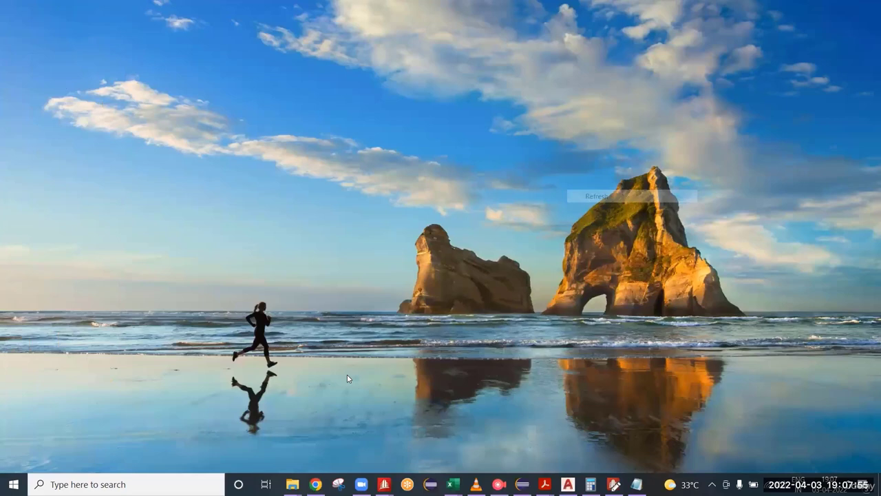
# Step: Switch to the Rigidframe_7.5m bay.STD model in STAAD.Pro
pyautogui.moveTo(383, 484)
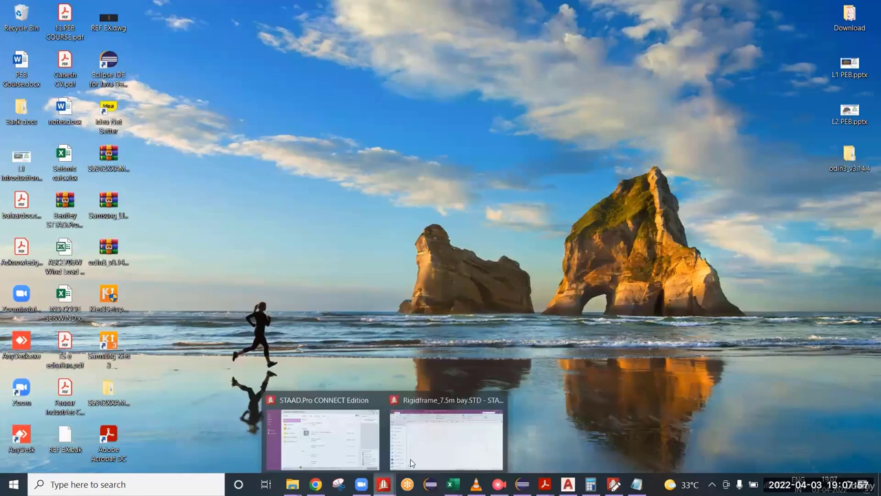
pyautogui.click(491, 450)
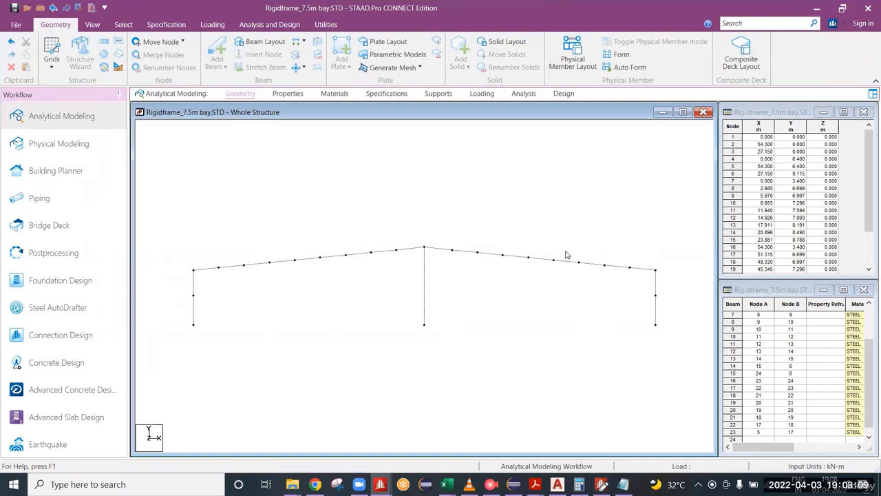
pyautogui.scroll(1, 566, 255)
pyautogui.scroll(1, 565, 255)
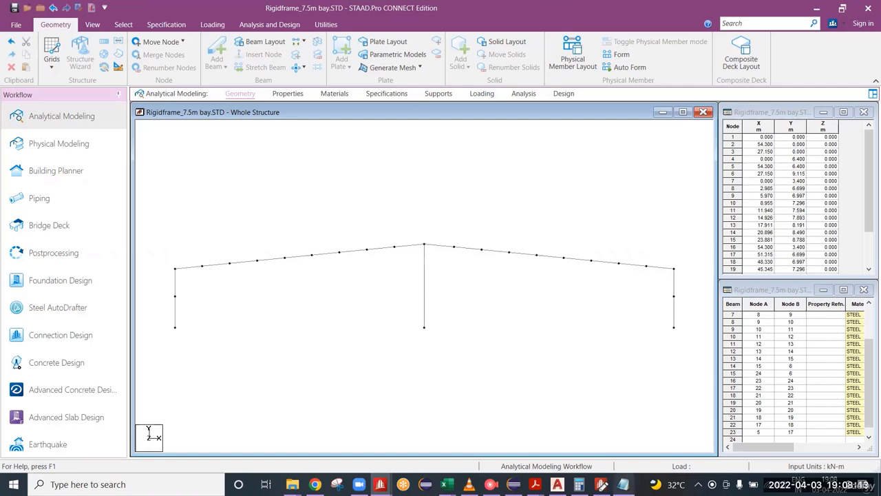
# Step: In the STAAD.Pro Editor, complete the comment below the SUPPORTS data as ***LOADS*** and add an empty line under it
pyautogui.click(610, 478)
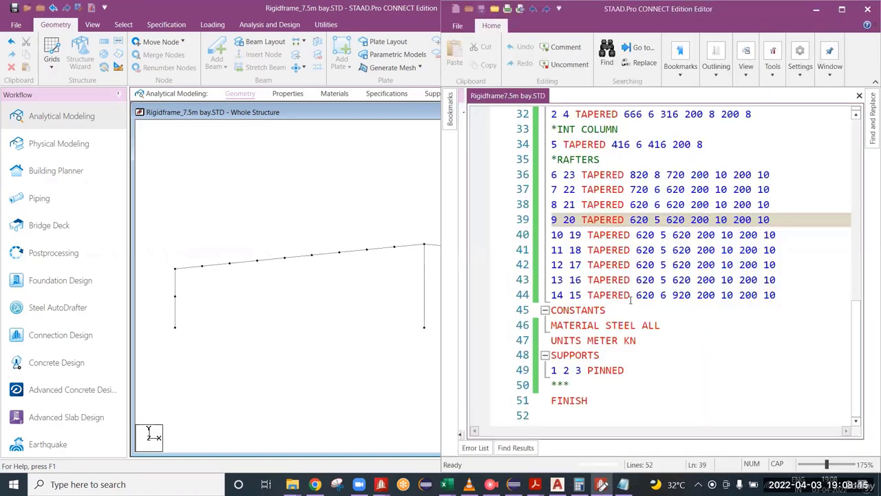
pyautogui.click(625, 372)
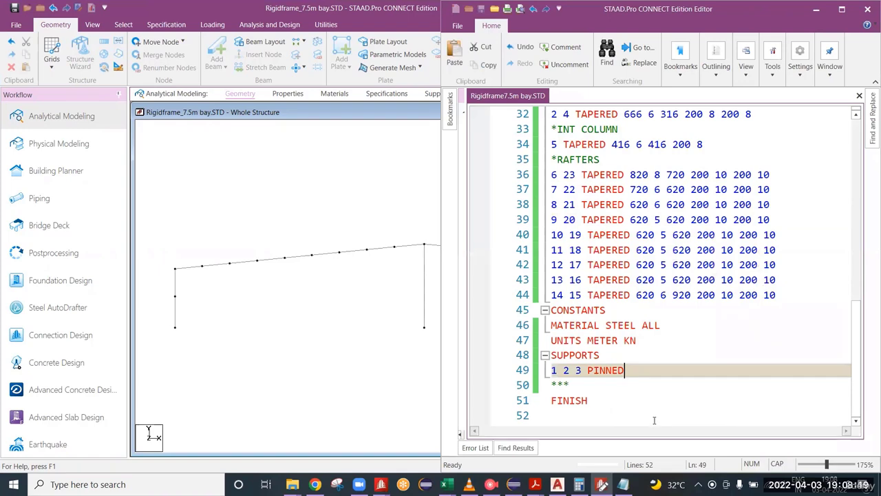
pyautogui.click(634, 381)
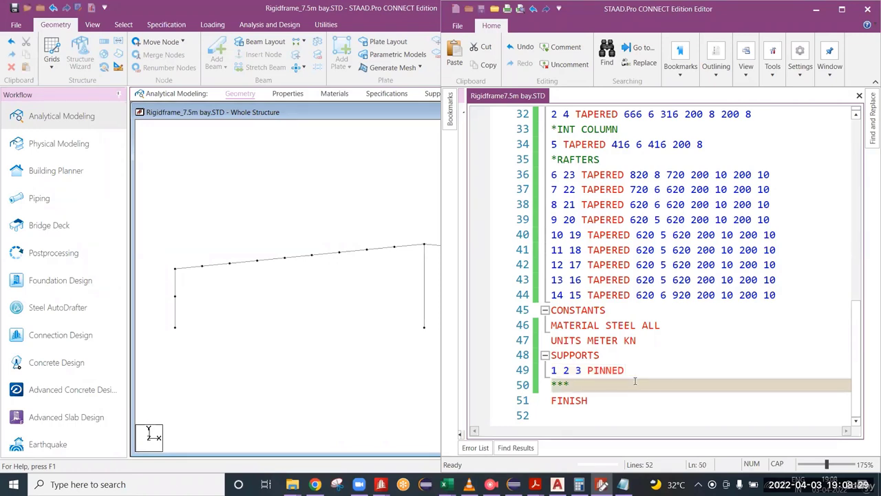
pyautogui.write('LOADAA')
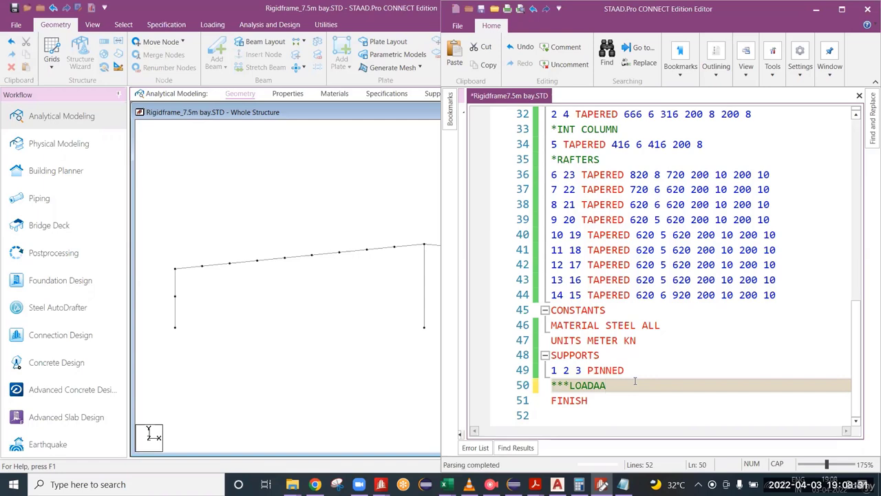
pyautogui.press('BackSpace')
pyautogui.press('BackSpace')
pyautogui.write('S')
pyautogui.write('***')
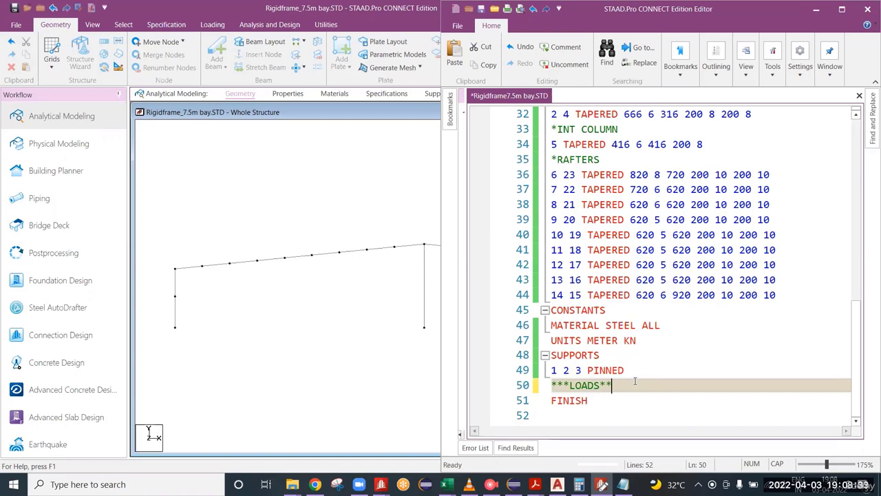
pyautogui.press('Return')
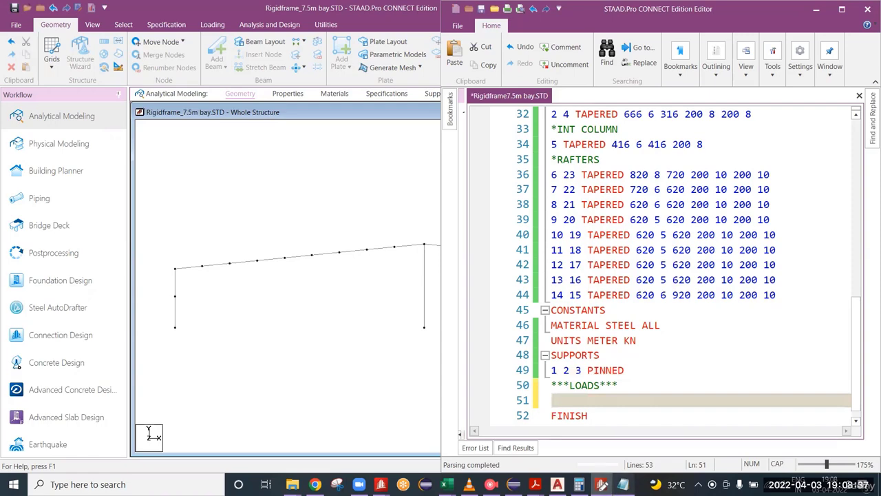
# Step: Switch to the Notepad load list and insert a long run of blank lines after LOAD 13 TEMP-30 to separate the load combinations
pyautogui.click(623, 484)
pyautogui.scroll(20, 216, 263)
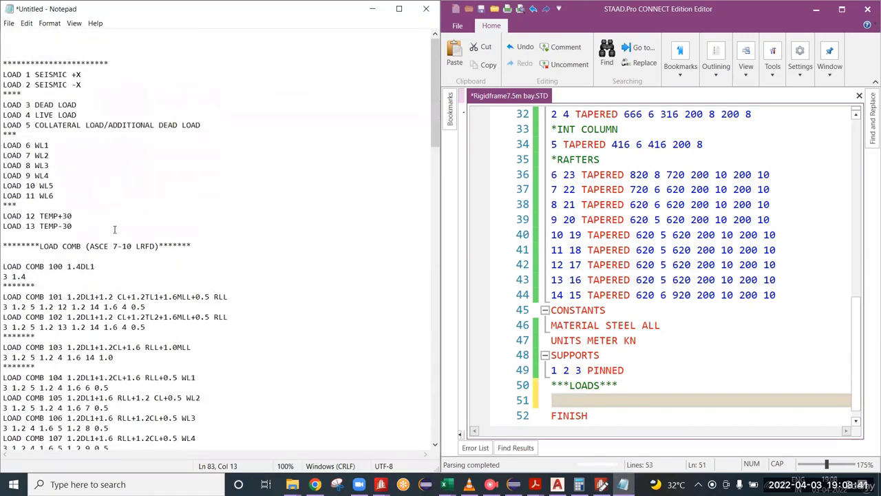
pyautogui.click(114, 229)
pyautogui.press('Return')
pyautogui.press('Return')
pyautogui.press('Return')
pyautogui.press('Return')
pyautogui.press('Return')
pyautogui.press('Return')
pyautogui.press('Return')
pyautogui.press('Return')
pyautogui.press('Return')
pyautogui.press('Return')
pyautogui.press('Return')
pyautogui.press('Return')
pyautogui.press('Return')
pyautogui.press('Return')
pyautogui.press('Return')
pyautogui.press('Return')
pyautogui.press('Return')
pyautogui.press('Return')
pyautogui.press('Return')
pyautogui.press('Return')
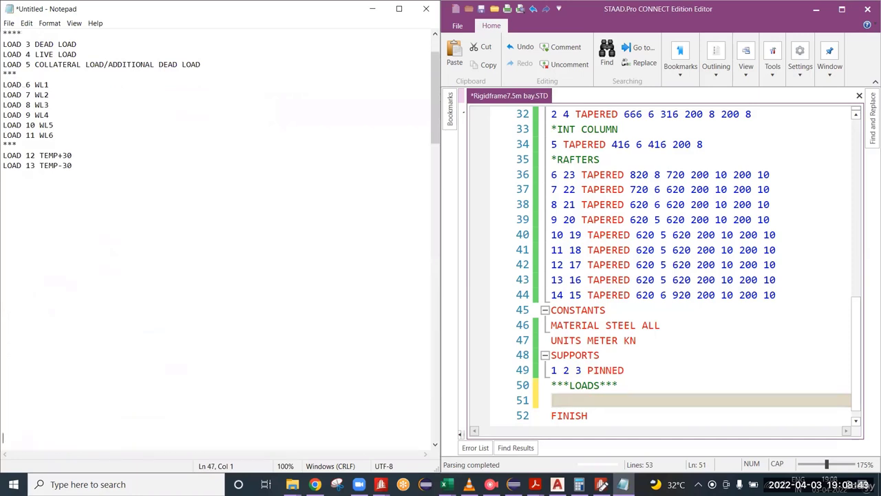
pyautogui.press('Return')
pyautogui.press('Return')
pyautogui.press('Return')
pyautogui.press('Return')
pyautogui.press('Return')
pyautogui.scroll(4, 113, 186)
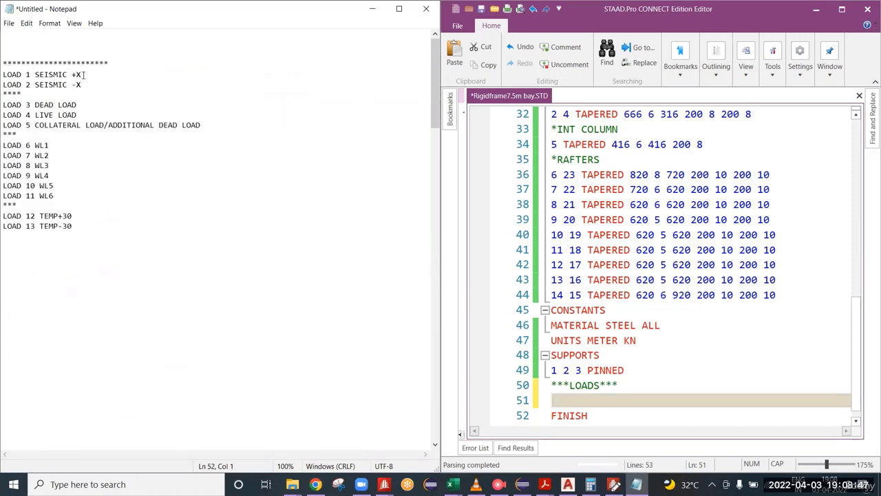
# Step: Review the seismic cases LOAD 1 and LOAD 2 in Notepad against the member property and support data in the STAAD input file
pyautogui.moveTo(84, 74); pyautogui.dragTo(3, 74)
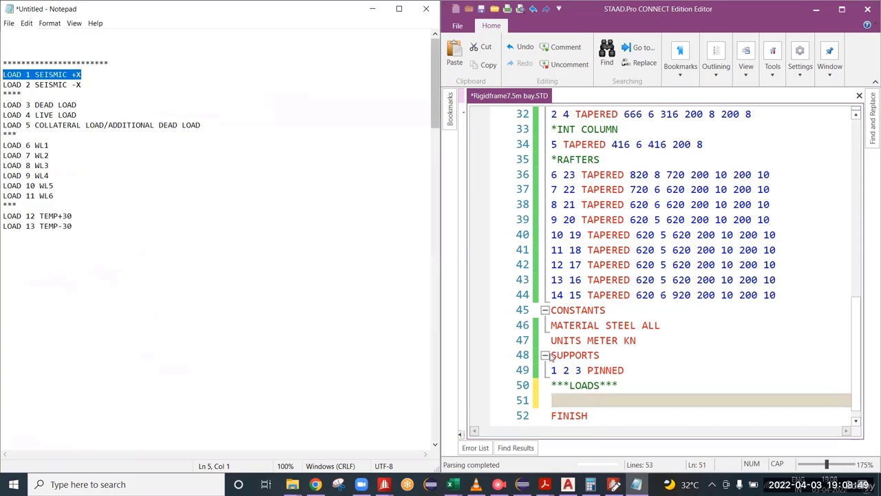
pyautogui.click(562, 400)
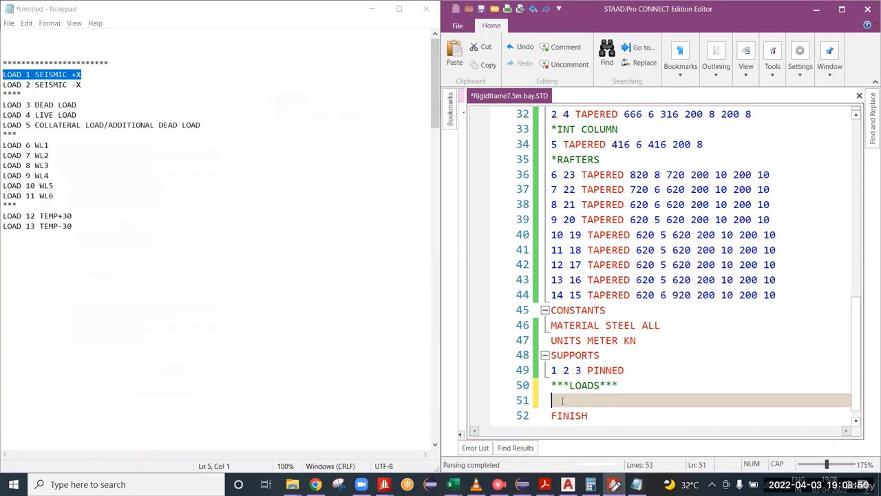
pyautogui.click(86, 82)
pyautogui.moveTo(87, 82); pyautogui.dragTo(4, 75)
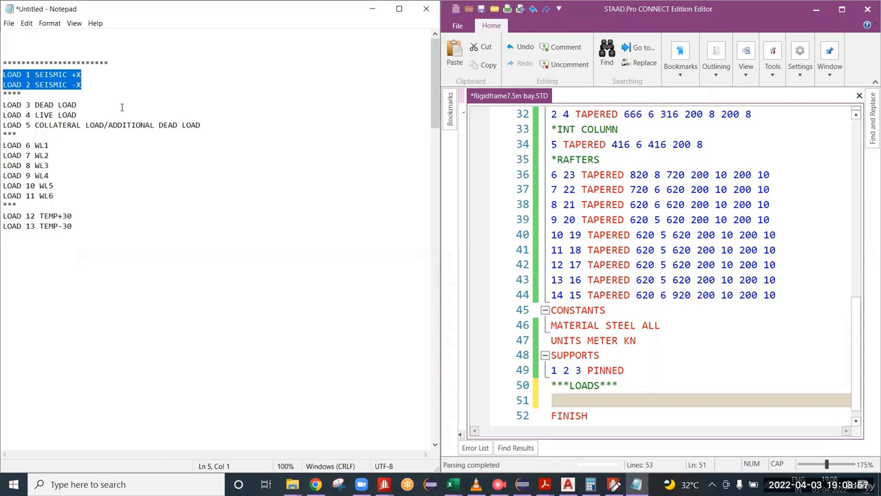
pyautogui.click(563, 402)
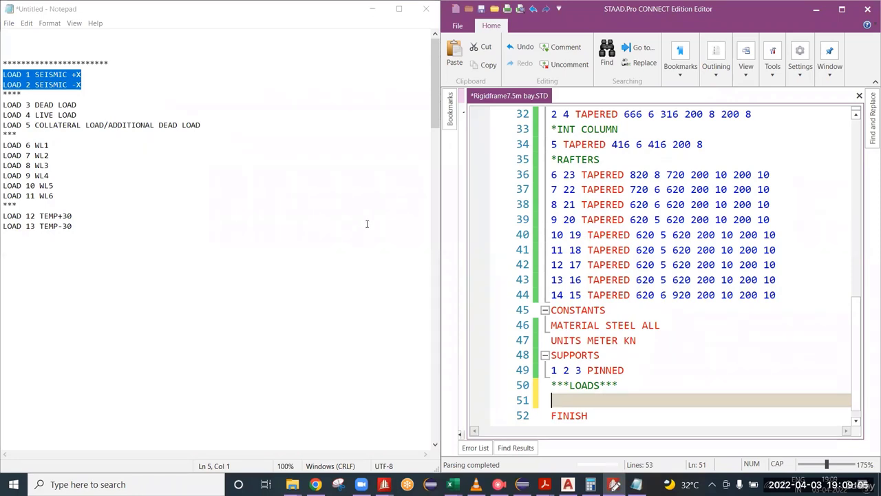
pyautogui.scroll(-1, 640, 299)
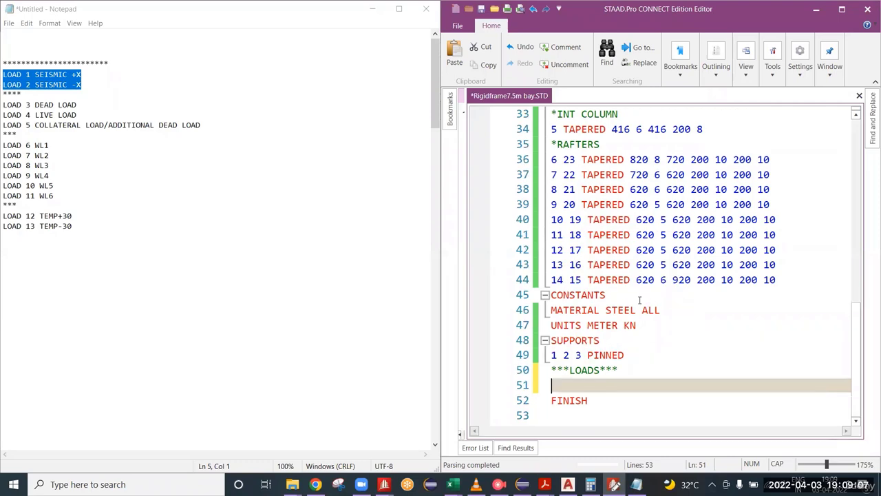
pyautogui.scroll(4, 644, 313)
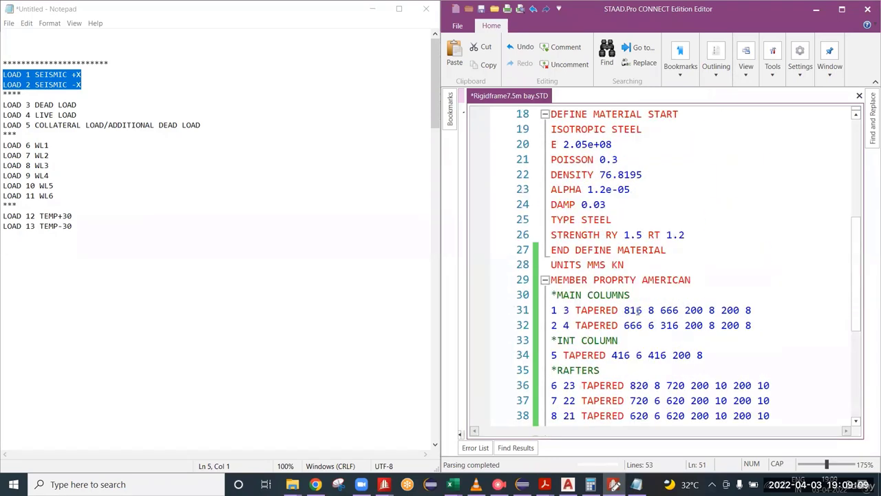
pyautogui.scroll(-1, 639, 310)
pyautogui.scroll(-3, 640, 308)
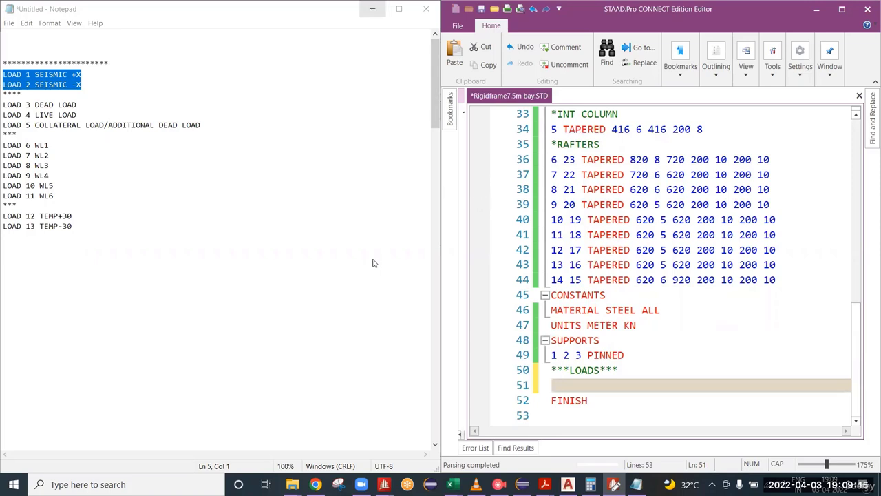
pyautogui.click(372, 9)
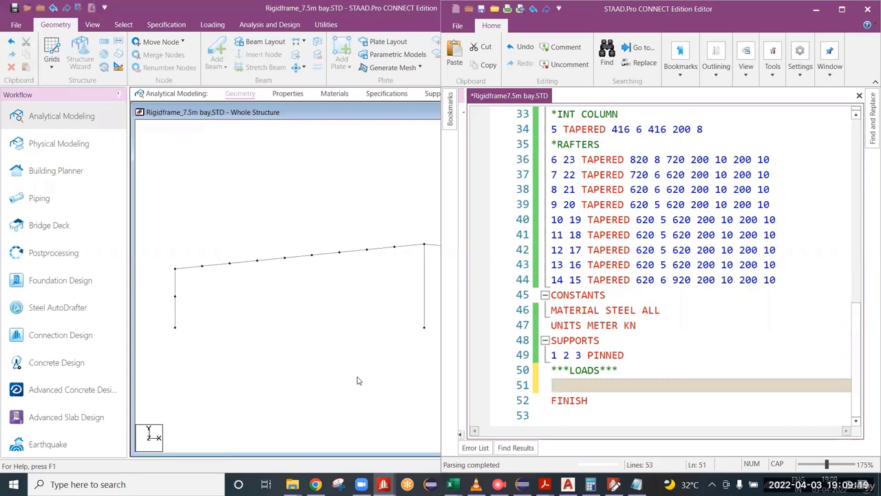
pyautogui.click(561, 388)
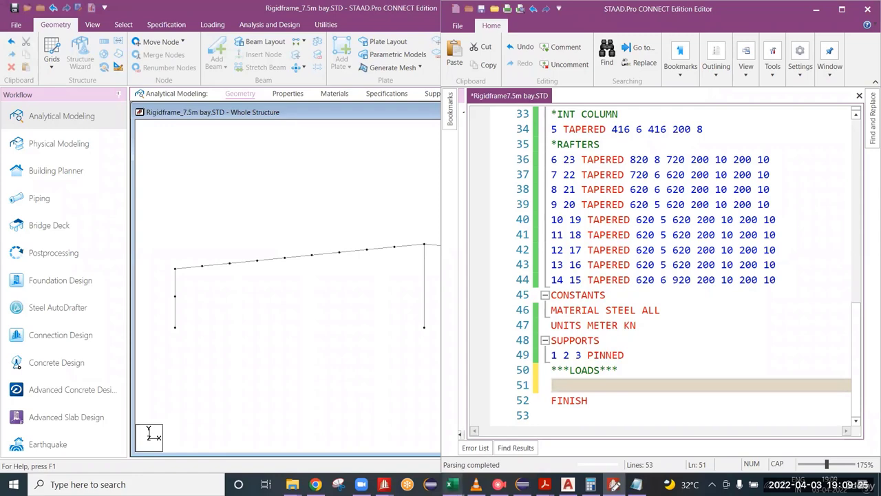
# Step: Switch to Seismic calc.xlsx in Excel and examine the ASCE 7-10 design wind pressure calculation on the Wind-ASCE sheet
pyautogui.moveTo(451, 481)
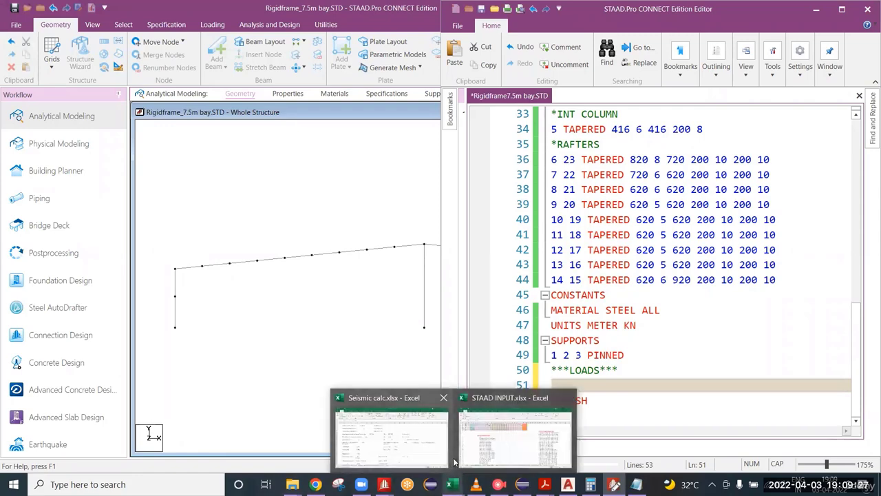
pyautogui.click(423, 438)
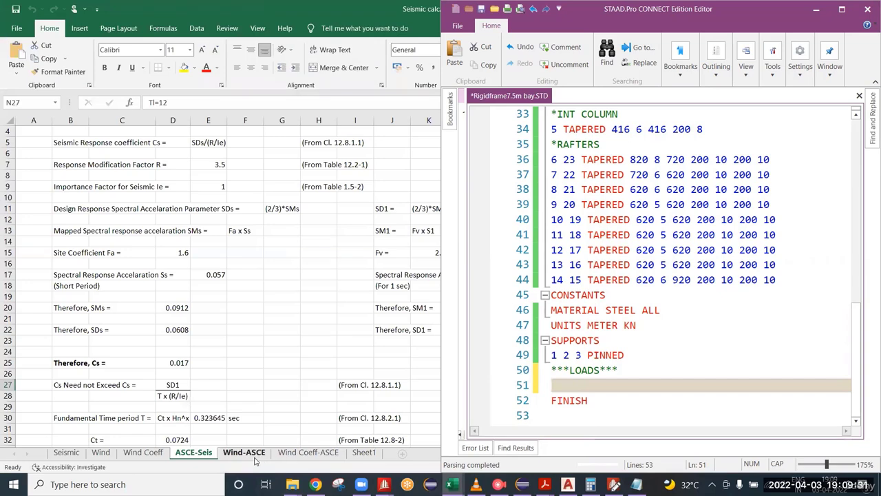
pyautogui.click(252, 454)
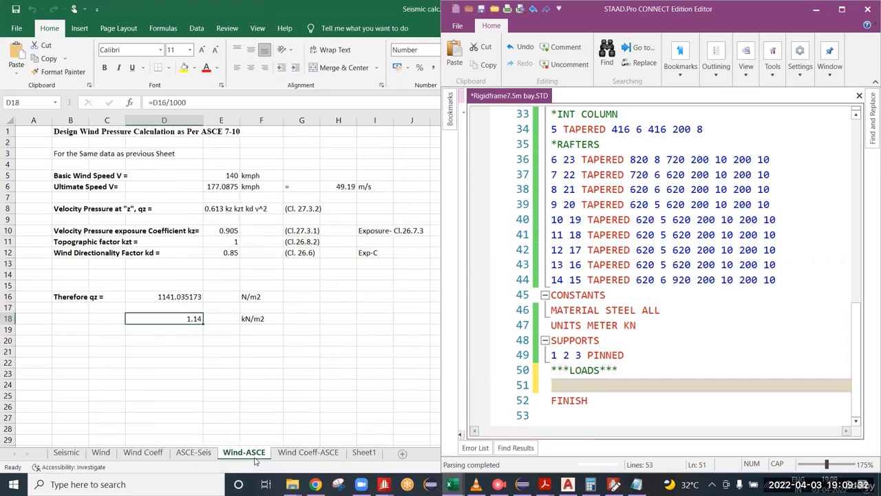
pyautogui.click(210, 153)
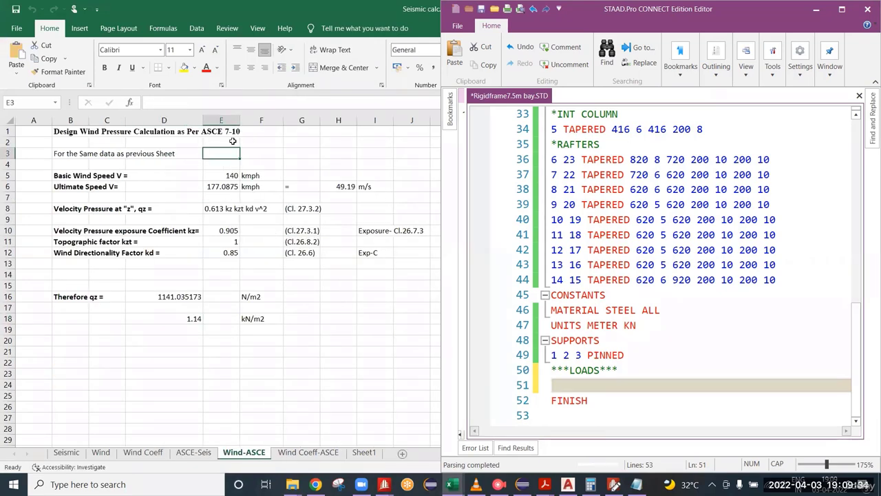
pyautogui.click(69, 131)
pyautogui.click(210, 133)
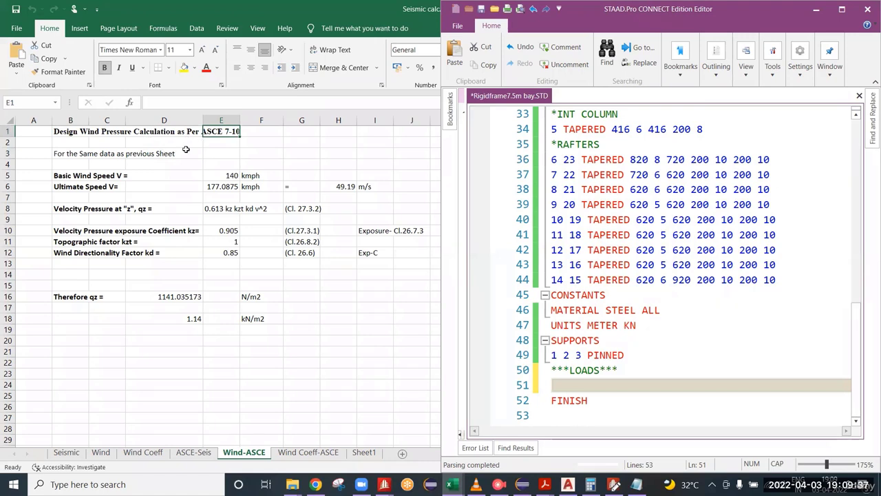
pyautogui.click(220, 153)
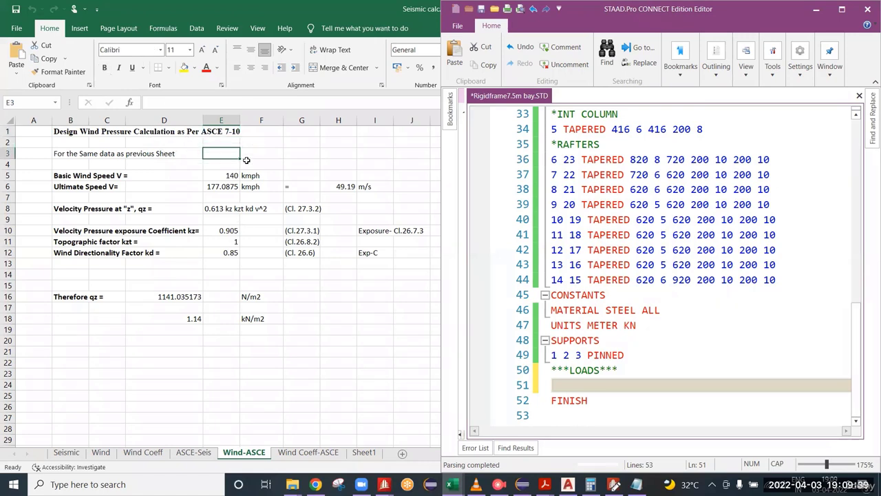
pyautogui.click(241, 134)
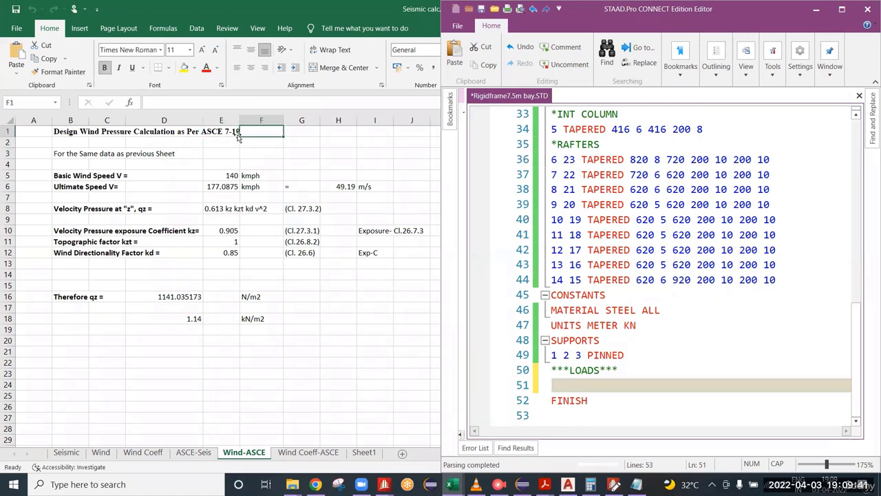
pyautogui.click(226, 140)
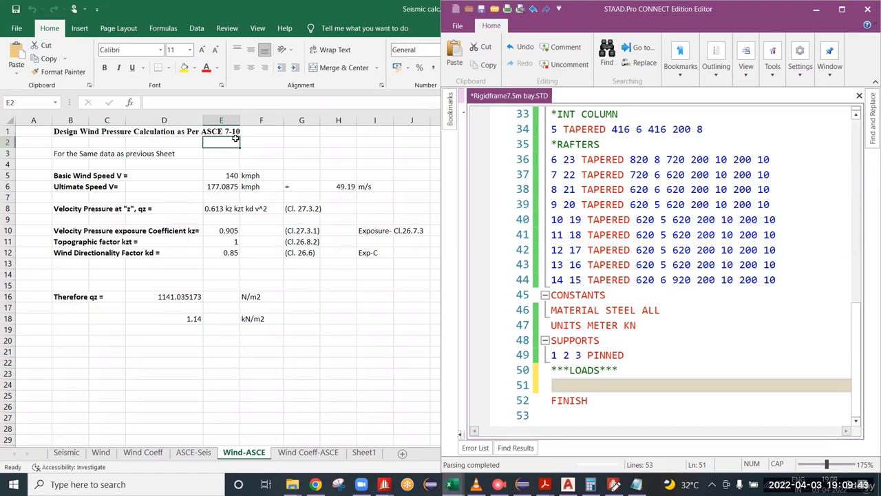
pyautogui.click(252, 133)
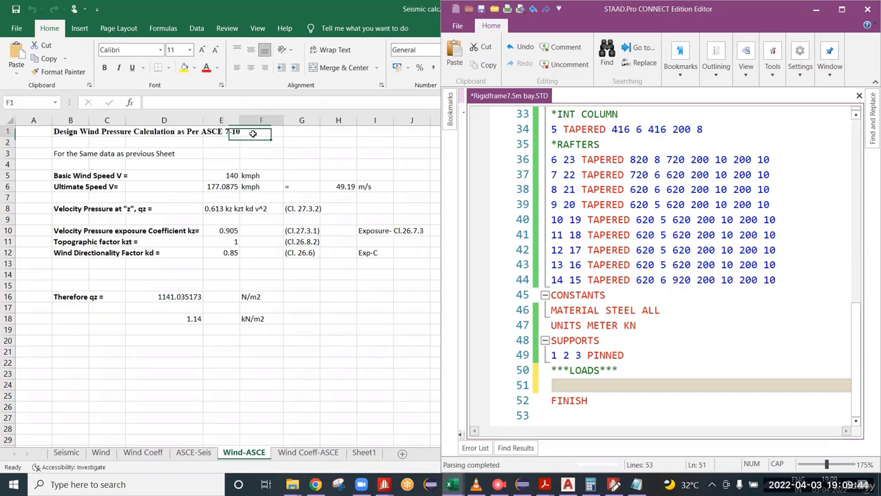
pyautogui.click(225, 143)
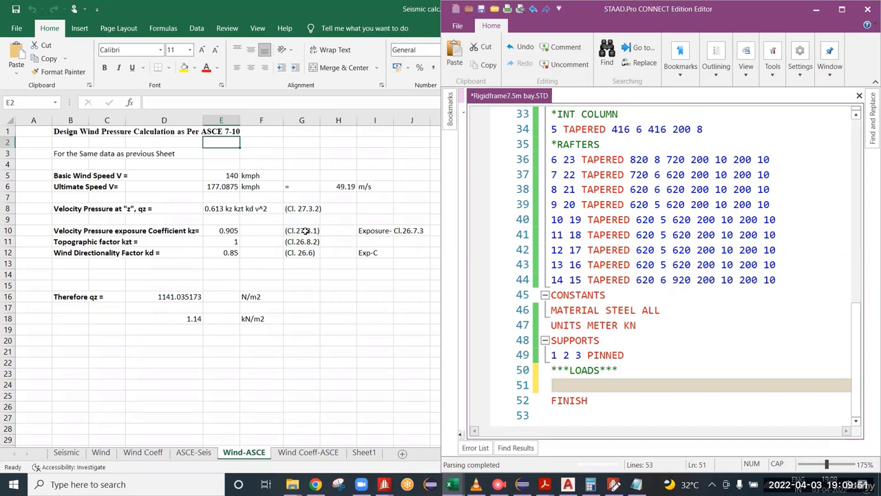
pyautogui.rightClick(334, 5)
pyautogui.click(366, 42)
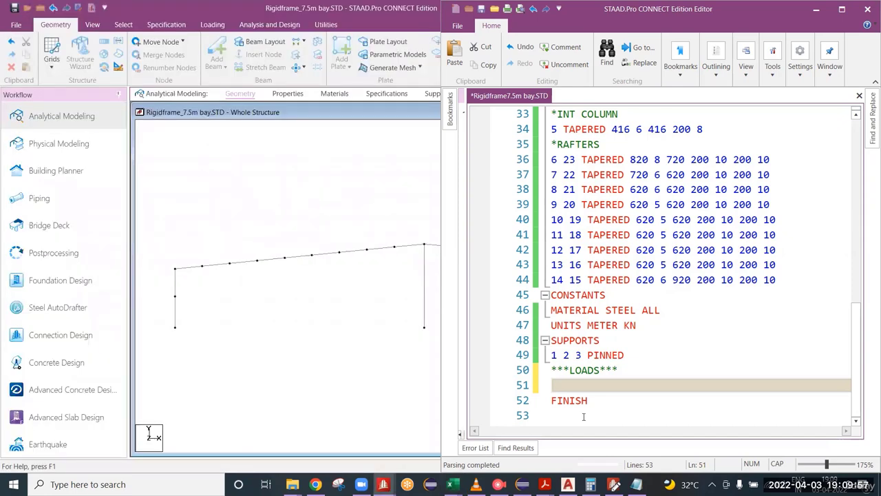
# Step: Add the line DEFINE IBC 2012 below the ***LOADS*** comment in the STAAD input file and start a new line under it
pyautogui.click(567, 385)
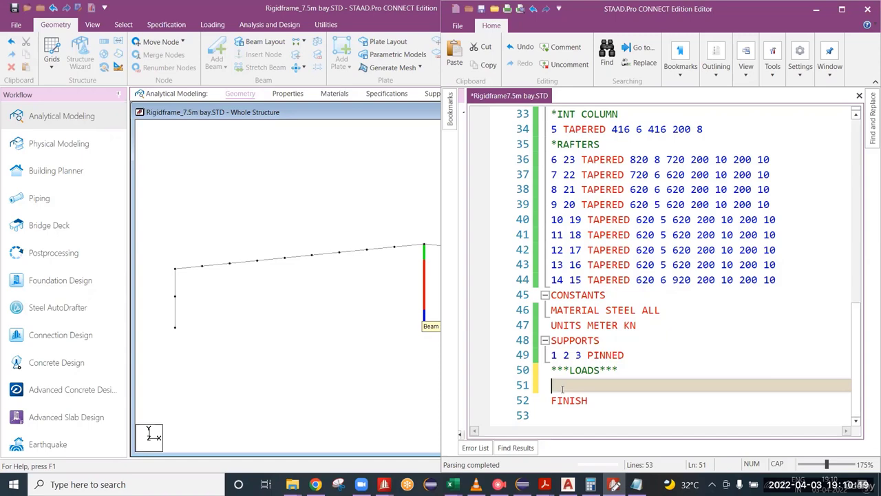
pyautogui.write('I')
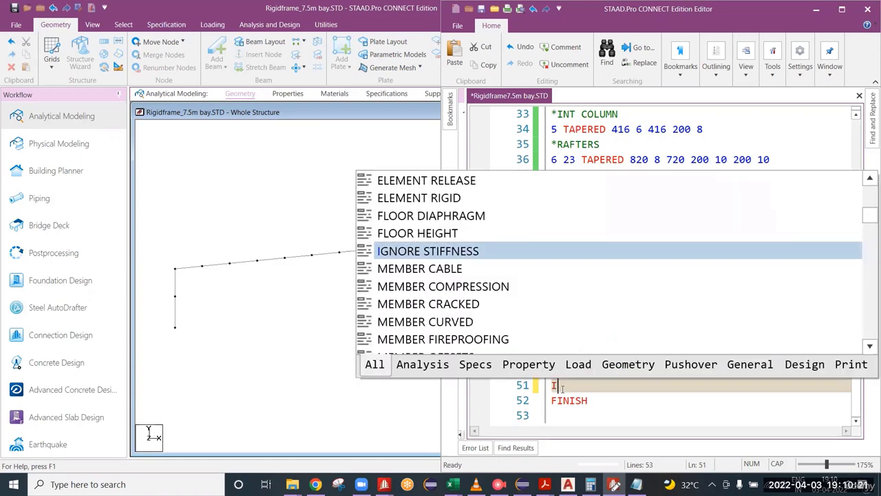
pyautogui.press('BackSpace')
pyautogui.write('D')
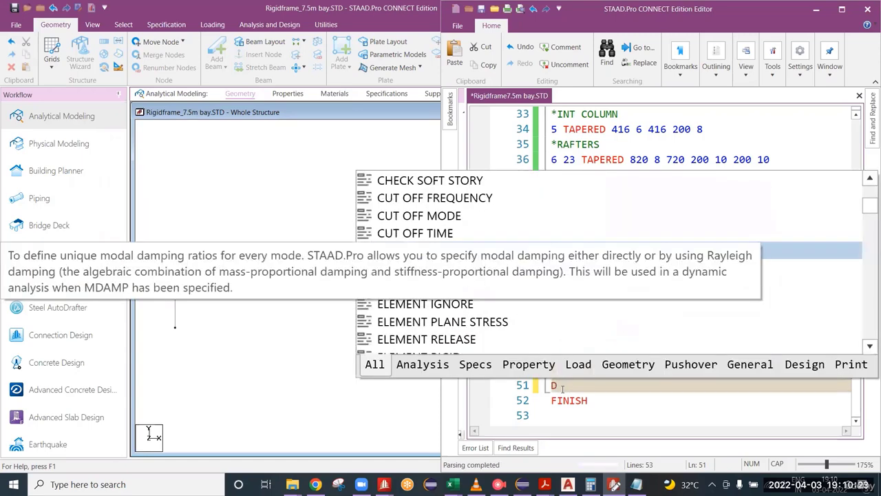
pyautogui.write('EFI')
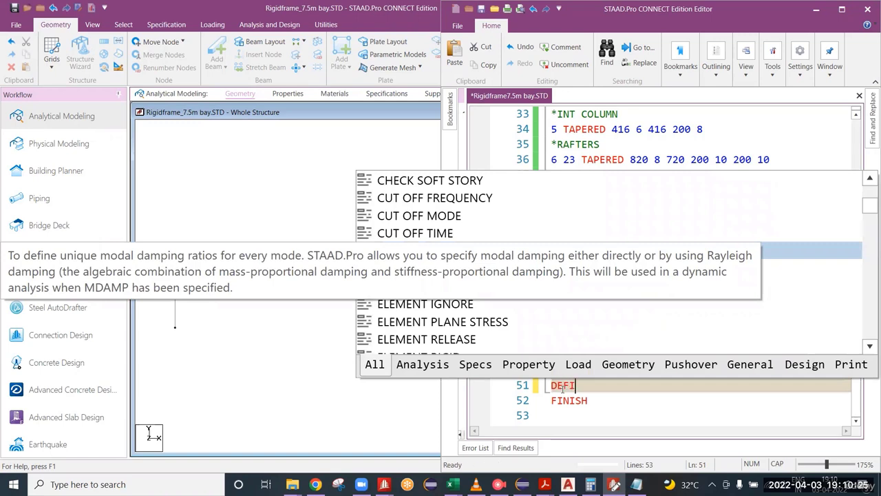
pyautogui.write('NE')
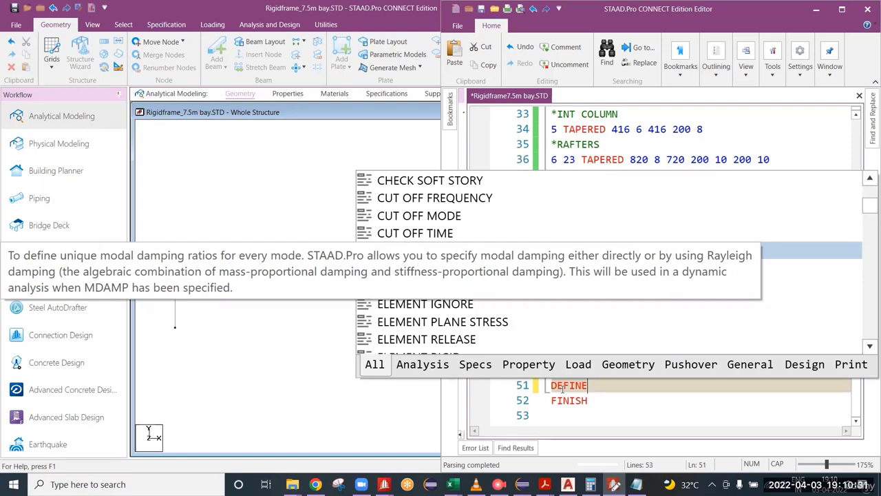
pyautogui.press('Escape')
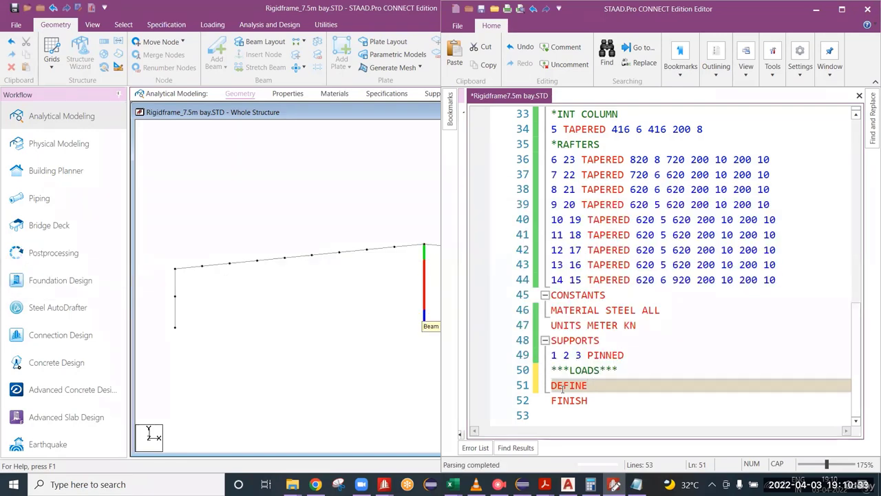
pyautogui.write('I')
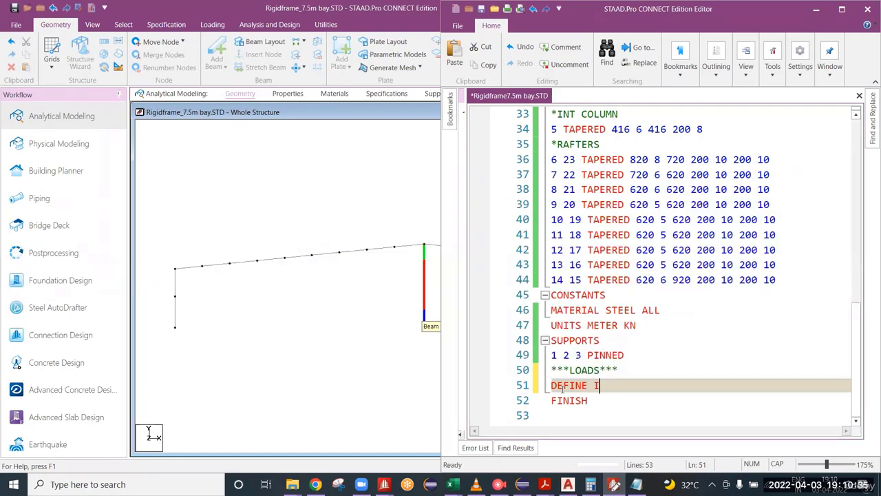
pyautogui.write('BC 2012')
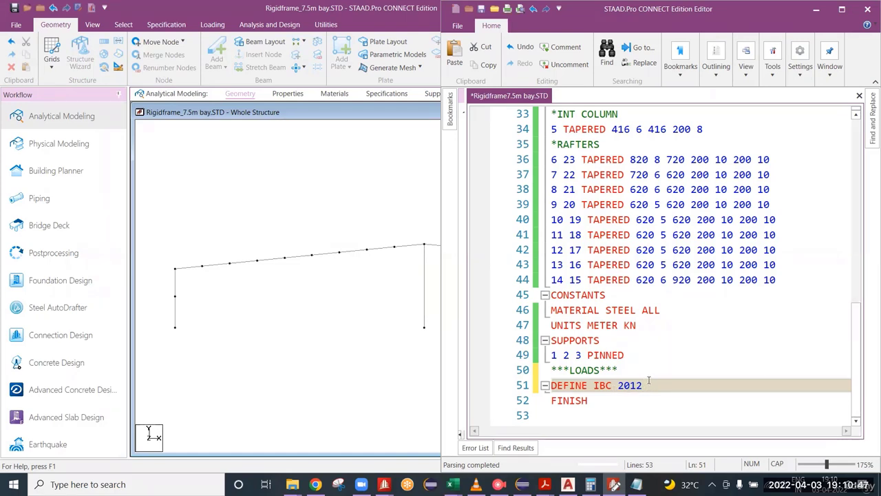
pyautogui.press('Return')
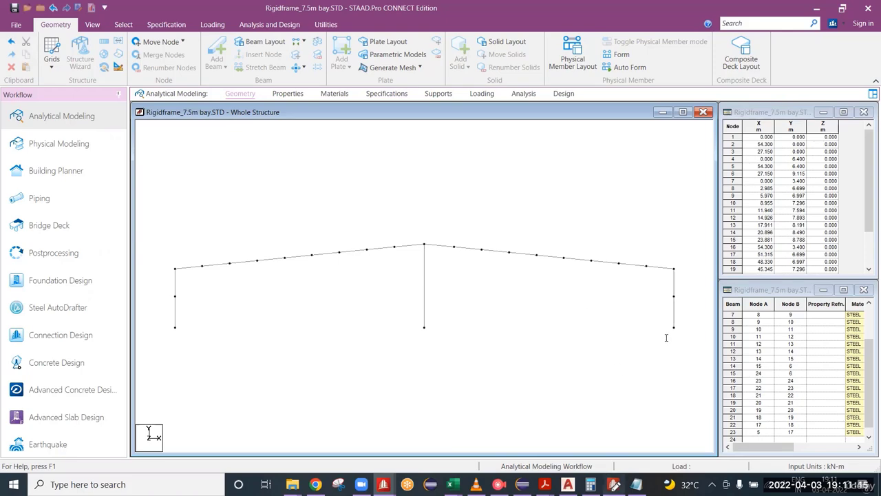
# Step: Switch to Seismic calc.xlsx in Excel and examine the response modification factor, importance factor and spectral accelerations on the ASCE-Seis sheet
pyautogui.hotkey('alt', 'Tab')
pyautogui.scroll(-1, 665, 383)
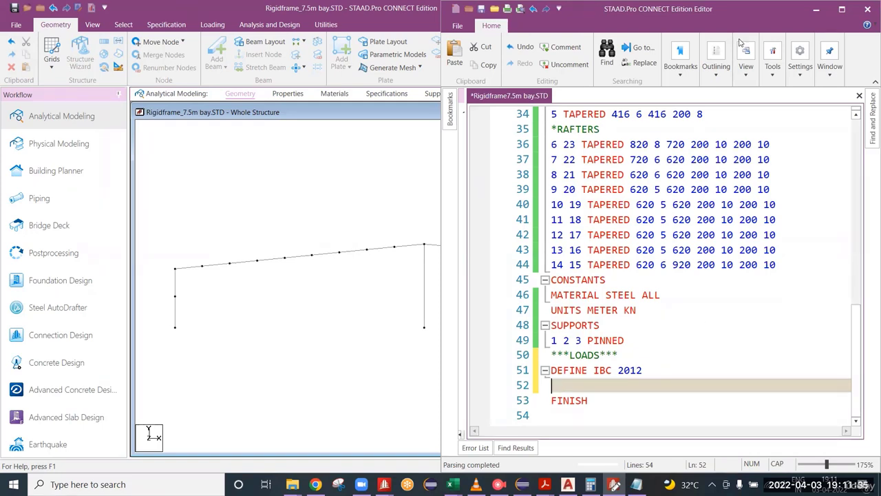
pyautogui.click(815, 9)
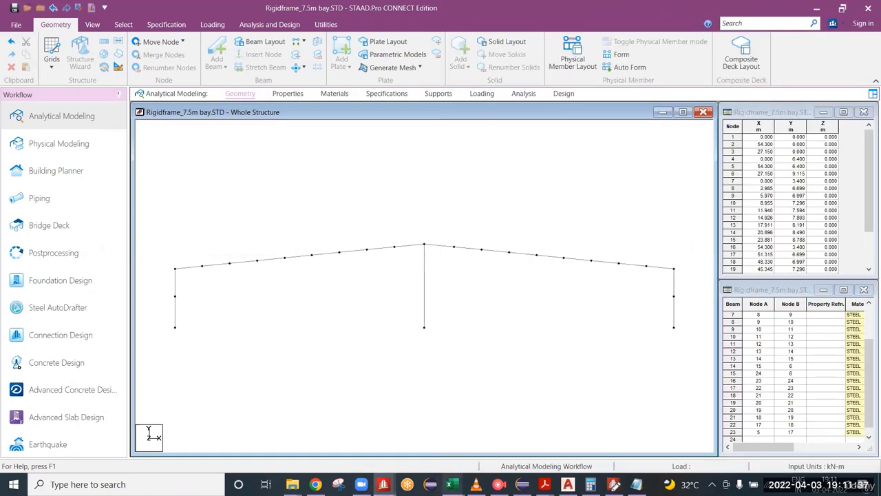
pyautogui.moveTo(451, 484)
pyautogui.click(413, 444)
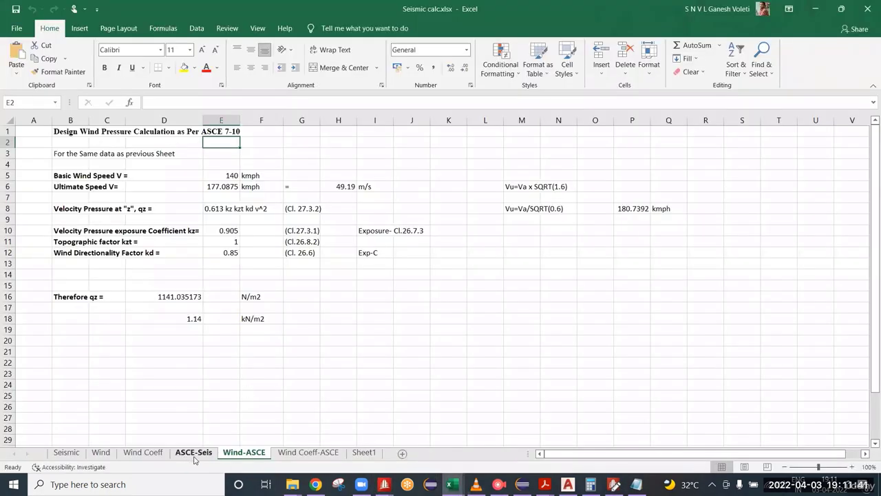
pyautogui.click(196, 456)
pyautogui.scroll(1, 252, 357)
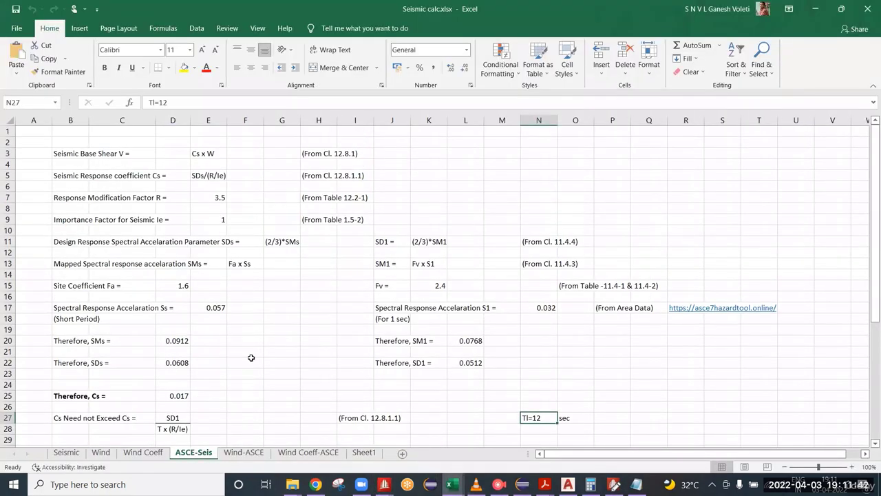
pyautogui.click(153, 199)
pyautogui.click(170, 220)
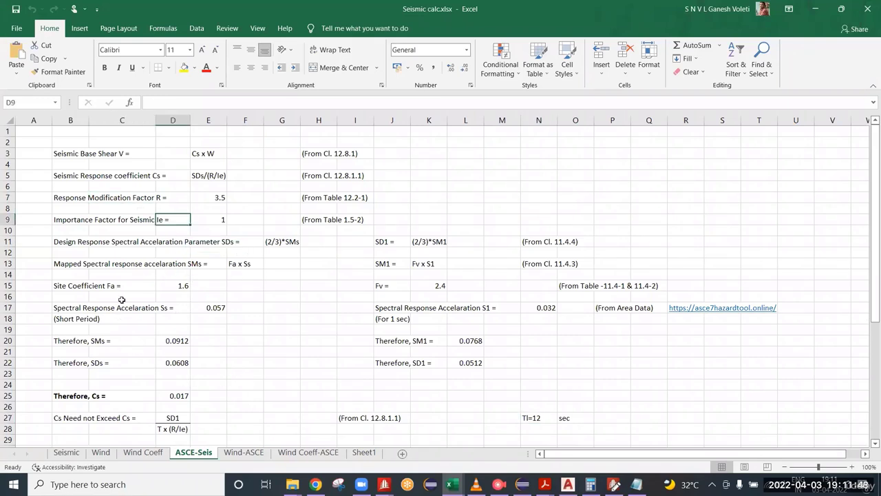
pyautogui.click(181, 308)
pyautogui.click(451, 309)
pyautogui.scroll(-4, 322, 361)
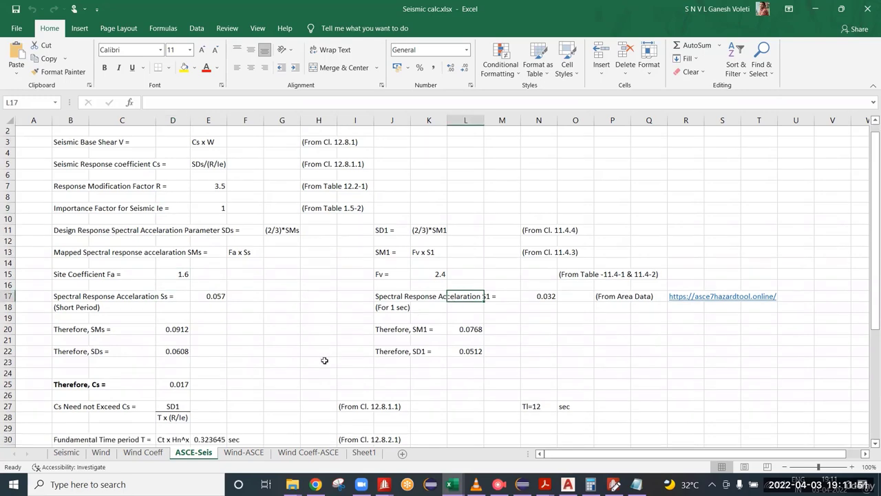
pyautogui.scroll(4, 320, 358)
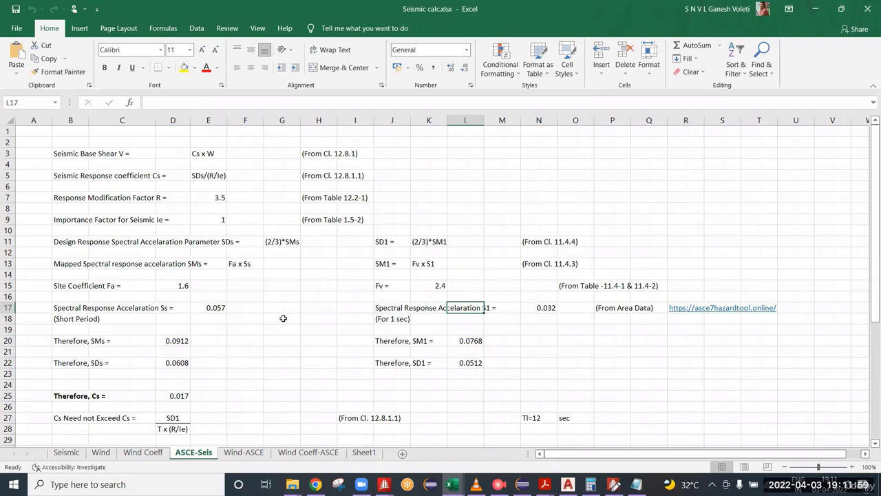
# Step: Back in the STAAD.Pro Editor, enter SS 0.057 under DEFINE IBC 2012, taken from the ASCE-Seis sheet, followed by the keyword S1
pyautogui.click(614, 484)
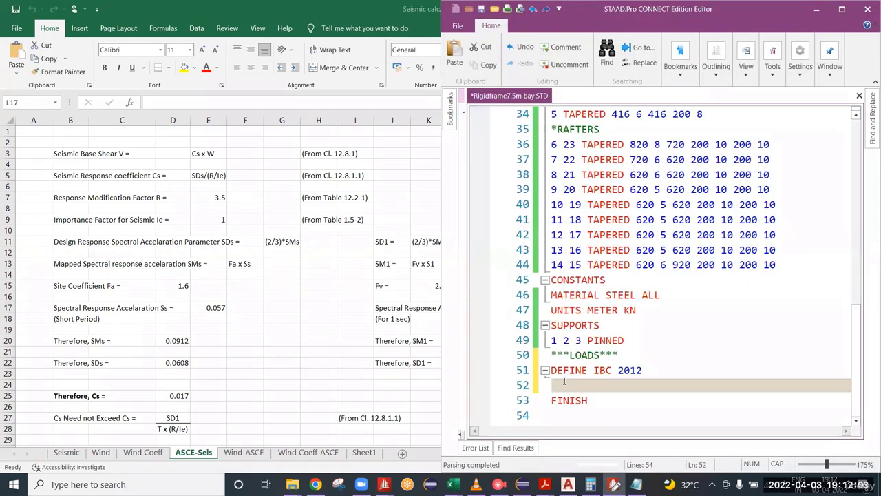
pyautogui.write('SS')
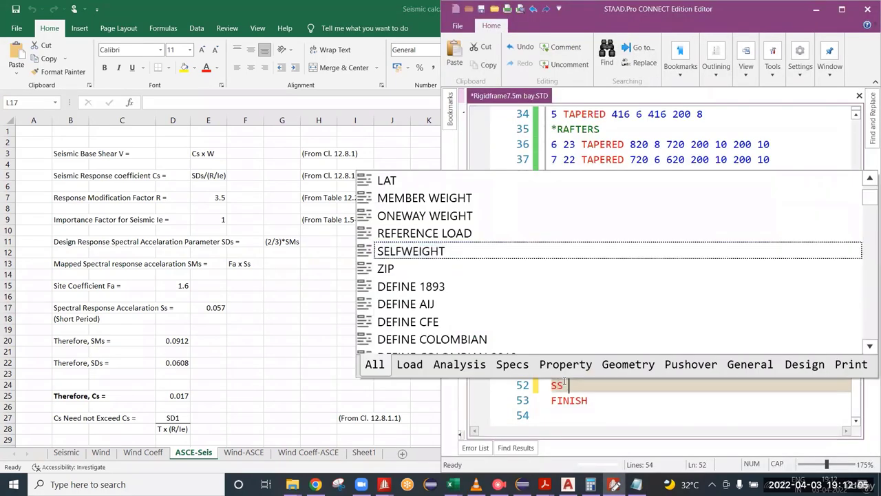
pyautogui.press('Escape')
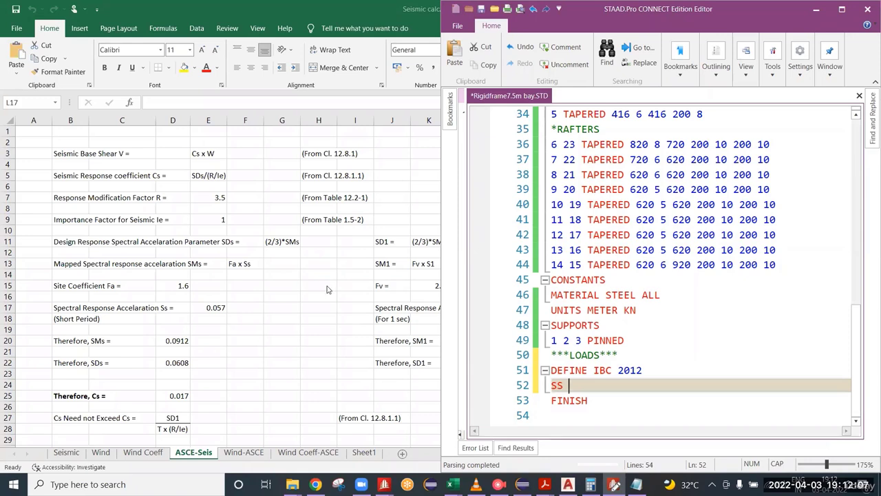
pyautogui.click(218, 252)
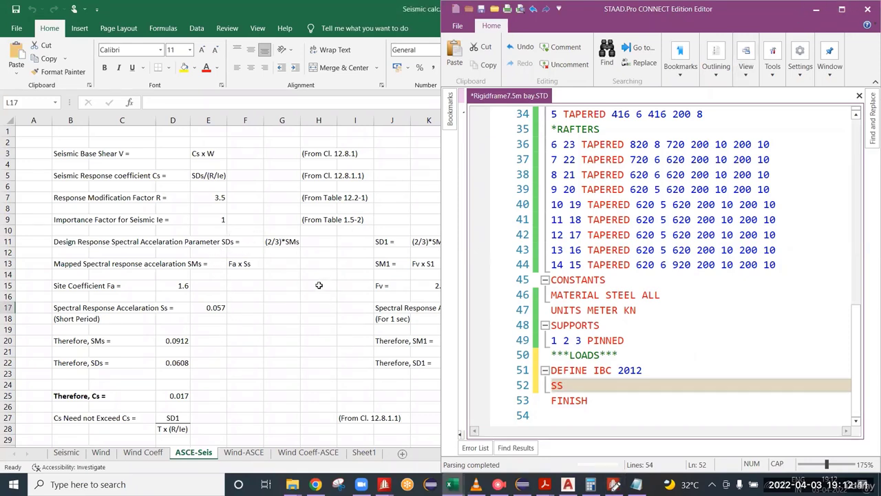
pyautogui.click(222, 308)
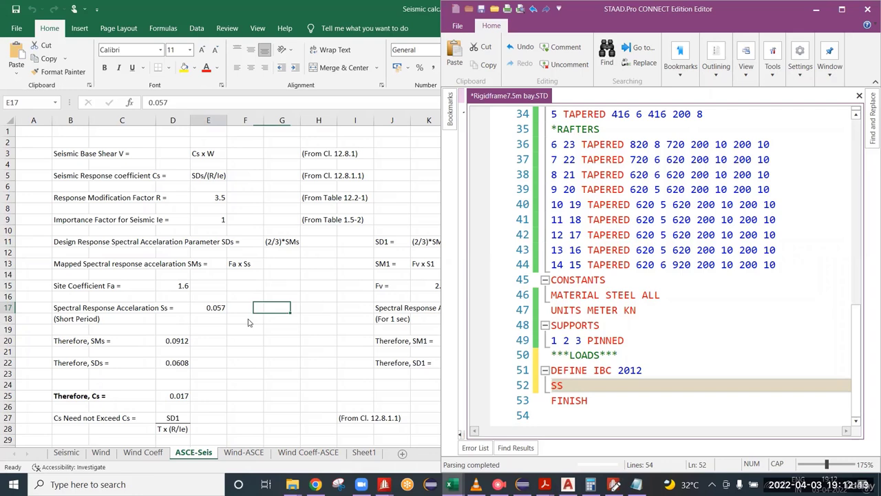
pyautogui.click(581, 389)
pyautogui.write('0.0')
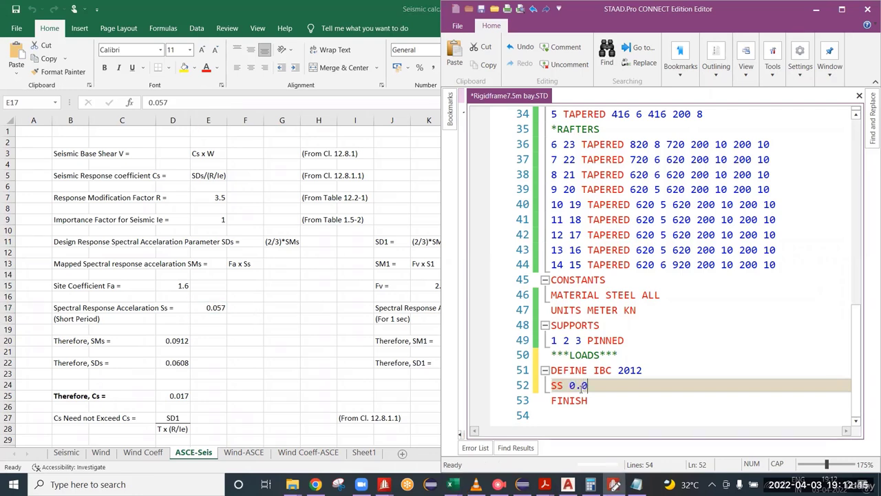
pyautogui.write('57 S1')
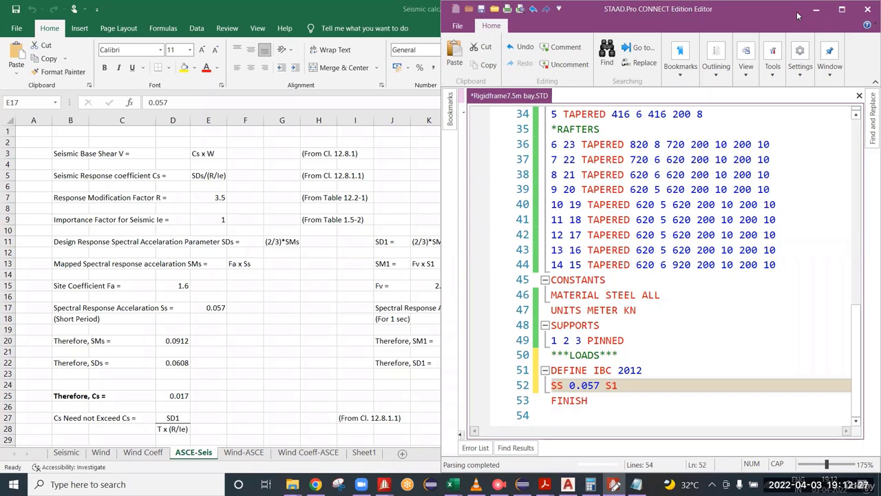
# Step: Move the editor window aside to read the 1-second spectral acceleration on the sheet, and enter 0.032 as the S1 value
pyautogui.moveTo(799, 16); pyautogui.dragTo(727, 375)
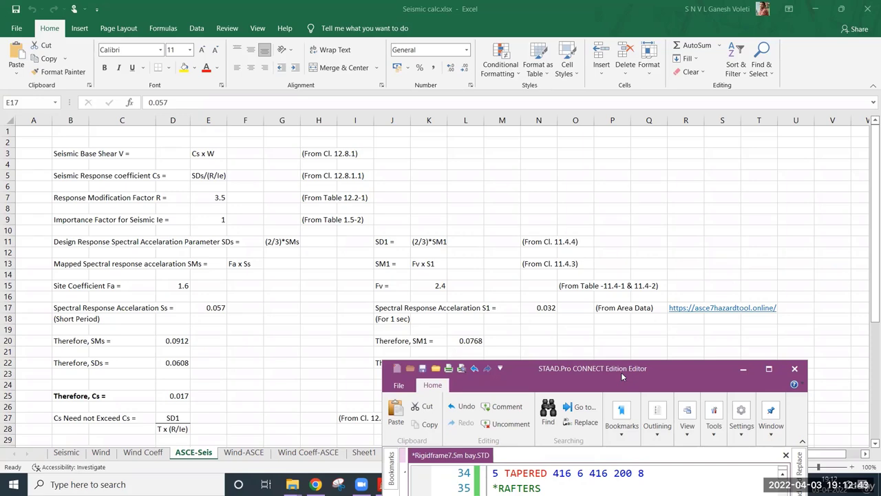
pyautogui.moveTo(621, 372); pyautogui.dragTo(693, 93)
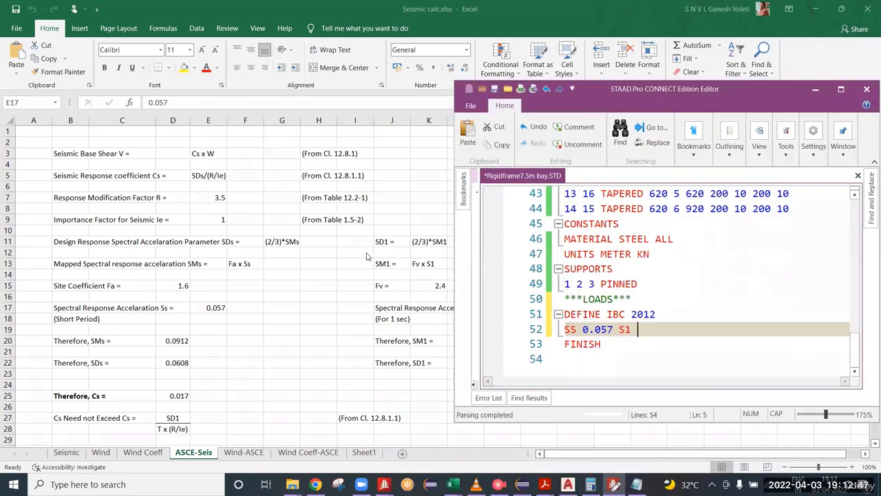
pyautogui.moveTo(718, 91); pyautogui.dragTo(592, 355)
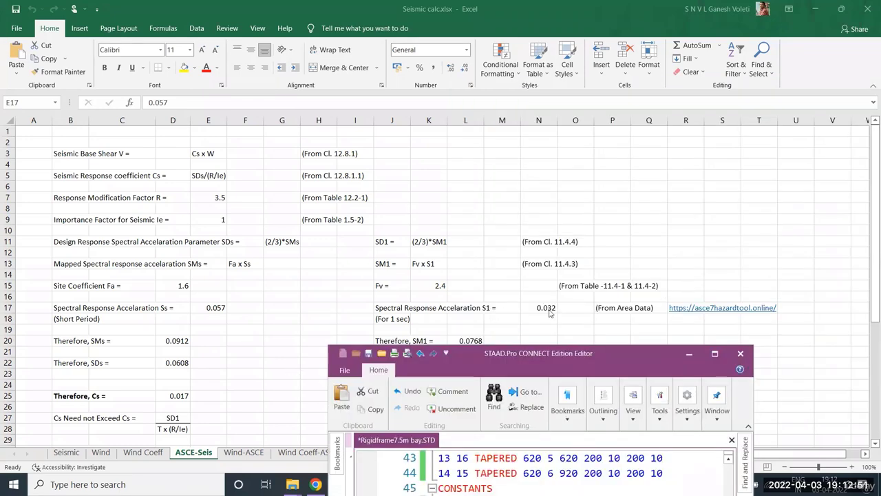
pyautogui.moveTo(649, 359); pyautogui.dragTo(721, 75)
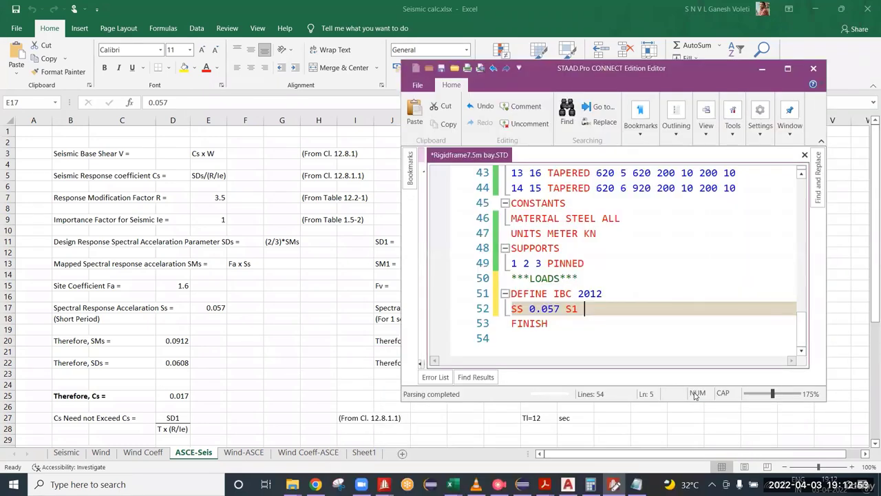
pyautogui.write('0.032')
# Step: Continue the IBC parameter line after the S1 value with RX 3.5 RZ 3.5 SCLASS 4
pyautogui.moveTo(660, 67); pyautogui.dragTo(626, 131)
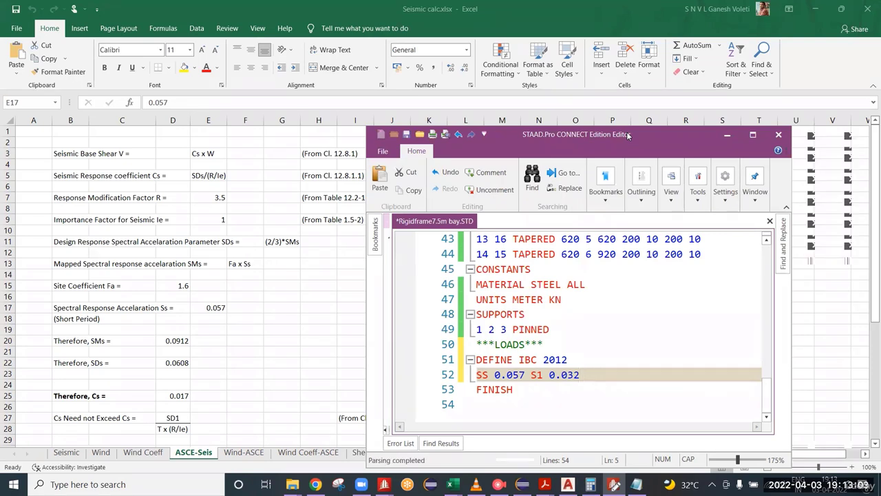
pyautogui.write('RX')
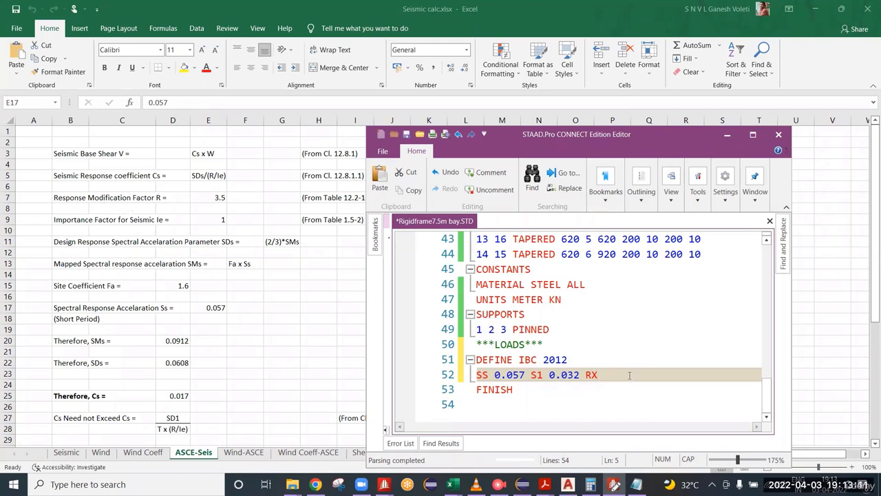
pyautogui.write('3.5 RZ 3.5 SCL')
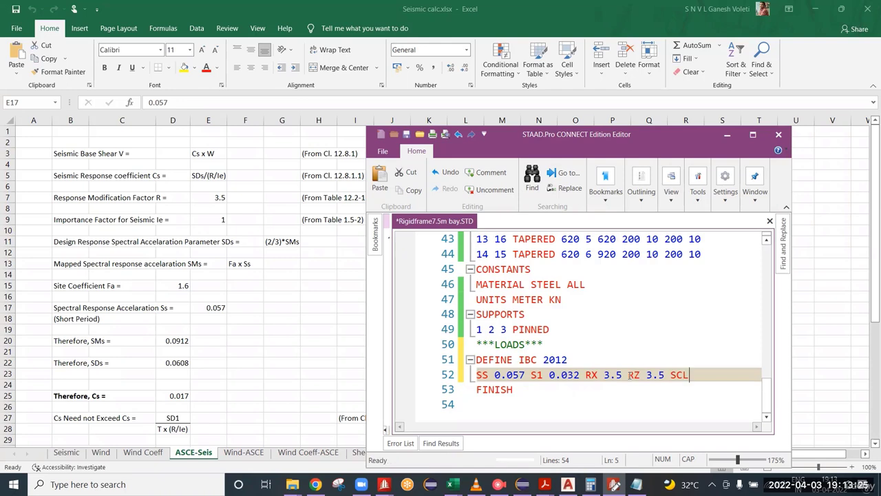
pyautogui.write('ASS')
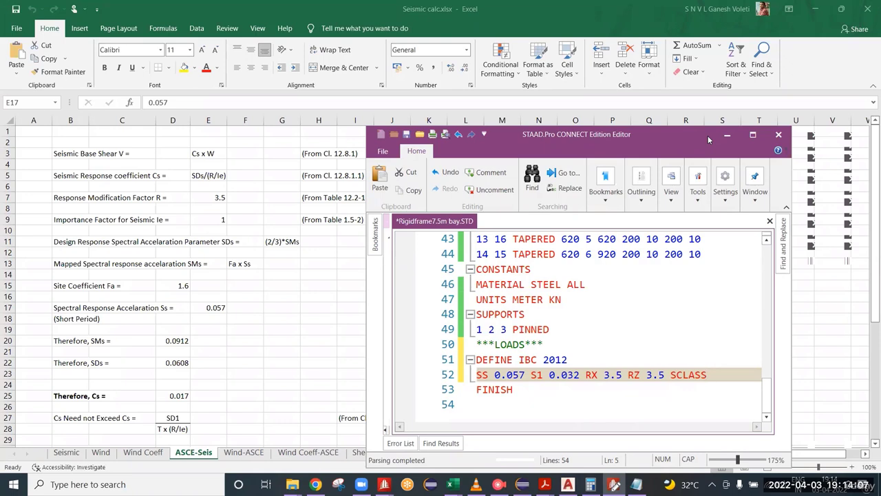
pyautogui.write('4')
pyautogui.doubleClick(717, 374)
pyautogui.click(731, 372)
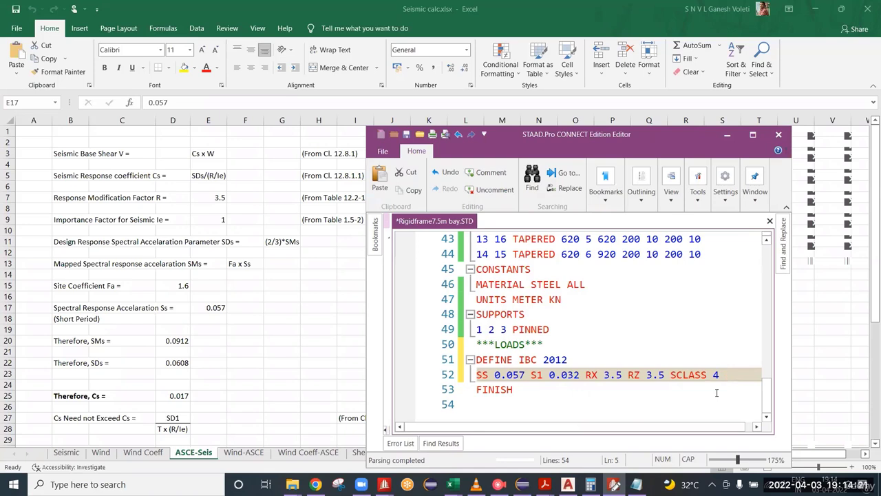
# Step: Append TL 12 to the IBC parameter line and insert the importance factor I 1 between the S1 value and RX
pyautogui.write('TL 12')
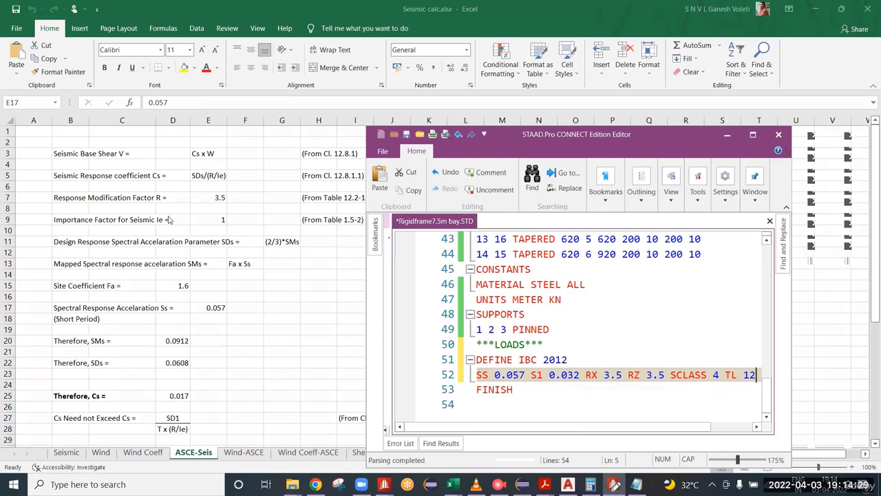
pyautogui.click(580, 377)
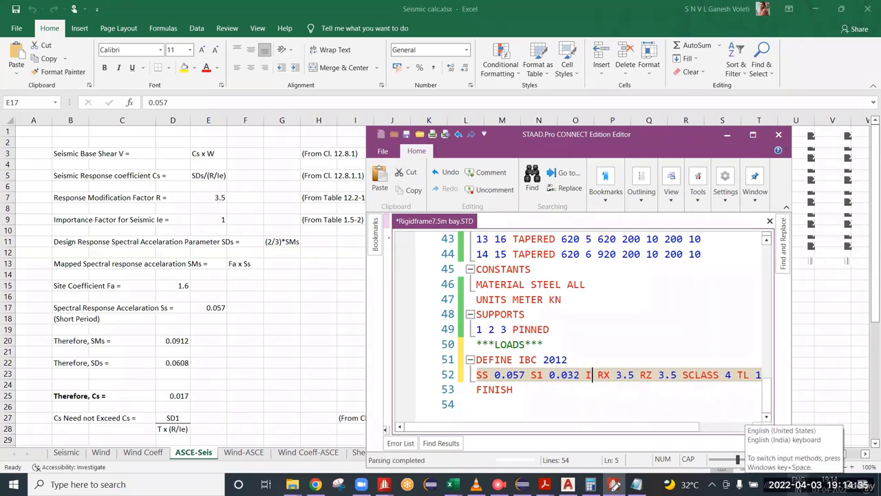
pyautogui.write('1')
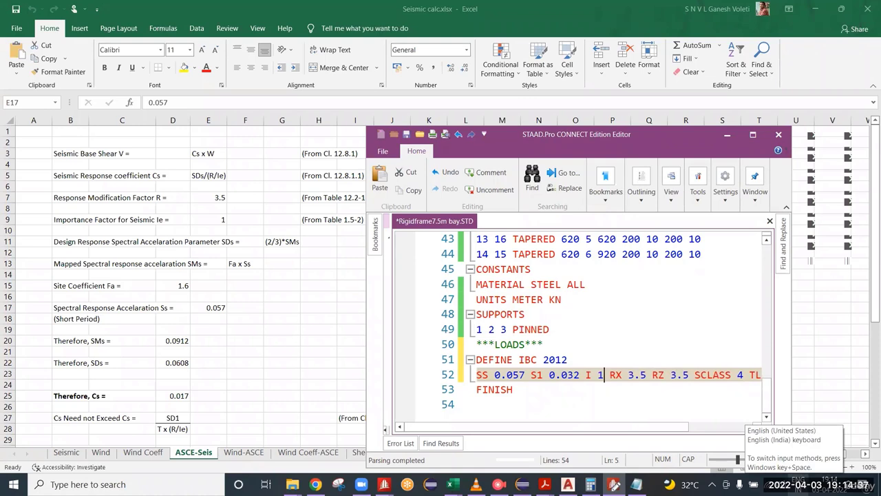
# Step: Write the importance factor on the IBC parameter line as 1.0 and save the input file
pyautogui.write('.0')
pyautogui.hotkey('ctrl', 's')
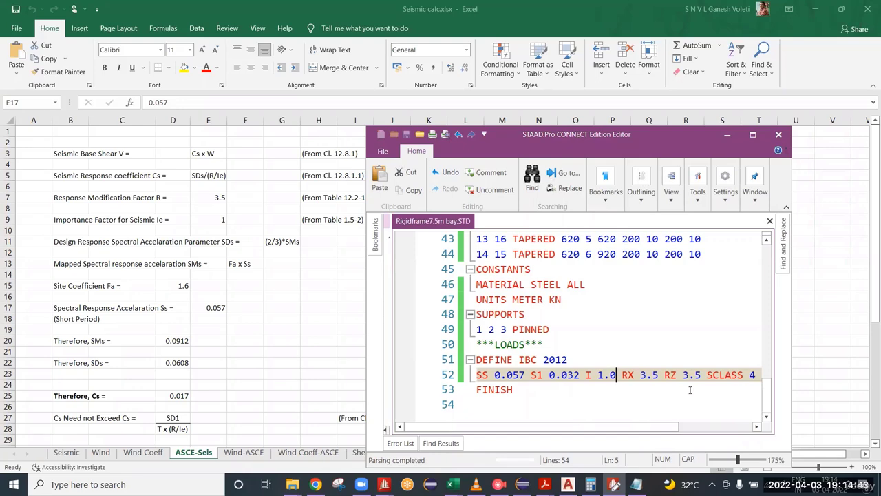
# Step: Uncover the ASCE-Seis sheet and compare its importance factor, response modification factor and Ss and S1 accelerations with the IBC parameters
pyautogui.moveTo(627, 146); pyautogui.dragTo(559, 142)
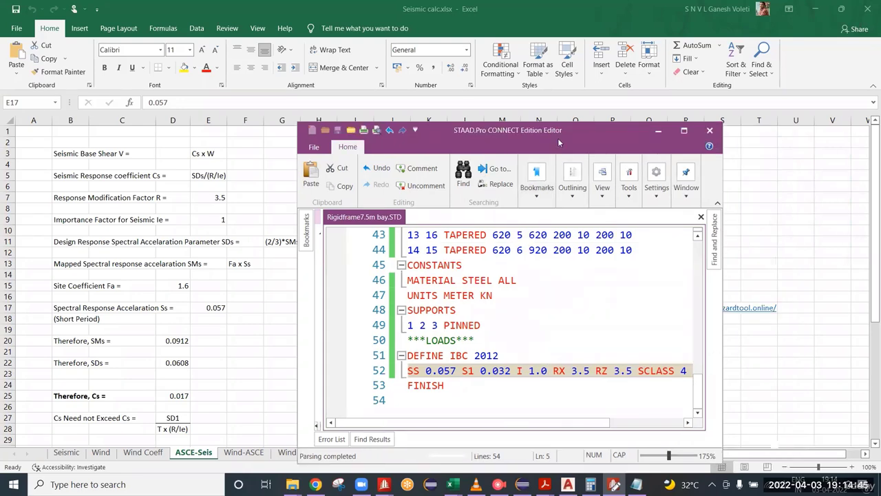
pyautogui.moveTo(568, 149); pyautogui.dragTo(629, 478)
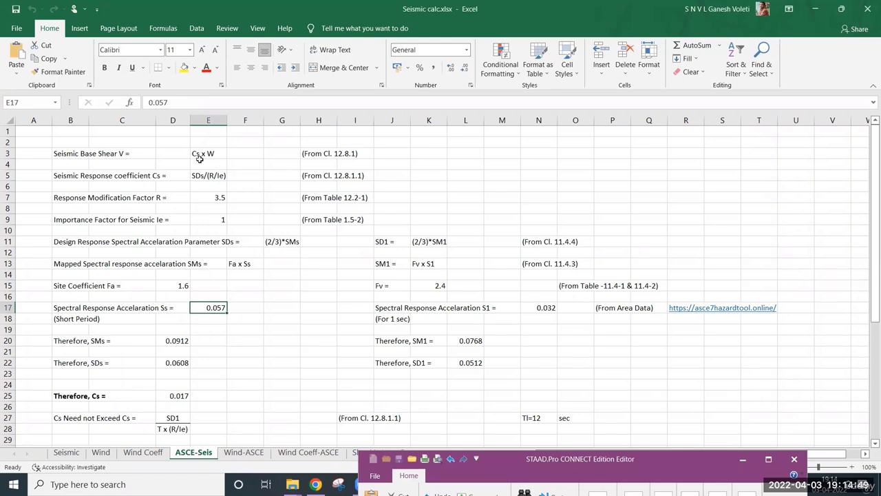
pyautogui.click(218, 219)
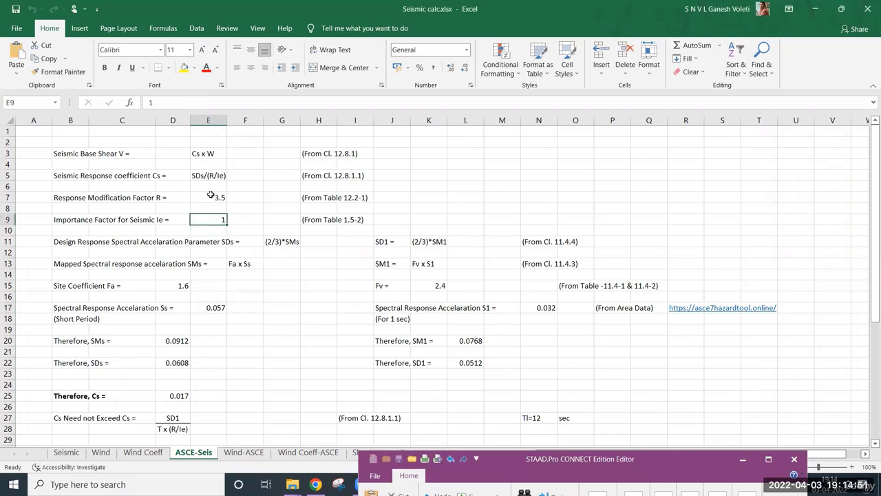
pyautogui.click(211, 196)
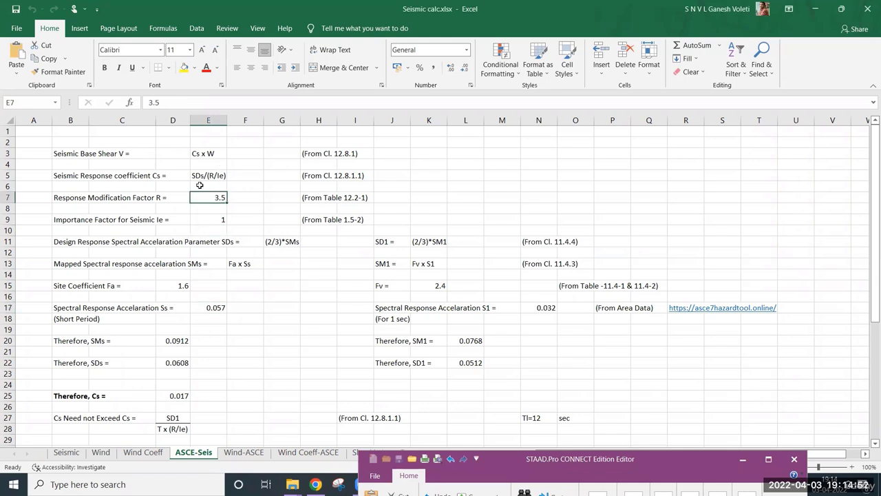
pyautogui.click(204, 308)
pyautogui.click(514, 305)
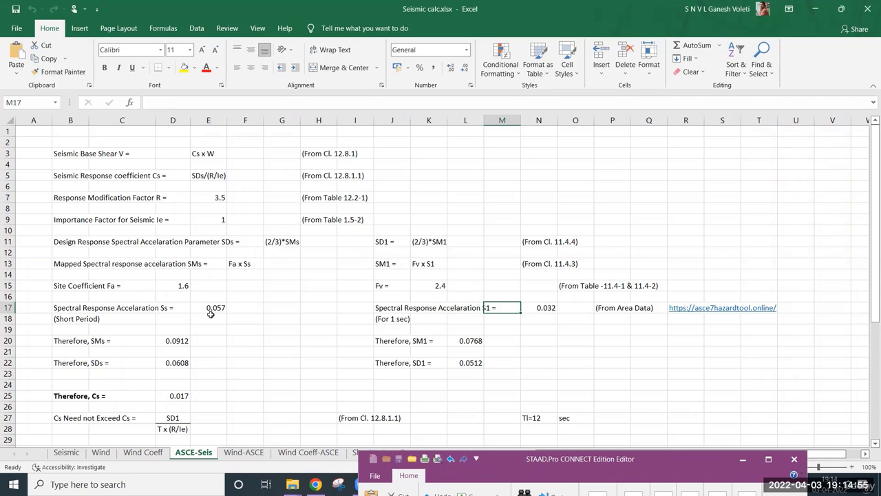
pyautogui.scroll(-4, 211, 314)
pyautogui.scroll(4, 156, 313)
# Step: Look up the Tl period entry beside the Cs limit on the ASCE-Seis sheet
pyautogui.moveTo(615, 462); pyautogui.dragTo(563, 402)
pyautogui.scroll(-2, 528, 350)
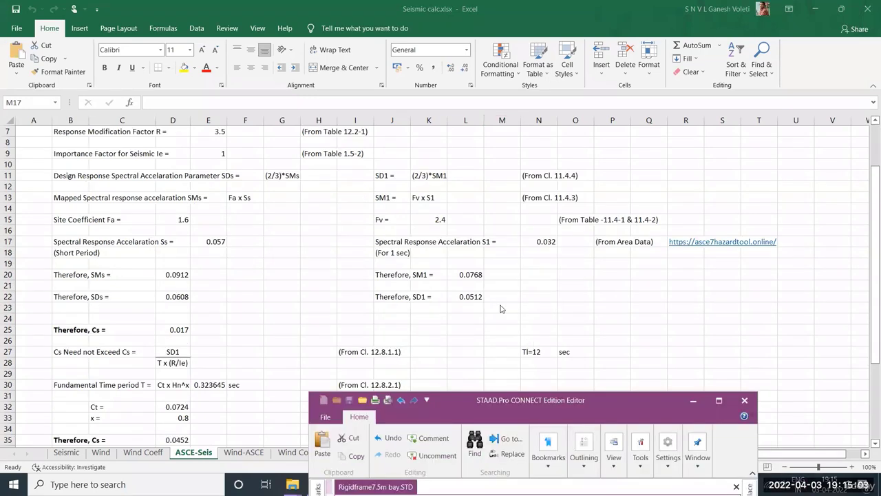
pyautogui.click(530, 352)
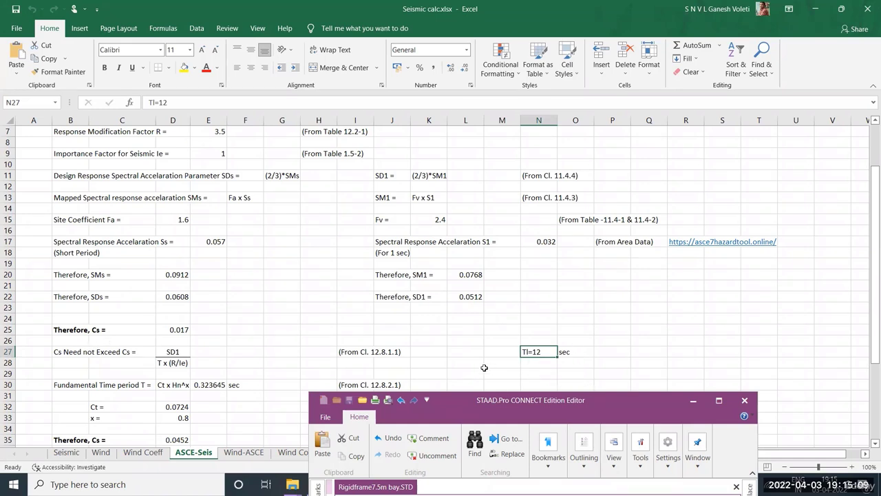
pyautogui.click(540, 366)
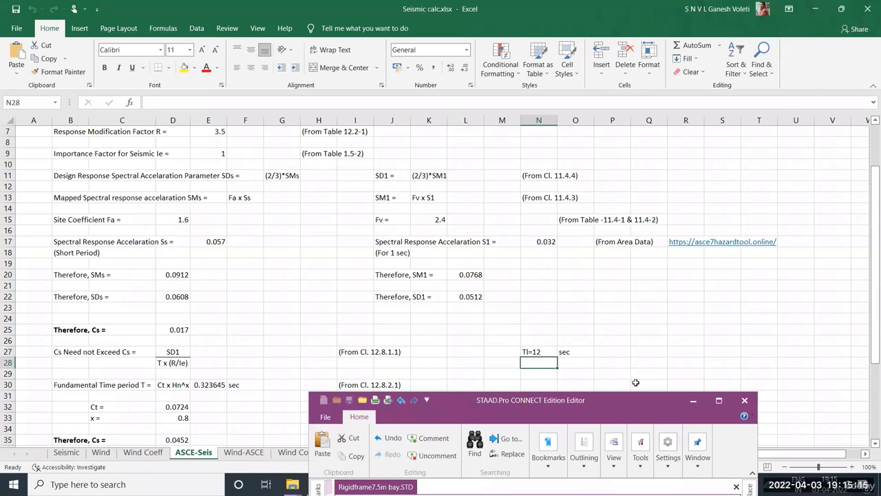
pyautogui.click(543, 334)
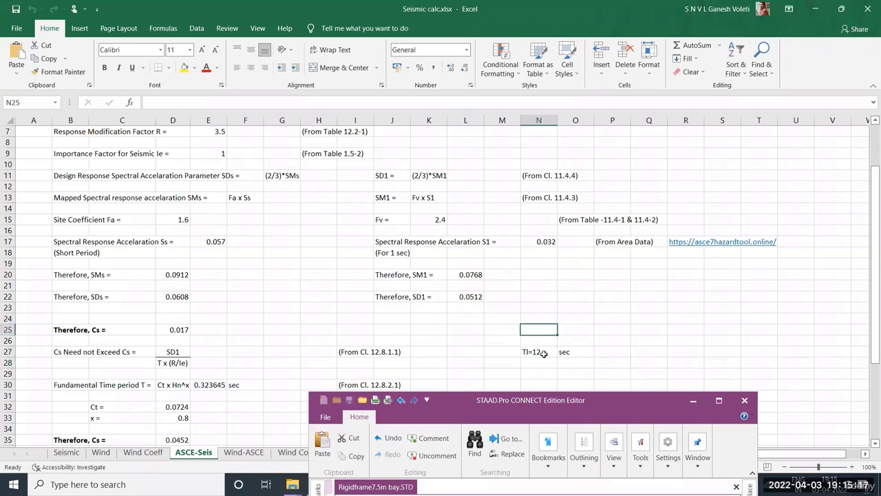
pyautogui.click(526, 353)
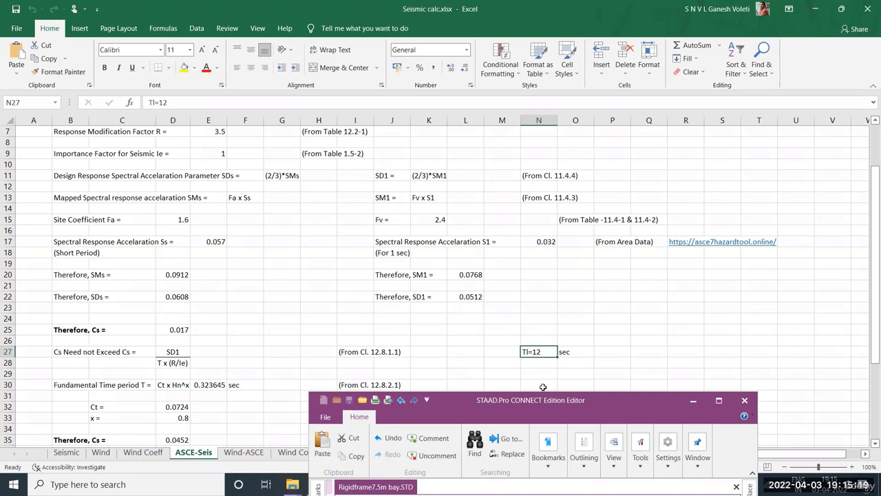
# Step: Bring the STAAD.Pro Editor back into view and insert a new line below the IBC parameter line ending in TL 12
pyautogui.moveTo(554, 402); pyautogui.dragTo(543, 151)
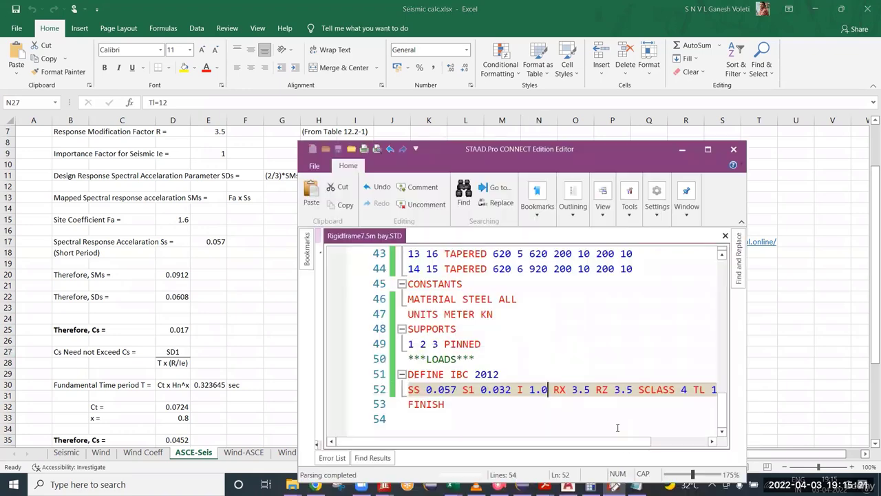
pyautogui.moveTo(629, 442); pyautogui.dragTo(699, 443)
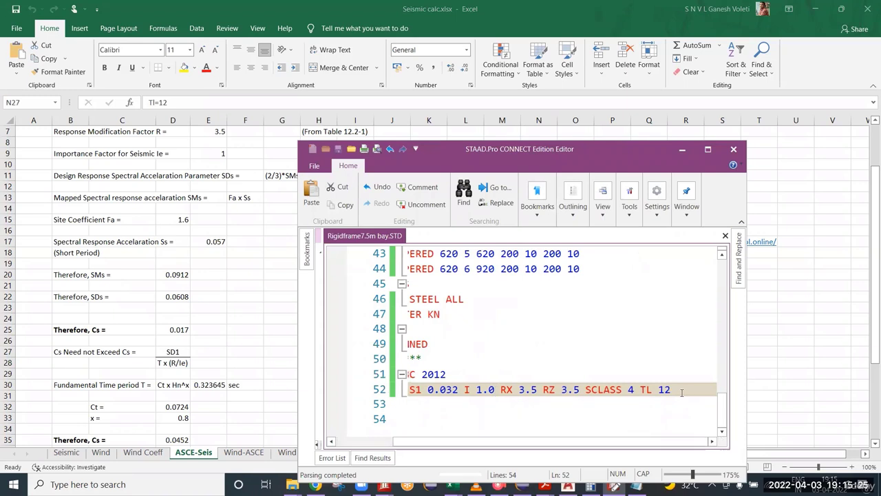
pyautogui.press('Return')
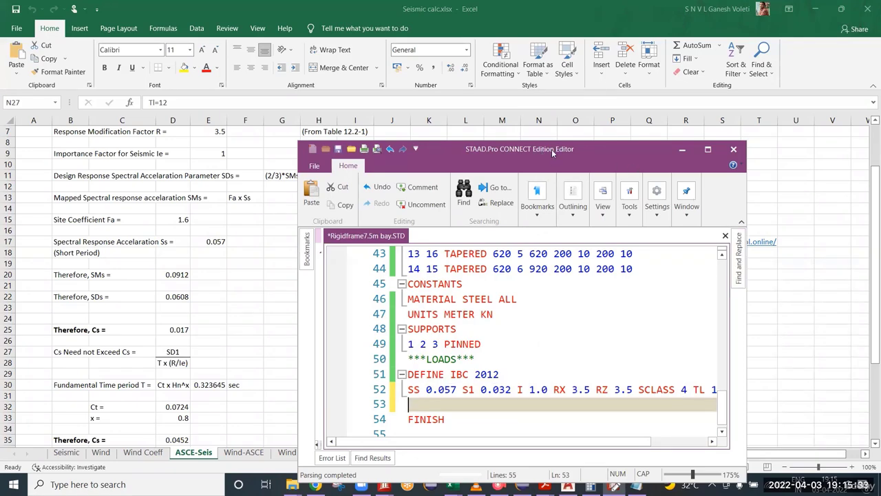
# Step: Go back to the Seismic calc workbook and examine the effective seismic weight formula on the ASCE-Seis sheet, leaving it unedited
pyautogui.moveTo(551, 149); pyautogui.dragTo(636, 163)
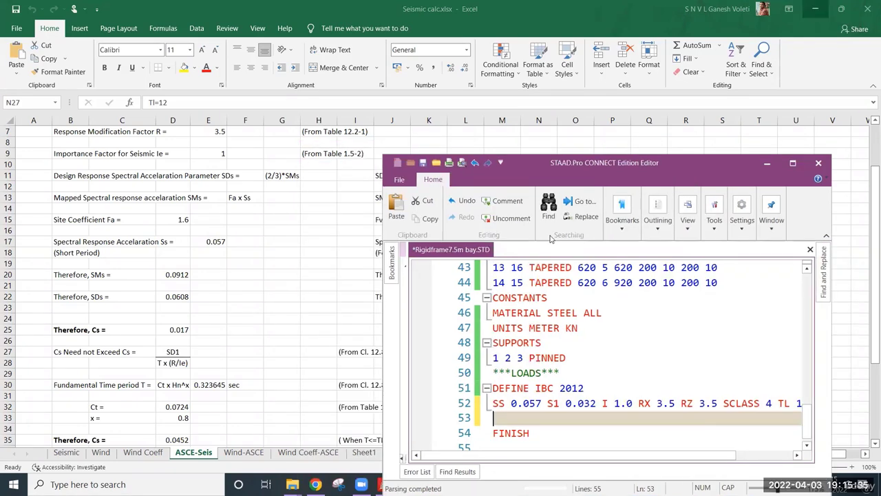
pyautogui.click(815, 9)
pyautogui.click(768, 163)
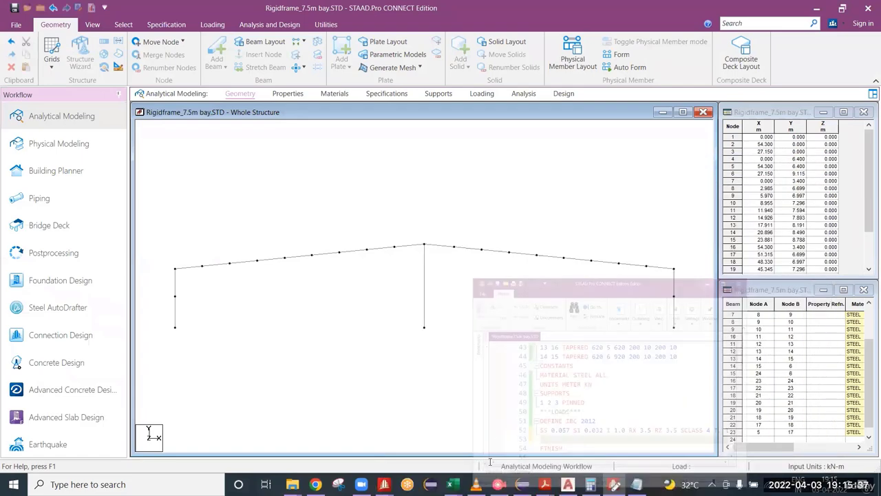
pyautogui.moveTo(451, 484)
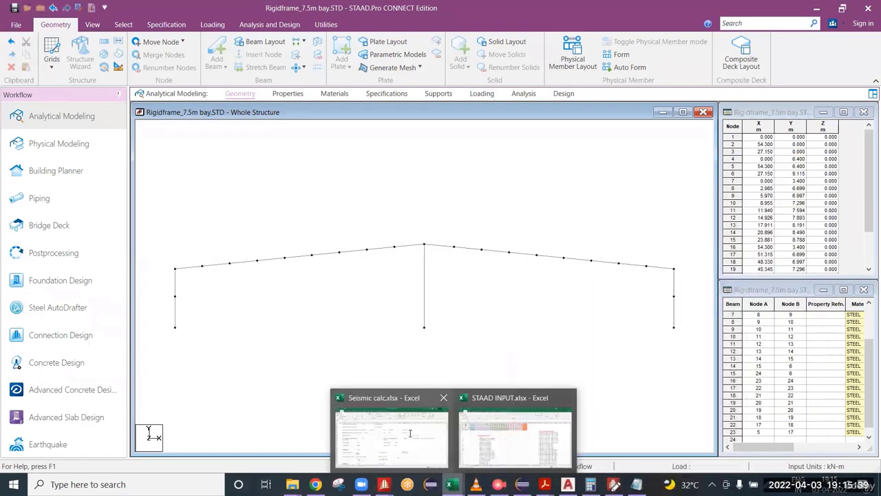
pyautogui.click(410, 433)
pyautogui.scroll(4, 112, 291)
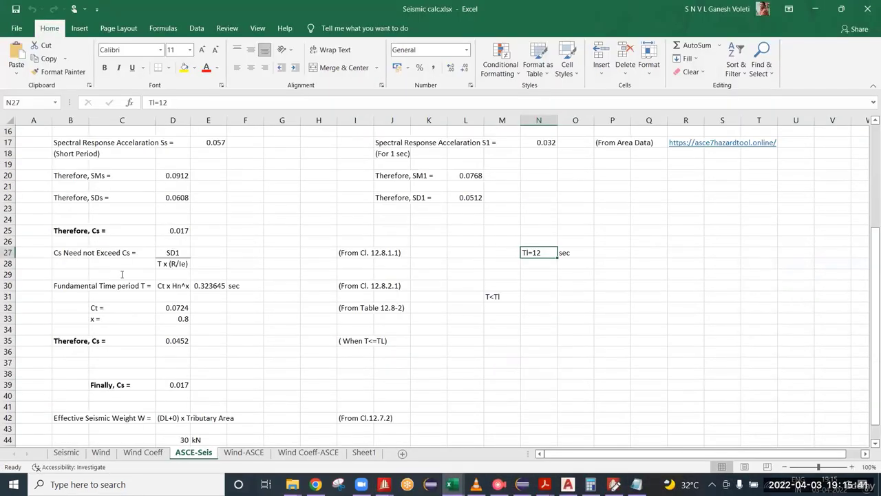
pyautogui.scroll(-6, 298, 401)
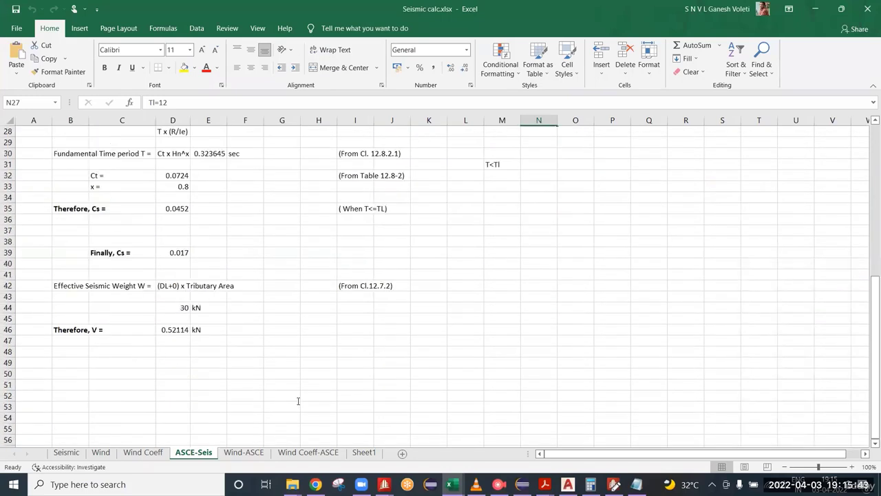
pyautogui.click(66, 286)
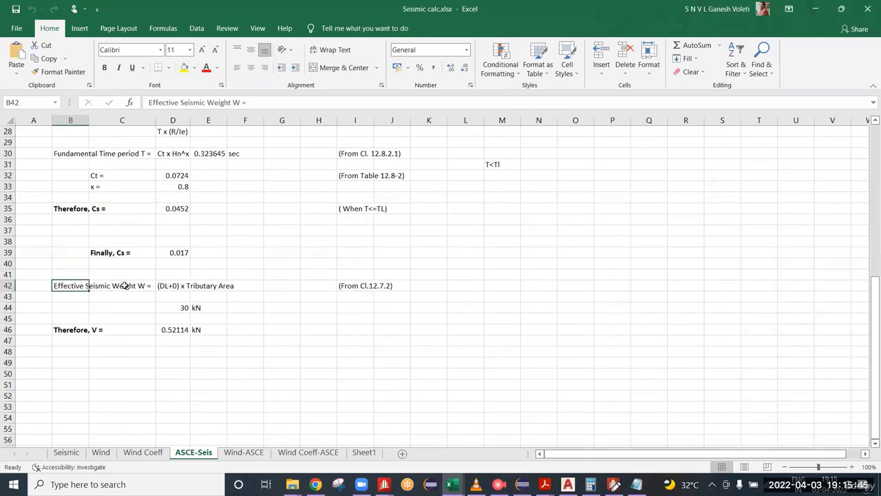
pyautogui.click(206, 289)
pyautogui.click(162, 286)
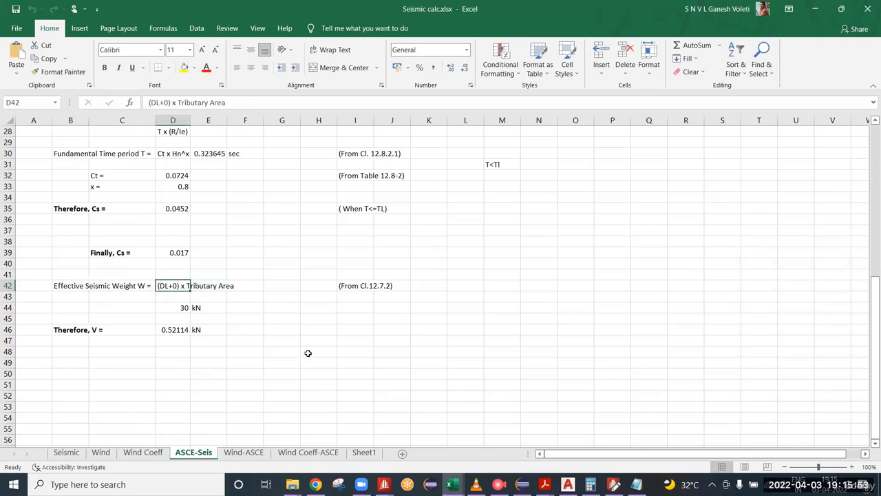
pyautogui.click(167, 103)
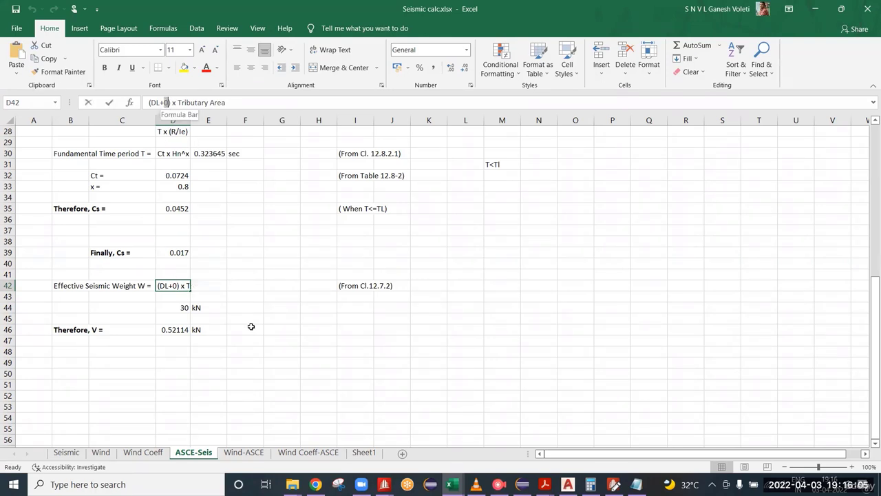
pyautogui.press('Escape')
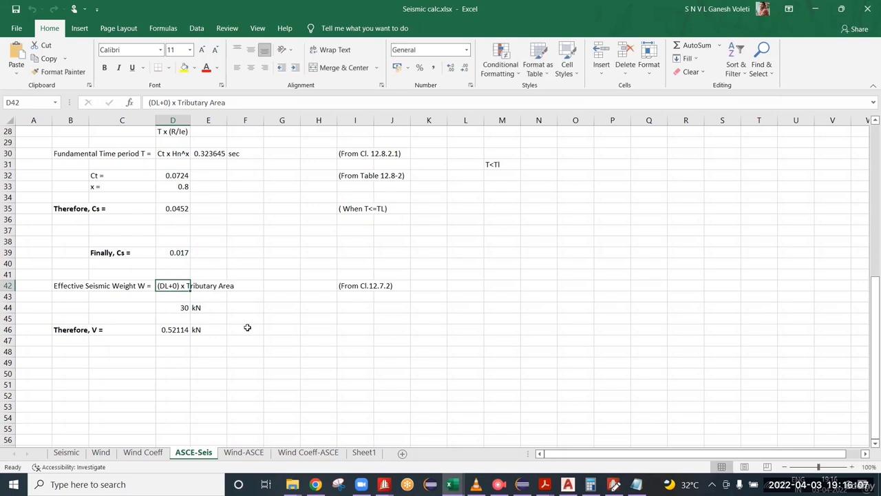
# Step: Review the clause reference for the effective seismic weight and the term added to DL in its formula
pyautogui.click(340, 288)
pyautogui.click(382, 303)
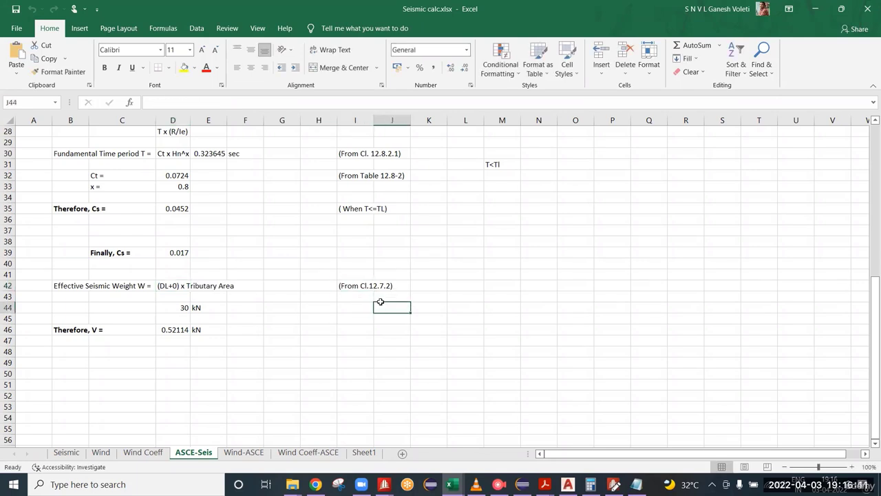
pyautogui.click(350, 286)
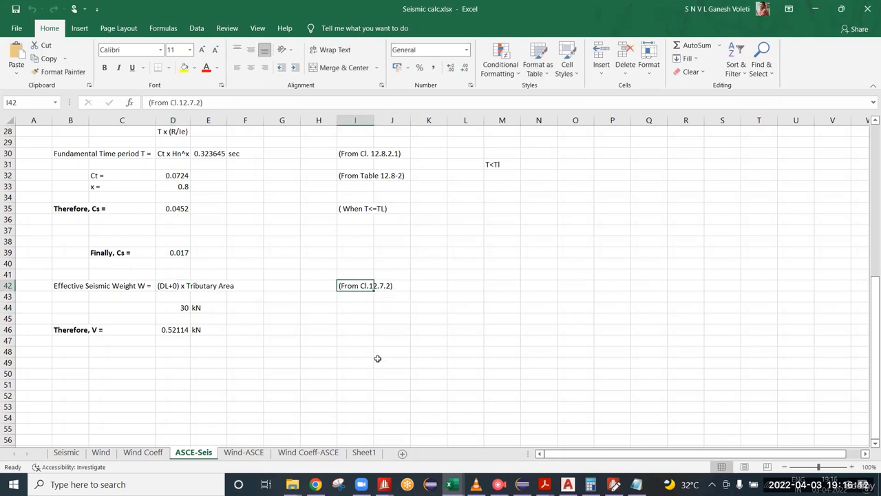
pyautogui.click(169, 288)
pyautogui.click(218, 286)
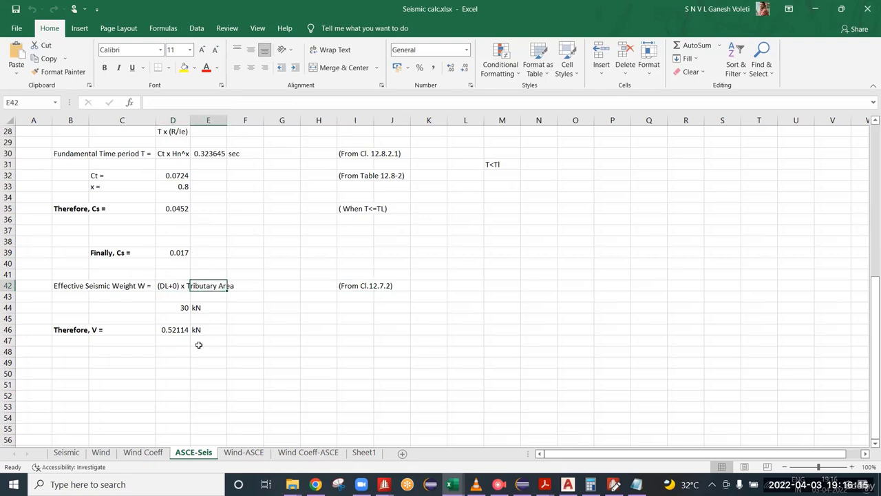
pyautogui.click(166, 289)
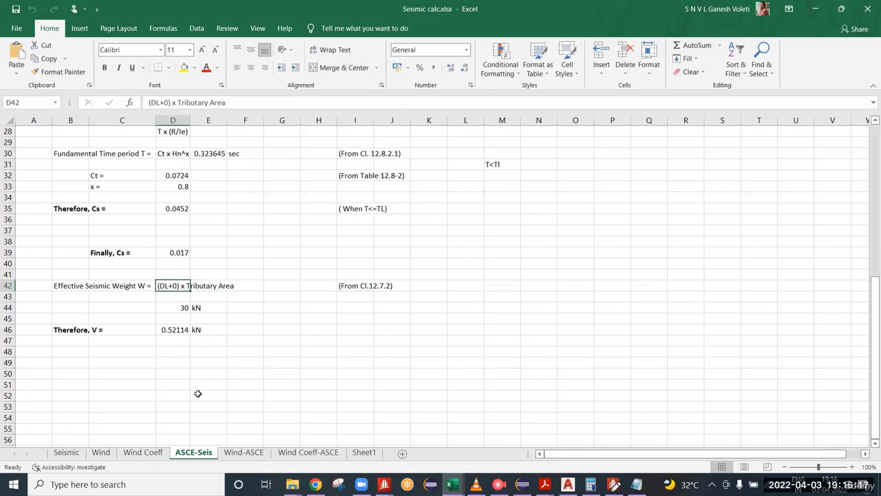
pyautogui.click(167, 102)
pyautogui.click(166, 103)
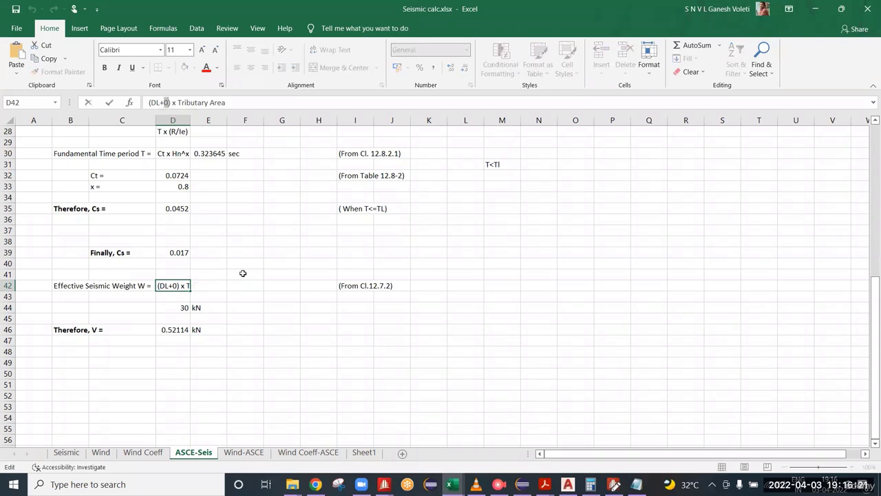
pyautogui.press('Escape')
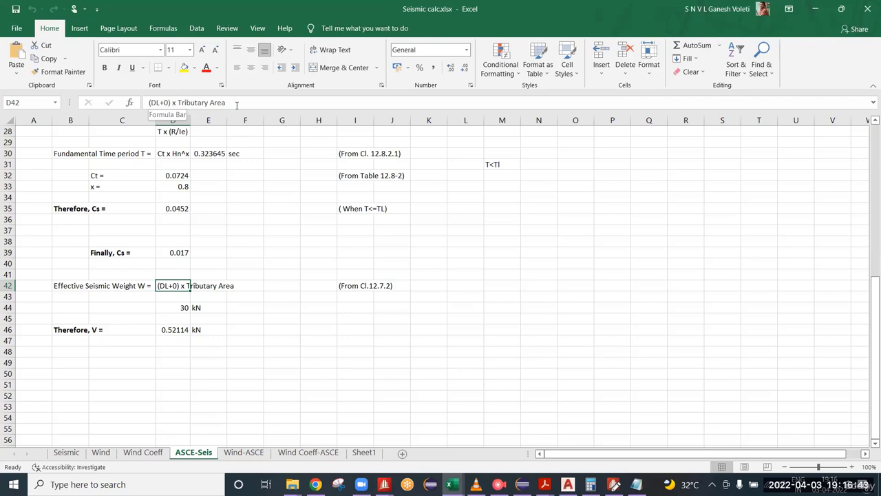
# Step: Return to the STAAD.Pro Editor and add SELFWEIGHT 1 on the line below the IBC parameters, followed by a new line
pyautogui.click(612, 481)
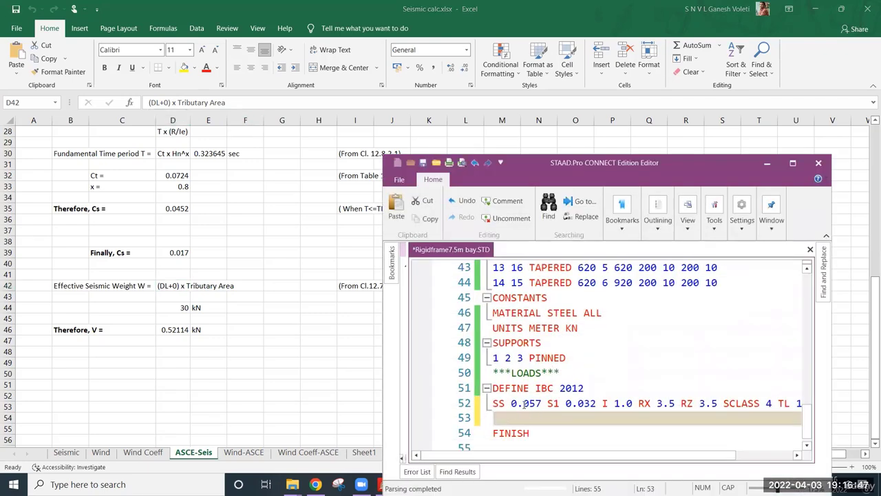
pyautogui.click(497, 385)
pyautogui.click(512, 415)
pyautogui.scroll(-1, 509, 414)
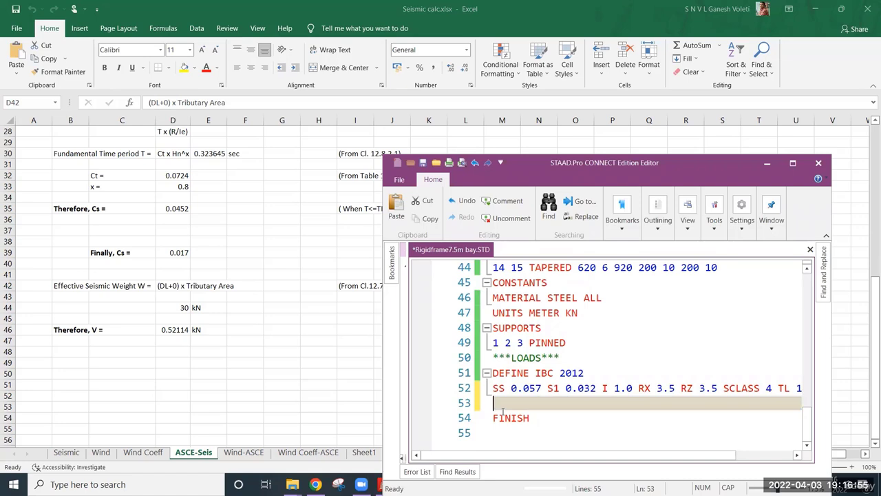
pyautogui.write('SELF')
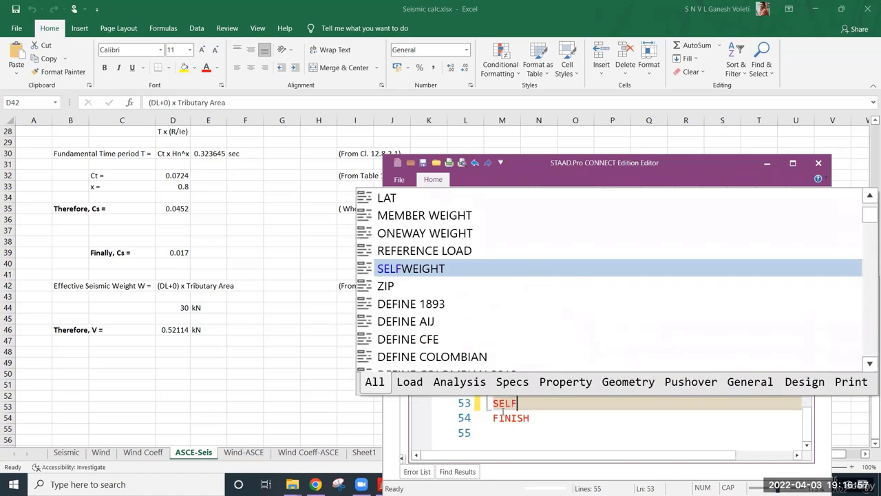
pyautogui.write('WEIGHT 1')
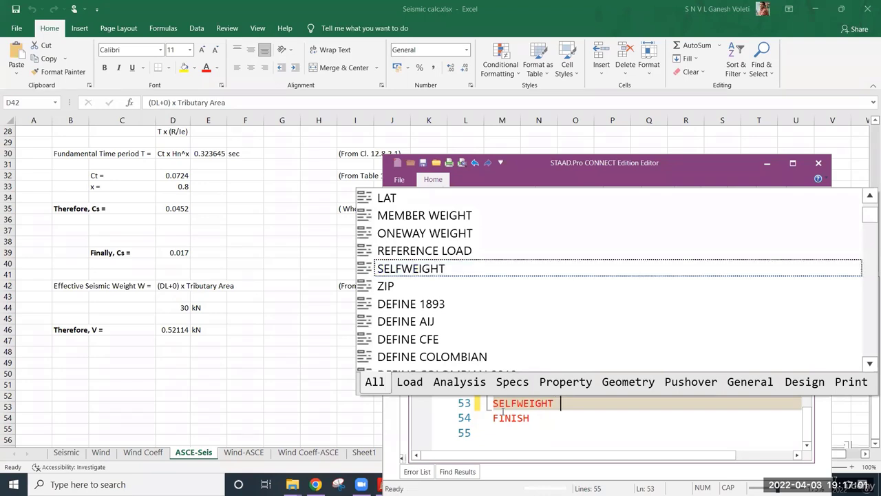
pyautogui.press('Return')
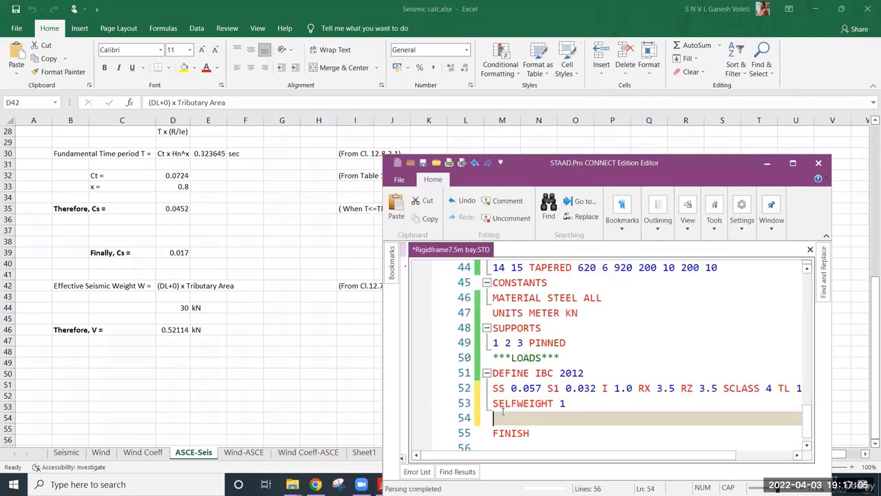
# Step: Add the comment ***ROOF SESMIC WEIGHT=(DL+0*LL)*TRIBUTARY below SELFWEIGHT 1, with the editor docked to half the screen
pyautogui.write('***ROOF')
pyautogui.press('super+Right')
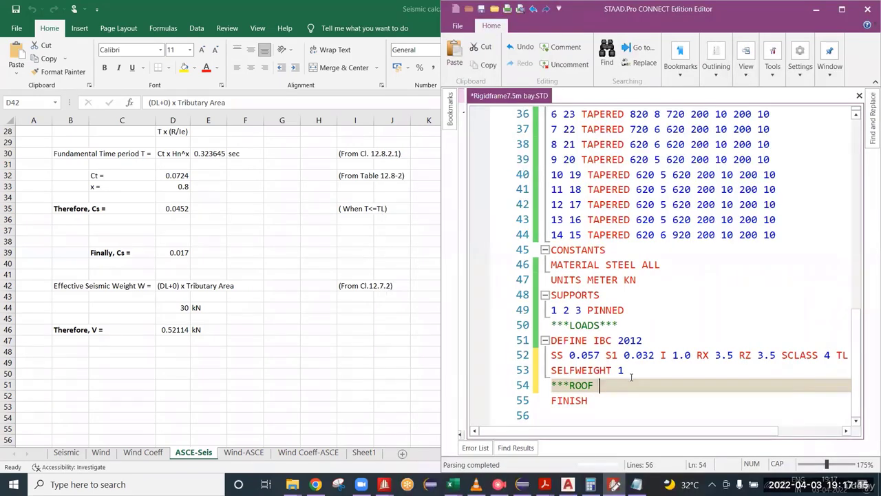
pyautogui.write('SESMIC ')
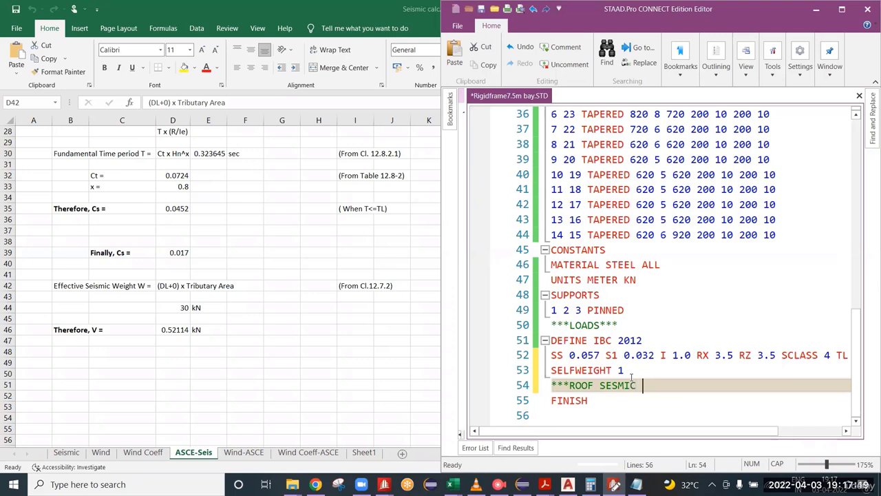
pyautogui.write('WEIGTH')
pyautogui.press('BackSpace')
pyautogui.press('BackSpace')
pyautogui.press('BackSpace')
pyautogui.write('G')
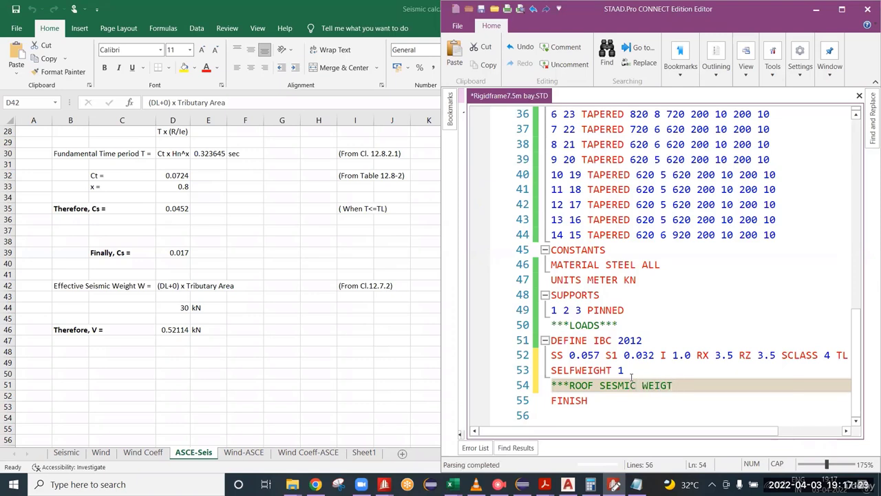
pyautogui.write('HT=(D')
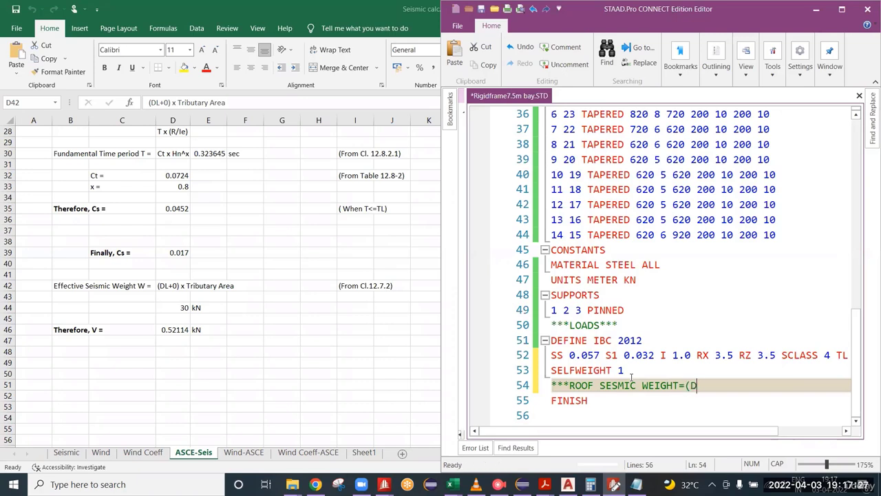
pyautogui.write('L+')
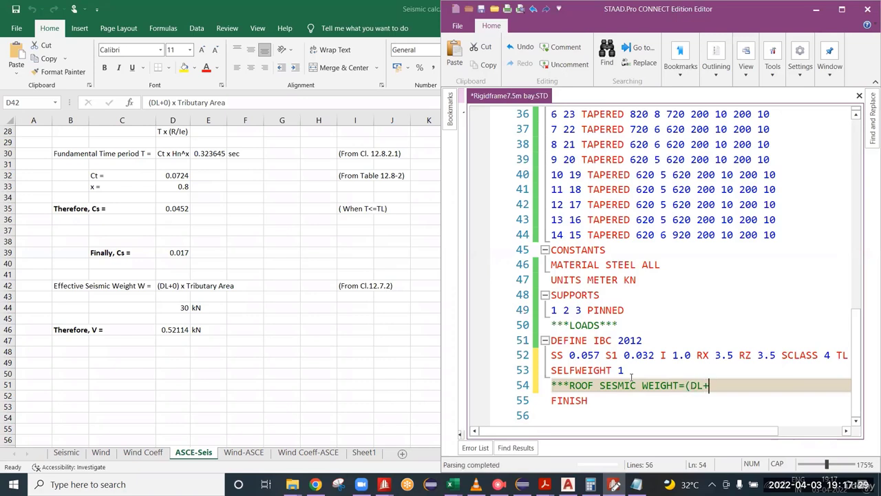
pyautogui.write('0*LL)')
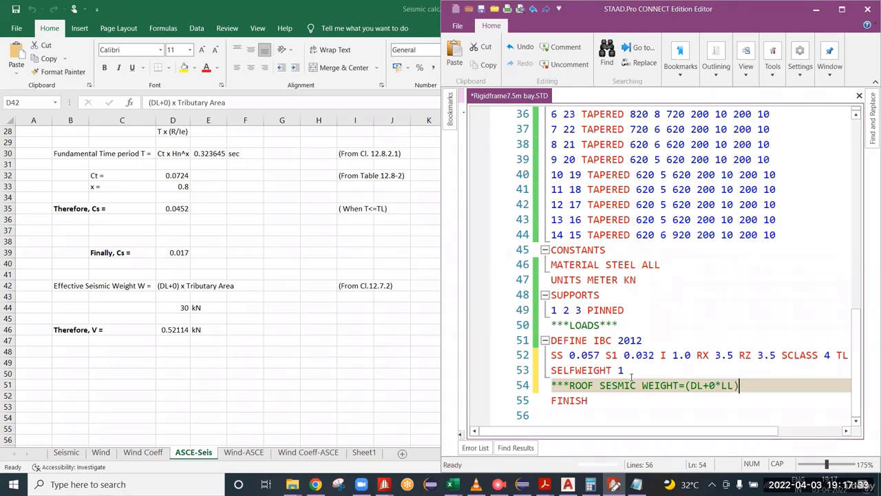
pyautogui.write('*TRIBUTAR')
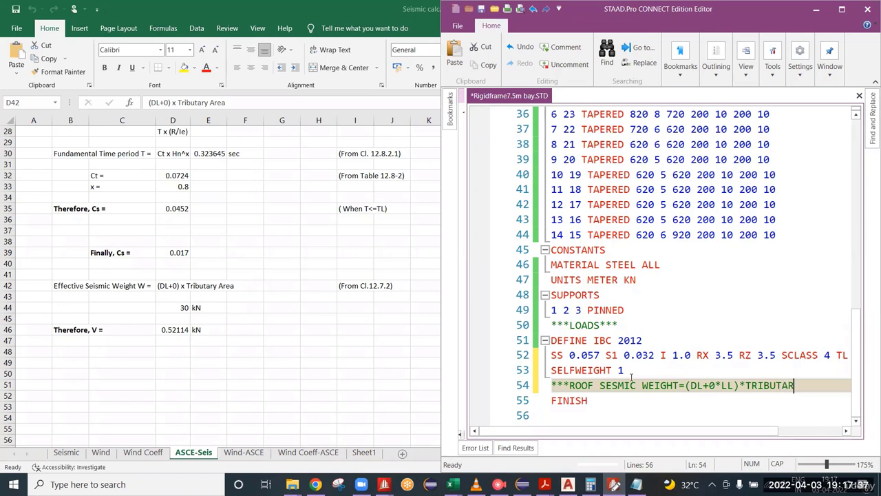
pyautogui.write('Y')
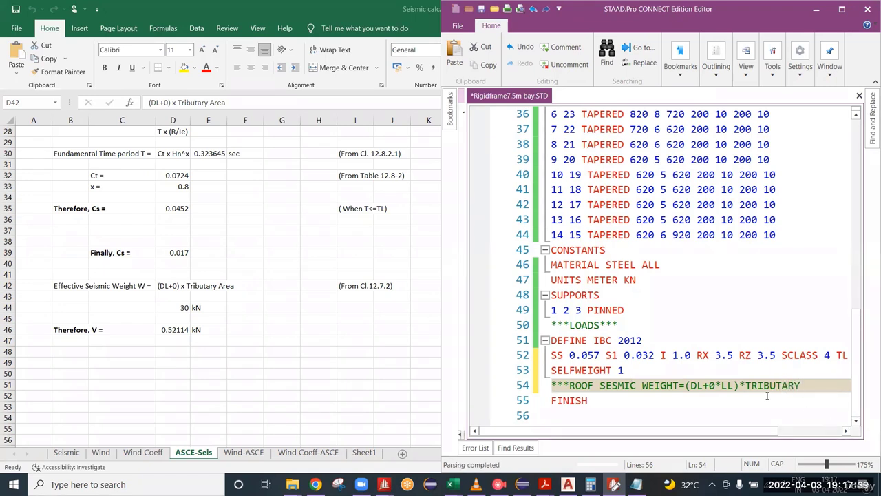
# Step: Set the LL factor in the roof seismic weight comment to 0.25 and highlight the word TRIBUTARY
pyautogui.click(716, 385)
pyautogui.write('.25')
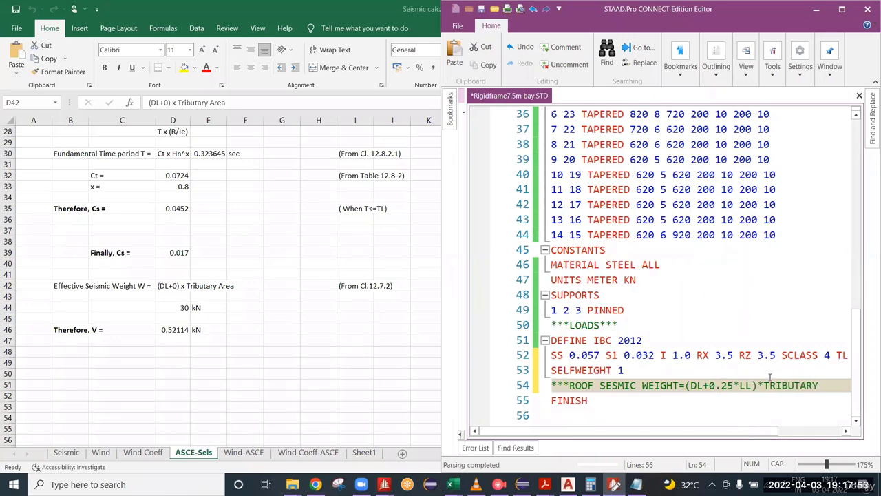
pyautogui.moveTo(765, 386); pyautogui.dragTo(819, 386)
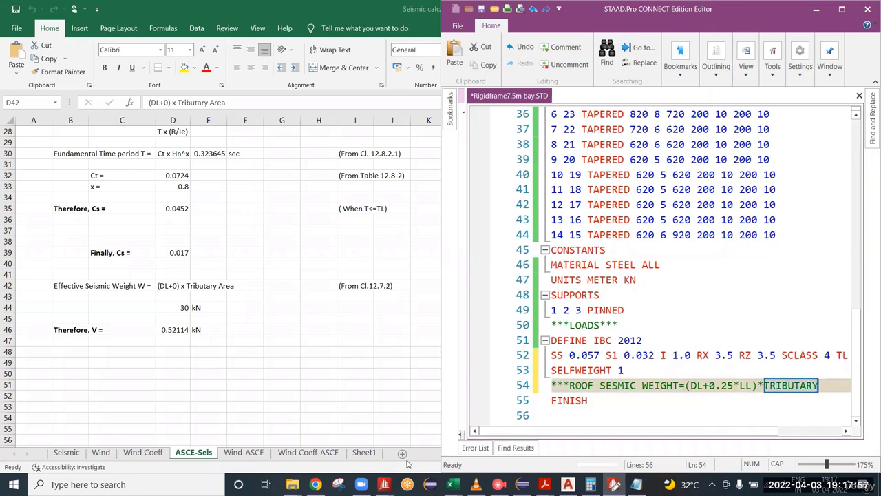
# Step: Switch to the Rigidframe_7.5m bay model in STAAD.Pro, look over the frame, and minimize its window
pyautogui.click(382, 481)
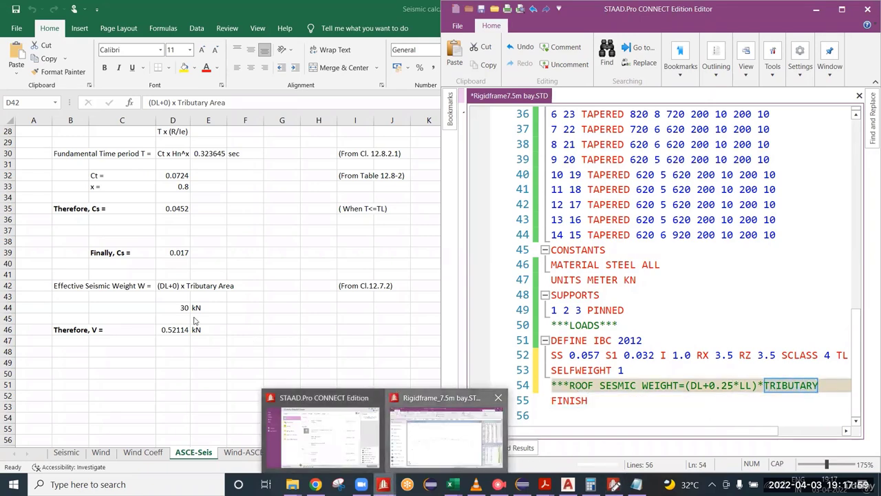
pyautogui.click(446, 435)
pyautogui.scroll(-4, 337, 316)
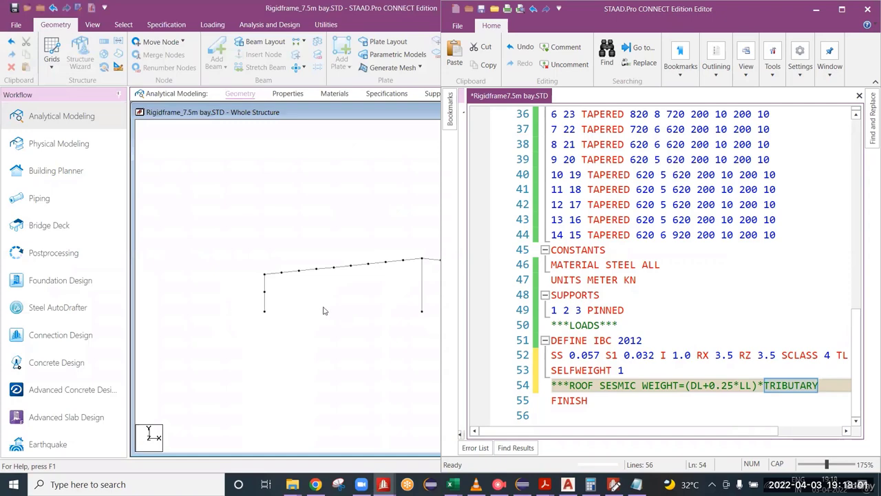
pyautogui.scroll(-2, 323, 311)
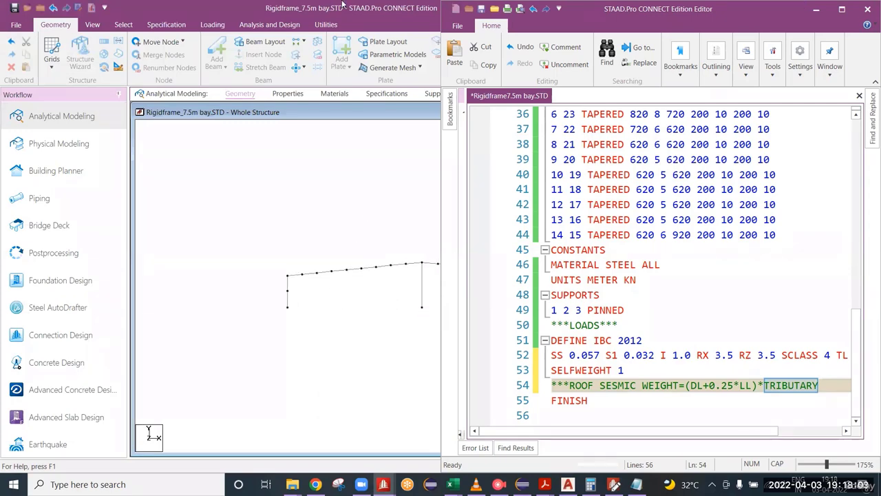
pyautogui.rightClick(312, 6)
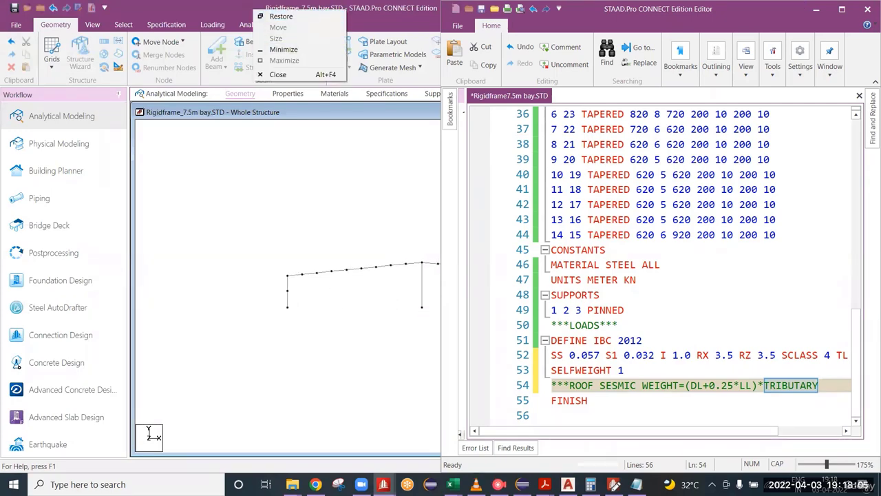
pyautogui.click(296, 49)
# Step: Switch to REF.dwg in AutoCAD, minimize the STAAD editor, and examine the bay spacing around grid 8 on the layout
pyautogui.click(567, 484)
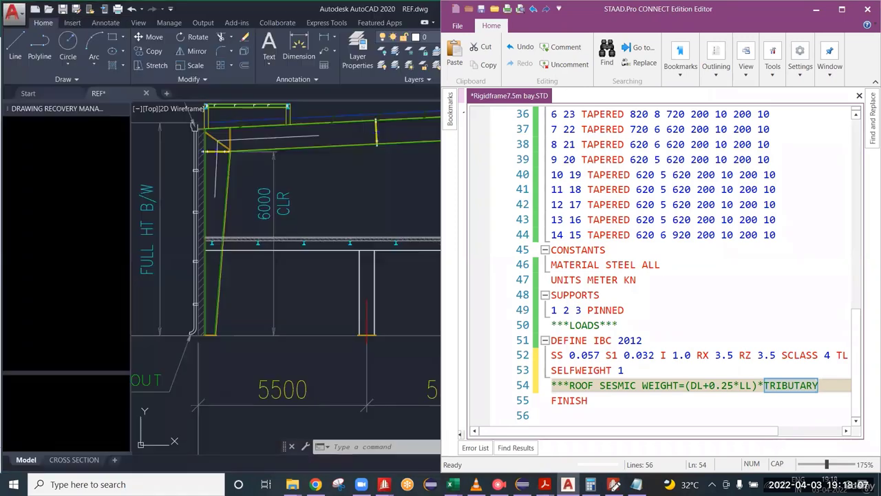
pyautogui.scroll(-15, 262, 232)
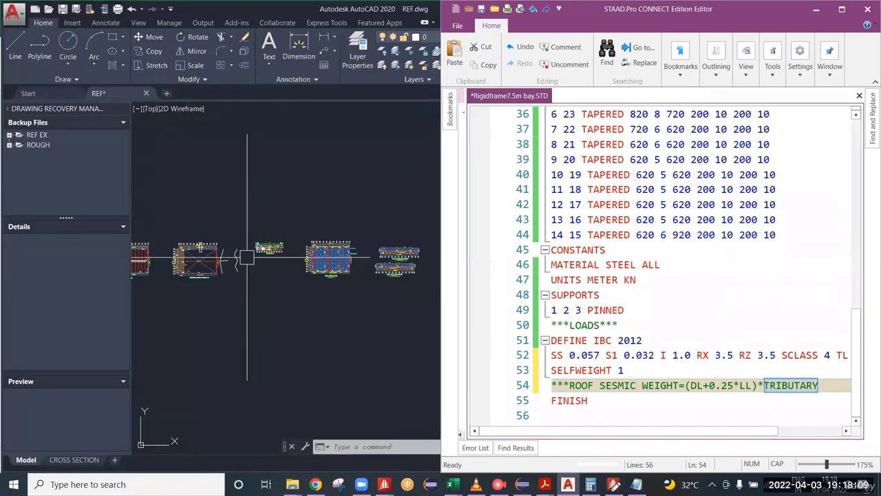
pyautogui.scroll(8, 176, 252)
pyautogui.scroll(6, 316, 215)
pyautogui.scroll(-4, 413, 255)
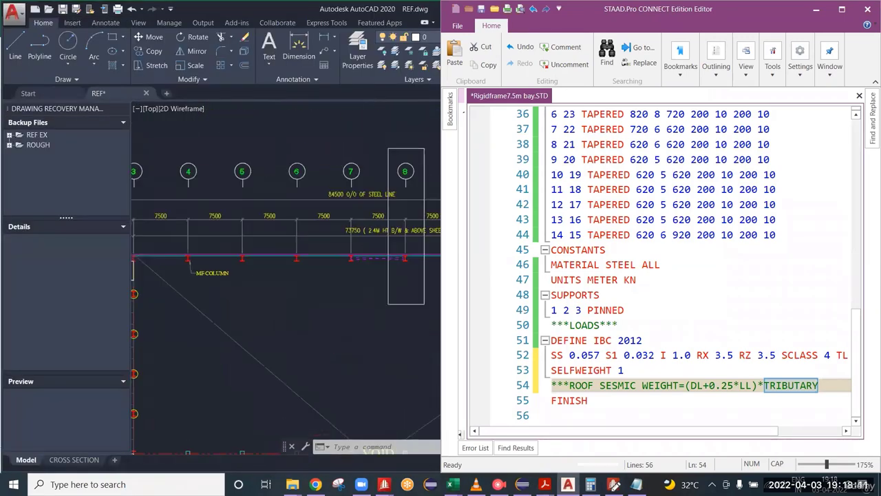
pyautogui.click(827, 17)
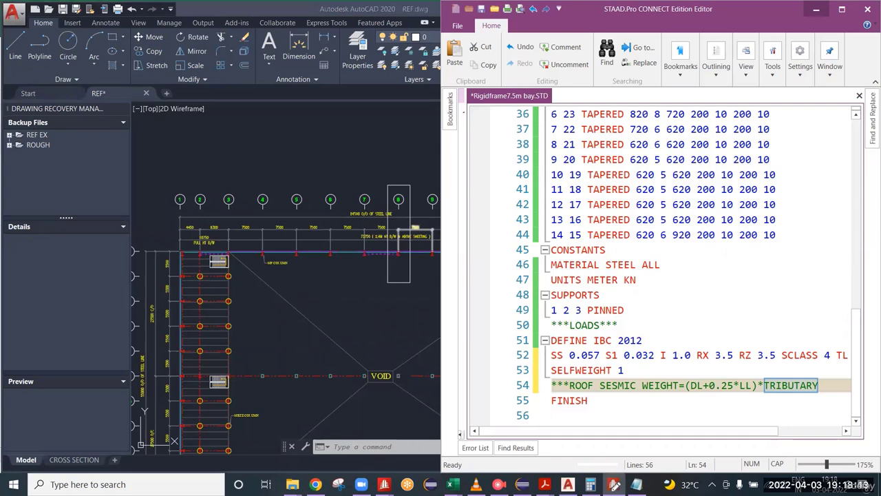
pyautogui.click(431, 205)
pyautogui.scroll(4, 417, 268)
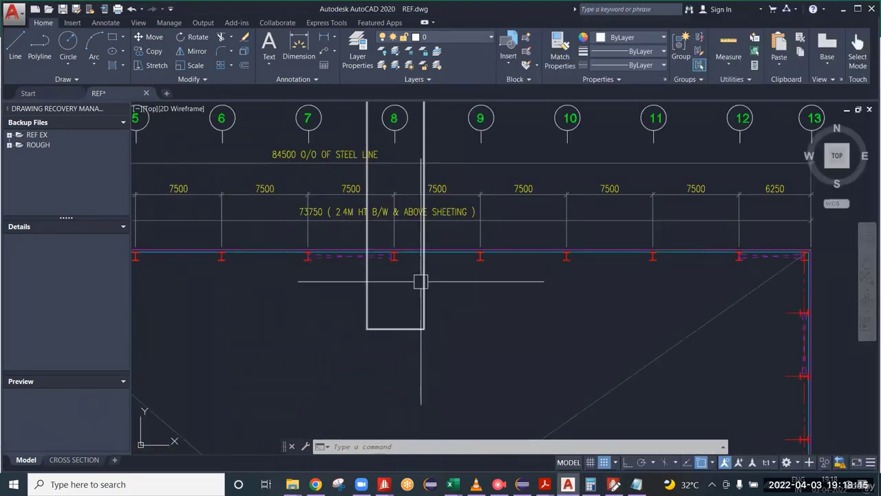
pyautogui.moveTo(421, 194); pyautogui.dragTo(479, 269, button='middle')
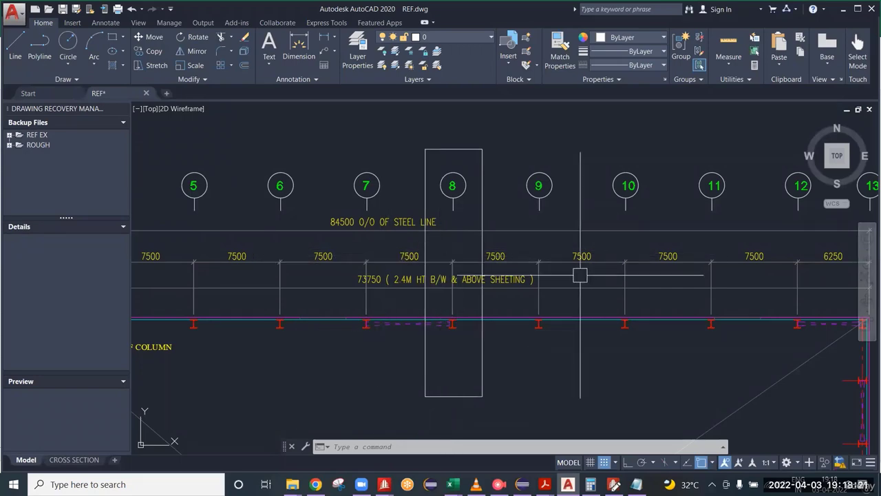
# Step: Examine the full mezzanine layout and the right end wall in REF.dwg to follow the frame's span across the building
pyautogui.scroll(-6, 514, 261)
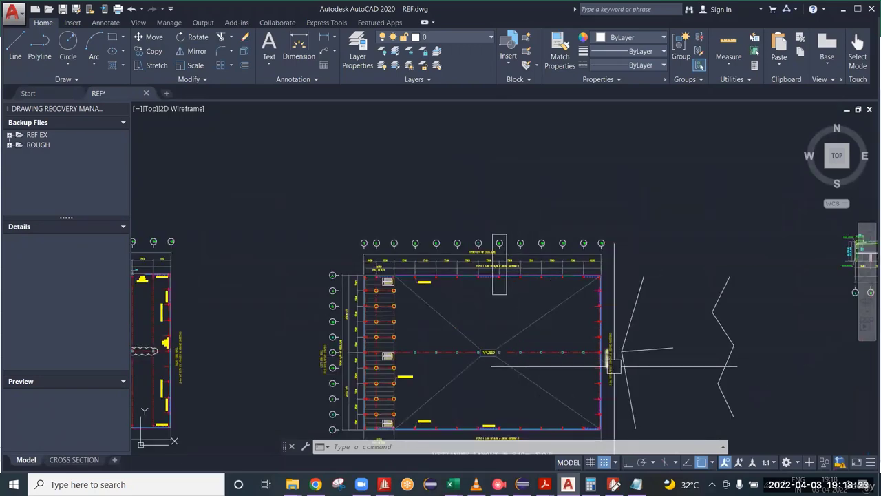
pyautogui.scroll(2, 628, 407)
pyautogui.scroll(4, 608, 380)
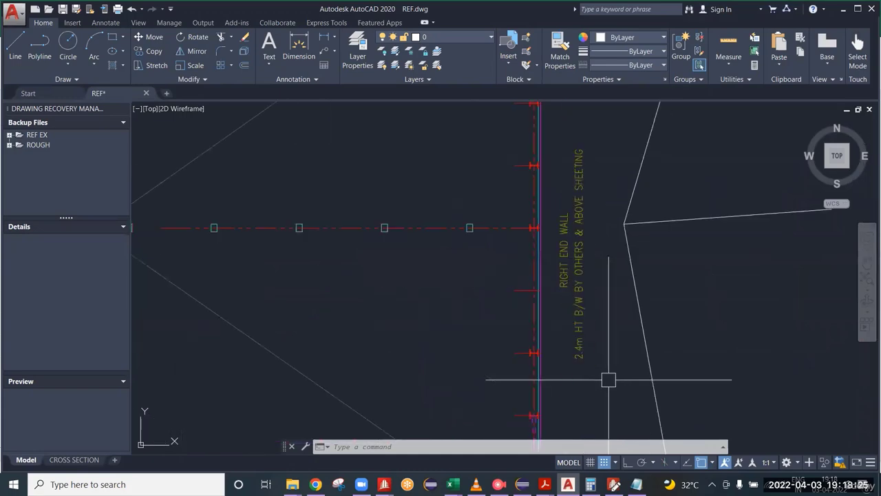
pyautogui.scroll(-6, 574, 197)
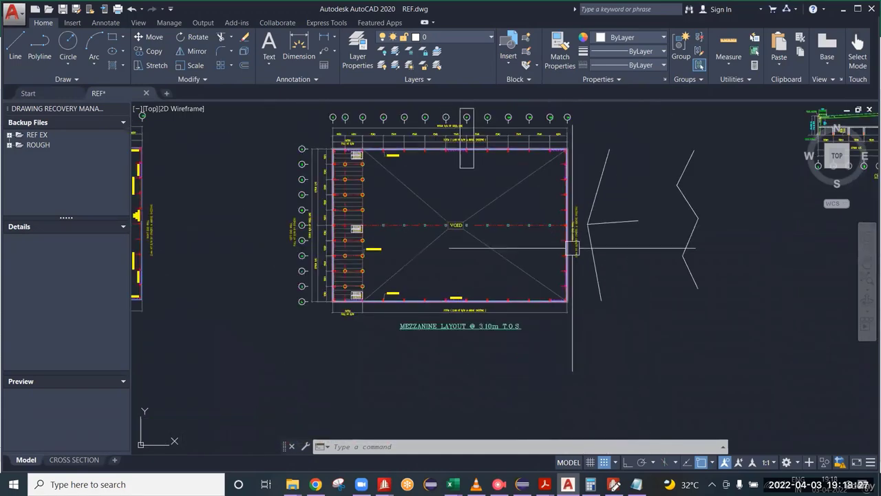
pyautogui.scroll(4, 393, 226)
pyautogui.scroll(-4, 416, 289)
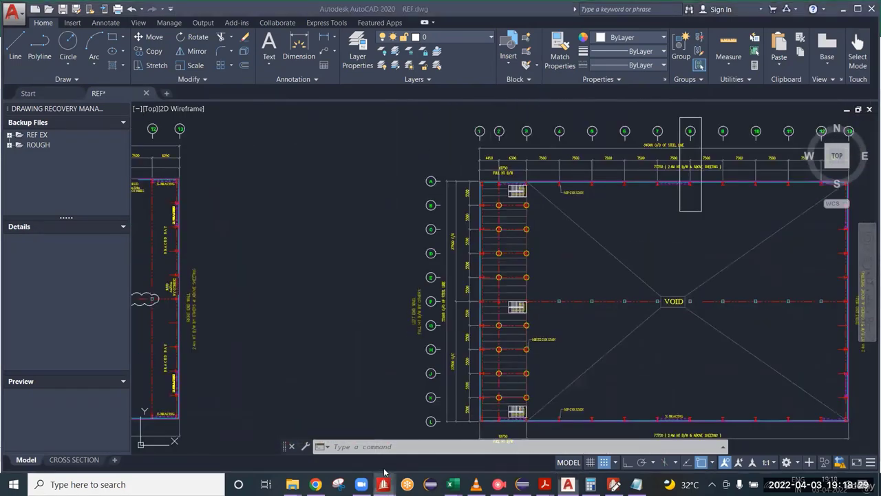
# Step: Return to the STAAD.Pro frame model, measure the distance between the two outer column bases, and minimize the window
pyautogui.click(446, 443)
pyautogui.scroll(3, 271, 308)
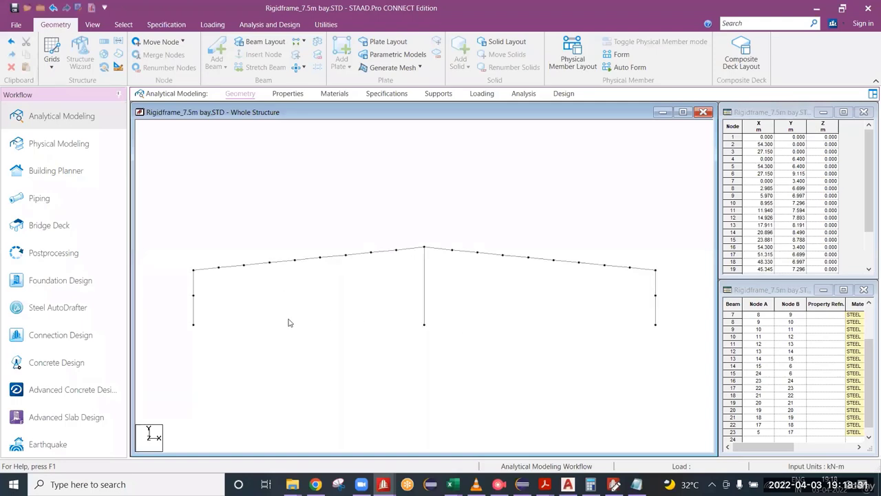
pyautogui.click(275, 314)
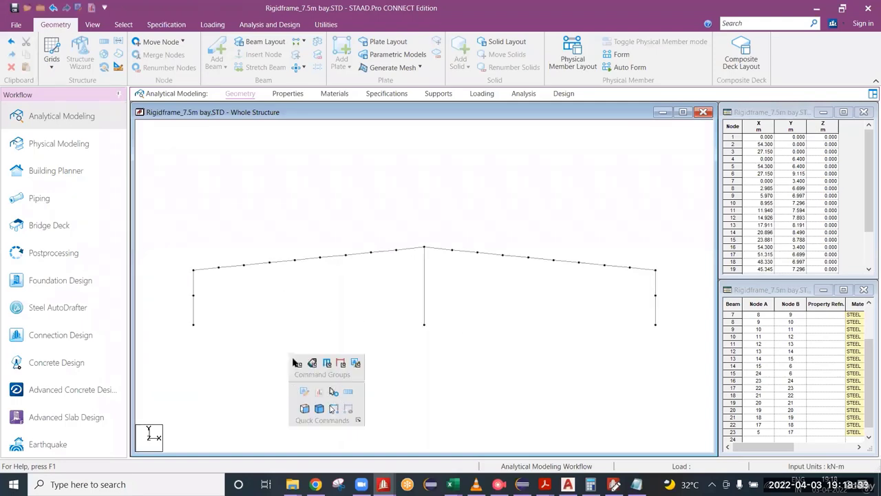
pyautogui.click(287, 369)
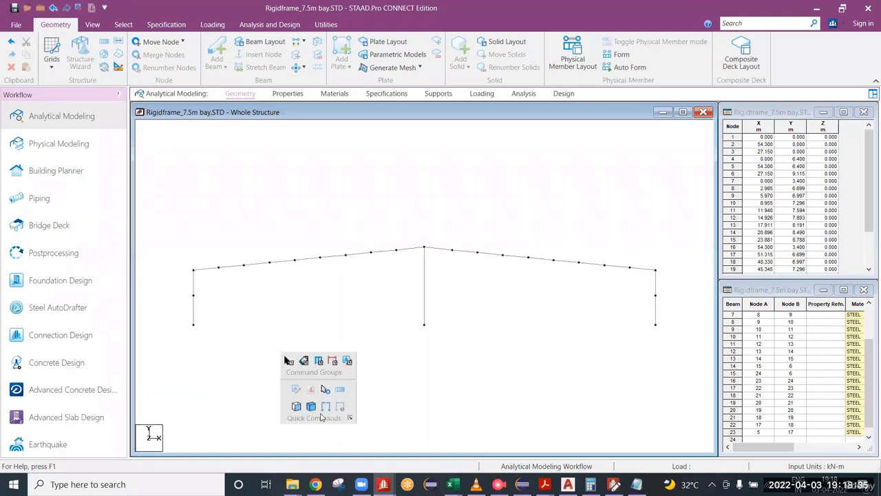
pyautogui.click(325, 407)
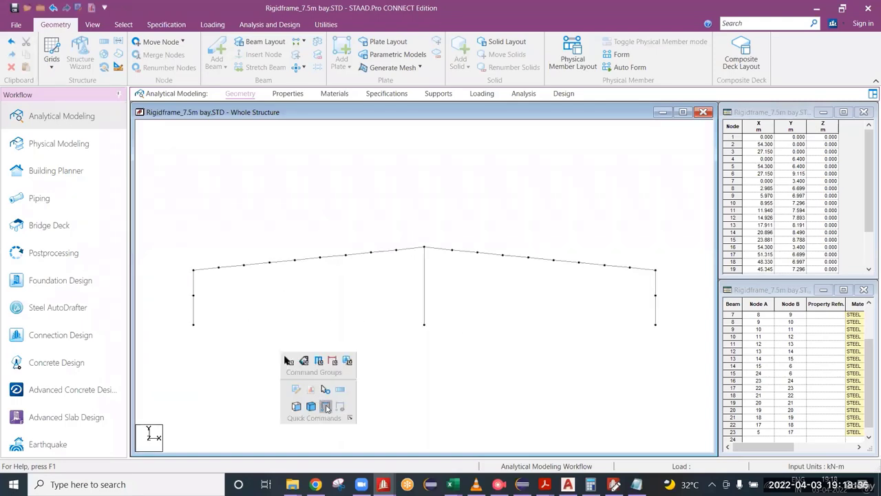
pyautogui.click(193, 325)
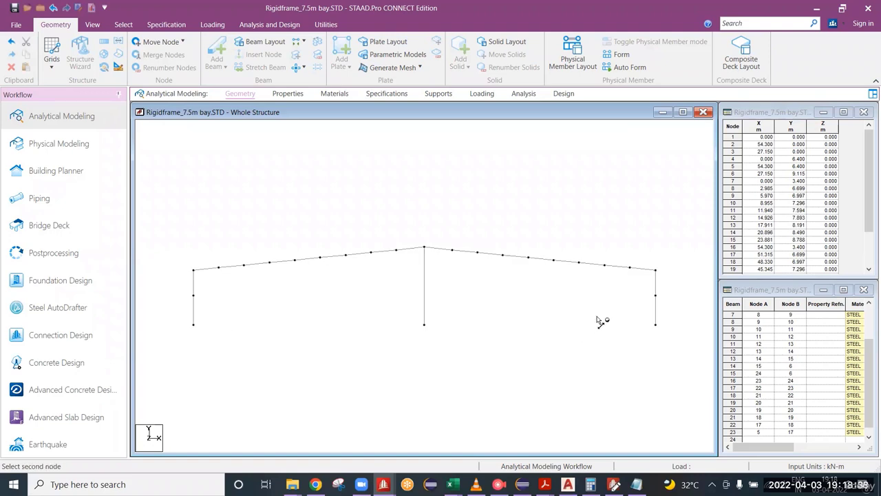
pyautogui.click(655, 324)
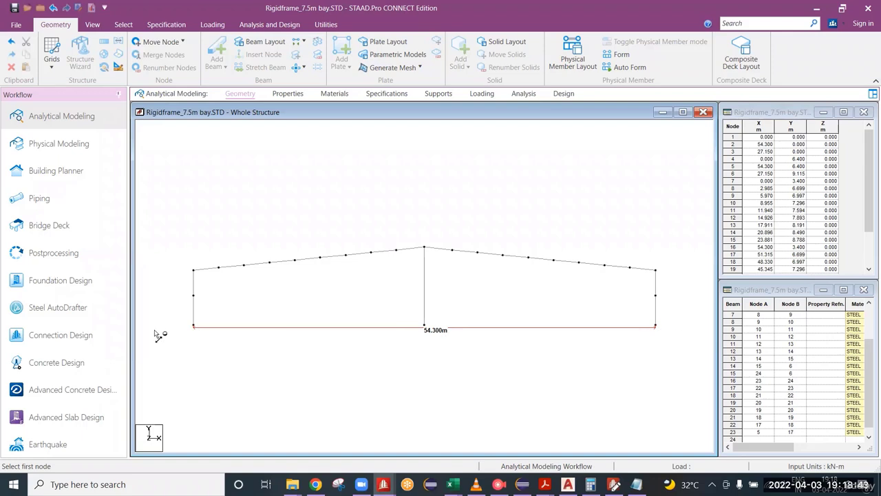
pyautogui.click(817, 8)
# Step: Open the Seismic calc workbook and review the tributary area term in the effective seismic weight formula
pyautogui.moveTo(451, 484)
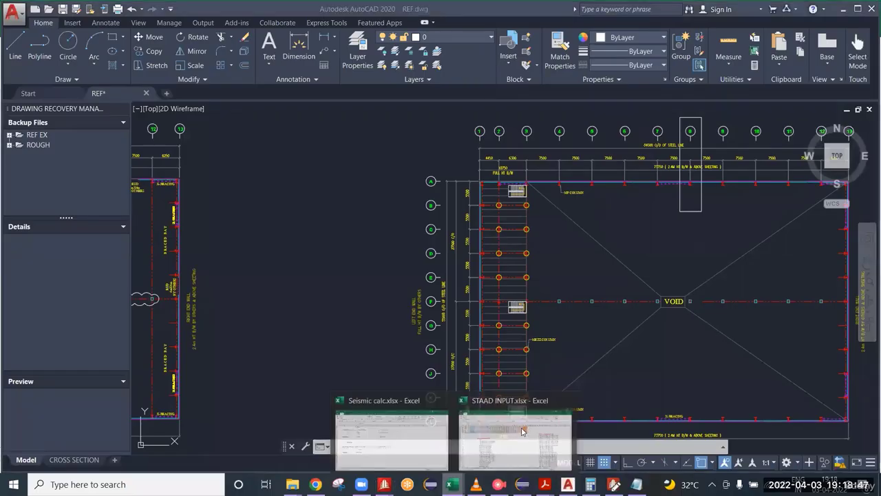
pyautogui.click(387, 421)
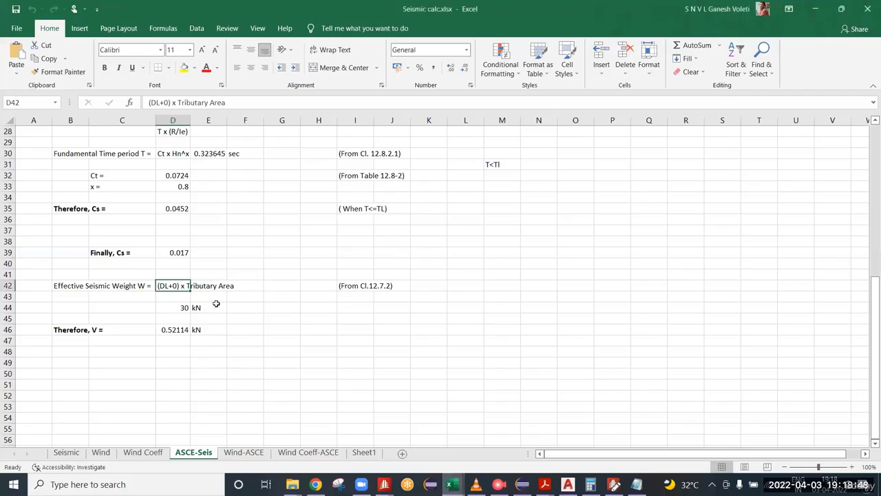
pyautogui.click(199, 287)
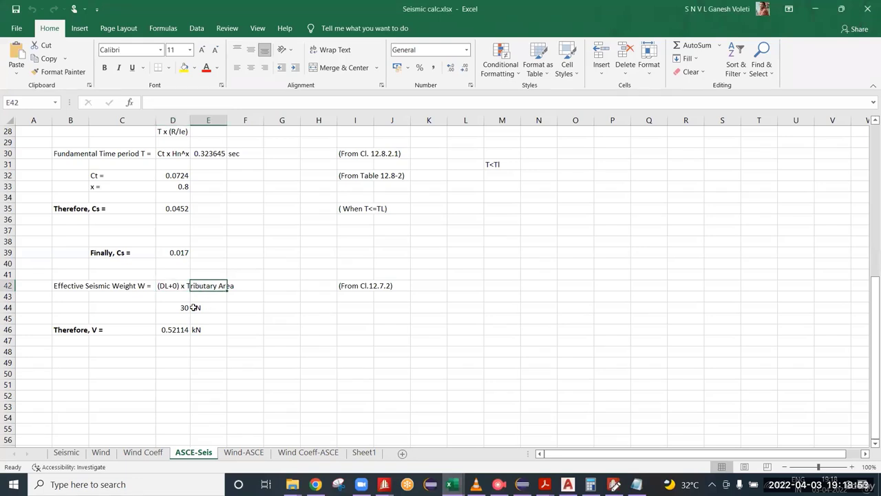
# Step: Minimize the workbook, recheck the bays either side of grid 8 in REF.dwg, and show the desktop
pyautogui.click(815, 9)
pyautogui.scroll(5, 554, 265)
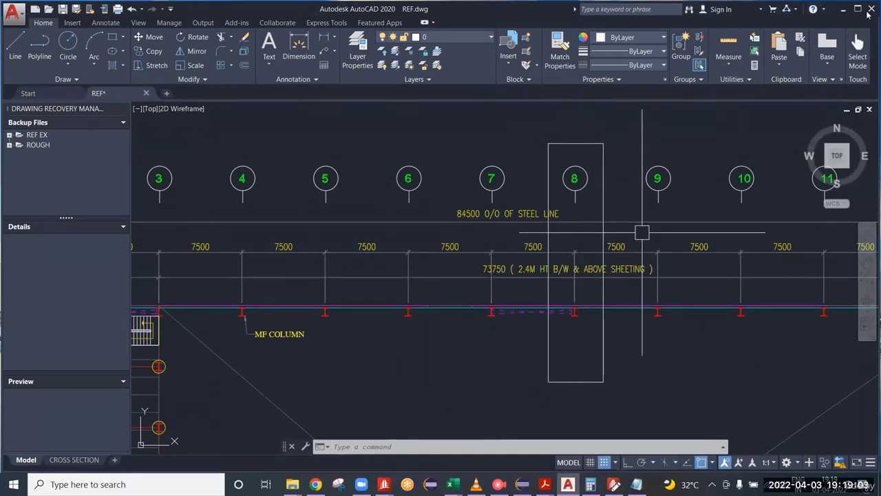
pyautogui.press('super+d')
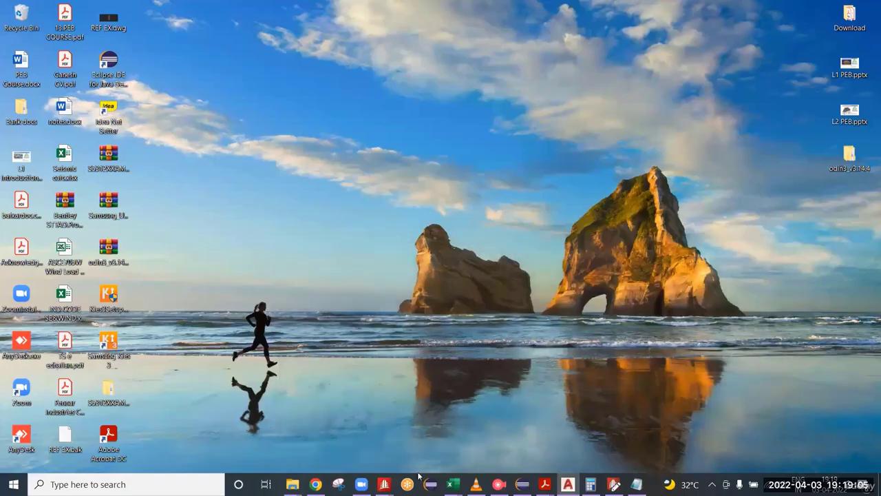
# Step: Return to the STAAD.Pro frame model and append "=(" after TRIBUTARY in the roof seismic weight comment on line 54
pyautogui.moveTo(383, 484)
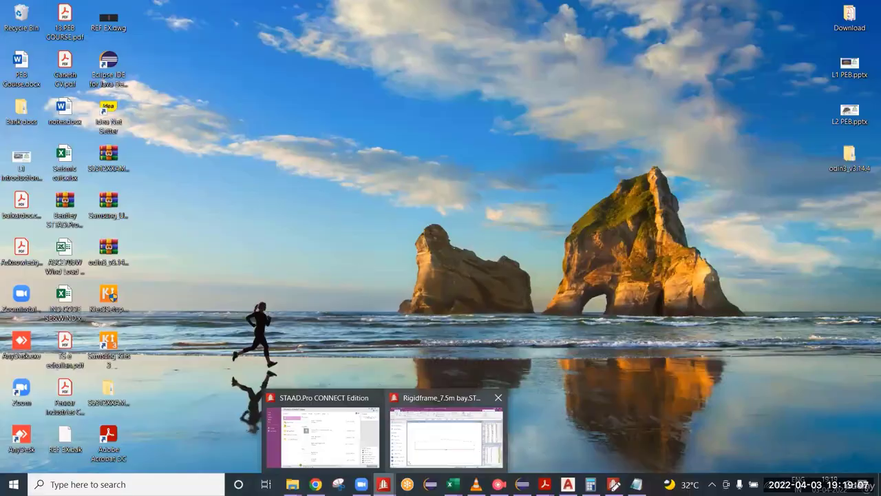
pyautogui.click(446, 436)
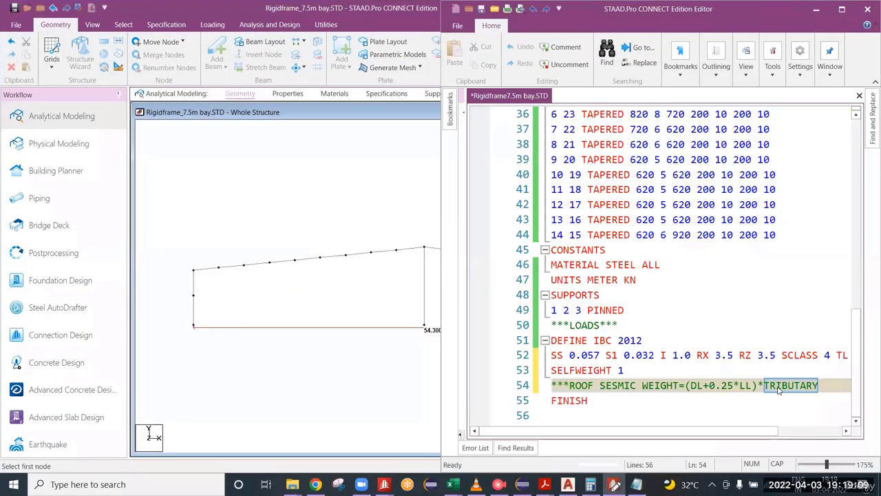
pyautogui.click(777, 387)
pyautogui.write('=')
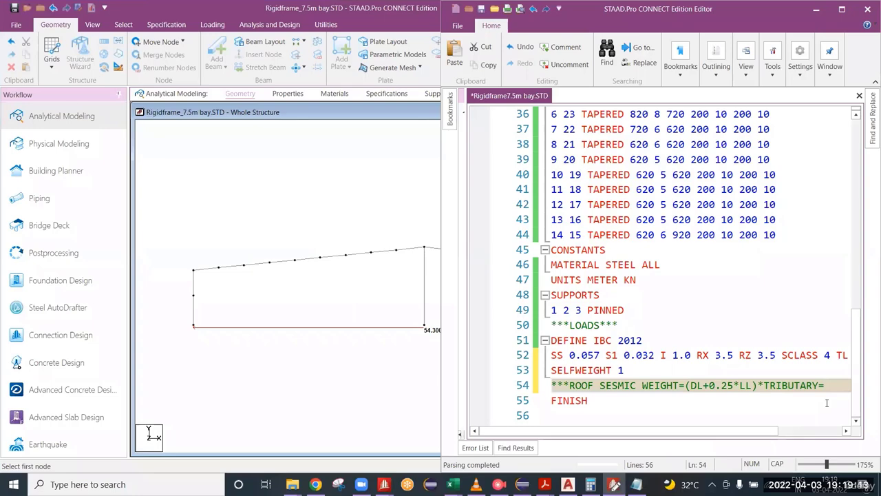
pyautogui.write('(')
# Step: Switch to the Seismic calc workbook and look up the building dimensions and the DL and LL values on the Seismic sheet
pyautogui.click(452, 482)
pyautogui.click(412, 461)
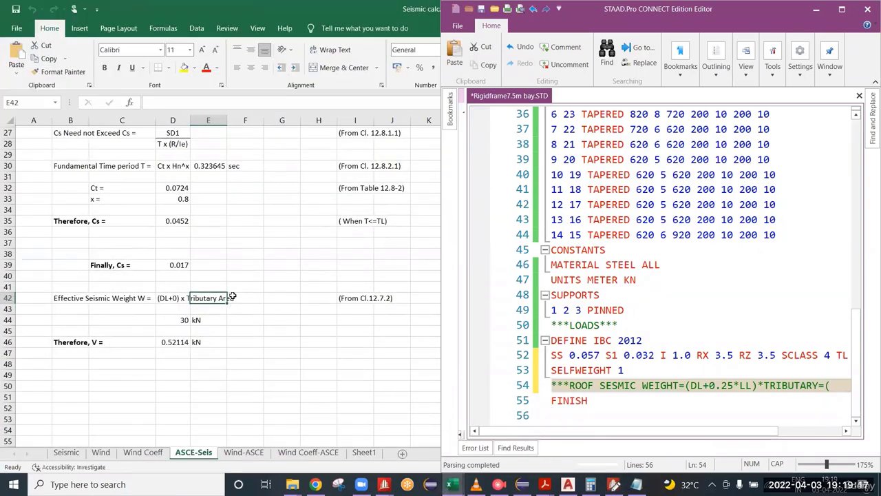
pyautogui.scroll(9, 233, 296)
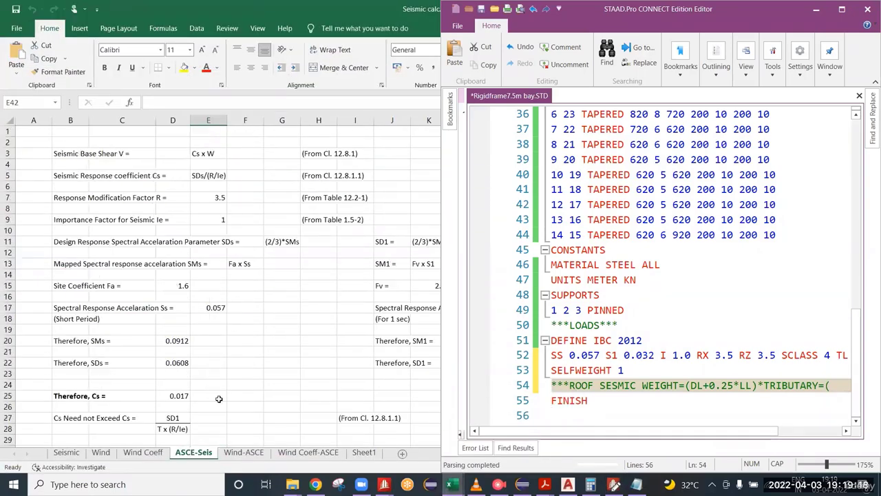
pyautogui.click(68, 454)
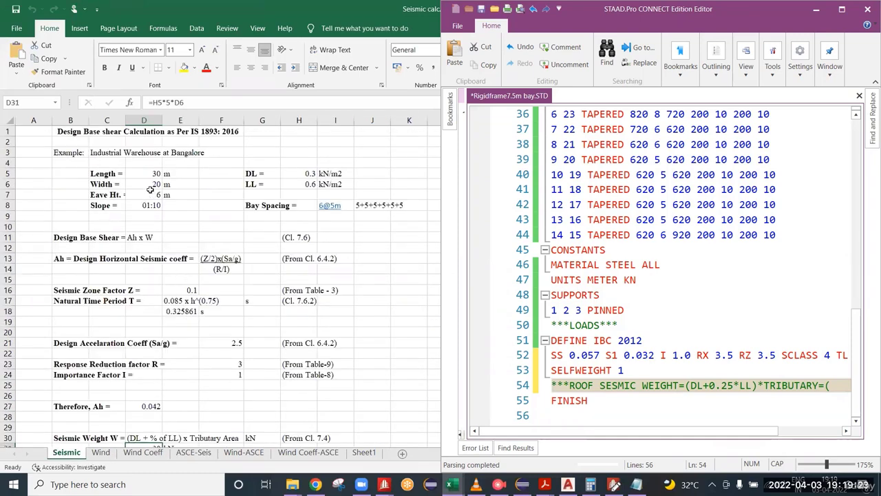
pyautogui.moveTo(149, 175); pyautogui.dragTo(156, 194)
pyautogui.moveTo(311, 174); pyautogui.dragTo(311, 183)
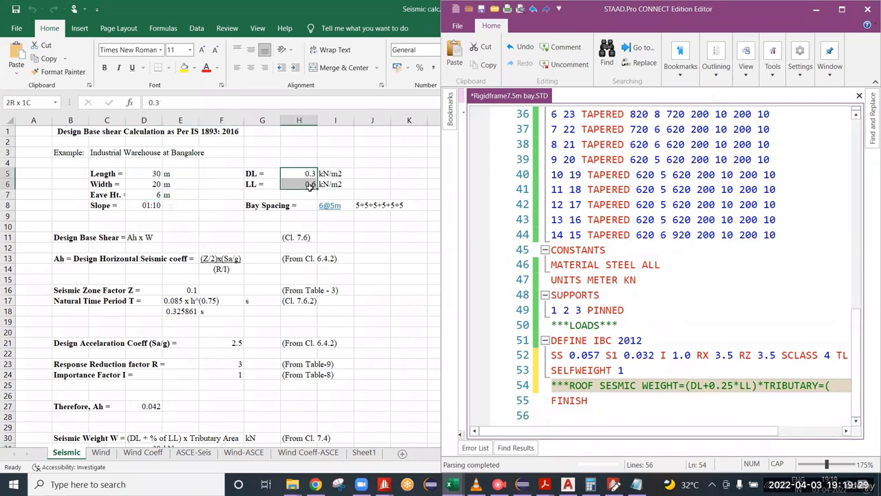
pyautogui.click(365, 269)
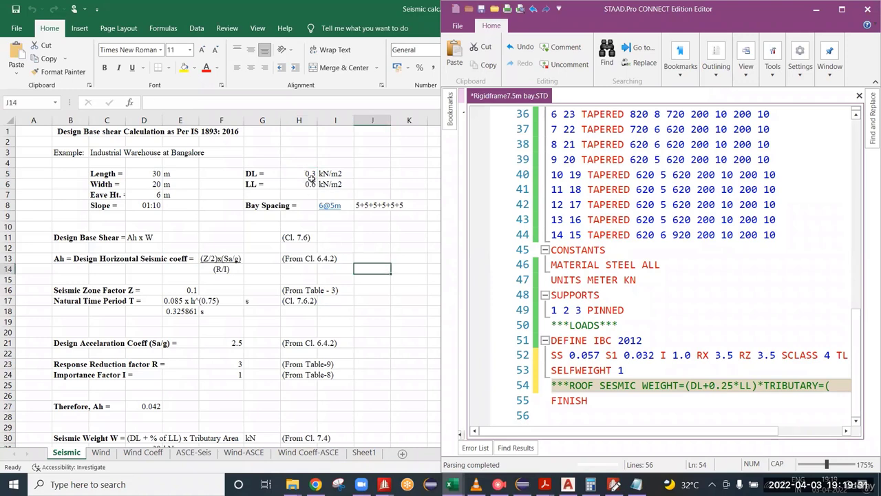
pyautogui.moveTo(310, 174); pyautogui.dragTo(311, 184)
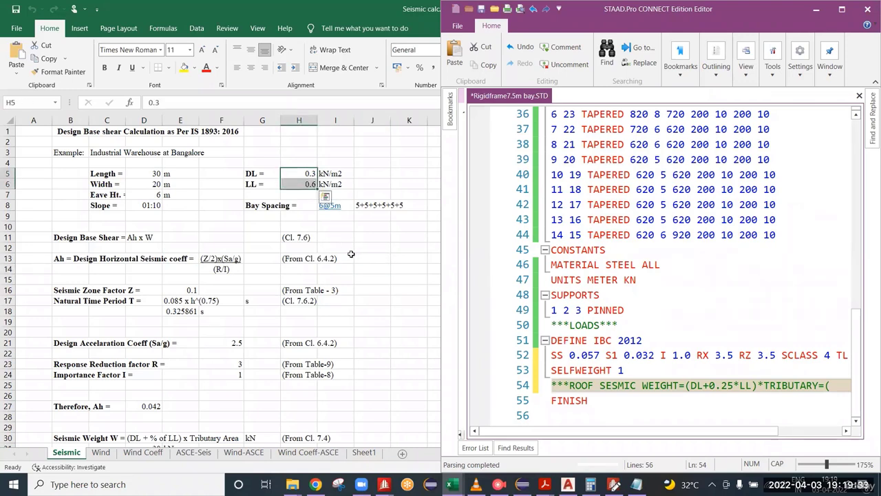
pyautogui.click(361, 257)
pyautogui.click(308, 174)
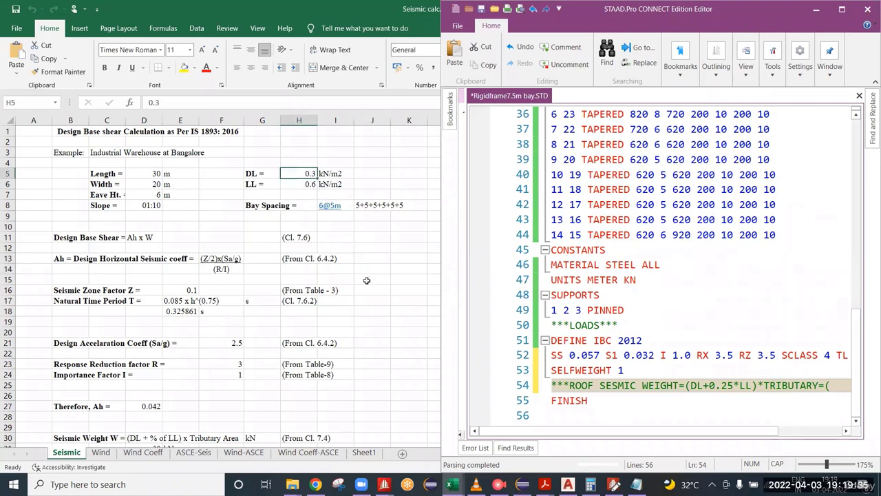
# Step: Continue the roof seismic weight comment on line 54 with "0.3+0.25*0.6)*", checking the DL and LL values against the workbook
pyautogui.click(836, 385)
pyautogui.write('0.3')
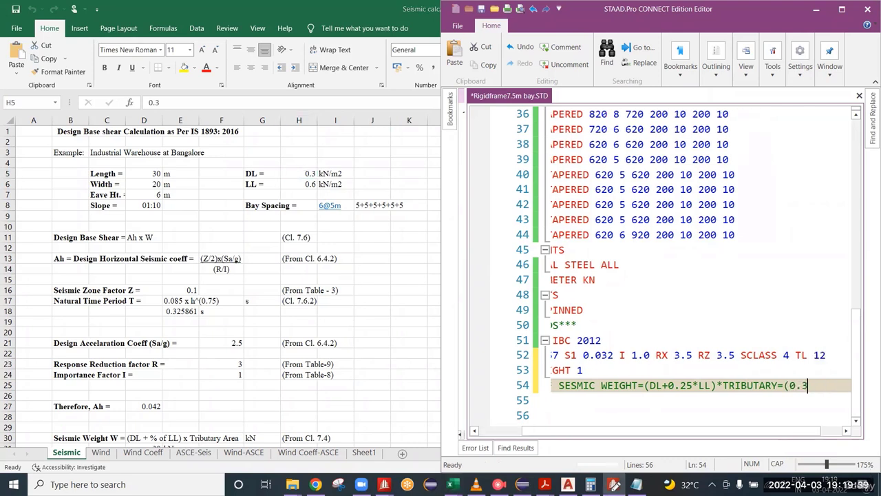
pyautogui.write('+')
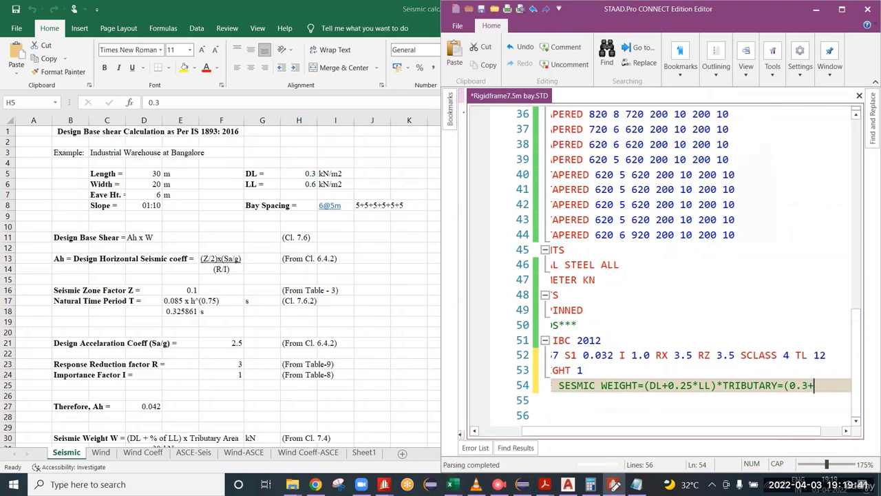
pyautogui.write('0.25*0.6')
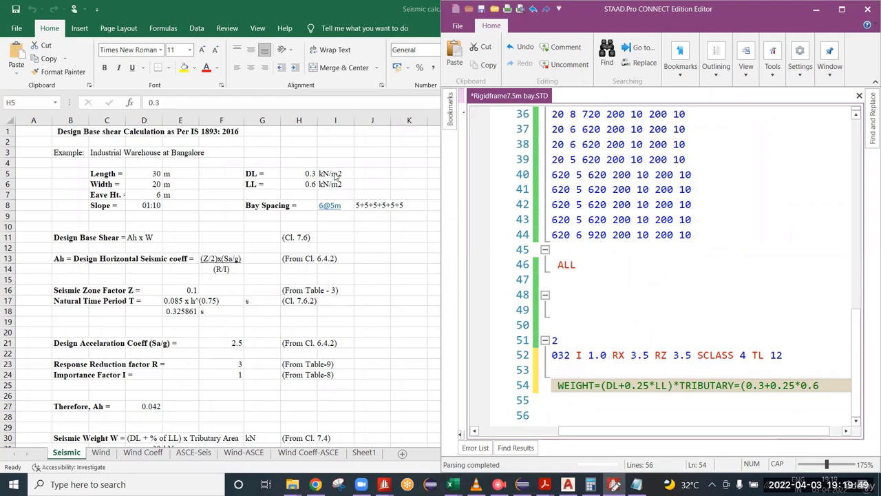
pyautogui.moveTo(303, 174); pyautogui.dragTo(307, 183)
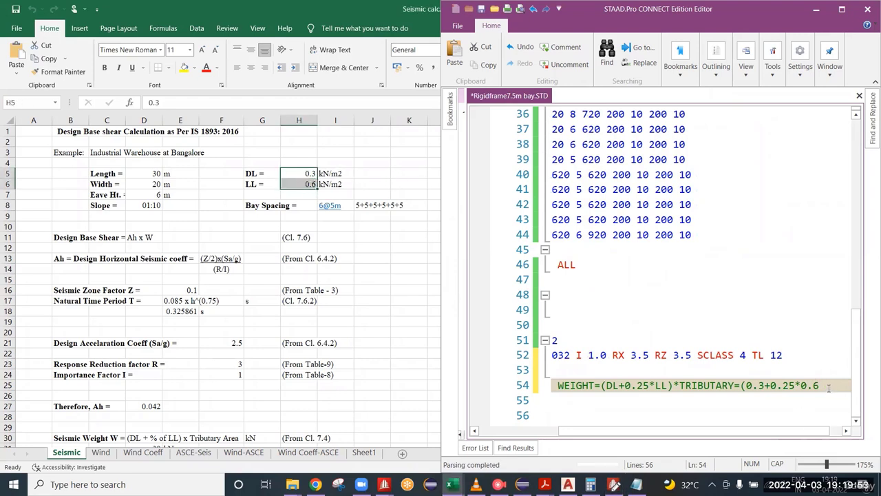
pyautogui.click(828, 389)
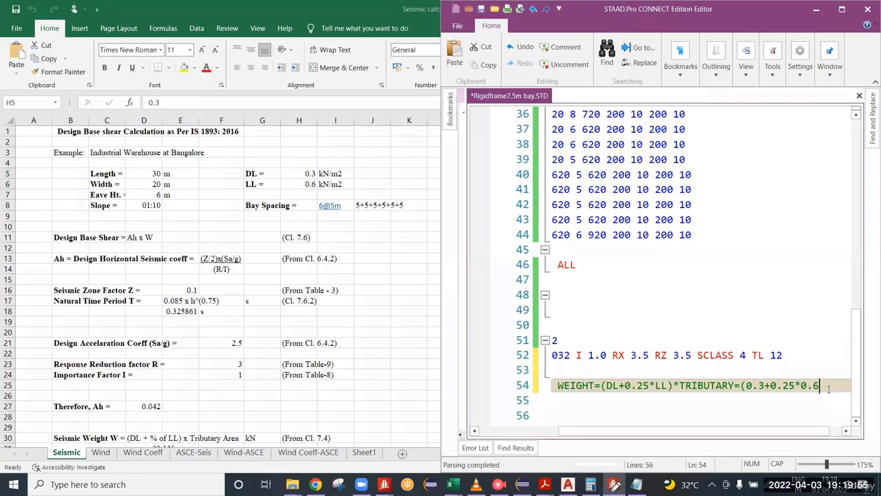
pyautogui.write(')')
pyautogui.write('*')
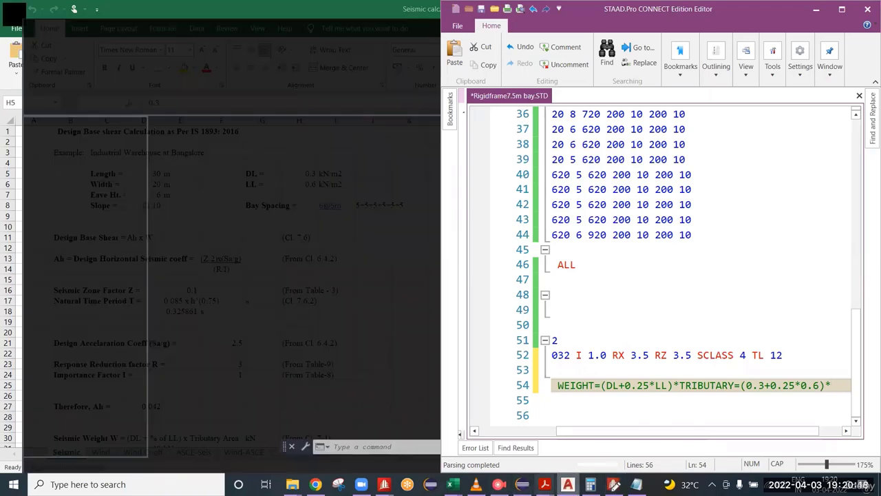
# Step: Check the bay spacing around grid 8 in REF.dwg, minimize the drawing, and append 7.5 to the roof seismic weight expression
pyautogui.click(567, 484)
pyautogui.scroll(-1, 344, 216)
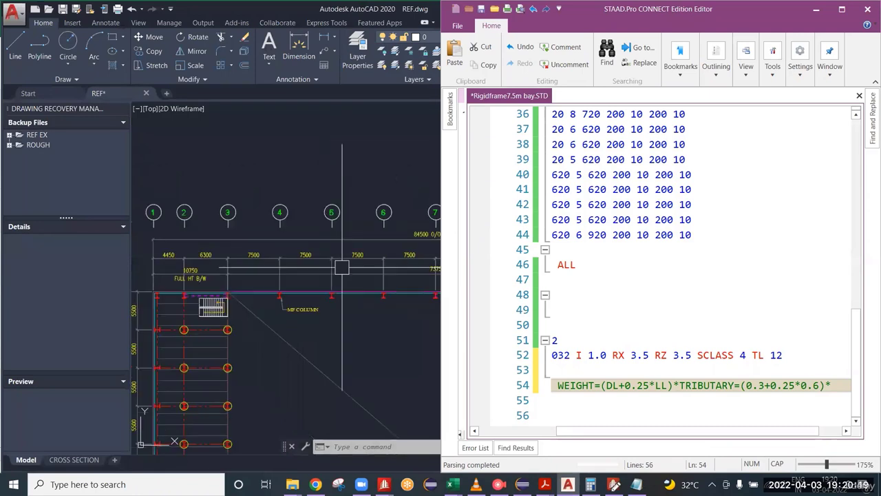
pyautogui.scroll(-1, 375, 252)
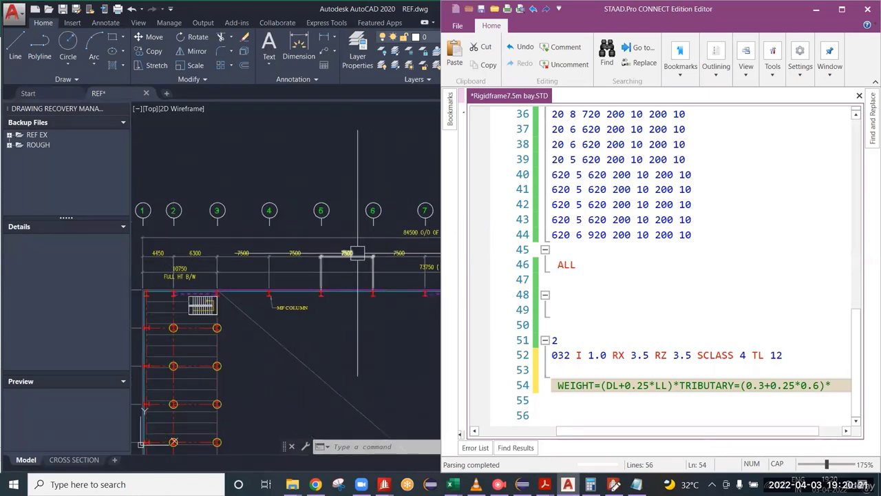
pyautogui.scroll(3, 265, 230)
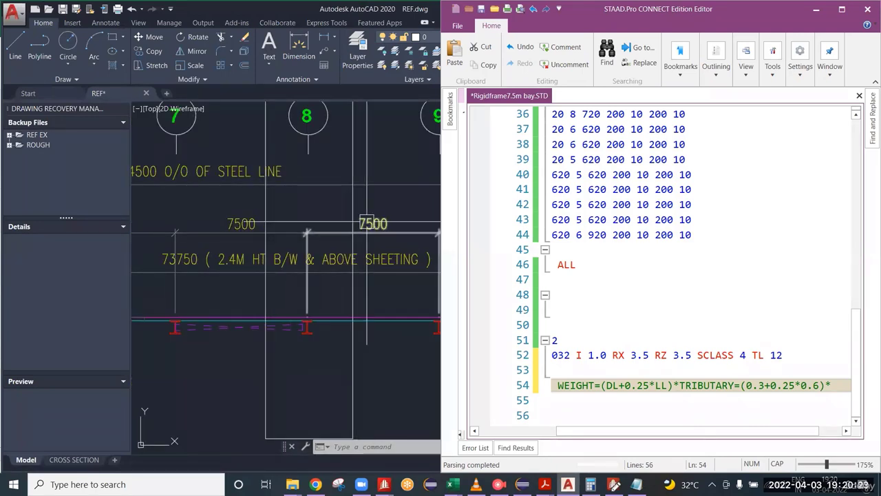
pyautogui.scroll(-2, 372, 244)
pyautogui.scroll(1, 366, 251)
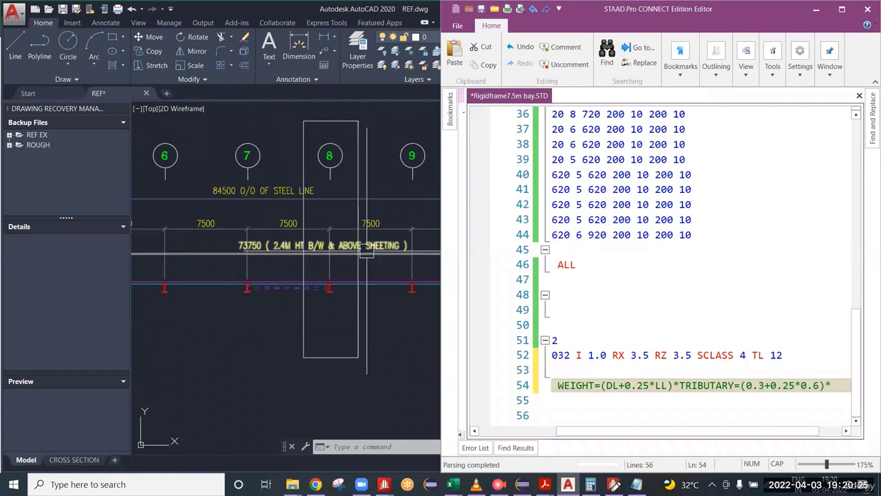
pyautogui.rightClick(384, 4)
pyautogui.click(831, 384)
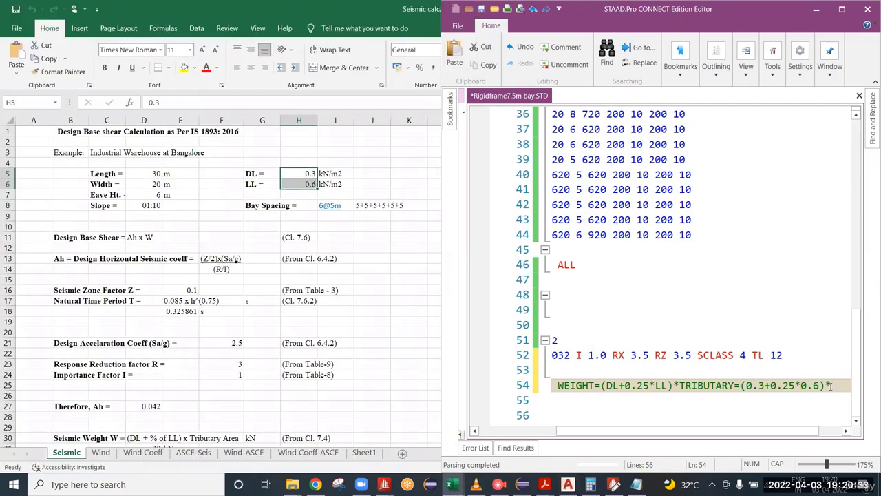
pyautogui.write('7.5')
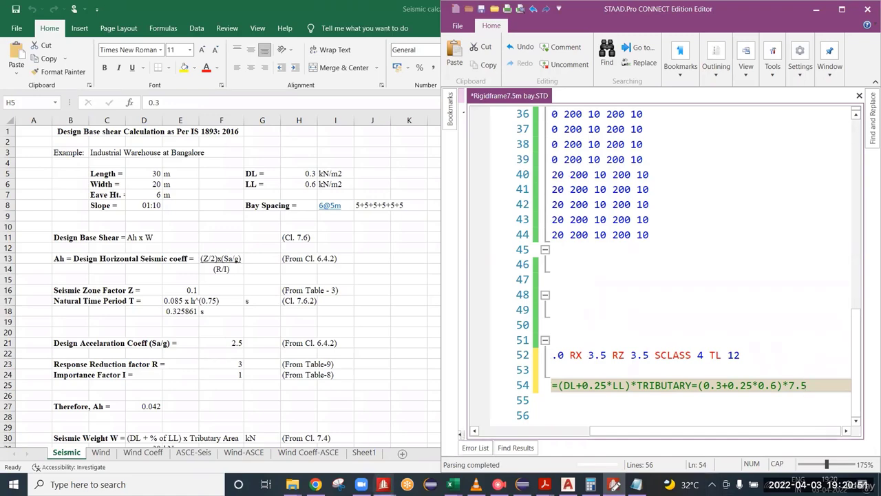
# Step: Switch to the STAAD.Pro frame model, review the whole frame with its base span dimension, and minimize the window
pyautogui.moveTo(387, 475)
pyautogui.click(446, 428)
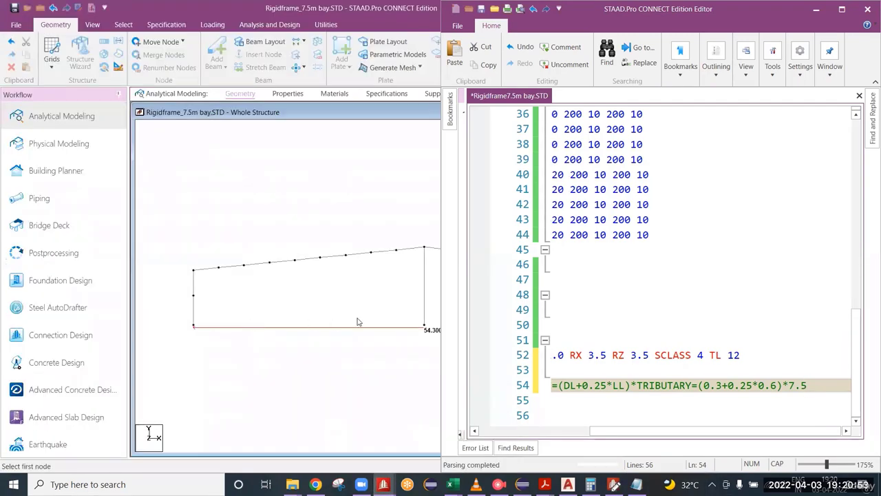
pyautogui.scroll(-5, 218, 262)
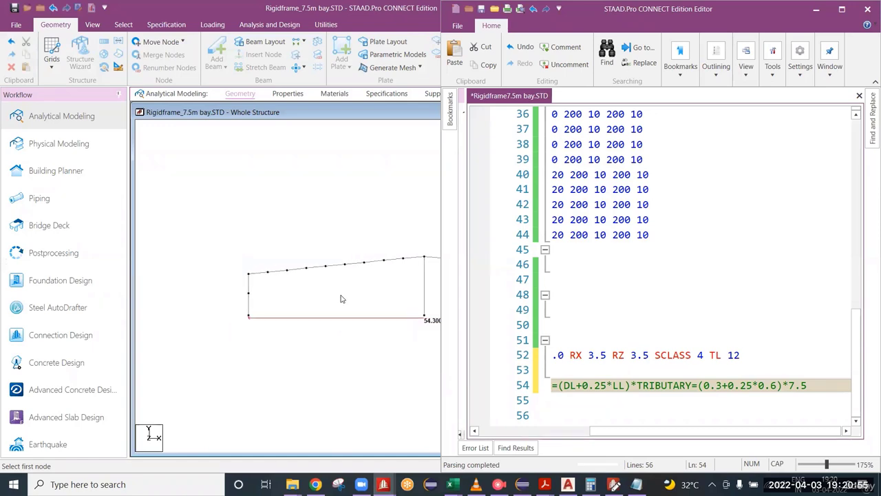
pyautogui.scroll(-5, 290, 292)
pyautogui.moveTo(286, 293)
pyautogui.mouseDown(button='middle')
pyautogui.moveTo(117, 298)
pyautogui.moveTo(200, 304)
pyautogui.moveTo(184, 299)
pyautogui.mouseUp(button='middle')
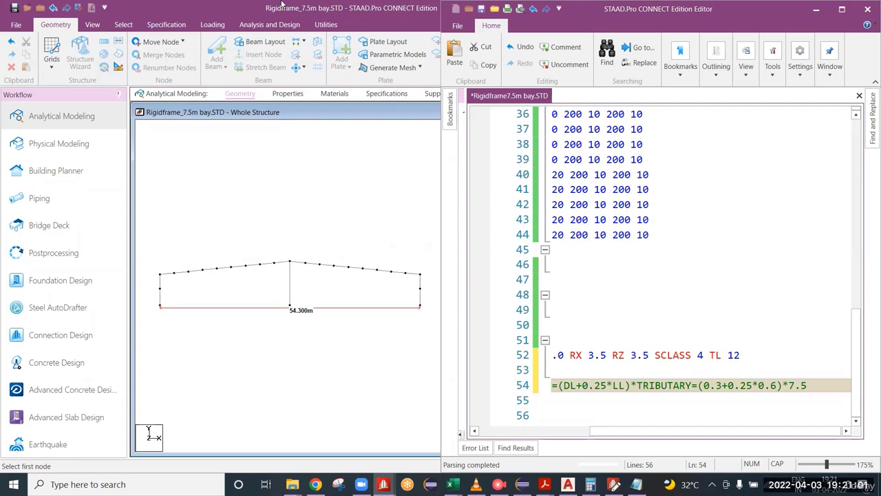
pyautogui.rightClick(281, 3)
pyautogui.press('Return')
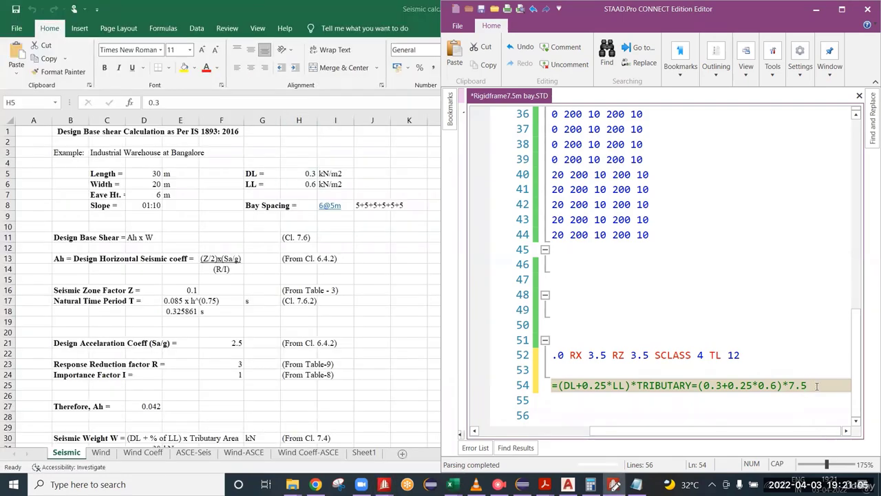
# Step: Complete the roof seismic weight expression on line 54 with "=3.375" and start a new line below it
pyautogui.write('=')
pyautogui.moveTo(752, 390); pyautogui.dragTo(727, 390)
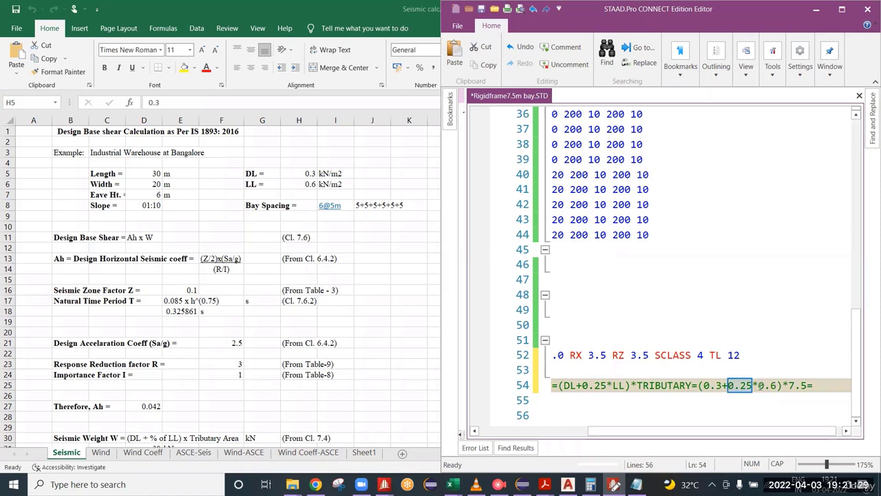
pyautogui.moveTo(777, 386); pyautogui.dragTo(761, 390)
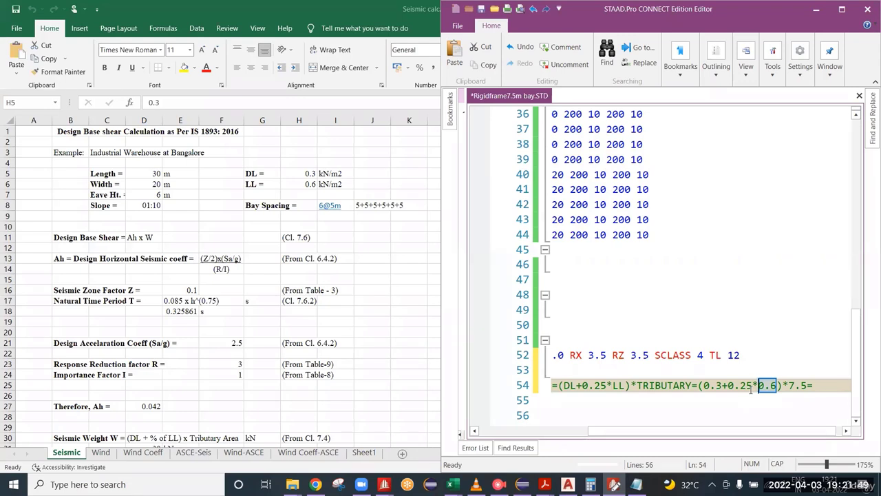
pyautogui.click(825, 383)
pyautogui.write('3.375')
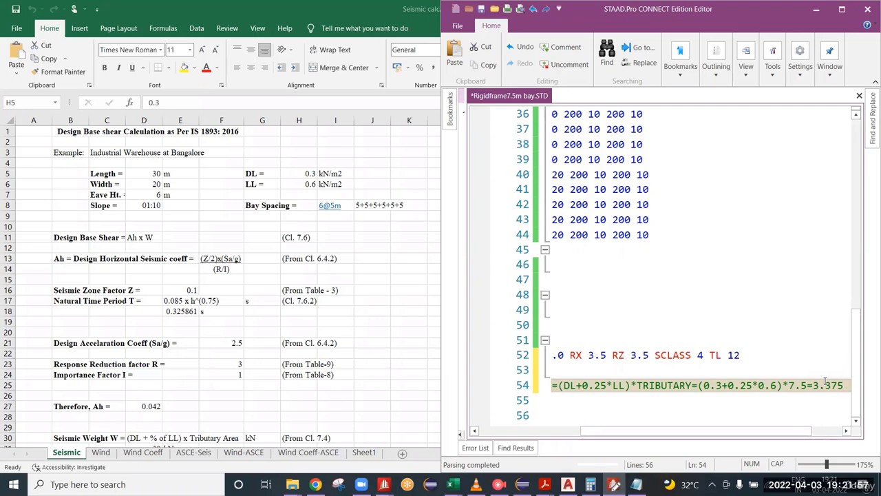
pyautogui.press('Return')
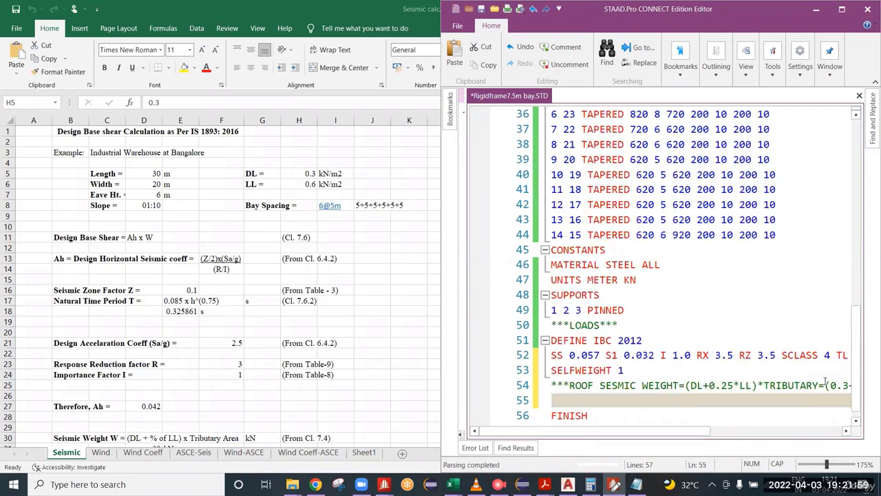
# Step: Minimize the seismic workbook and the REF.dwg drawing, and bring up the STAAD.Pro frame model
pyautogui.rightClick(151, 3)
pyautogui.click(199, 40)
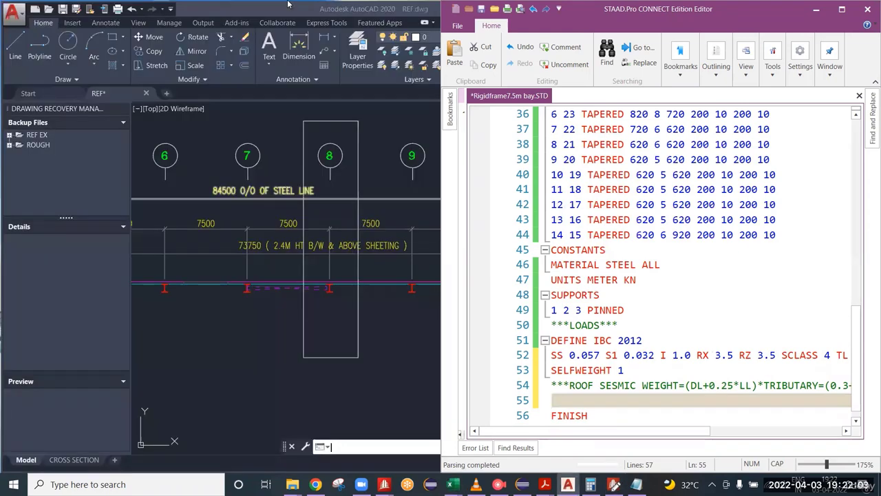
pyautogui.rightClick(214, 3)
pyautogui.click(383, 484)
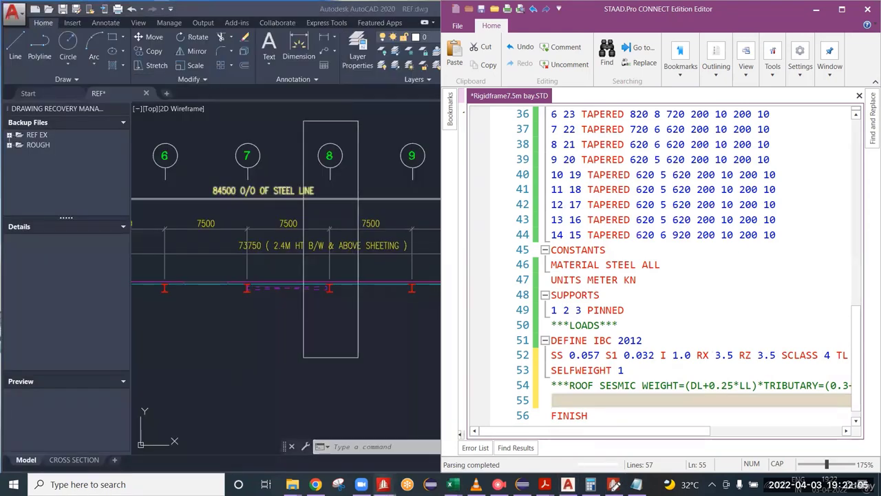
pyautogui.click(450, 430)
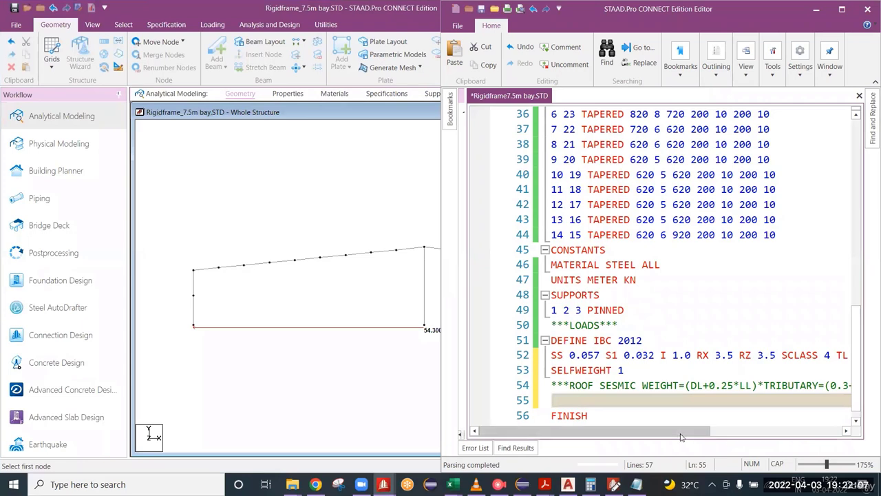
# Step: Append the unit "kN/m" to the end of the roof seismic weight comment on line 54
pyautogui.moveTo(682, 430); pyautogui.dragTo(830, 431)
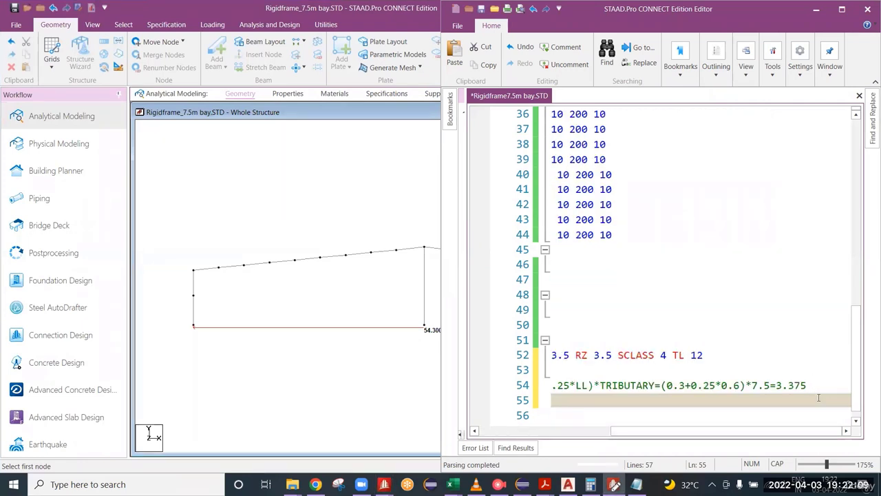
pyautogui.press('Up')
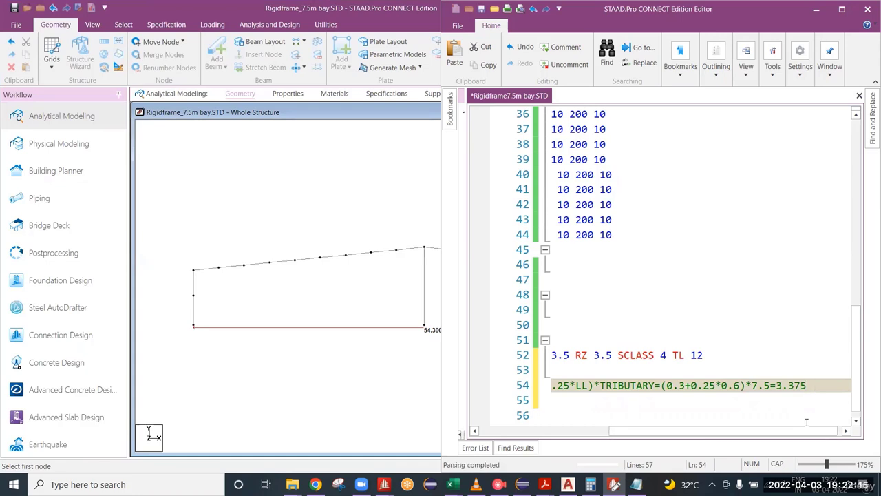
pyautogui.write('Km')
pyautogui.press('BackSpace')
pyautogui.write('N')
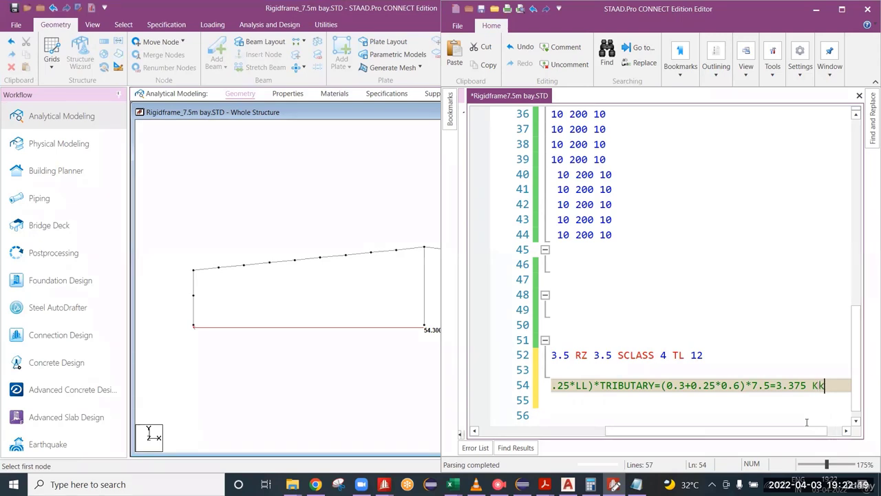
pyautogui.press('BackSpace')
pyautogui.press('BackSpace')
pyautogui.press('BackSpace')
pyautogui.write('kN/m')
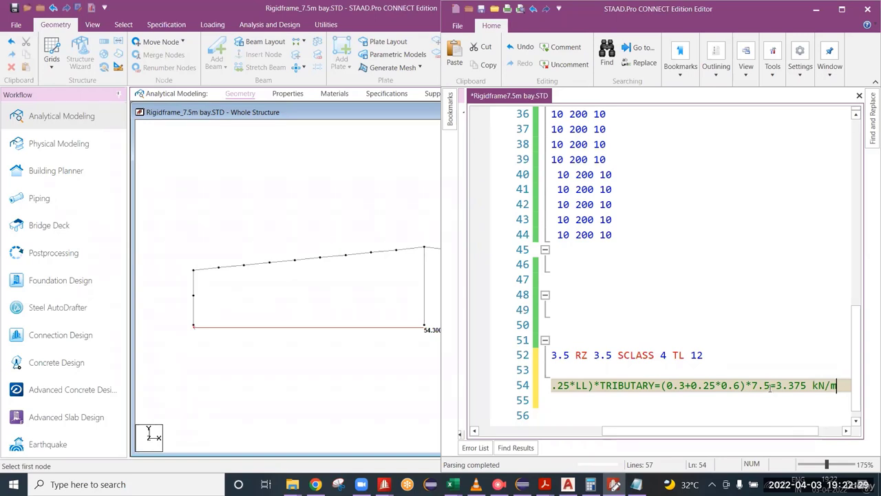
# Step: Check the units of the roof seismic weight terms on line 54 against the DL and LL units in the workbook
pyautogui.moveTo(686, 386); pyautogui.dragTo(666, 385)
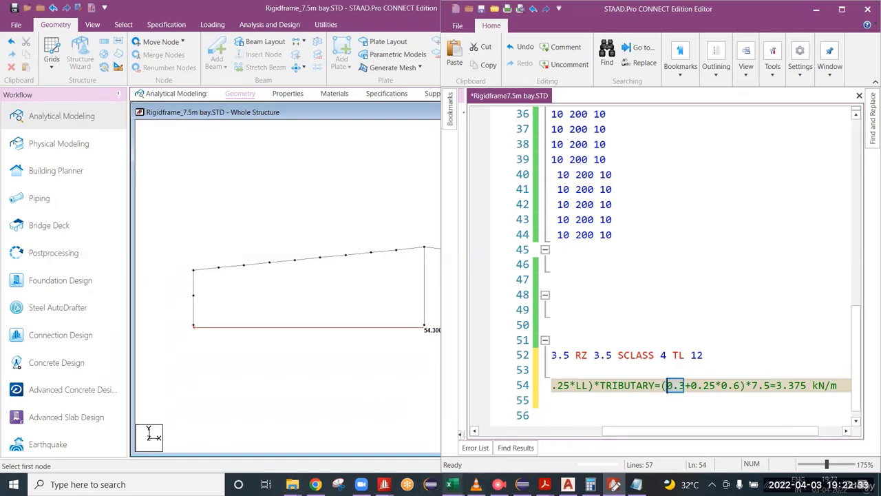
pyautogui.moveTo(450, 484)
pyautogui.click(398, 409)
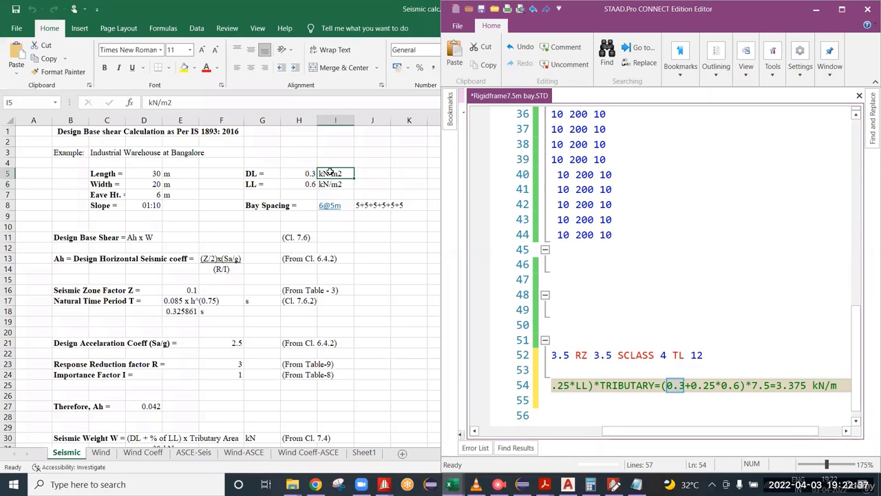
pyautogui.click(312, 184)
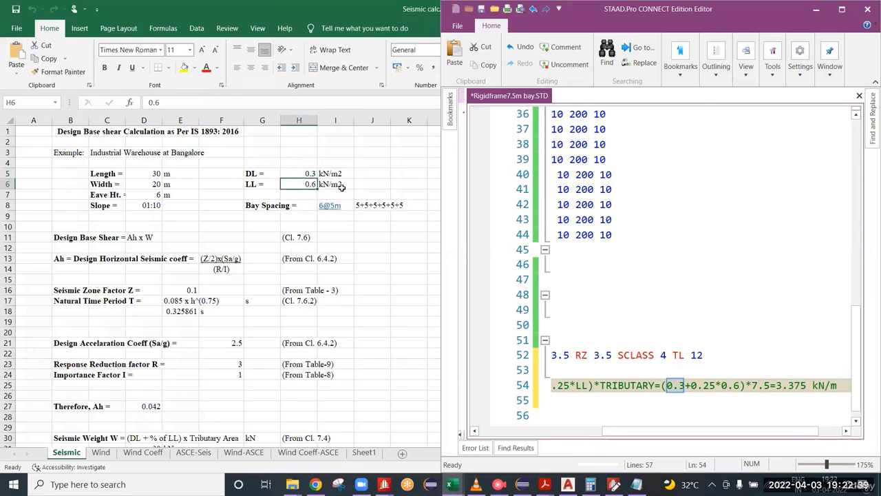
pyautogui.click(342, 187)
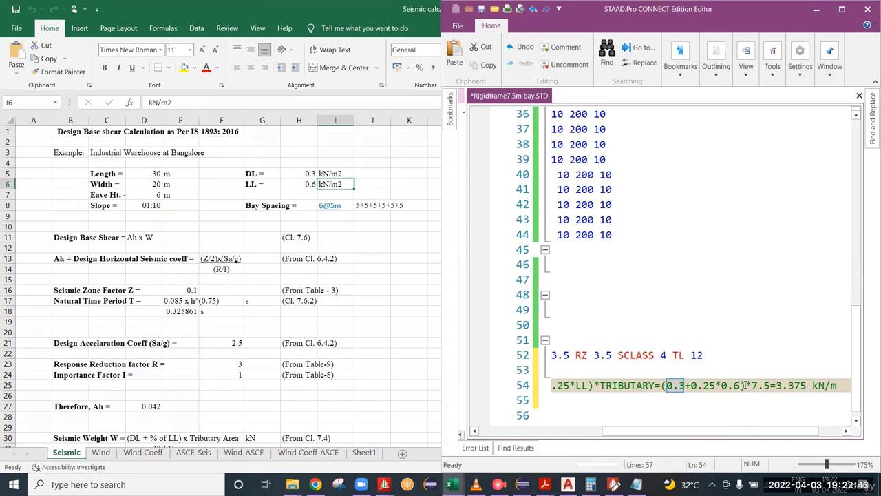
pyautogui.moveTo(747, 385); pyautogui.dragTo(661, 385)
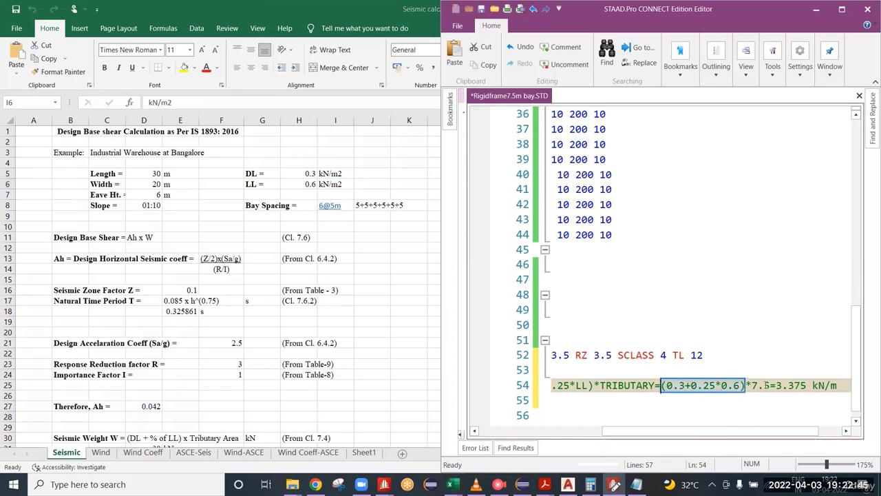
pyautogui.moveTo(770, 385); pyautogui.dragTo(751, 385)
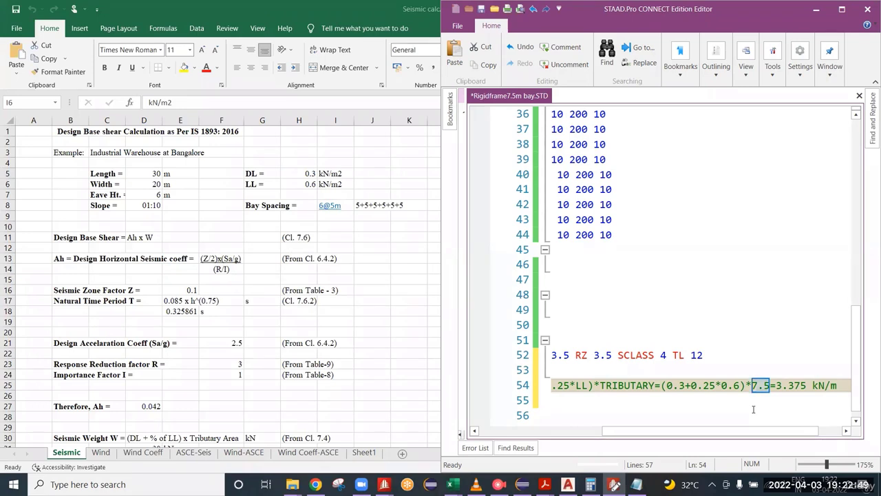
pyautogui.moveTo(811, 385); pyautogui.dragTo(837, 385)
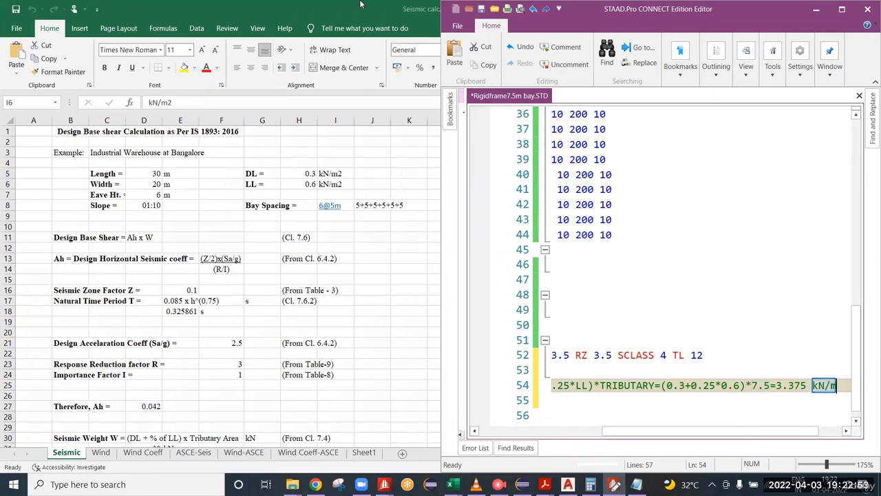
# Step: Minimize the workbook and examine the rafter members of the whole frame against the load terms on line 54
pyautogui.rightClick(178, 4)
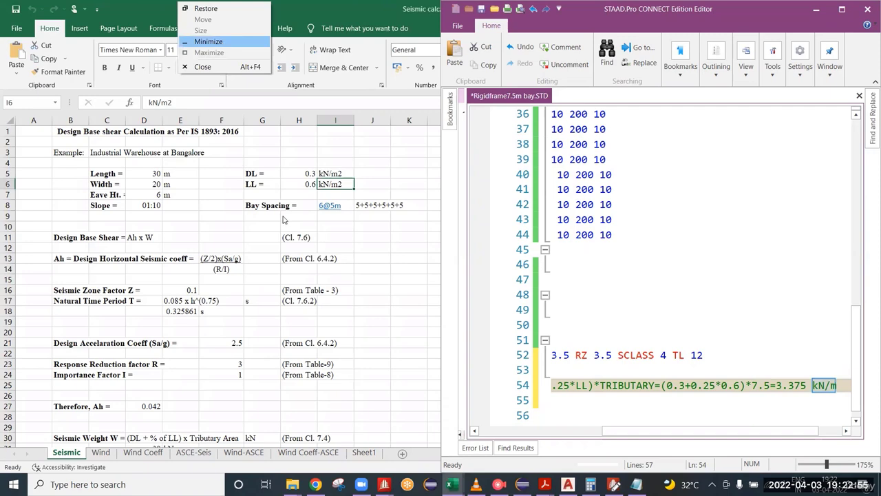
pyautogui.click(209, 42)
pyautogui.scroll(-4, 197, 267)
pyautogui.moveTo(277, 295); pyautogui.dragTo(250, 295, button='middle')
pyautogui.scroll(-5, 279, 291)
pyautogui.scroll(2, 267, 301)
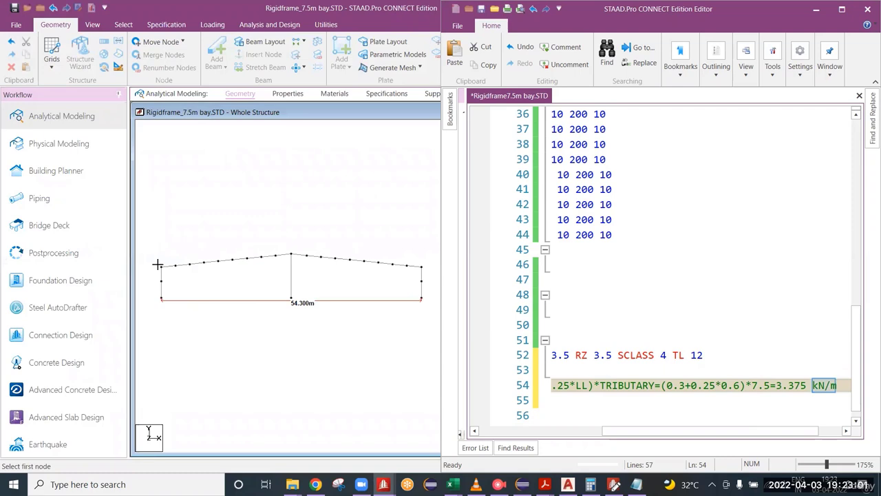
pyautogui.moveTo(152, 218); pyautogui.dragTo(430, 273)
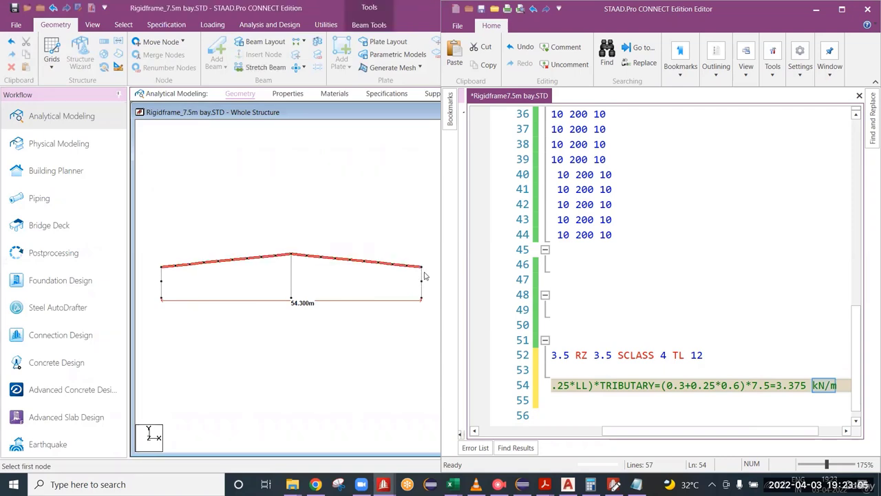
pyautogui.click(318, 285)
pyautogui.moveTo(157, 230); pyautogui.dragTo(427, 274)
pyautogui.moveTo(736, 385); pyautogui.dragTo(665, 387)
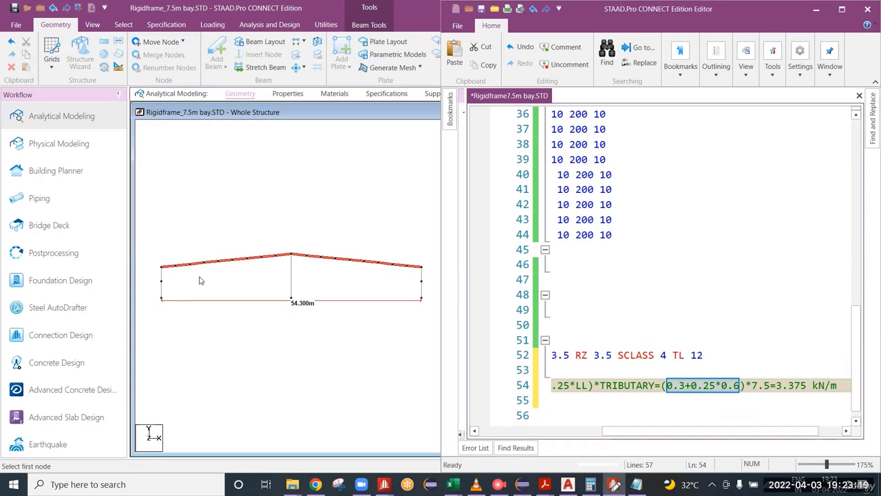
pyautogui.moveTo(162, 241); pyautogui.dragTo(415, 285)
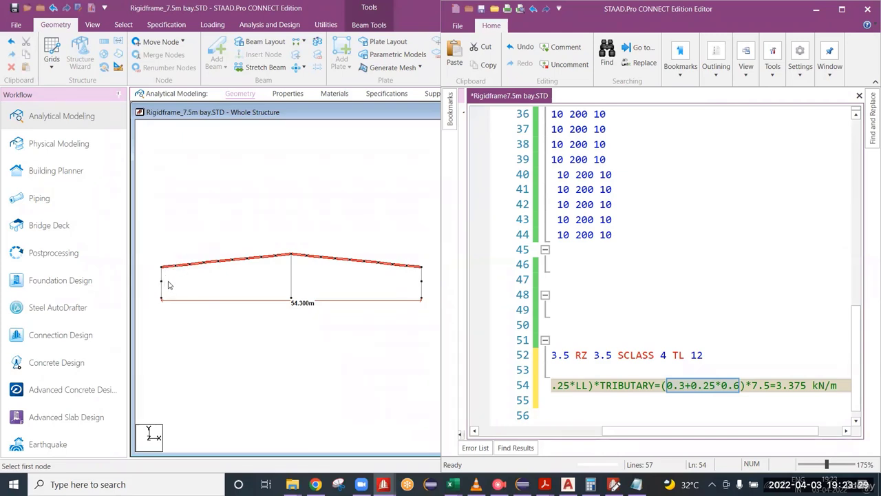
pyautogui.click(211, 283)
# Step: Display the beam numbers on the frame model
pyautogui.scroll(1, 193, 278)
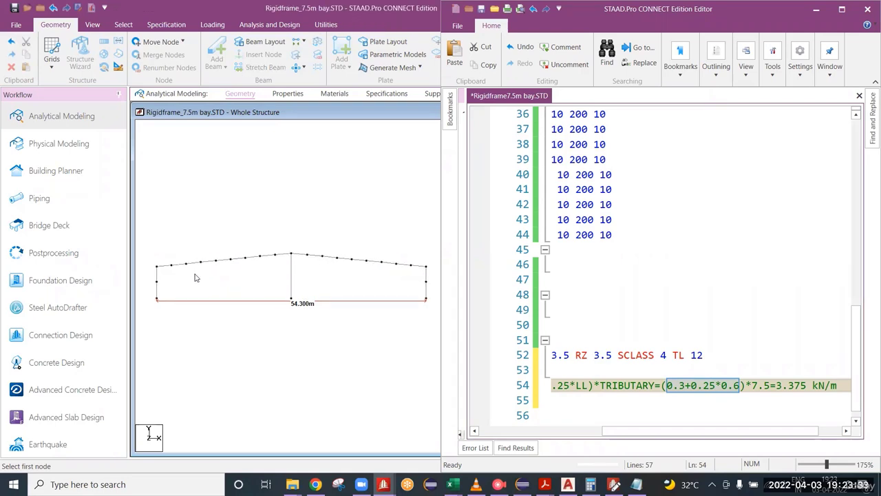
pyautogui.scroll(1, 195, 278)
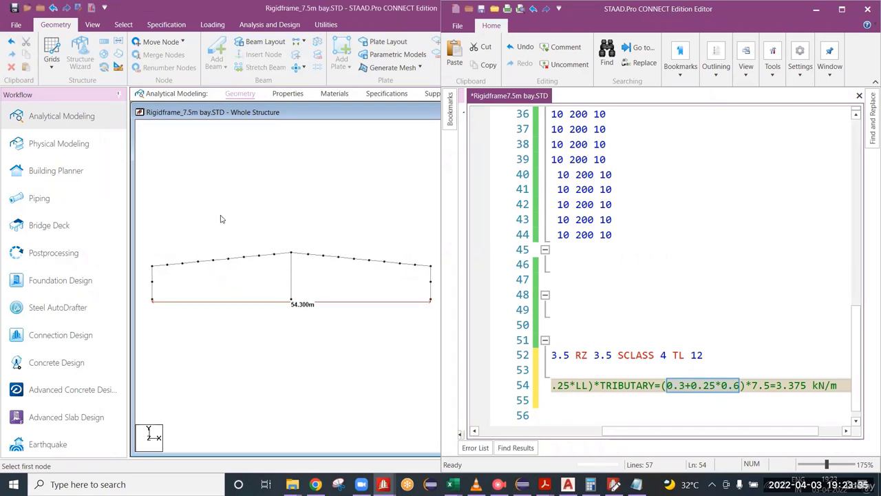
pyautogui.hotkey('shift', 'b')
pyautogui.scroll(1, 177, 262)
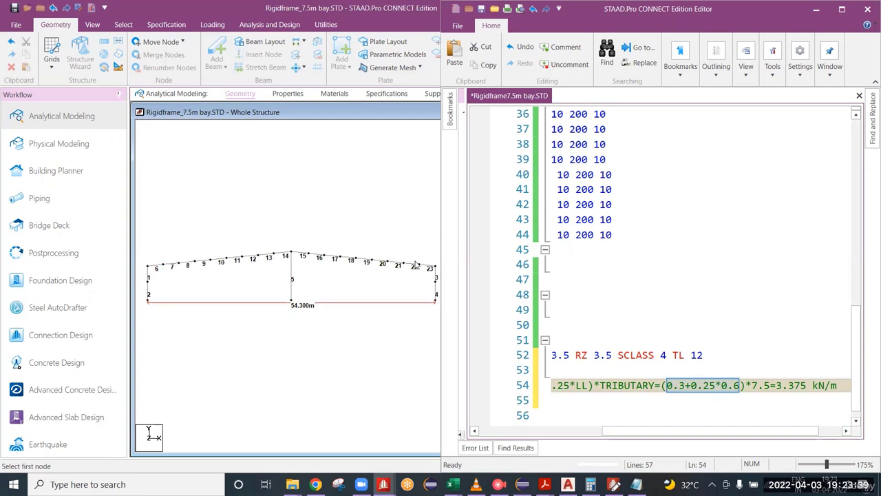
# Step: Add the "MEMBER WEIGHT" command on line 55 below the roof seismic weight comment and start a new line
pyautogui.moveTo(782, 432); pyautogui.dragTo(606, 432)
pyautogui.click(571, 400)
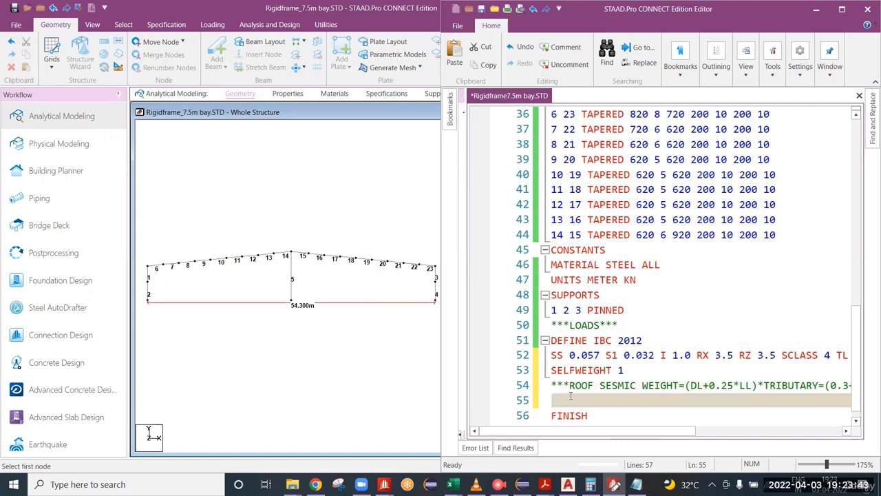
pyautogui.write('m')
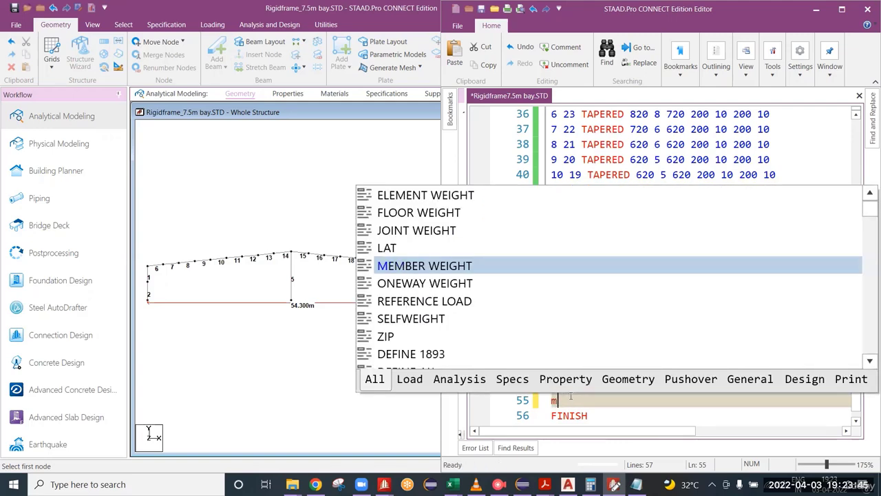
pyautogui.press('BackSpace')
pyautogui.press('capslock')
pyautogui.write('ME')
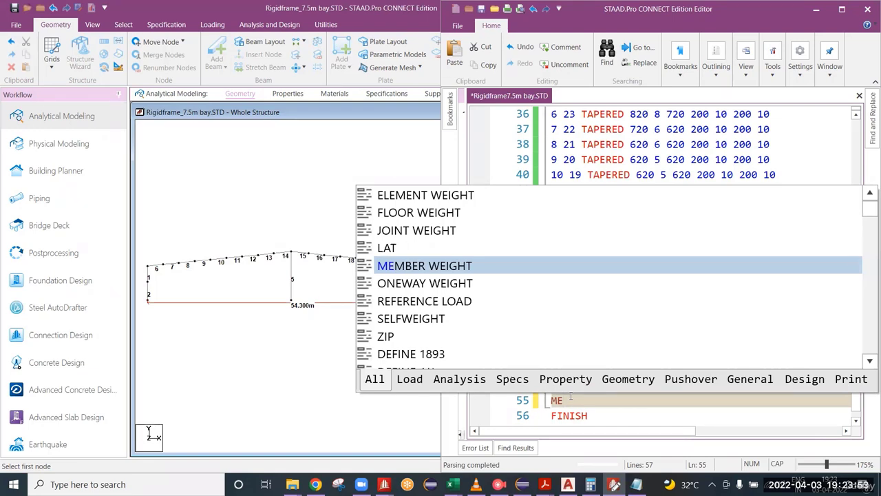
pyautogui.write('MBER ')
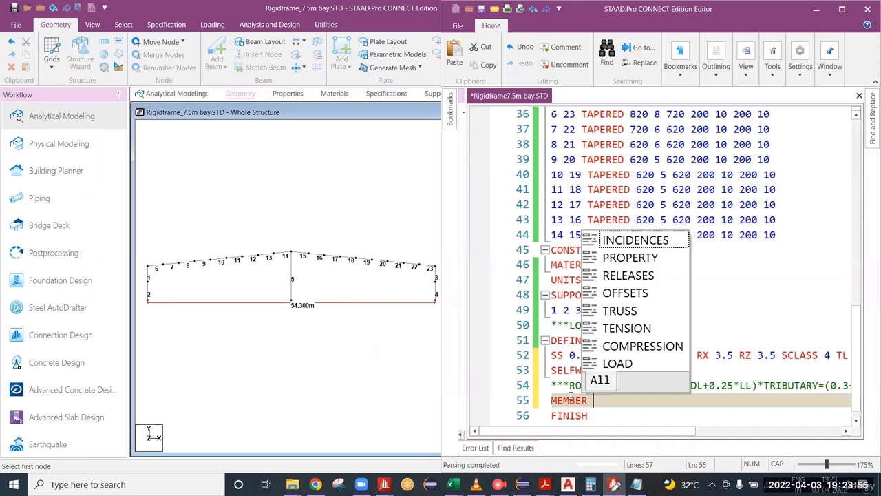
pyautogui.write('WEIGHT')
pyautogui.press('Return')
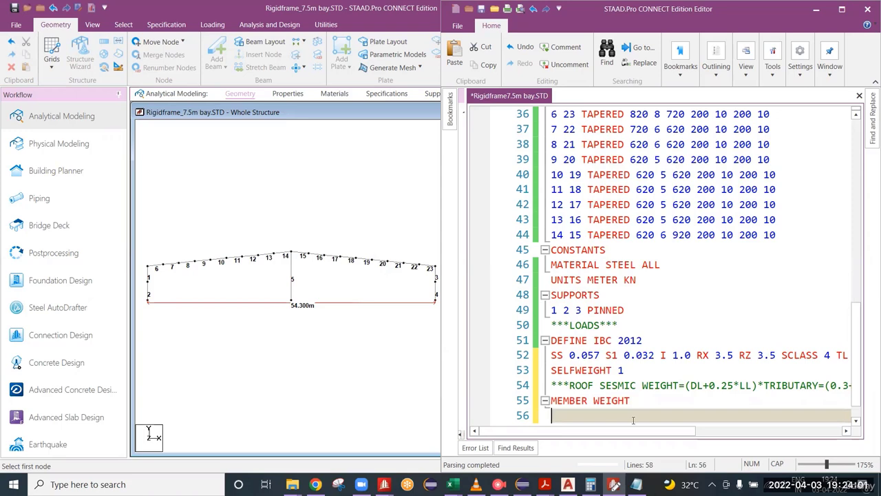
# Step: Enter "6 TO 23 UNI 3.375" on line 56, checking the value and unit in the line 54 comment, and save the input file
pyautogui.scroll(-1, 692, 412)
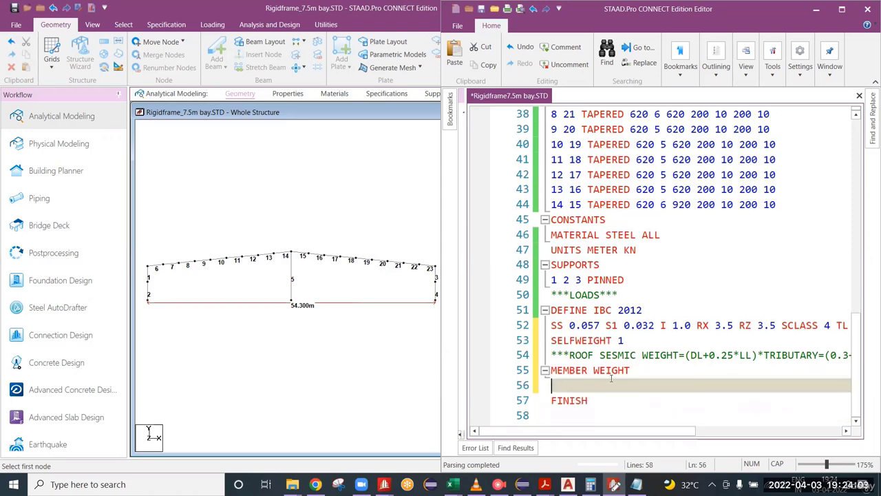
pyautogui.write('6 TO')
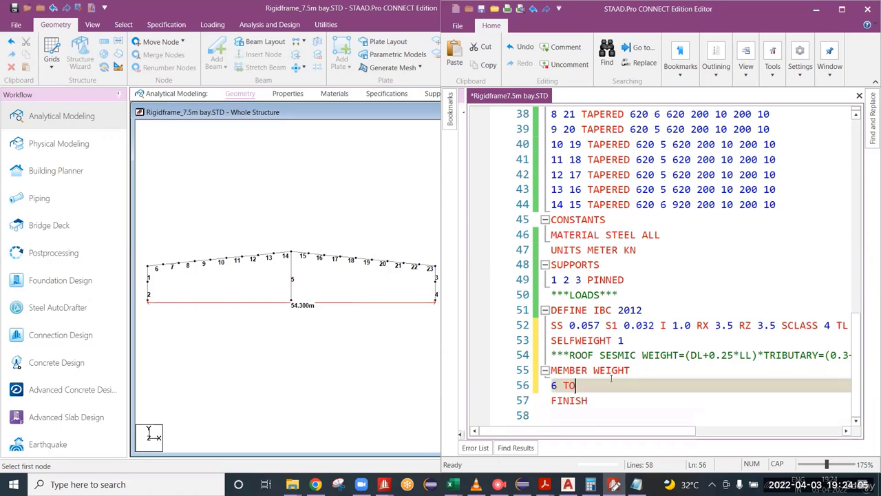
pyautogui.write(' 23 UNI')
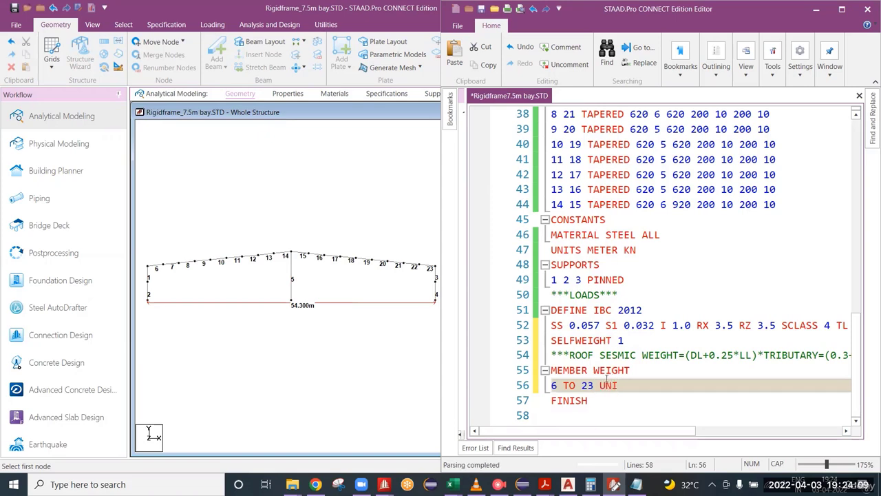
pyautogui.moveTo(639, 431); pyautogui.dragTo(782, 430)
pyautogui.moveTo(787, 355); pyautogui.dragTo(812, 355)
pyautogui.moveTo(792, 434); pyautogui.dragTo(643, 432)
pyautogui.moveTo(618, 386); pyautogui.dragTo(600, 390)
pyautogui.click(627, 391)
pyautogui.moveTo(655, 433)
pyautogui.mouseDown()
pyautogui.moveTo(827, 437)
pyautogui.moveTo(830, 427)
pyautogui.moveTo(658, 431)
pyautogui.mouseUp()
pyautogui.write('3.375')
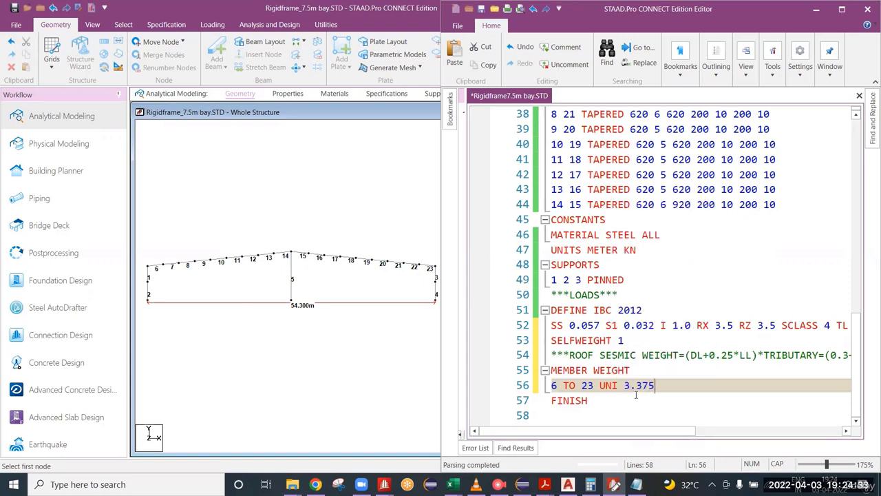
pyautogui.hotkey('ctrl', 's')
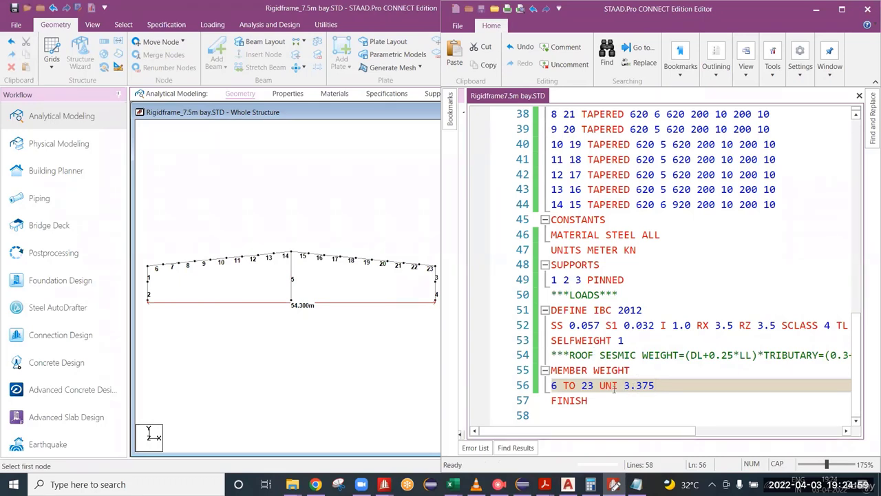
# Step: Review the seismic definition and the member weight entry for the rafters on lines 51 to 56
pyautogui.moveTo(654, 386); pyautogui.dragTo(551, 370)
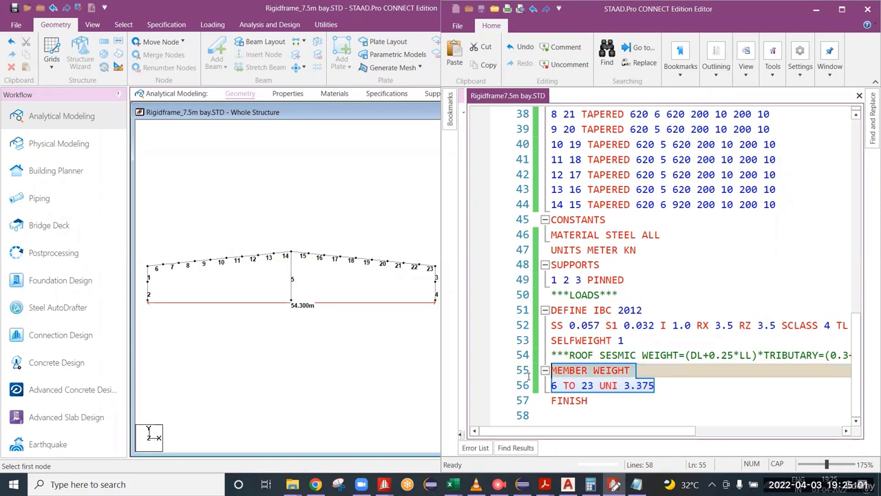
pyautogui.click(667, 387)
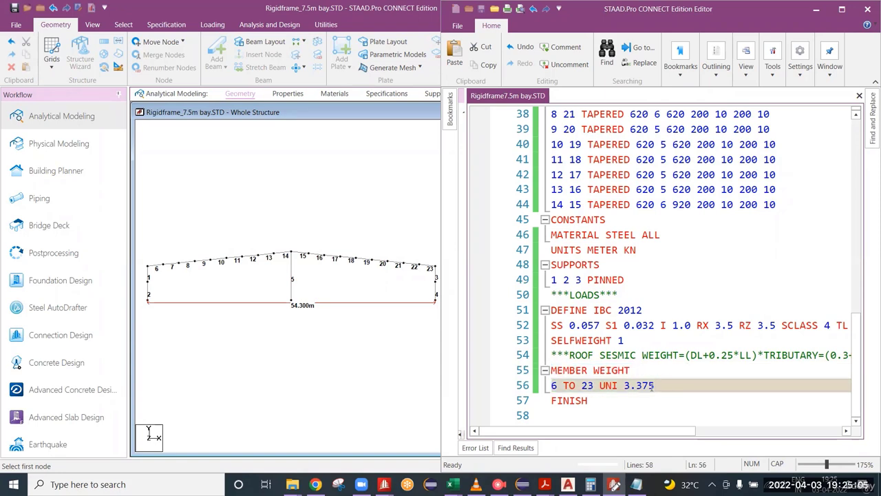
pyautogui.moveTo(659, 386); pyautogui.dragTo(551, 309)
pyautogui.click(662, 385)
pyautogui.moveTo(663, 386); pyautogui.dragTo(552, 355)
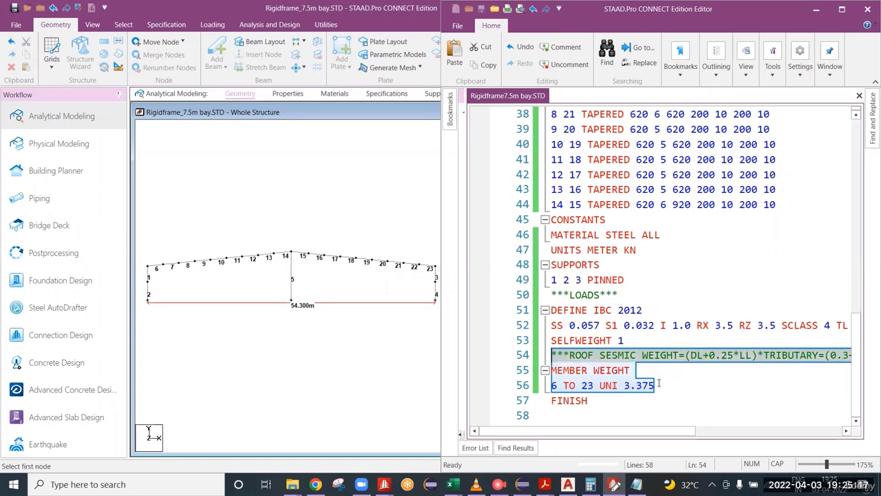
# Step: Add the comment "***SE+X****" on line 57 below the member weight entry, leaving an empty line beneath it
pyautogui.click(659, 385)
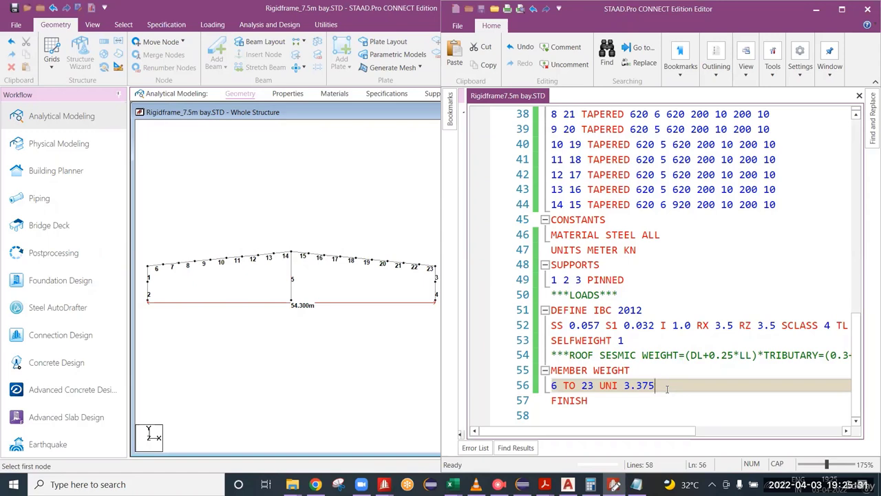
pyautogui.press('Return')
pyautogui.press('Return')
pyautogui.press('Up')
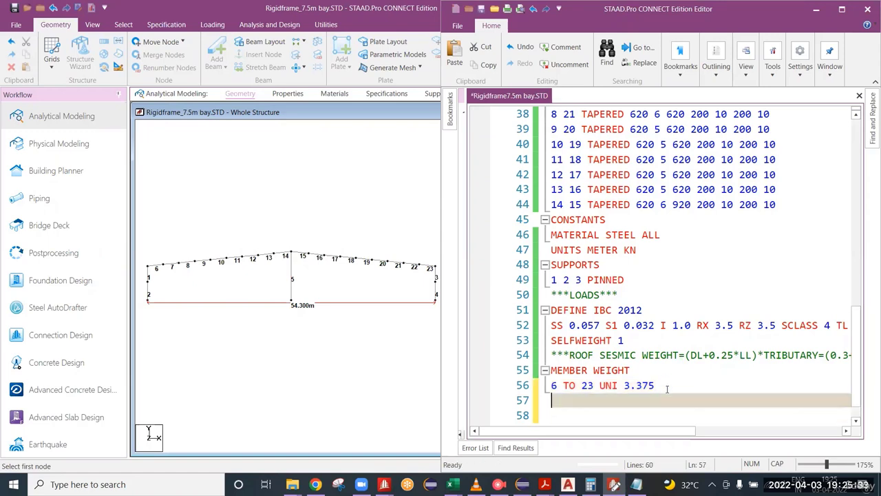
pyautogui.write('***SE')
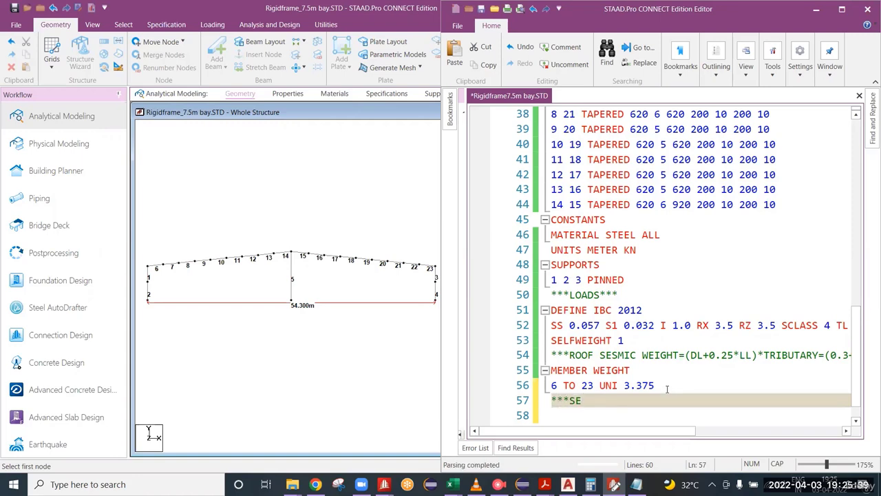
pyautogui.write('+X****')
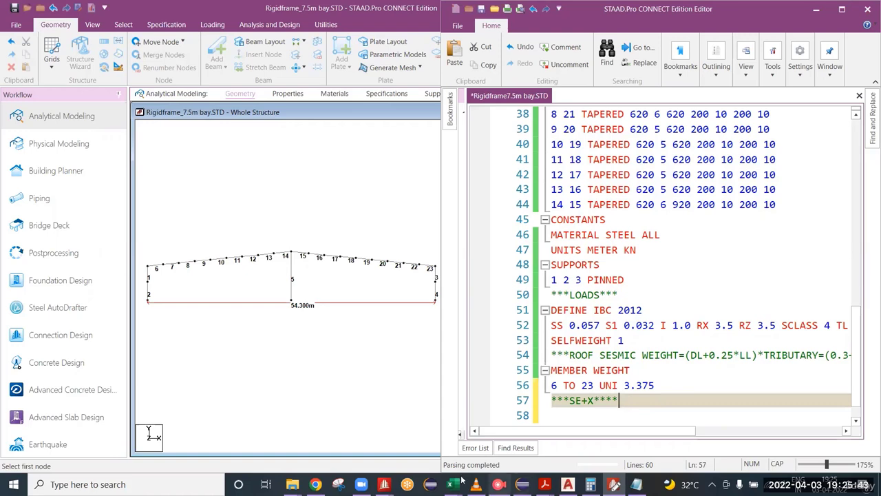
# Step: Check the seismic load cases in the Notepad load list and add "LOAD 1 SE+X" on line 58 of the input file
pyautogui.click(637, 484)
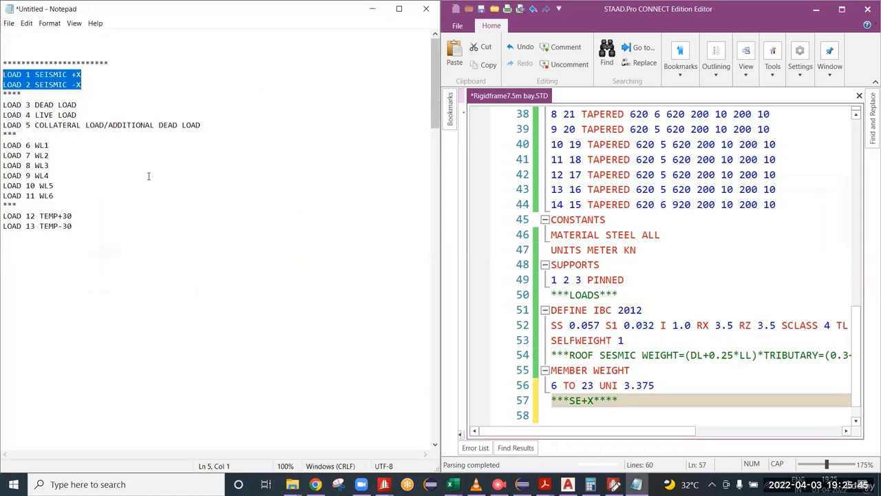
pyautogui.click(99, 86)
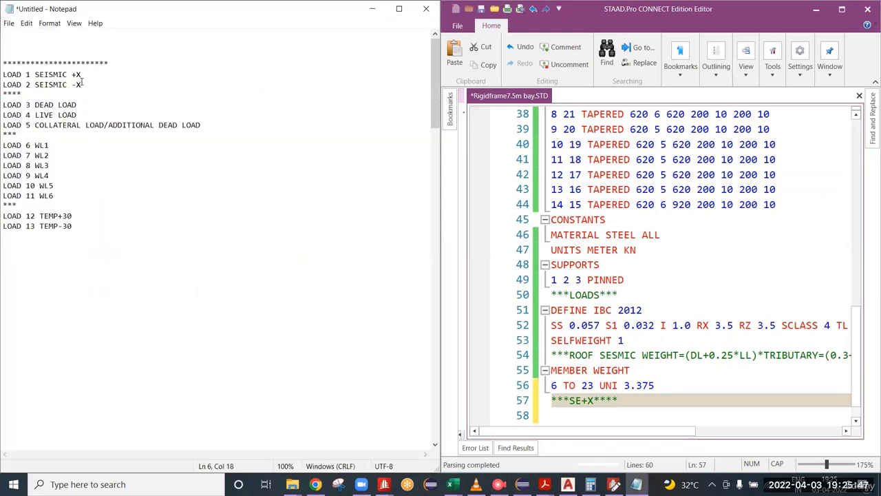
pyautogui.moveTo(82, 83); pyautogui.dragTo(3, 74)
pyautogui.click(76, 74)
pyautogui.scroll(-1, 621, 406)
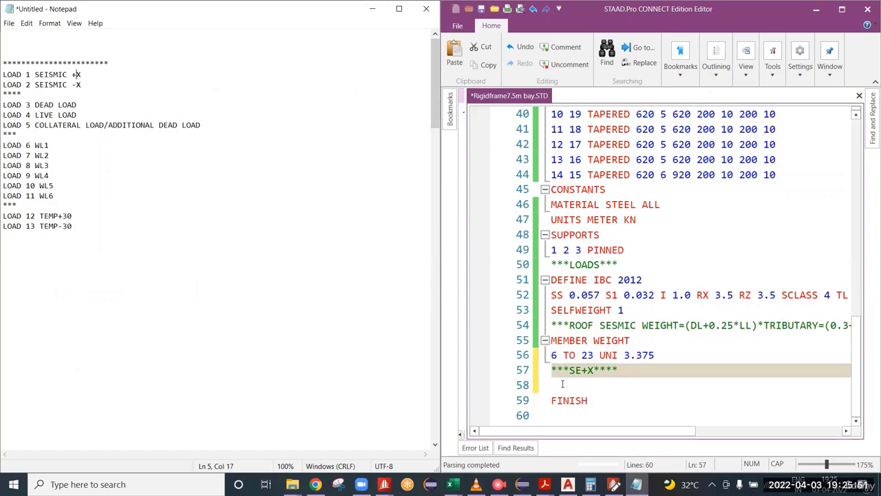
pyautogui.click(566, 384)
pyautogui.write('LOAD ')
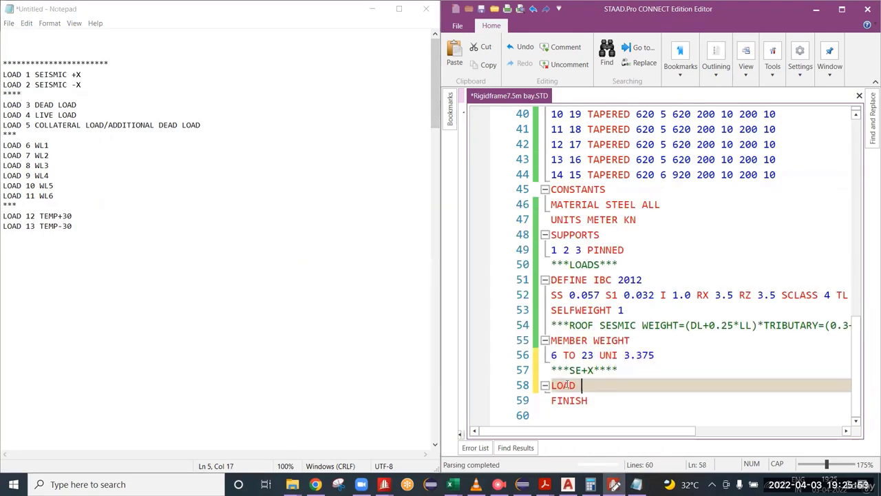
pyautogui.write('1 SE+')
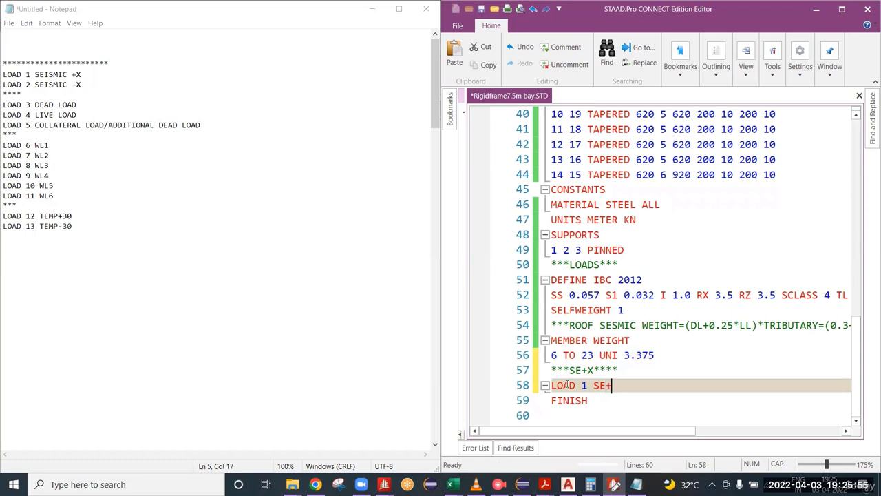
pyautogui.write('X')
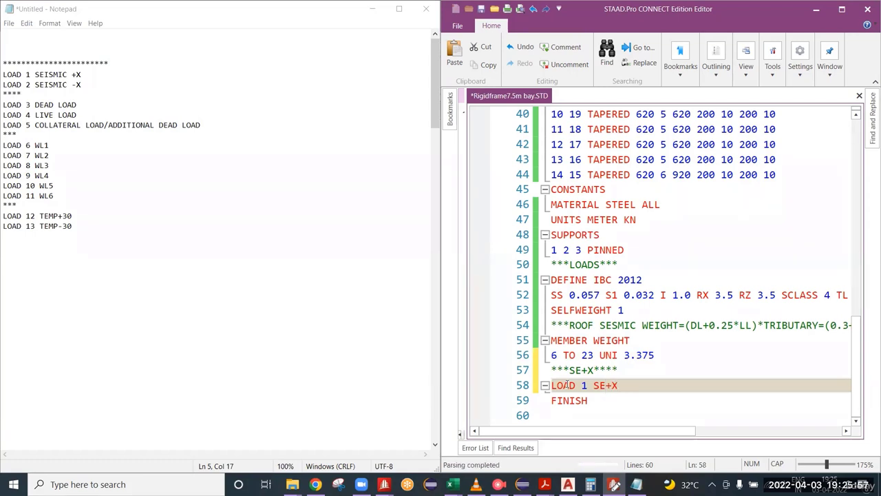
# Step: Change the load case 1 title on line 58 to "SEISMIC+X" and review the load number and title
pyautogui.doubleClick(573, 385)
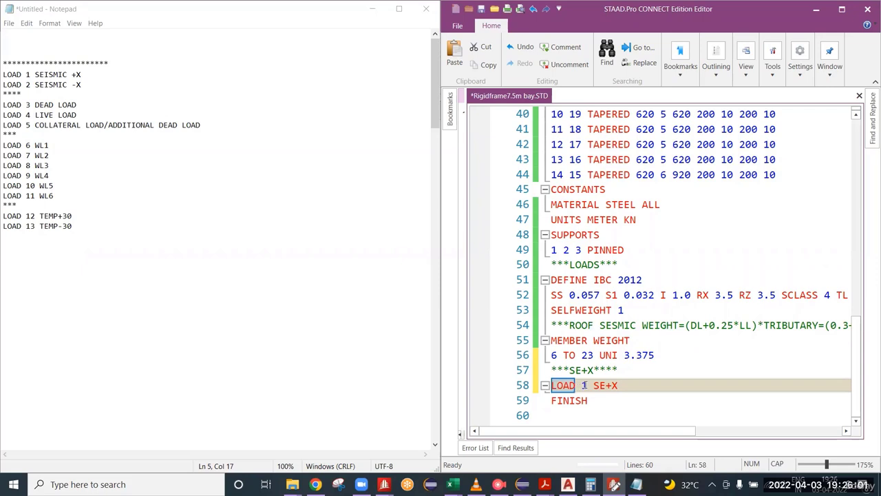
pyautogui.doubleClick(584, 385)
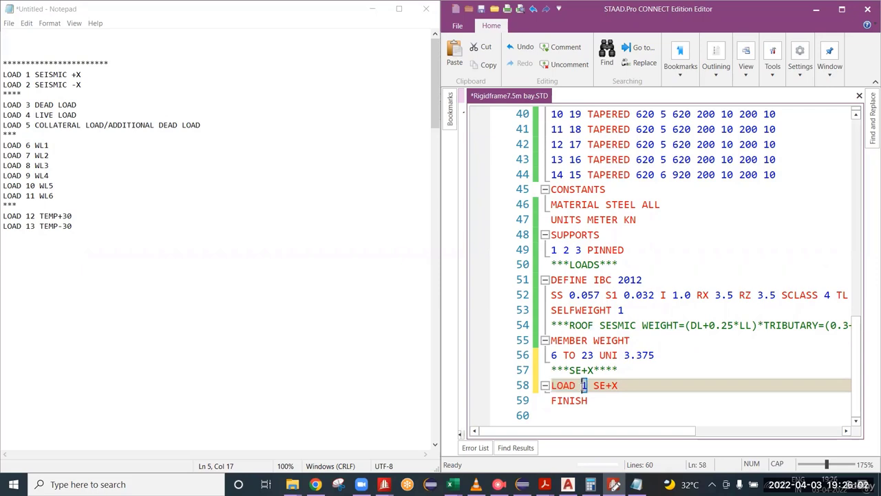
pyautogui.click(587, 387)
pyautogui.doubleClick(583, 386)
pyautogui.moveTo(618, 385); pyautogui.dragTo(593, 386)
pyautogui.click(603, 386)
pyautogui.write('ISMIC')
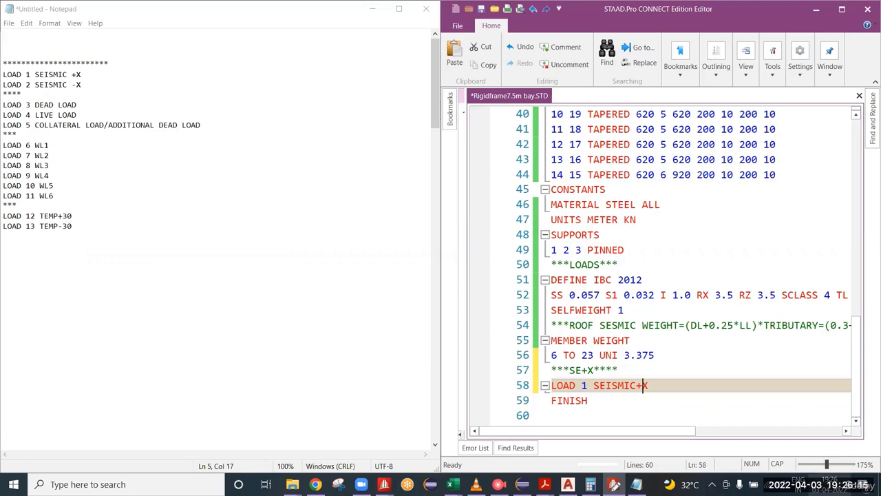
pyautogui.moveTo(648, 385); pyautogui.dragTo(595, 387)
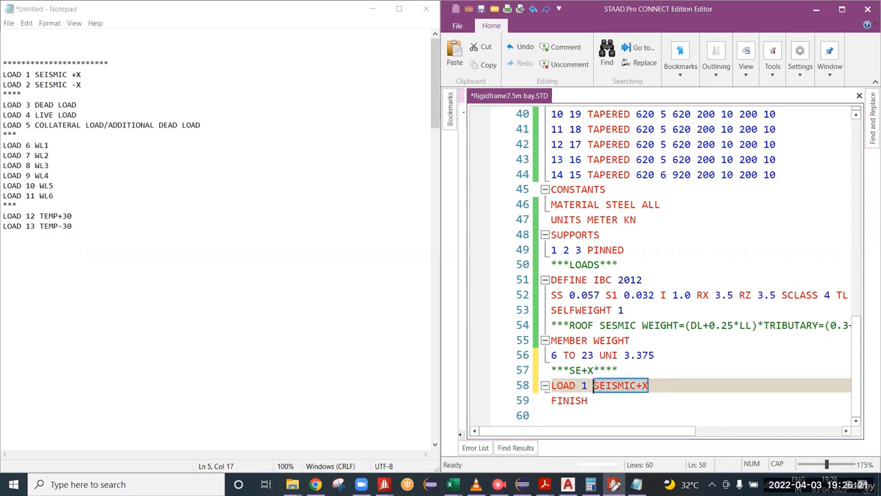
pyautogui.click(654, 389)
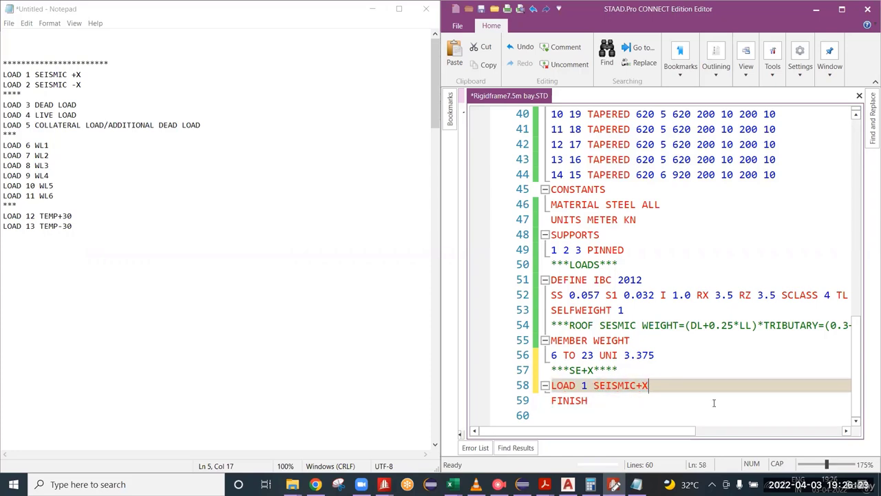
pyautogui.moveTo(586, 386); pyautogui.dragTo(551, 386)
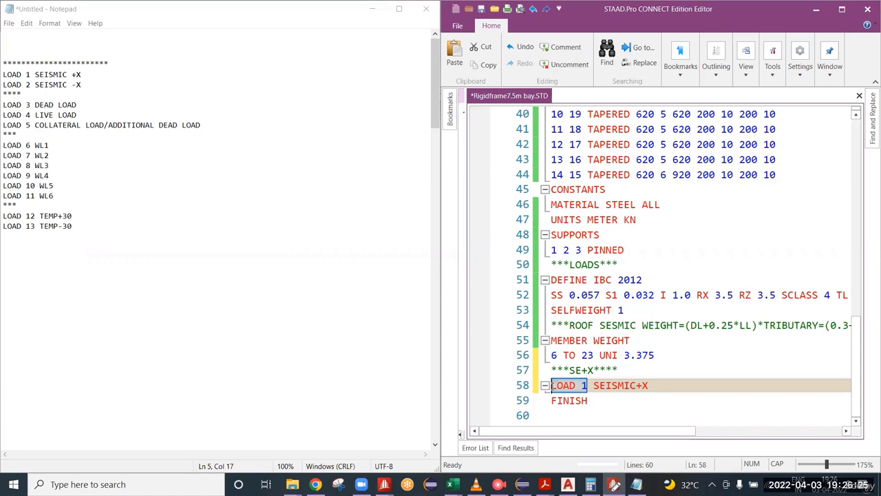
pyautogui.click(589, 387)
# Step: Start line 59 with the "IBC LOAD" command, matching the code named in the seismic definition on line 51
pyautogui.click(652, 385)
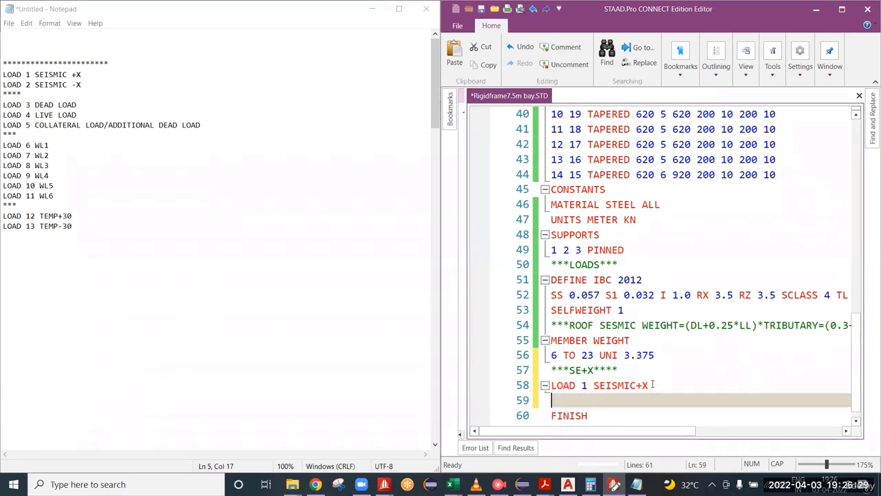
pyautogui.press('Return')
pyautogui.moveTo(593, 280); pyautogui.dragTo(647, 280)
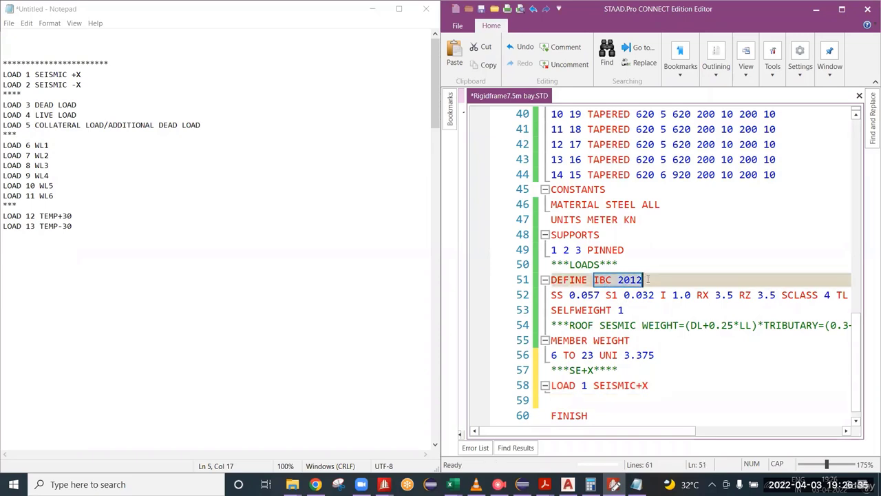
pyautogui.click(572, 399)
pyautogui.write('I')
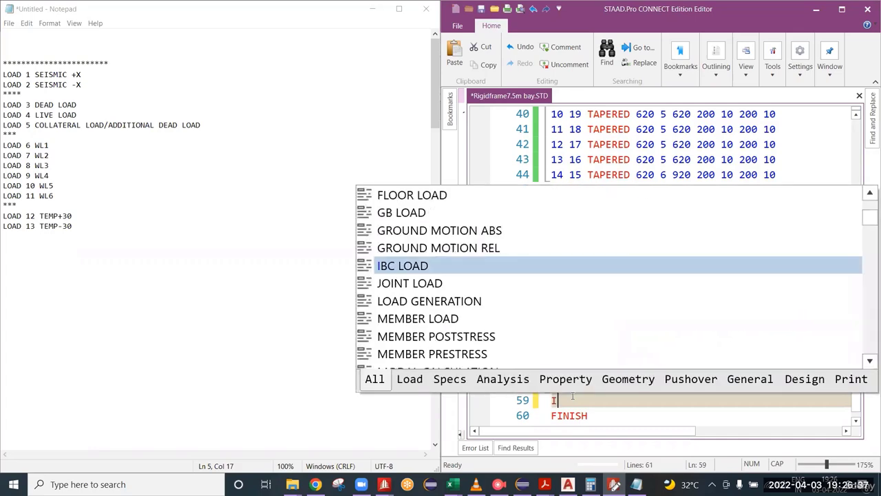
pyautogui.write('BC LOAD')
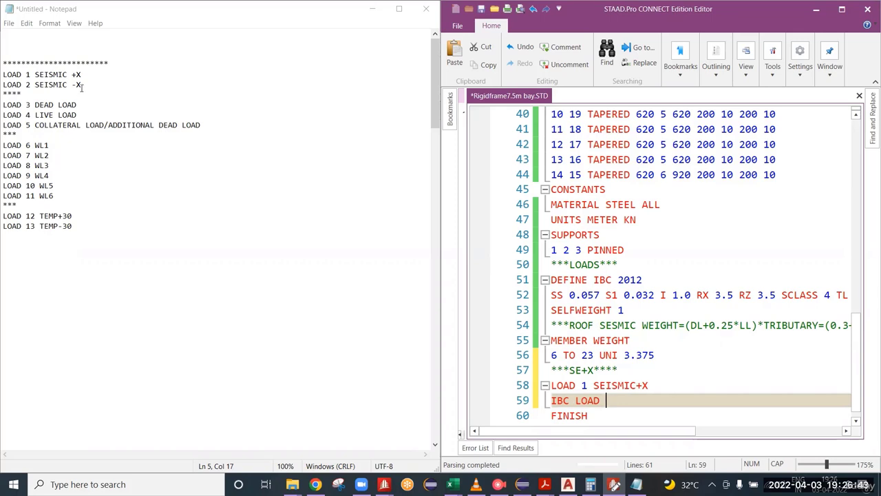
# Step: Check the two seismic load cases in the Notepad list and complete the IBC load on line 59 with "X 1"
pyautogui.moveTo(83, 87); pyautogui.dragTo(3, 74)
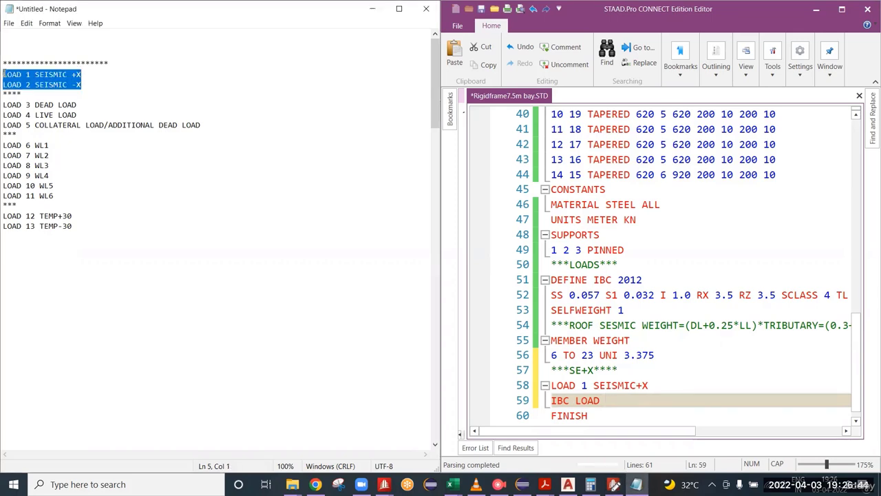
pyautogui.click(84, 74)
pyautogui.click(88, 88)
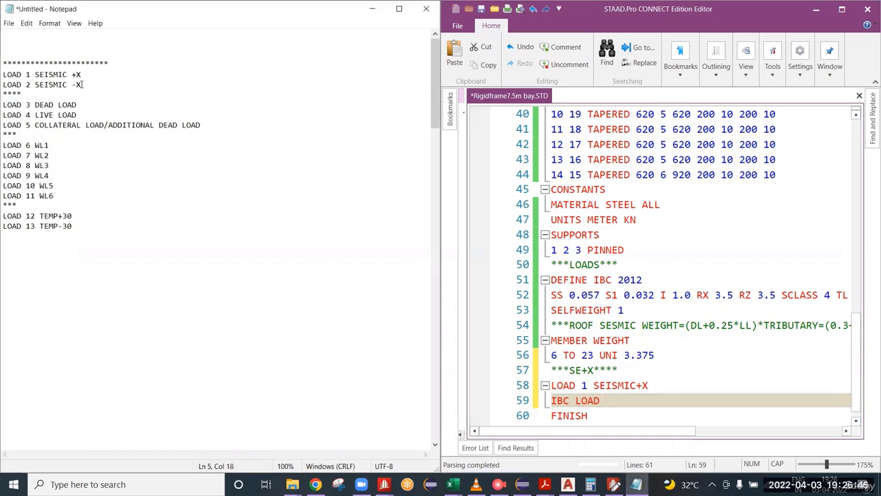
pyautogui.click(612, 400)
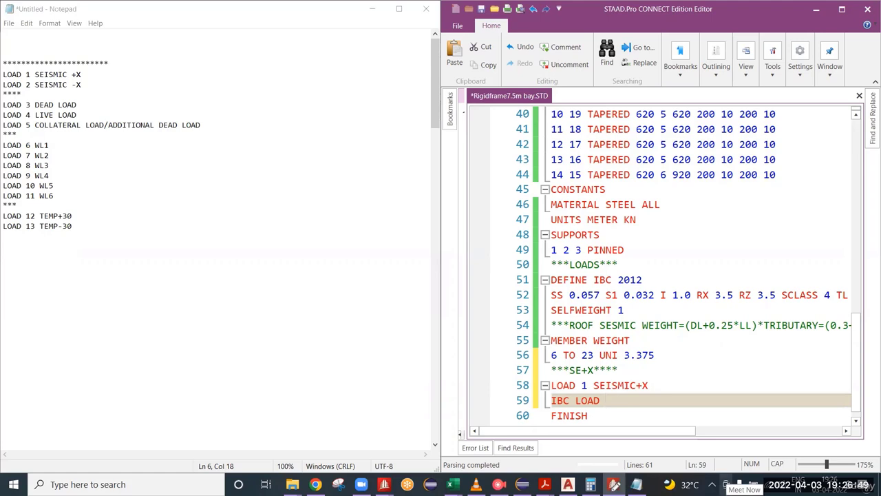
pyautogui.write('X 1')
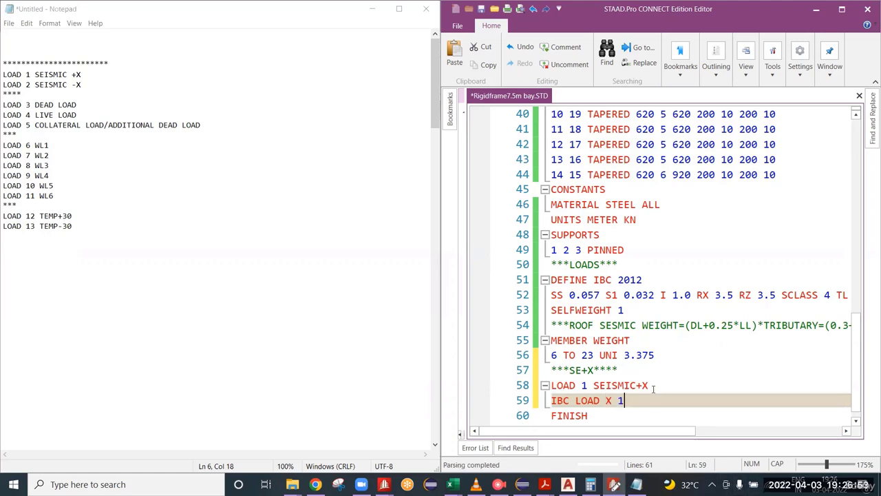
# Step: Examine the frame in the STAAD.Pro model window against the direction and factor of the IBC load on line 59
pyautogui.doubleClick(608, 399)
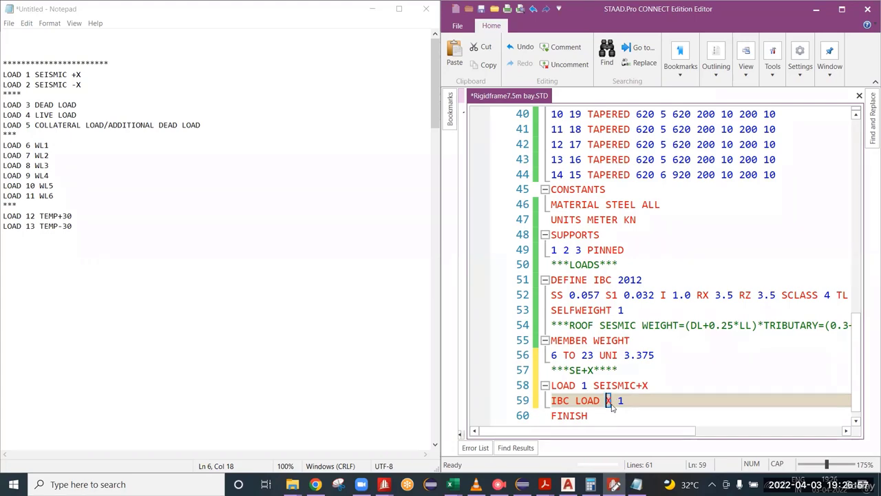
pyautogui.moveTo(383, 482)
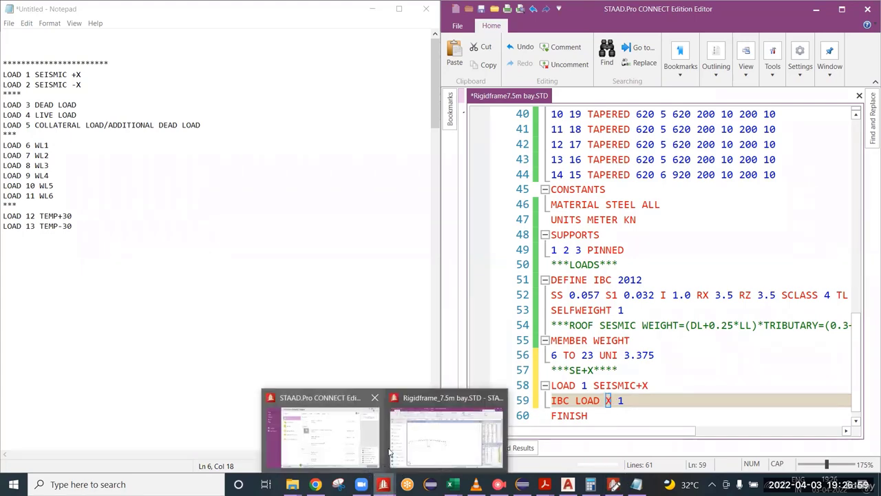
pyautogui.click(394, 444)
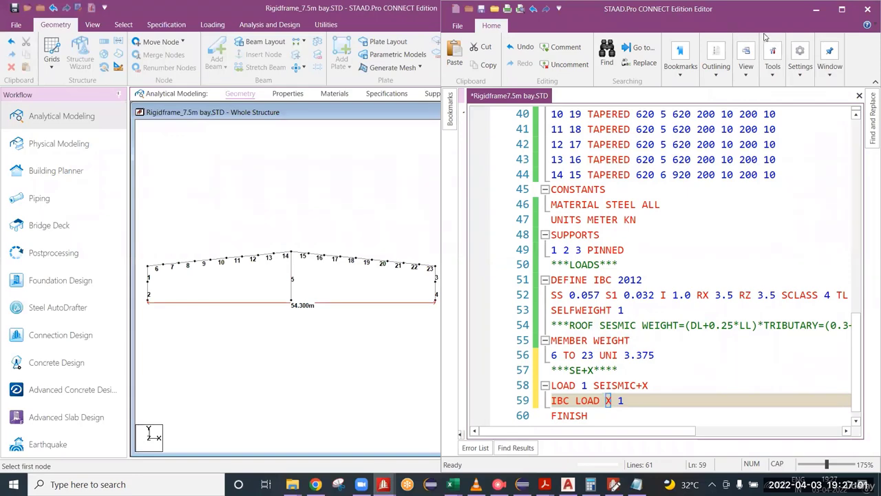
pyautogui.click(249, 321)
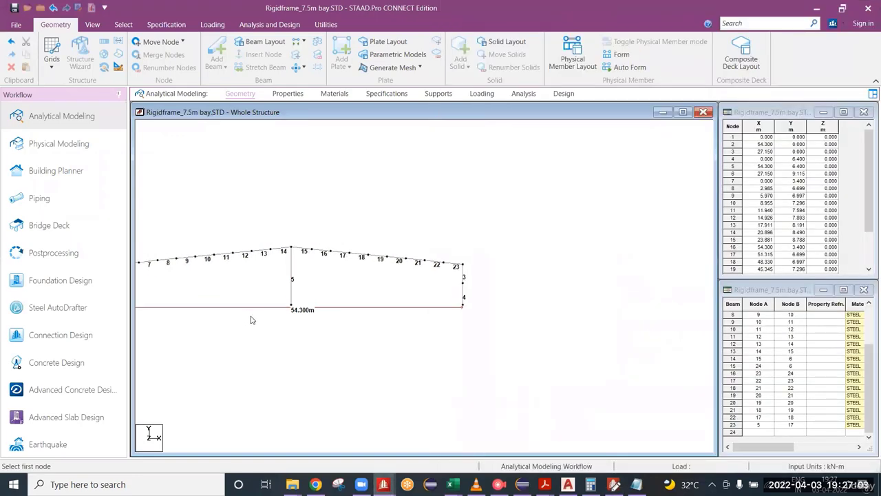
pyautogui.moveTo(340, 333); pyautogui.dragTo(466, 337, button='middle')
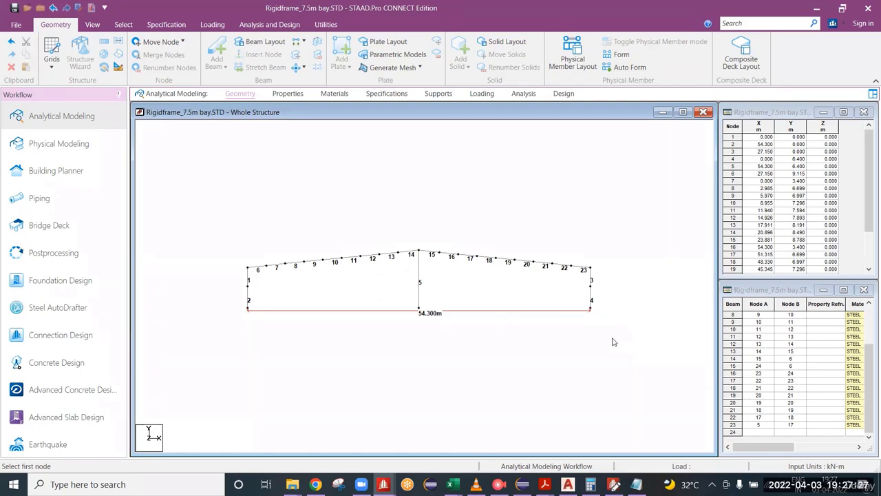
pyautogui.click(615, 484)
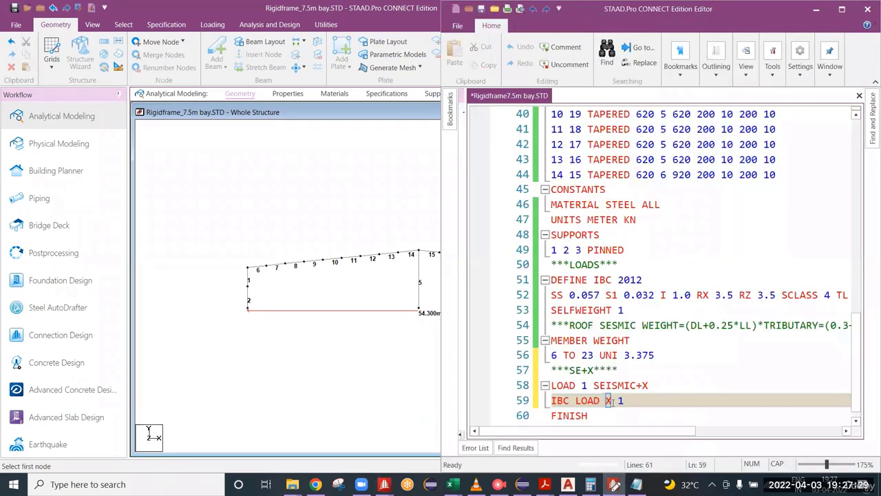
pyautogui.doubleClick(608, 400)
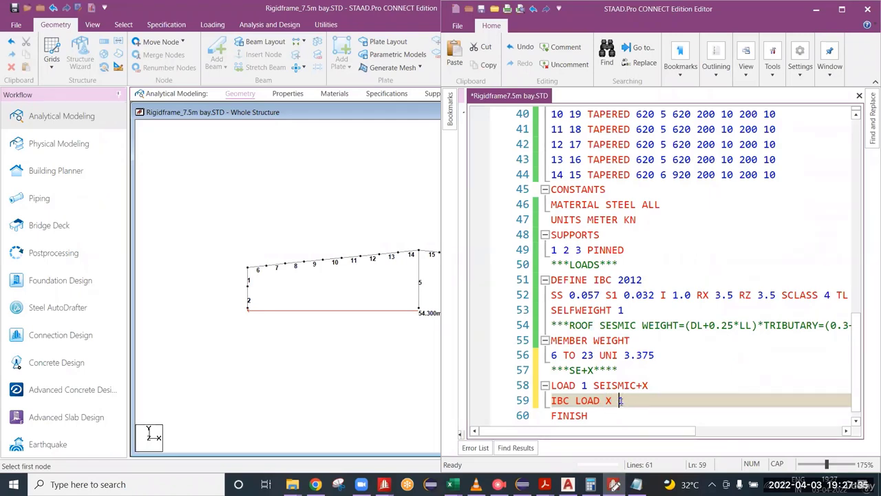
pyautogui.doubleClick(622, 400)
# Step: Add the command "PERFOM ANALYSIS" on line 60 between the IBC load and FINISH
pyautogui.click(633, 401)
pyautogui.scroll(-2, 633, 401)
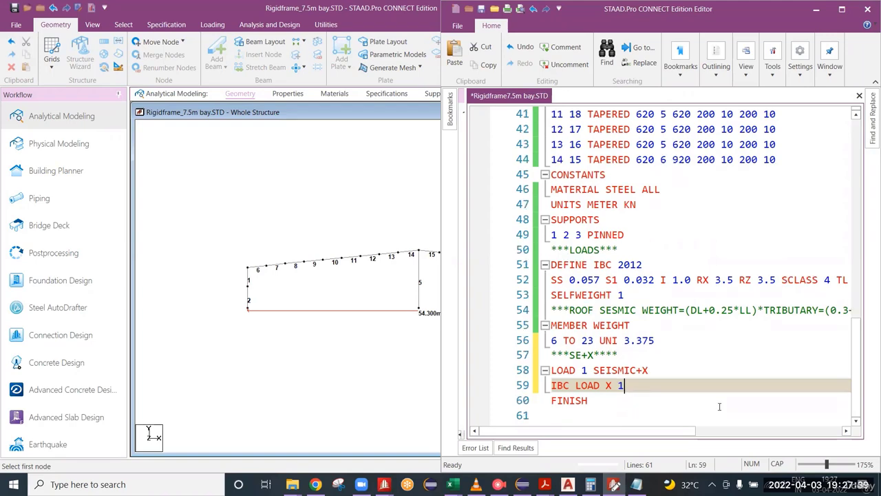
pyautogui.press('Return')
pyautogui.write('PERFO')
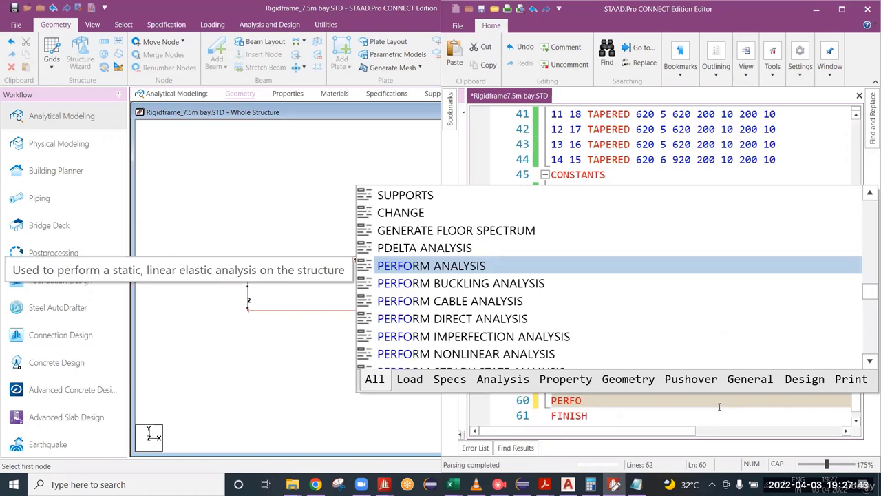
pyautogui.write('M ANA')
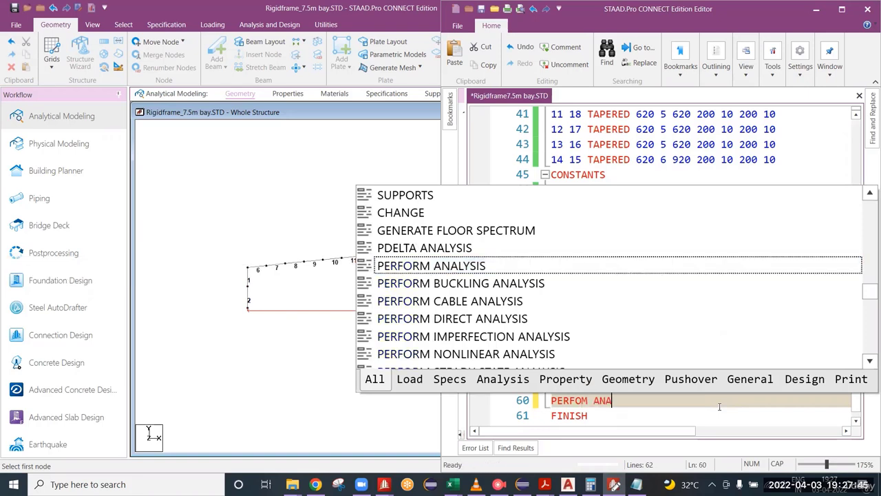
pyautogui.write('LYSIS')
pyautogui.press('Escape')
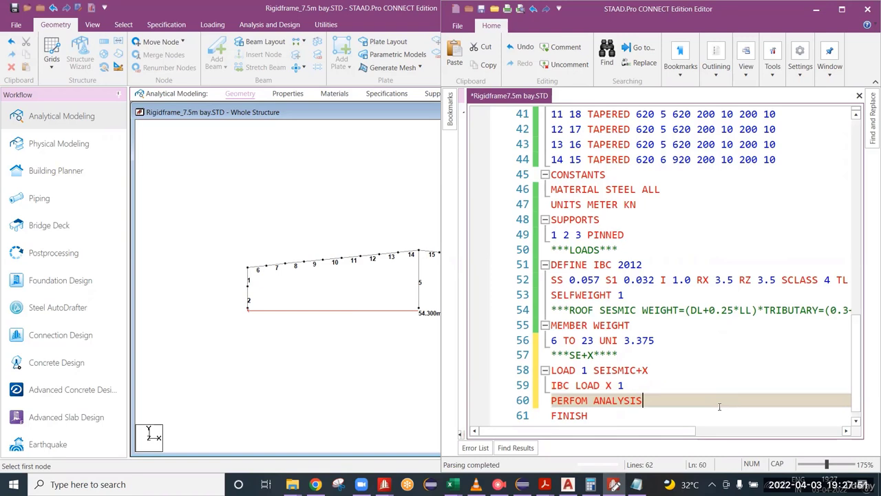
# Step: Add the command "CHANGE" on line 61 below the analysis command, leaving line 60 without a trailing period
pyautogui.write('.')
pyautogui.press('Return')
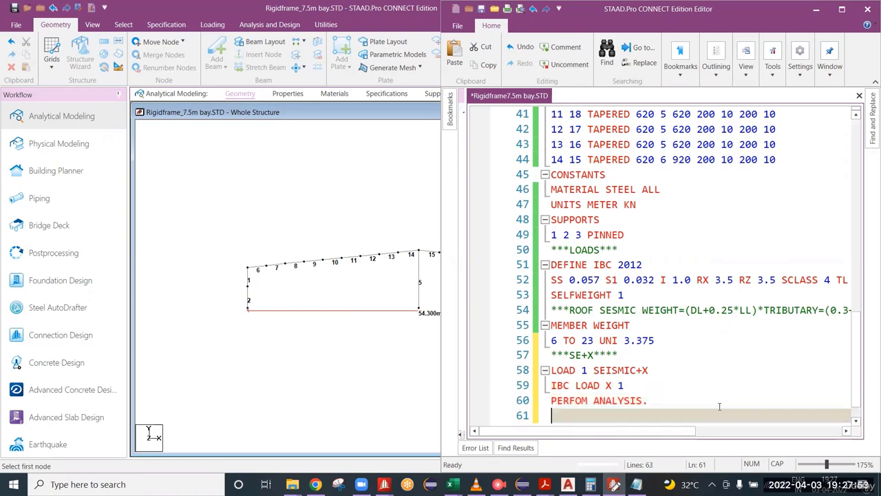
pyautogui.write('CHANGE')
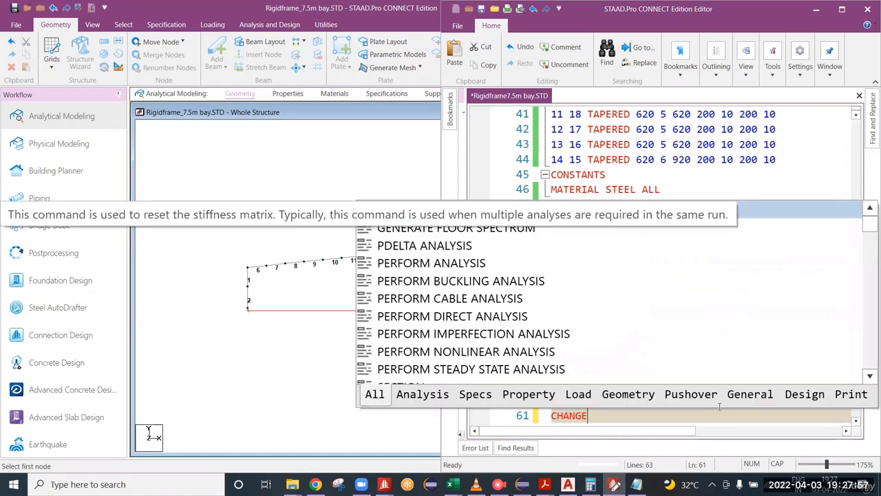
pyautogui.press('Escape')
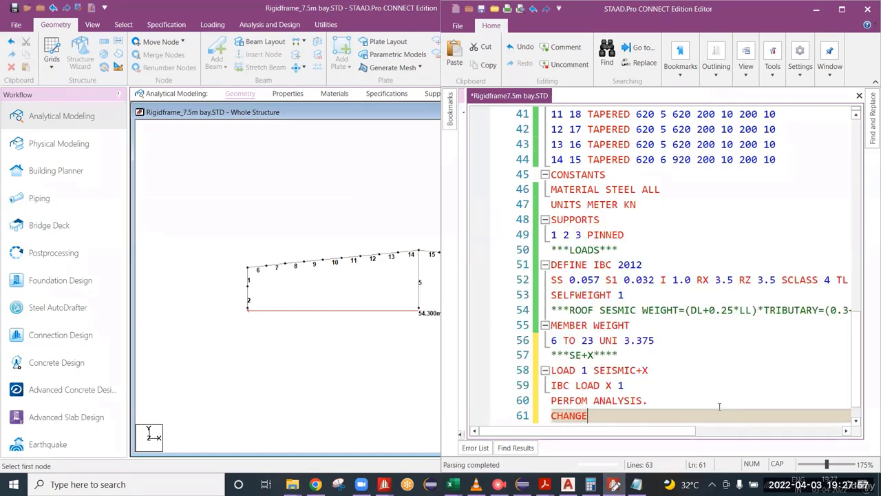
pyautogui.click(657, 400)
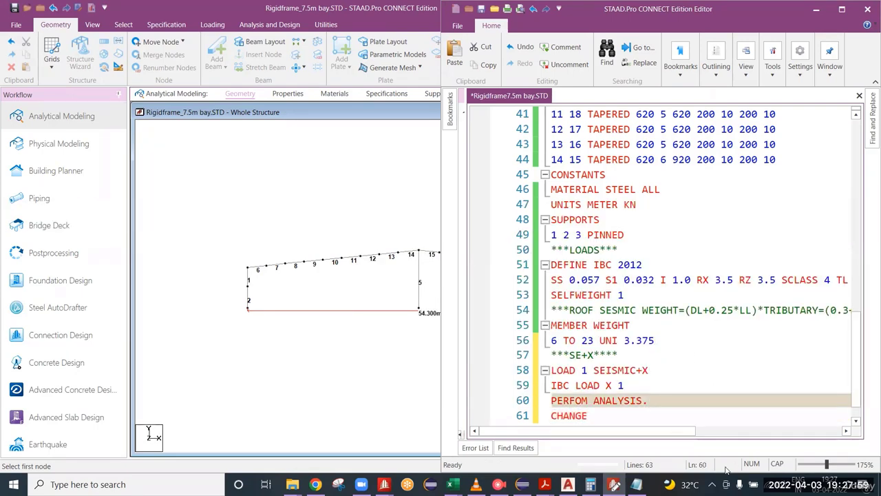
pyautogui.press('BackSpace')
pyautogui.scroll(-1, 628, 394)
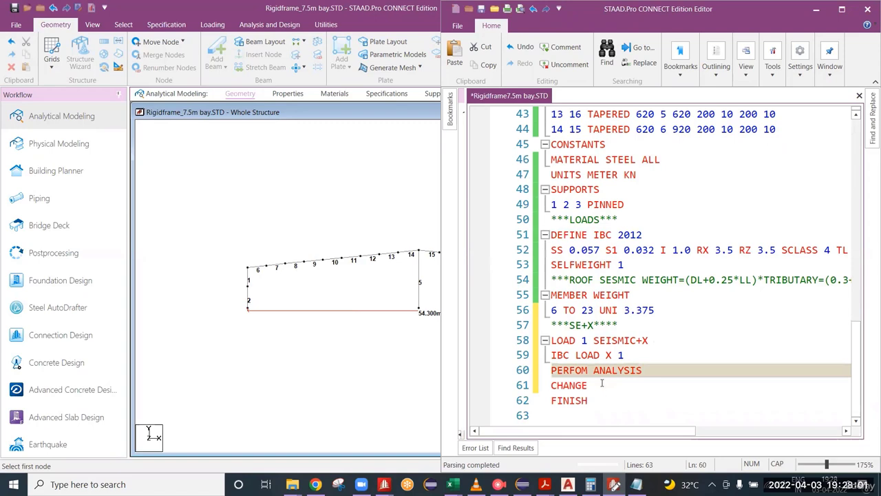
pyautogui.click(605, 385)
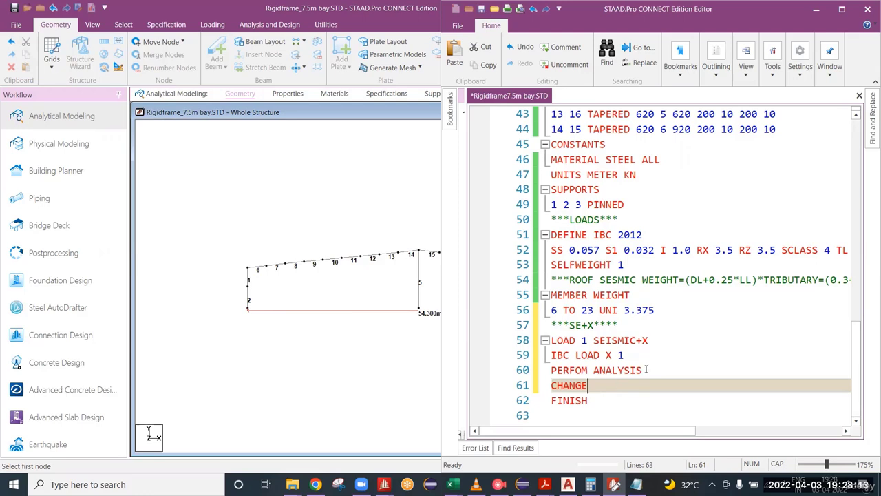
# Step: Review the IBC definition on lines 51 to 56 against the first seismic load case, analysis and CHANGE commands on lines 58 to 61
pyautogui.moveTo(641, 370); pyautogui.dragTo(531, 340)
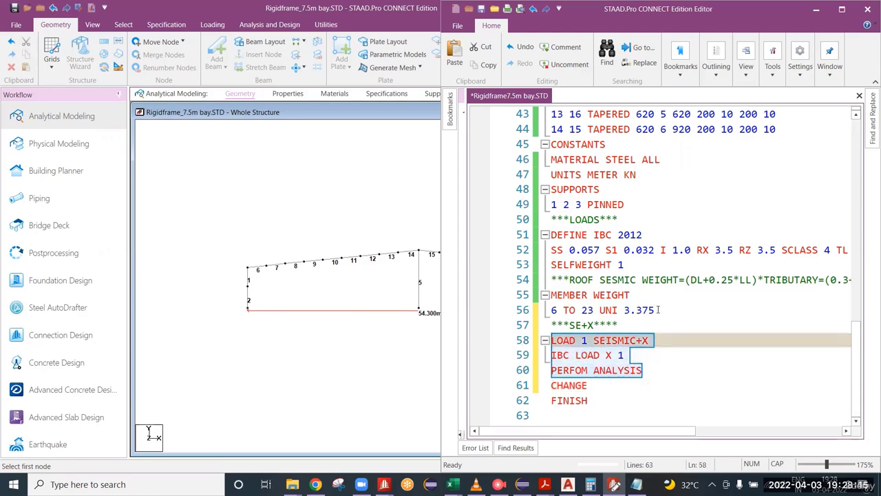
pyautogui.moveTo(655, 310); pyautogui.dragTo(532, 235)
pyautogui.click(664, 299)
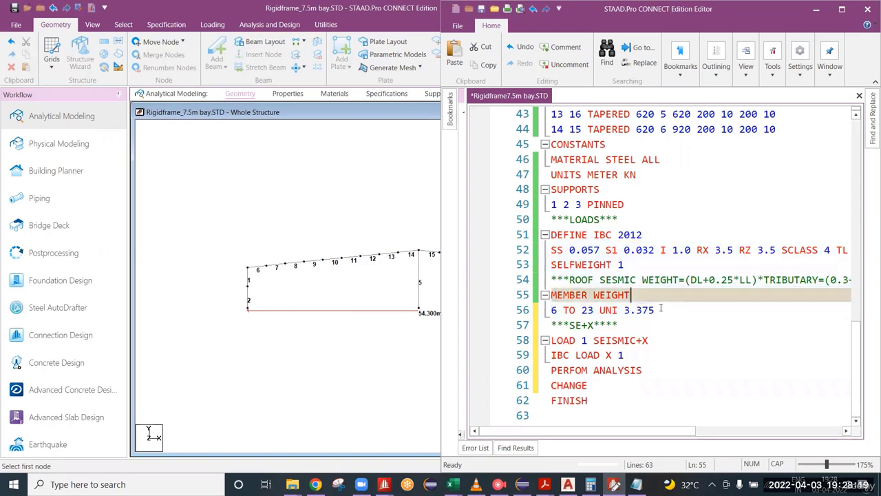
pyautogui.moveTo(655, 311); pyautogui.dragTo(530, 240)
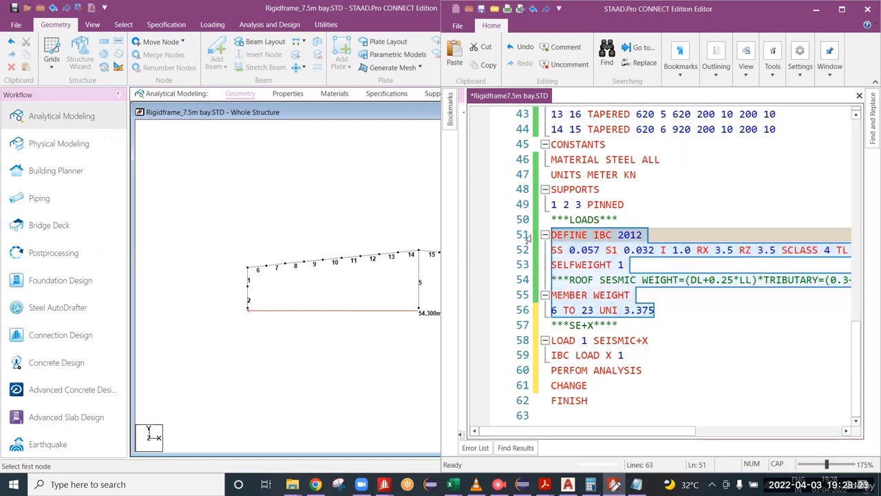
pyautogui.moveTo(589, 386); pyautogui.dragTo(554, 340)
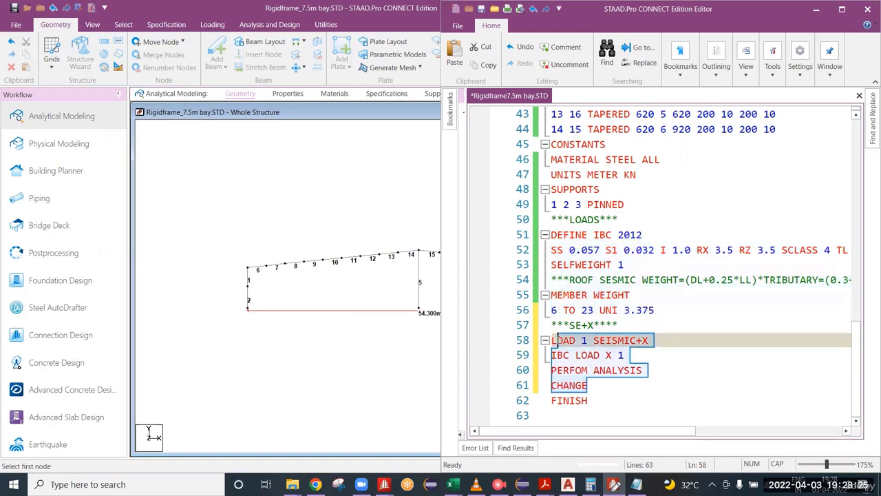
pyautogui.click(614, 392)
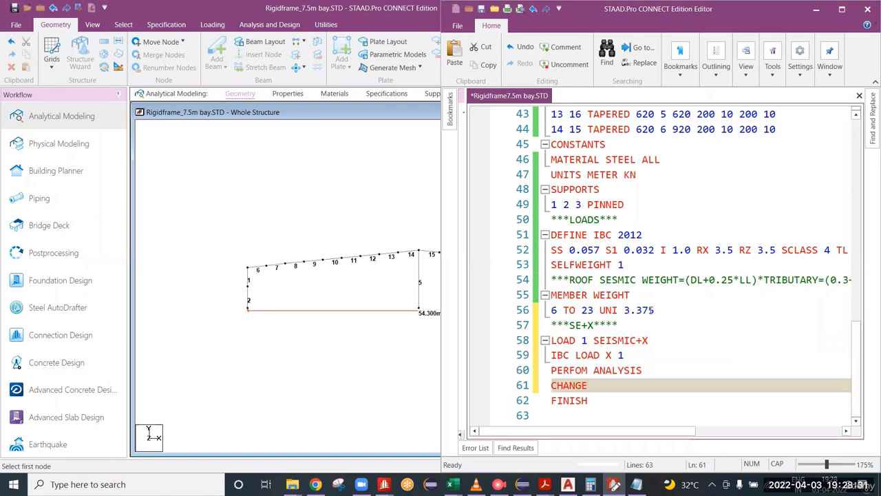
pyautogui.moveTo(655, 309); pyautogui.dragTo(545, 236)
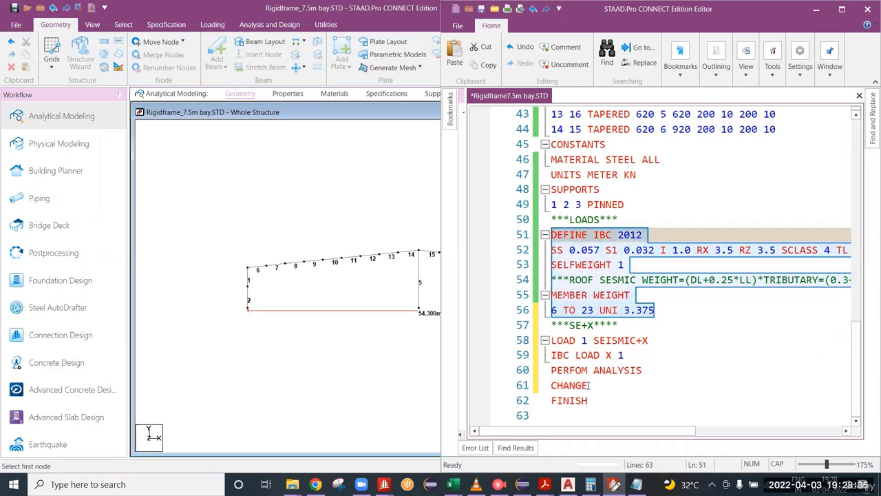
pyautogui.moveTo(590, 385); pyautogui.dragTo(547, 372)
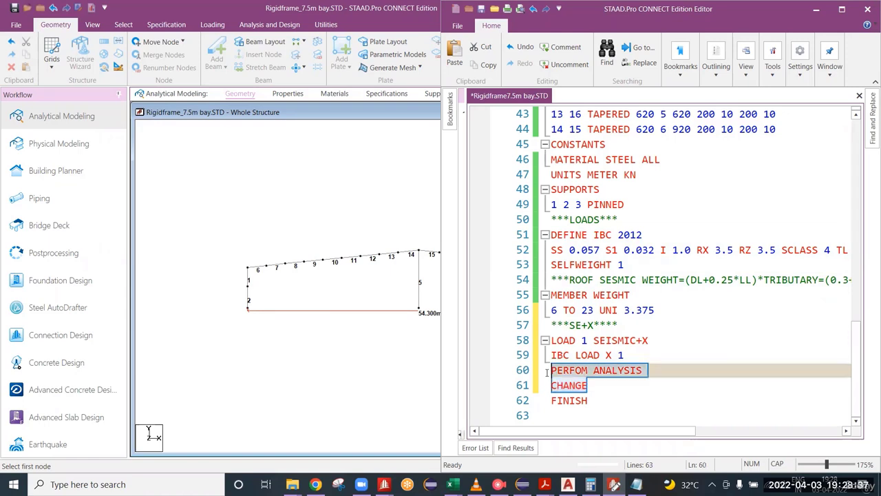
pyautogui.click(623, 355)
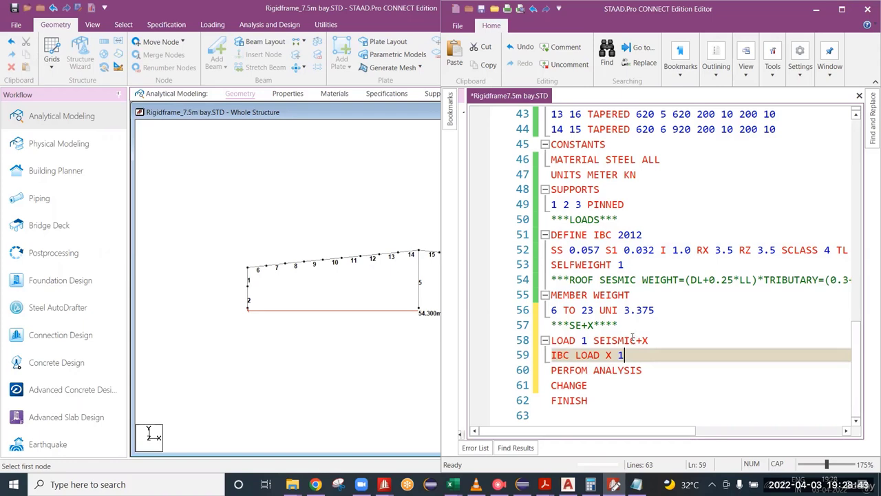
pyautogui.click(633, 340)
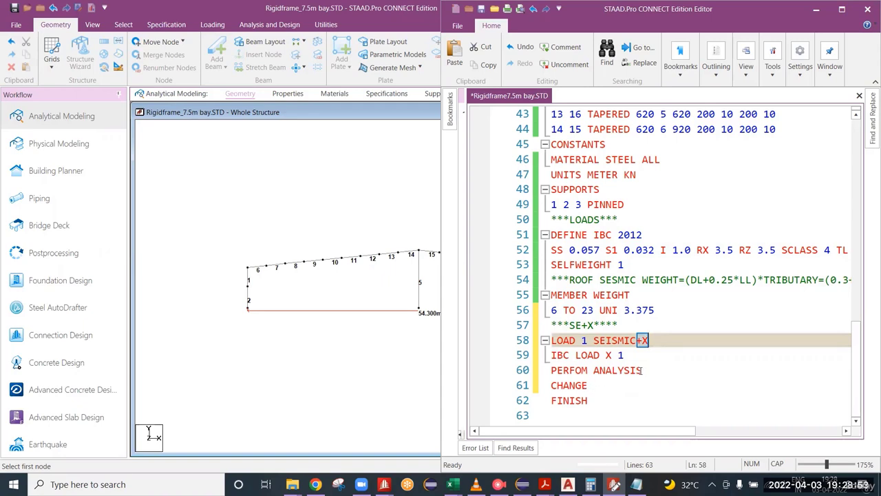
pyautogui.moveTo(642, 371); pyautogui.dragTo(551, 371)
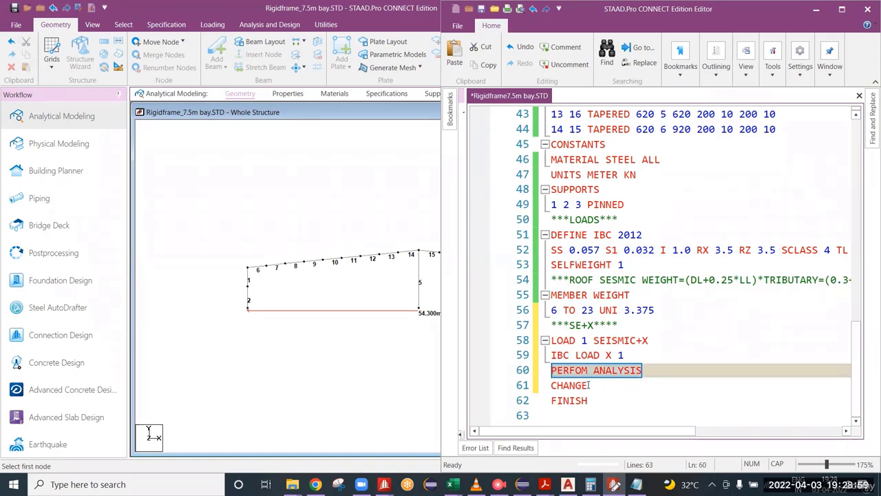
pyautogui.moveTo(625, 355); pyautogui.dragTo(542, 359)
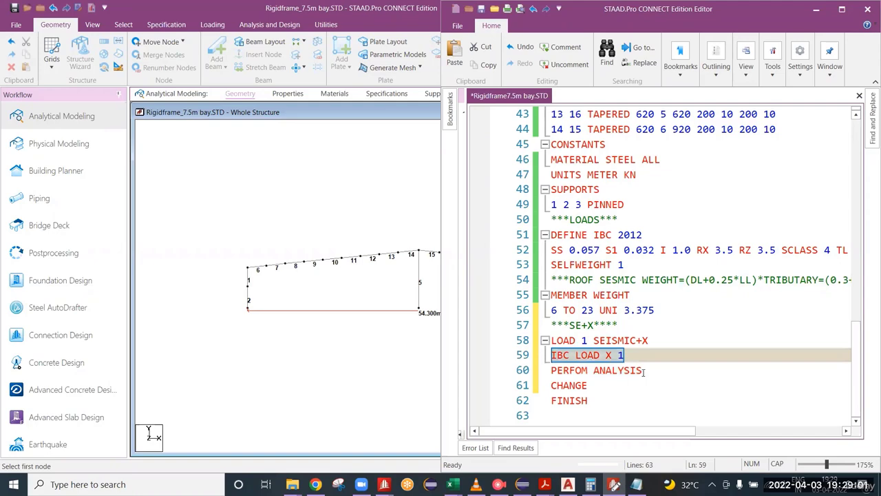
pyautogui.moveTo(636, 372); pyautogui.dragTo(604, 374)
pyautogui.click(591, 386)
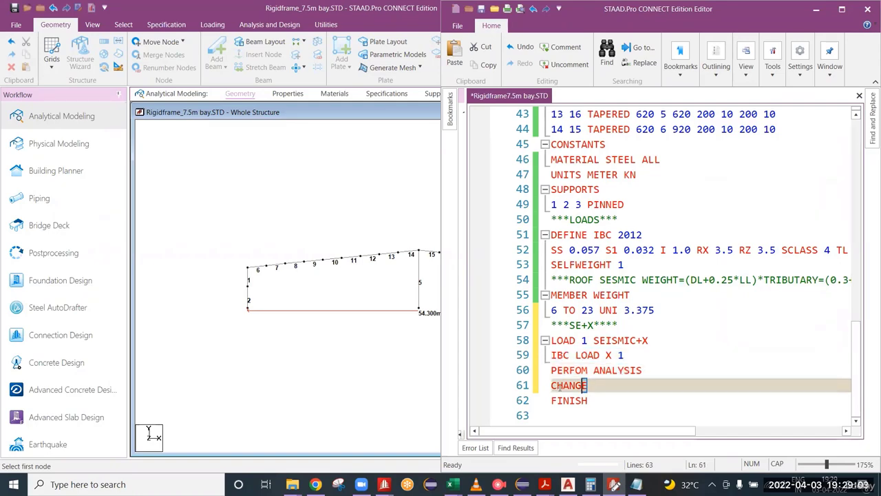
pyautogui.doubleClick(590, 386)
# Step: Start the second load case with "LOAD 2 SEISMIC-X" on line 62, directly below the CHANGE command
pyautogui.click(606, 391)
pyautogui.press('Return')
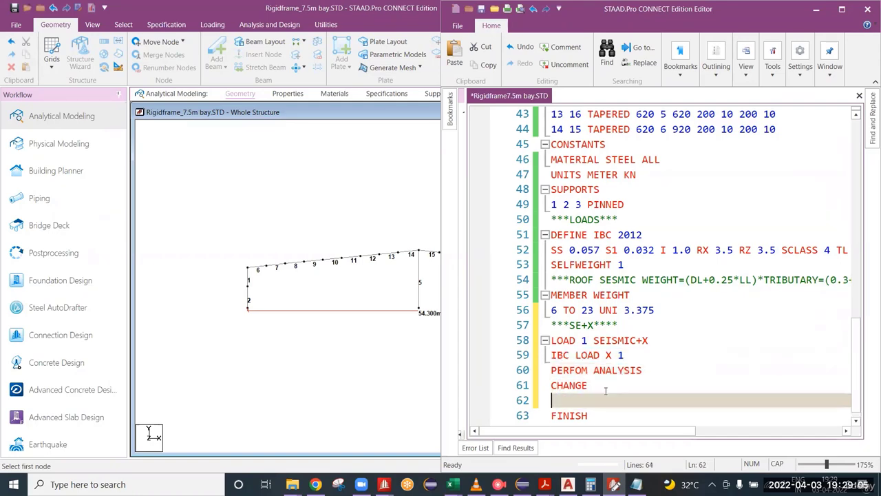
pyautogui.write('LOAD 2 SEISMIC')
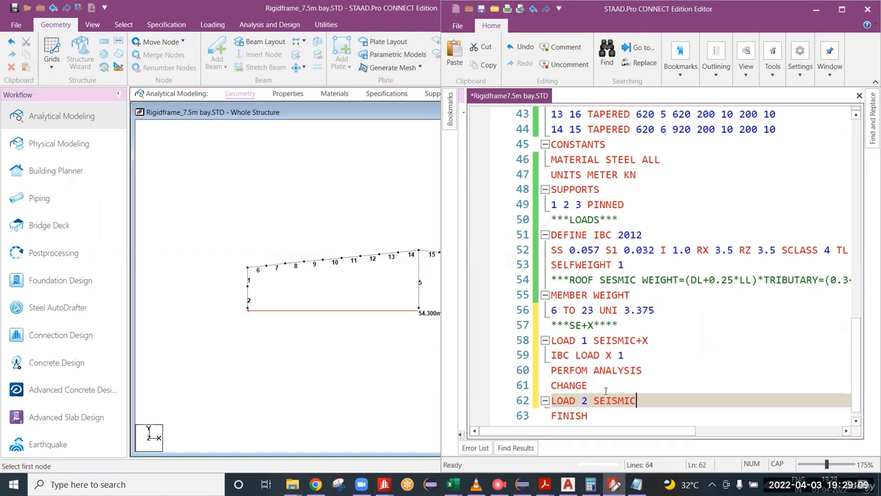
pyautogui.write('-X')
pyautogui.press('Return')
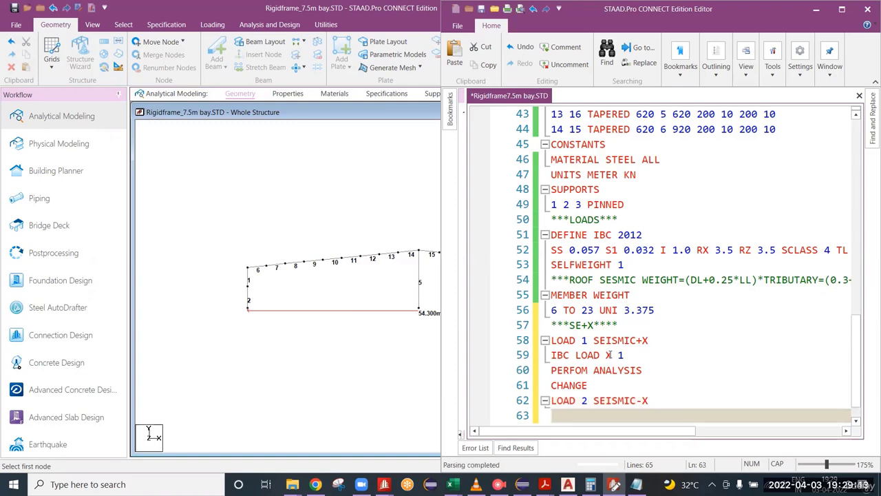
# Step: Enter "IBC LOAD X -1" on line 63 as the seismic load of load case 2
pyautogui.write('I')
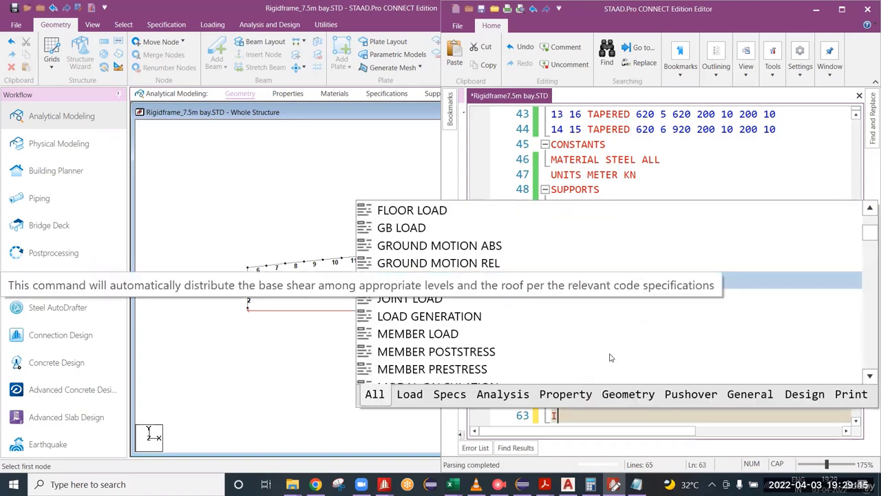
pyautogui.write('BC LOAD')
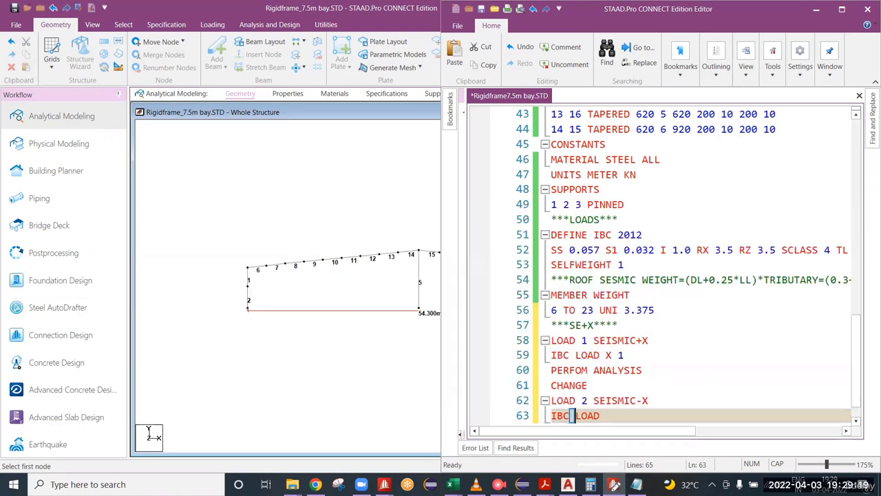
pyautogui.click(576, 415)
pyautogui.press('Right')
pyautogui.press('Right')
pyautogui.press('Right')
pyautogui.press('Right')
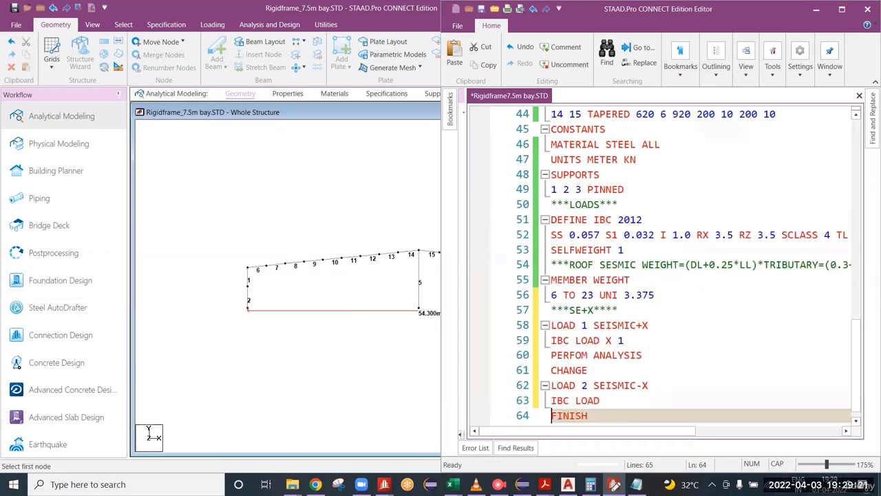
pyautogui.press('Down')
pyautogui.press('Up')
pyautogui.write('X')
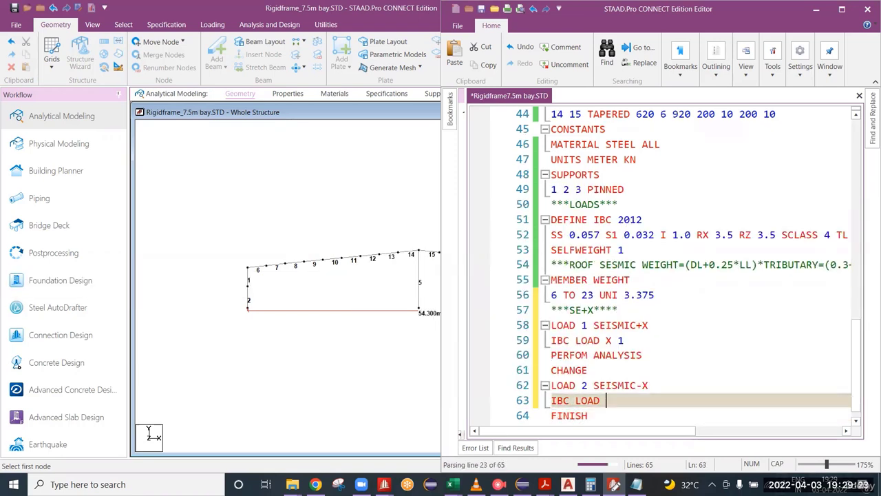
pyautogui.write(' -1')
# Step: Add the command "PERFORM ANALYSIS" on line 64 below the IBC load of load case 2
pyautogui.press('Return')
pyautogui.write('PERFORM')
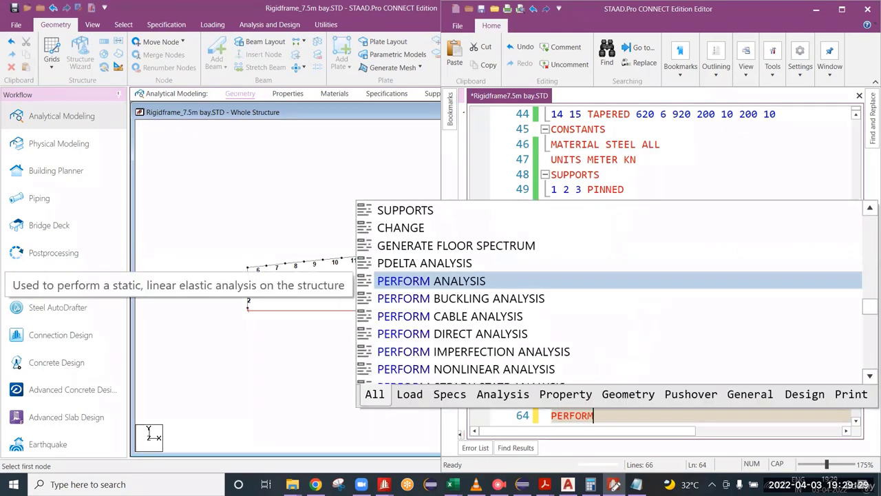
pyautogui.write(' ANALYS')
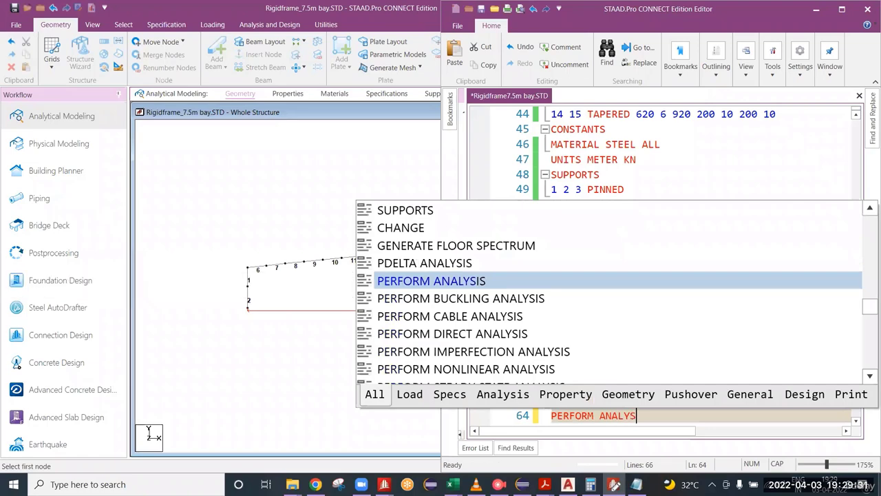
pyautogui.write('IS')
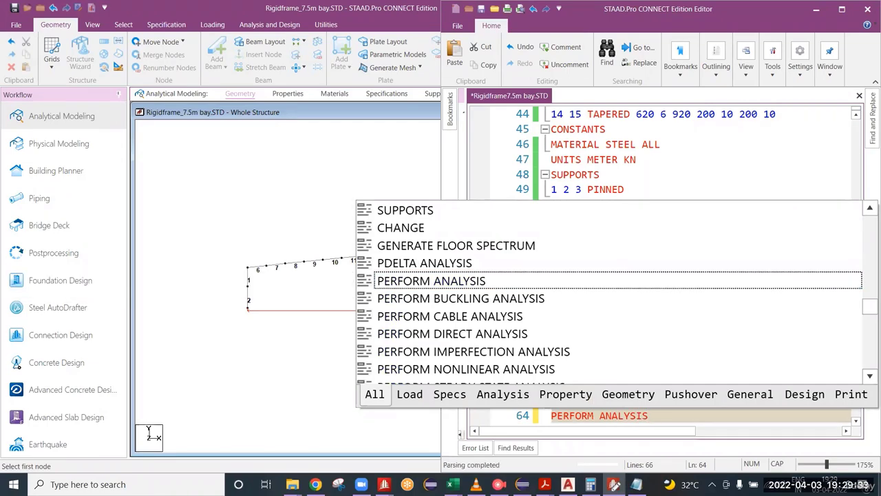
pyautogui.press('Escape')
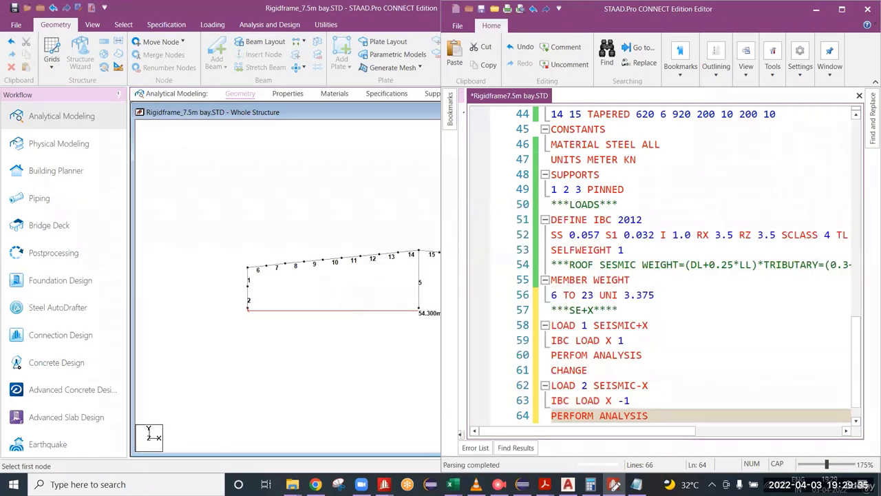
# Step: Add "CHANGE" on its own line 65 after the second analysis command and save the input file
pyautogui.write('CHANGE')
pyautogui.press('BackSpace')
pyautogui.press('BackSpace')
pyautogui.press('BackSpace')
pyautogui.press('BackSpace')
pyautogui.press('BackSpace')
pyautogui.press('BackSpace')
pyautogui.press('Return')
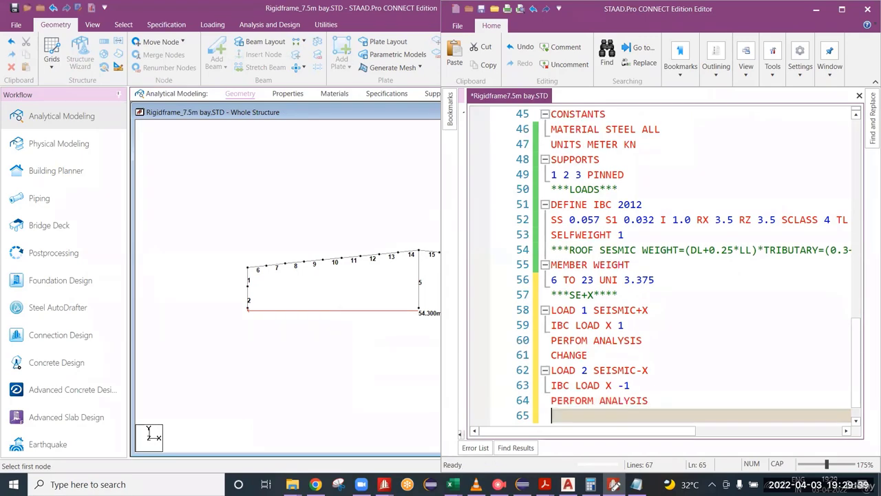
pyautogui.write('CHANGE')
pyautogui.press('Escape')
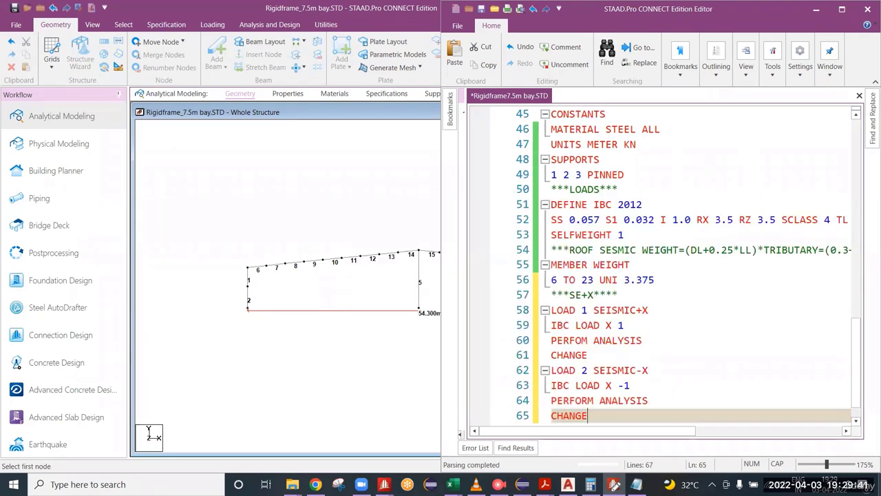
pyautogui.hotkey('ctrl', 's')
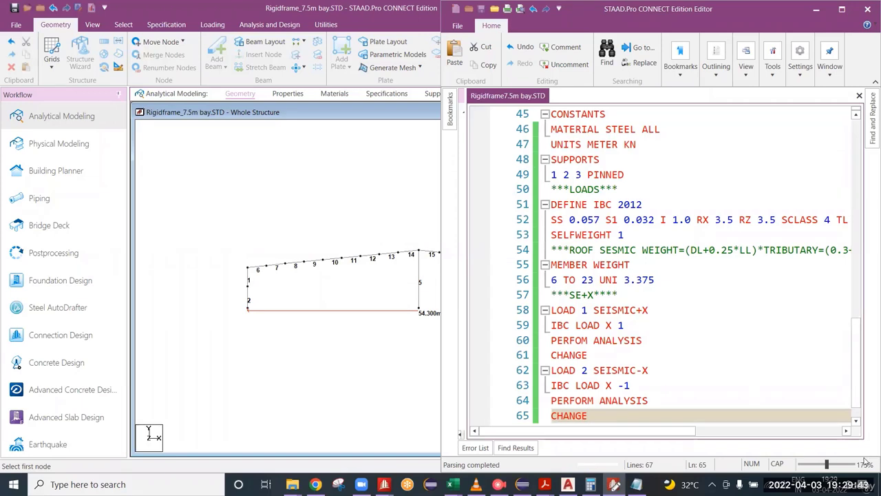
# Step: Review the two seismic load cases on lines 58 to 65 against the IBC definition on lines 51 to 53
pyautogui.scroll(-1, 671, 359)
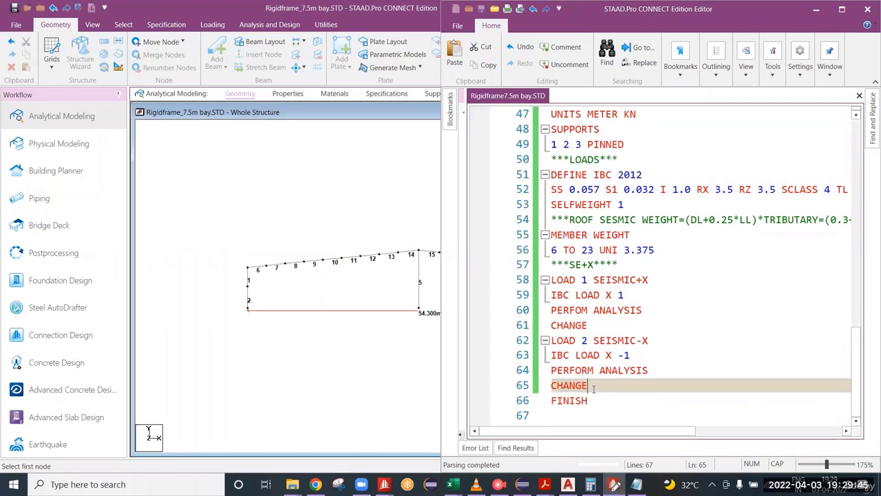
pyautogui.moveTo(588, 386); pyautogui.dragTo(552, 281)
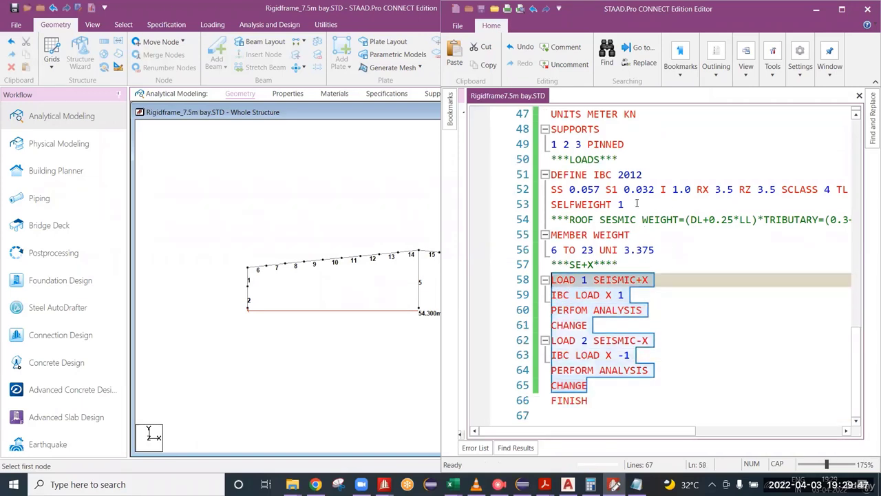
pyautogui.moveTo(631, 206); pyautogui.dragTo(552, 174)
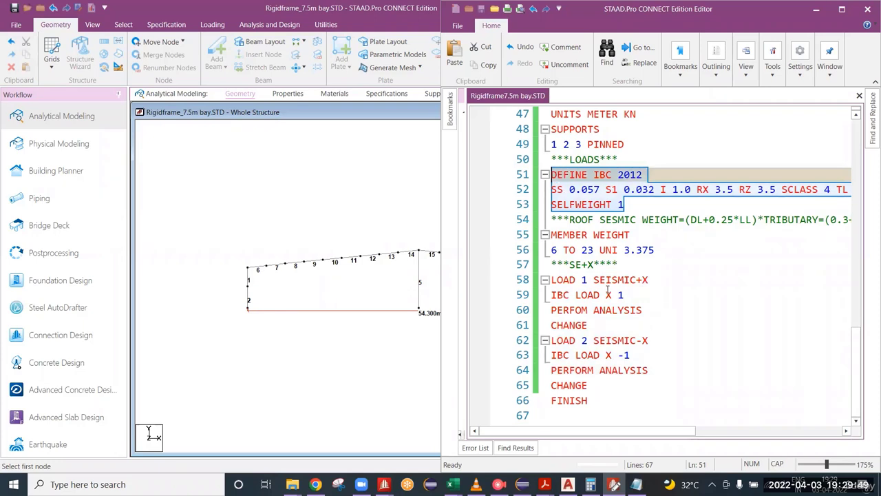
# Step: Compare the titles, analysis commands and CHANGE commands of the SEISMIC+X and SEISMIC-X load cases on lines 58 to 65
pyautogui.click(583, 280)
pyautogui.moveTo(649, 340); pyautogui.dragTo(594, 340)
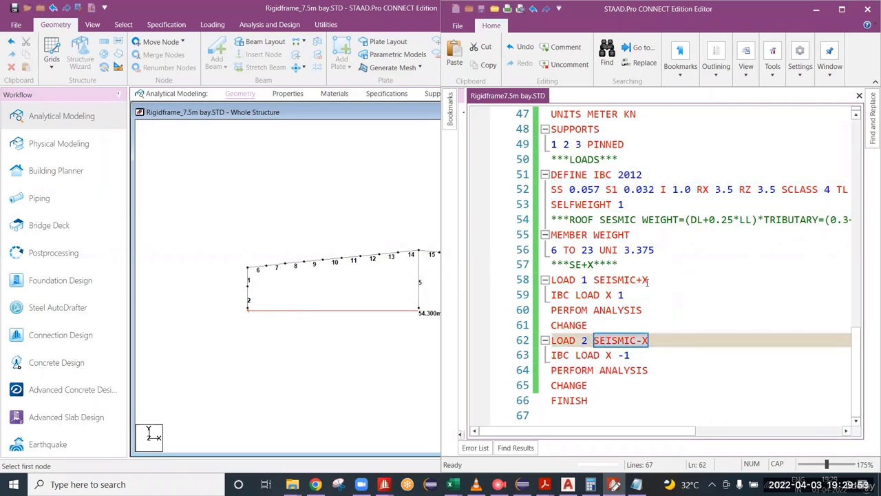
pyautogui.moveTo(647, 281); pyautogui.dragTo(593, 281)
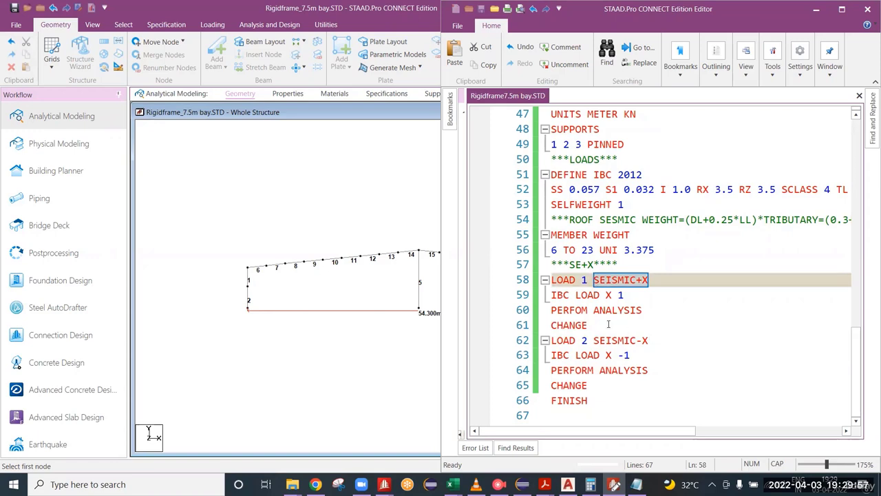
pyautogui.moveTo(609, 323); pyautogui.dragTo(540, 280)
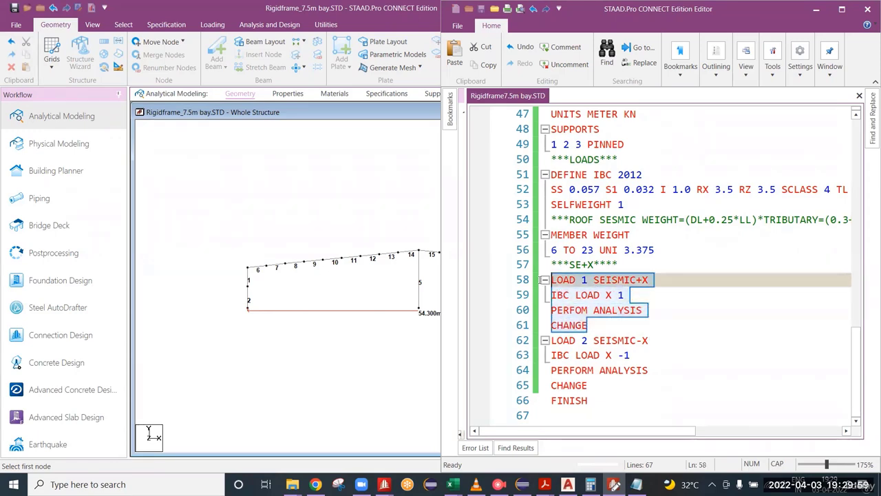
pyautogui.click(592, 325)
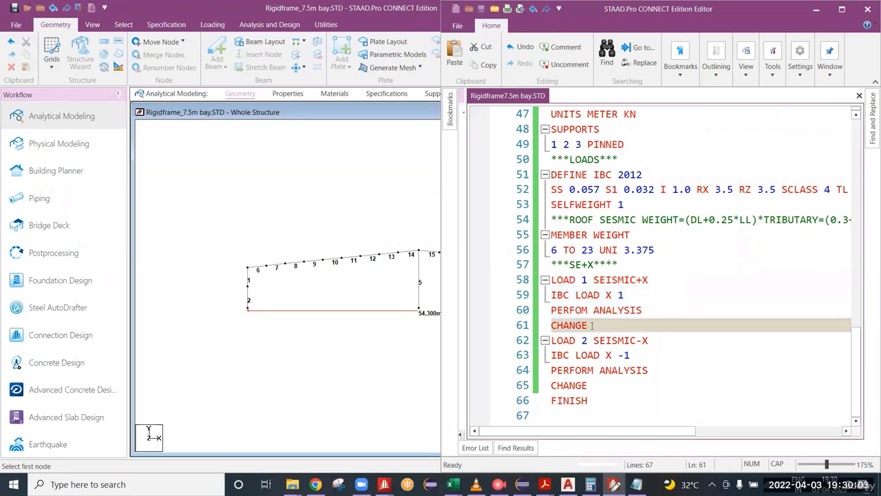
pyautogui.moveTo(599, 340); pyautogui.dragTo(644, 340)
pyautogui.click(632, 355)
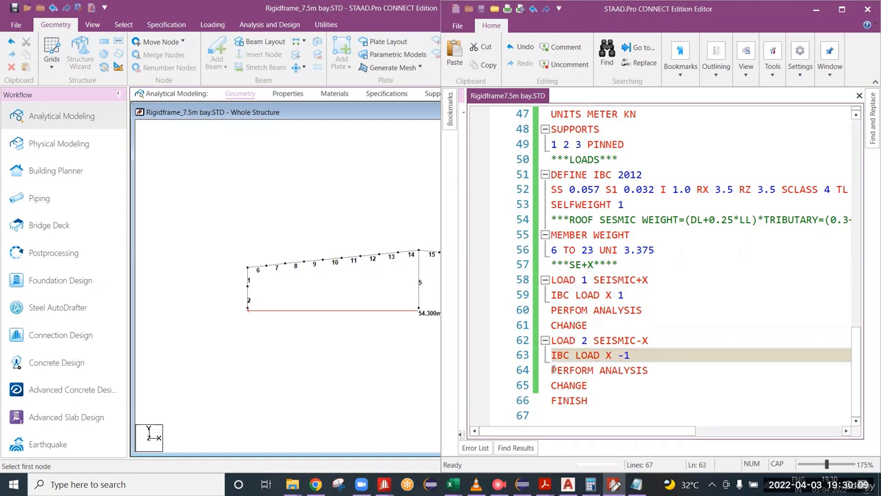
pyautogui.moveTo(553, 369); pyautogui.dragTo(647, 370)
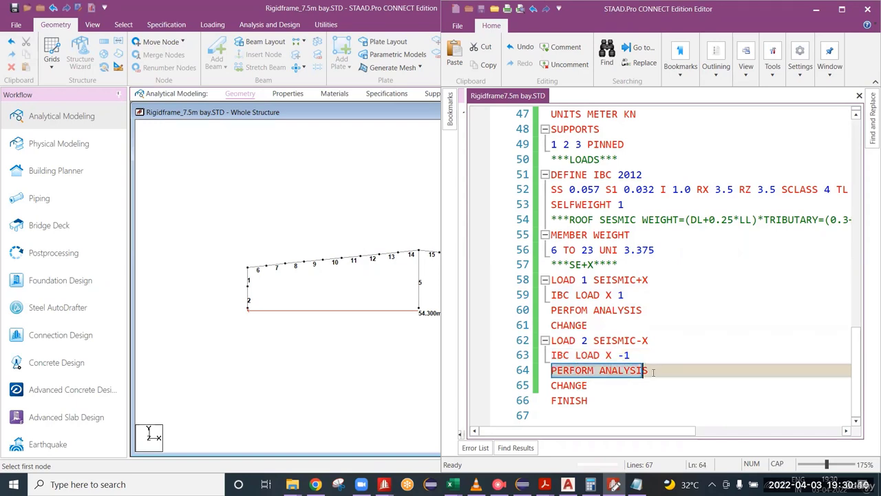
pyautogui.keyDown('shift'); pyautogui.click(590, 386); pyautogui.keyUp('shift')
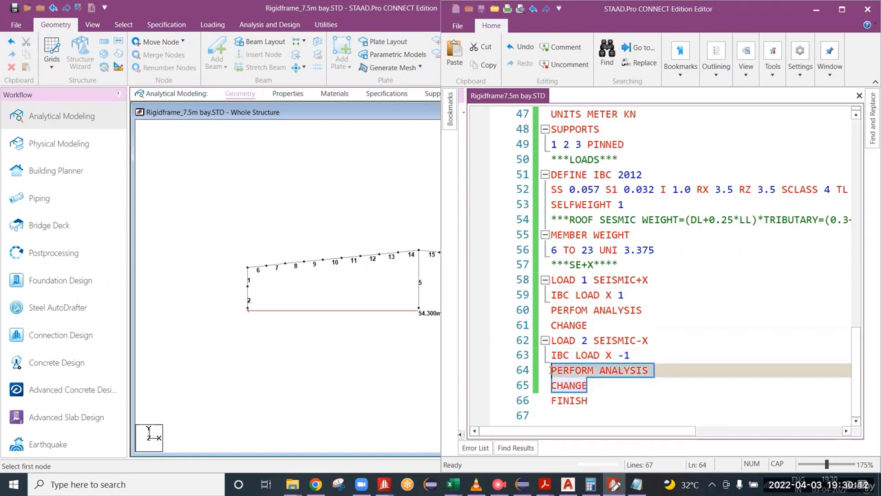
# Step: Insert an empty line 66 between the last CHANGE command and FINISH
pyautogui.click(593, 392)
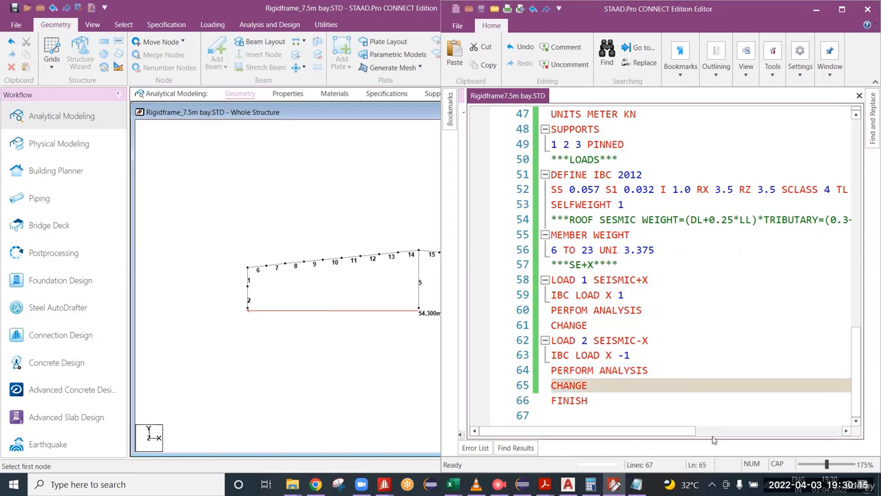
pyautogui.press('Return')
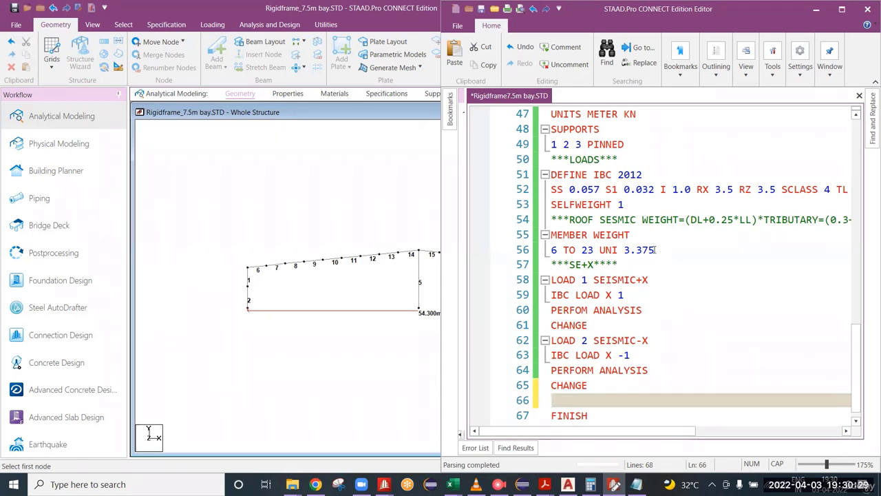
# Step: Examine the uniform member weight assigned to members 6 to 23 on line 56
pyautogui.moveTo(655, 250); pyautogui.dragTo(624, 250)
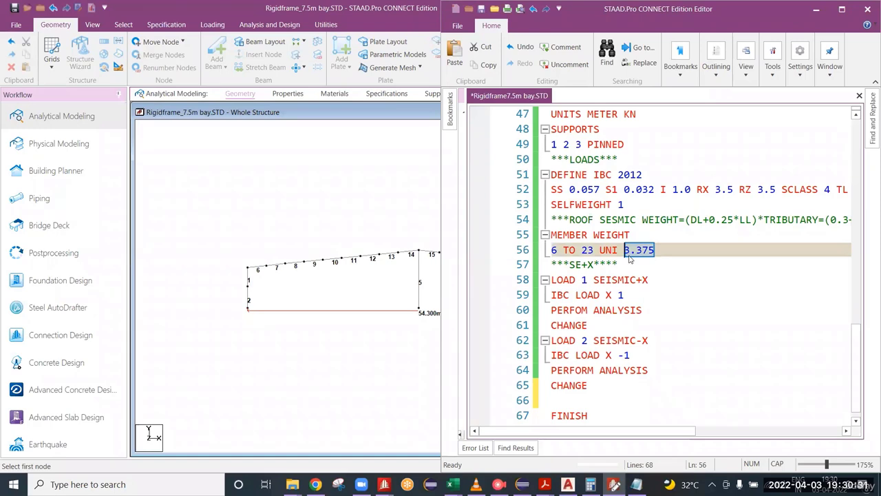
pyautogui.doubleClick(603, 250)
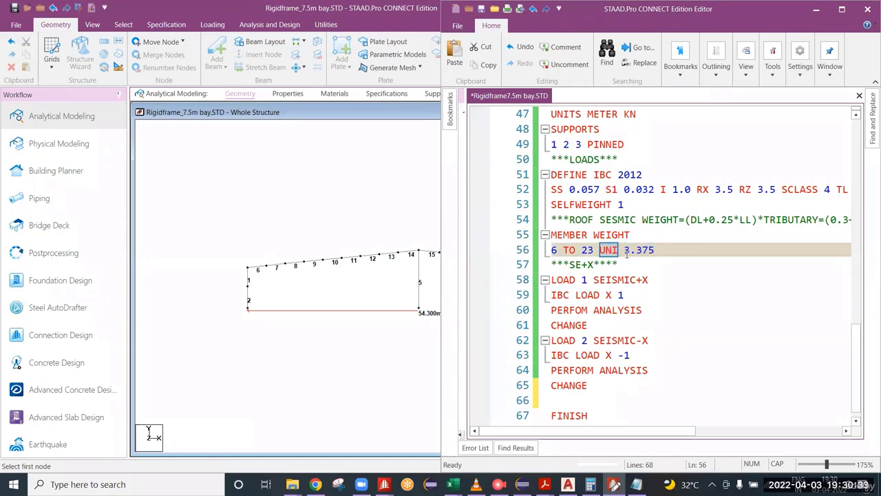
pyautogui.moveTo(624, 250)
pyautogui.mouseDown()
pyautogui.moveTo(655, 250)
pyautogui.moveTo(661, 269)
pyautogui.moveTo(625, 251)
pyautogui.mouseUp()
pyautogui.click(656, 251)
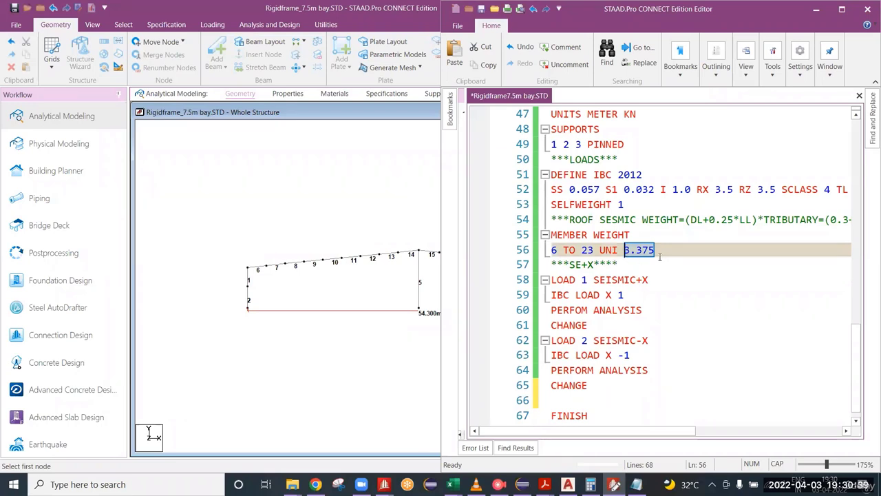
pyautogui.moveTo(655, 250); pyautogui.dragTo(624, 251)
pyautogui.scroll(-1, 259, 270)
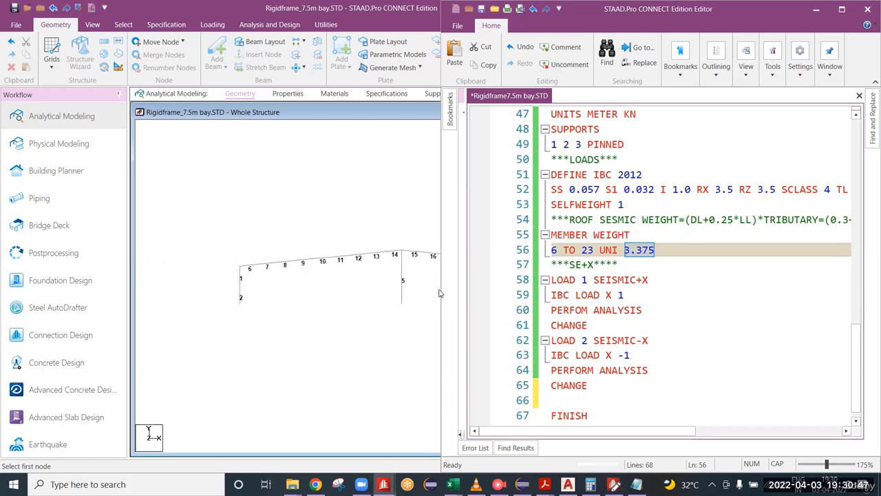
# Step: Compare the direction and factor of the IBC loads on lines 59 and 63 for the two seismic load cases
pyautogui.click(626, 296)
pyautogui.moveTo(550, 296); pyautogui.dragTo(582, 296)
pyautogui.doubleClick(610, 296)
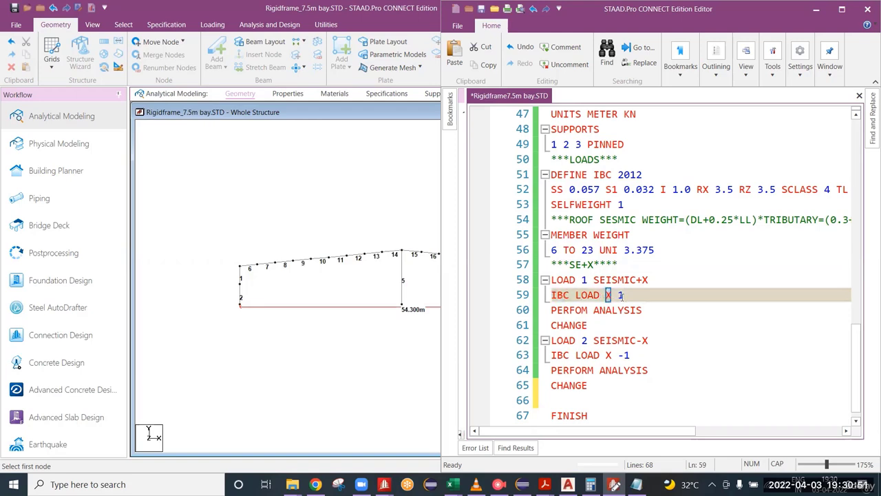
pyautogui.doubleClick(621, 298)
pyautogui.doubleClick(609, 354)
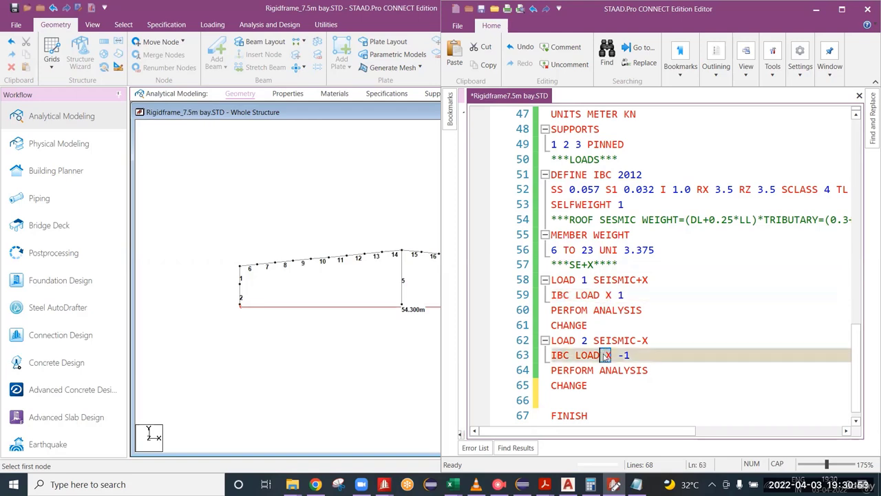
pyautogui.doubleClick(626, 354)
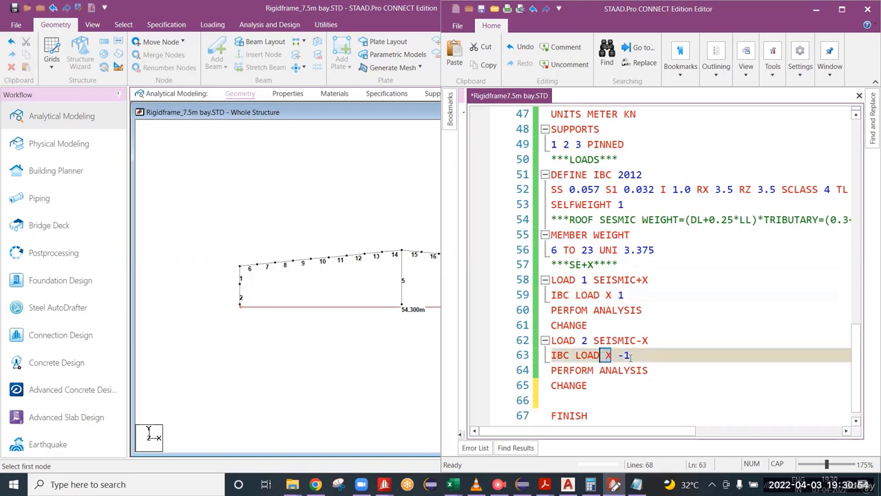
pyautogui.click(621, 297)
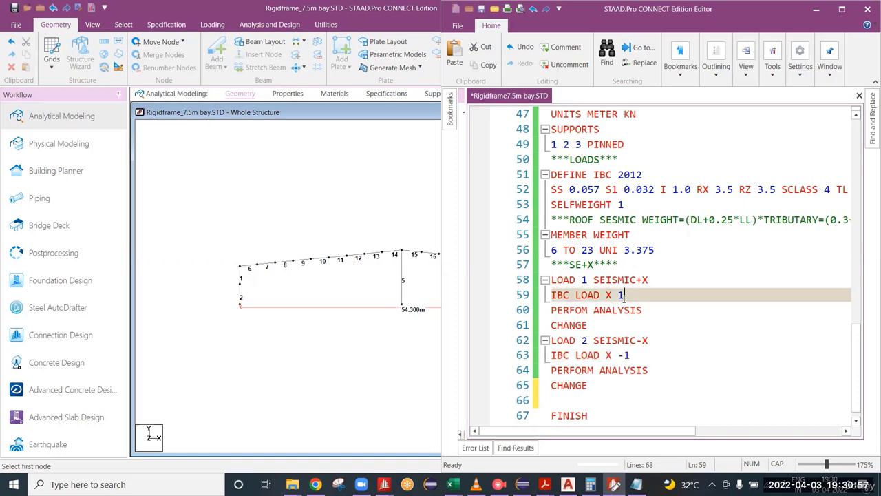
pyautogui.moveTo(623, 296); pyautogui.dragTo(561, 296)
pyautogui.moveTo(627, 354); pyautogui.dragTo(556, 354)
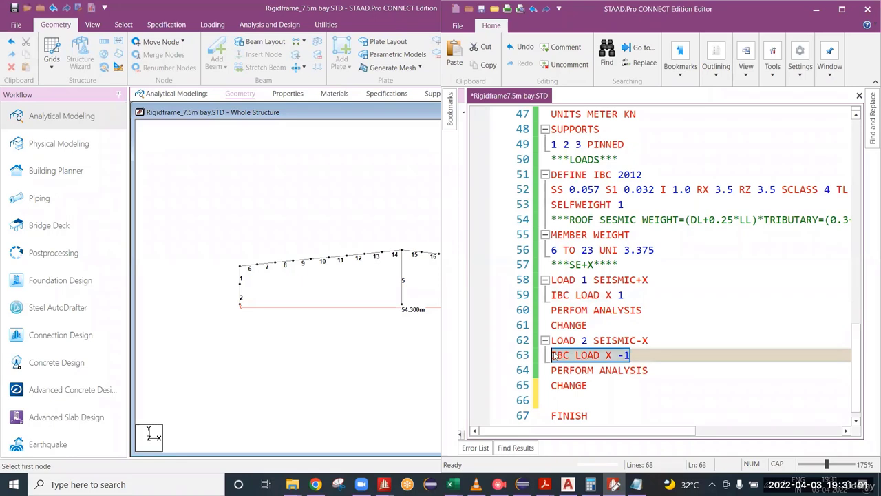
pyautogui.rightClick(557, 353)
pyautogui.click(659, 356)
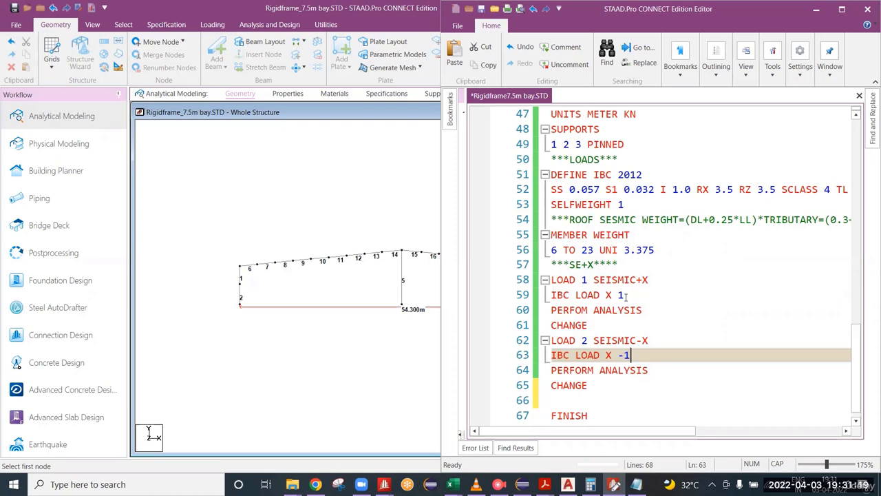
# Step: Review the seismic load case blocks on lines 58 to 65 and the TL parameter ending the IBC 2012 definition on line 52
pyautogui.moveTo(625, 295); pyautogui.dragTo(543, 282)
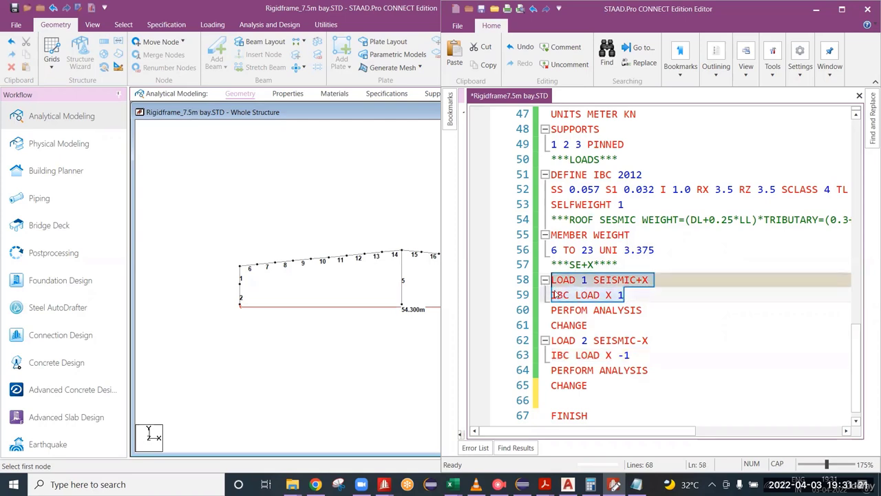
pyautogui.click(626, 296)
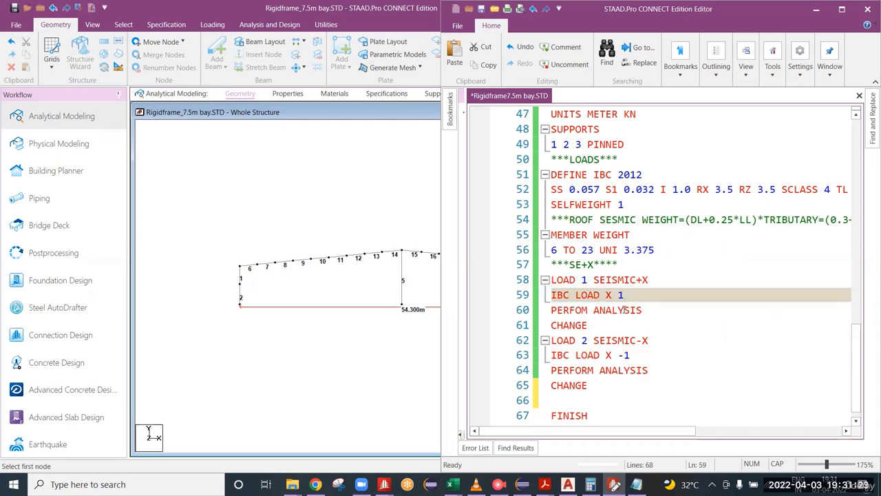
pyautogui.moveTo(589, 327); pyautogui.dragTo(551, 325)
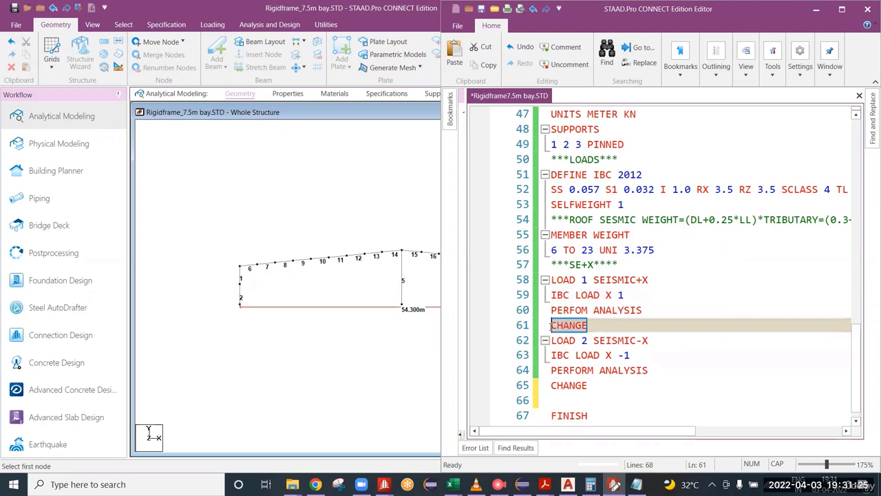
pyautogui.doubleClick(583, 340)
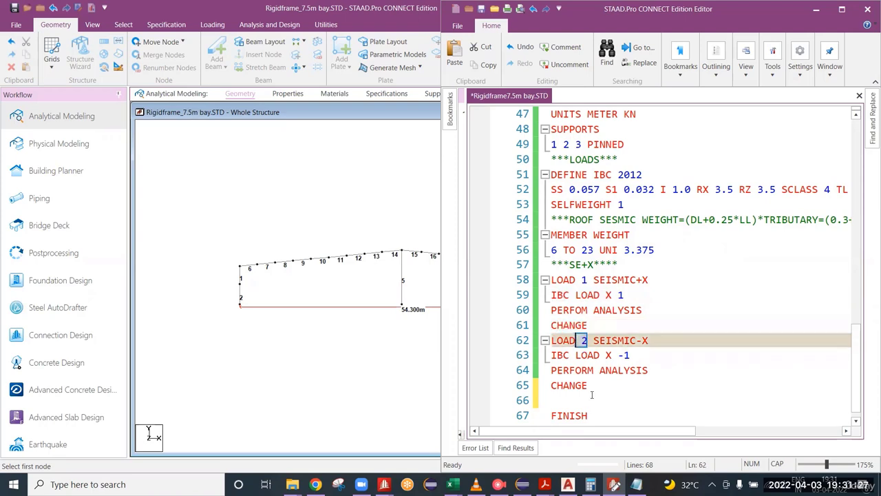
pyautogui.moveTo(590, 385); pyautogui.dragTo(543, 284)
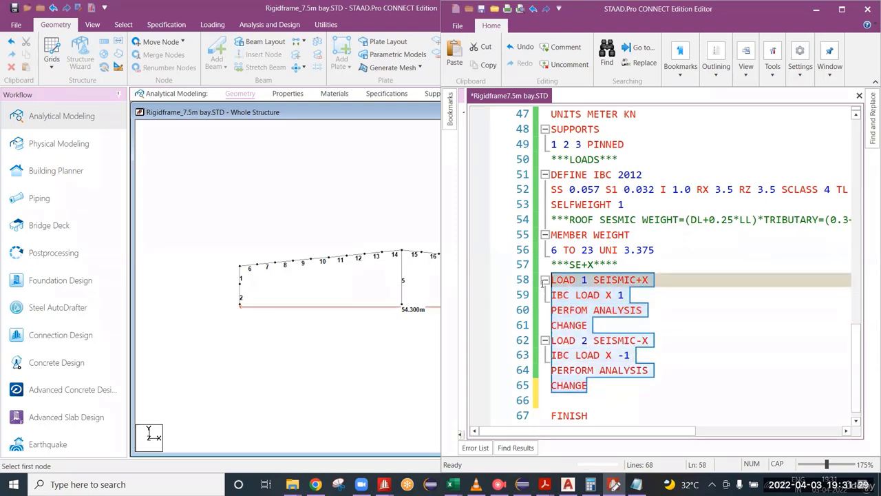
pyautogui.click(605, 385)
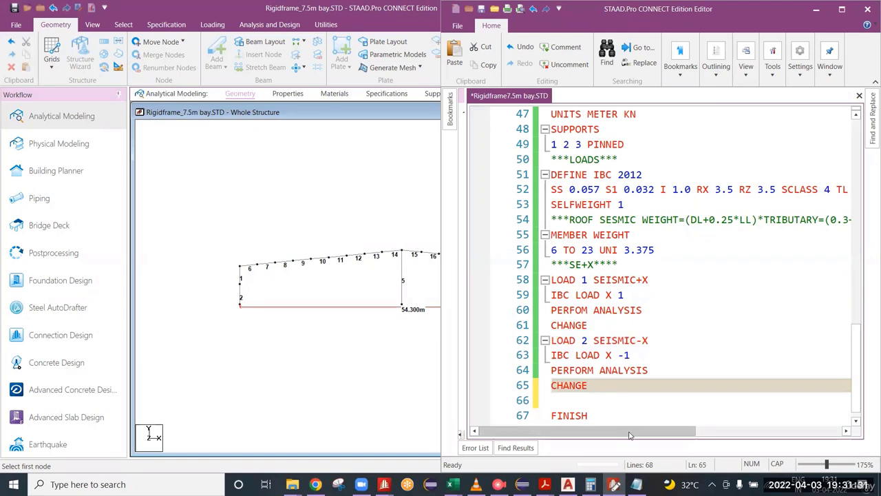
pyautogui.moveTo(629, 433); pyautogui.dragTo(705, 435)
pyautogui.moveTo(770, 190); pyautogui.dragTo(739, 190)
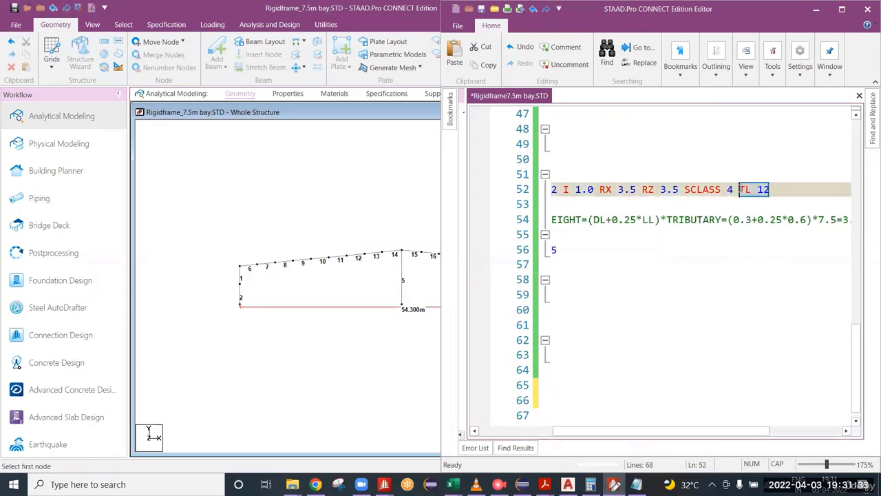
pyautogui.moveTo(705, 435); pyautogui.dragTo(623, 435)
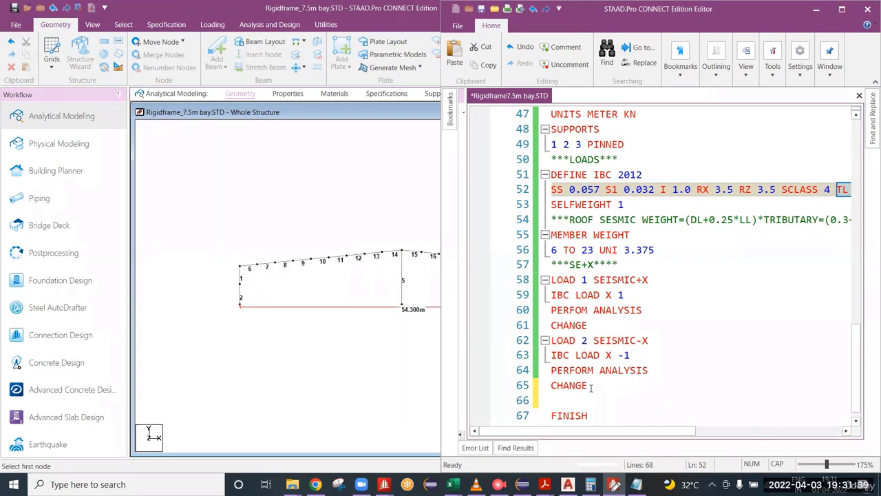
# Step: Check that each seismic load case is followed by its own analysis and CHANGE commands on lines 60, 61, 64 and 65
pyautogui.moveTo(587, 386); pyautogui.dragTo(552, 280)
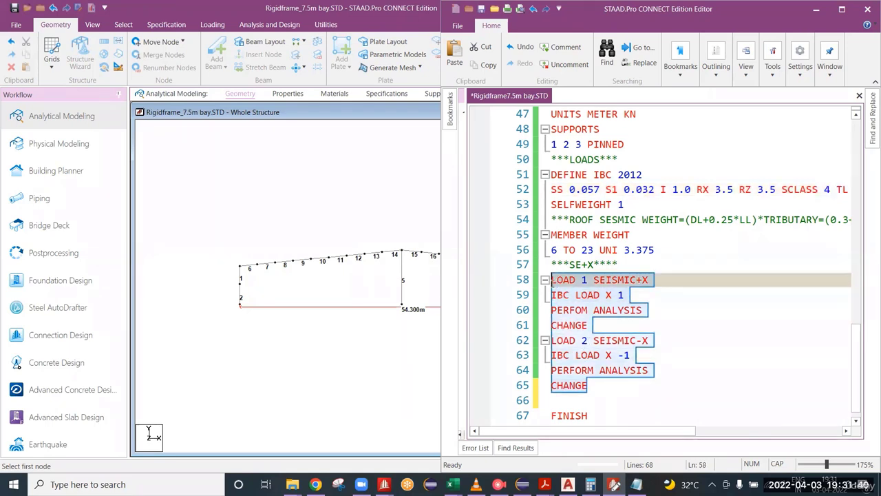
pyautogui.click(608, 377)
pyautogui.moveTo(588, 325); pyautogui.dragTo(550, 321)
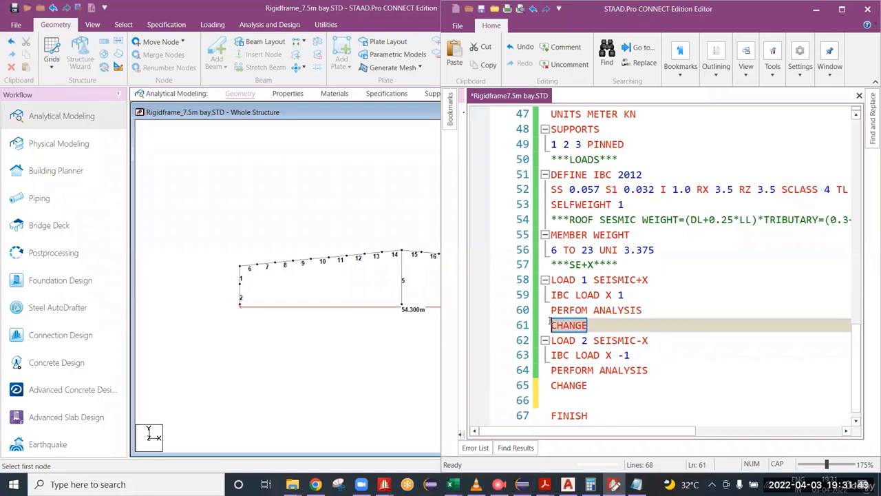
pyautogui.moveTo(587, 384); pyautogui.dragTo(539, 382)
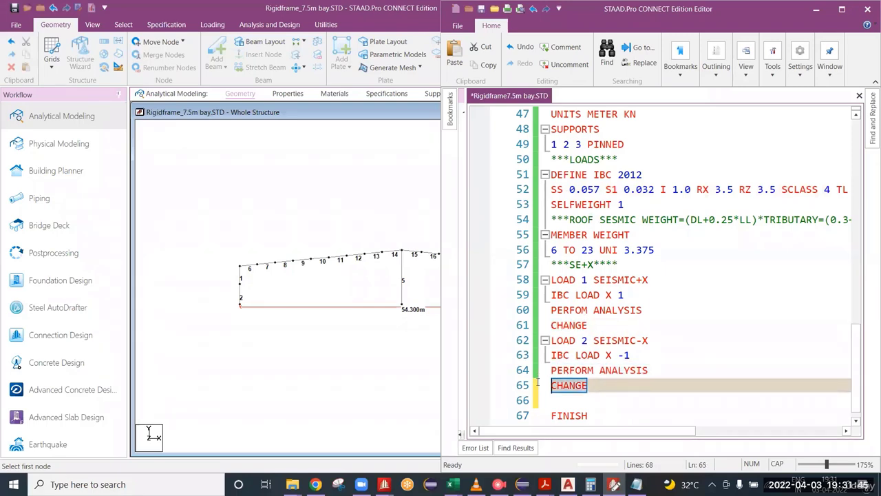
pyautogui.click(569, 400)
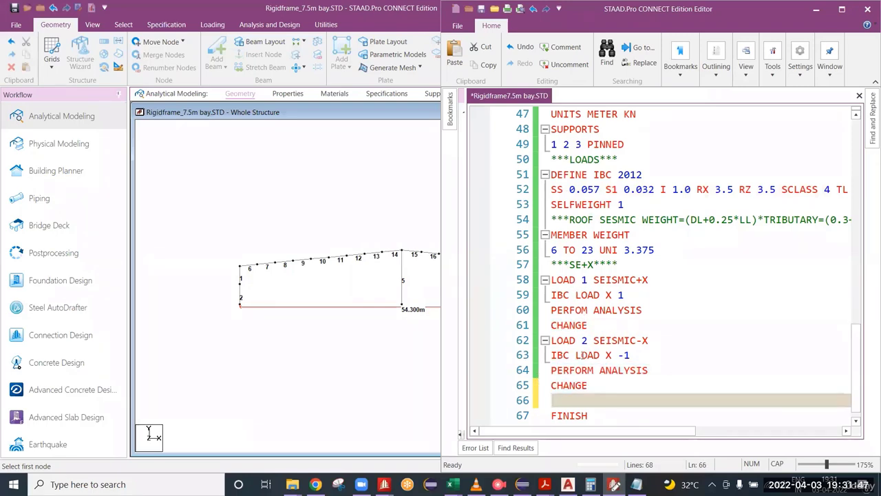
pyautogui.click(575, 280)
pyautogui.click(582, 357)
pyautogui.click(589, 280)
pyautogui.click(593, 369)
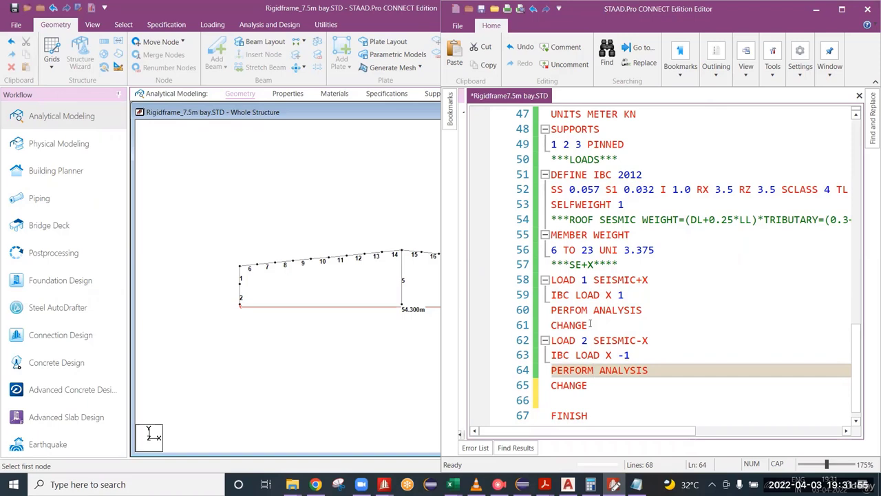
pyautogui.moveTo(590, 324); pyautogui.dragTo(547, 310)
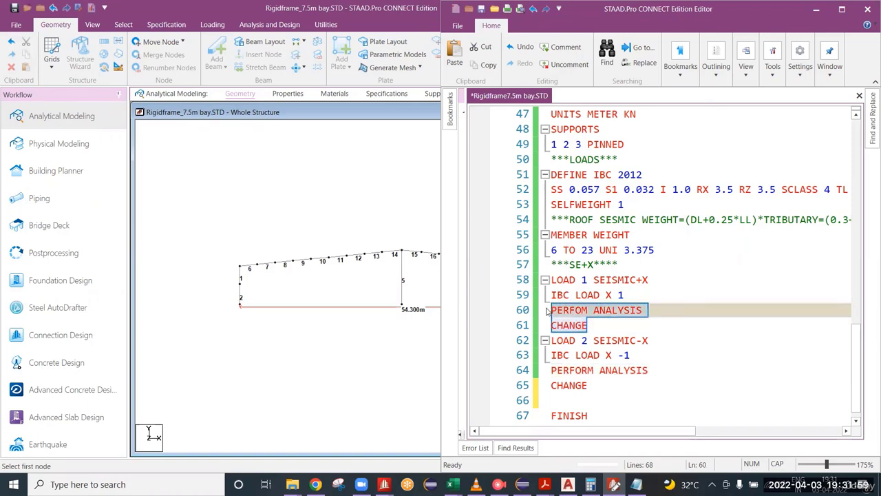
pyautogui.click(591, 324)
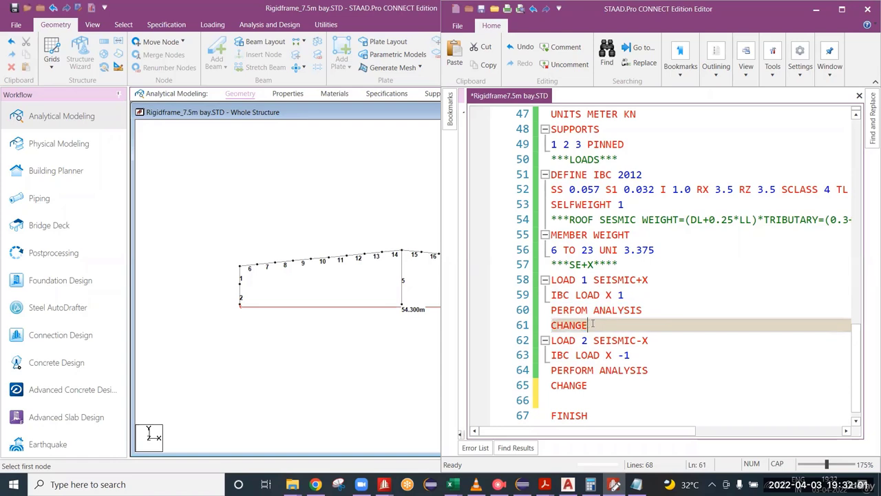
pyautogui.moveTo(552, 310); pyautogui.dragTo(571, 340)
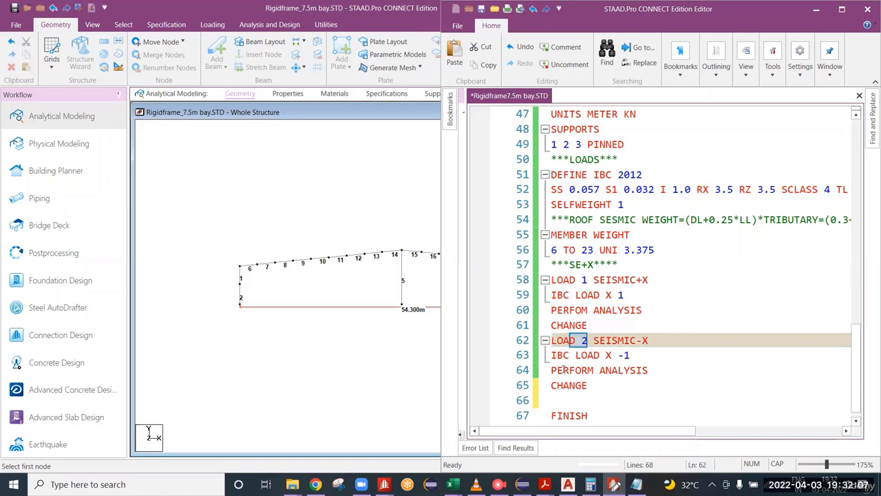
# Step: Review the SEISMIC+X and SEISMIC-X load cases, comparing their IBC LOAD, analysis and CHANGE commands
pyautogui.click(619, 370)
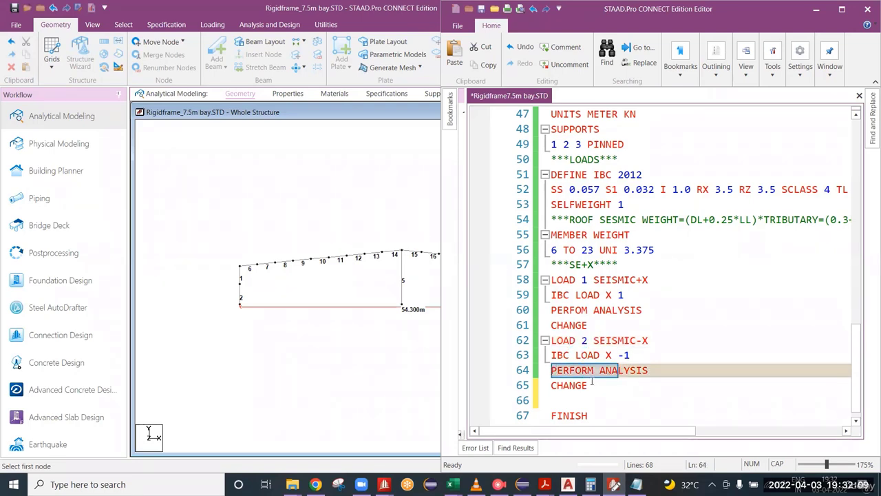
pyautogui.click(591, 383)
pyautogui.moveTo(570, 386); pyautogui.dragTo(551, 385)
pyautogui.rightClick(552, 383)
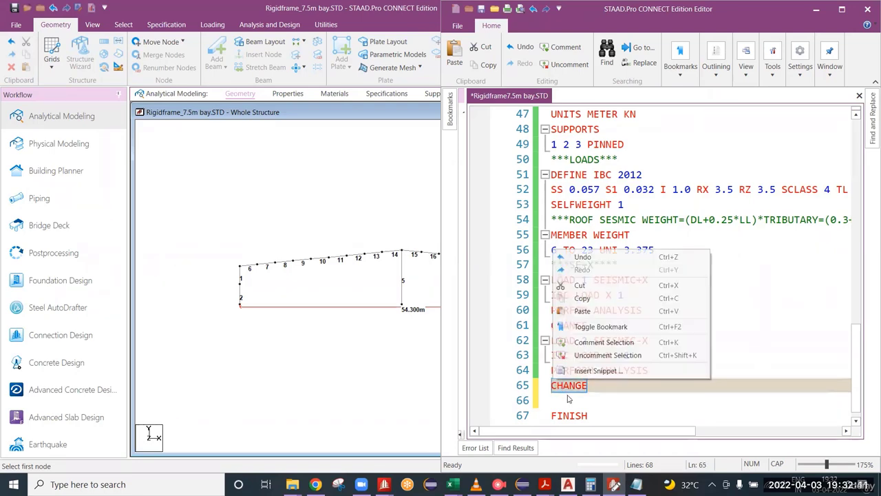
pyautogui.click(576, 399)
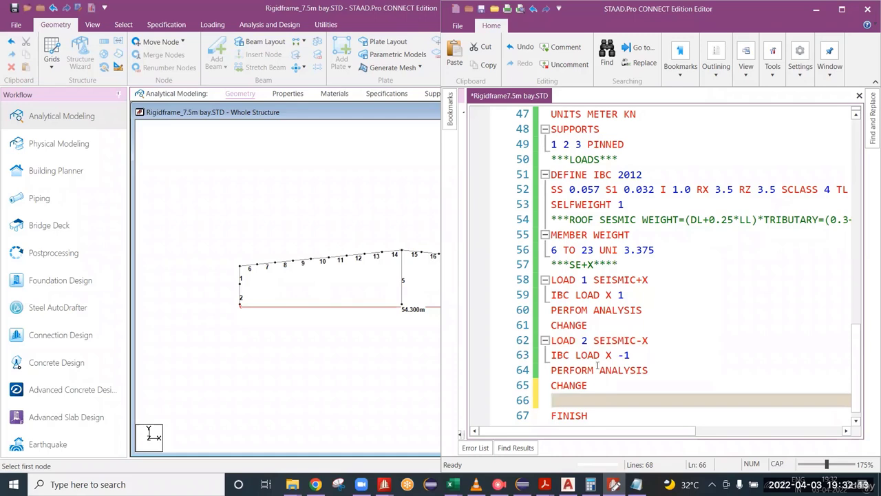
pyautogui.scroll(-1, 596, 331)
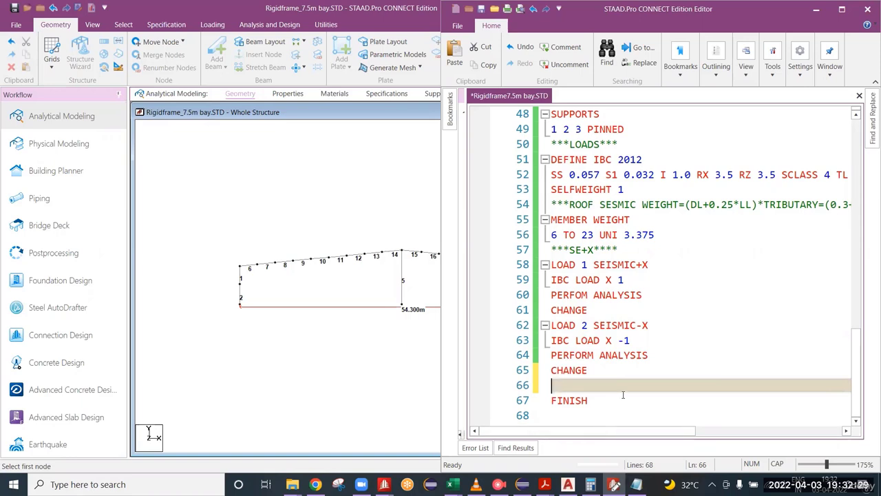
pyautogui.moveTo(590, 310); pyautogui.dragTo(551, 309)
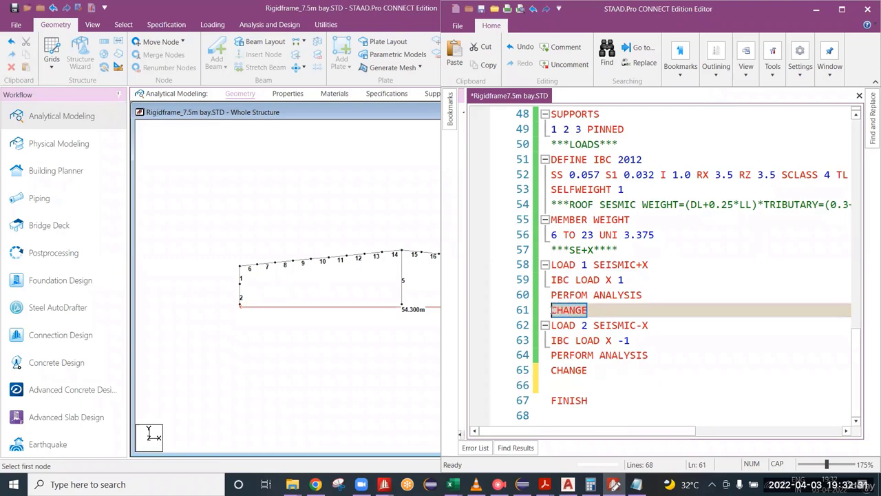
pyautogui.click(589, 267)
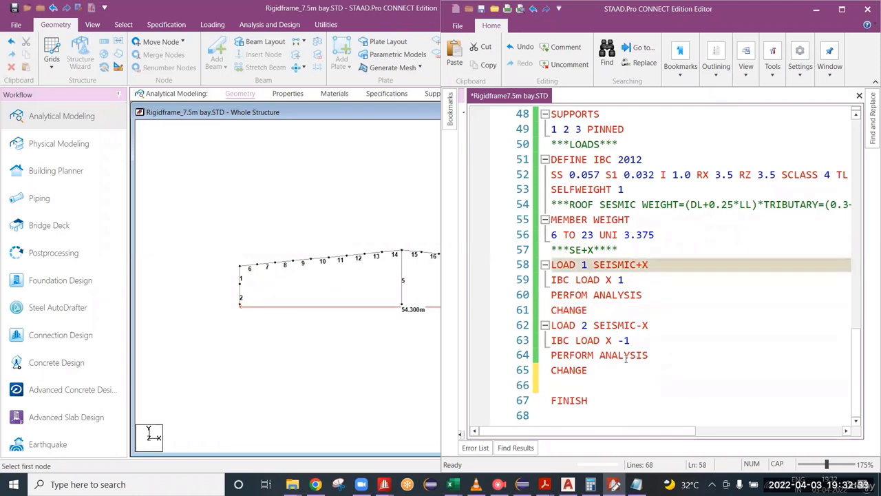
pyautogui.moveTo(642, 355); pyautogui.dragTo(551, 325)
pyautogui.moveTo(599, 296); pyautogui.dragTo(549, 281)
pyautogui.click(589, 163)
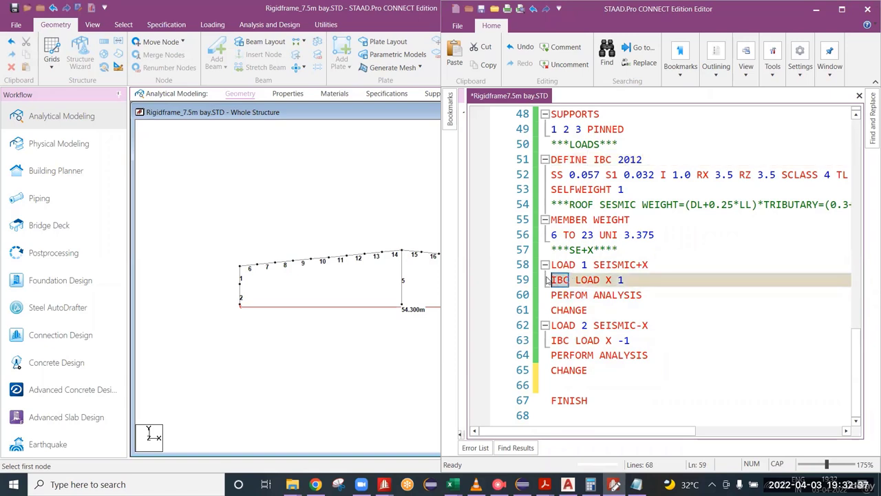
pyautogui.moveTo(600, 340); pyautogui.dragTo(548, 333)
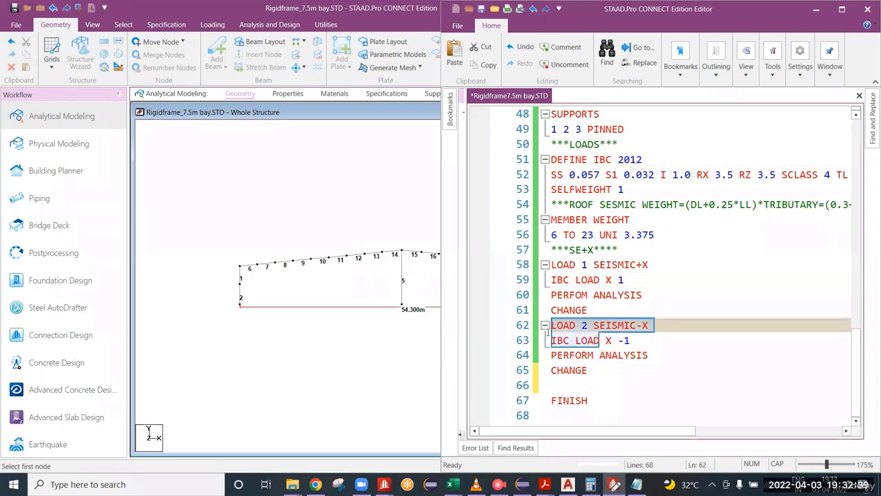
pyautogui.click(598, 310)
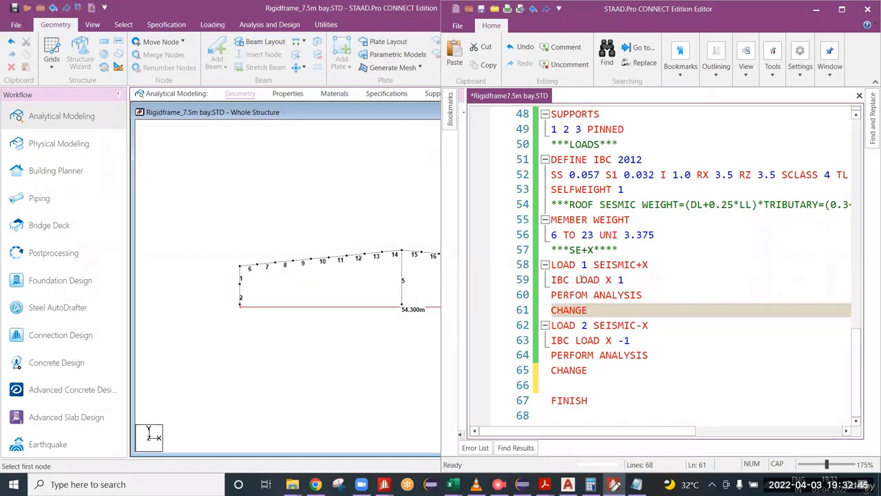
pyautogui.moveTo(644, 295); pyautogui.dragTo(539, 280)
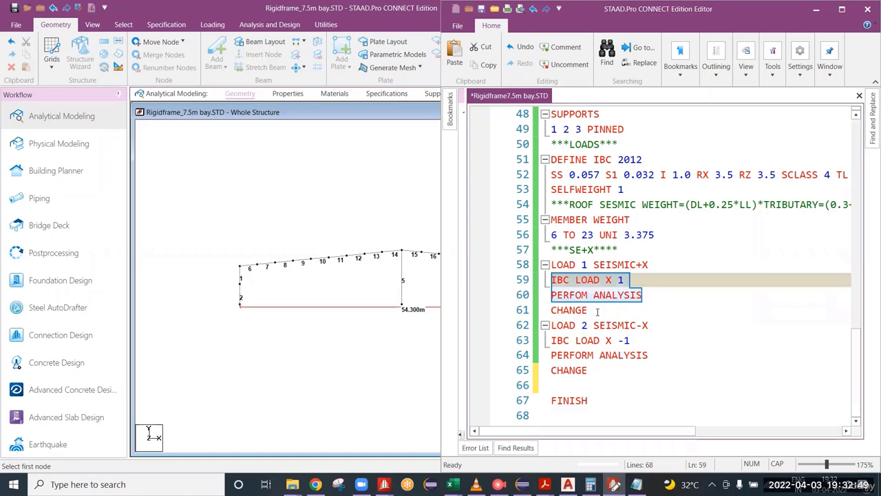
pyautogui.click(641, 295)
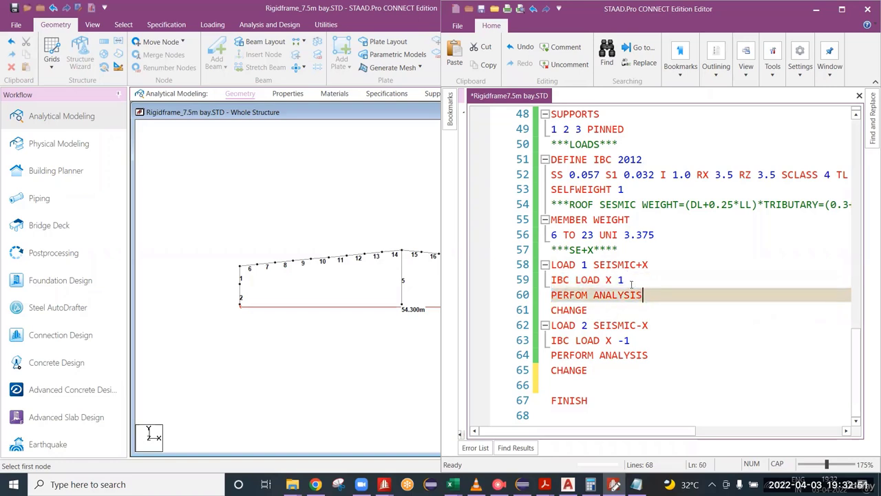
pyautogui.click(621, 280)
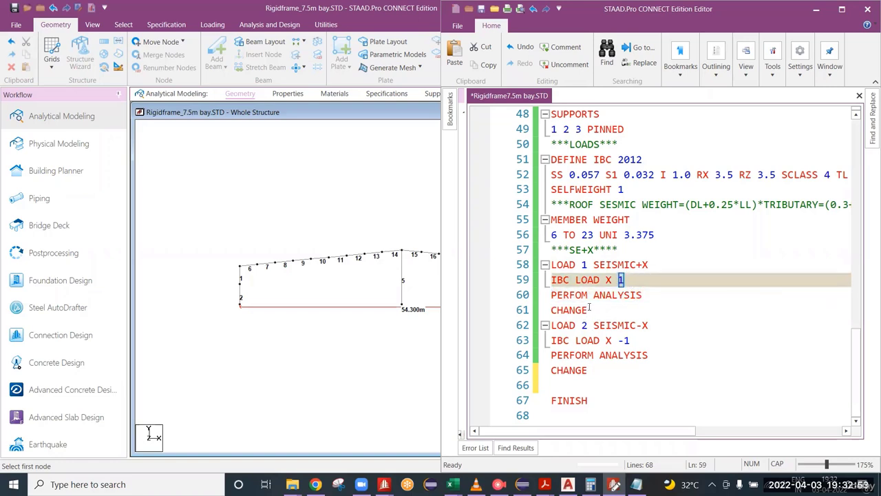
pyautogui.moveTo(588, 310); pyautogui.dragTo(551, 311)
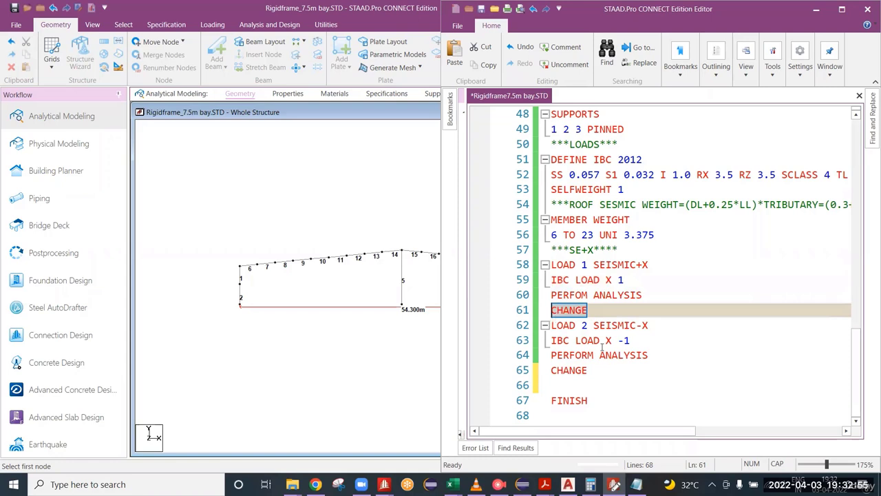
pyautogui.click(589, 311)
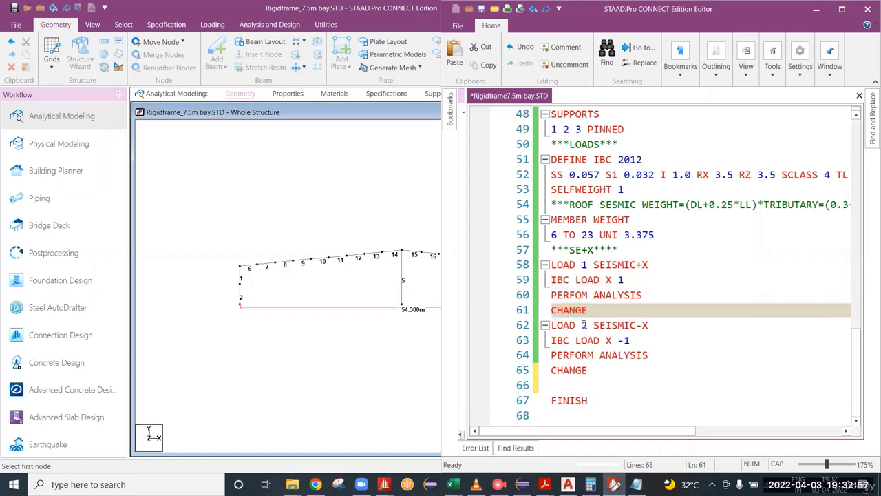
pyautogui.moveTo(551, 325); pyautogui.dragTo(642, 348)
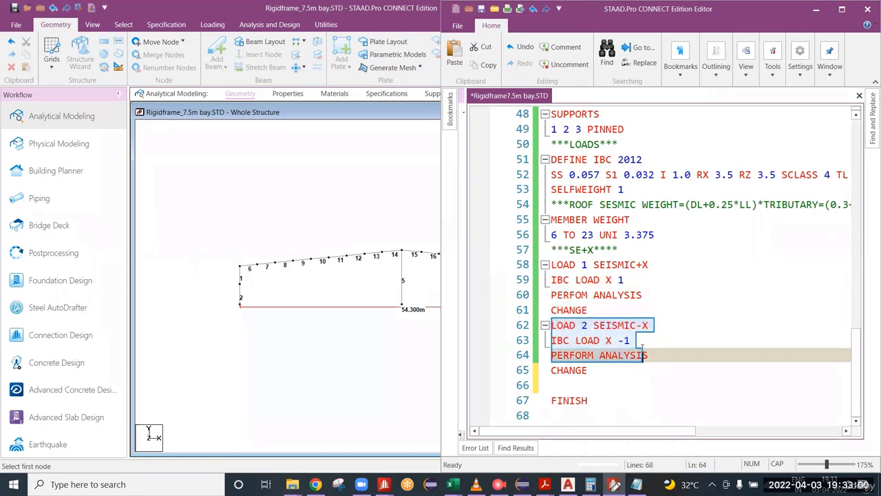
pyautogui.click(602, 370)
pyautogui.click(575, 386)
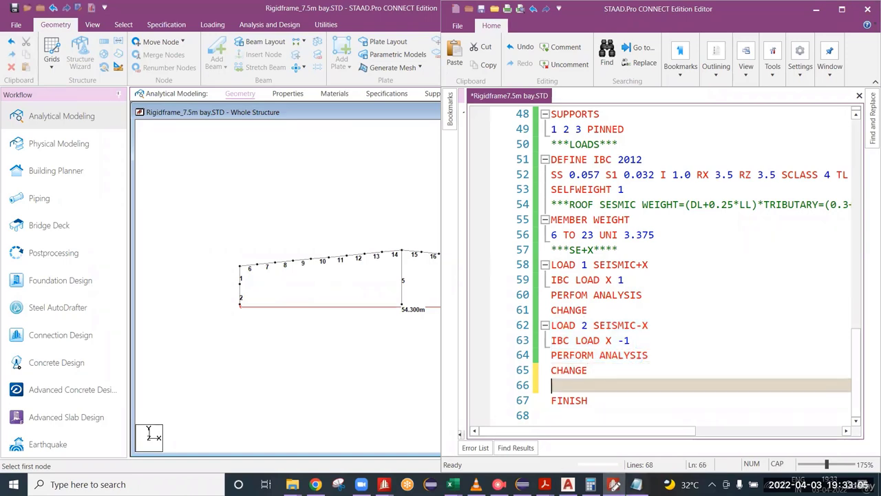
# Step: Switch to the Notepad load list and check the seismic entries and the dead, live and collateral load entries
pyautogui.click(637, 484)
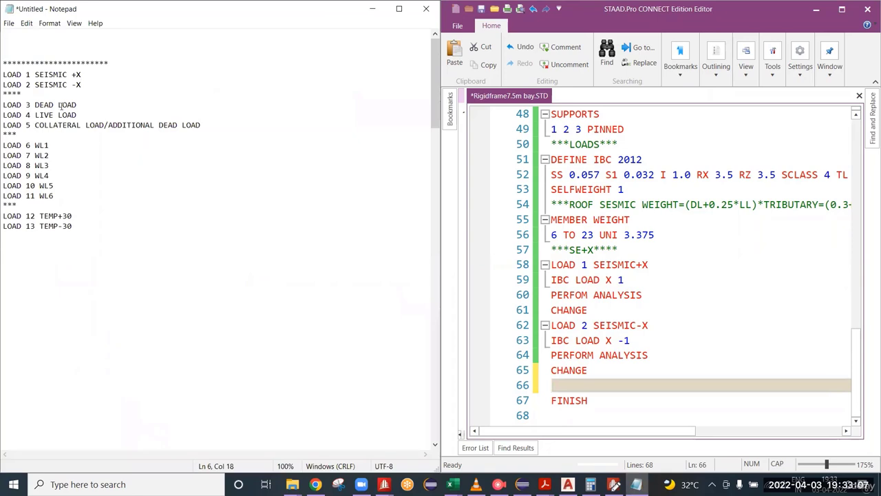
pyautogui.moveTo(92, 85); pyautogui.dragTo(3, 75)
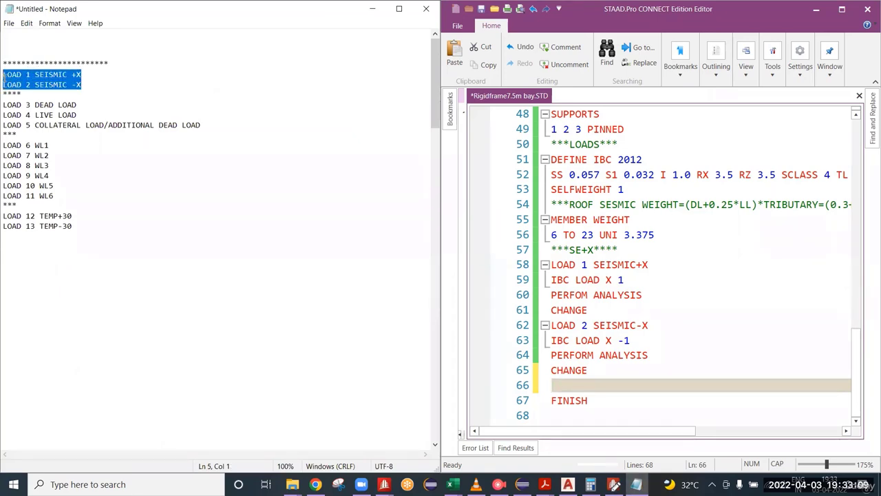
pyautogui.click(30, 96)
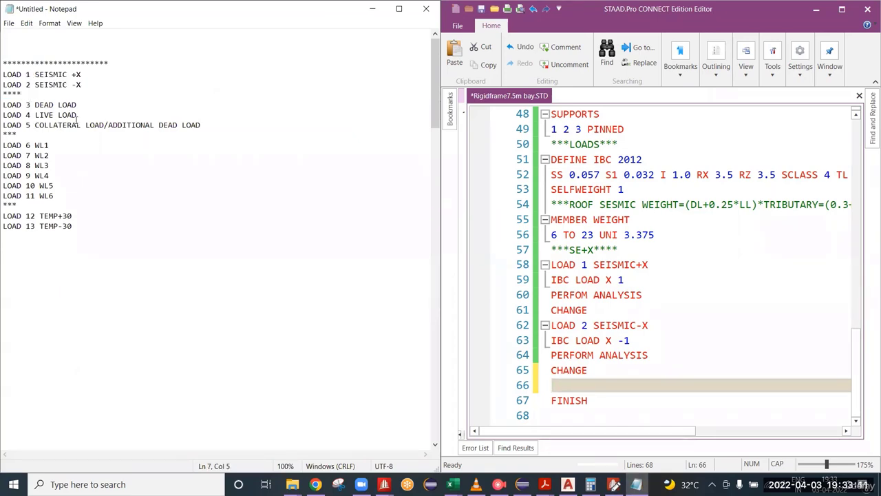
pyautogui.moveTo(209, 124); pyautogui.dragTo(3, 104)
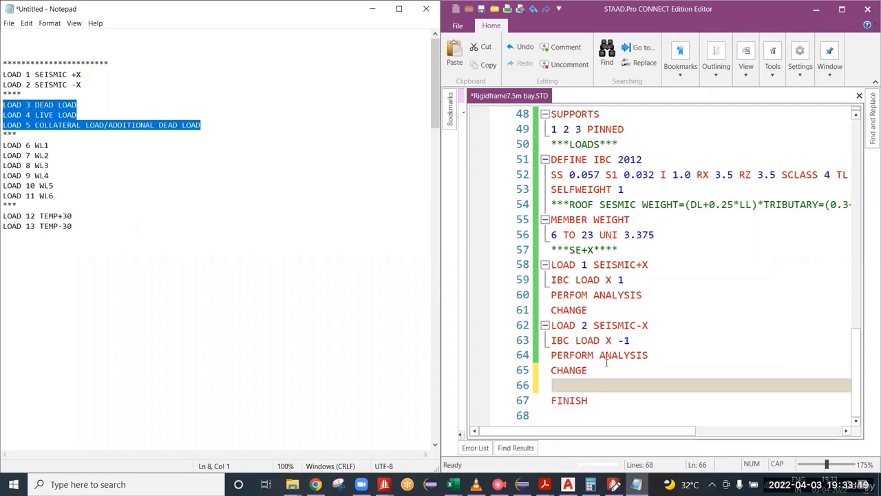
# Step: In the STAAD editor, add the comment line ***DEAD LOAD*** after the last CHANGE command and start a new line, putting the Notepad list away
pyautogui.click(567, 385)
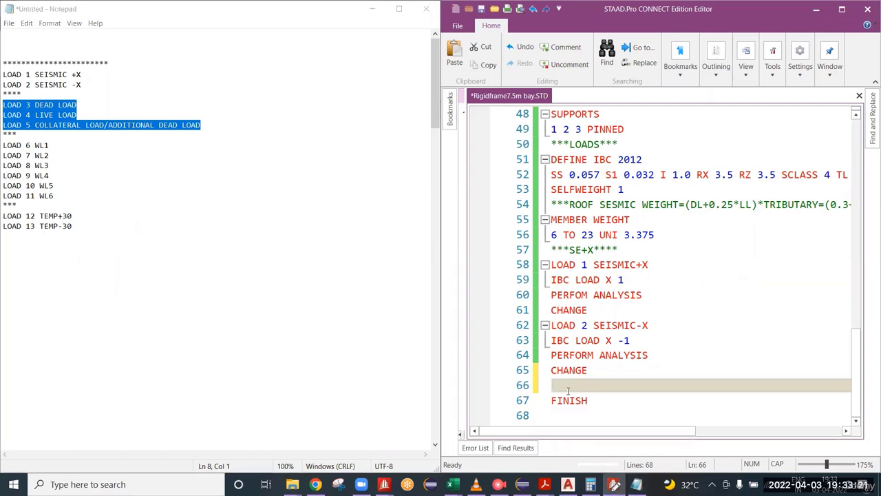
pyautogui.write('***')
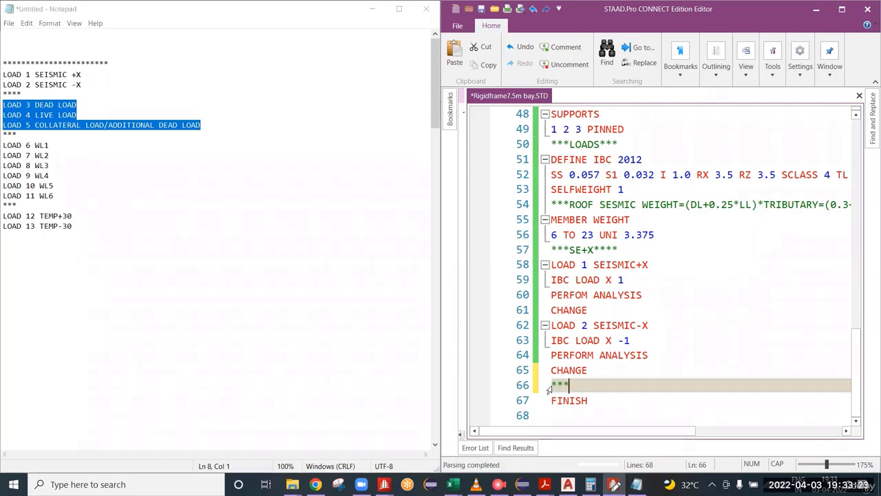
pyautogui.click(372, 8)
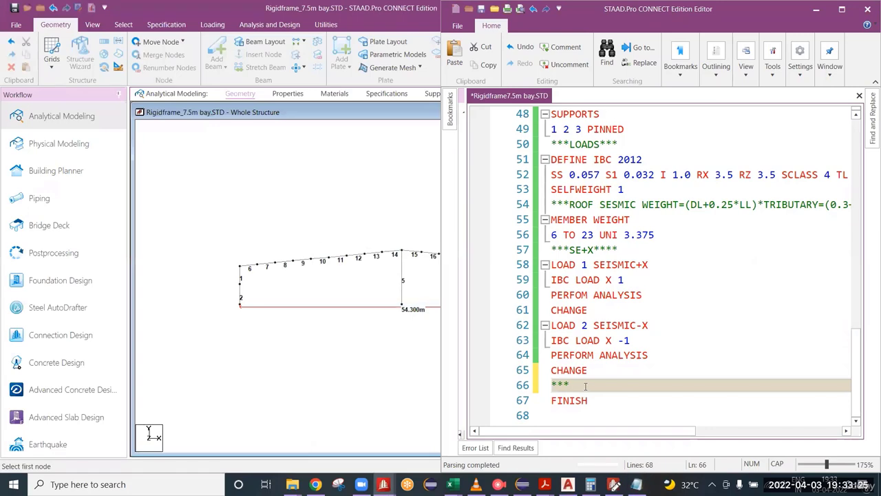
pyautogui.click(585, 387)
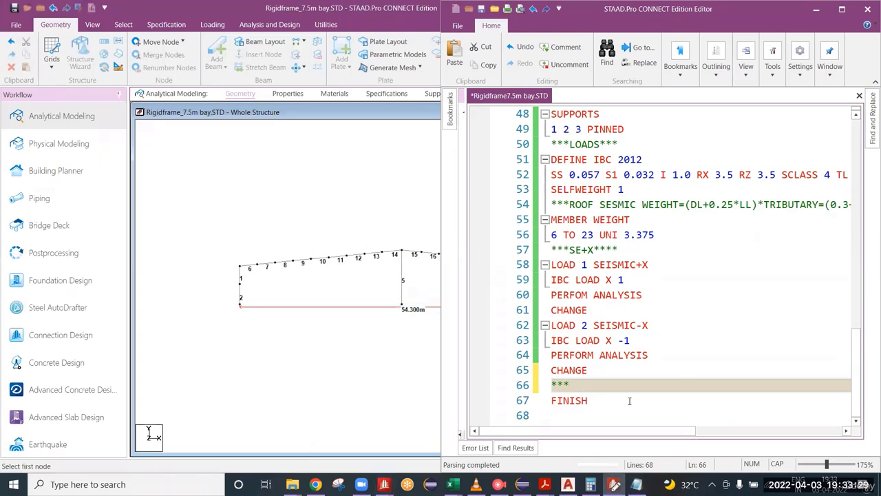
pyautogui.write('DE')
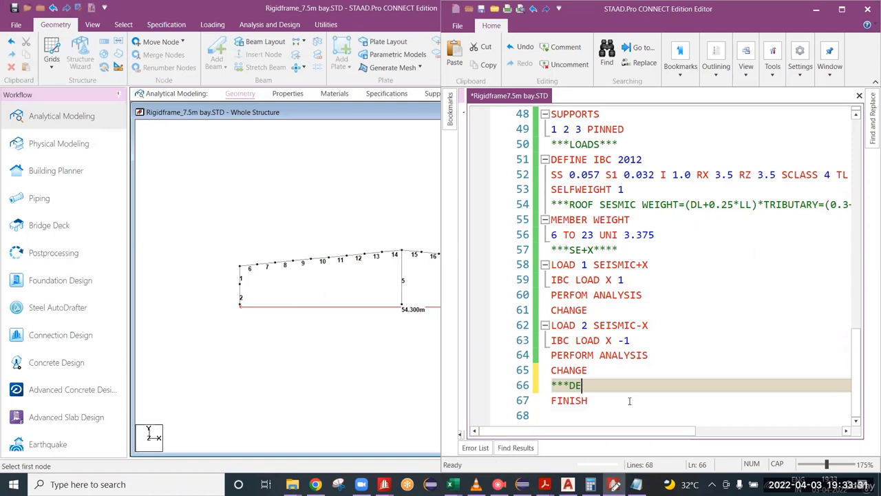
pyautogui.write('AD LOAD***')
pyautogui.press('Return')
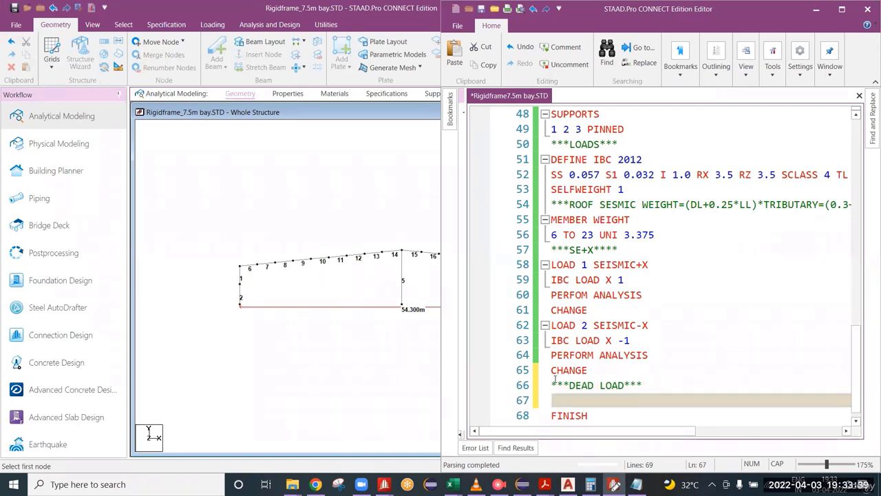
# Step: Examine how asterisks mark the DEAD LOAD and roof seismic weight lines as comments
pyautogui.moveTo(552, 385); pyautogui.dragTo(562, 385)
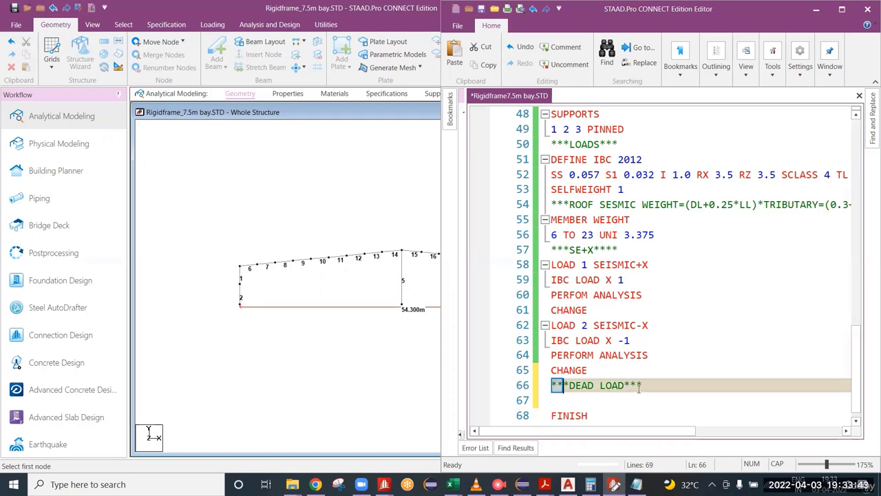
pyautogui.moveTo(643, 385); pyautogui.dragTo(550, 386)
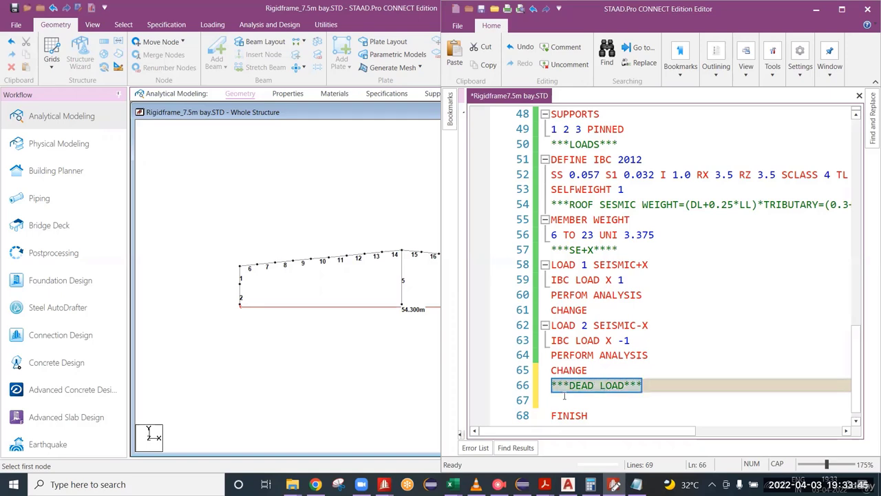
pyautogui.click(564, 398)
pyautogui.scroll(-1, 608, 369)
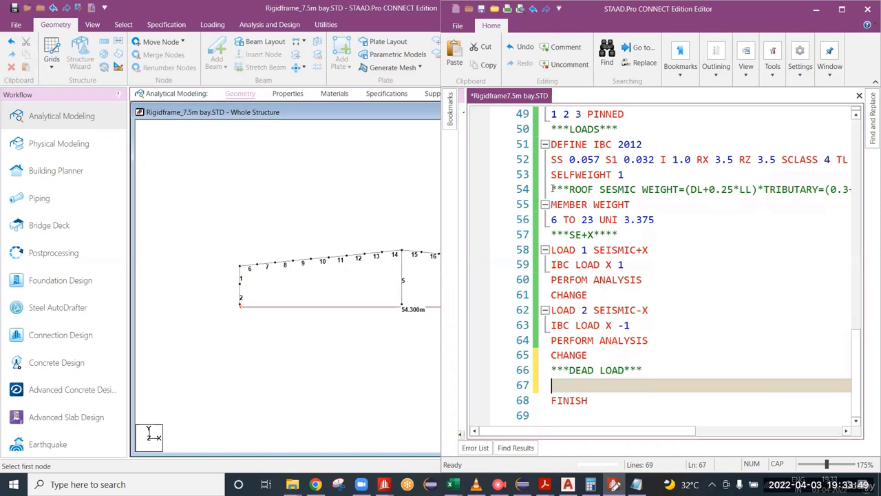
pyautogui.moveTo(552, 188)
pyautogui.mouseDown()
pyautogui.moveTo(570, 189)
pyautogui.moveTo(557, 188)
pyautogui.mouseUp()
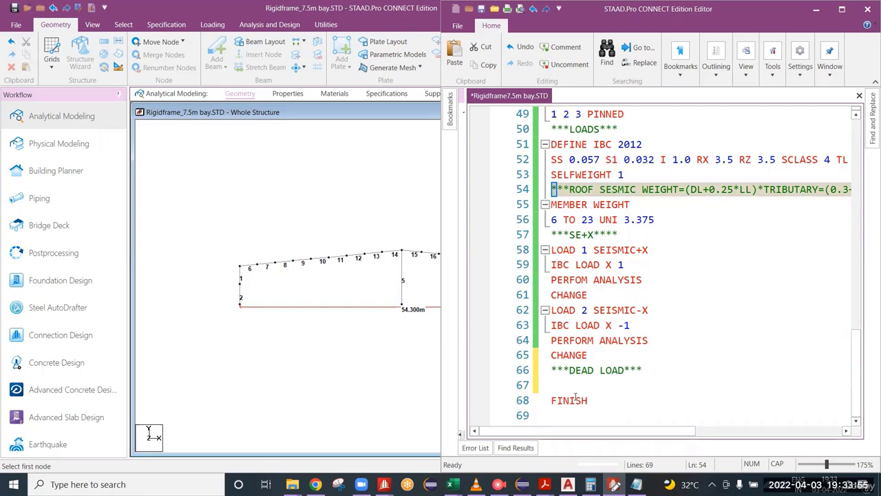
pyautogui.click(564, 370)
pyautogui.hotkey('shift', 'End')
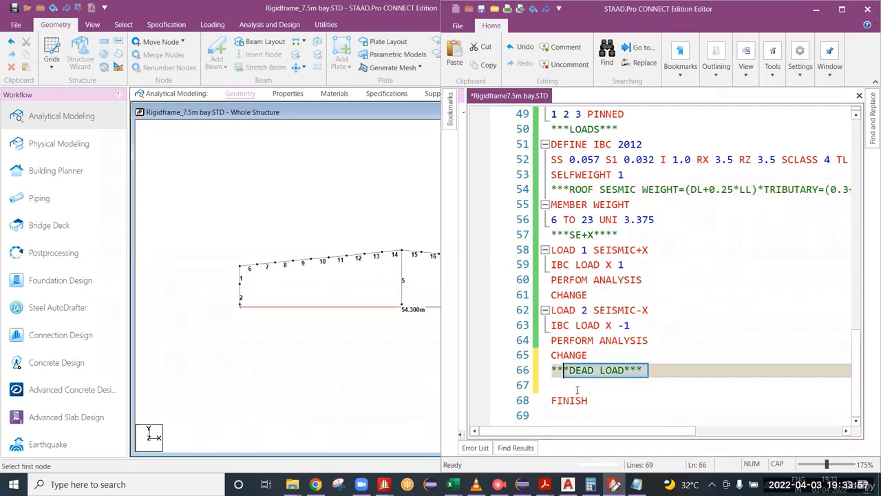
# Step: Add the load case line LOAD 3 DL below the DEAD LOAD comment and start a new line
pyautogui.press('Down')
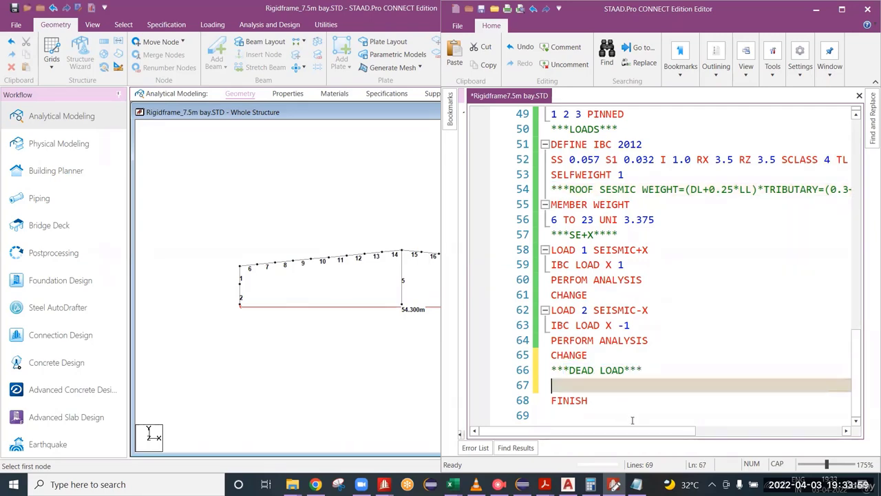
pyautogui.write('LOAD')
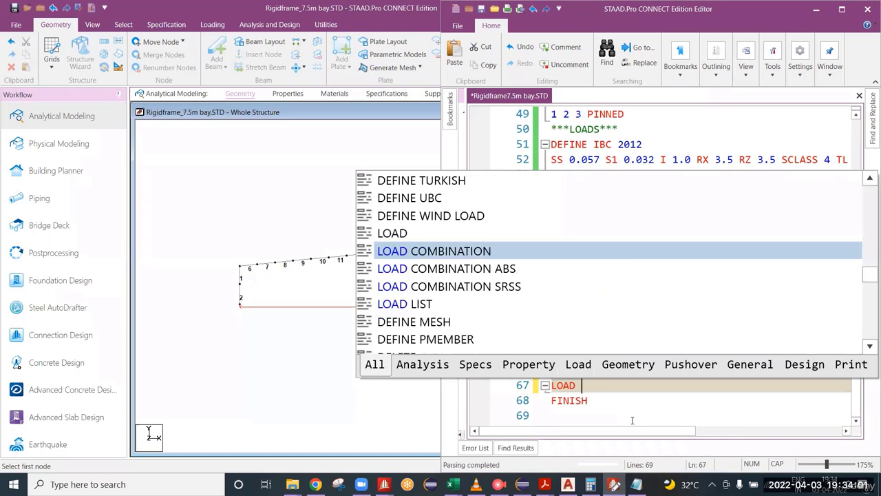
pyautogui.press('Escape')
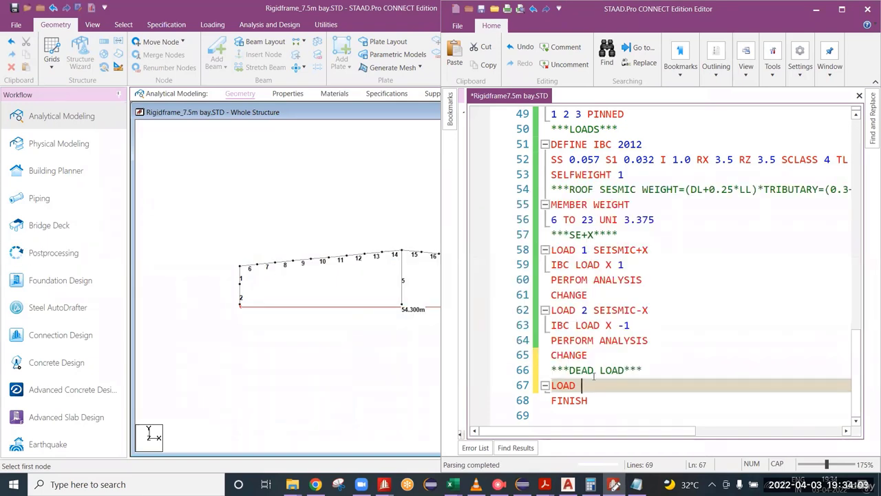
pyautogui.write('3 DEAD LAO')
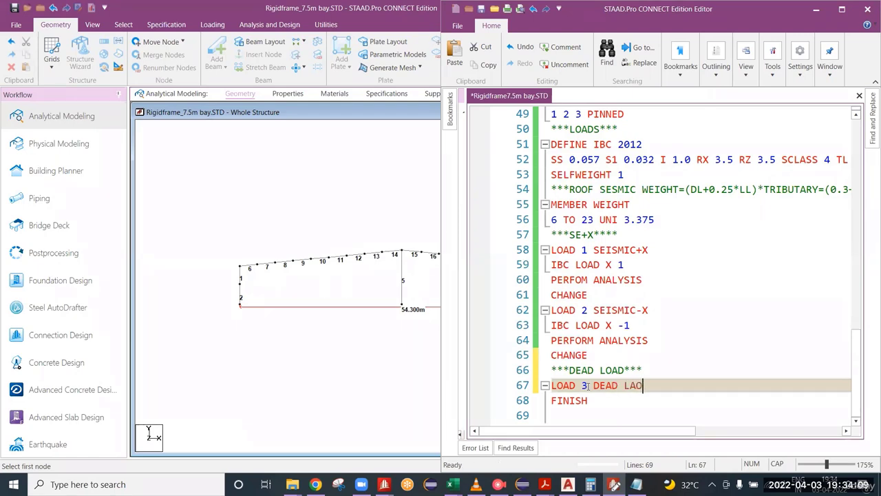
pyautogui.press('BackSpace')
pyautogui.write('OAL')
pyautogui.press('BackSpace')
pyautogui.press('BackSpace')
pyautogui.press('BackSpace')
pyautogui.press('BackSpace')
pyautogui.write('OAD')
pyautogui.press('BackSpace')
pyautogui.press('BackSpace')
pyautogui.press('BackSpace')
pyautogui.press('BackSpace')
pyautogui.press('BackSpace')
pyautogui.press('BackSpace')
pyautogui.press('BackSpace')
pyautogui.press('BackSpace')
pyautogui.write('L')
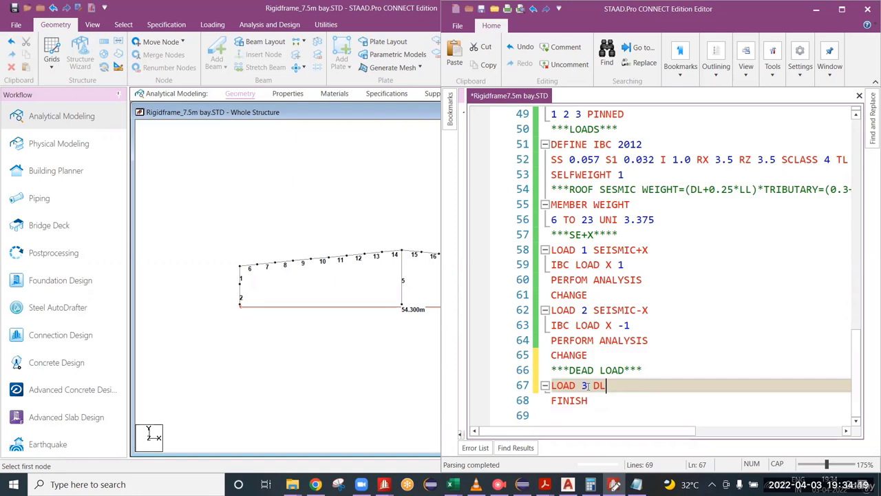
pyautogui.press('Return')
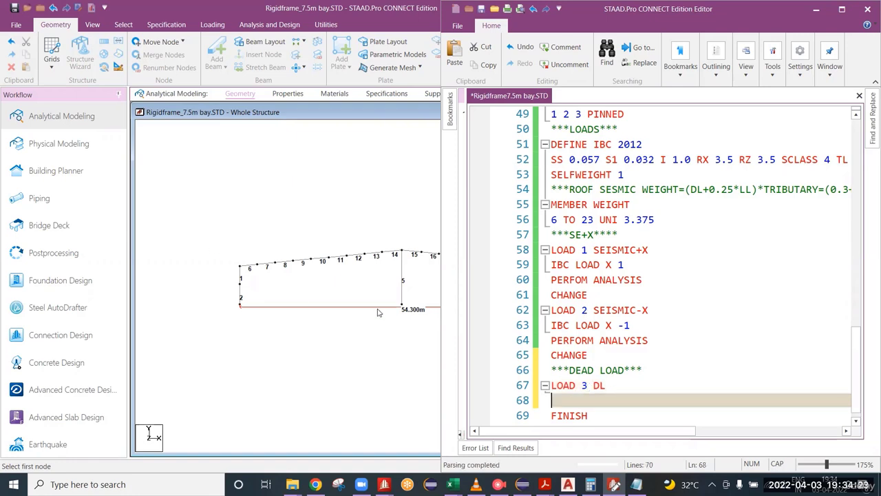
# Step: Add SELFWEIGHT Y -1 under load case 3, save the input file and start a new line
pyautogui.click(215, 291)
pyautogui.scroll(-4, 289, 276)
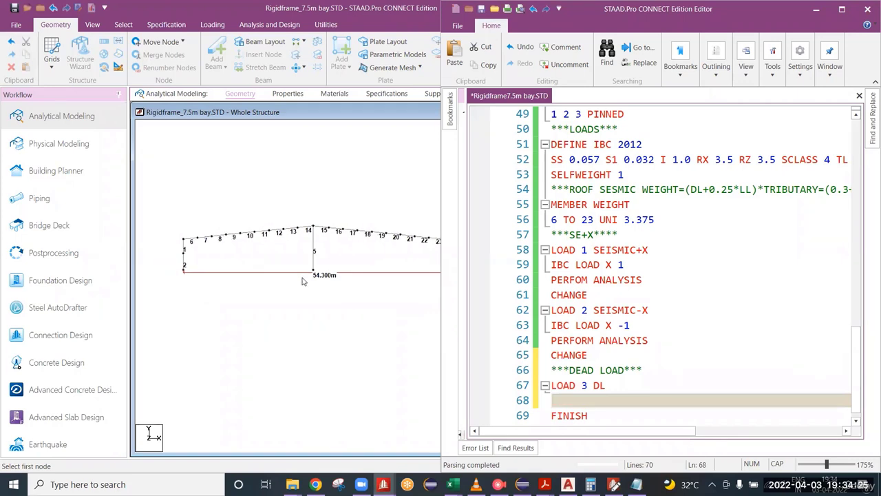
pyautogui.scroll(1, 375, 266)
pyautogui.moveTo(376, 266); pyautogui.dragTo(362, 274, button='middle')
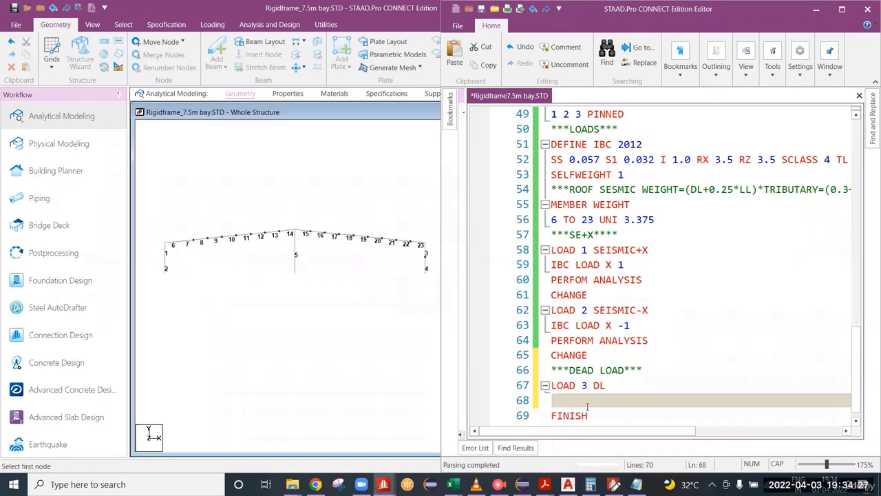
pyautogui.click(569, 402)
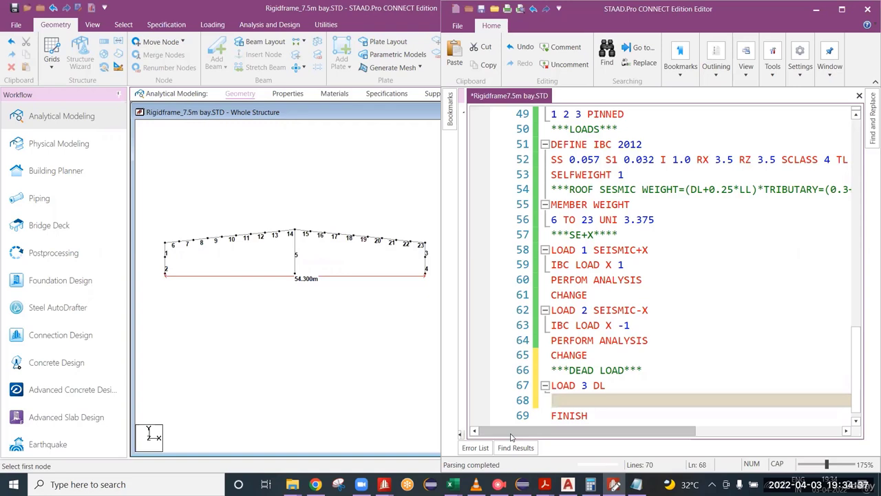
pyautogui.write('SEL')
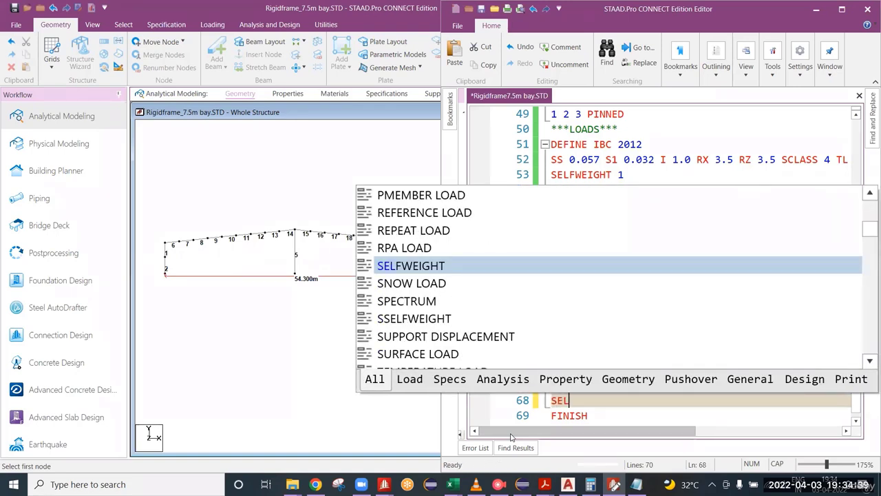
pyautogui.write('FWEIGHT')
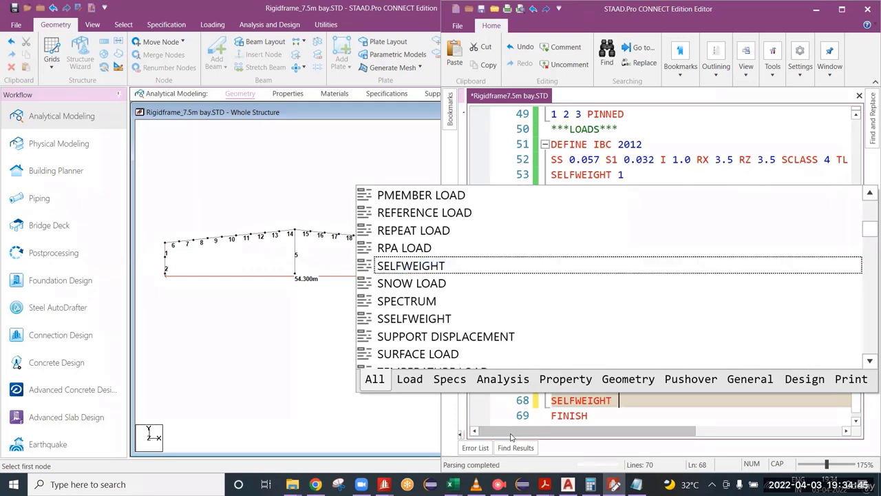
pyautogui.write(' Y -1')
pyautogui.hotkey('ctrl', 's')
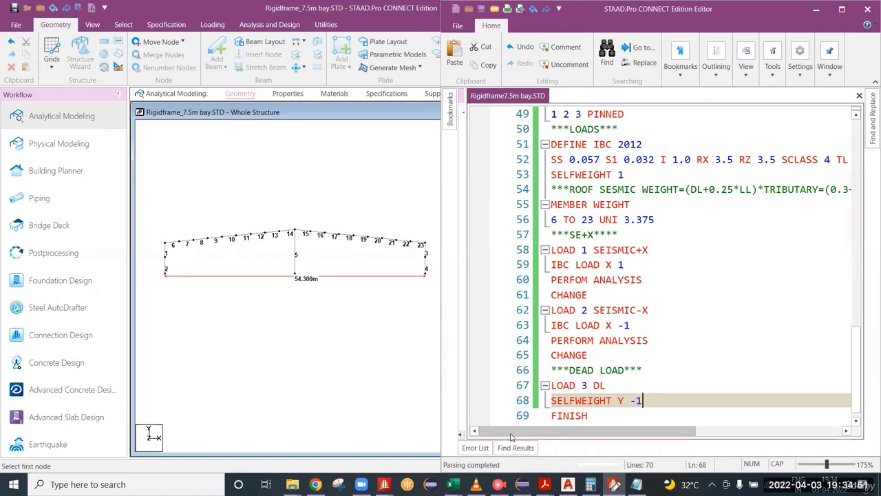
pyautogui.press('Return')
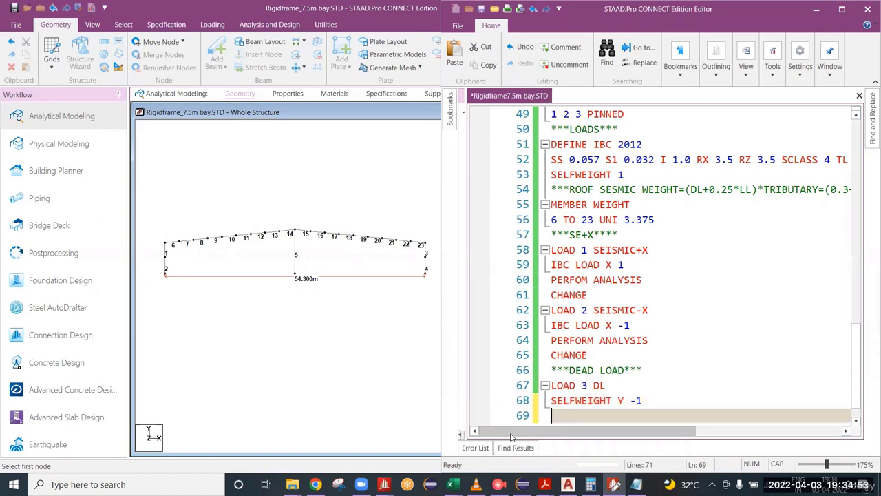
# Step: Examine the direction and factor in the SELFWEIGHT line of the dead load case
pyautogui.scroll(-1, 640, 385)
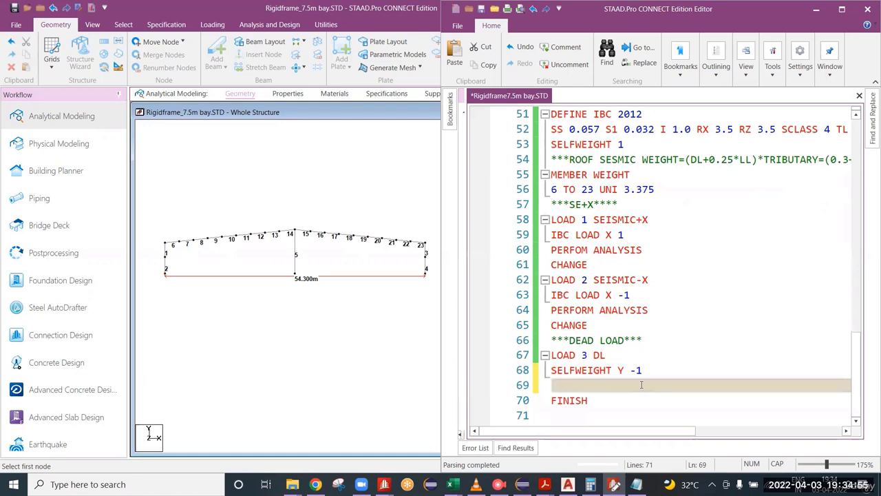
pyautogui.doubleClick(620, 370)
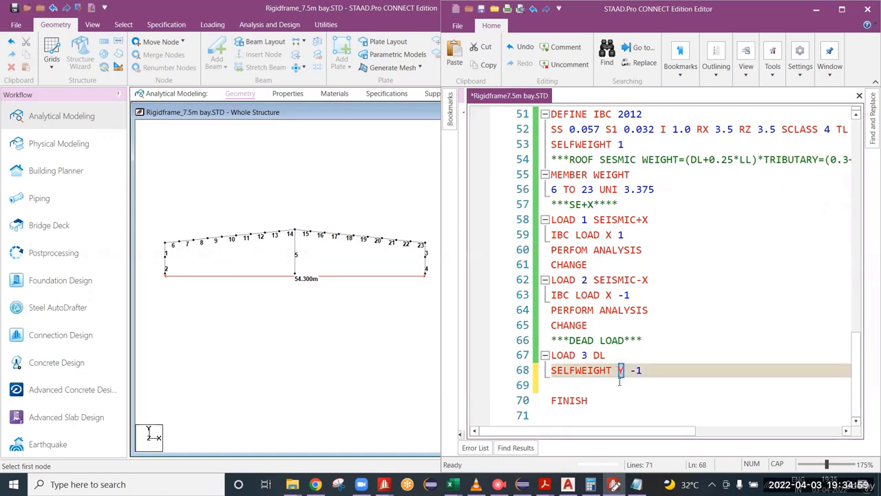
pyautogui.moveTo(642, 370); pyautogui.dragTo(630, 371)
pyautogui.click(648, 368)
pyautogui.click(561, 386)
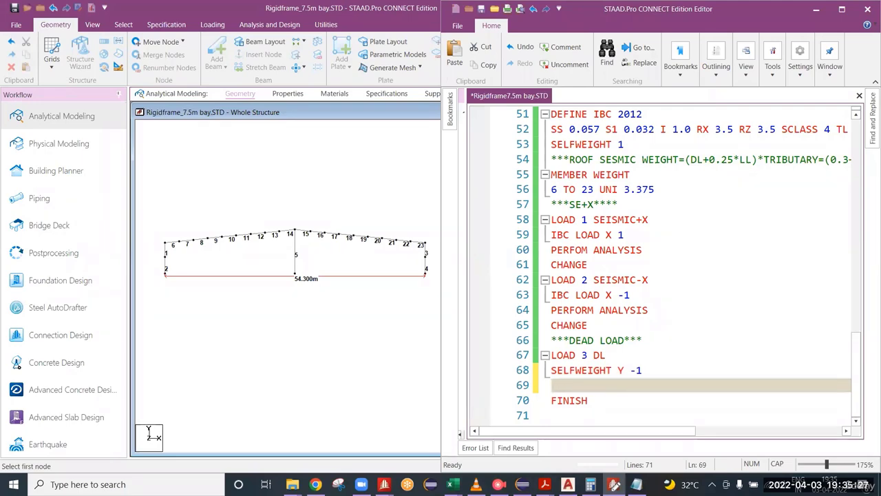
# Step: Switch to the Excel seismic calculation sheet, look up the roof dead load per square metre, and put the sheet away
pyautogui.moveTo(459, 479)
pyautogui.click(411, 449)
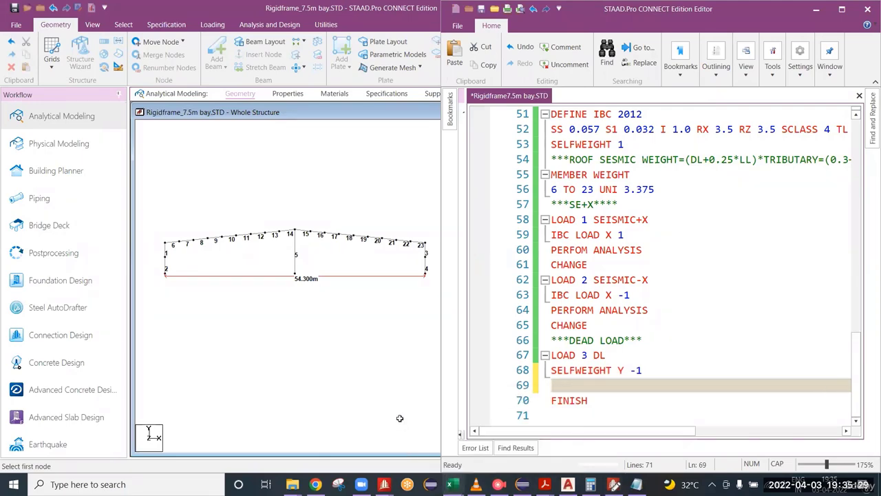
pyautogui.click(309, 173)
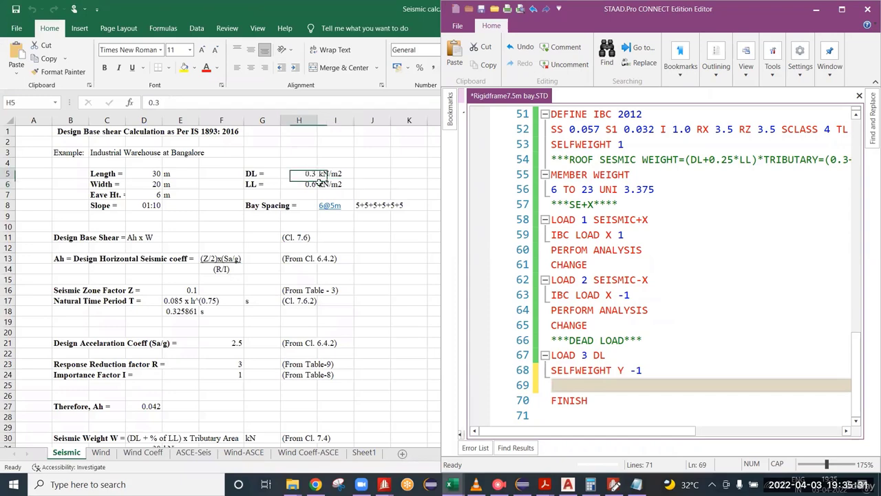
pyautogui.rightClick(360, 5)
pyautogui.click(396, 42)
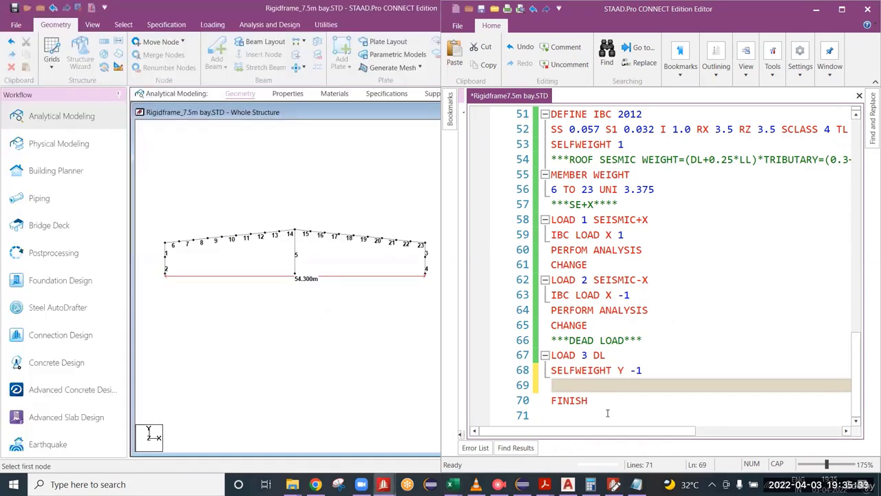
# Step: In the STAAD editor, begin the comment *ROOF DL=0.3*7.5 below the SELFWEIGHT line
pyautogui.click(561, 388)
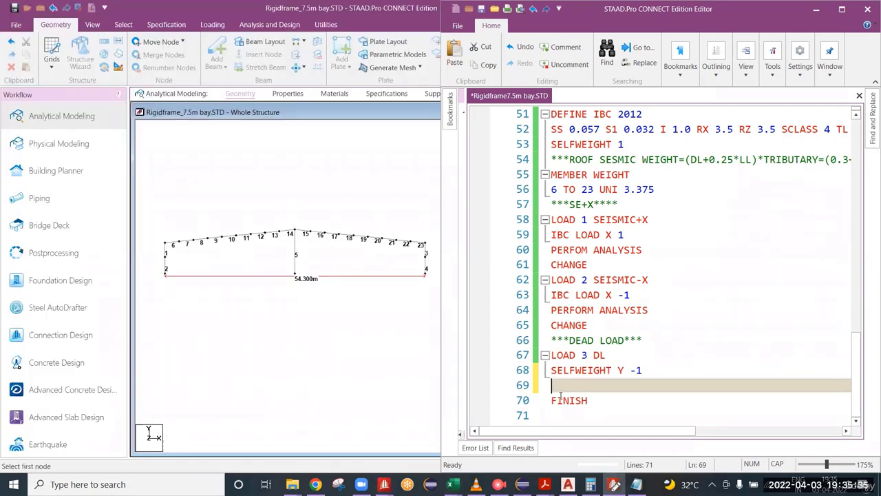
pyautogui.write('*ROOF ')
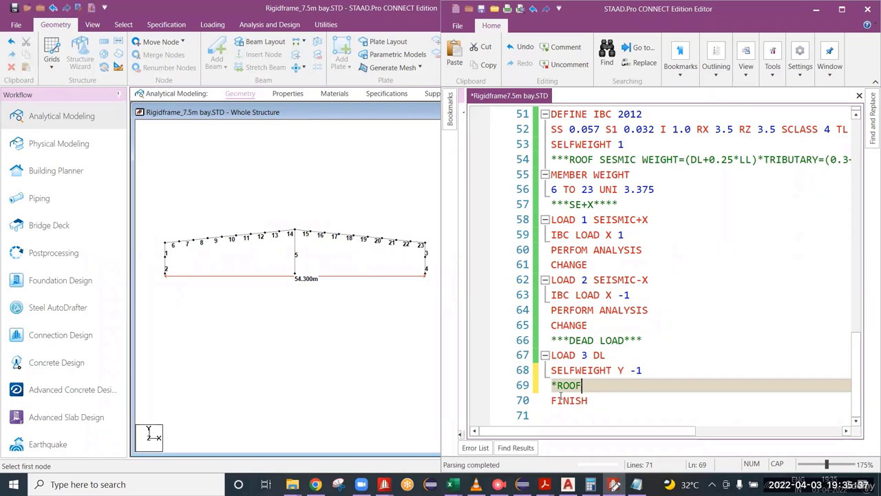
pyautogui.write('DL=0.3')
pyautogui.write('*7.5')
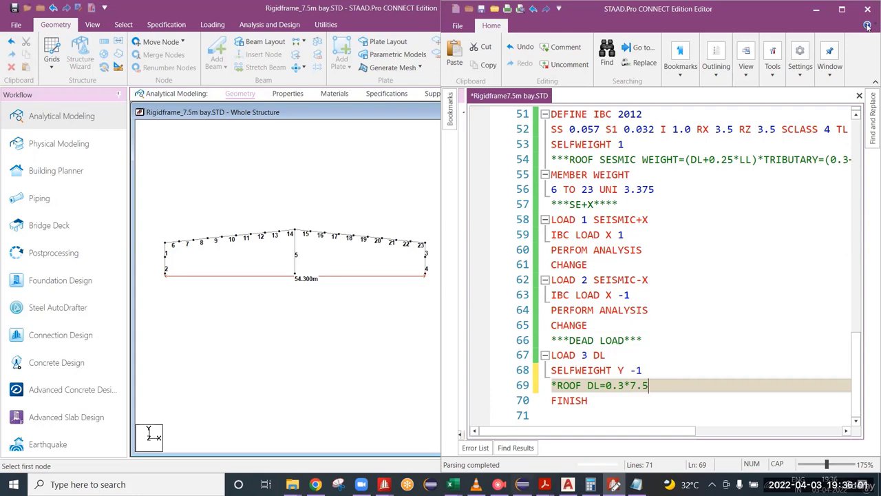
# Step: Switch to the AutoCAD plan and check the bay spacing and tributary strip around grid 8
pyautogui.click(815, 10)
pyautogui.click(569, 484)
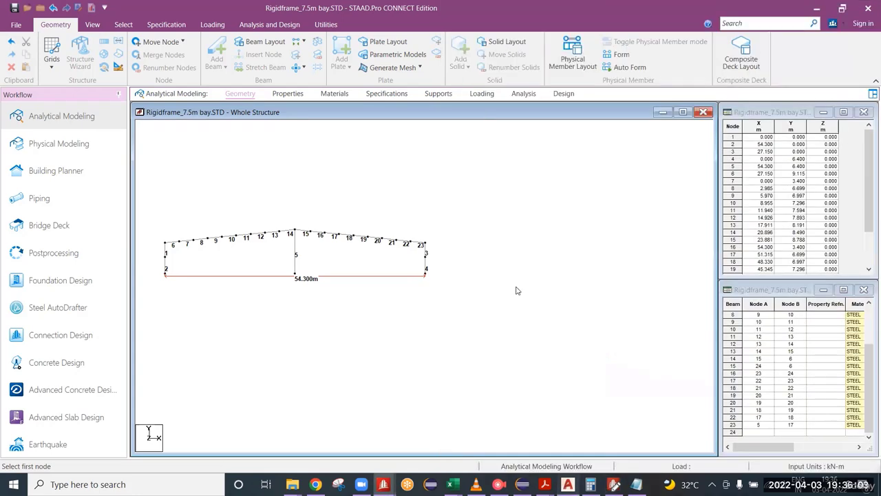
pyautogui.click(397, 297)
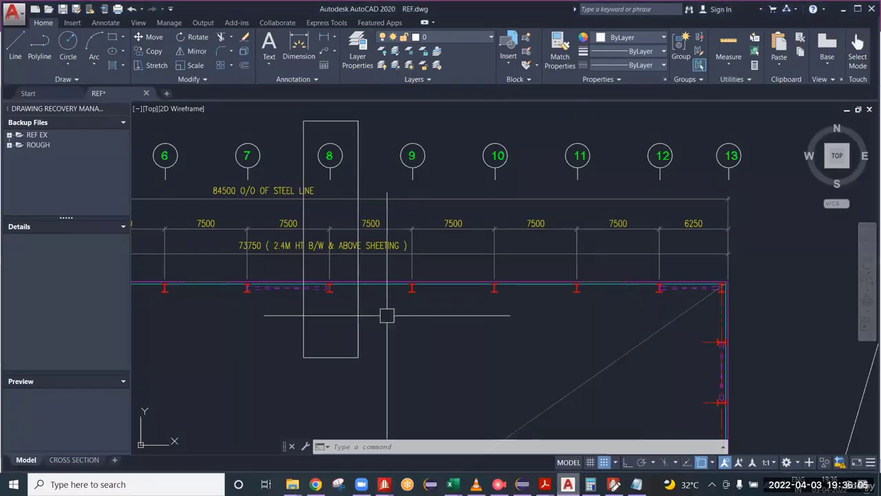
pyautogui.press('Escape')
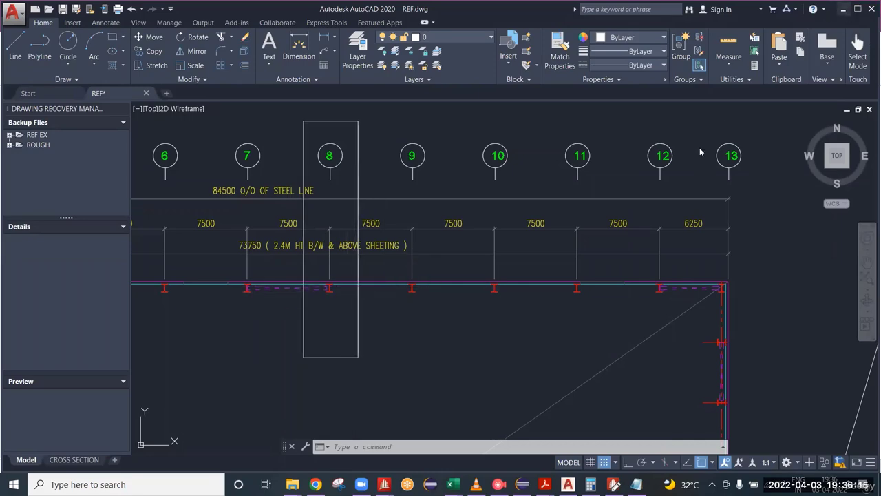
# Step: Glance at the Notepad load case list and return to the STAAD editor
pyautogui.click(637, 484)
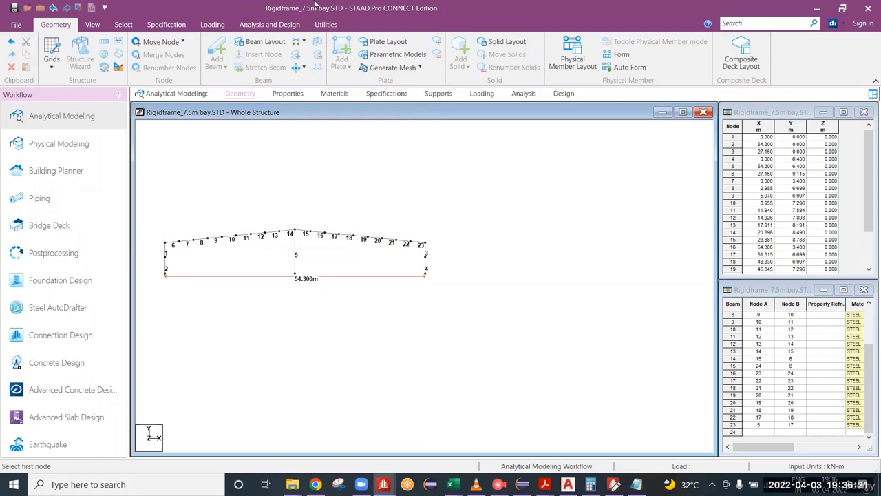
pyautogui.click(637, 484)
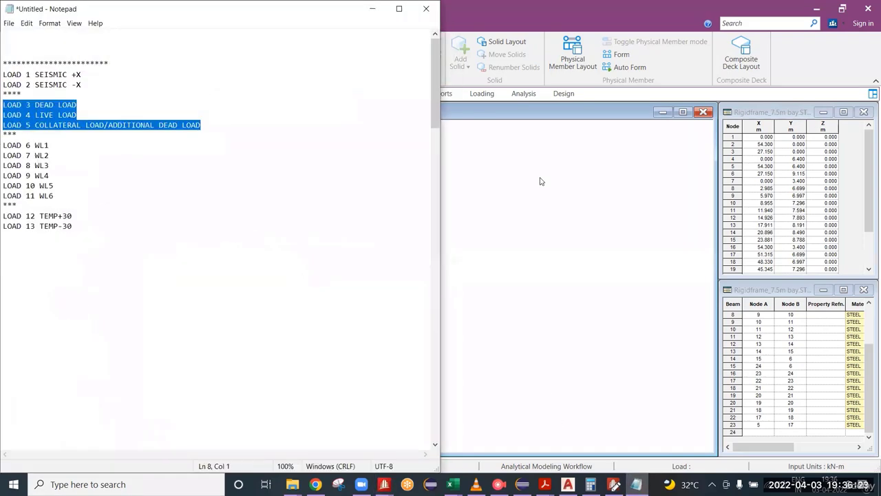
pyautogui.click(374, 4)
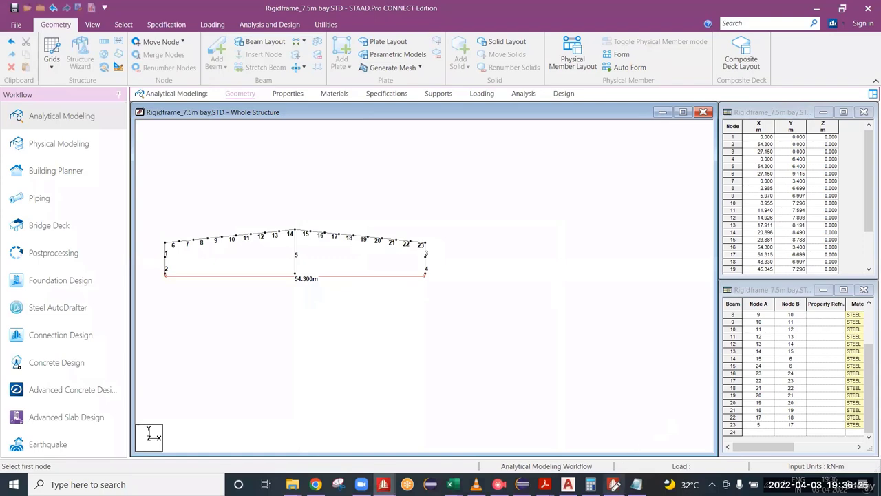
pyautogui.click(614, 484)
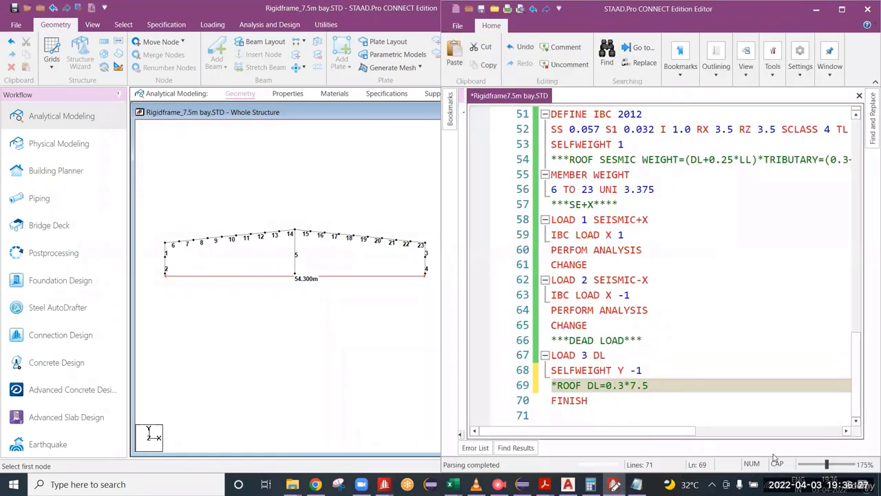
# Step: Complete the roof dead load comment with =2.25 and start a new line
pyautogui.write('=')
pyautogui.write('2.25')
pyautogui.press('Return')
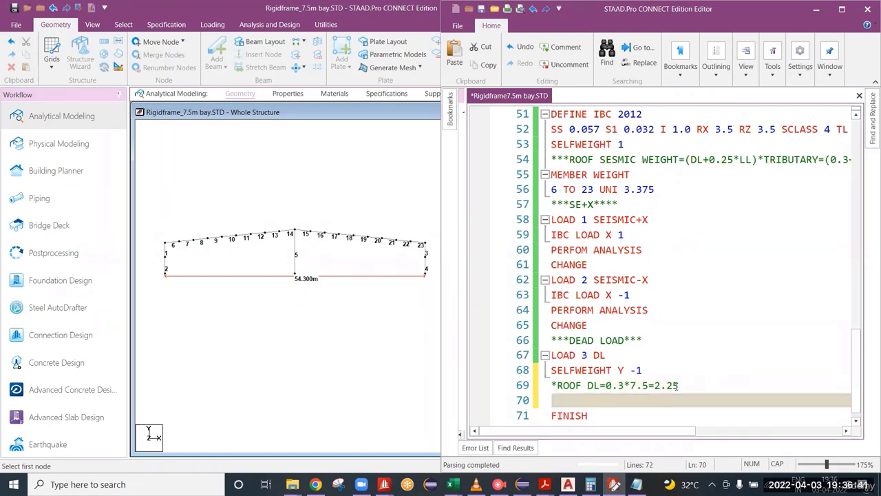
# Step: Add the MEMBER LOAD command below the roof dead load comment
pyautogui.moveTo(679, 387); pyautogui.dragTo(654, 387)
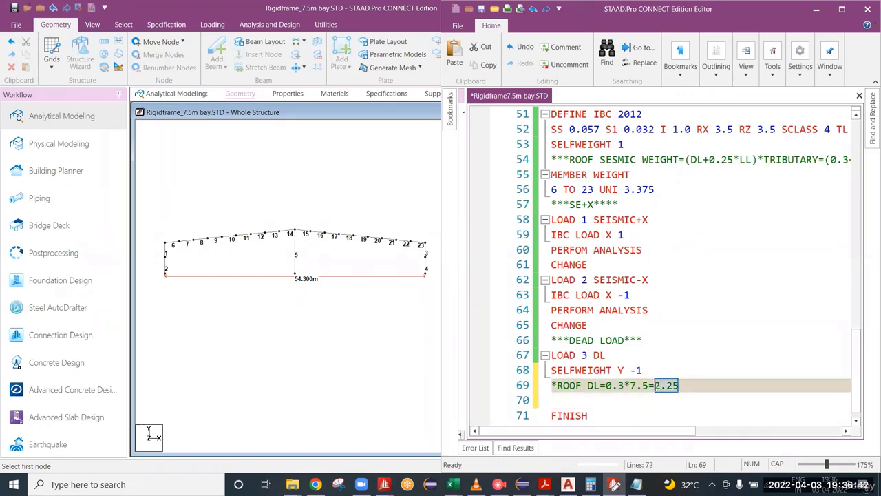
pyautogui.click(573, 401)
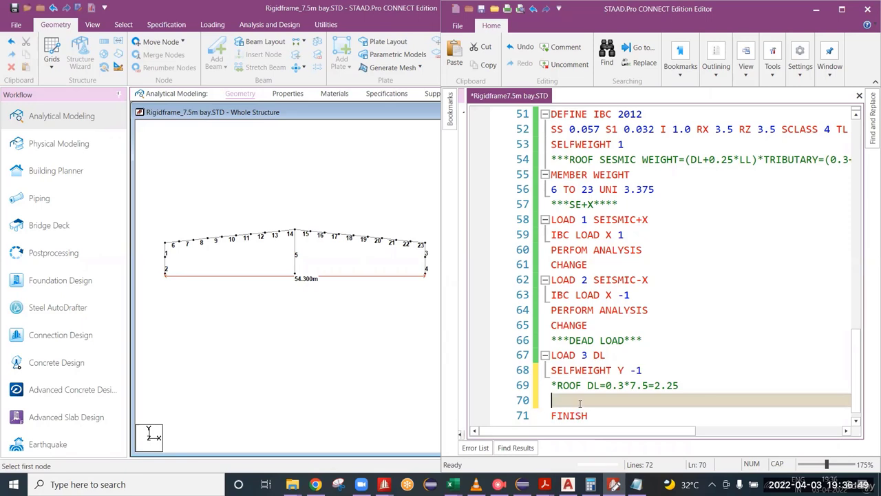
pyautogui.moveTo(680, 385); pyautogui.dragTo(654, 386)
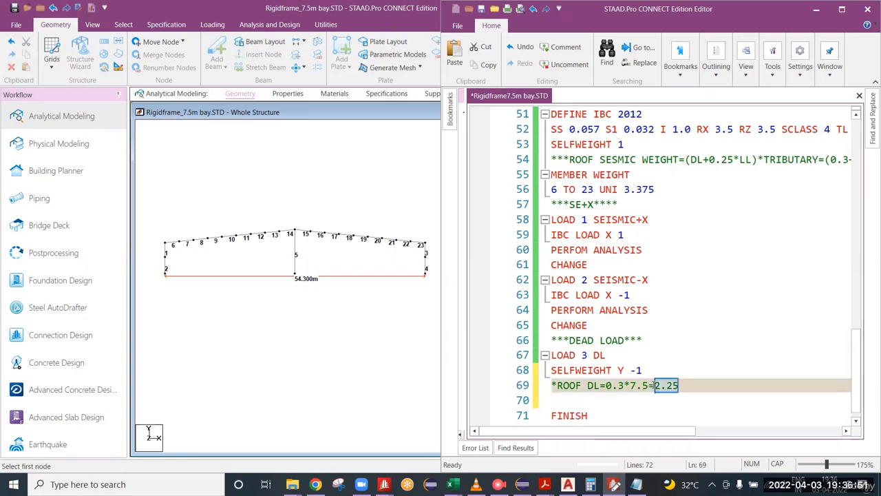
pyautogui.click(568, 404)
pyautogui.write('MEM')
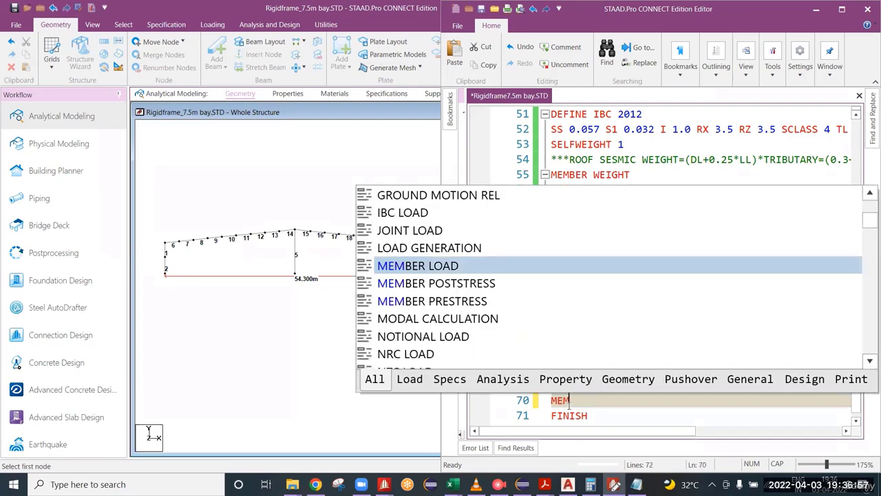
pyautogui.write('BER LOAD')
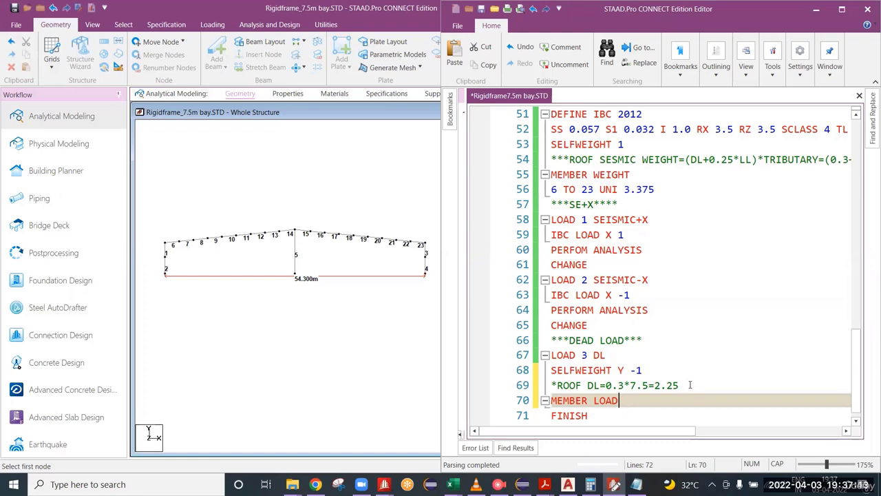
# Step: Append the unit kN/m to the roof dead load comment after 2.25
pyautogui.moveTo(690, 385); pyautogui.dragTo(549, 385)
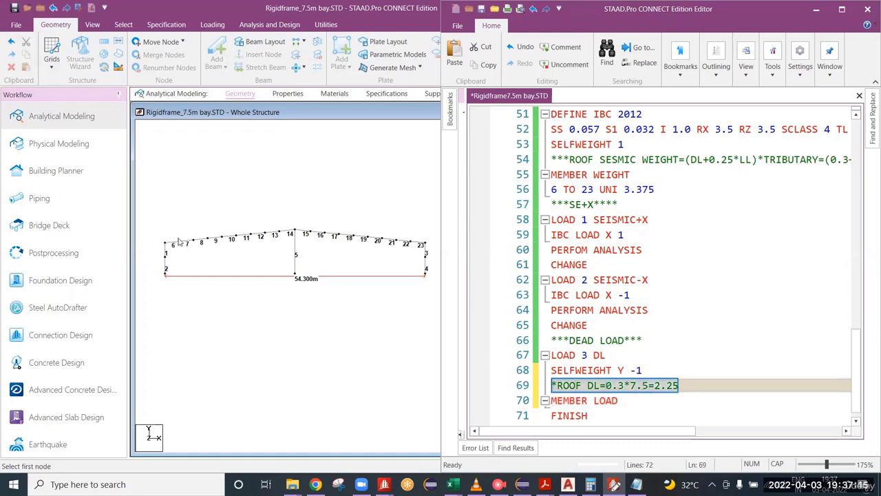
pyautogui.click(621, 400)
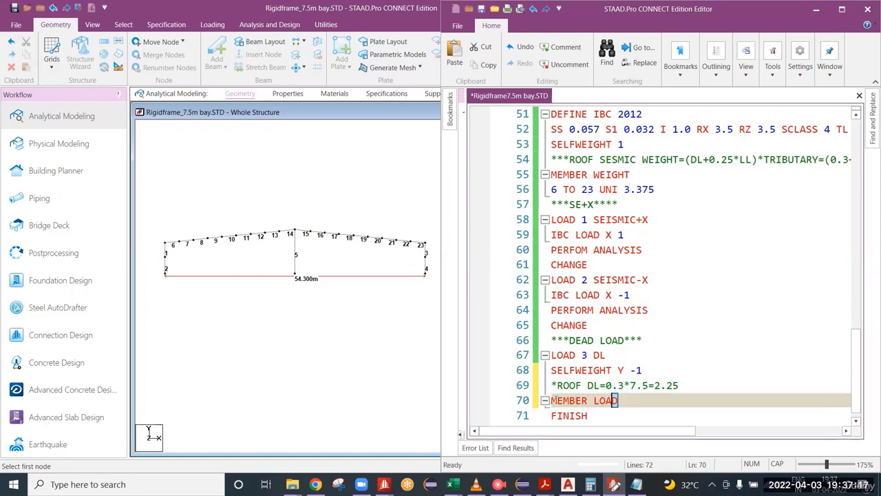
pyautogui.hotkey('shift', 'Home')
pyautogui.click(639, 404)
pyautogui.moveTo(679, 386); pyautogui.dragTo(654, 386)
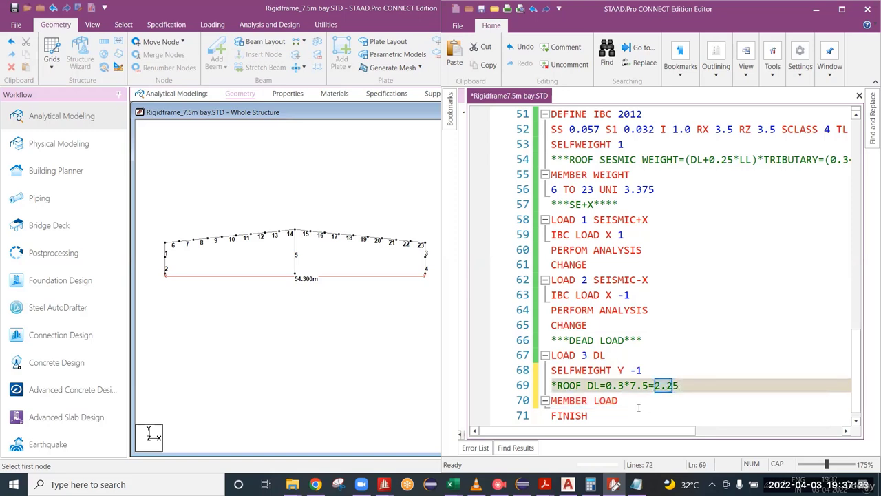
pyautogui.click(635, 404)
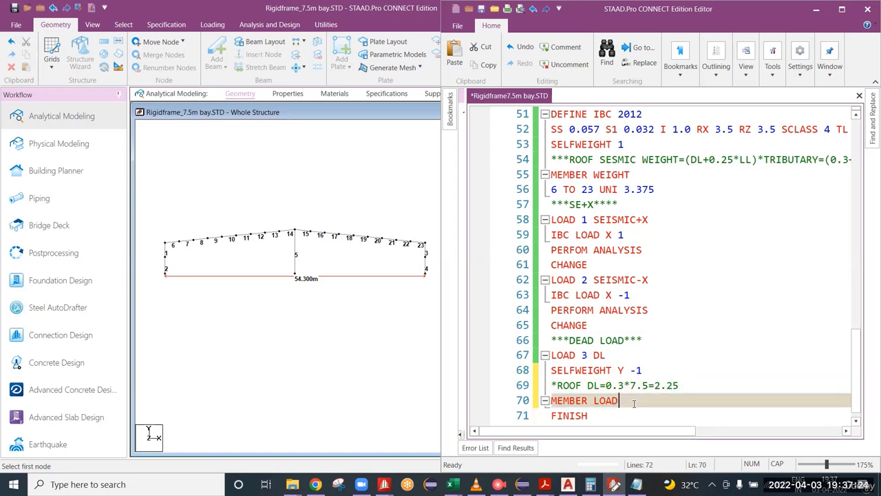
pyautogui.click(686, 385)
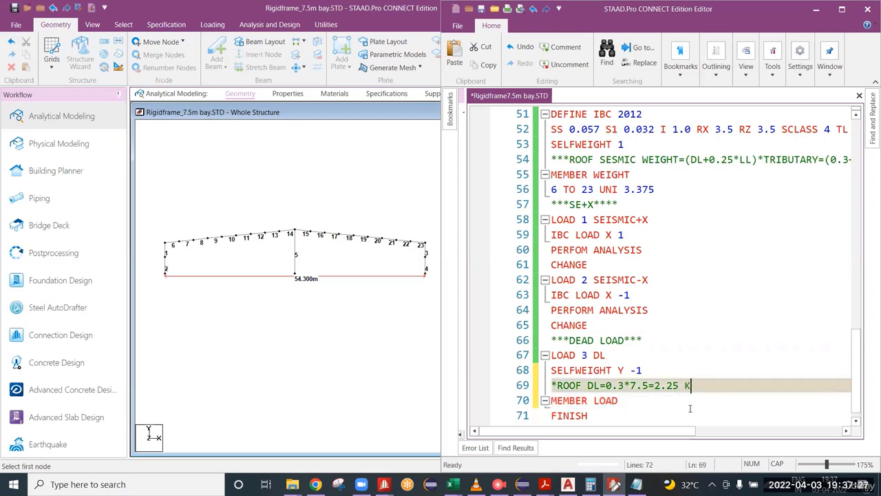
pyautogui.write('kN/m')
# Step: Compare the kN/m unit of the roof dead load comment with the UNITS command above the supports
pyautogui.doubleClick(666, 386)
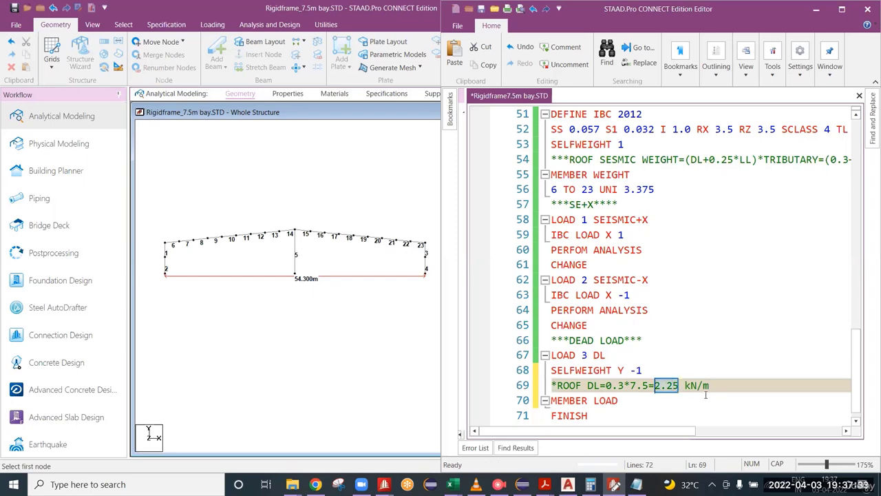
pyautogui.moveTo(709, 386); pyautogui.dragTo(680, 386)
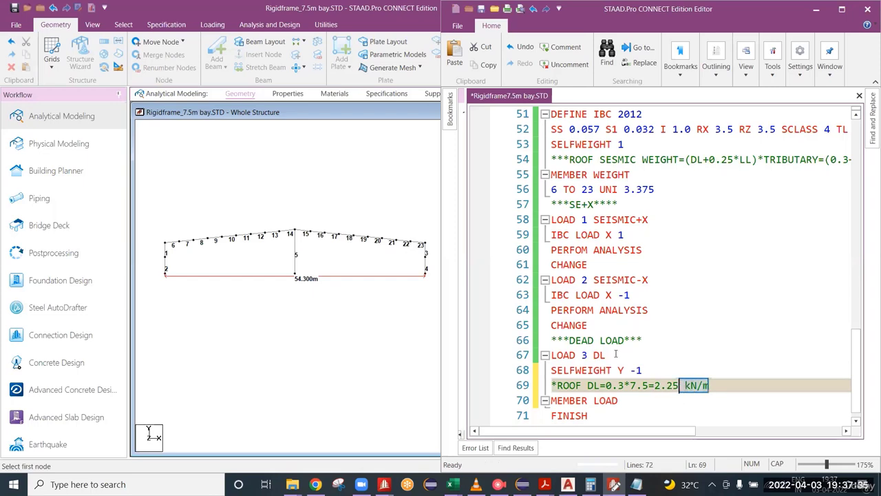
pyautogui.scroll(1, 622, 349)
pyautogui.scroll(1, 623, 342)
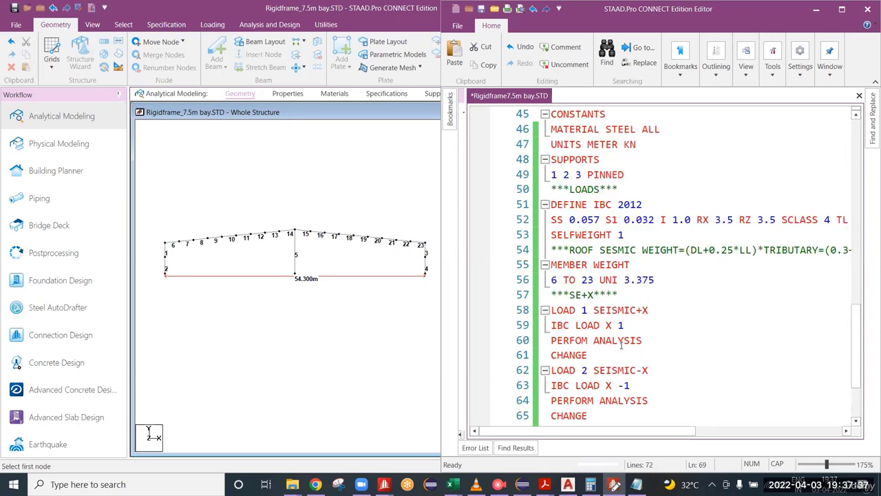
pyautogui.scroll(-3, 623, 344)
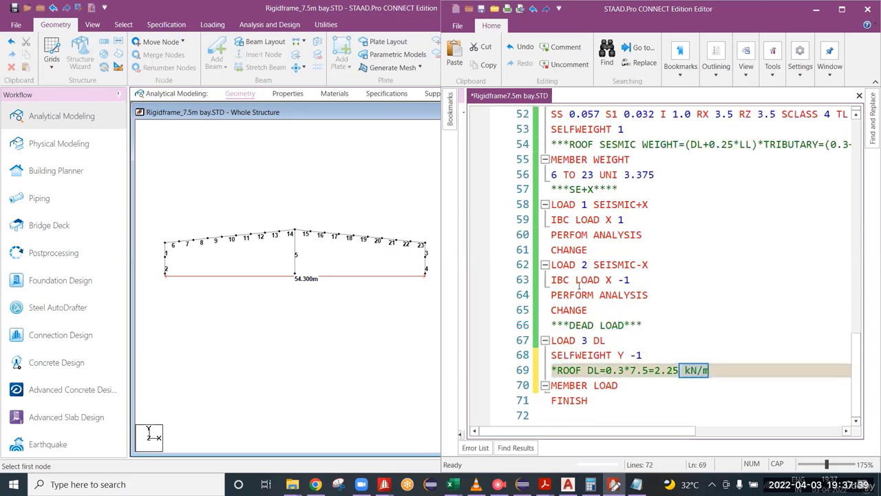
pyautogui.scroll(3, 599, 307)
pyautogui.moveTo(638, 174); pyautogui.dragTo(550, 174)
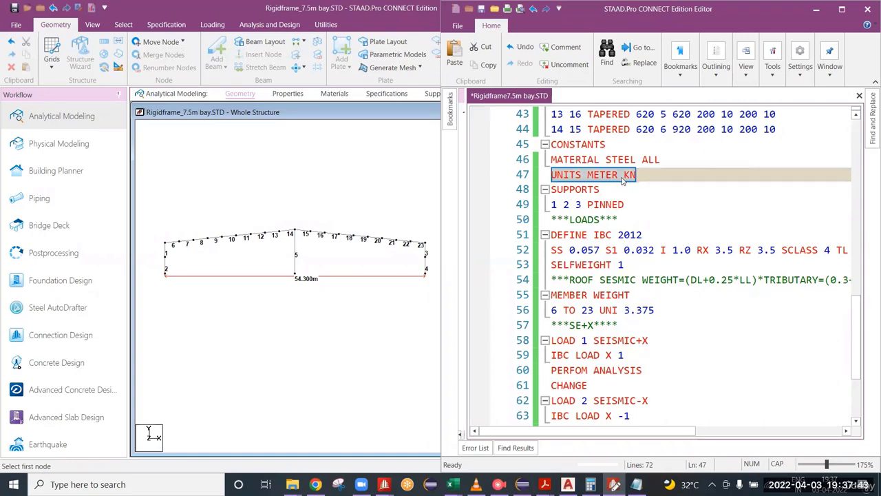
pyautogui.scroll(-3, 628, 248)
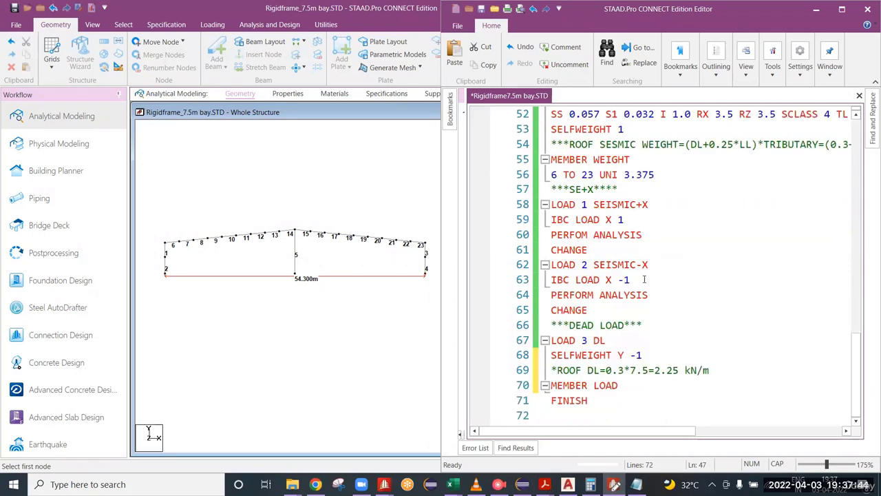
# Step: Check the rafter member numbers in the frame model and begin the line below MEMBER LOAD with 6 TO 23 UNI GY -
pyautogui.click(633, 386)
pyautogui.press('Return')
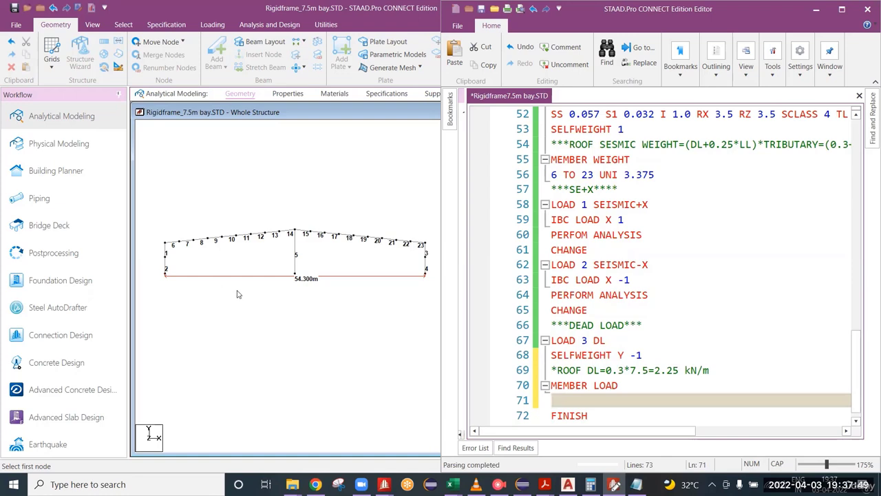
pyautogui.click(171, 244)
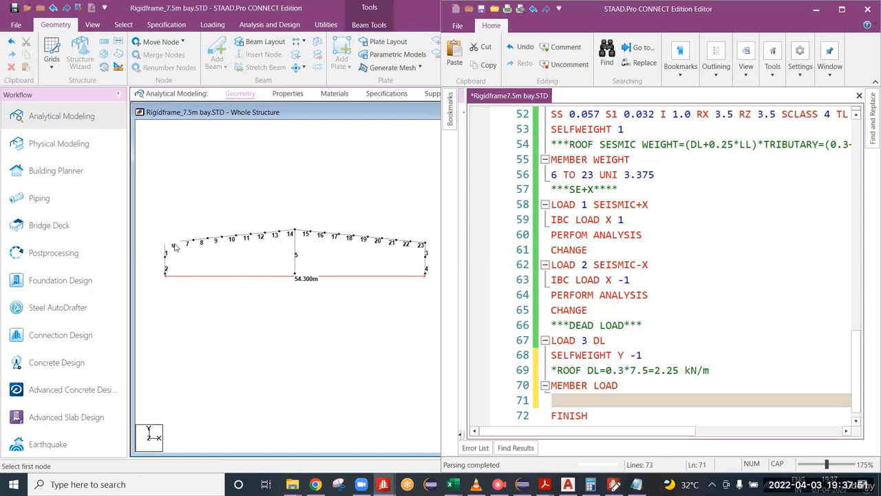
pyautogui.click(411, 240)
pyautogui.moveTo(157, 229); pyautogui.dragTo(422, 262)
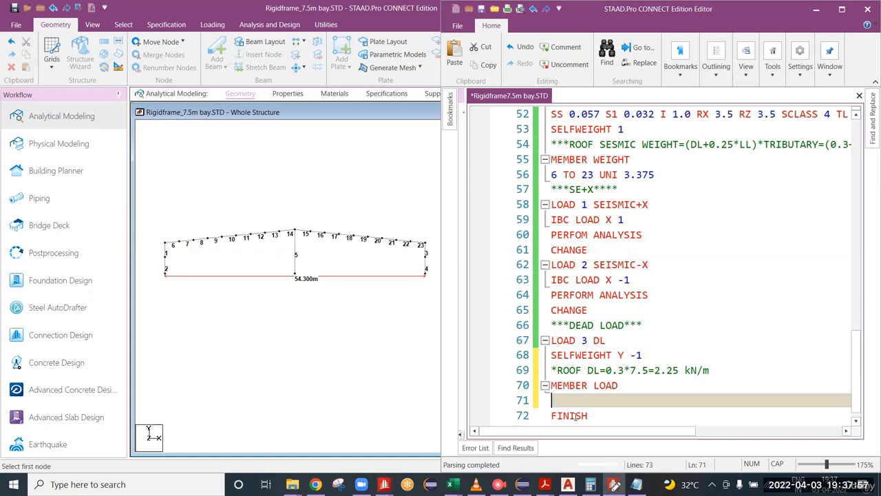
pyautogui.write('6 TO 23')
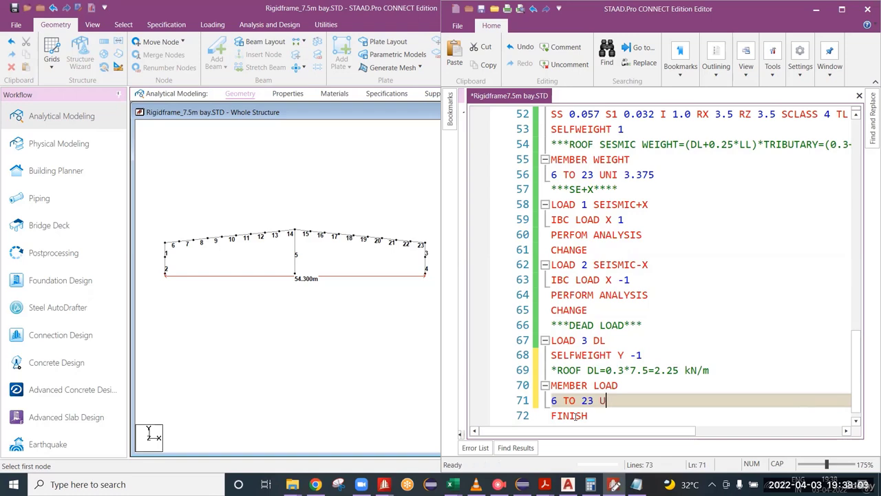
pyautogui.write(' UNI GY ')
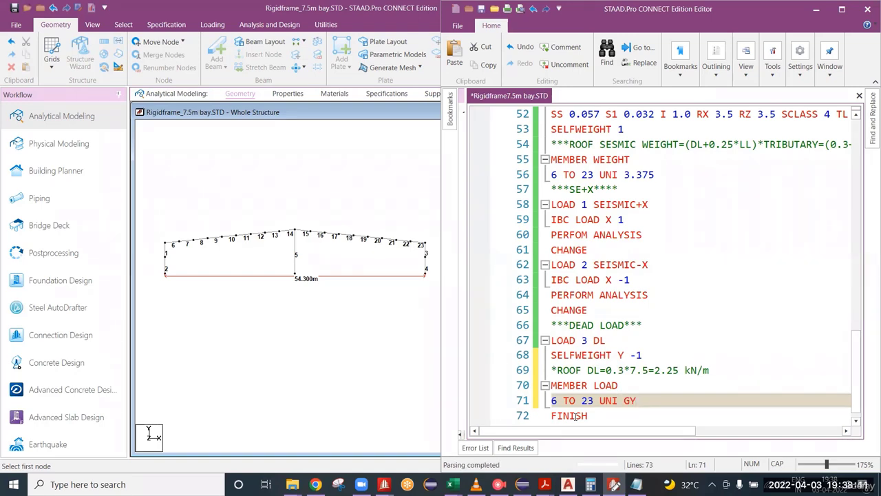
pyautogui.write('-')
# Step: Complete the rafter load as -2.25 by copying the value from the roof dead load comment, and start a new line
pyautogui.moveTo(619, 401); pyautogui.dragTo(601, 401)
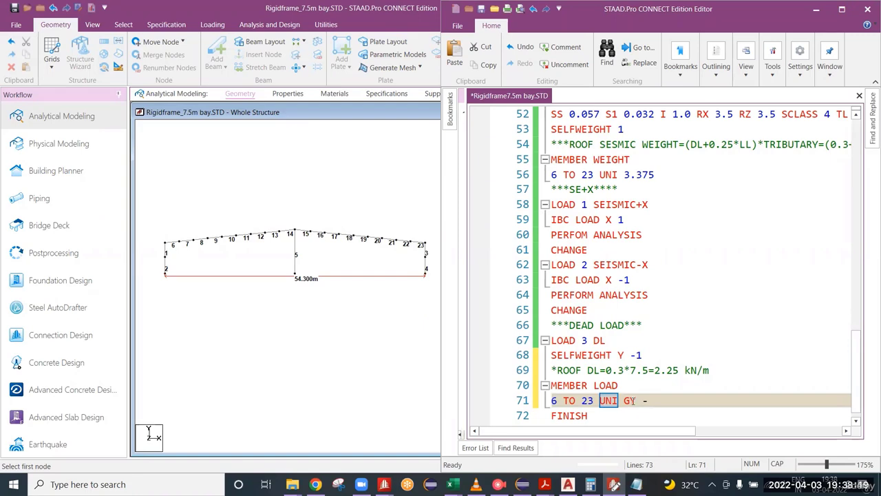
pyautogui.click(634, 401)
pyautogui.click(644, 401)
pyautogui.click(656, 401)
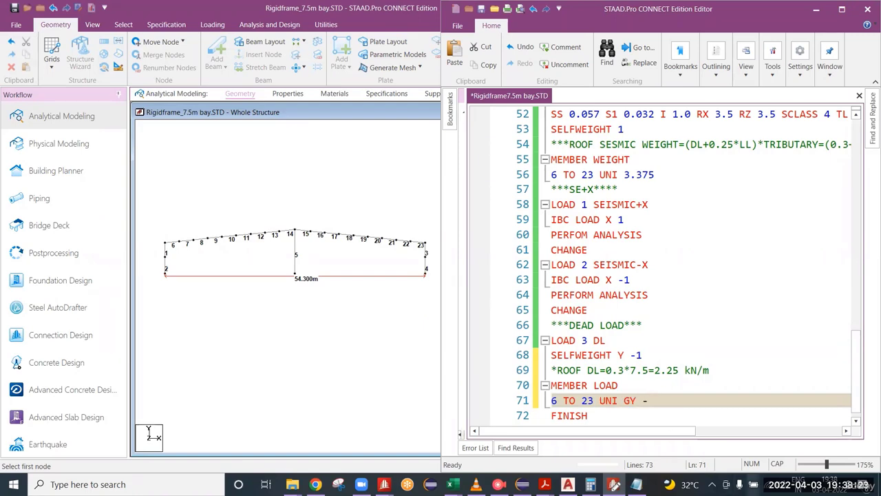
pyautogui.click(660, 371)
pyautogui.moveTo(661, 371); pyautogui.dragTo(656, 370)
pyautogui.hotkey('ctrl', 'c')
pyautogui.click(651, 400)
pyautogui.hotkey('ctrl', 'v')
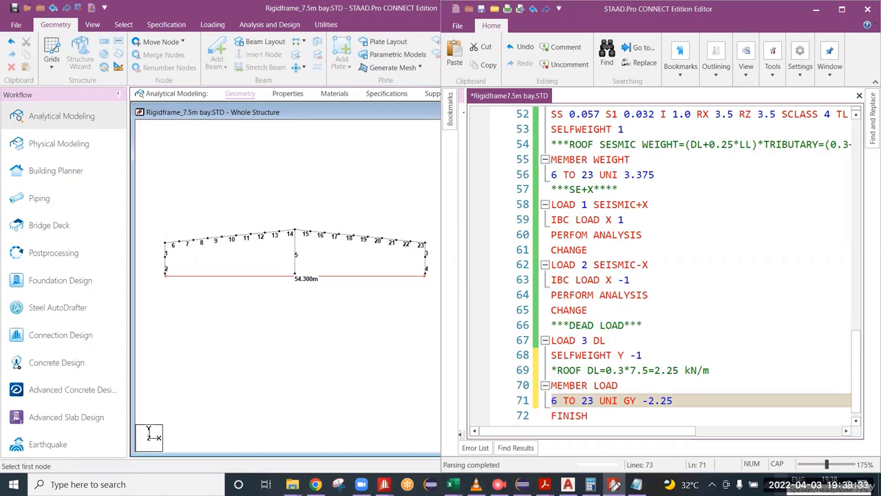
pyautogui.press('Return')
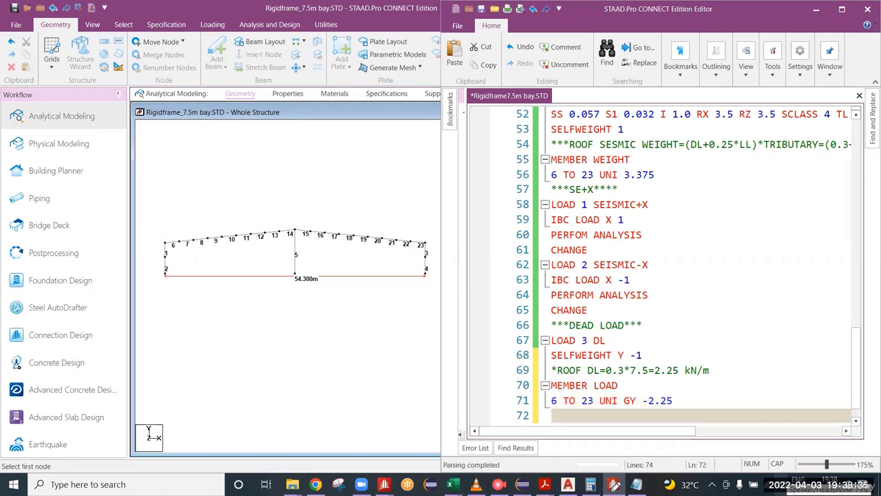
# Step: Review the dead load commands and add the live load case LOAD 4 LL below them, followed by a new line
pyautogui.scroll(-1, 700, 356)
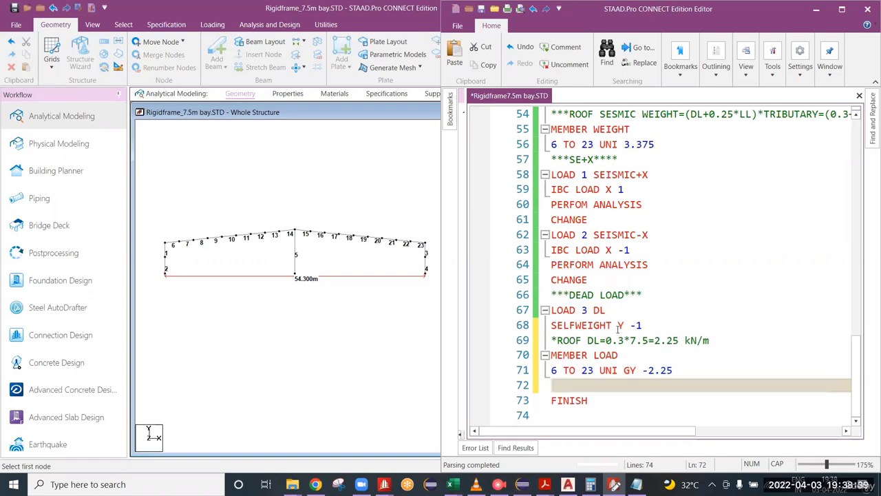
pyautogui.moveTo(679, 340); pyautogui.dragTo(599, 327)
pyautogui.moveTo(673, 372); pyautogui.dragTo(540, 355)
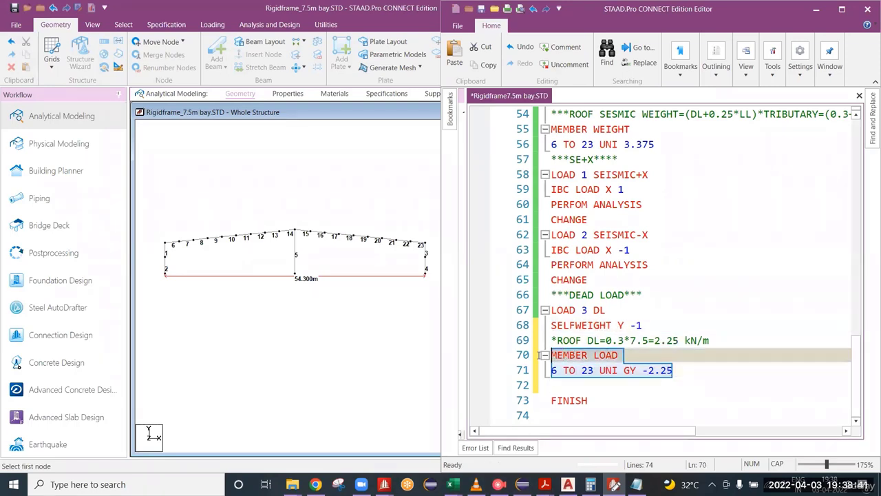
pyautogui.click(566, 387)
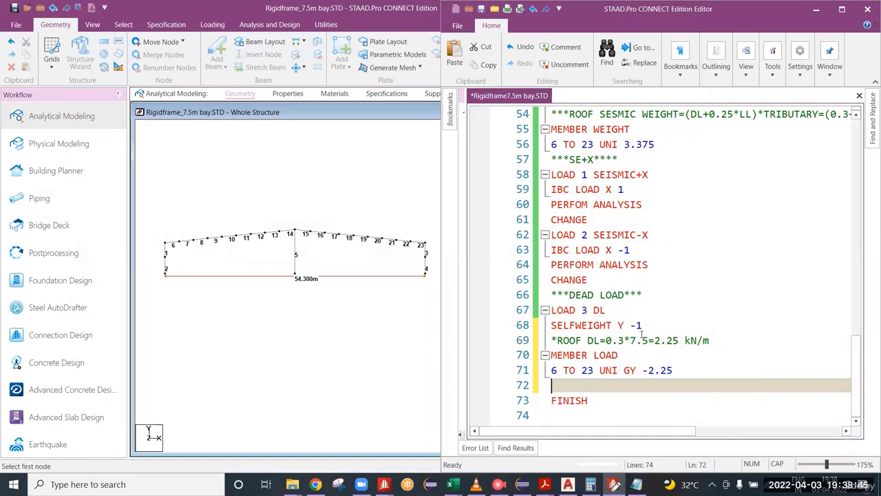
pyautogui.write('LOAD')
pyautogui.press('Escape')
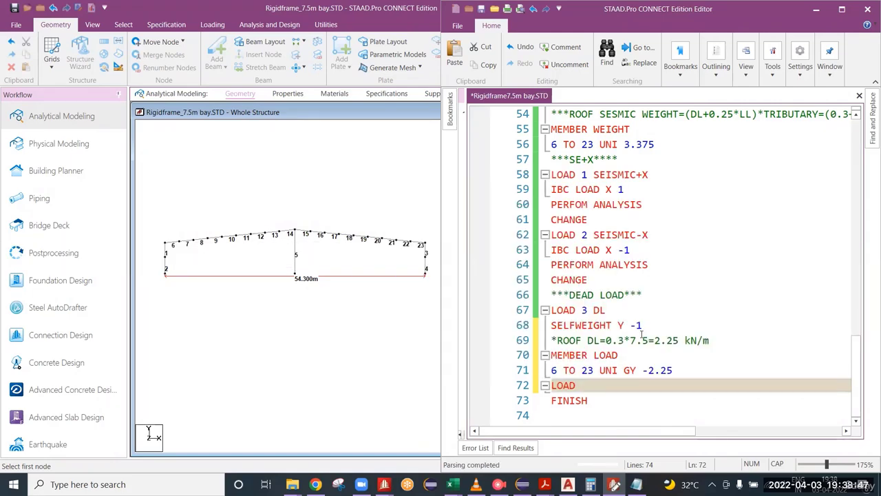
pyautogui.write('4 LL')
pyautogui.press('Return')
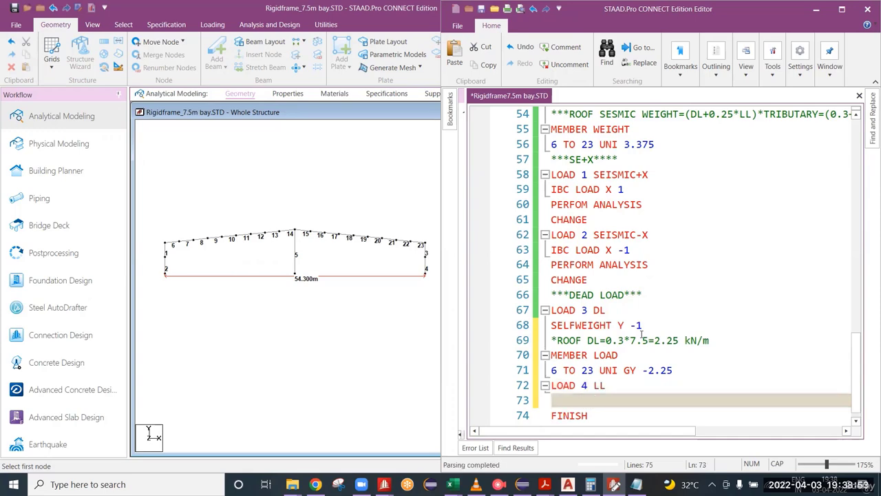
# Step: Add the MEMBER LOAD command on the line below LOAD 4 LL
pyautogui.write('MEMBER LOA')
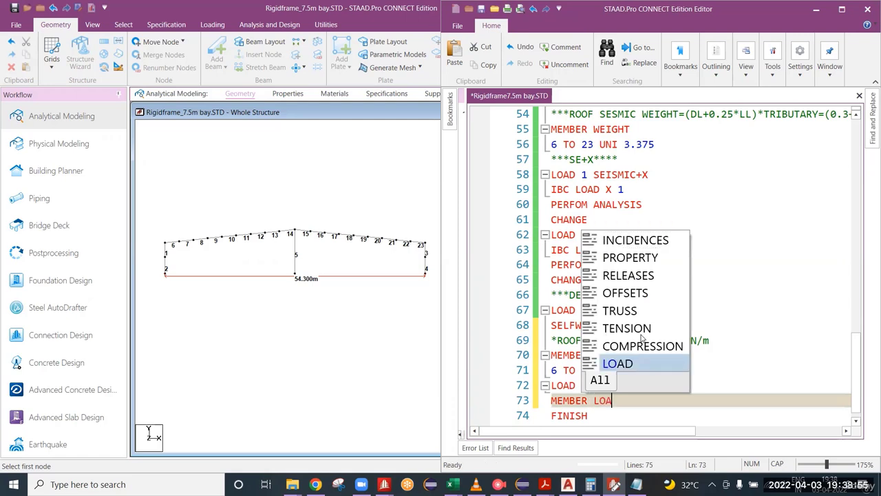
pyautogui.write('D')
pyautogui.press('Return')
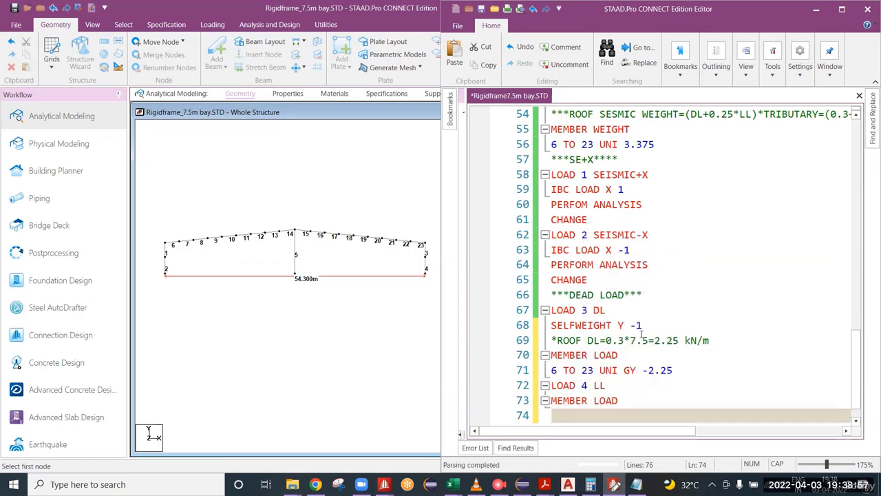
pyautogui.write('6')
pyautogui.press('BackSpace')
pyautogui.press('BackSpace')
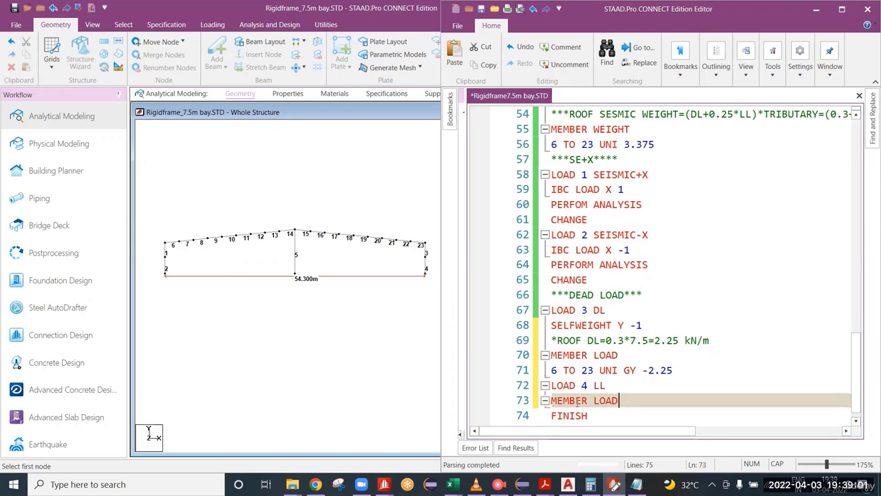
# Step: Insert the comment *ROOF LIVE LOAD= between LOAD 4 LL and its MEMBER LOAD command
pyautogui.click(617, 388)
pyautogui.press('Return')
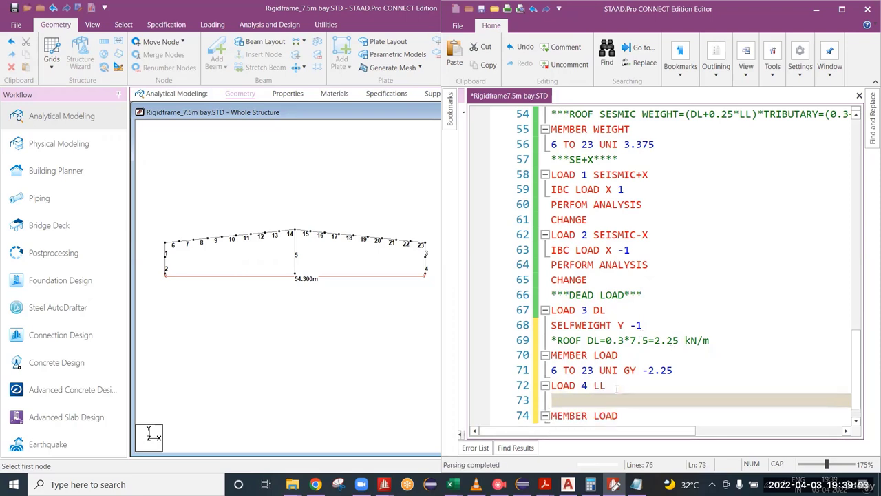
pyautogui.write('*ROOF LI')
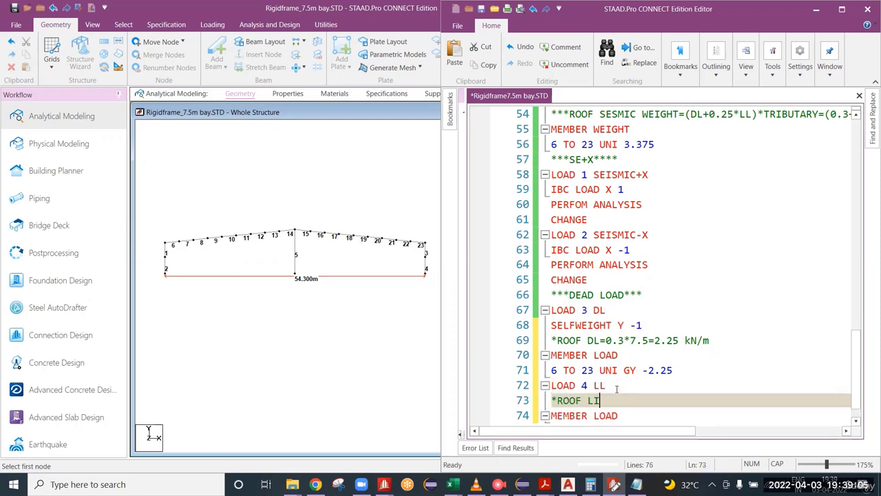
pyautogui.write('VE LOAD=')
# Step: Look up the roof LL value in the Seismic calc workbook and complete the roof live load comment as 0.6*7.5=4.5
pyautogui.moveTo(452, 484)
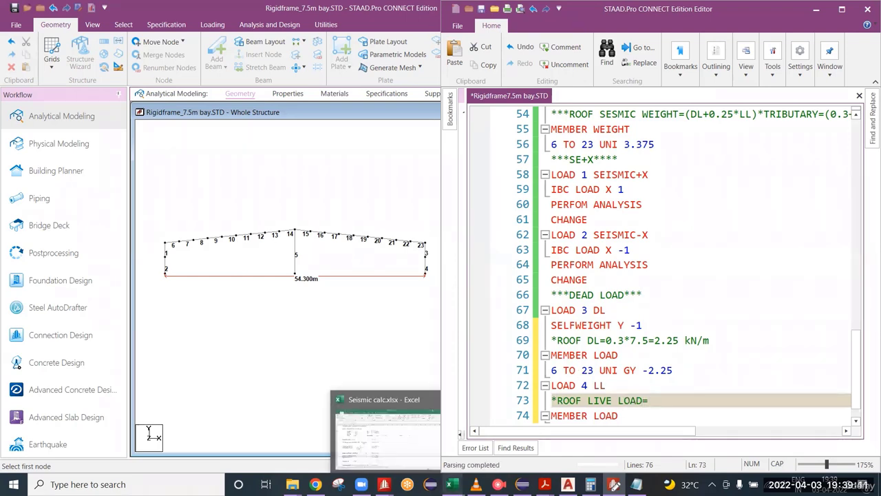
pyautogui.click(404, 463)
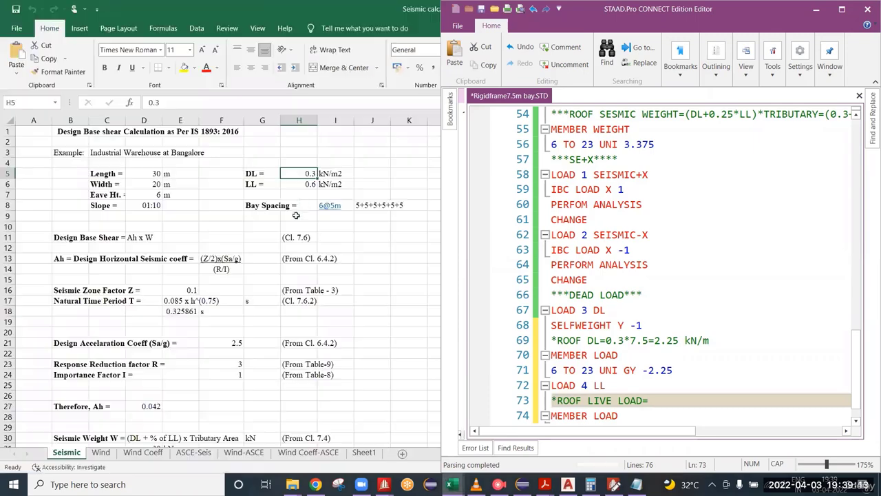
pyautogui.rightClick(245, 3)
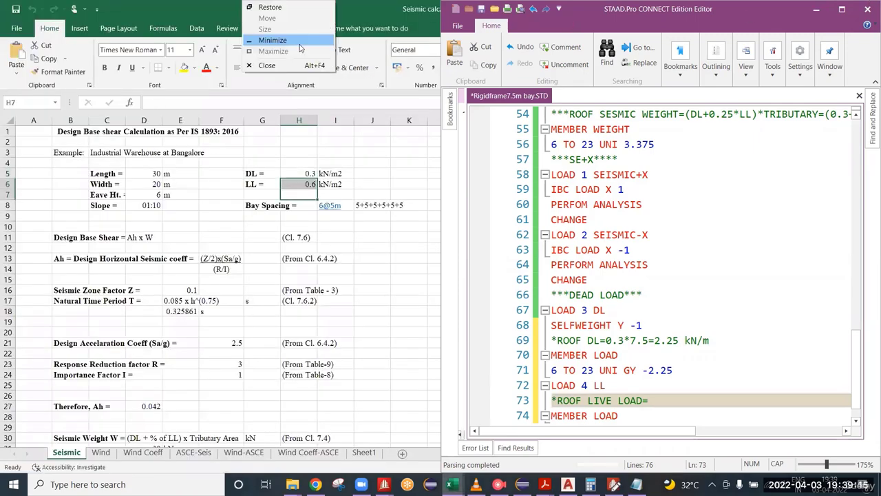
pyautogui.click(299, 42)
pyautogui.write('0.')
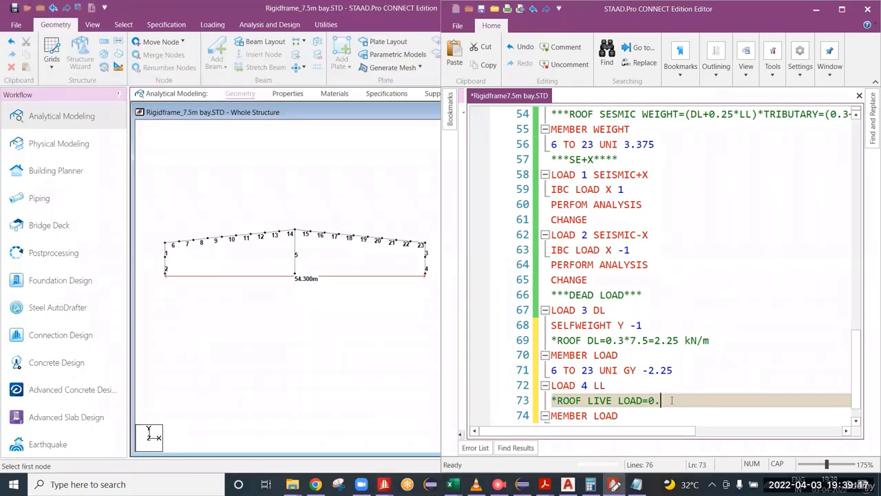
pyautogui.write('6*7.5=')
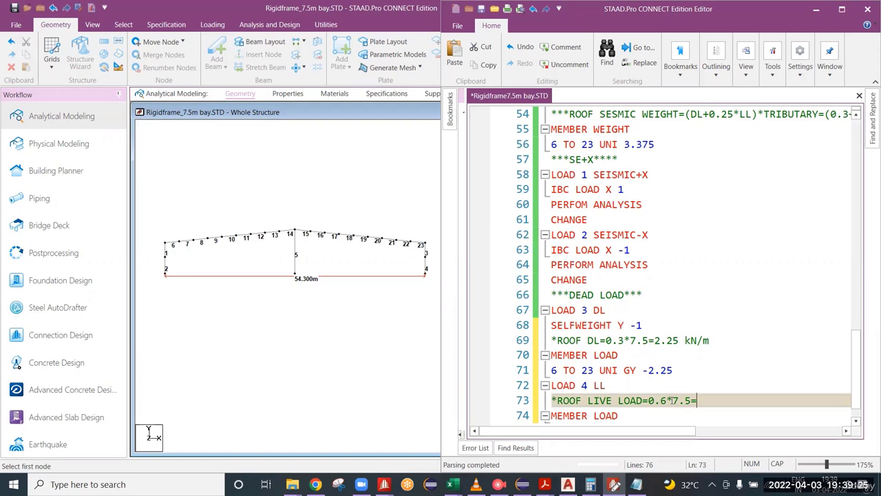
pyautogui.write('4.5')
# Step: Add the line 6 TO 23 UNI GY -4.5 under the MEMBER LOAD command of LOAD 4 LL
pyautogui.press('Down')
pyautogui.press('Return')
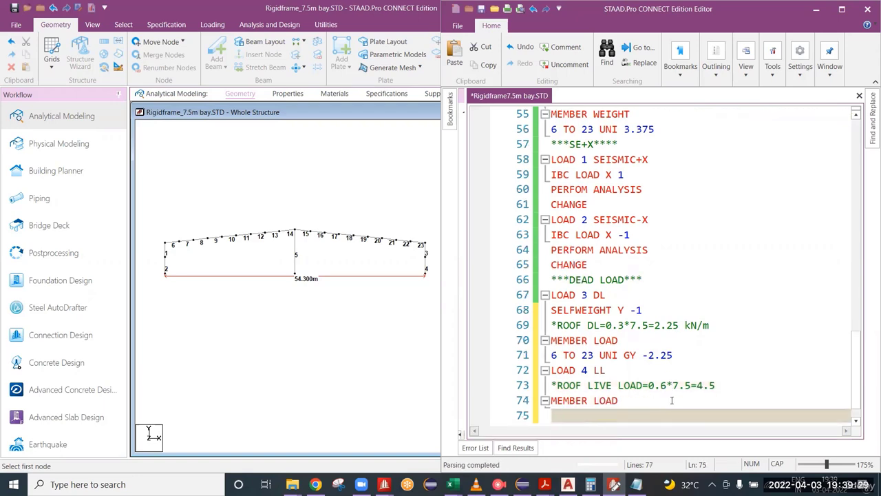
pyautogui.scroll(-1, 671, 400)
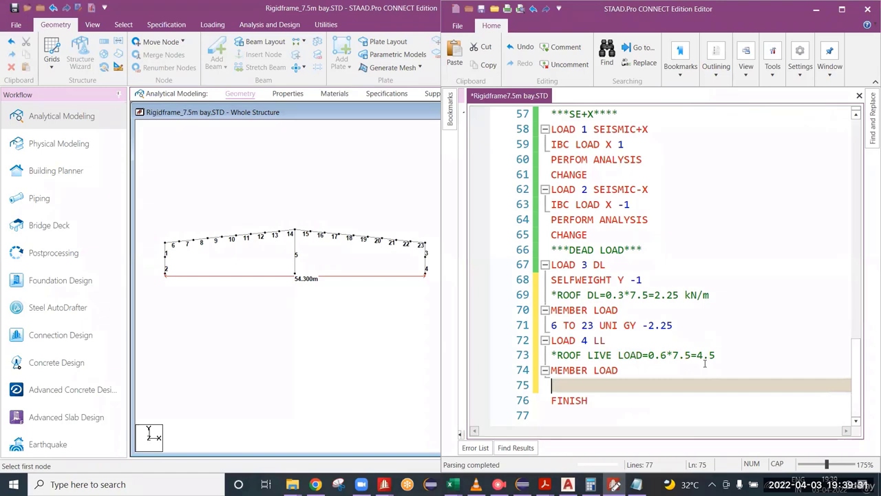
pyautogui.write('6 ')
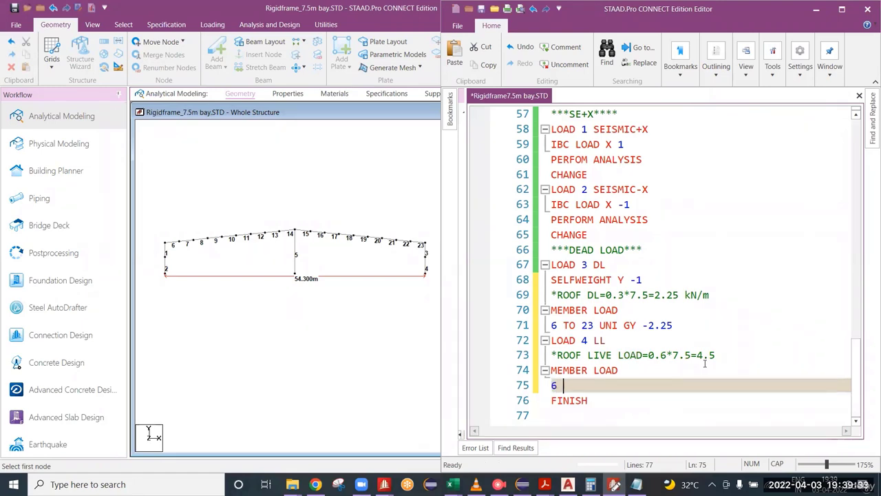
pyautogui.write('TO 23')
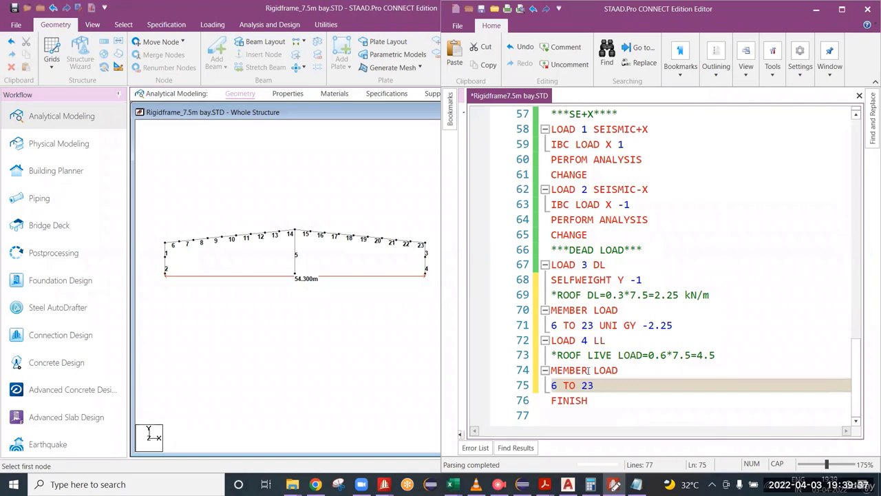
pyautogui.doubleClick(552, 369)
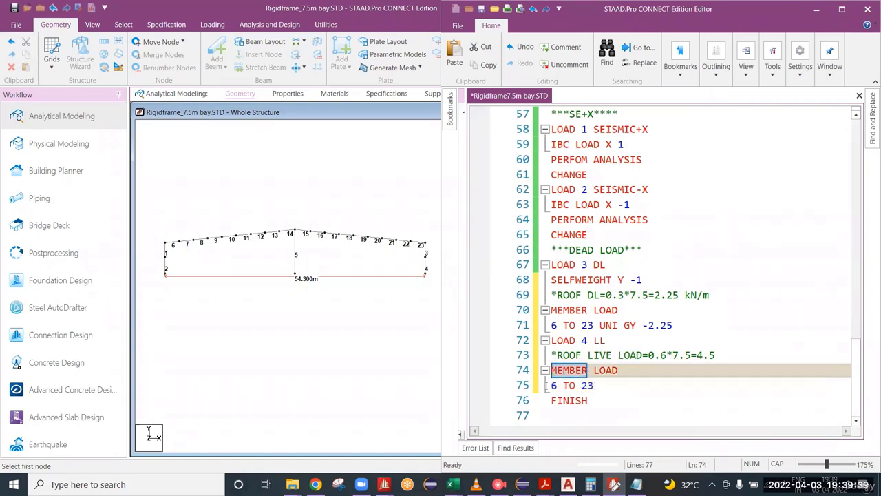
pyautogui.moveTo(547, 386); pyautogui.dragTo(600, 387)
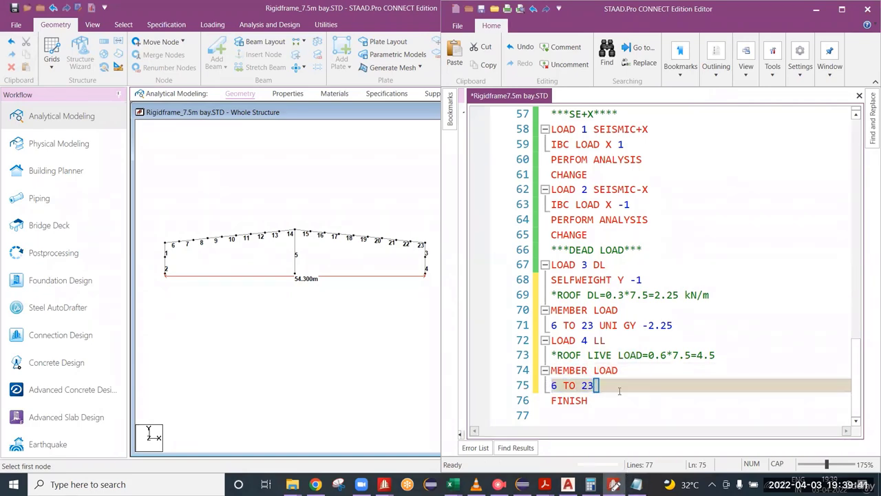
pyautogui.write('UNI ')
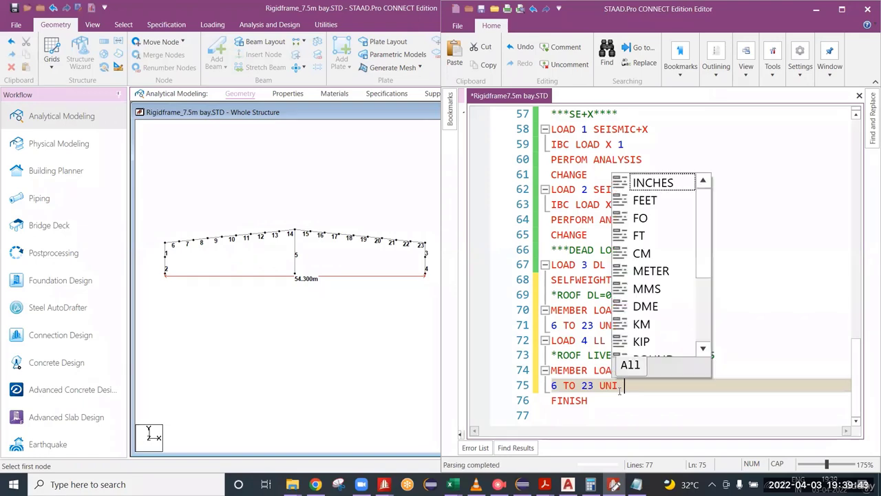
pyautogui.write('GY -4.5')
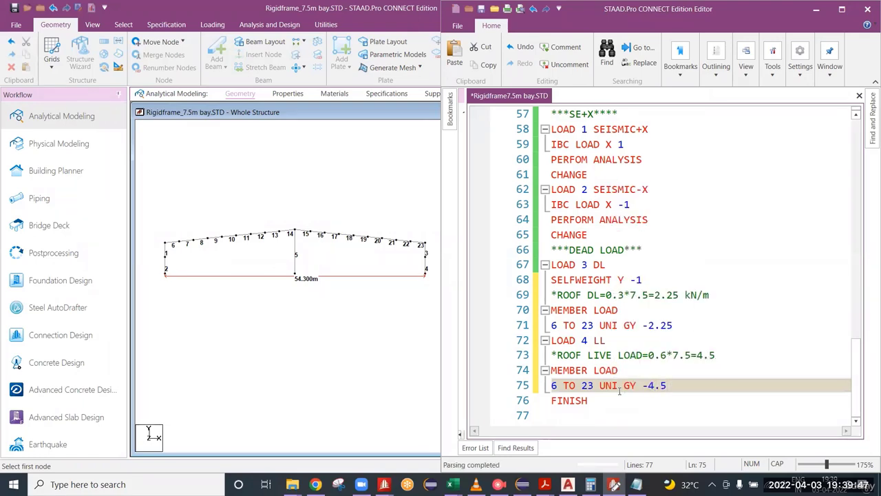
# Step: Add the load case LOAD 5 ADL below the live load commands, followed by a new line
pyautogui.press('Return')
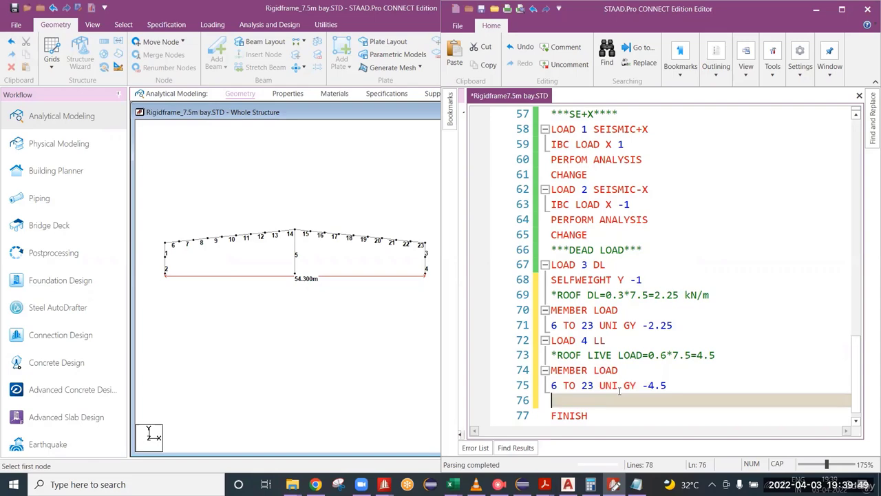
pyautogui.write('LOAD 5 CL')
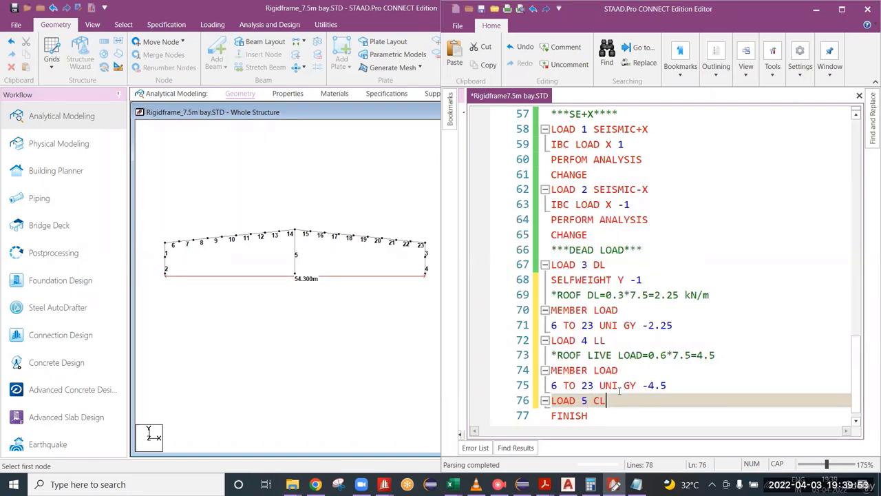
pyautogui.press('BackSpace')
pyautogui.press('BackSpace')
pyautogui.write('ADL')
pyautogui.press('Return')
# Step: Write the comment *ROOF CL=0.1*7.5=0.75 under LOAD 5 ADL, checking the load data in the Seismic calc workbook
pyautogui.write('*')
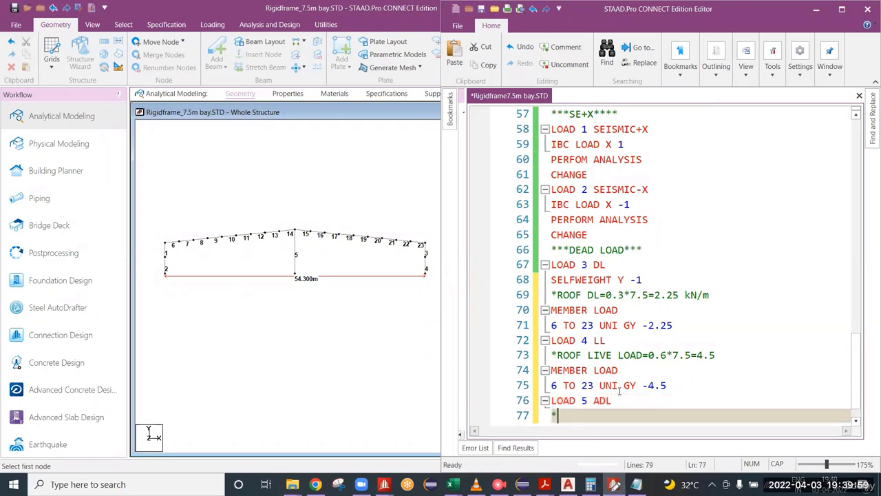
pyautogui.write('ROOF')
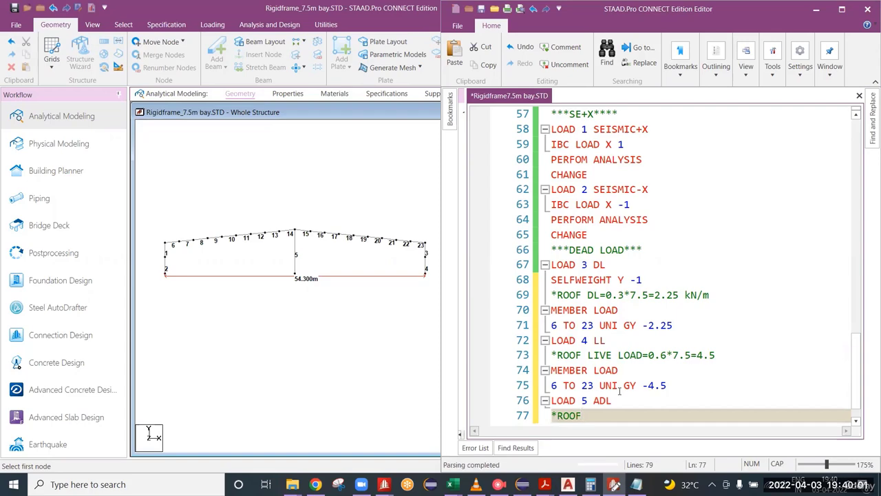
pyautogui.write(' CL=')
pyautogui.moveTo(452, 482)
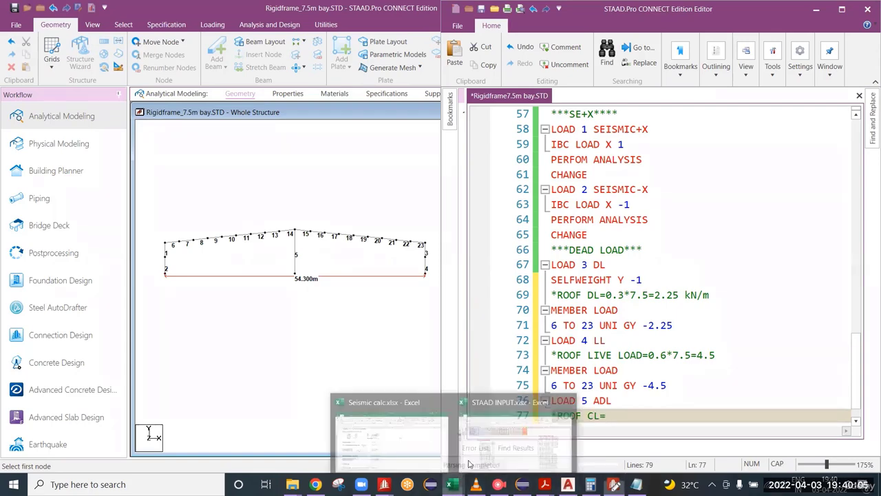
pyautogui.click(389, 431)
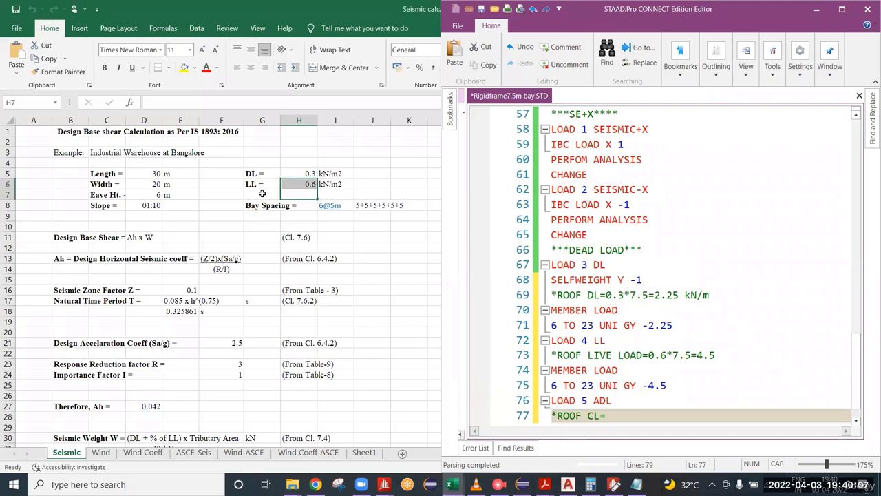
pyautogui.click(262, 194)
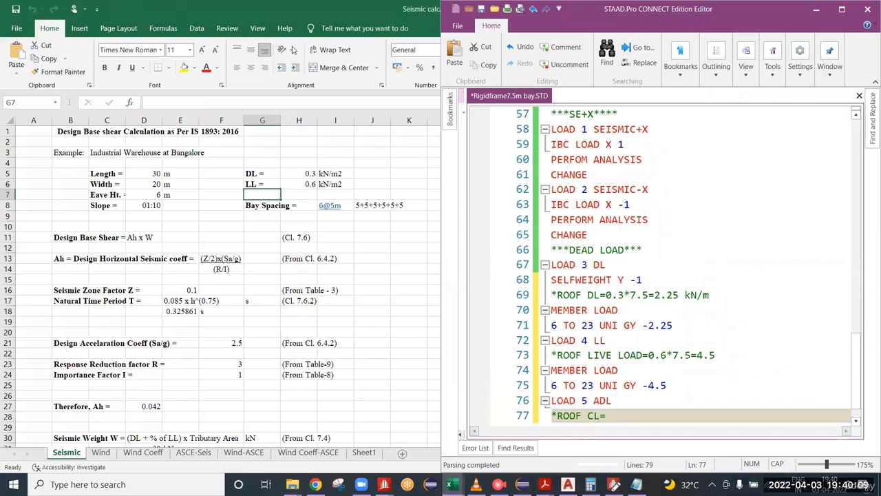
pyautogui.rightClick(232, 4)
pyautogui.click(292, 44)
pyautogui.click(635, 418)
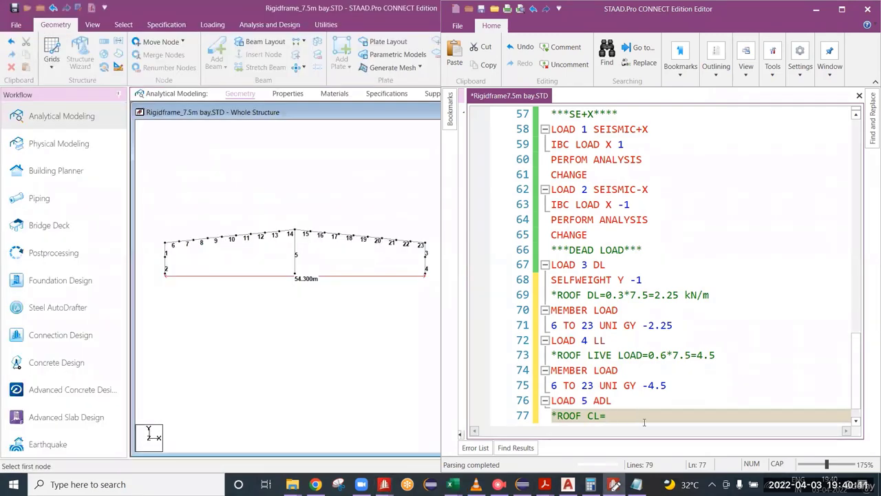
pyautogui.write('0.1*')
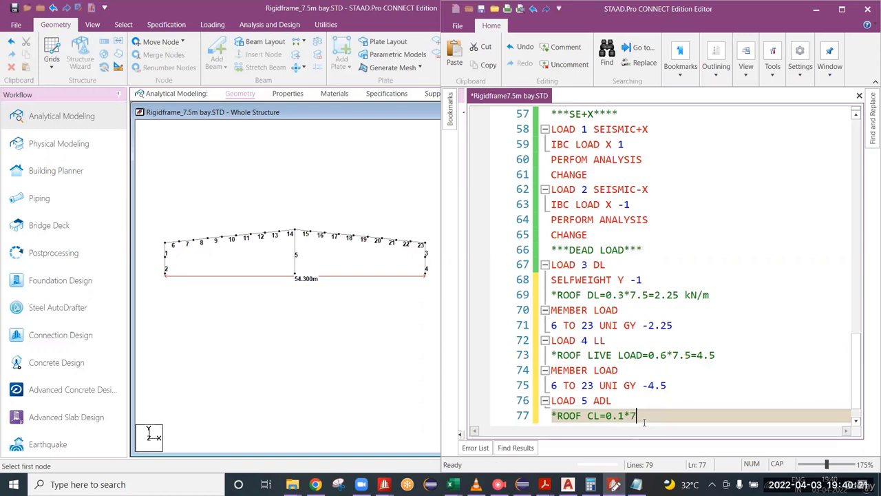
pyautogui.write('7.5=0.75')
pyautogui.scroll(-1, 644, 422)
# Step: Add MEMBER LOAD with the line 6 TO 23 UNI GY -0.75 below the ROOF CL comment and save the input file
pyautogui.press('Return')
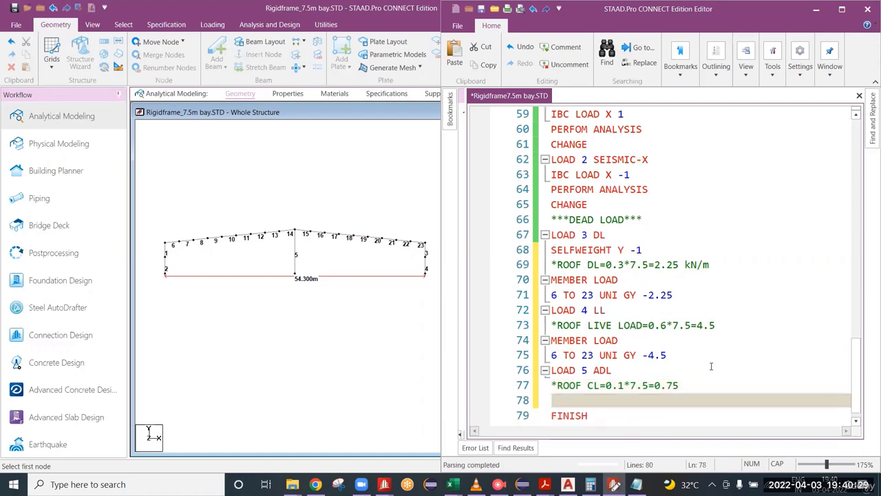
pyautogui.write('MEMBER ')
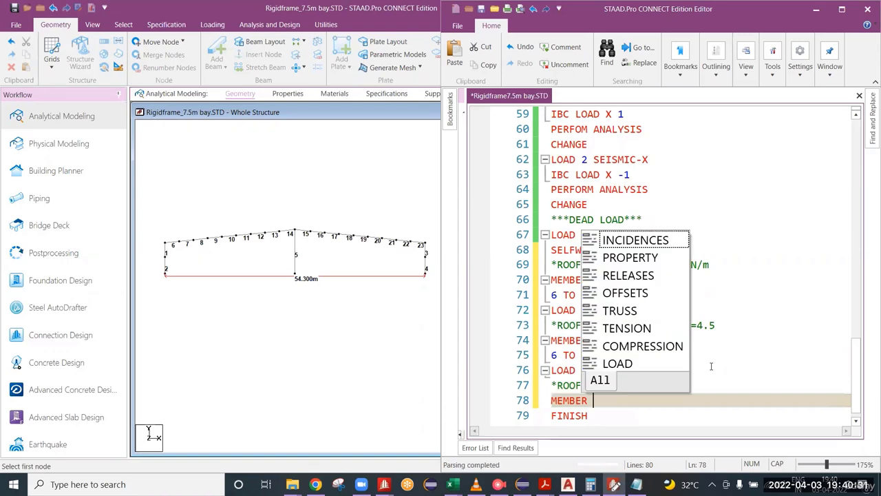
pyautogui.write('LOAD')
pyautogui.press('Escape')
pyautogui.press('Return')
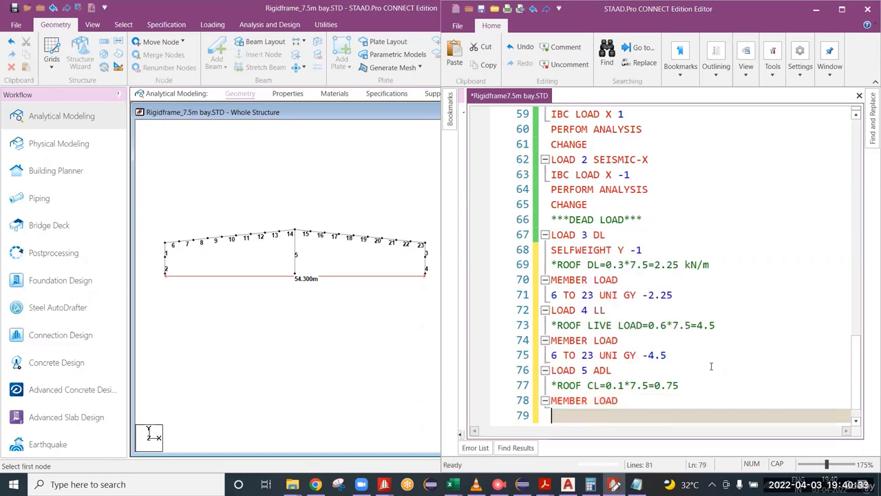
pyautogui.write('6 TO 23 UNI GY ')
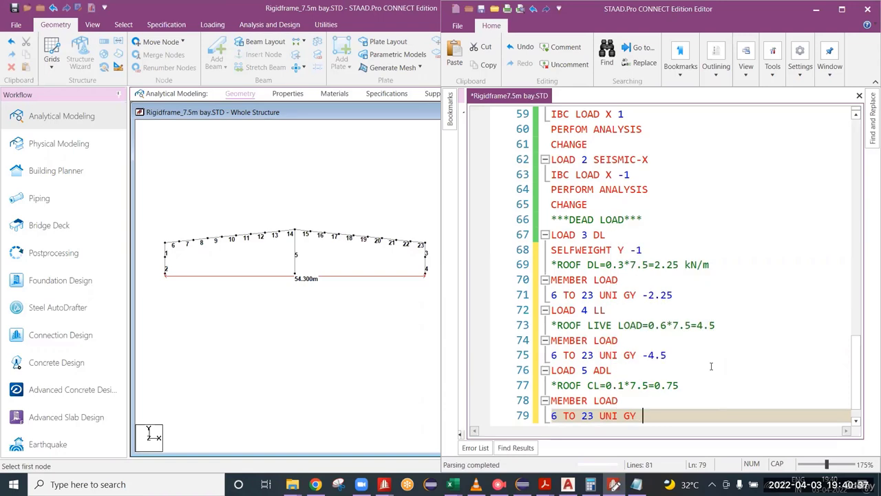
pyautogui.write('-0.75')
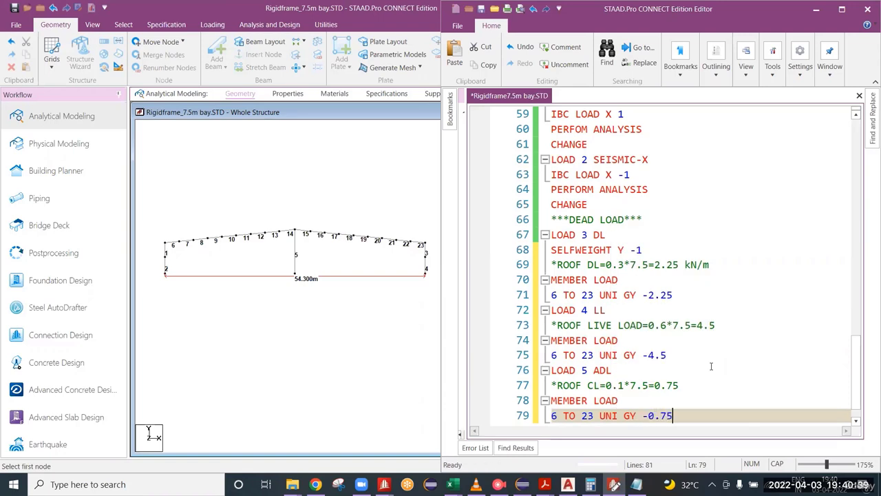
pyautogui.hotkey('ctrl', 's')
pyautogui.scroll(-1, 688, 387)
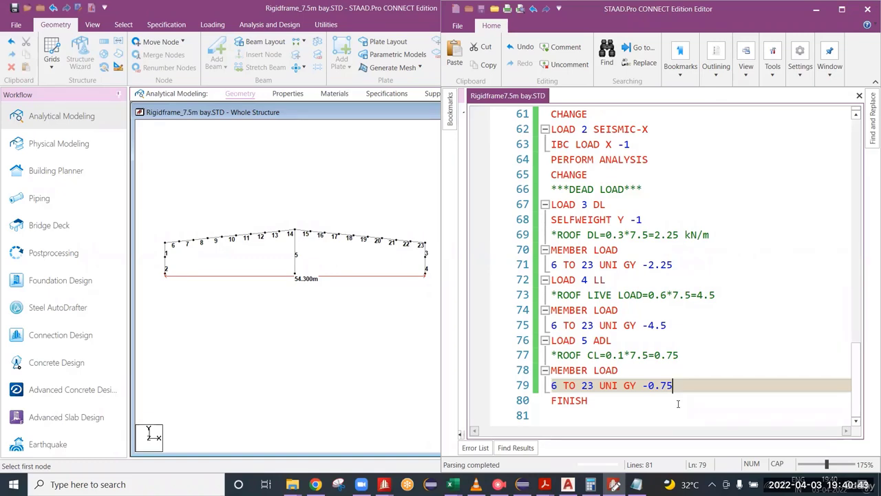
# Step: Check the wind load cases in the Notepad list, add the comment *******WIND LOADS****** above FINISH, and start another comment line
pyautogui.press('Return')
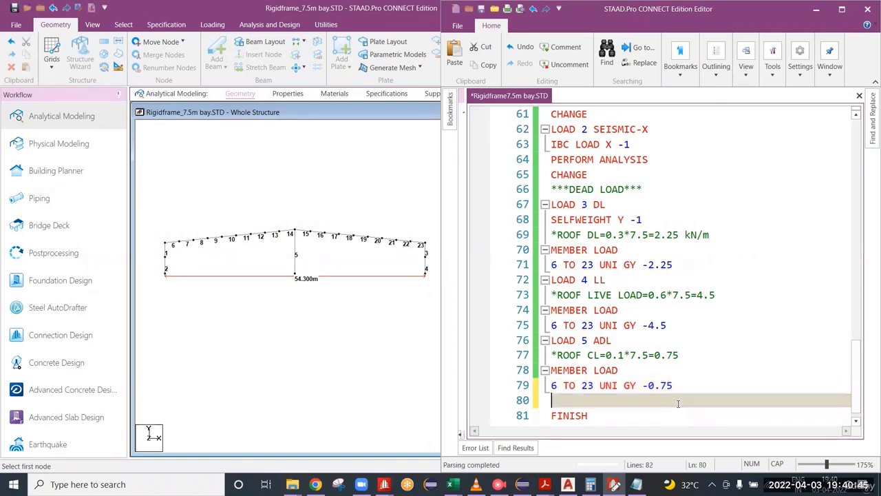
pyautogui.write('*******')
pyautogui.click(636, 484)
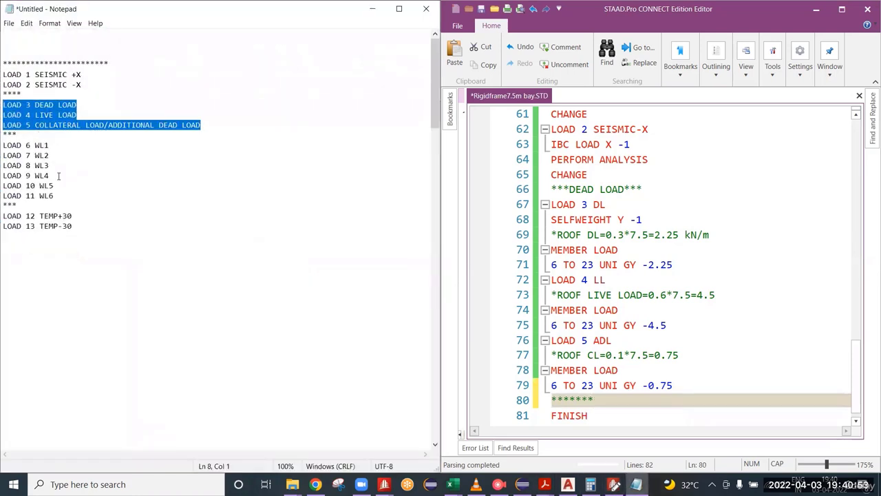
pyautogui.moveTo(56, 196); pyautogui.dragTo(2, 144)
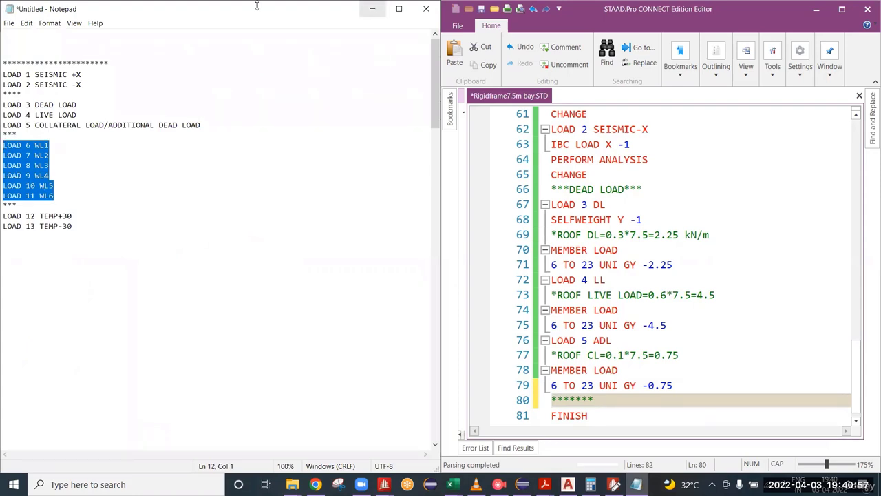
pyautogui.click(373, 8)
pyautogui.click(618, 401)
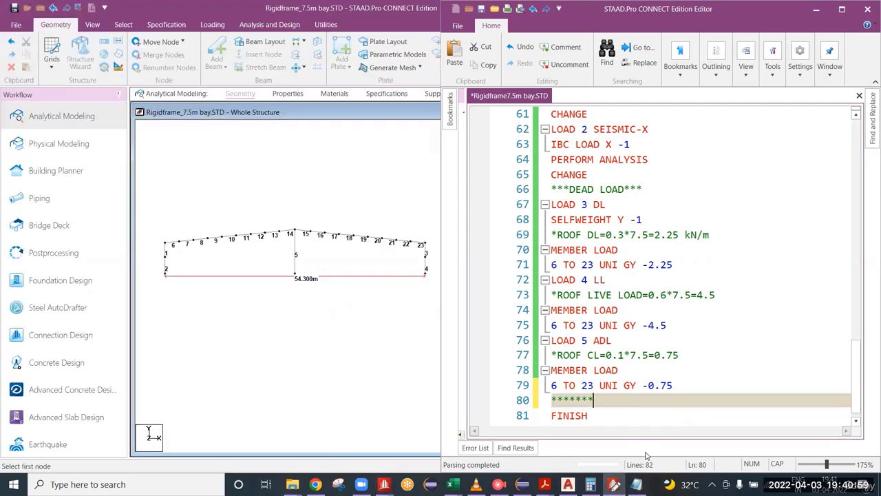
pyautogui.write('WIND LOADS**')
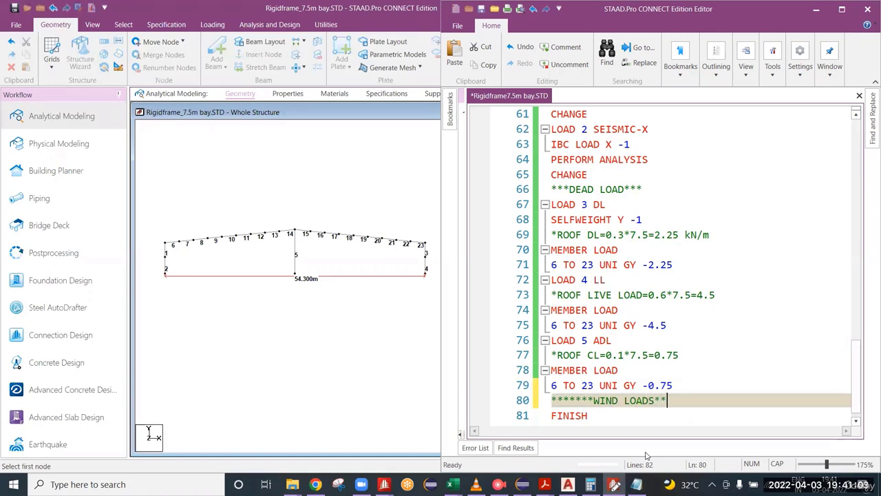
pyautogui.write('****')
pyautogui.press('Return')
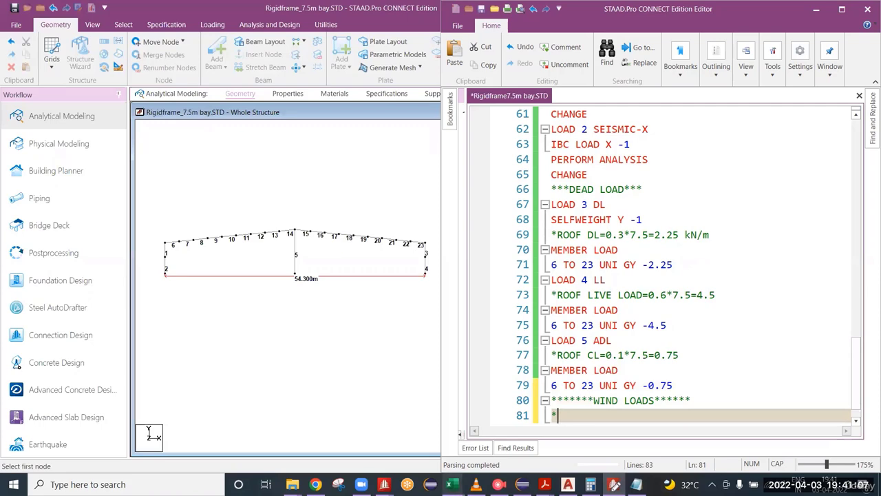
# Step: Look up the velocity pressure qz in kN/m2 on the Wind-ASCE sheet of the Seismic calc workbook
pyautogui.moveTo(451, 484)
pyautogui.click(441, 445)
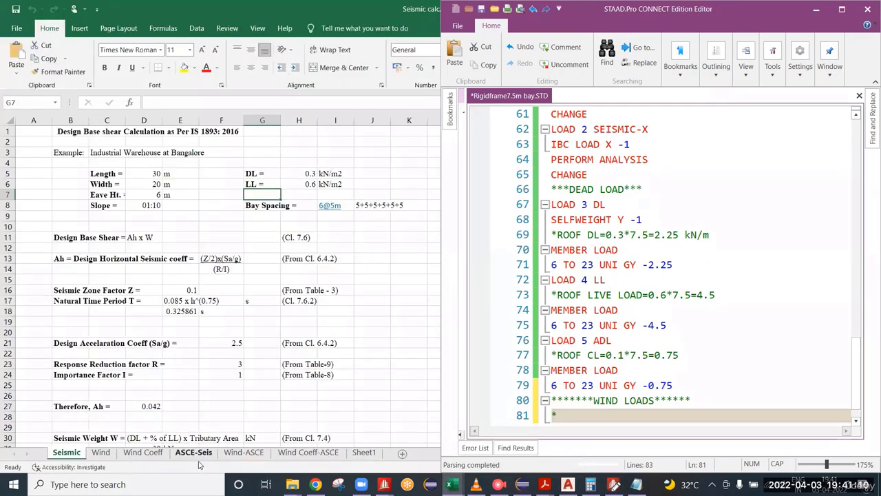
pyautogui.click(244, 452)
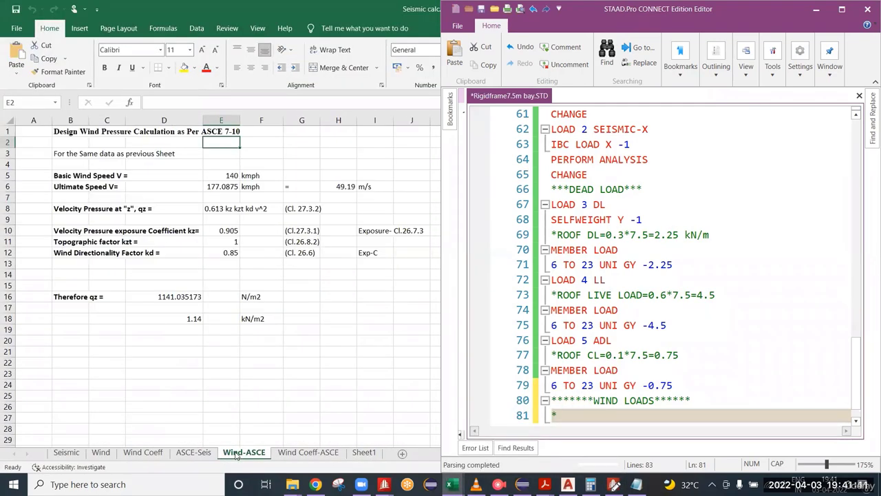
pyautogui.click(190, 317)
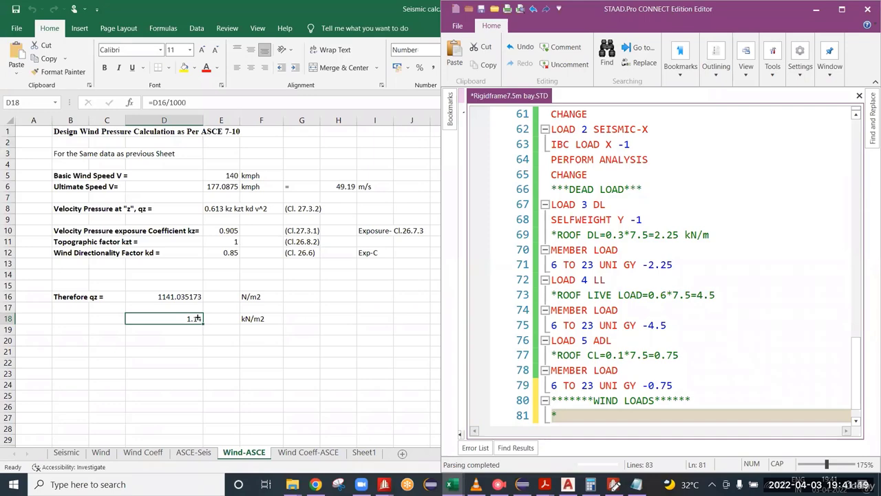
pyautogui.rightClick(281, 3)
pyautogui.click(309, 40)
# Step: Complete the comment *WIND PRESSURE=1.14 kN/m2 under the WIND LOADS heading in the STAAD editor, followed by a new line
pyautogui.click(567, 411)
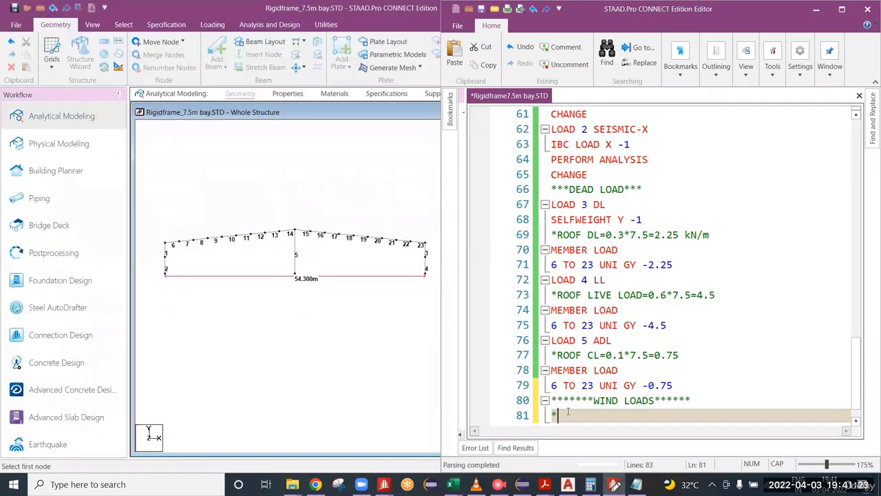
pyautogui.write('WIND P')
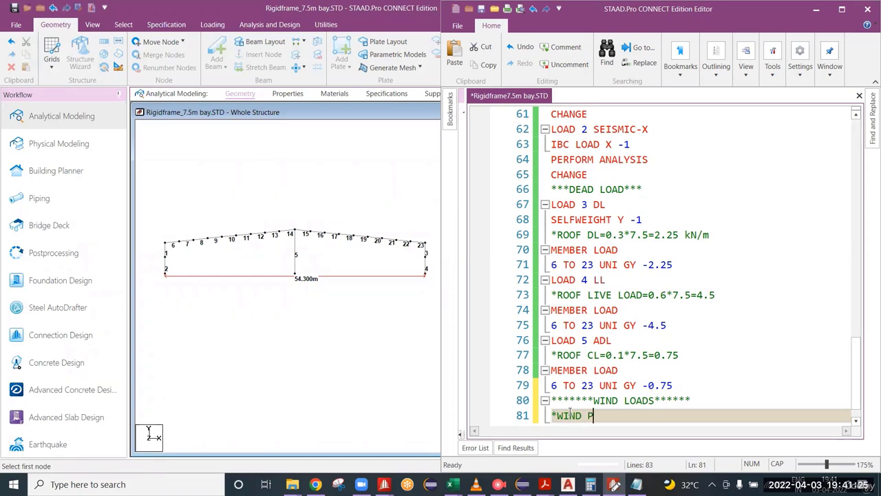
pyautogui.write('RESSURE')
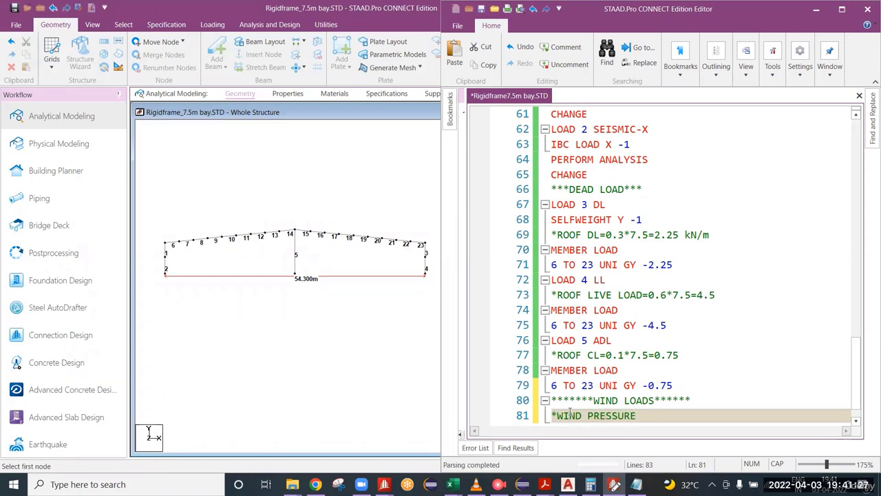
pyautogui.write('=1.14')
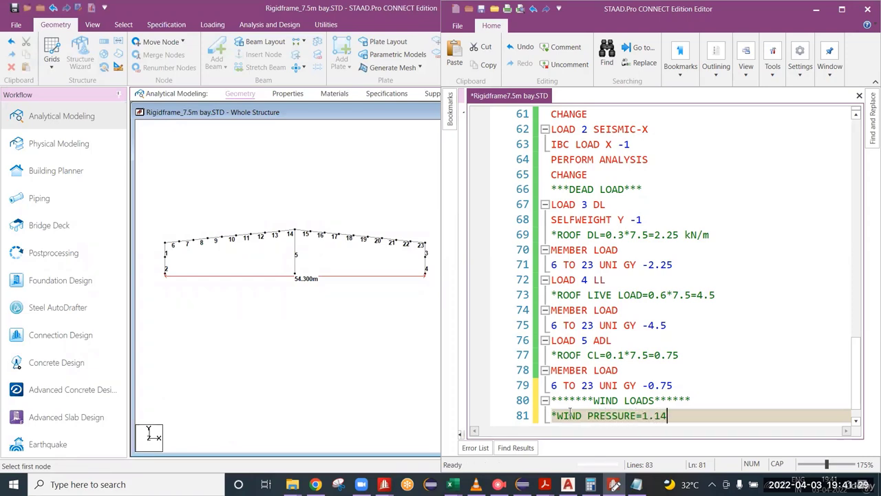
pyautogui.write(' kN/m@')
pyautogui.press('BackSpace')
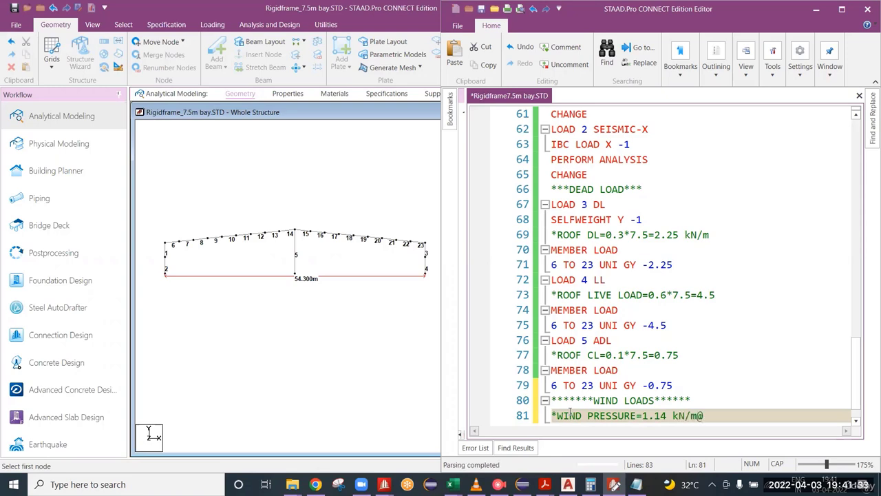
pyautogui.write('2')
pyautogui.scroll(-1, 753, 356)
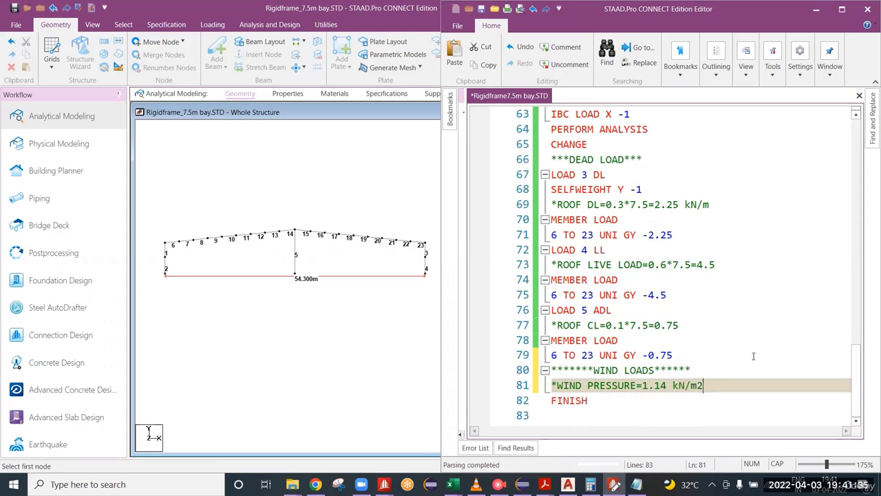
pyautogui.press('Return')
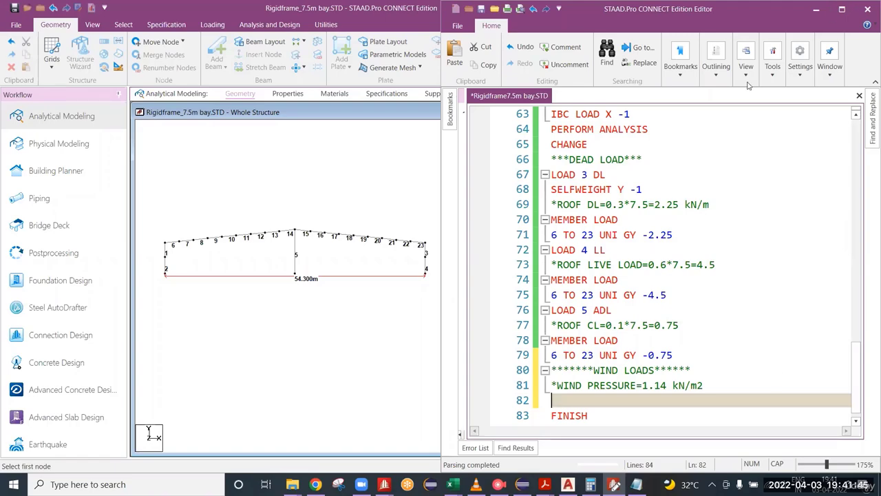
# Step: Examine the wind coefficient diagrams for the balanced and unbalanced cases on the Wind Coeff-ASCE sheet of the Seismic calc workbook
pyautogui.moveTo(450, 484)
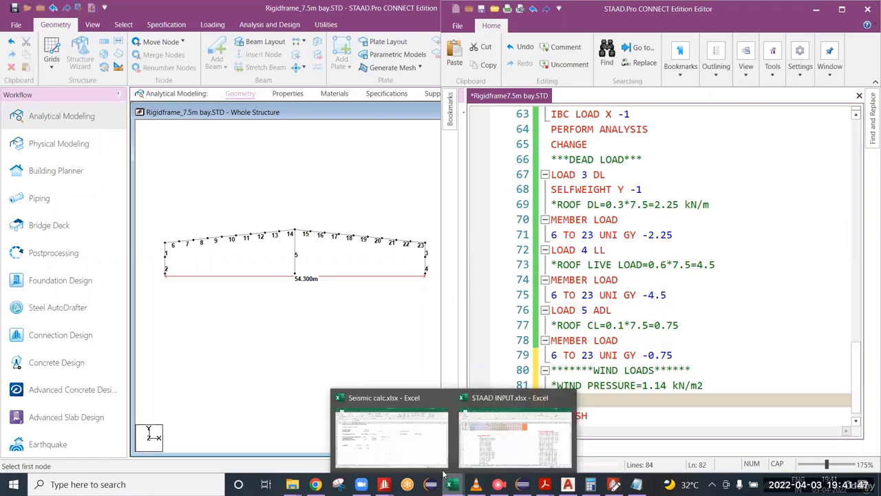
pyautogui.click(413, 455)
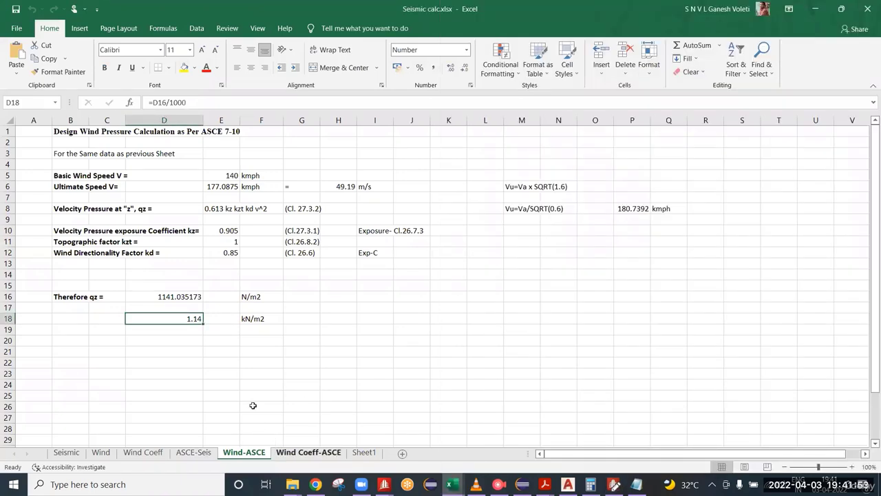
pyautogui.click(323, 456)
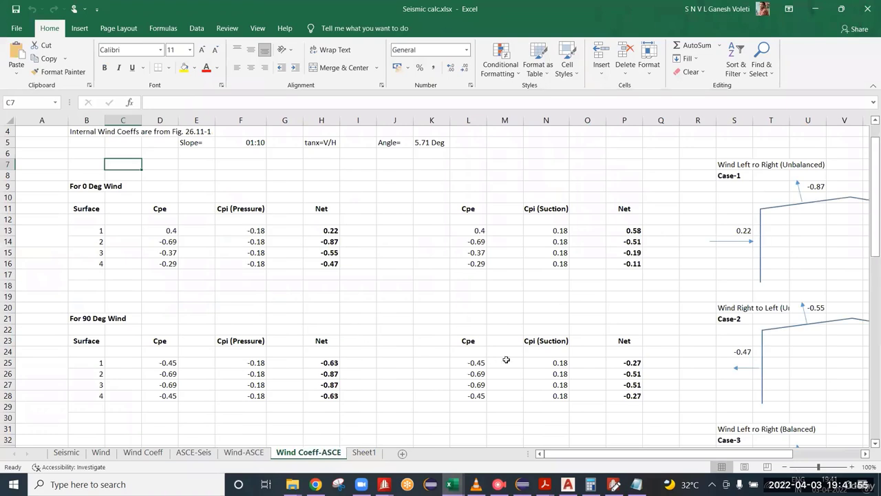
pyautogui.moveTo(681, 454); pyautogui.dragTo(748, 459)
pyautogui.click(737, 273)
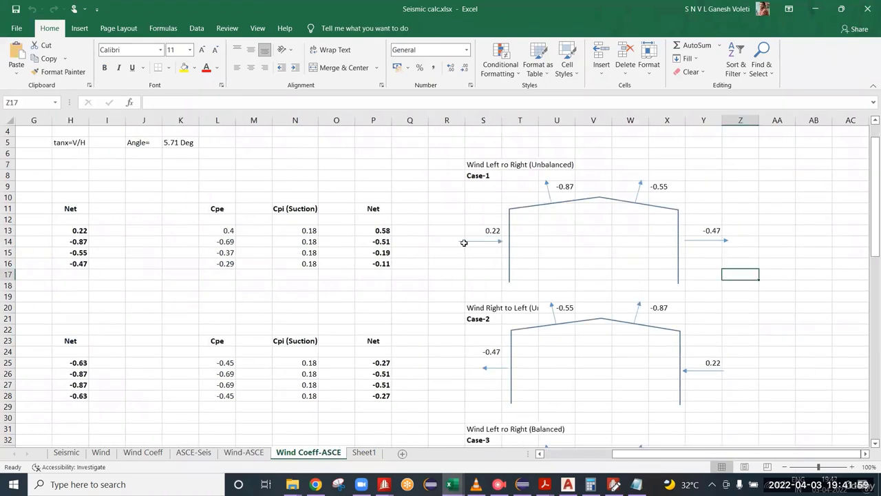
pyautogui.moveTo(448, 166)
pyautogui.mouseDown()
pyautogui.moveTo(710, 315)
pyautogui.moveTo(792, 309)
pyautogui.mouseUp()
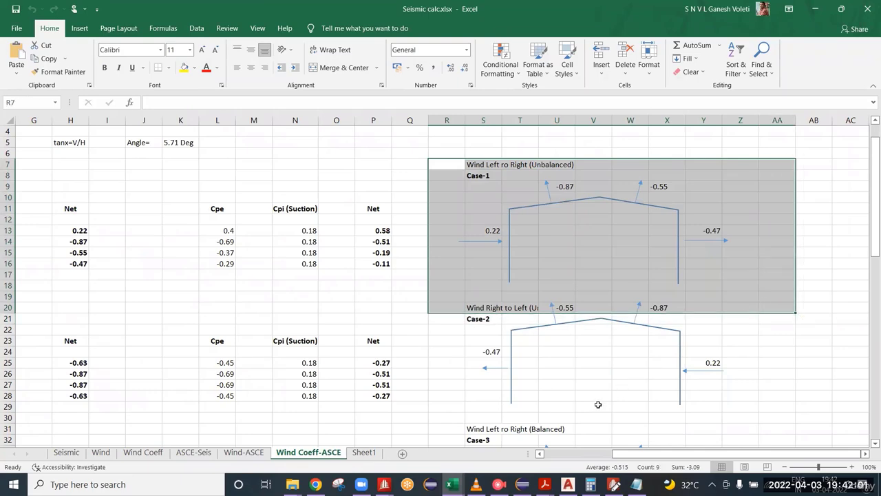
pyautogui.scroll(-4, 598, 404)
pyautogui.moveTo(452, 195); pyautogui.dragTo(716, 308)
pyautogui.scroll(-3, 486, 292)
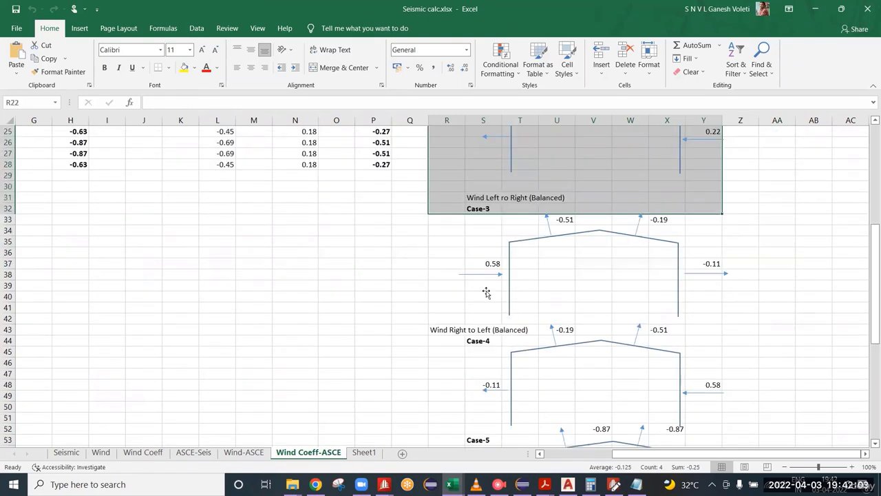
pyautogui.moveTo(466, 237); pyautogui.dragTo(667, 340)
pyautogui.scroll(-4, 691, 384)
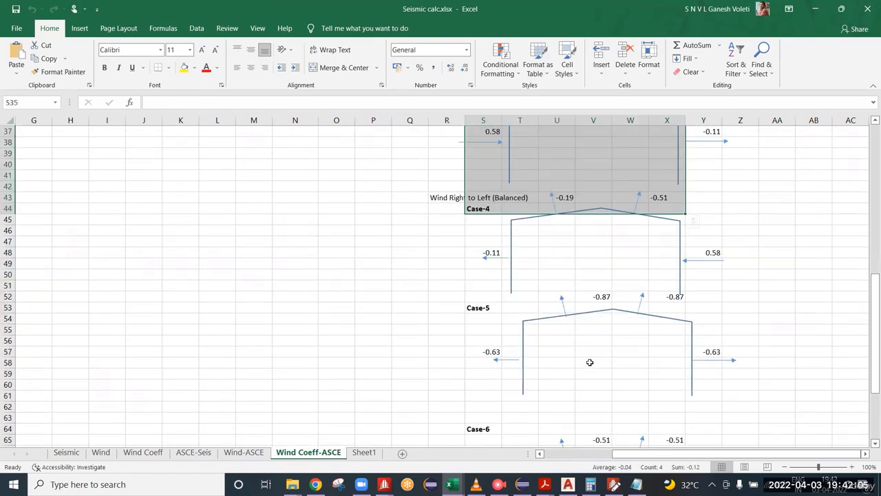
pyautogui.scroll(-4, 592, 372)
pyautogui.scroll(10, 596, 383)
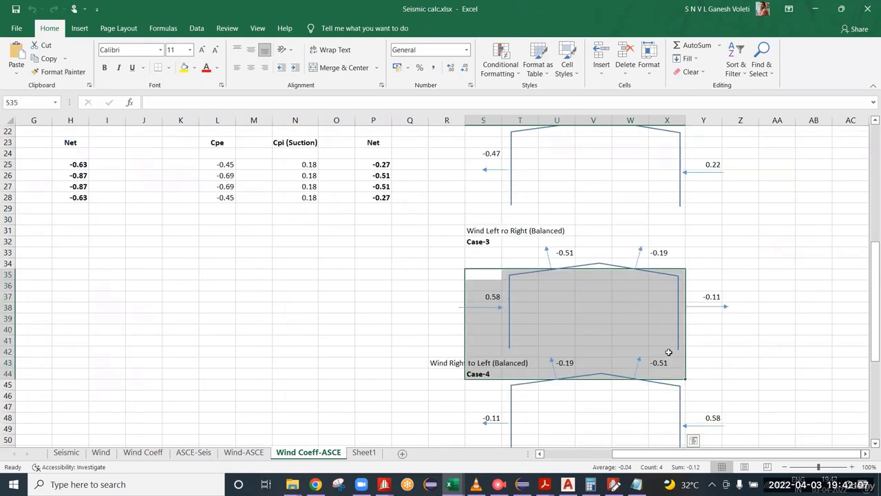
pyautogui.click(767, 296)
pyautogui.scroll(5, 764, 303)
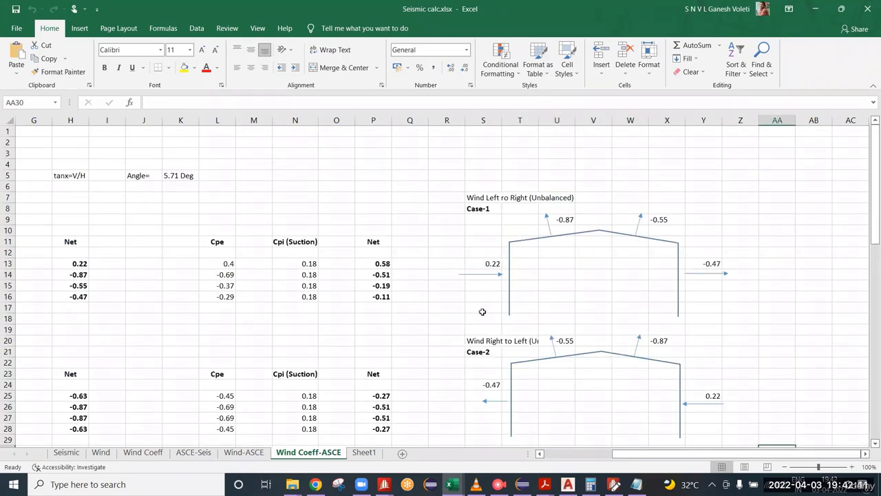
pyautogui.scroll(-4, 483, 312)
pyautogui.scroll(4, 486, 311)
pyautogui.scroll(-1, 385, 315)
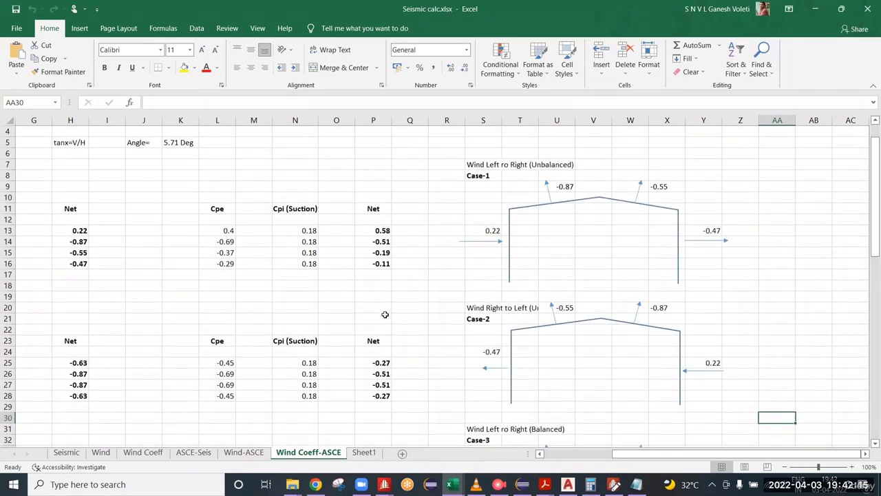
pyautogui.scroll(-1, 396, 324)
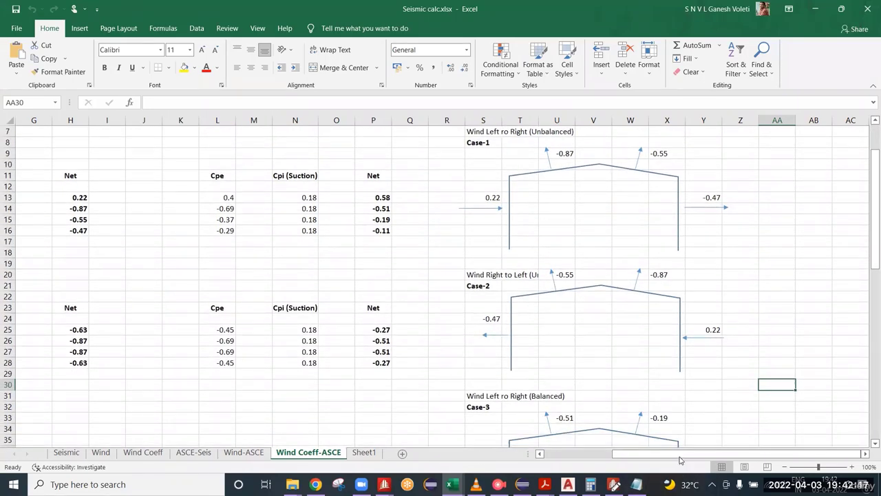
# Step: Copy the 0 degree wind net coefficients for internal pressure (H13:H16) and paste them as values starting at cell B40
pyautogui.moveTo(662, 459); pyautogui.dragTo(325, 231)
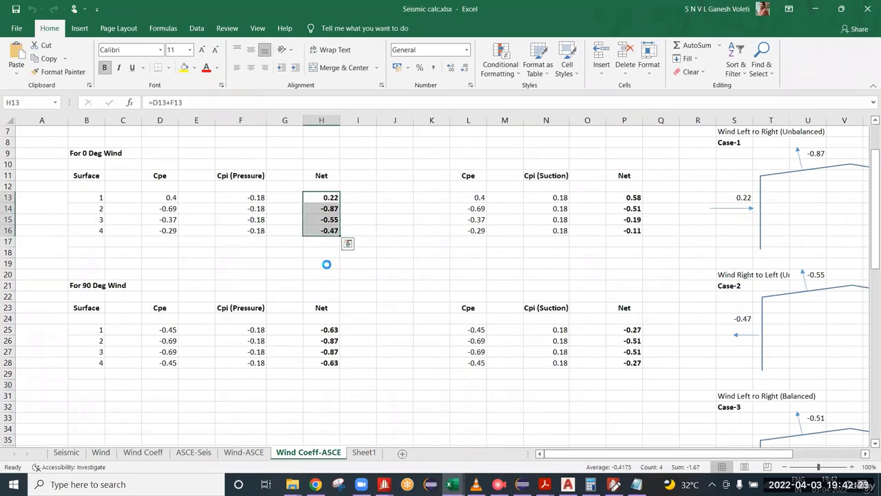
pyautogui.hotkey('ctrl', 'c')
pyautogui.scroll(-8, 303, 289)
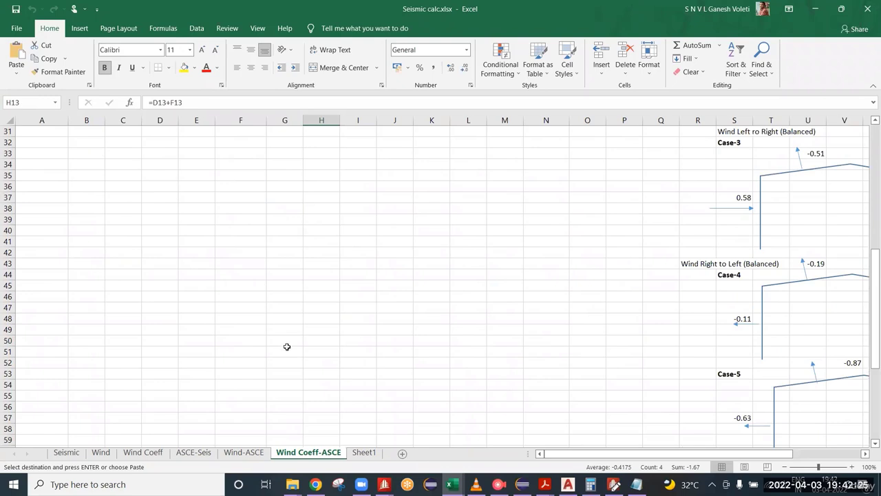
pyautogui.click(92, 232)
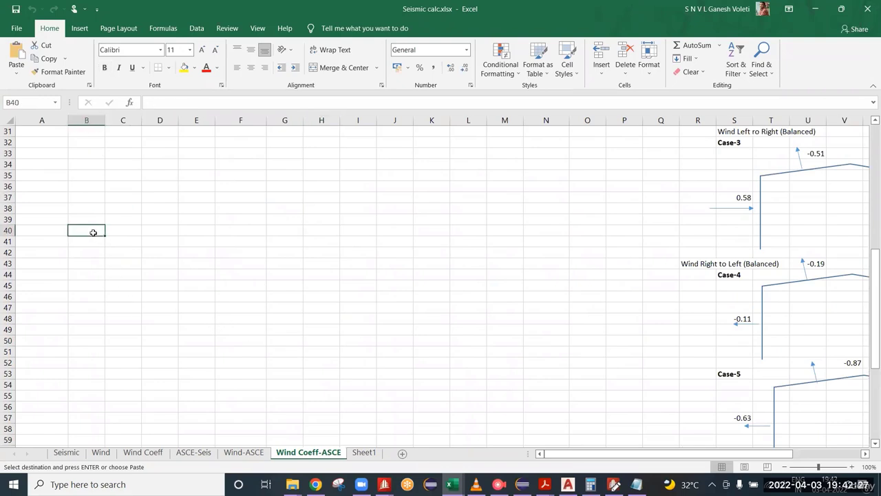
pyautogui.rightClick(93, 234)
pyautogui.click(134, 260)
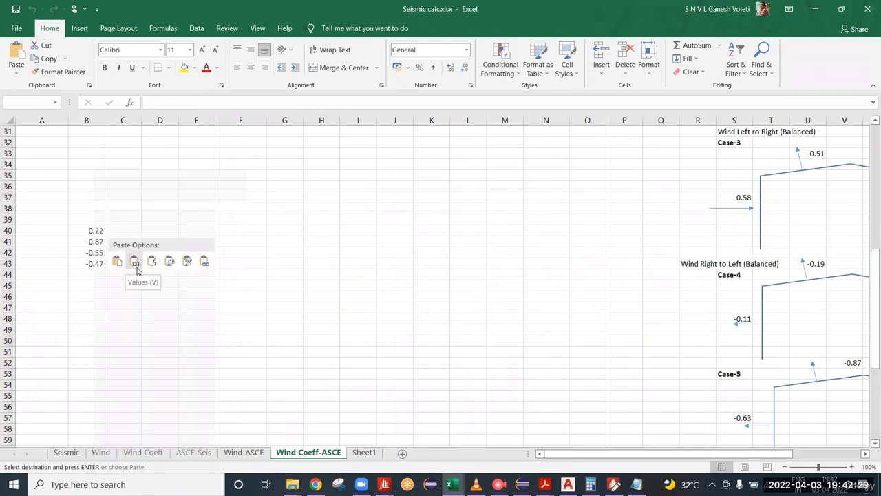
pyautogui.click(237, 277)
pyautogui.click(169, 275)
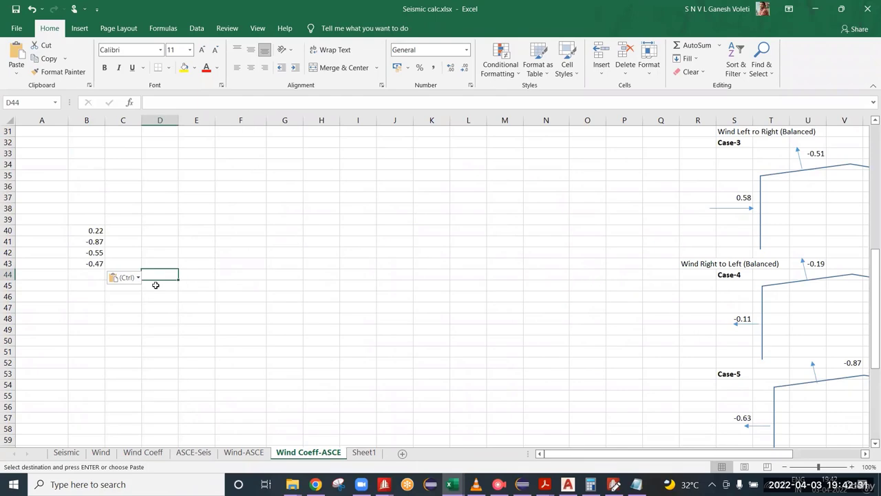
# Step: Examine the wall and roof net coefficients and their arrow directions in the Case-1 diagram for unbalanced left-to-right wind
pyautogui.scroll(1, 174, 310)
pyautogui.scroll(9, 422, 314)
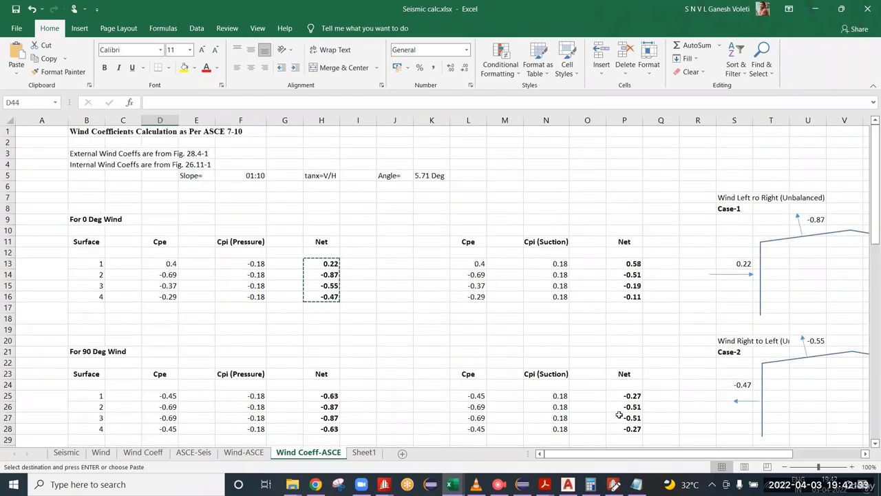
pyautogui.moveTo(709, 456); pyautogui.dragTo(722, 457)
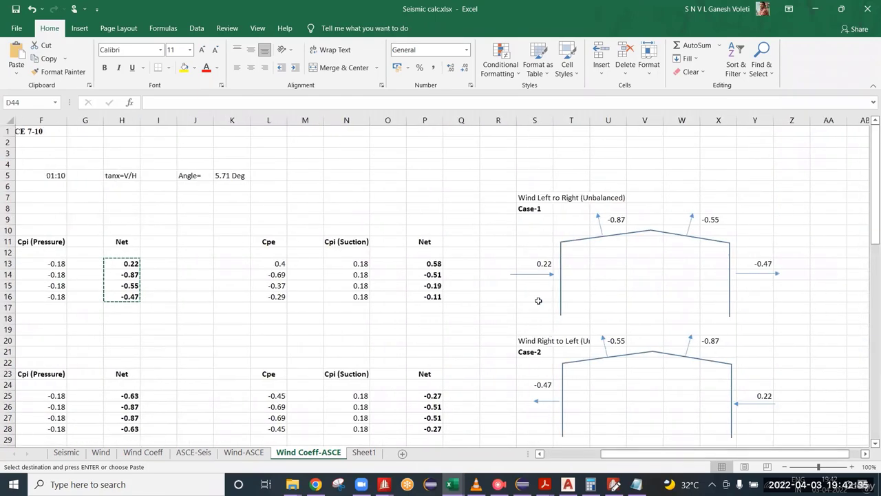
pyautogui.click(539, 264)
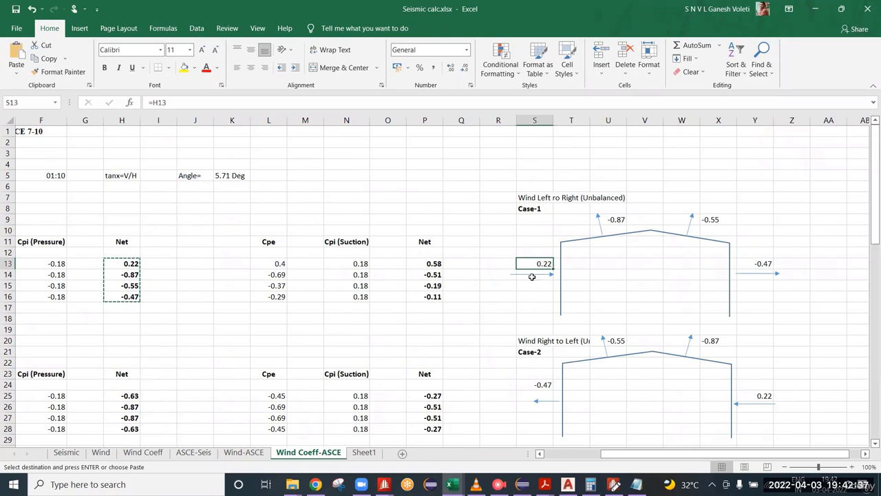
pyautogui.click(528, 283)
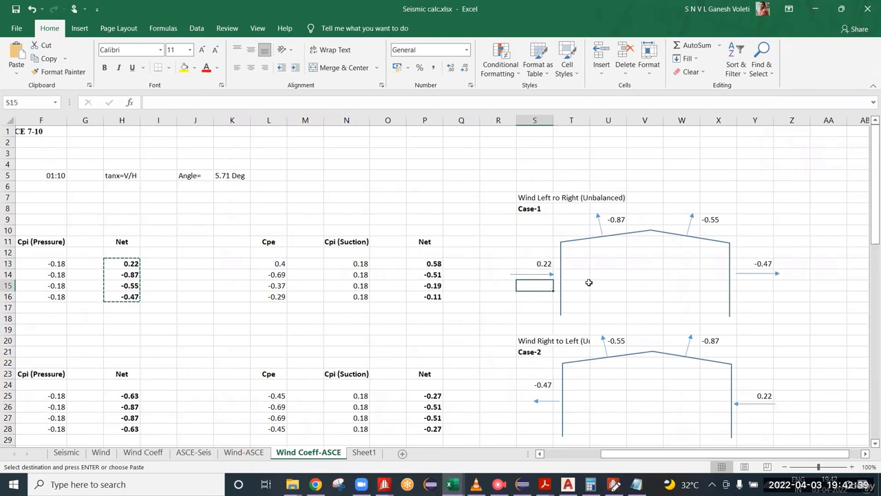
pyautogui.click(616, 219)
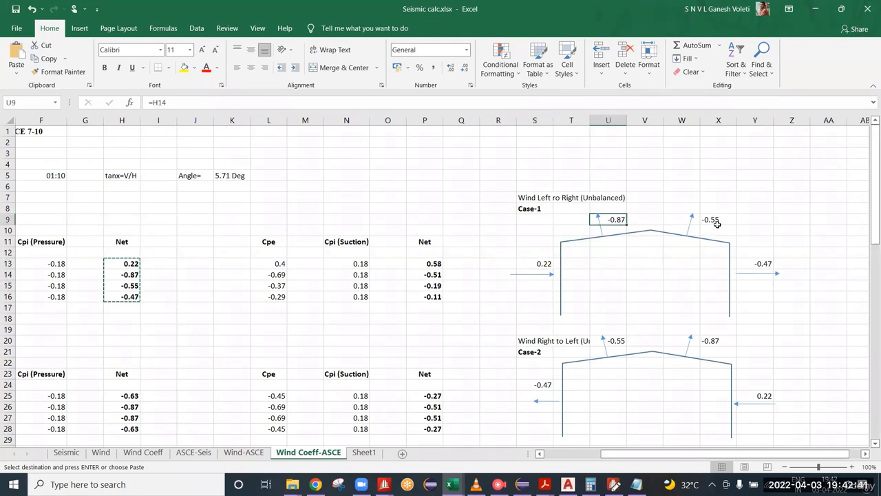
pyautogui.click(716, 220)
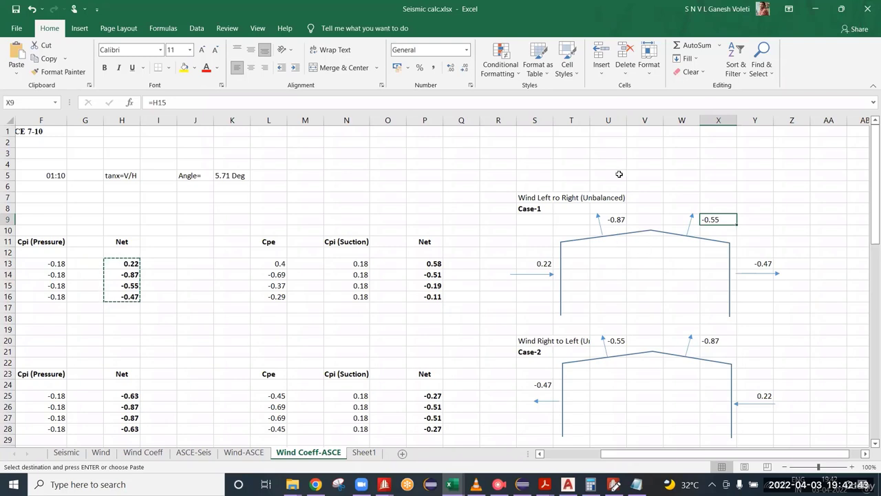
pyautogui.click(762, 262)
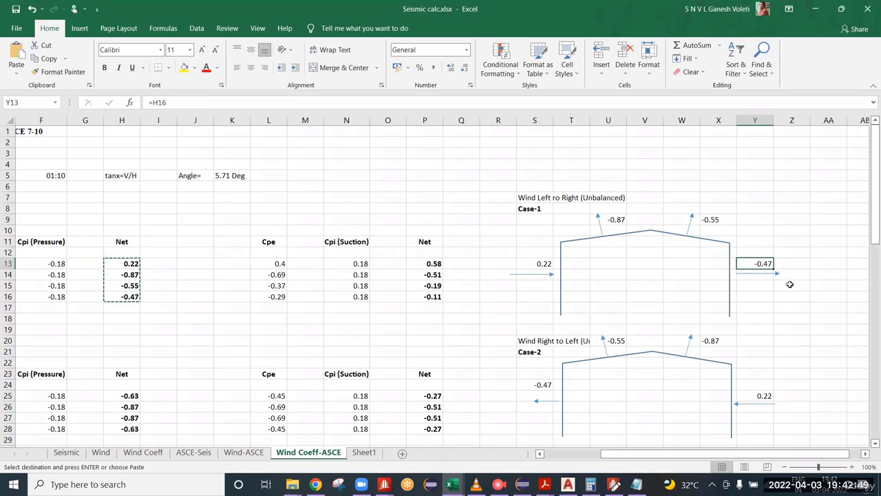
pyautogui.click(614, 221)
pyautogui.click(716, 219)
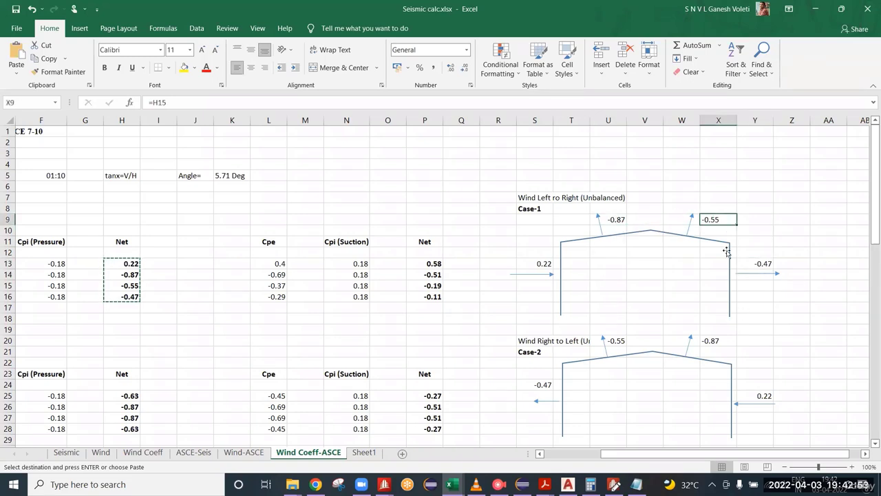
pyautogui.click(754, 266)
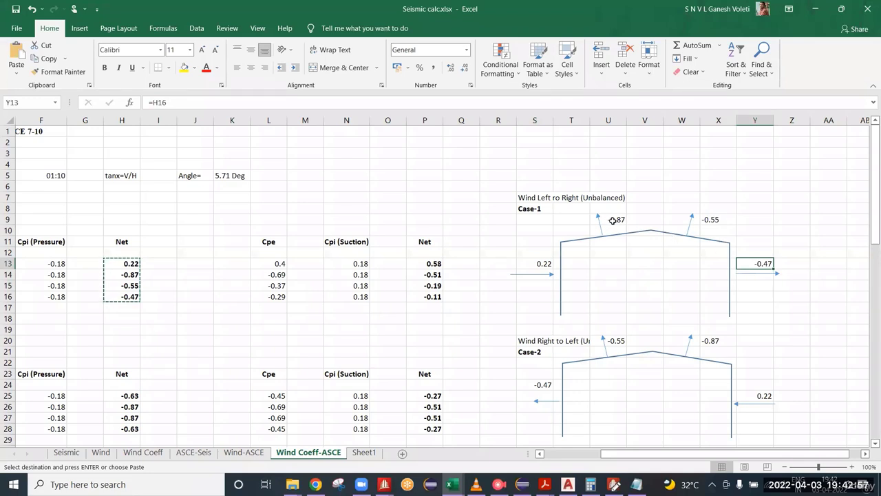
# Step: Review the two roof coefficients and the left wall coefficient with its arrow in the Case-1 diagram
pyautogui.click(716, 220)
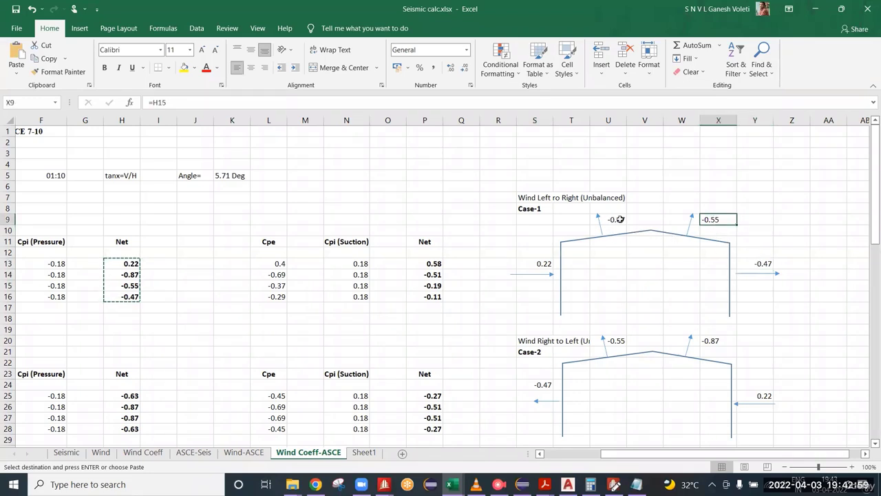
pyautogui.click(619, 219)
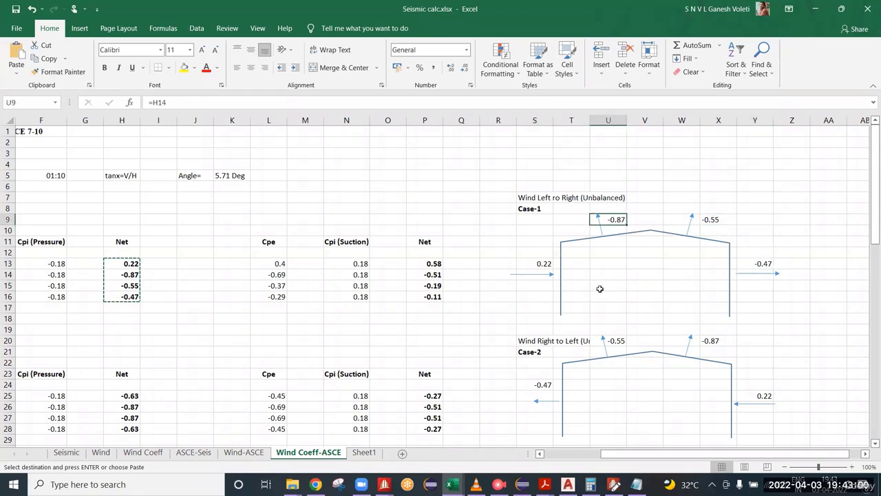
pyautogui.click(541, 263)
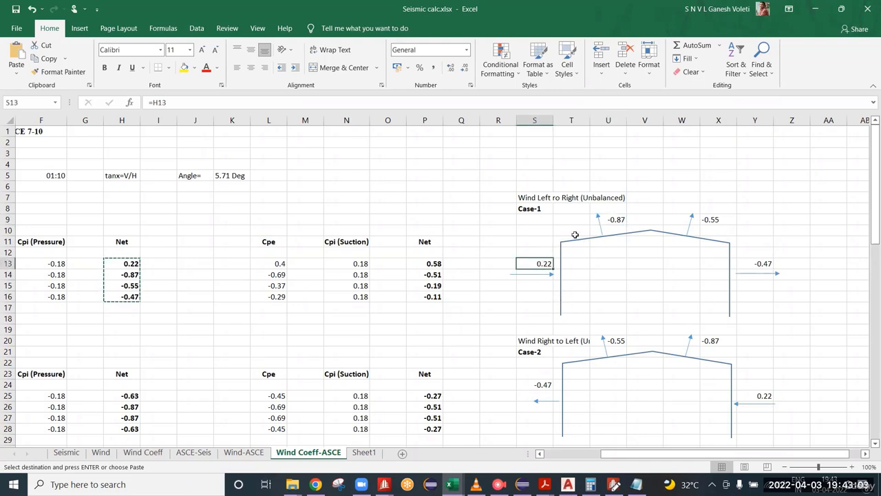
pyautogui.click(533, 282)
pyautogui.click(542, 264)
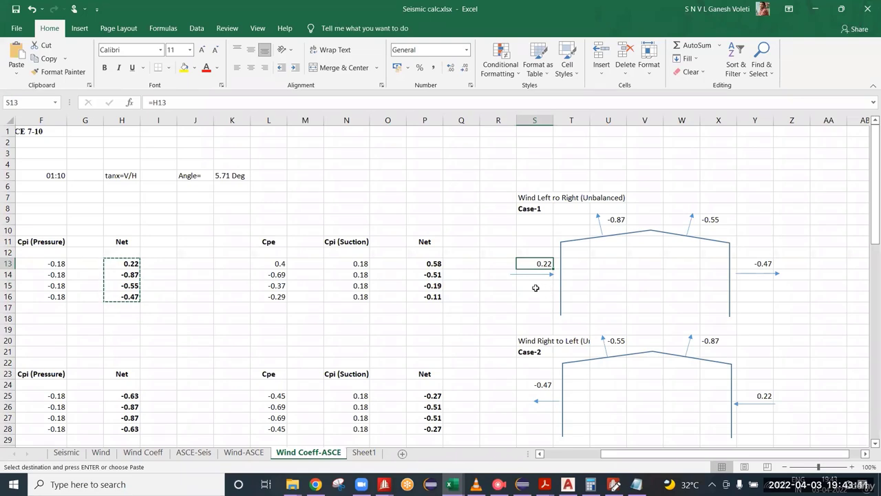
pyautogui.click(536, 288)
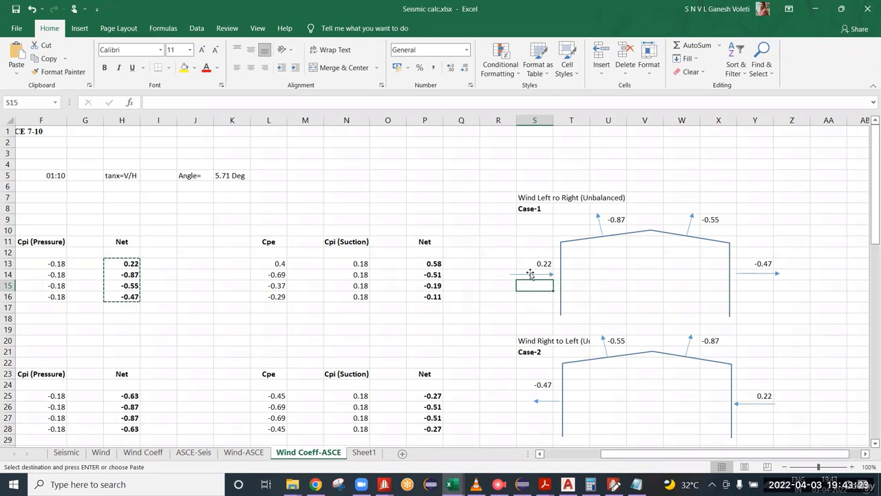
pyautogui.click(531, 263)
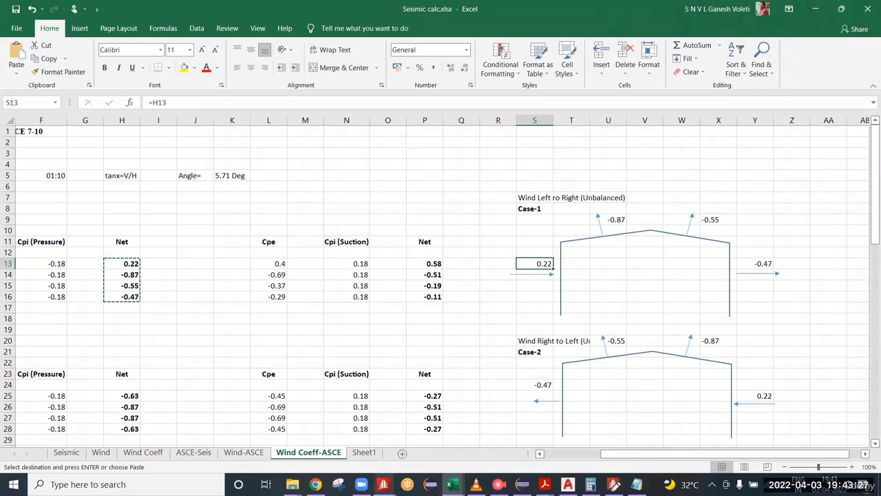
# Step: Check the global axis directions in the Rigidframe_7.5m bay model in STAAD.Pro and return to the Seismic calc workbook
pyautogui.click(384, 484)
pyautogui.click(332, 454)
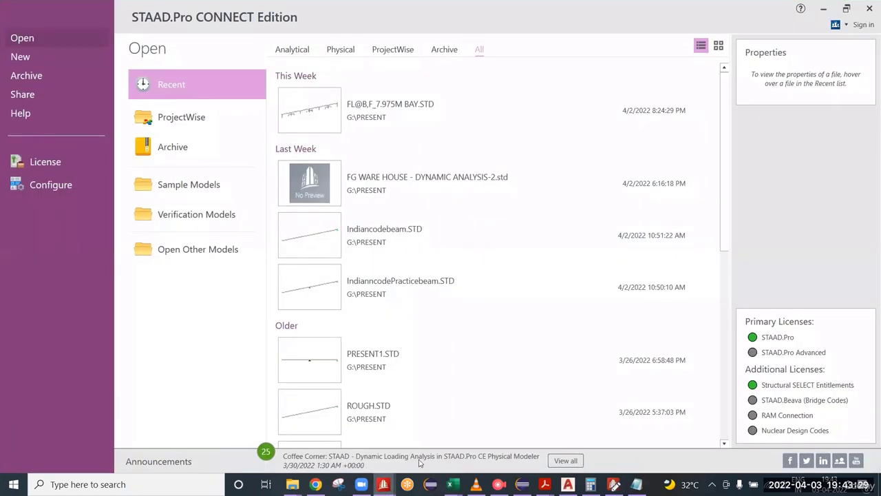
pyautogui.click(383, 484)
pyautogui.click(446, 434)
pyautogui.scroll(1, 159, 450)
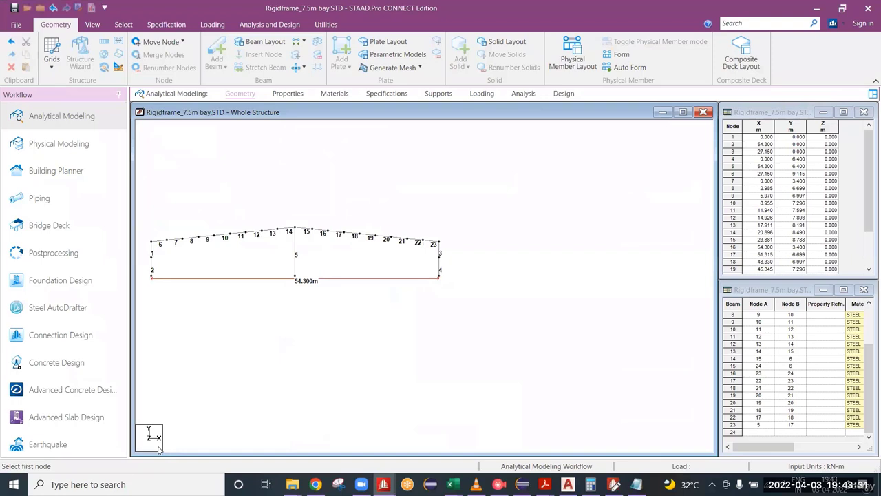
pyautogui.scroll(1, 155, 447)
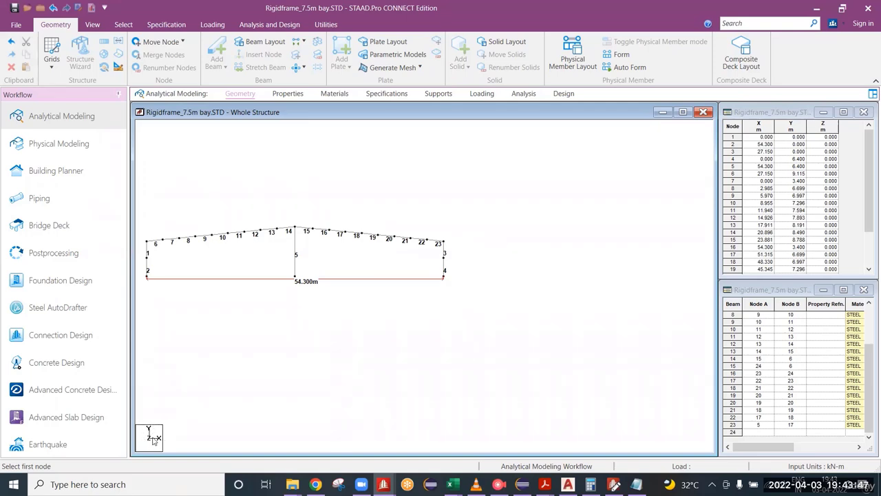
pyautogui.click(813, 8)
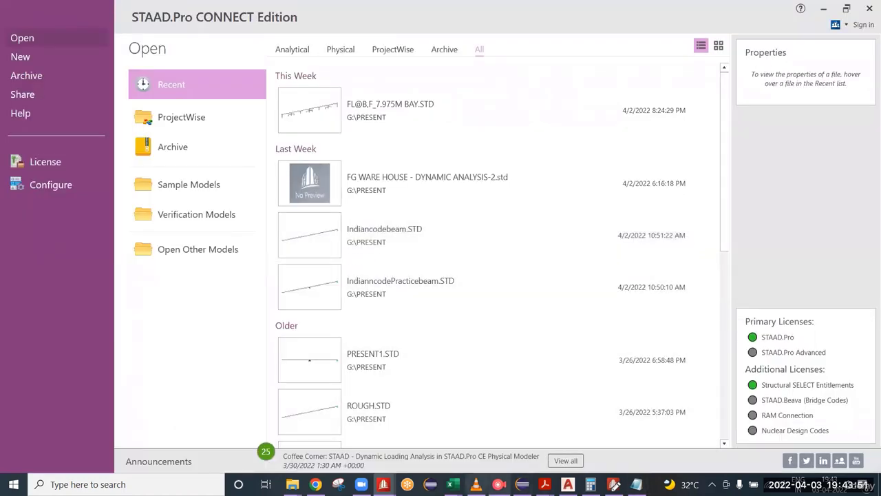
pyautogui.moveTo(451, 483)
pyautogui.click(397, 454)
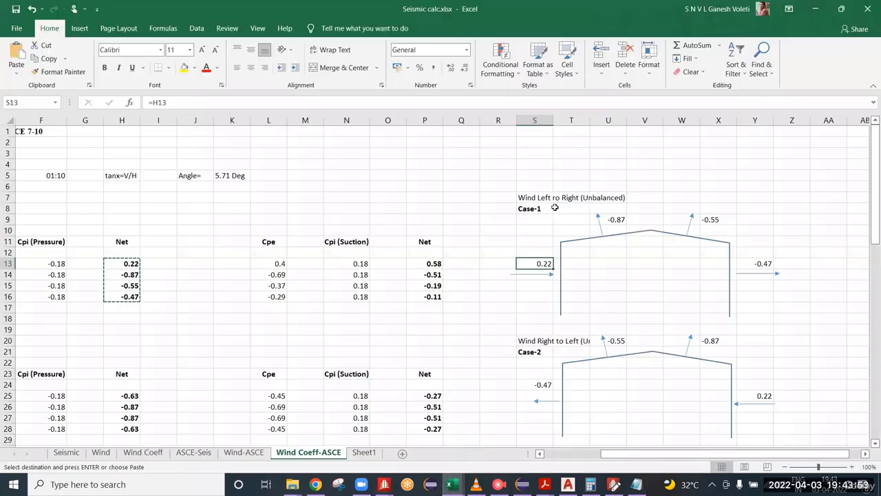
# Step: Locate the pasted net coefficients on the Wind Coeff-ASCE sheet and select the first one in B40
pyautogui.scroll(-16, 483, 318)
pyautogui.scroll(-10, 483, 318)
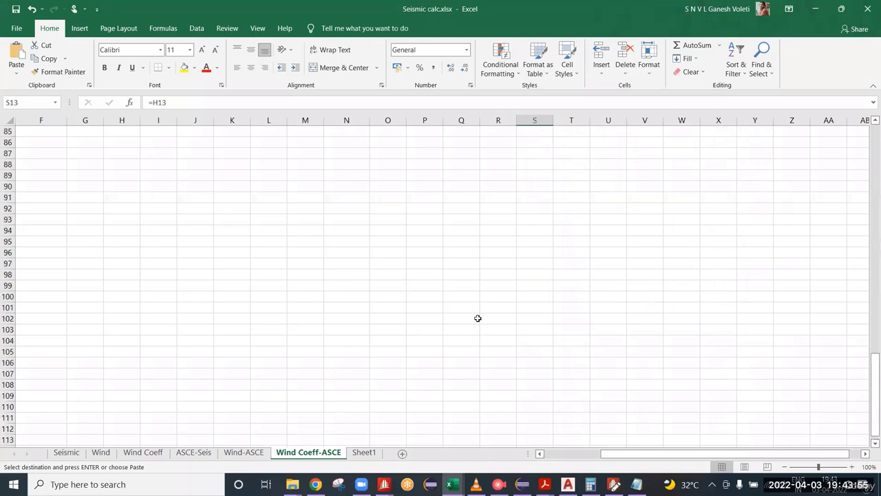
pyautogui.scroll(20, 475, 296)
pyautogui.scroll(-20, 370, 318)
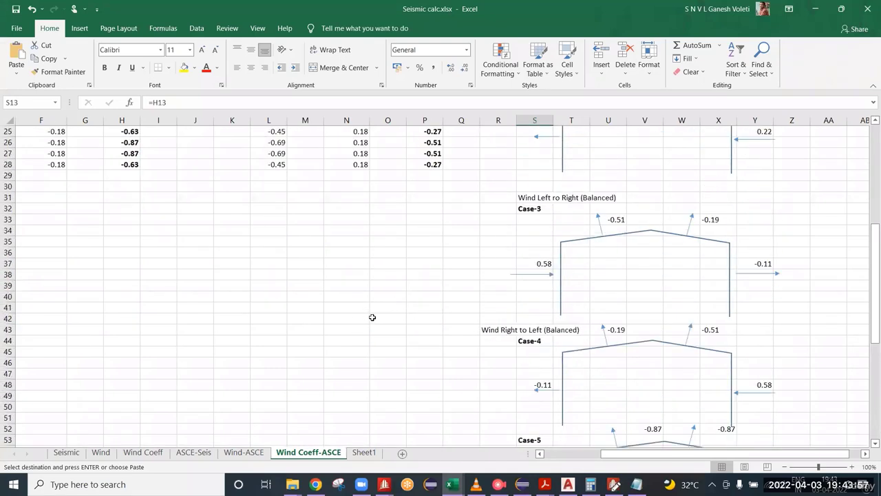
pyautogui.scroll(8, 380, 311)
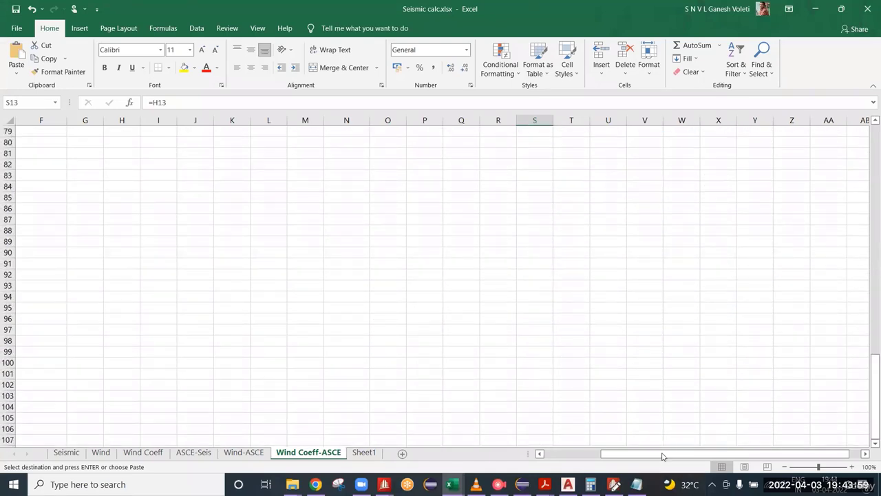
pyautogui.moveTo(663, 455); pyautogui.dragTo(537, 454)
pyautogui.scroll(7, 398, 359)
pyautogui.scroll(10, 398, 360)
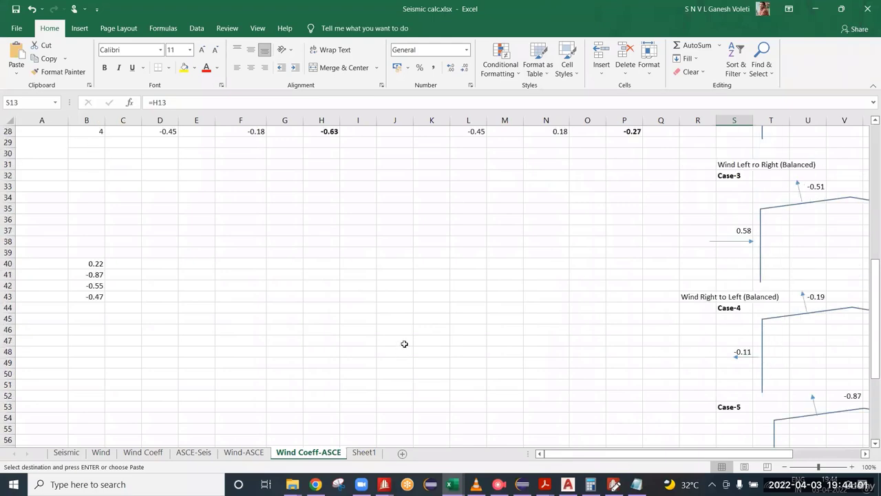
pyautogui.click(86, 268)
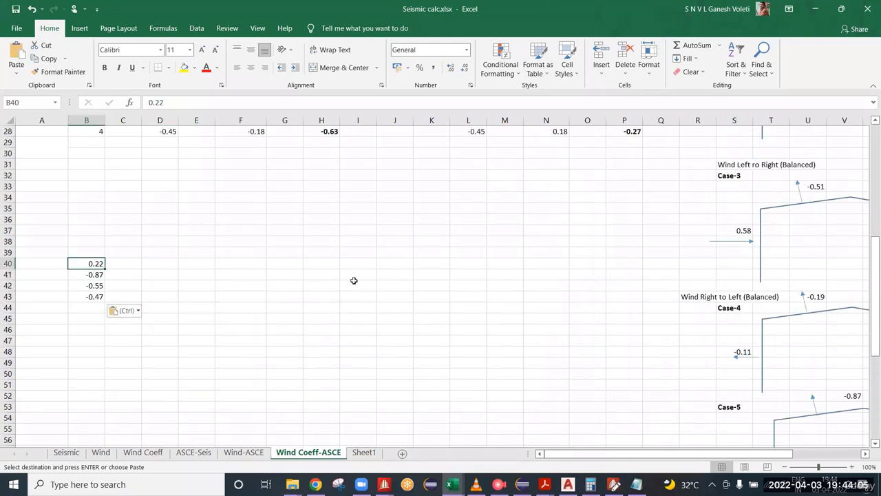
# Step: Compare the left wall arrow direction in the Case-1 diagram with the sign of the pasted coefficient in B40
pyautogui.scroll(9, 583, 239)
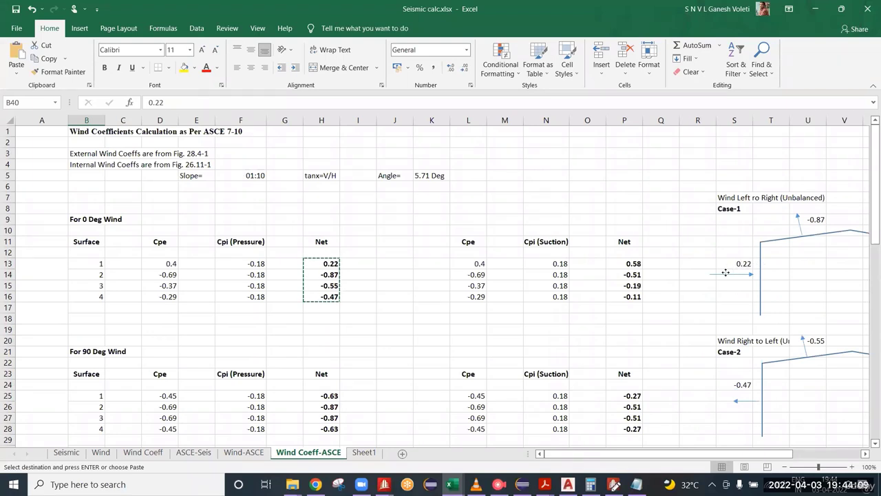
pyautogui.click(754, 274)
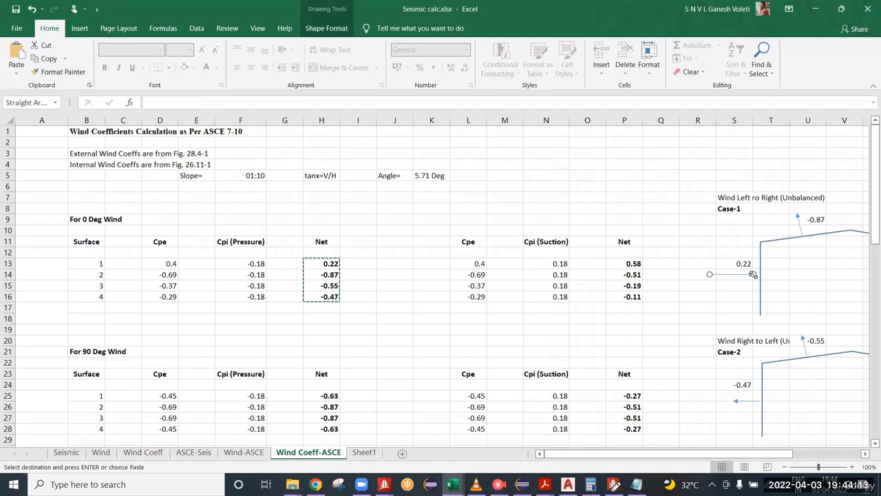
pyautogui.scroll(-2, 738, 272)
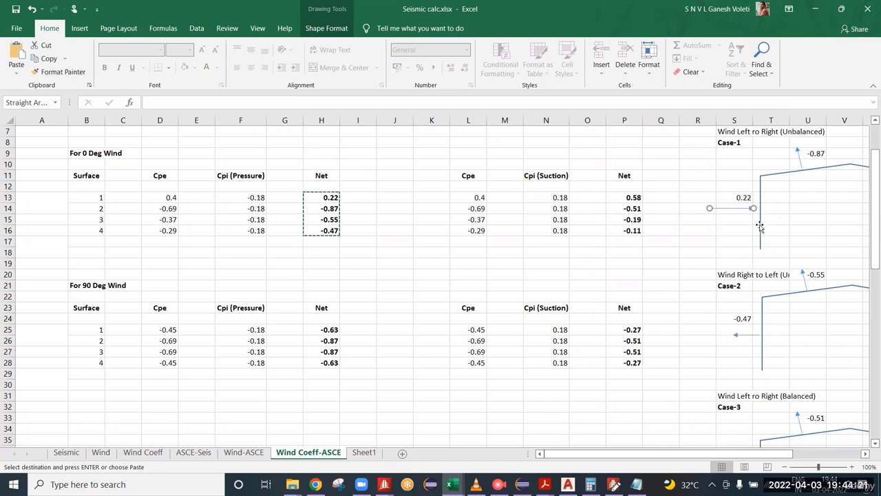
pyautogui.press('Escape')
pyautogui.click(727, 229)
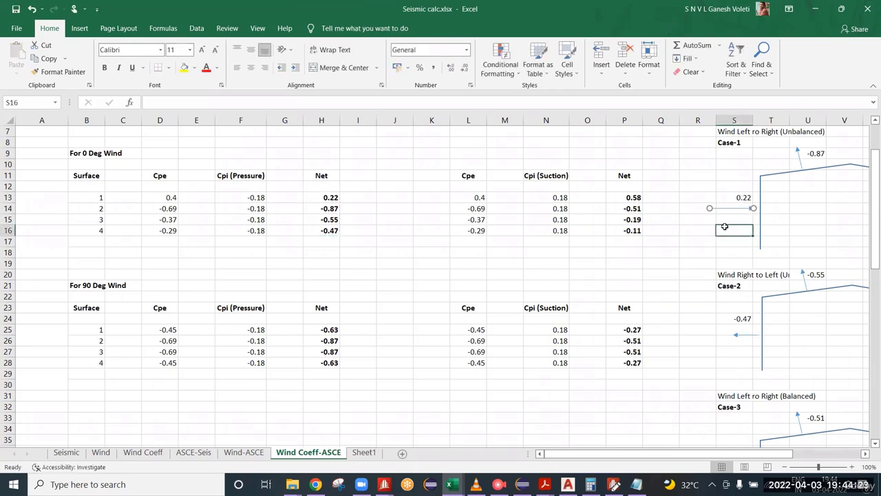
pyautogui.scroll(-1, 587, 258)
pyautogui.scroll(-10, 482, 289)
pyautogui.scroll(3, 134, 273)
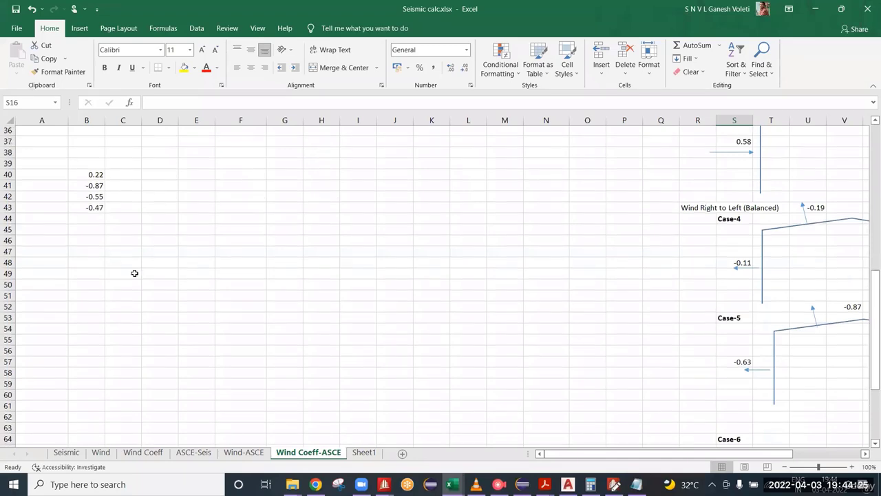
pyautogui.click(87, 263)
pyautogui.scroll(9, 413, 303)
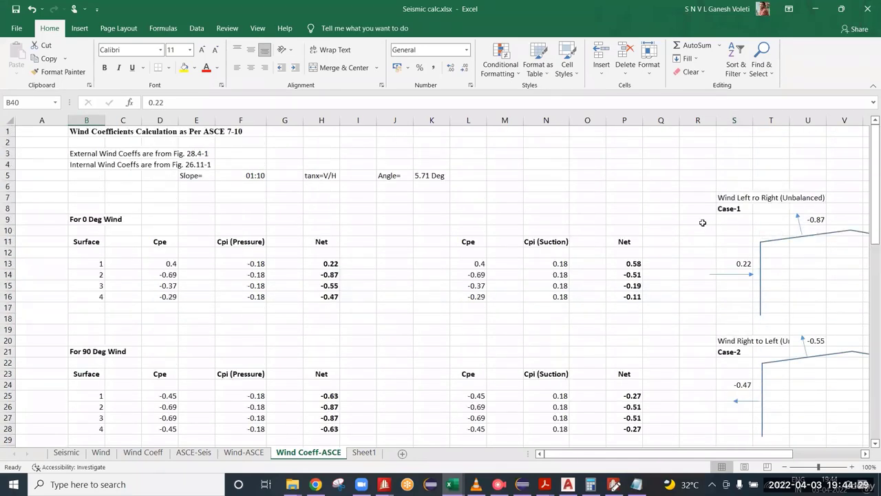
# Step: Inspect the left and right roof coefficients and their arrow directions in the Case-1 diagram
pyautogui.click(819, 220)
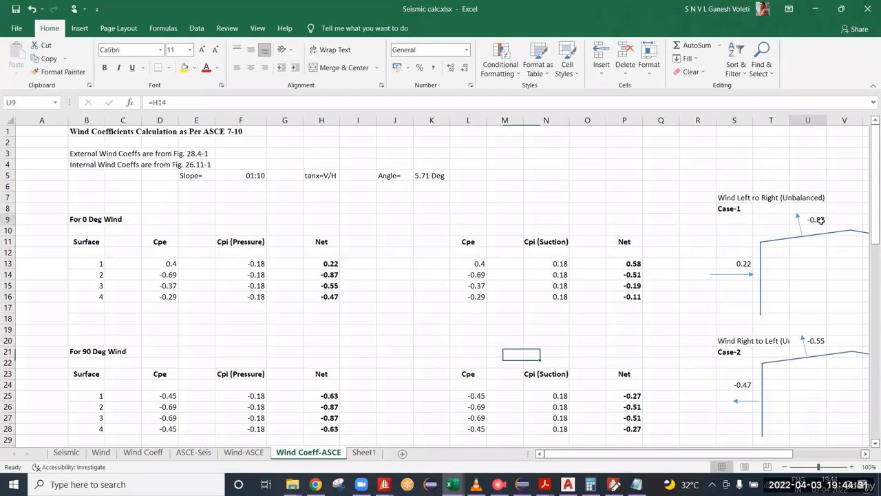
pyautogui.moveTo(737, 458); pyautogui.dragTo(783, 455)
pyautogui.click(754, 220)
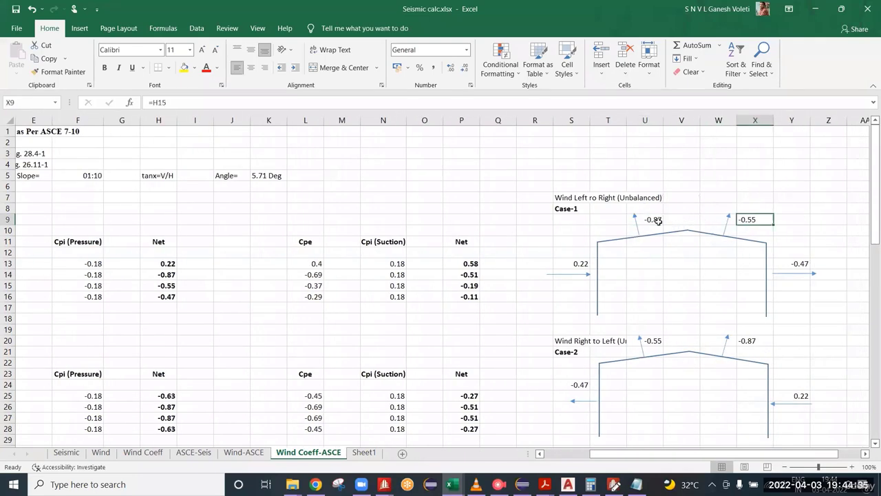
pyautogui.click(657, 220)
pyautogui.click(749, 220)
pyautogui.click(652, 219)
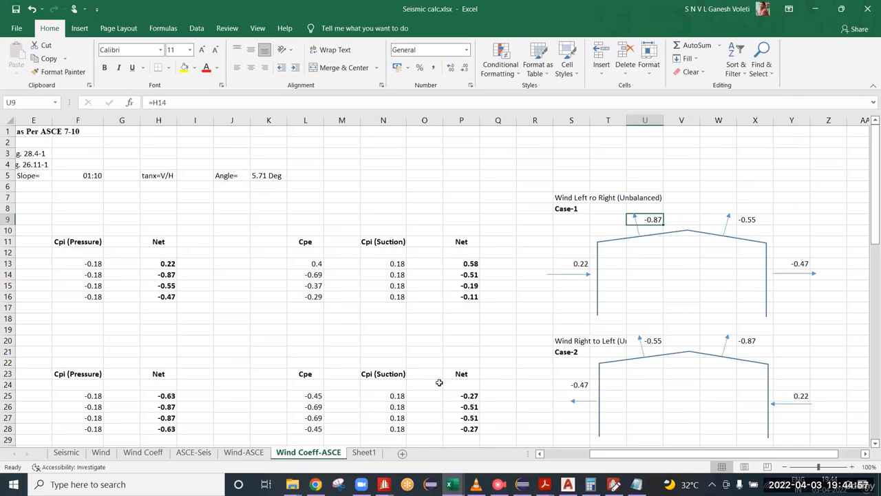
# Step: Remove the minus signs from the pasted roof coefficients, making B41 0.87 and B42 0.55
pyautogui.moveTo(662, 454); pyautogui.dragTo(532, 447)
pyautogui.scroll(-1, 371, 352)
pyautogui.scroll(-10, 371, 352)
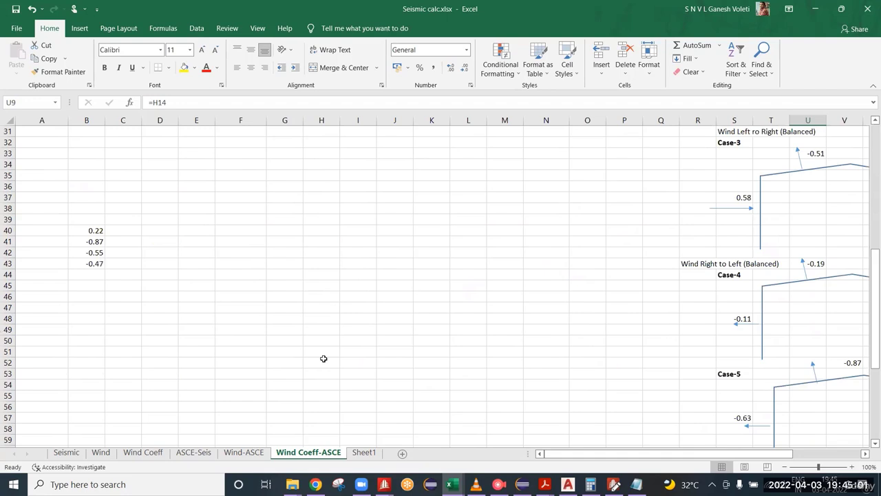
pyautogui.click(88, 241)
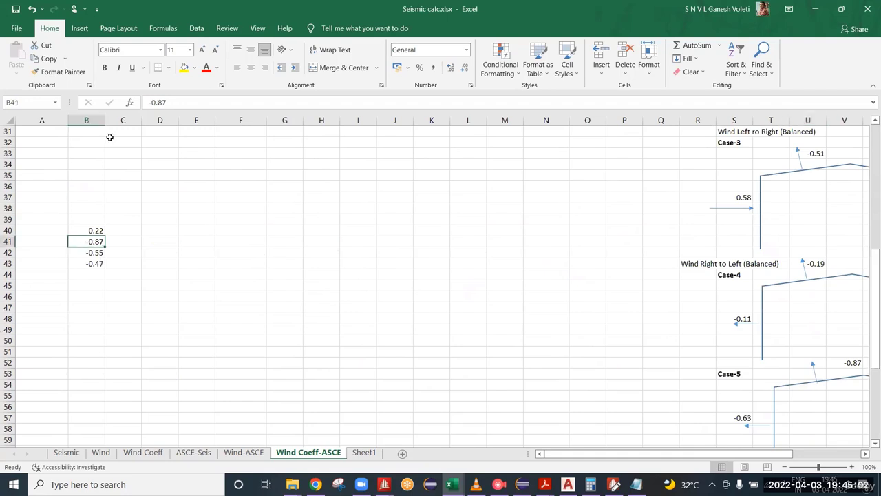
pyautogui.click(152, 102)
pyautogui.press('BackSpace')
pyautogui.press('Return')
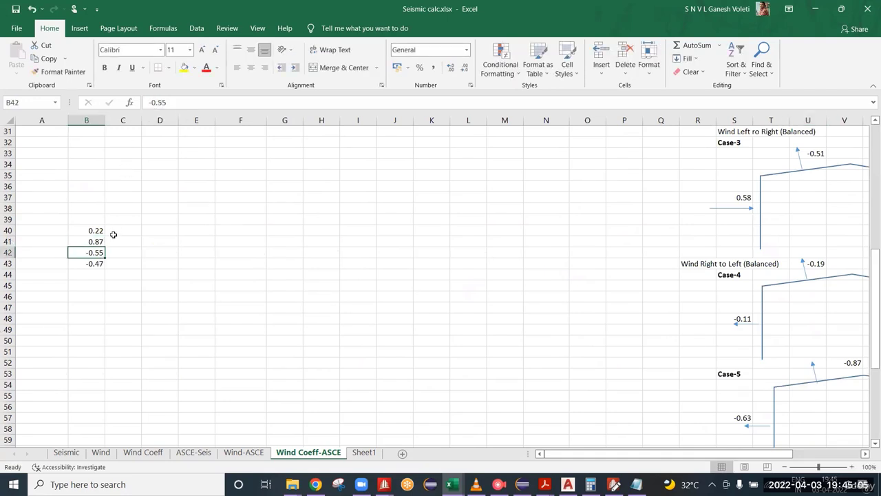
pyautogui.click(153, 102)
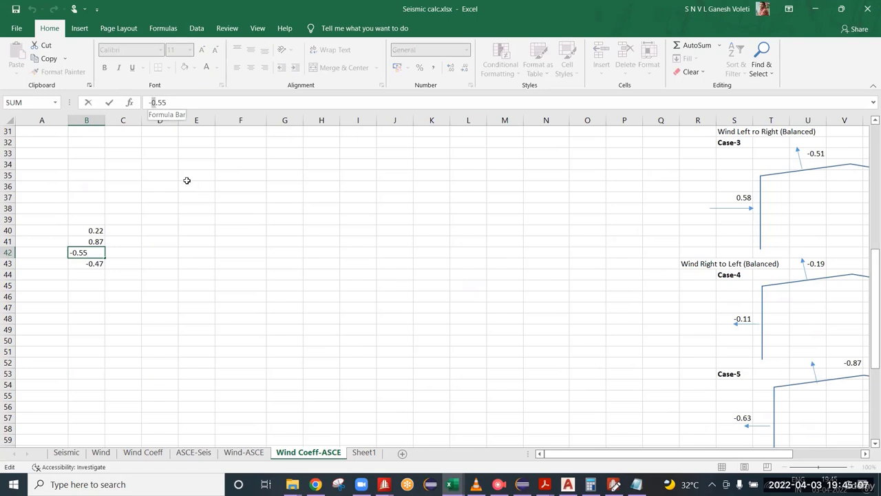
pyautogui.press('BackSpace')
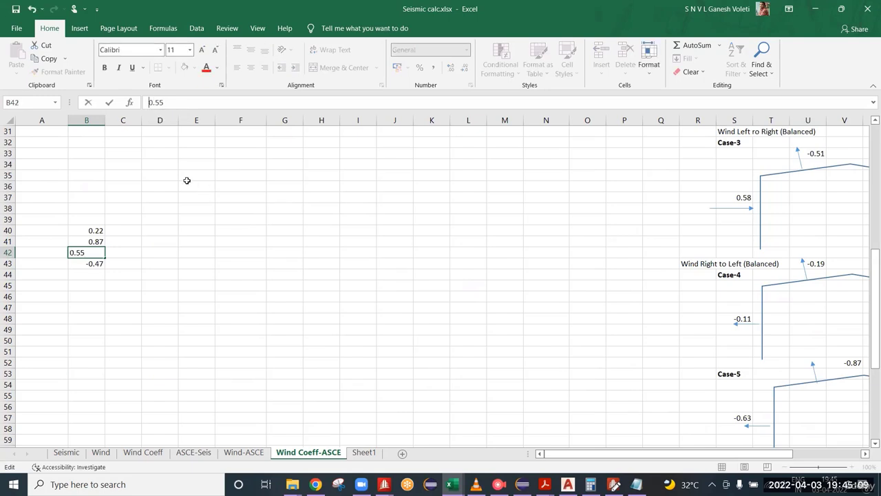
pyautogui.press('Return')
# Step: Check the right wall arrow direction in the Case-1 diagram against the sign of the pasted coefficient in B43
pyautogui.scroll(10, 615, 300)
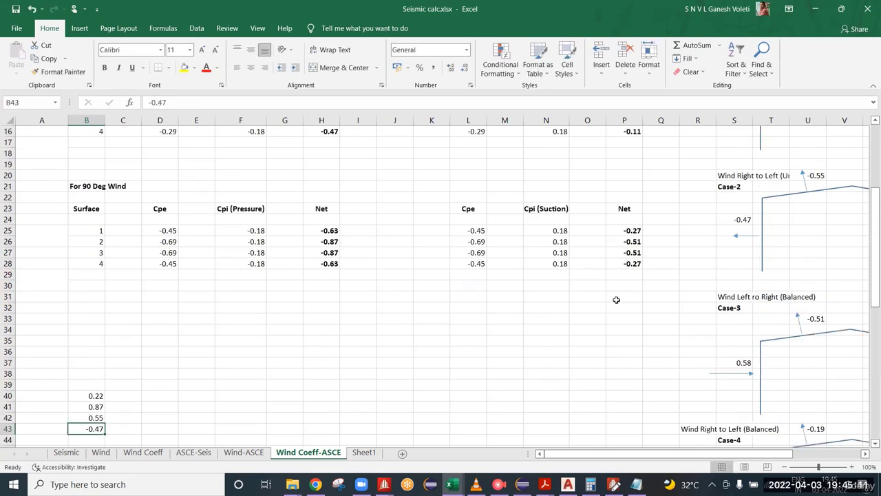
pyautogui.moveTo(626, 458); pyautogui.dragTo(709, 458)
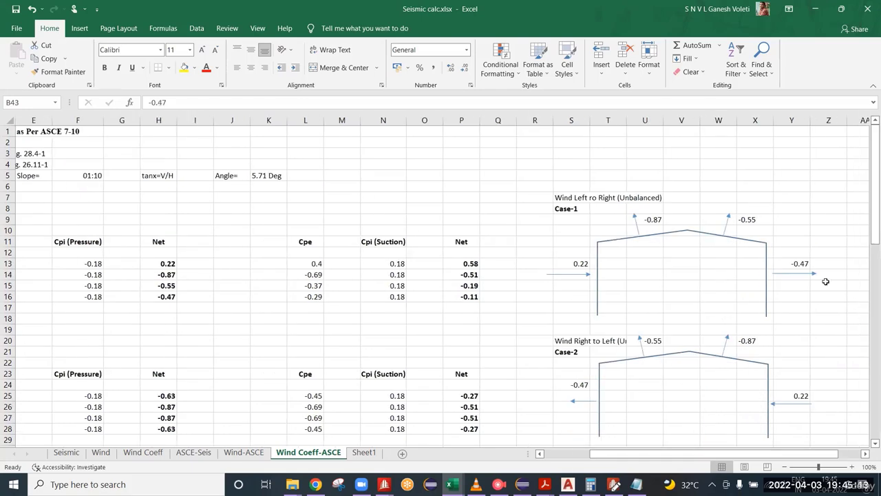
pyautogui.click(822, 274)
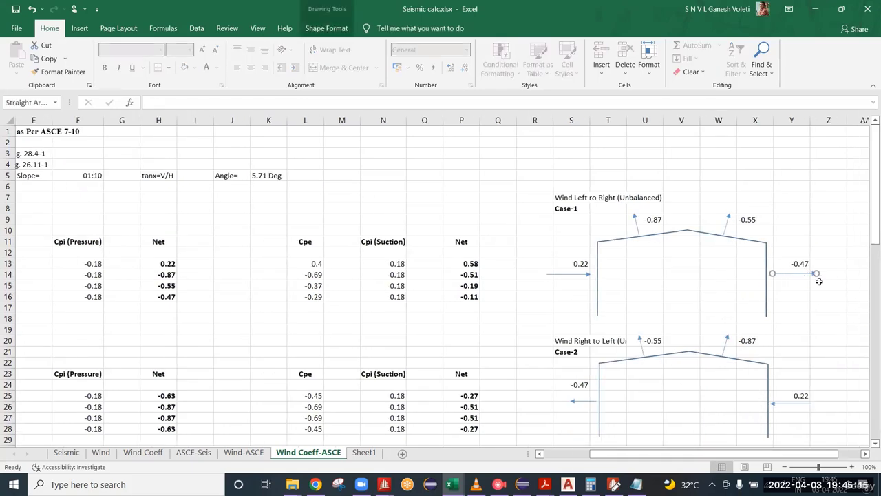
pyautogui.press('Escape')
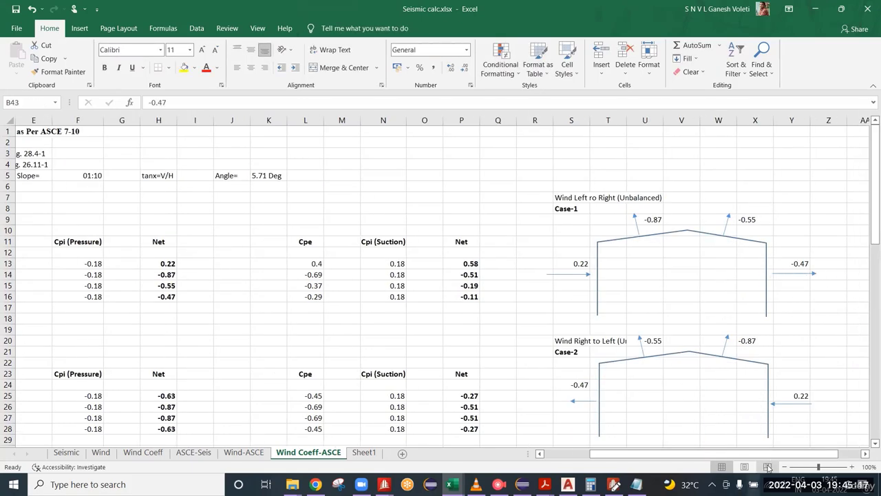
pyautogui.moveTo(770, 456); pyautogui.dragTo(530, 415)
pyautogui.scroll(-10, 387, 362)
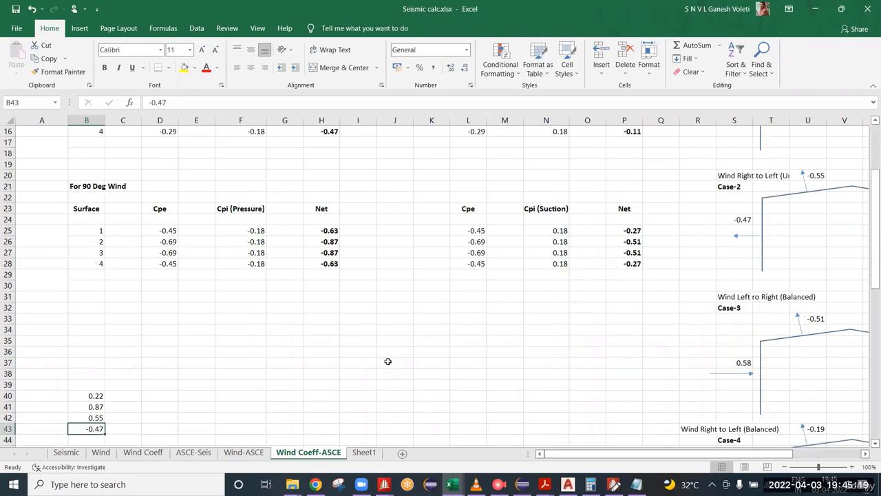
# Step: Remove the minus sign from the pasted right wall coefficient in B43, making it 0.47, and review the values in B40:B43
pyautogui.click(154, 102)
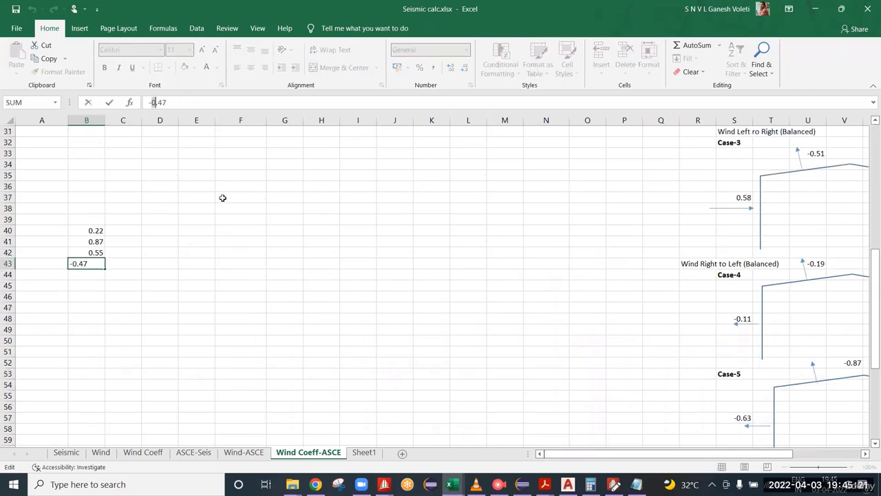
pyautogui.press('BackSpace')
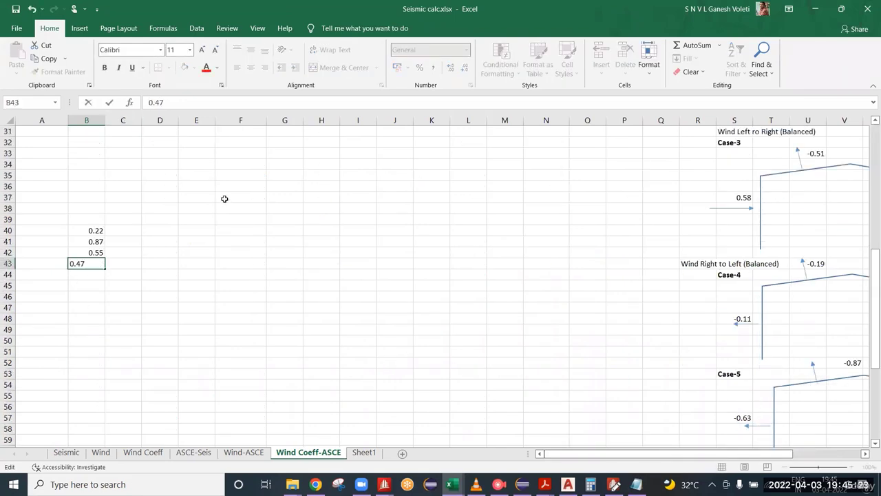
pyautogui.press('Return')
pyautogui.moveTo(94, 230); pyautogui.dragTo(101, 266)
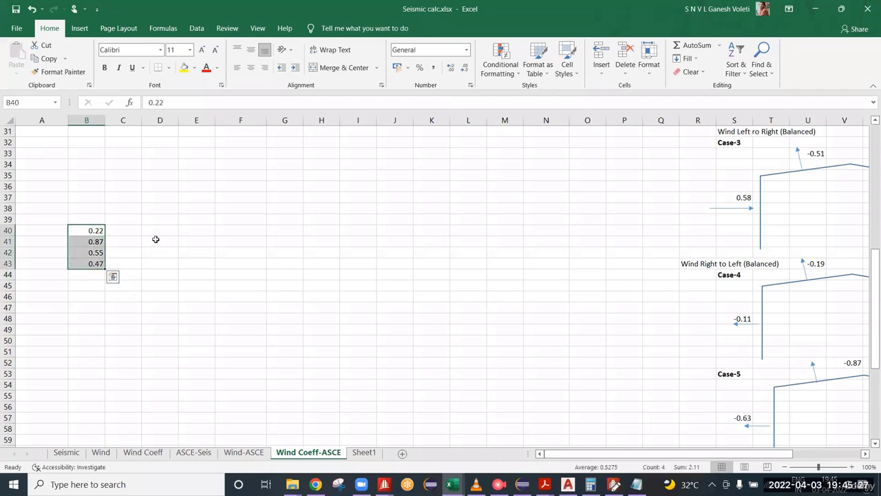
pyautogui.click(122, 233)
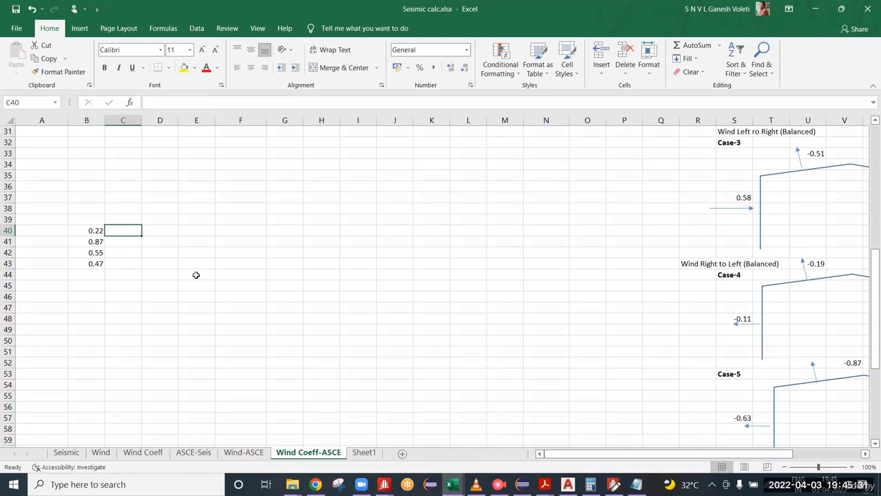
# Step: Review the wall and roof coefficients and their arrow directions in the Case-1 diagram
pyautogui.scroll(7, 184, 278)
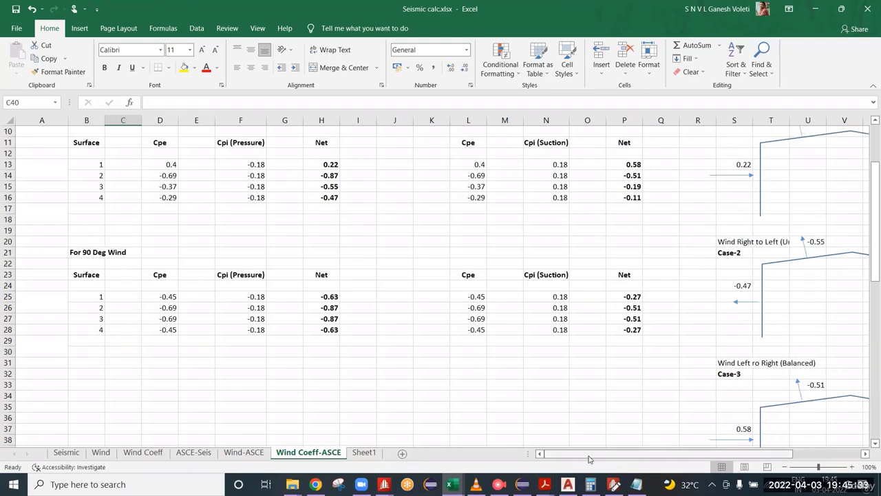
pyautogui.hscroll(5, 588, 458)
pyautogui.scroll(3, 651, 226)
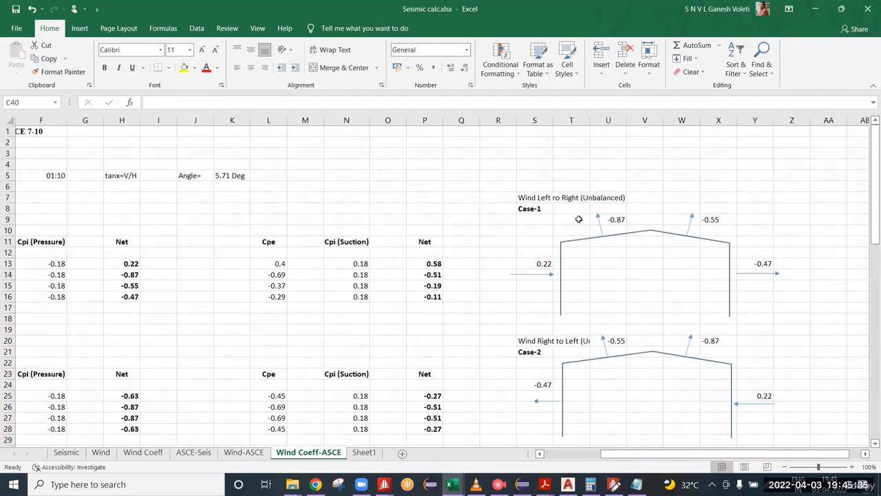
pyautogui.moveTo(563, 209); pyautogui.dragTo(818, 343)
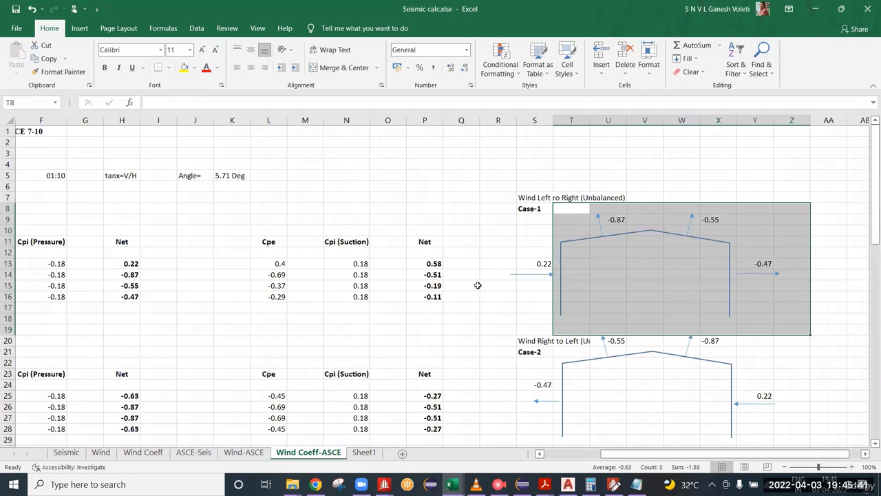
pyautogui.click(528, 263)
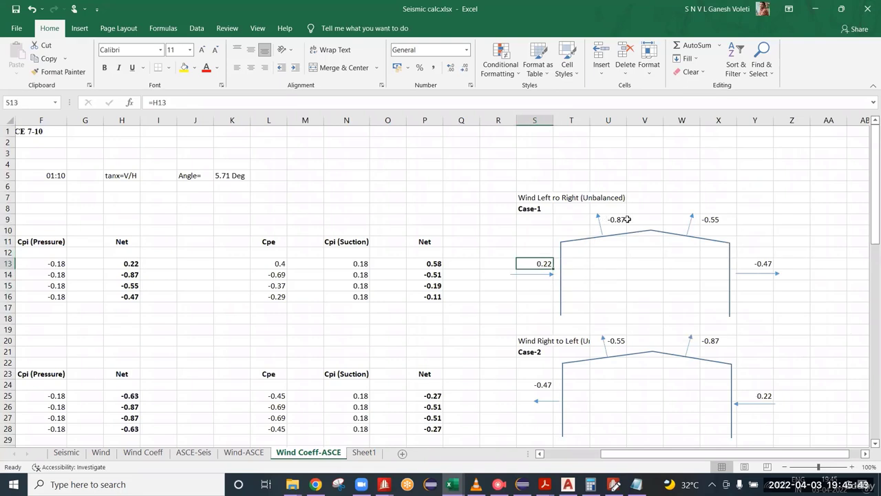
pyautogui.click(625, 219)
pyautogui.click(709, 219)
pyautogui.click(747, 264)
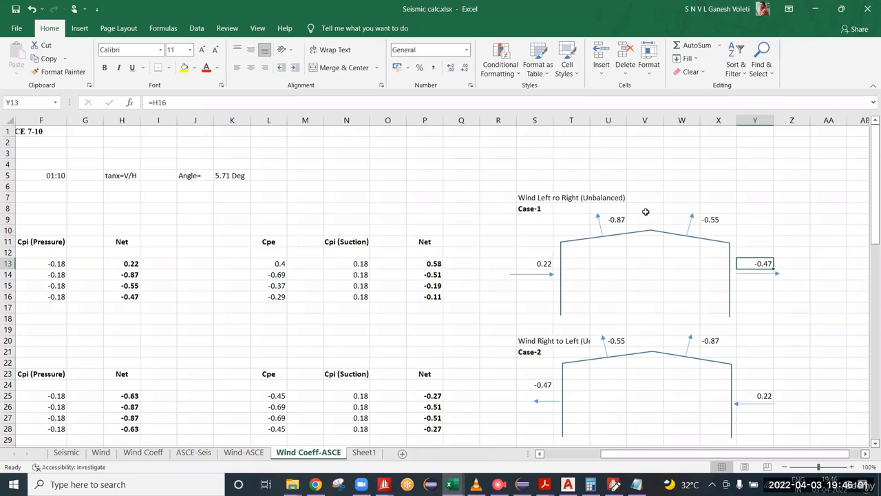
# Step: Compare the wall arrow directions in the Case-2 diagram with the wall coefficients of Case-1
pyautogui.scroll(-2, 646, 212)
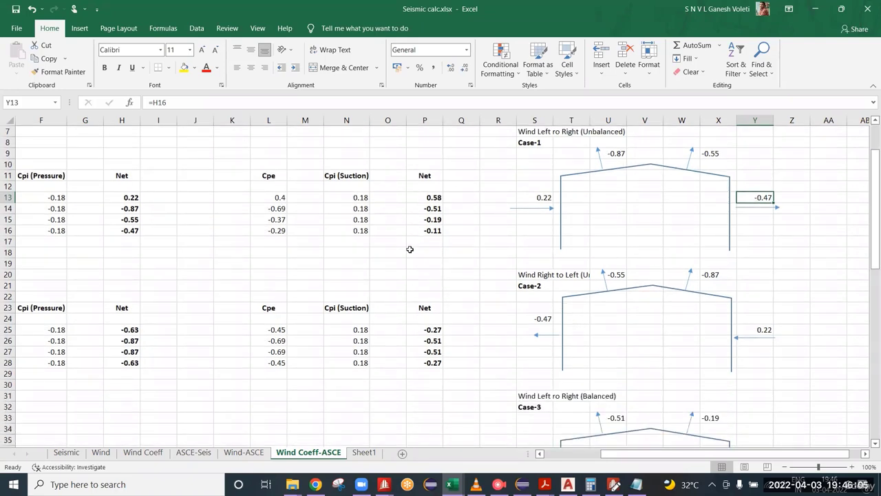
pyautogui.click(548, 335)
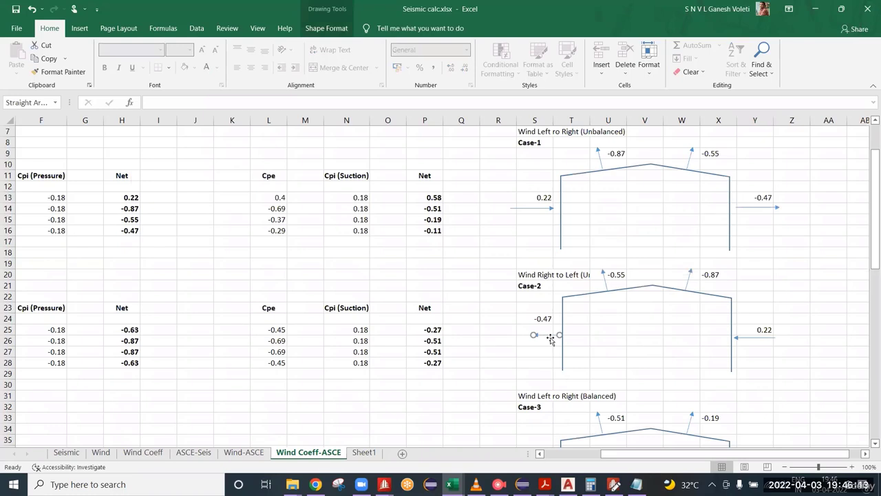
pyautogui.press('Escape')
pyautogui.click(748, 337)
pyautogui.press('Escape')
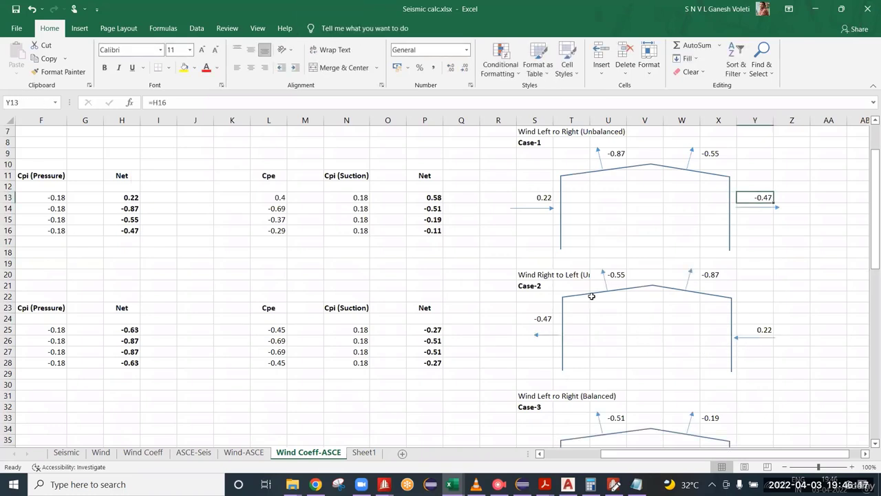
pyautogui.click(539, 198)
pyautogui.click(750, 195)
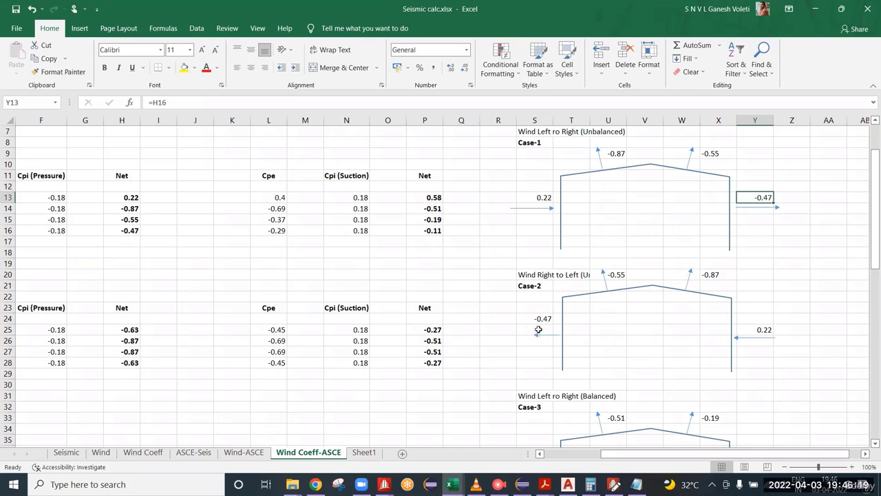
pyautogui.click(553, 286)
# Step: Start the Case-2 coefficient list below the Case-1 values, entering -0.47 in B46 and 0.55 in B47
pyautogui.scroll(-15, 504, 325)
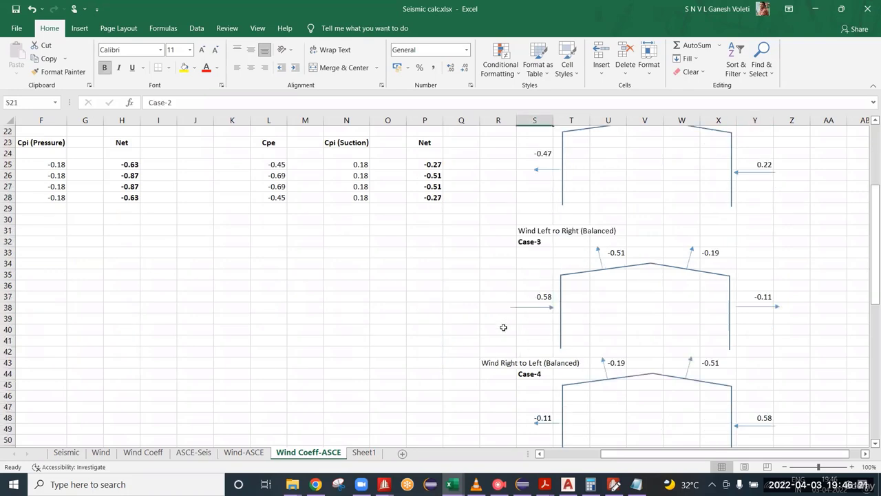
pyautogui.scroll(7, 504, 335)
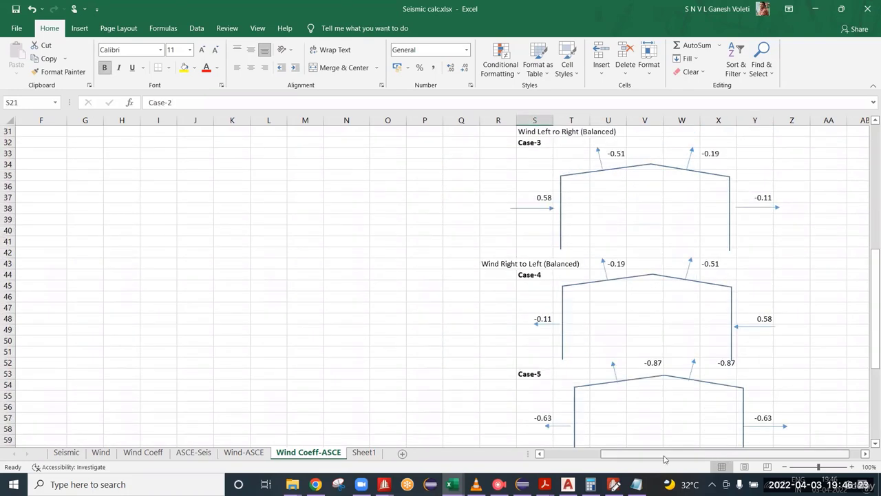
pyautogui.moveTo(665, 459); pyautogui.dragTo(612, 459)
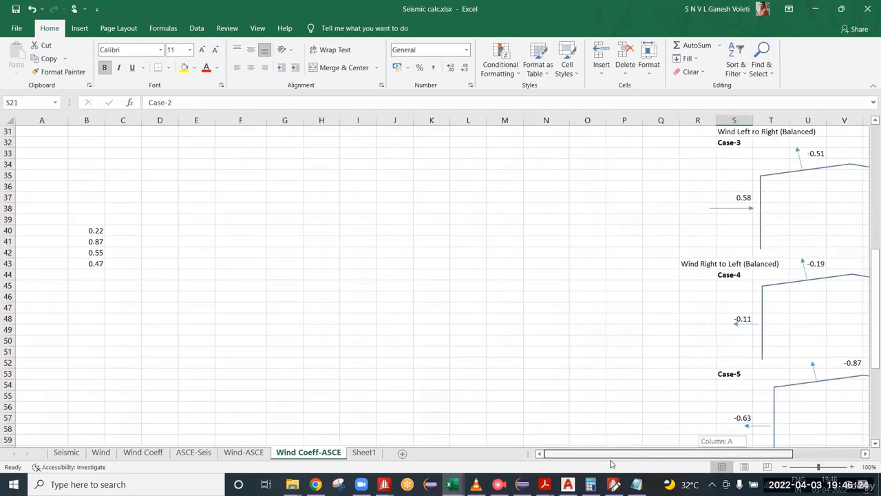
pyautogui.click(95, 298)
pyautogui.write('-0')
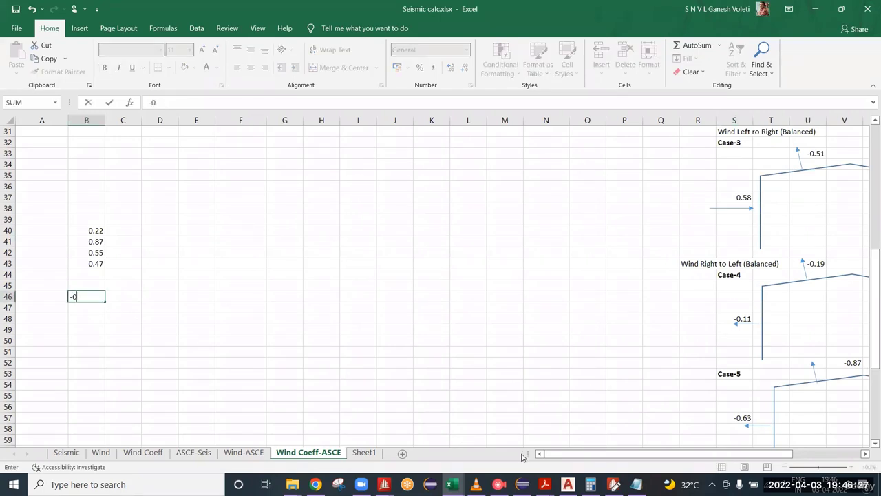
pyautogui.write('.47')
pyautogui.press('Return')
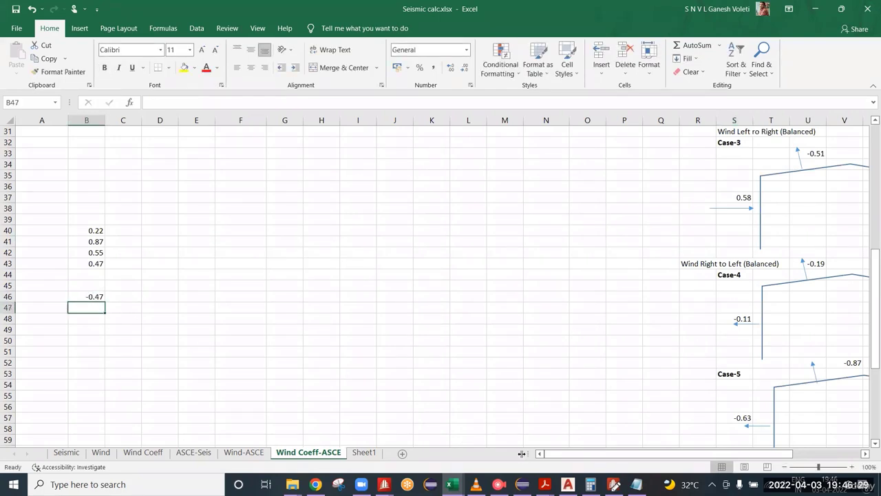
pyautogui.write('0')
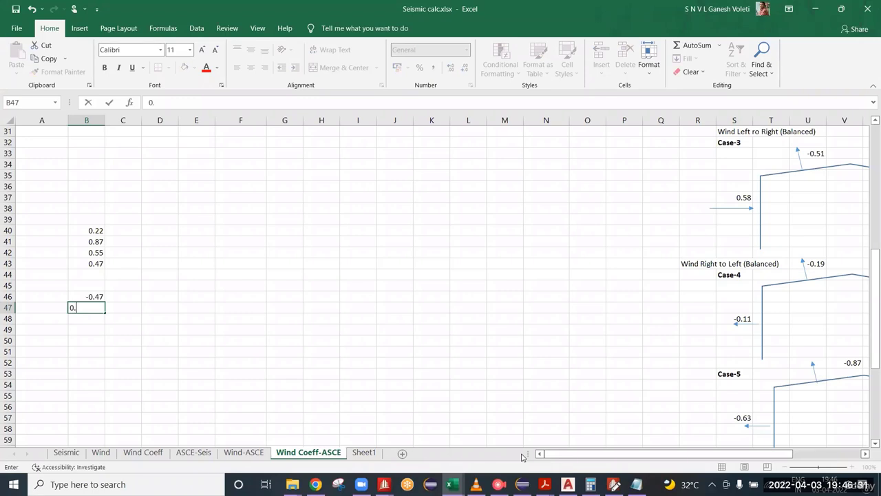
pyautogui.write('.55')
pyautogui.press('Return')
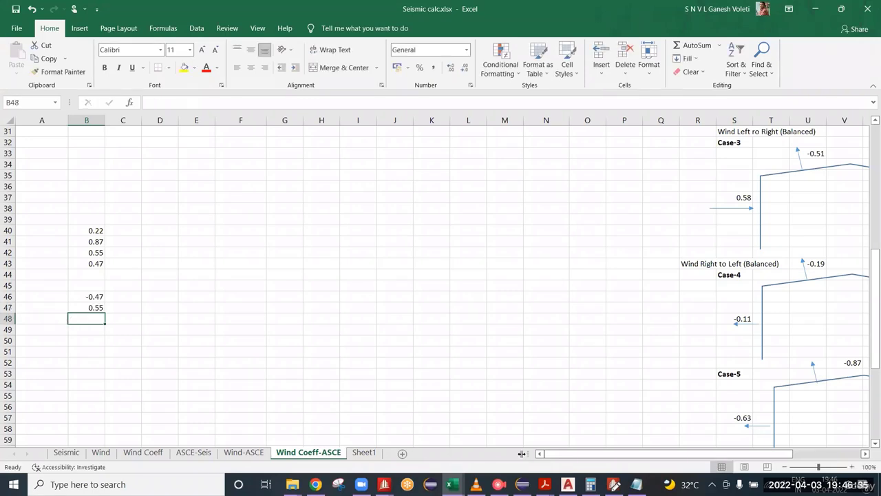
# Step: Complete the Case-2 coefficient list with 0.87 in B48 and -0.22 in B49
pyautogui.write('0.87')
pyautogui.press('Return')
pyautogui.write('-')
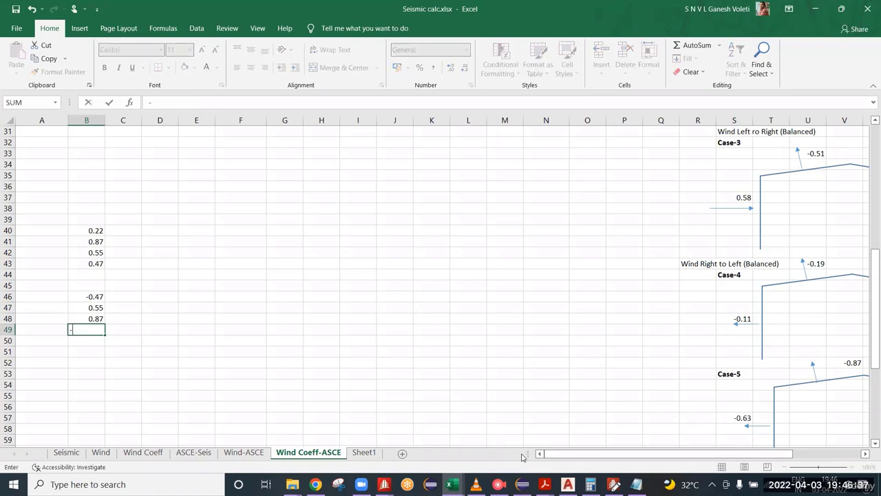
pyautogui.write('0.22')
pyautogui.press('Return')
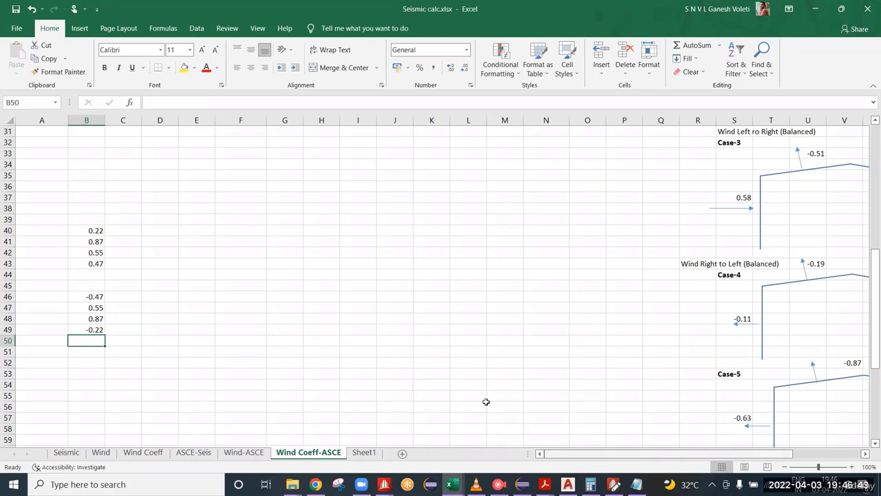
# Step: Check the signs of the Case-2 wall coefficients in B46 and B49
pyautogui.scroll(1, 458, 330)
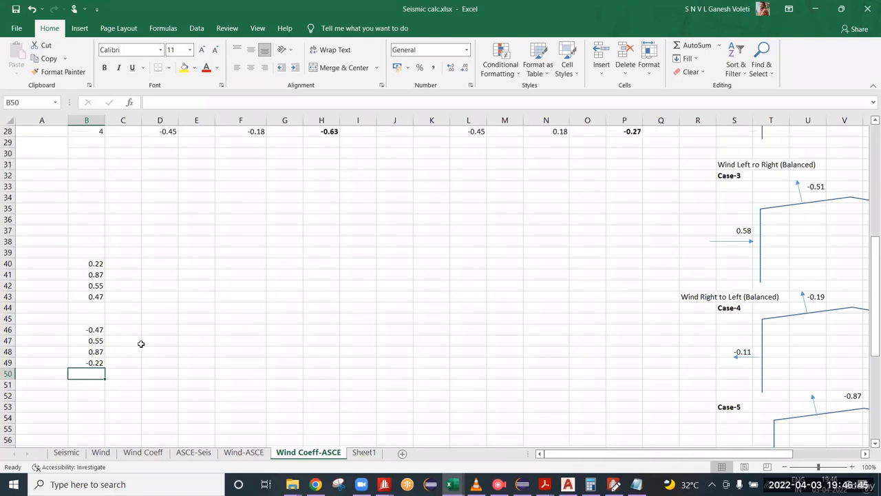
pyautogui.click(88, 332)
pyautogui.click(90, 365)
# Step: Copy the 0-degree wind net coefficients for internal suction, P13:P16, and paste them as values starting at B52
pyautogui.scroll(5, 578, 383)
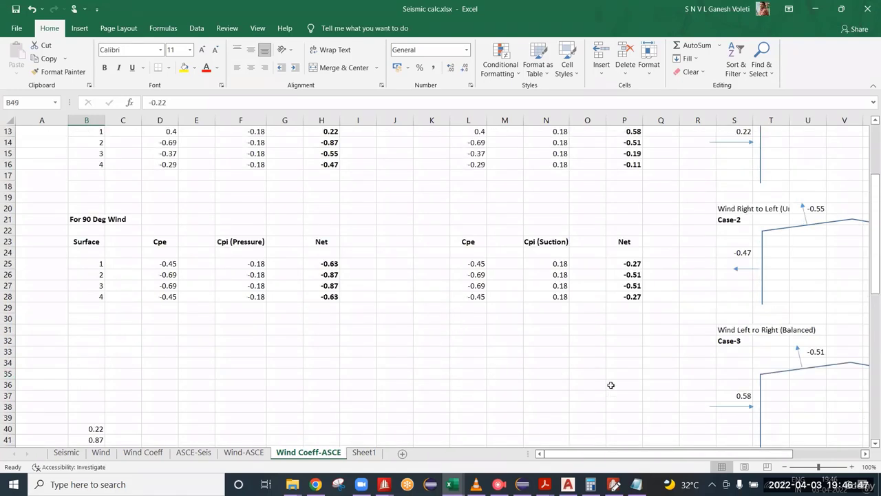
pyautogui.scroll(-1, 594, 367)
pyautogui.scroll(-3, 594, 367)
pyautogui.scroll(5, 371, 309)
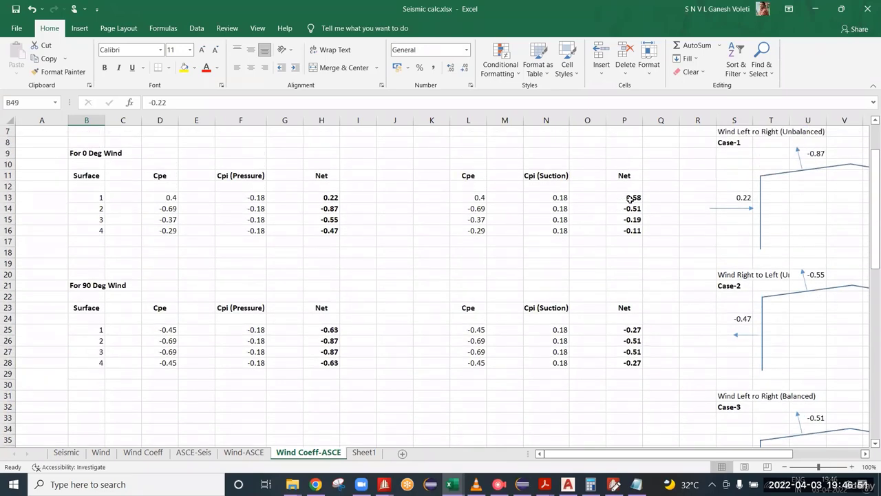
pyautogui.moveTo(630, 199); pyautogui.dragTo(626, 230)
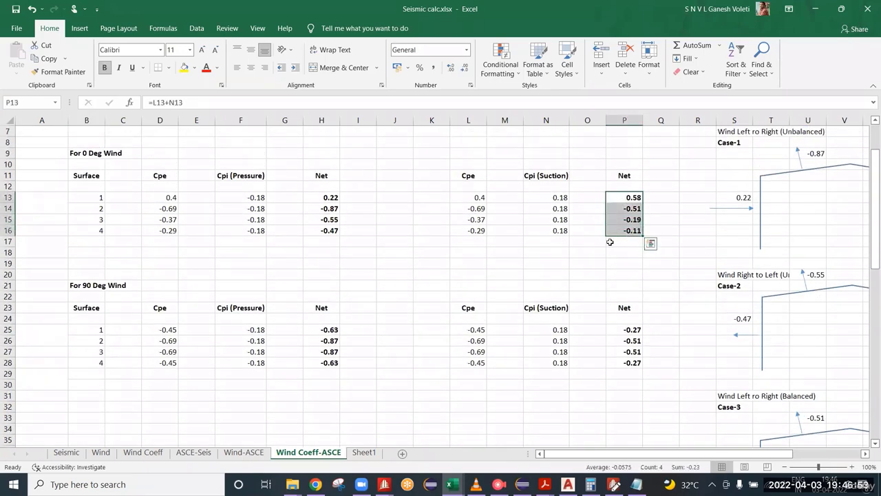
pyautogui.hotkey('ctrl', 'c')
pyautogui.scroll(-13, 592, 241)
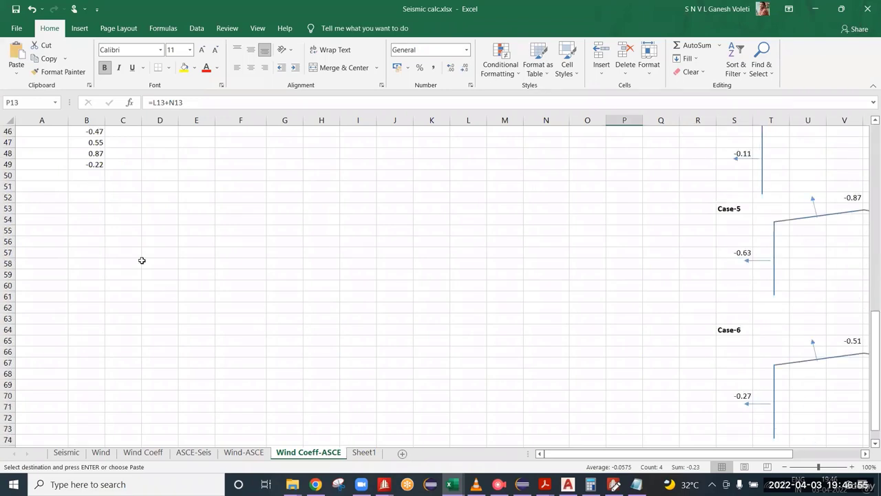
pyautogui.scroll(2, 103, 227)
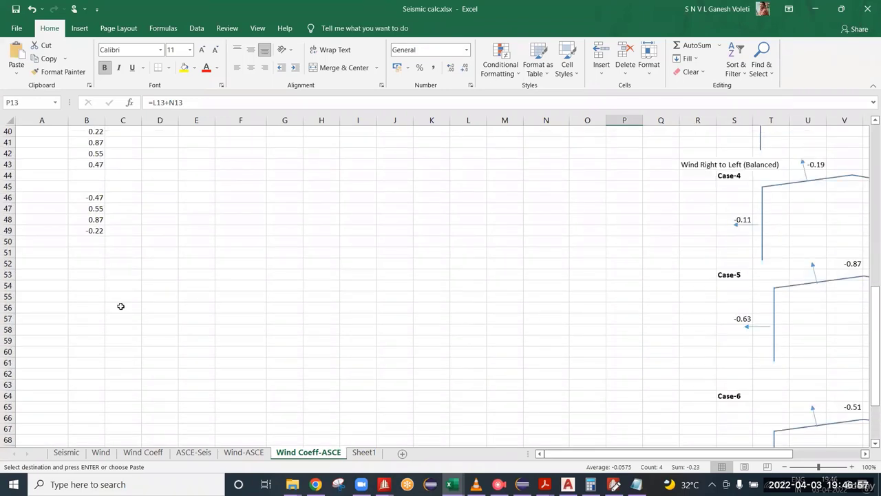
pyautogui.click(95, 263)
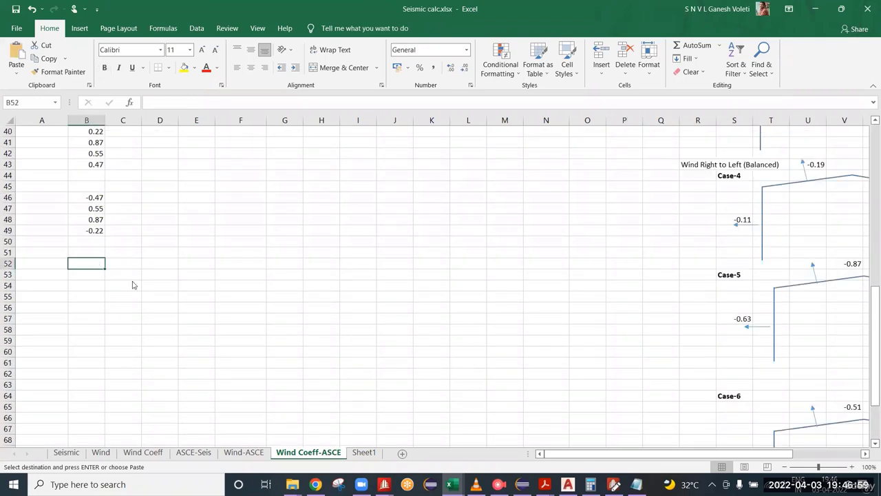
pyautogui.hotkey('shift', 'F10')
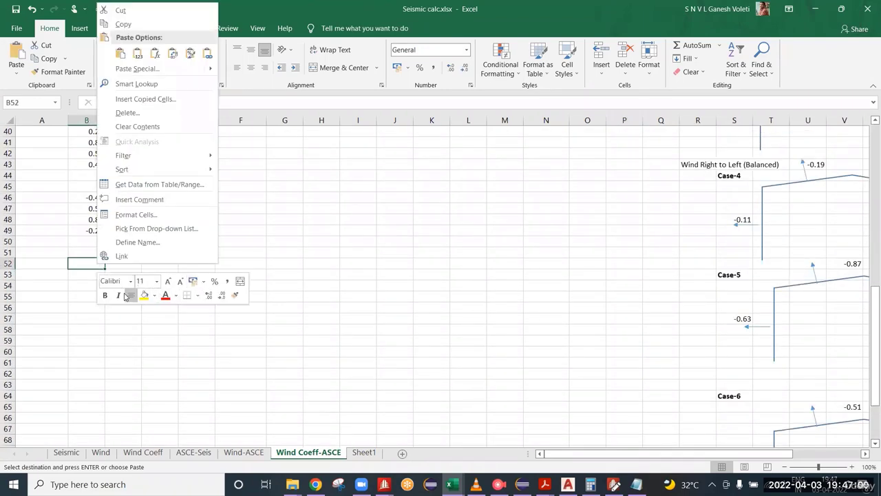
pyautogui.click(138, 53)
pyautogui.click(171, 310)
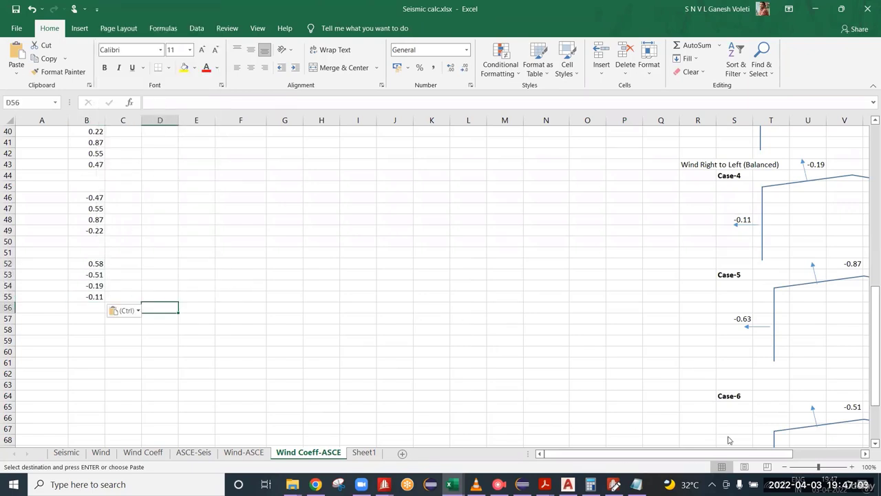
# Step: Inspect the wall and roof coefficients and their arrow directions in the Case-3 diagram
pyautogui.moveTo(655, 456); pyautogui.dragTo(747, 453)
pyautogui.scroll(3, 624, 355)
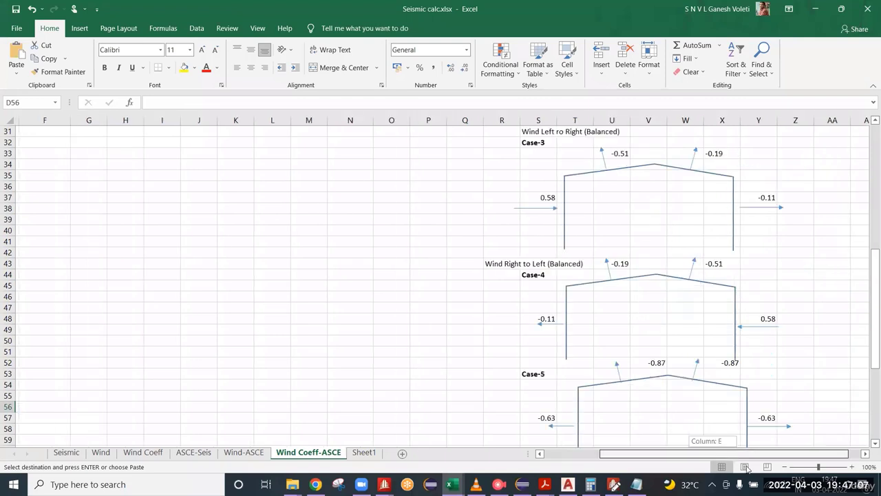
pyautogui.click(537, 199)
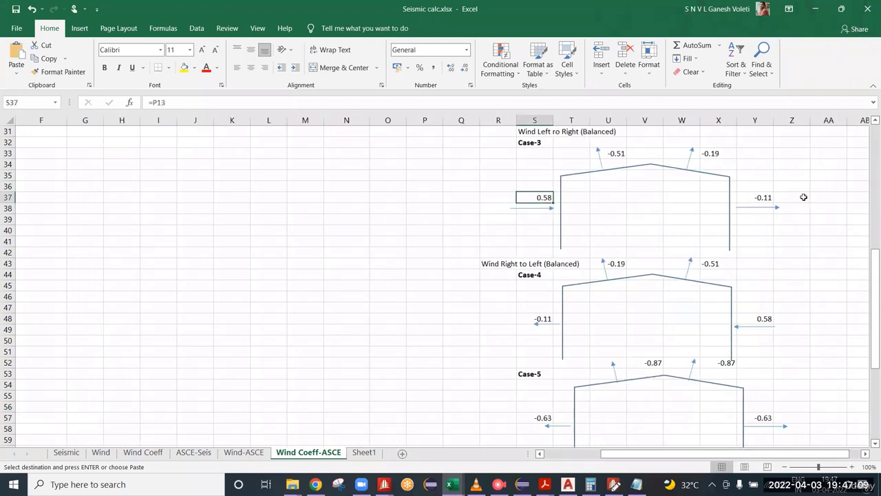
pyautogui.click(767, 196)
pyautogui.scroll(2, 633, 152)
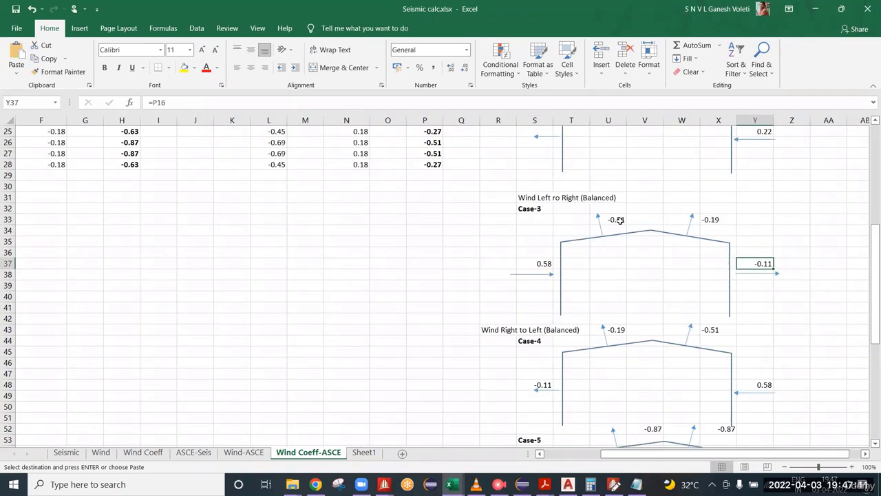
pyautogui.click(620, 220)
pyautogui.click(714, 220)
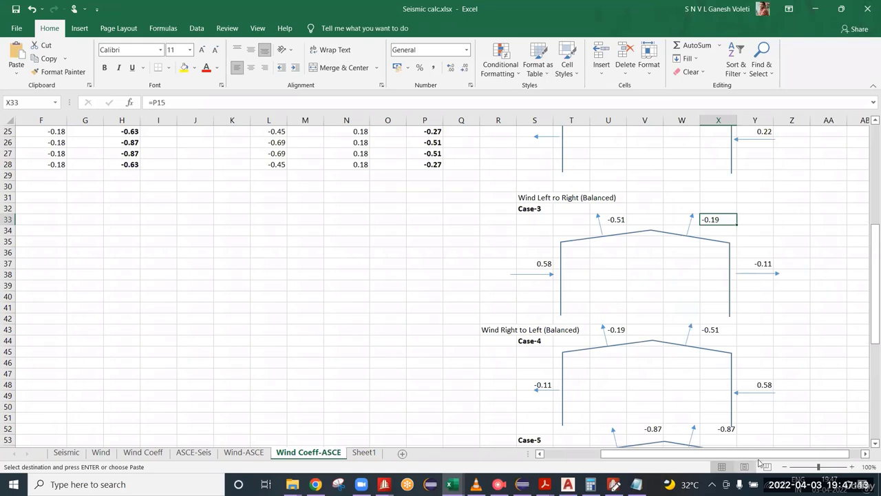
# Step: Make the copied Case-3 coefficients positive: 0.51 in B53, 0.19 in B54 and 0.11 in B55
pyautogui.moveTo(724, 454); pyautogui.dragTo(667, 455)
pyautogui.scroll(-4, 117, 309)
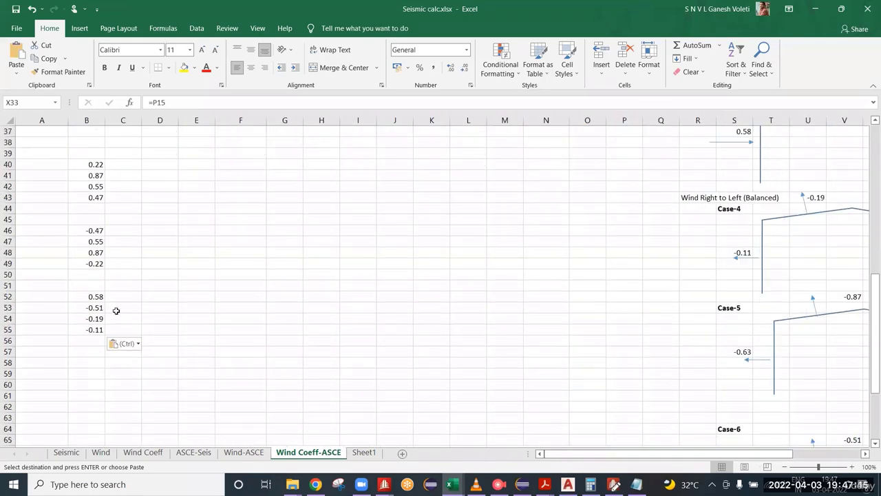
pyautogui.click(86, 308)
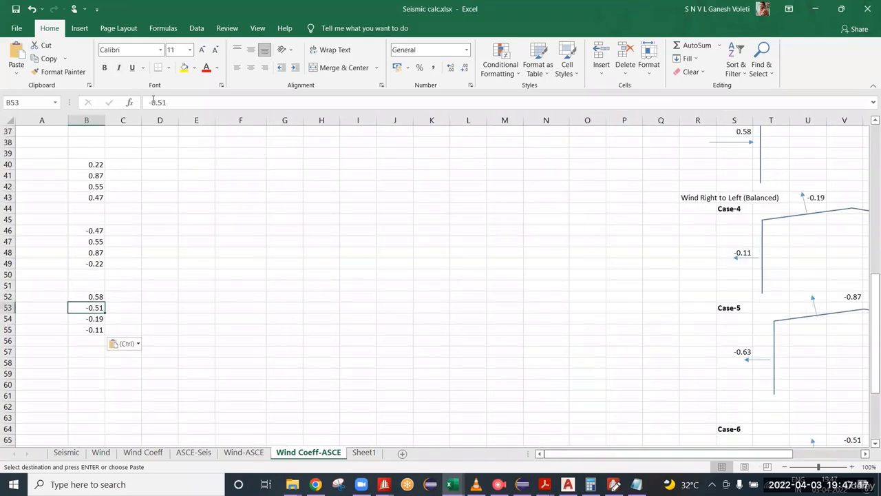
pyautogui.click(152, 102)
pyautogui.press('BackSpace')
pyautogui.press('Return')
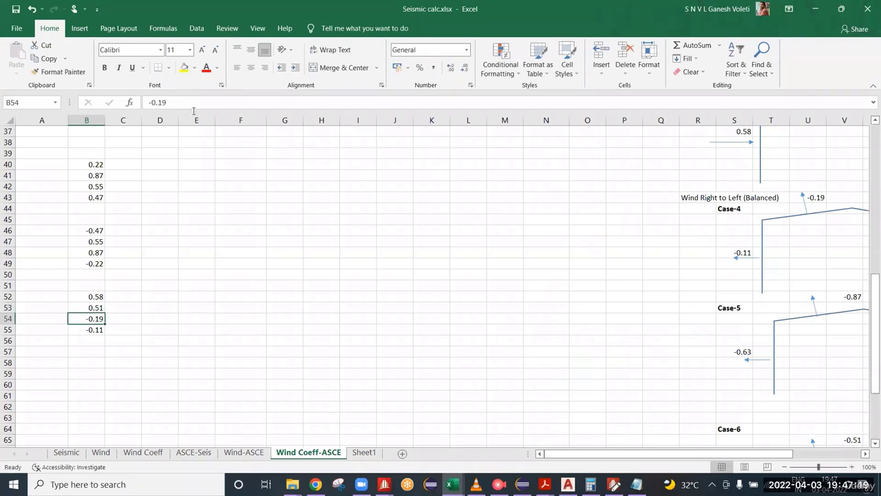
pyautogui.click(153, 102)
pyautogui.press('BackSpace')
pyautogui.press('Return')
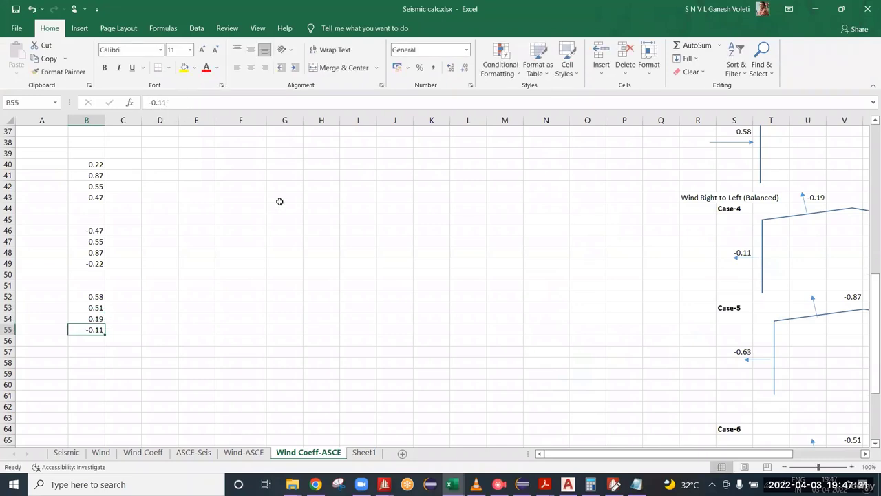
pyautogui.click(150, 102)
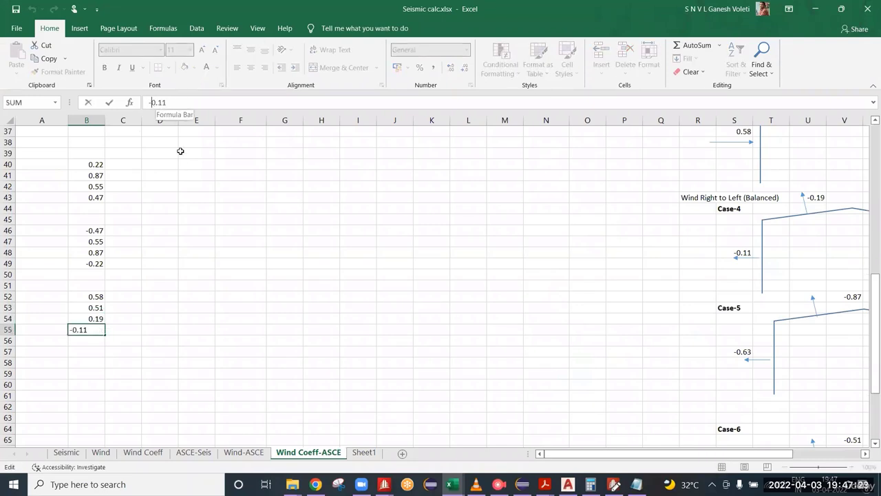
pyautogui.press('BackSpace')
pyautogui.press('Return')
# Step: List the Case-4 coefficients from the diagram in B59:B62 as -0.11, 0.19, 0.51 and -0.58
pyautogui.moveTo(667, 458); pyautogui.dragTo(702, 457)
pyautogui.scroll(4, 726, 368)
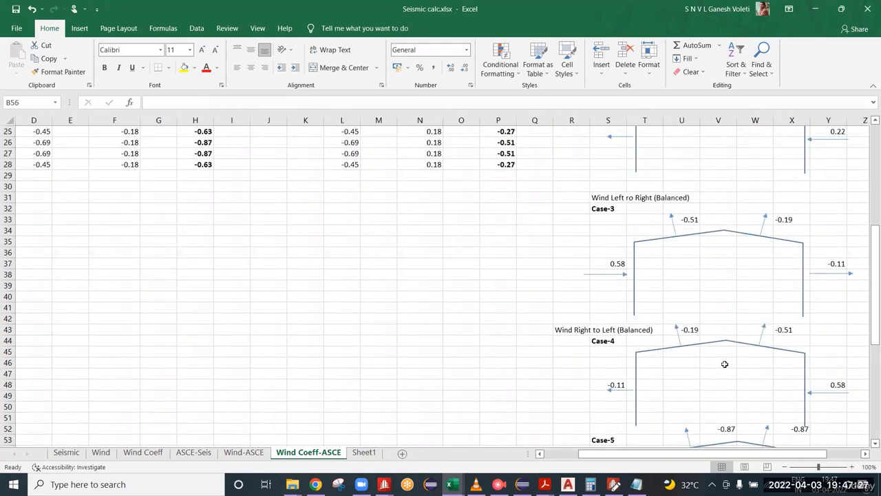
pyautogui.scroll(-3, 718, 363)
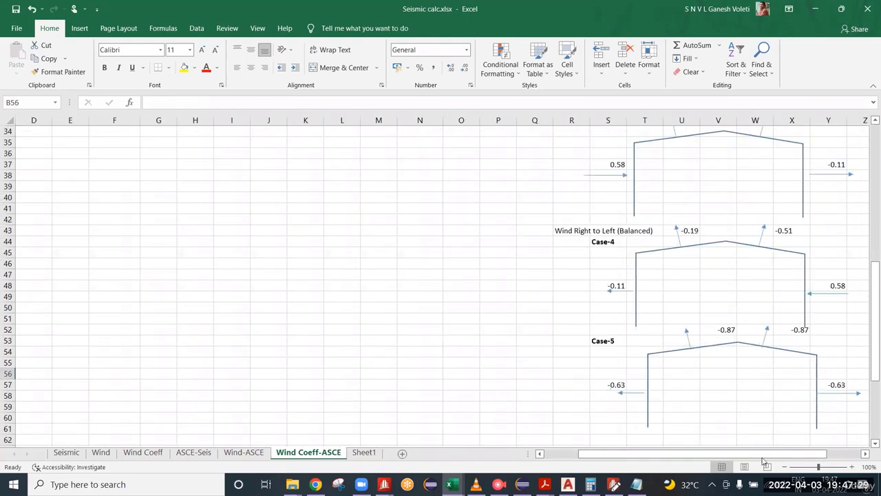
pyautogui.moveTo(769, 455); pyautogui.dragTo(571, 455)
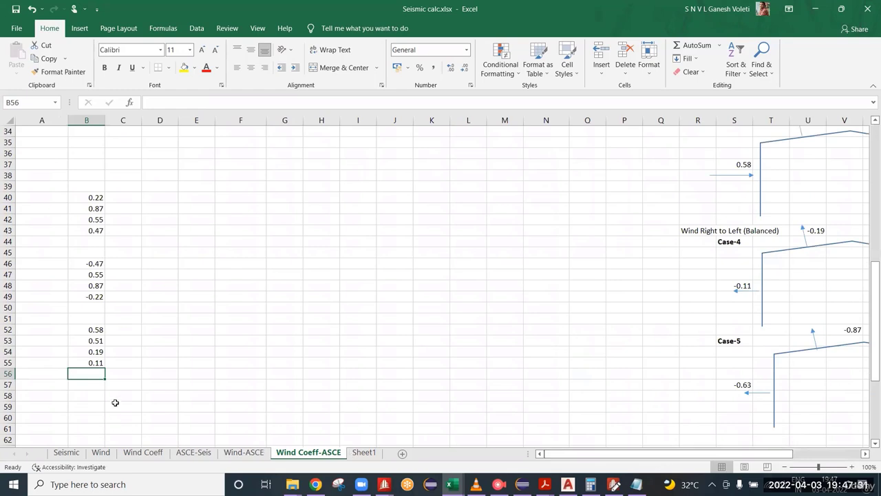
pyautogui.scroll(-2, 96, 386)
pyautogui.click(81, 339)
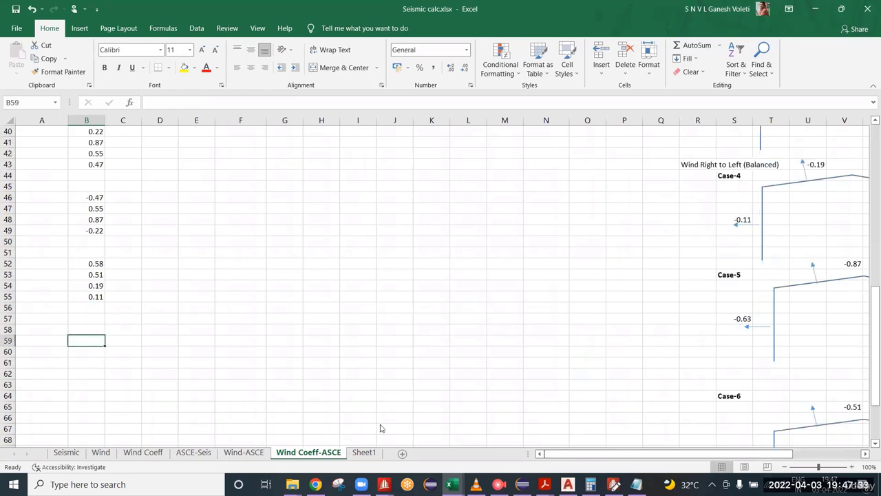
pyautogui.write('-0.11')
pyautogui.press('Return')
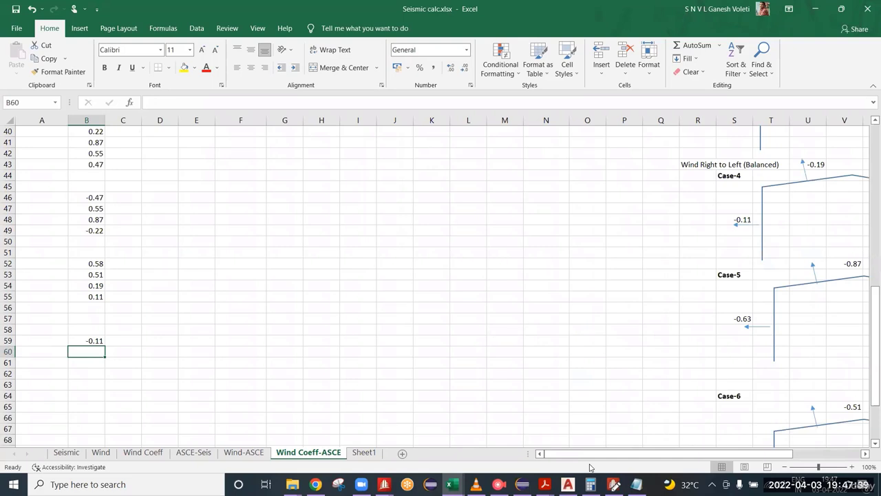
pyautogui.write('0.19')
pyautogui.press('Return')
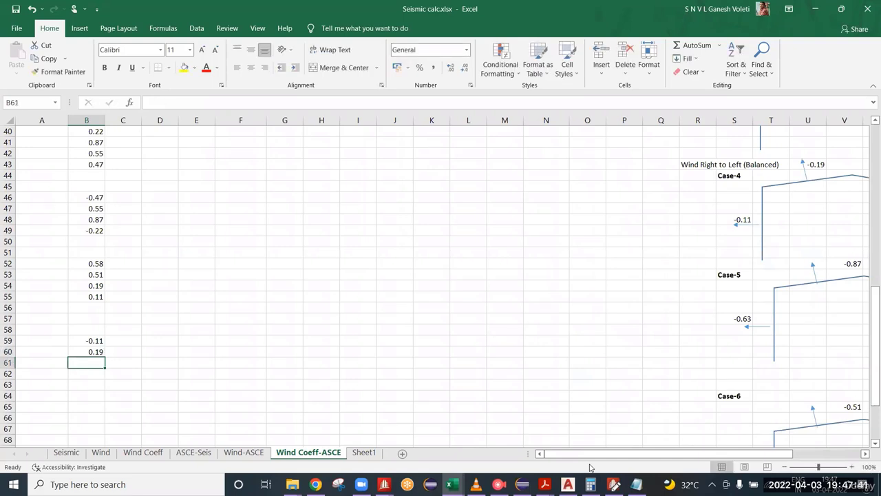
pyautogui.write('0.51')
pyautogui.press('Return')
pyautogui.write('-0.58')
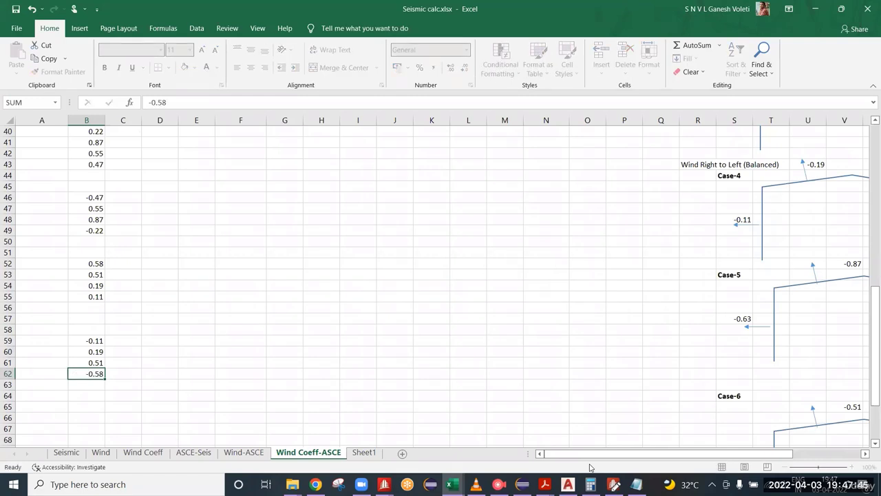
pyautogui.press('Return')
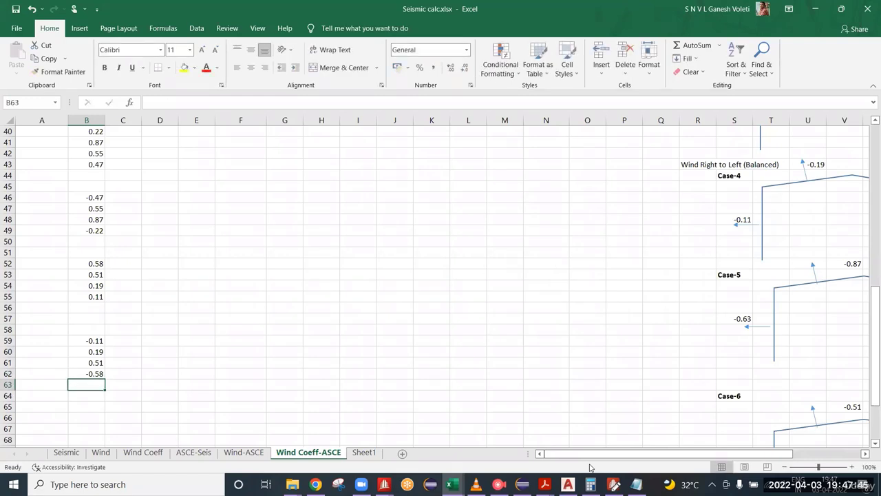
# Step: Copy the 90-degree wind net coefficients for internal pressure, H25:H28, and paste them as values starting at B65
pyautogui.moveTo(747, 454)
pyautogui.mouseDown()
pyautogui.moveTo(781, 465)
pyautogui.moveTo(748, 465)
pyautogui.mouseUp()
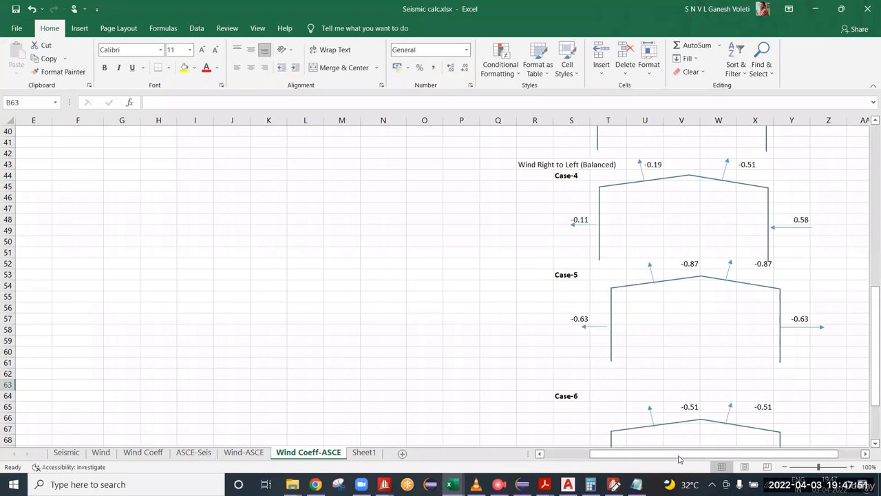
pyautogui.moveTo(706, 454); pyautogui.dragTo(657, 454)
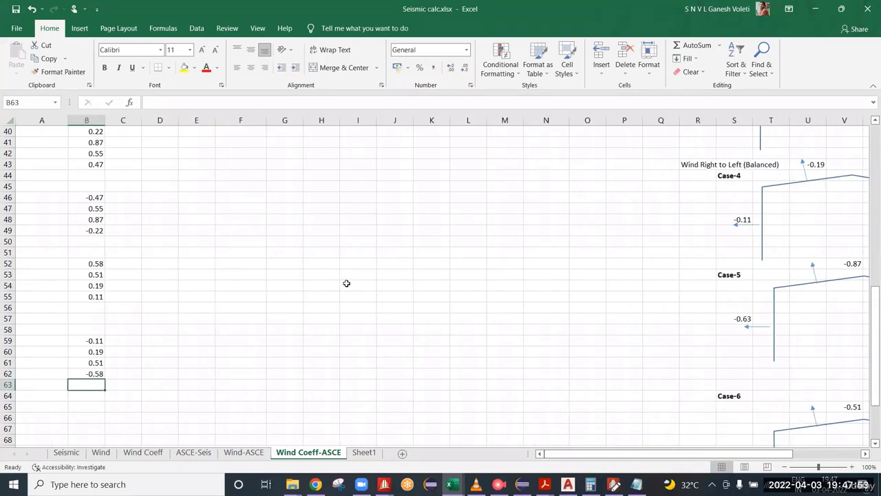
pyautogui.scroll(9, 348, 283)
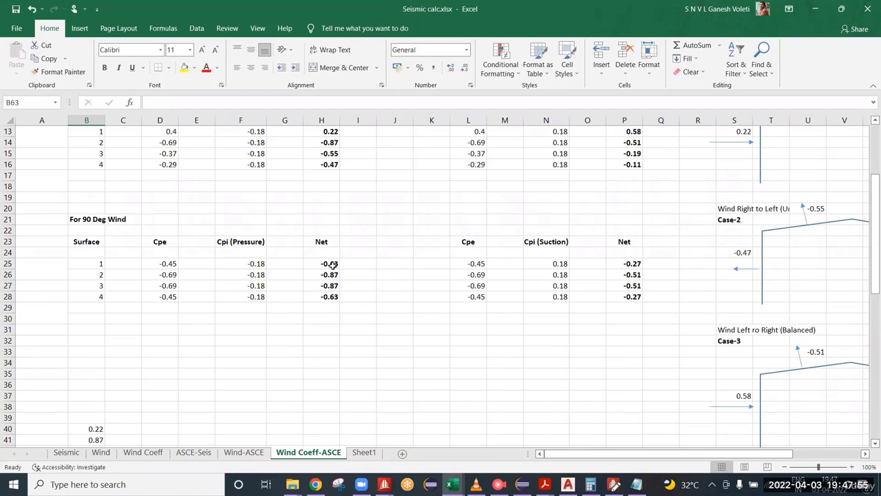
pyautogui.moveTo(332, 265); pyautogui.dragTo(333, 298)
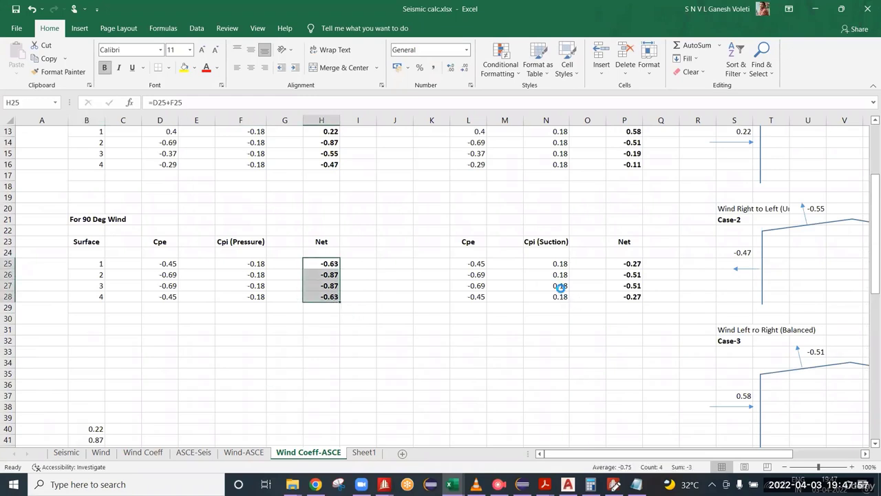
pyautogui.hotkey('ctrl', 'c')
pyautogui.scroll(-10, 388, 303)
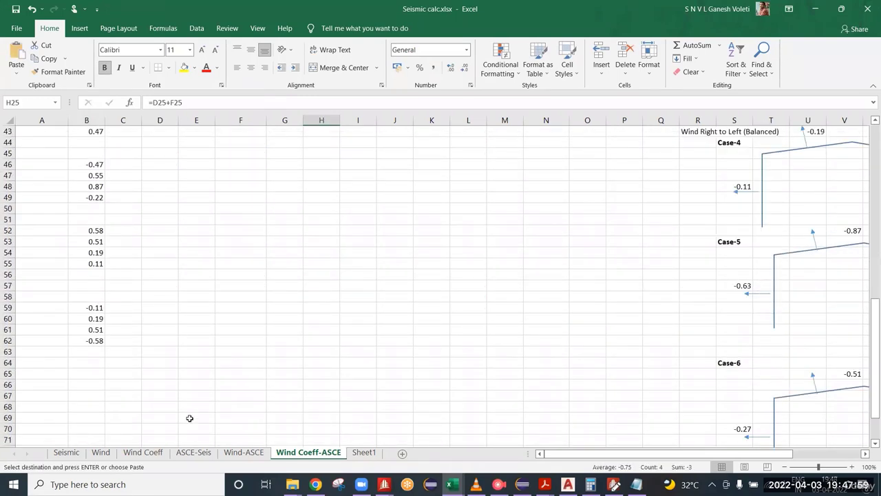
pyautogui.click(95, 376)
pyautogui.rightClick(95, 376)
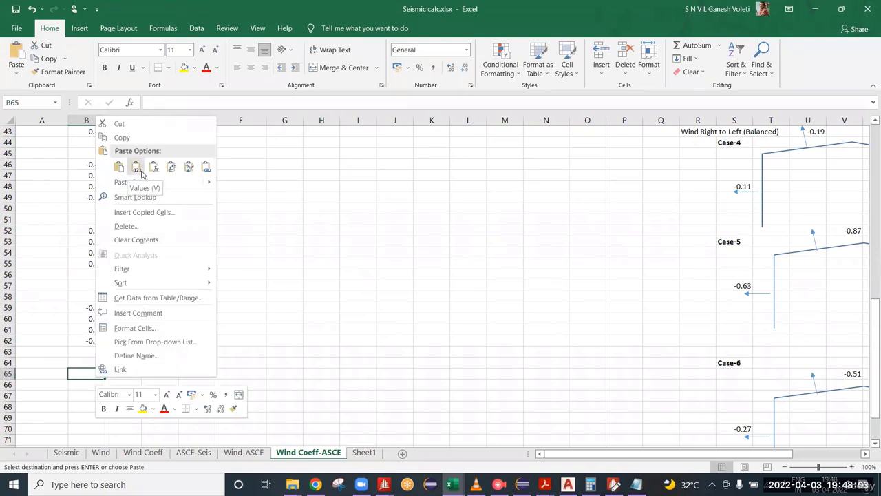
pyautogui.click(137, 167)
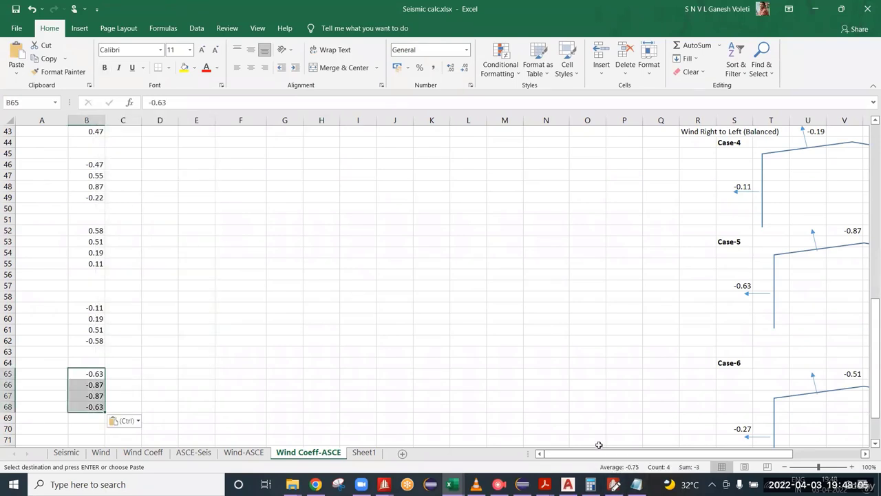
# Step: Check the Case-5 diagram's arrow directions and make the first roof coefficient in B66 positive, 0.87
pyautogui.moveTo(610, 453); pyautogui.dragTo(632, 456)
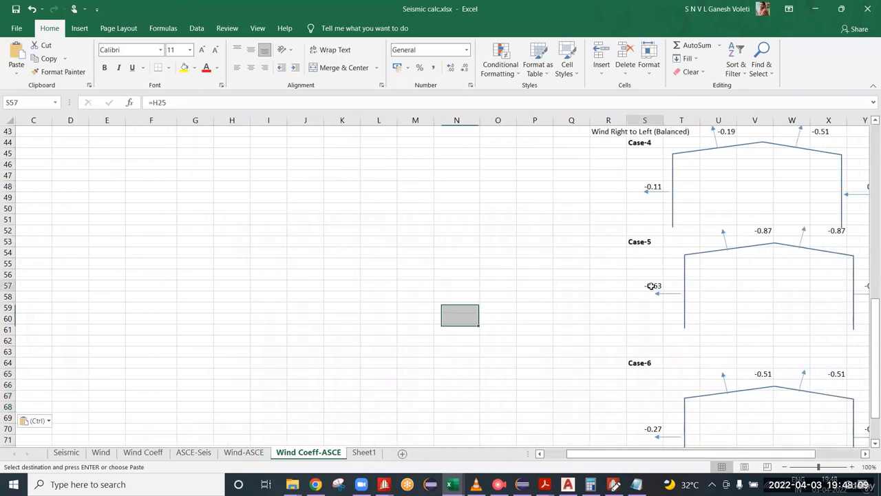
pyautogui.click(651, 287)
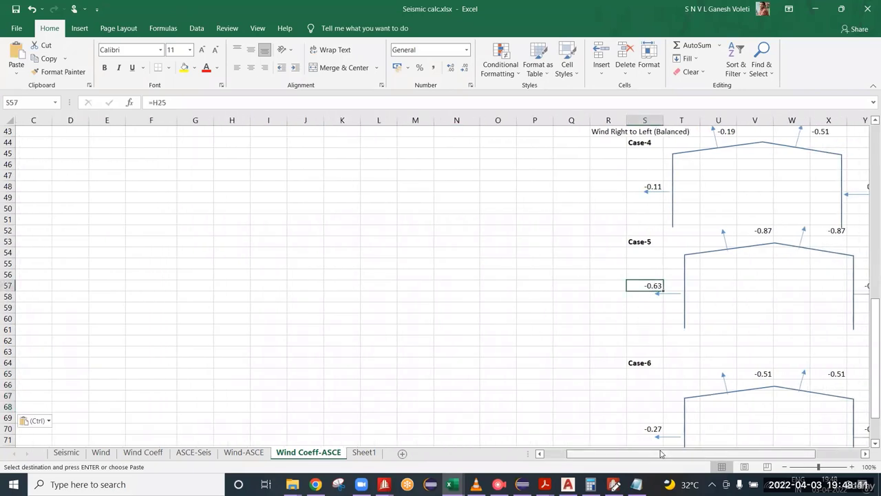
pyautogui.moveTo(662, 454); pyautogui.dragTo(597, 455)
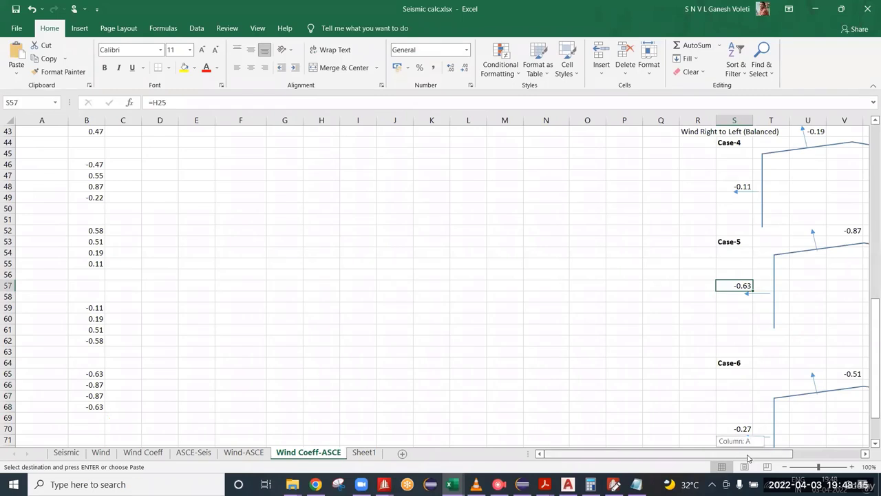
pyautogui.hscroll(3, 746, 289)
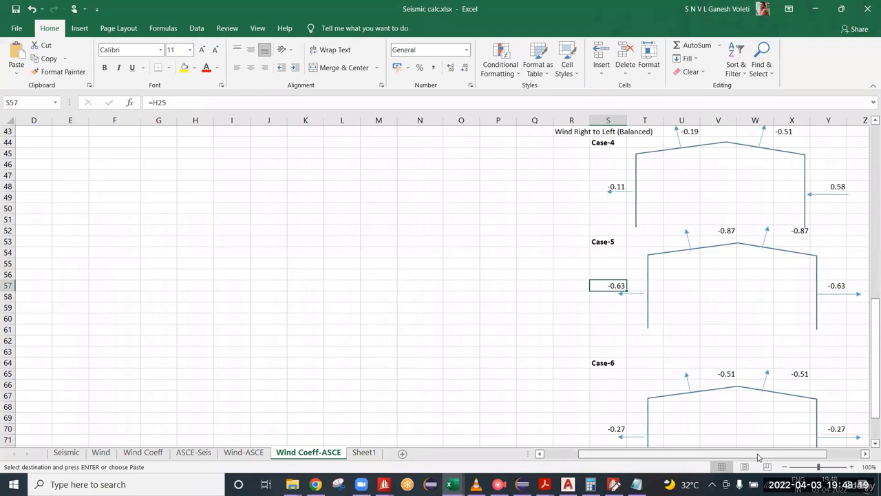
pyautogui.moveTo(758, 458); pyautogui.dragTo(673, 455)
pyautogui.click(89, 387)
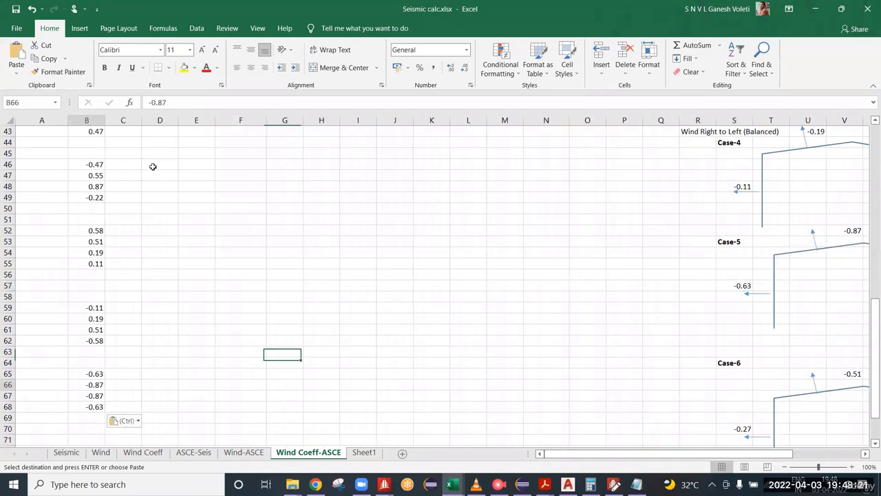
pyautogui.click(151, 102)
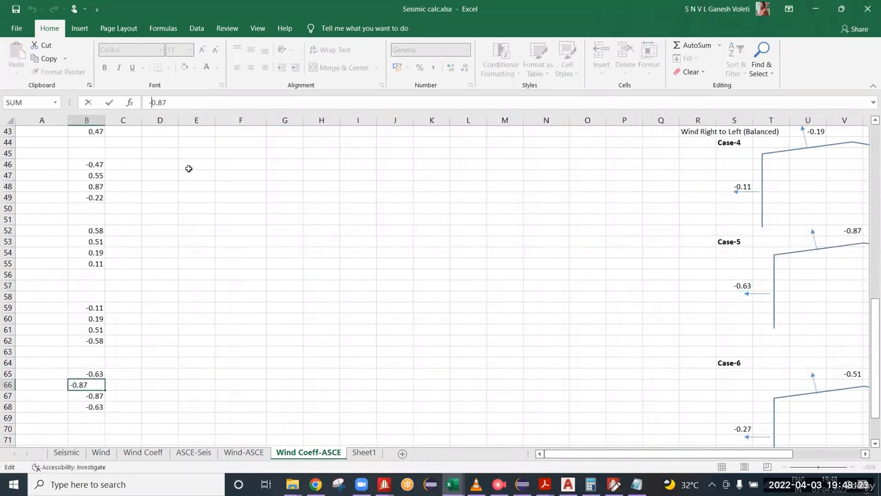
pyautogui.press('BackSpace')
pyautogui.press('Return')
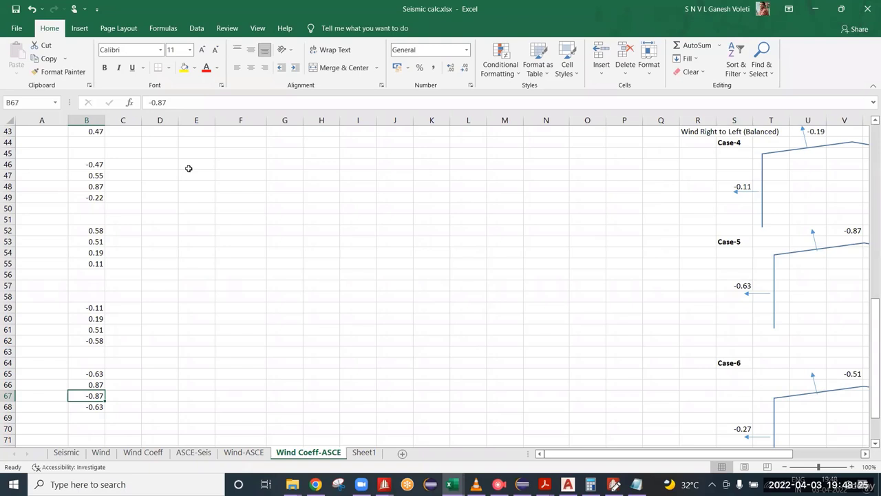
# Step: Make the remaining Case-5 coefficients positive, with 0.87 in B67 for the second roof slope and 0.63 in B68 for the far wall
pyautogui.click(149, 102)
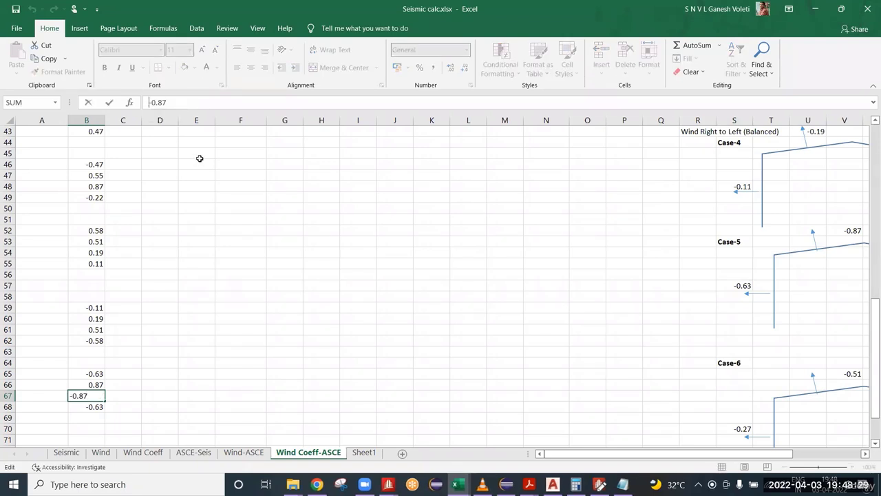
pyautogui.press('Return')
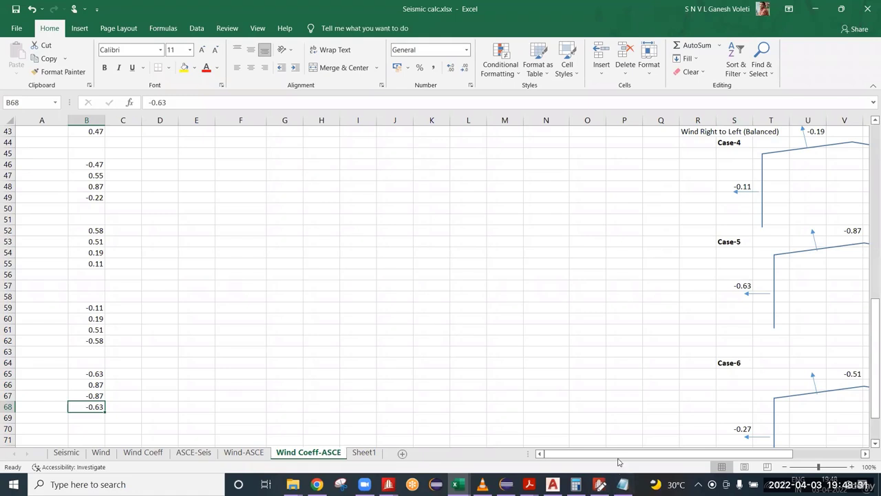
pyautogui.moveTo(619, 453); pyautogui.dragTo(600, 456)
pyautogui.click(716, 287)
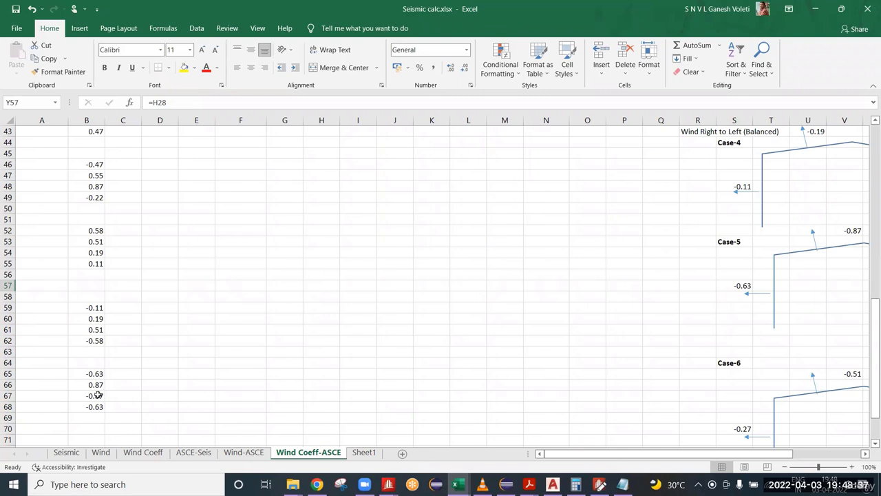
pyautogui.click(95, 406)
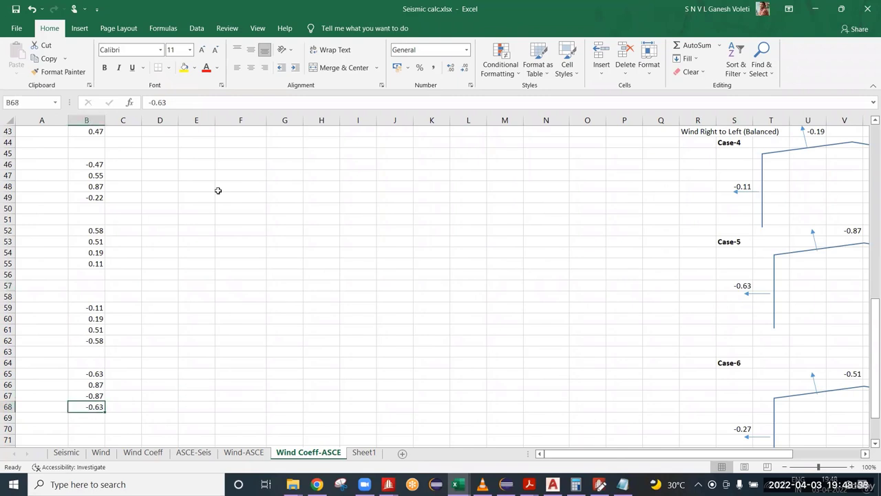
pyautogui.click(91, 395)
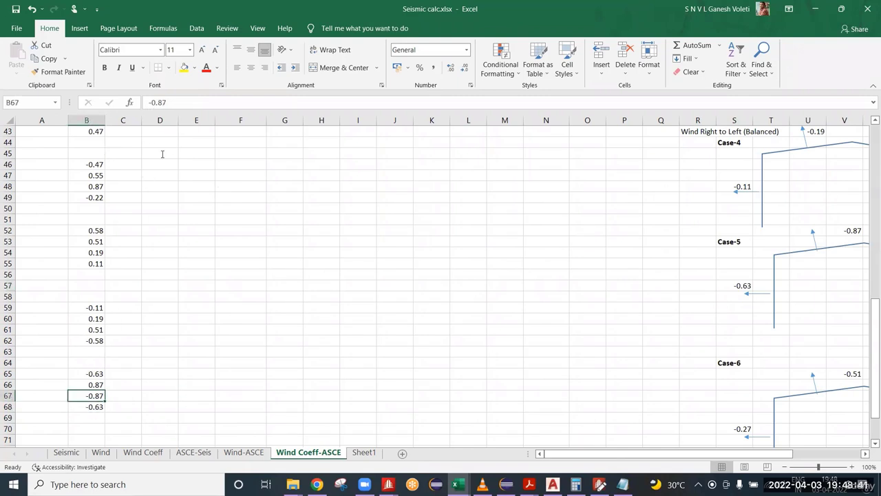
pyautogui.write('0.87')
pyautogui.press('Return')
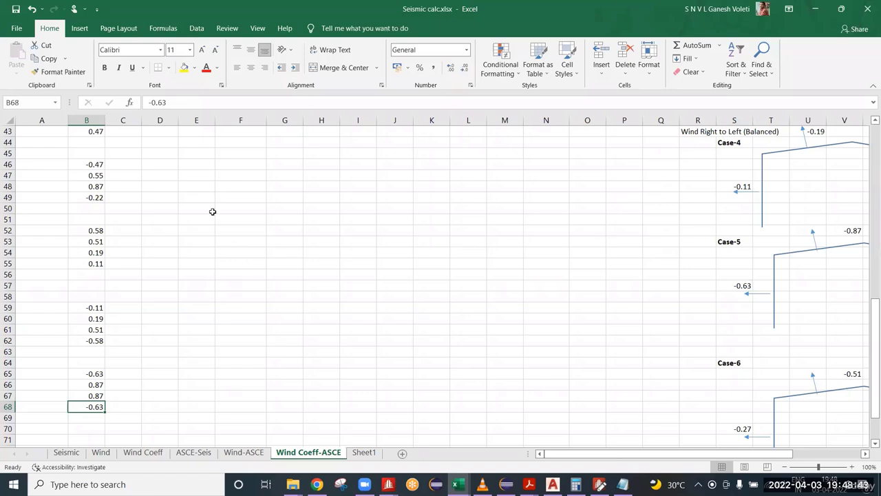
pyautogui.click(148, 102)
pyautogui.press('Delete')
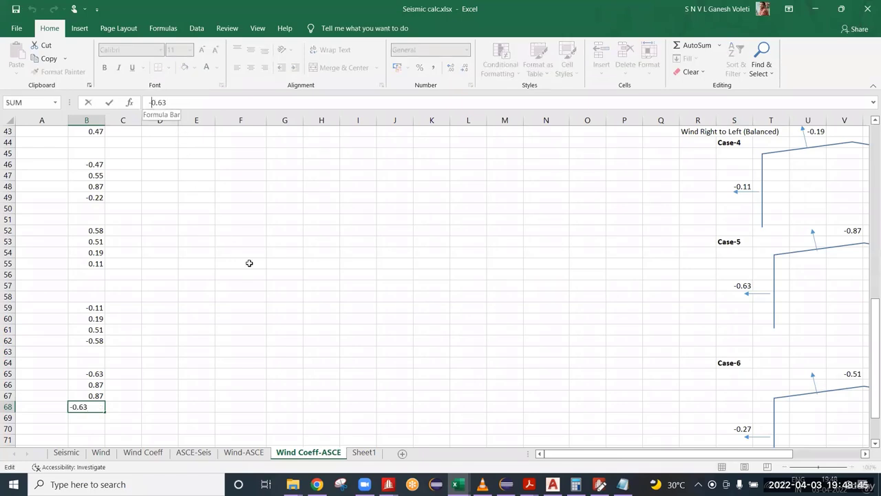
pyautogui.press('Return')
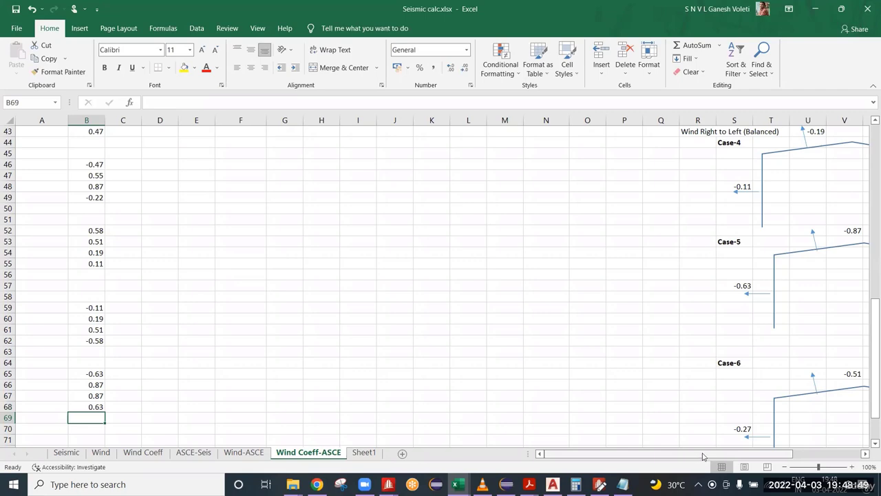
# Step: Copy the 90-degree wind net coefficients for internal suction, P25:P28, and paste them as values starting at B71
pyautogui.hscroll(3, 748, 320)
pyautogui.scroll(-3, 616, 287)
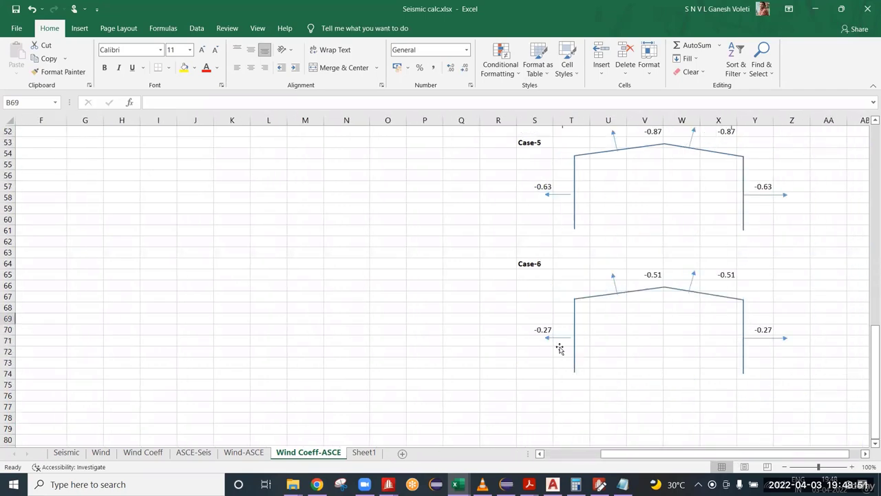
pyautogui.hscroll(-3, 709, 455)
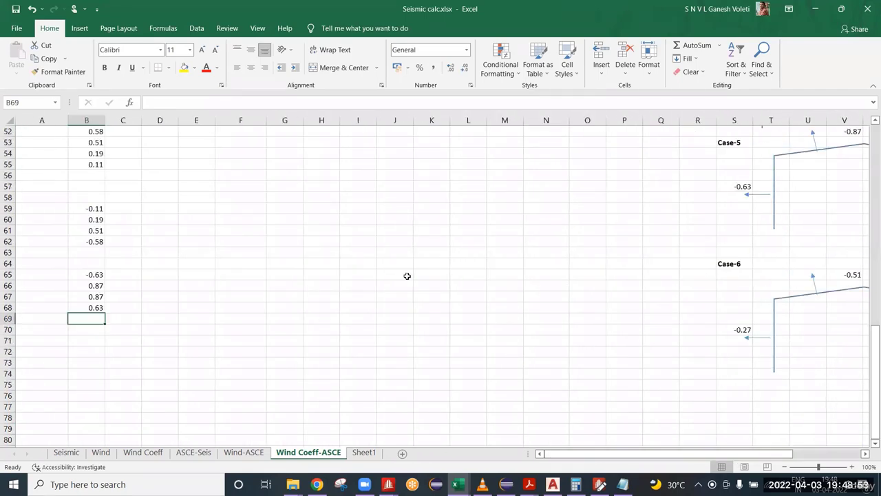
pyautogui.scroll(9, 409, 275)
pyautogui.scroll(4, 649, 254)
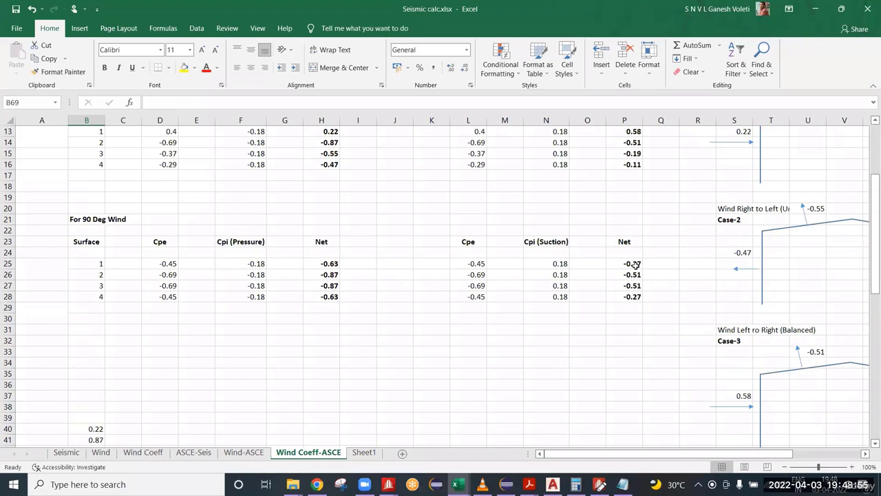
pyautogui.moveTo(634, 264); pyautogui.dragTo(633, 296)
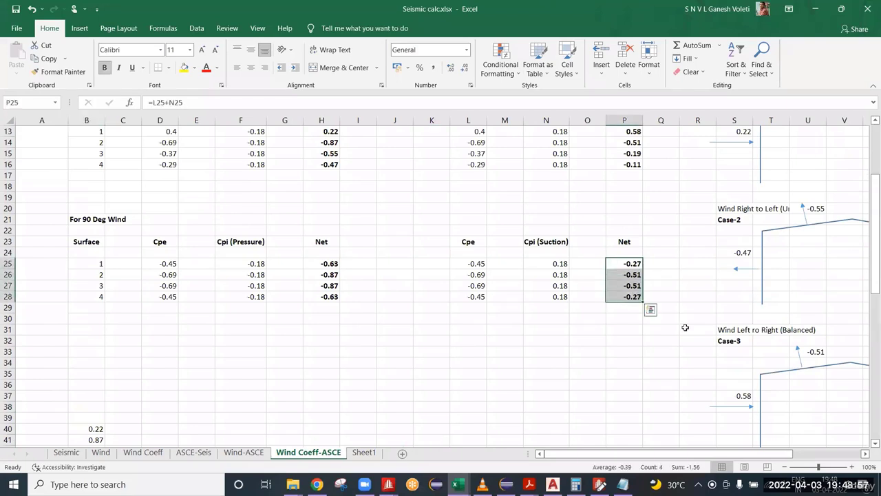
pyautogui.hotkey('ctrl', 'c')
pyautogui.scroll(-11, 468, 275)
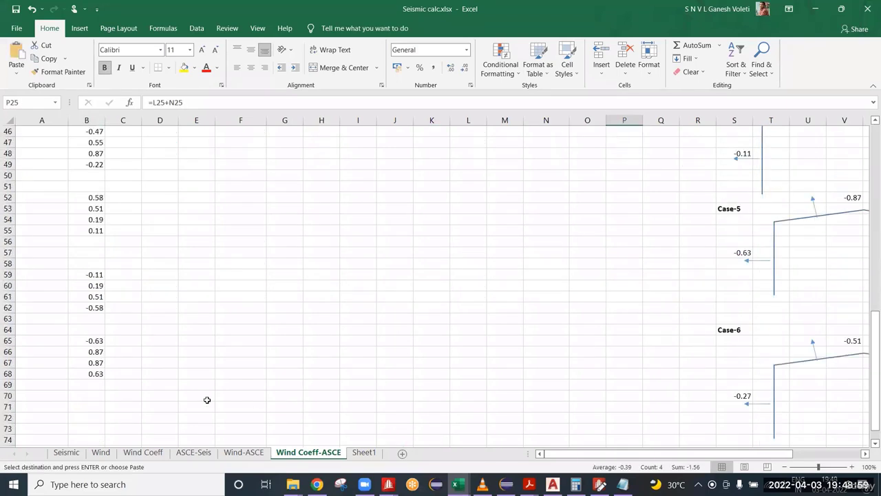
pyautogui.click(96, 409)
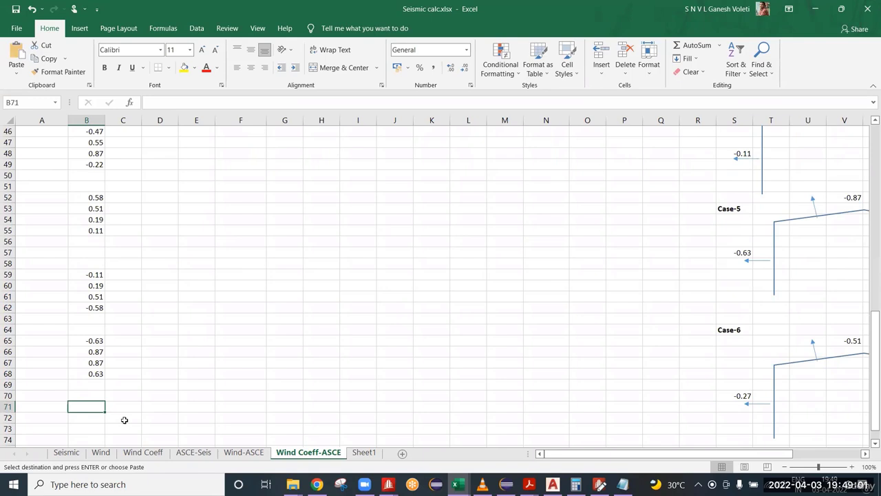
pyautogui.rightClick(92, 407)
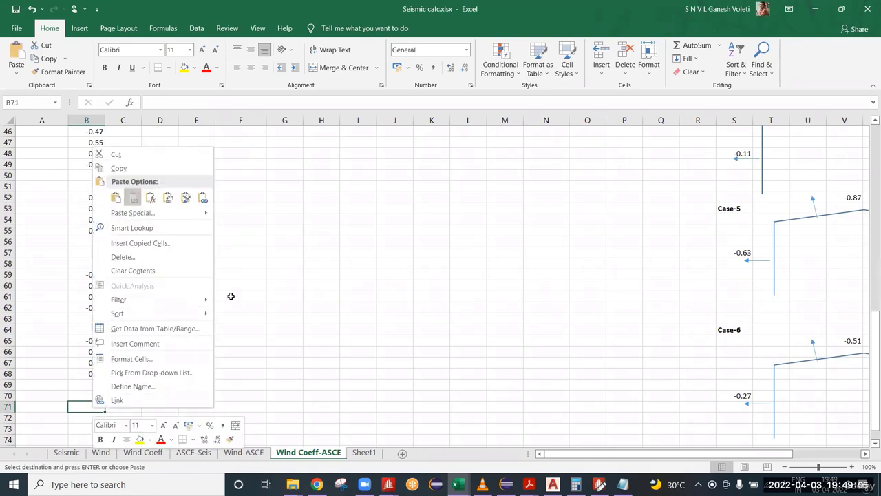
pyautogui.click(132, 198)
# Step: Check the Case-6 diagram's wall and roof coefficients together with their arrow directions
pyautogui.click(286, 341)
pyautogui.scroll(-4, 285, 341)
pyautogui.moveTo(572, 457); pyautogui.dragTo(601, 460)
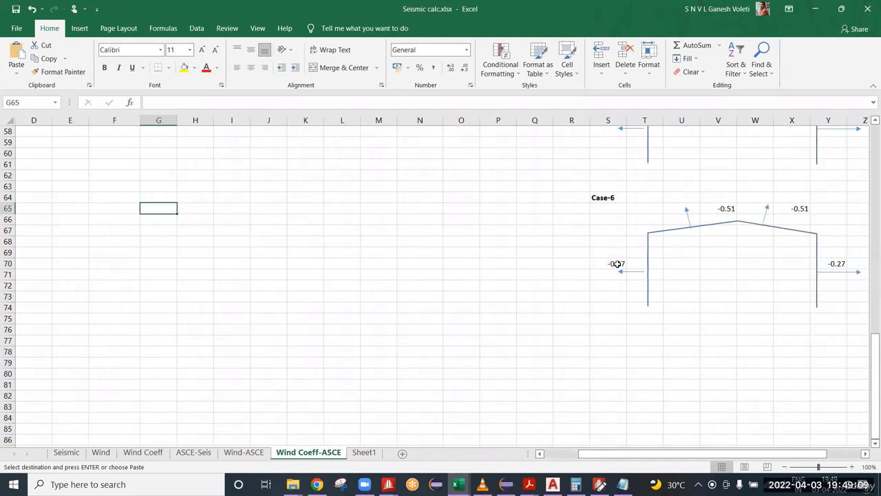
pyautogui.click(616, 264)
pyautogui.click(728, 208)
pyautogui.click(799, 208)
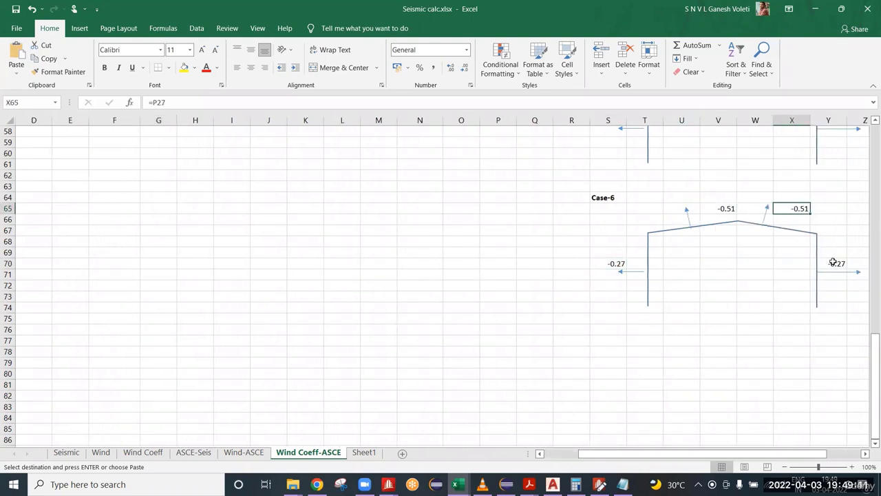
pyautogui.click(835, 263)
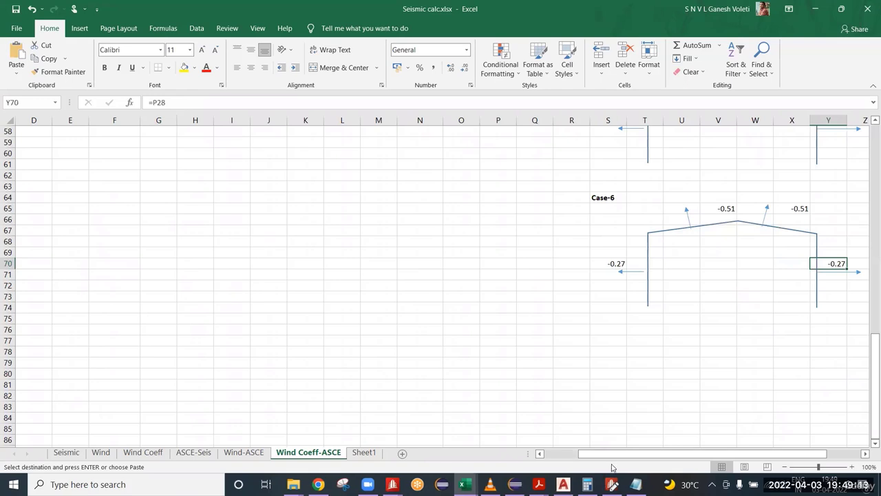
pyautogui.click(540, 454)
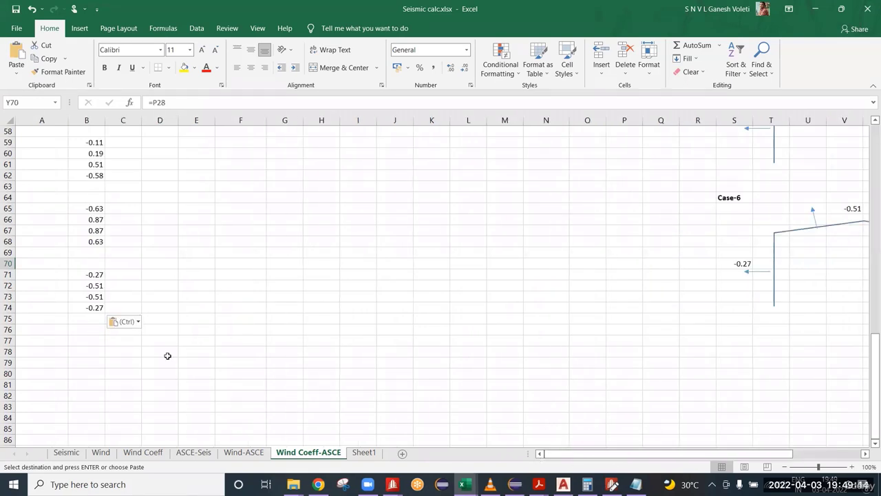
# Step: Make the Case-6 roof and far-wall coefficients positive, with 0.51 in B72 and B73 and 0.27 in B74
pyautogui.click(87, 285)
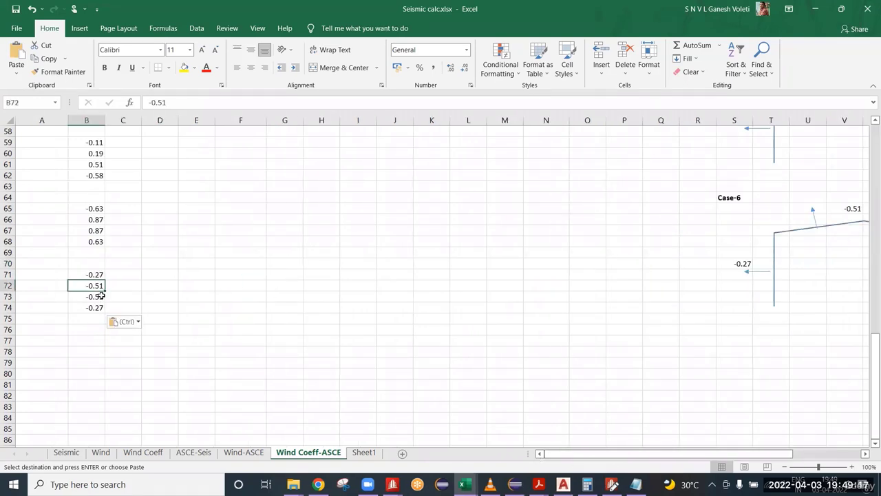
pyautogui.click(153, 103)
pyautogui.press('BackSpace')
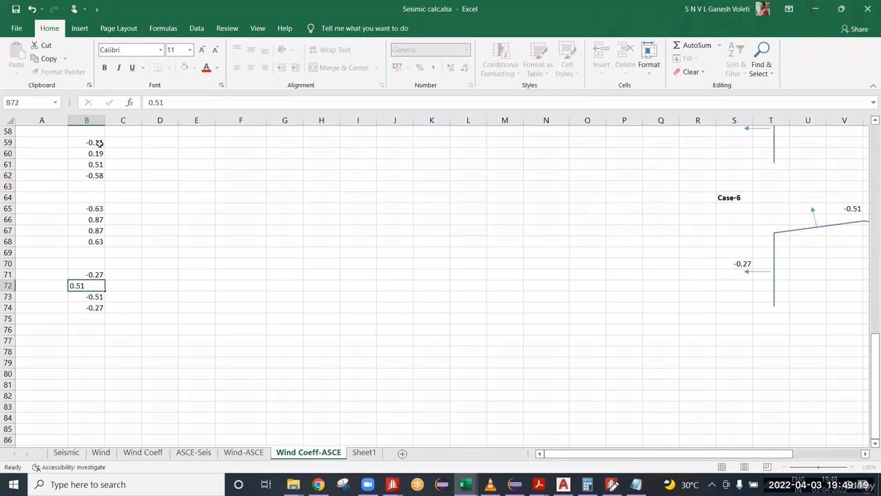
pyautogui.press('Return')
pyautogui.click(150, 102)
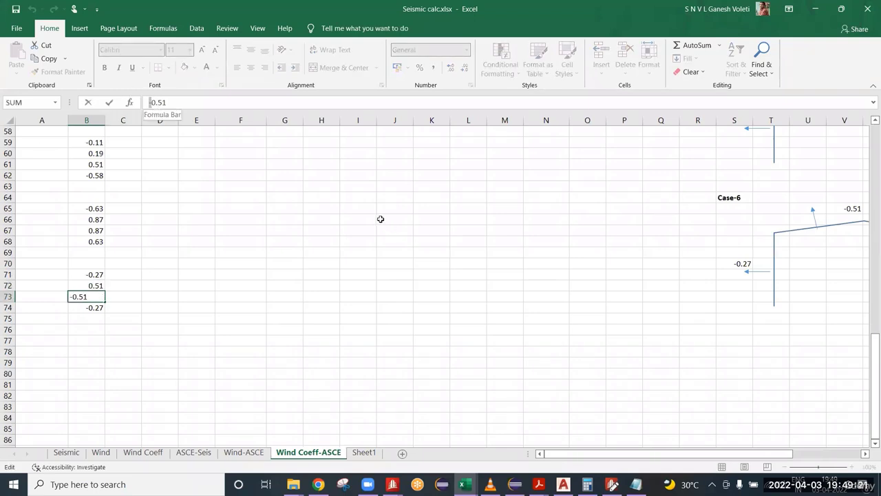
pyautogui.press('BackSpace')
pyautogui.press('Return')
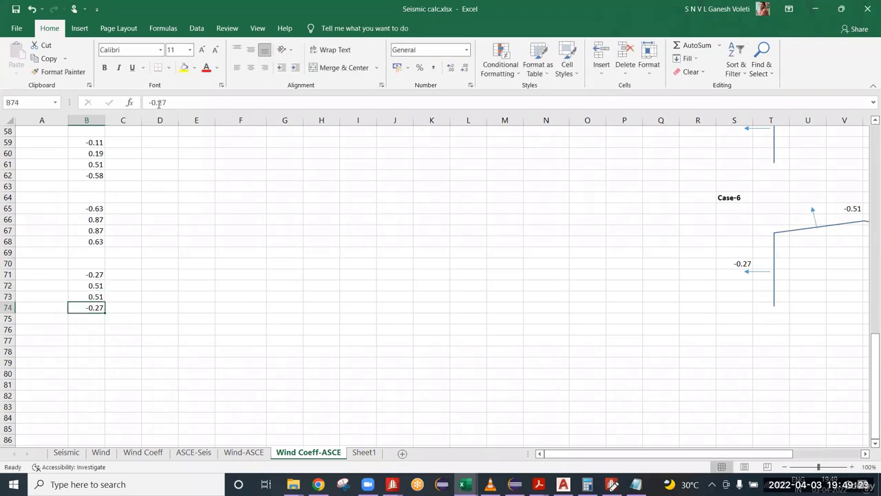
pyautogui.click(151, 102)
pyautogui.press('BackSpace')
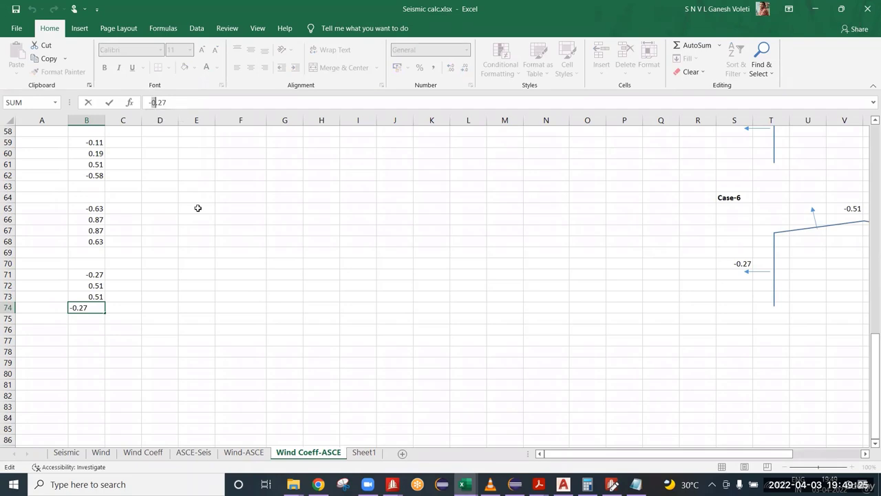
pyautogui.press('Return')
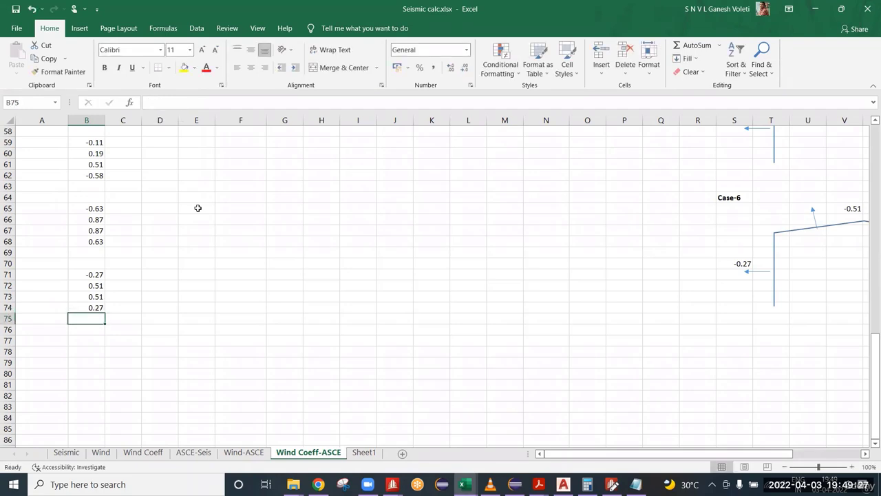
# Step: Review the net coefficients for 0-degree and 90-degree wind under both internal pressure and suction
pyautogui.scroll(4, 189, 288)
pyautogui.scroll(3, 191, 291)
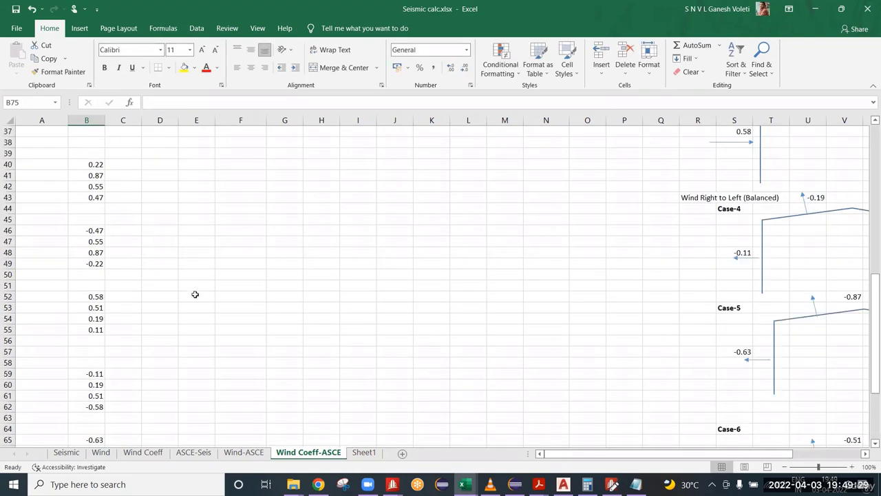
pyautogui.click(139, 166)
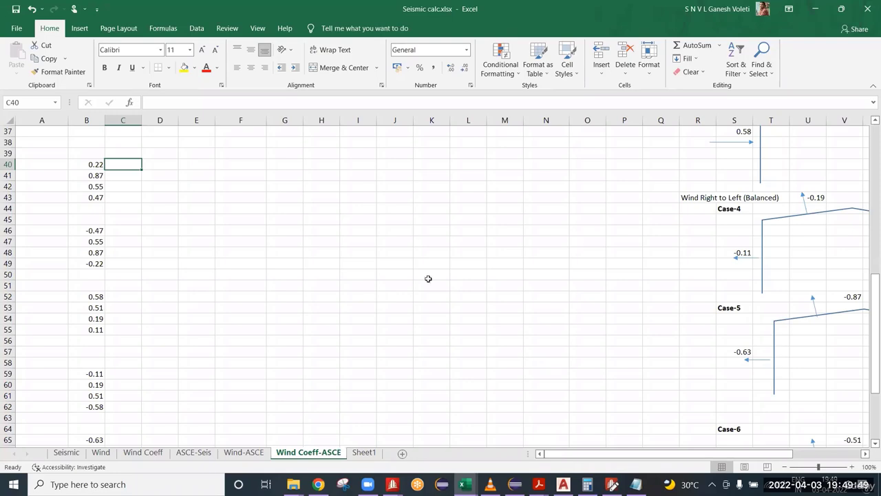
pyautogui.scroll(9, 428, 278)
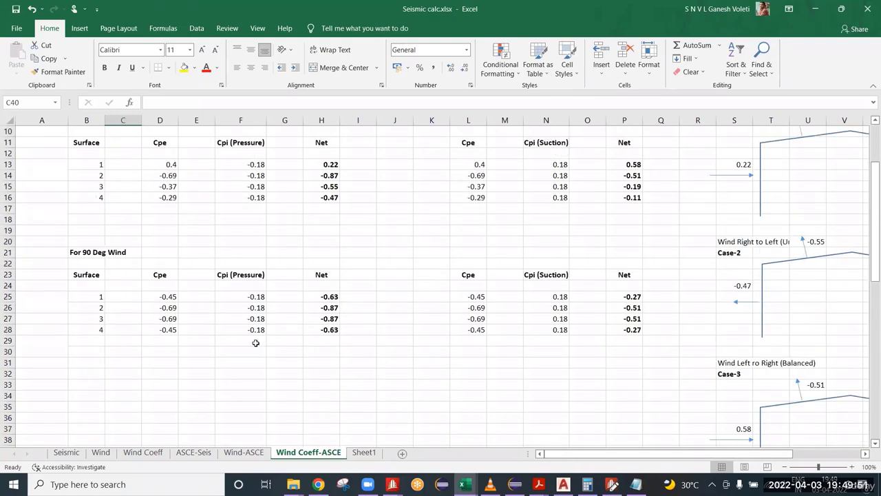
pyautogui.scroll(2, 348, 301)
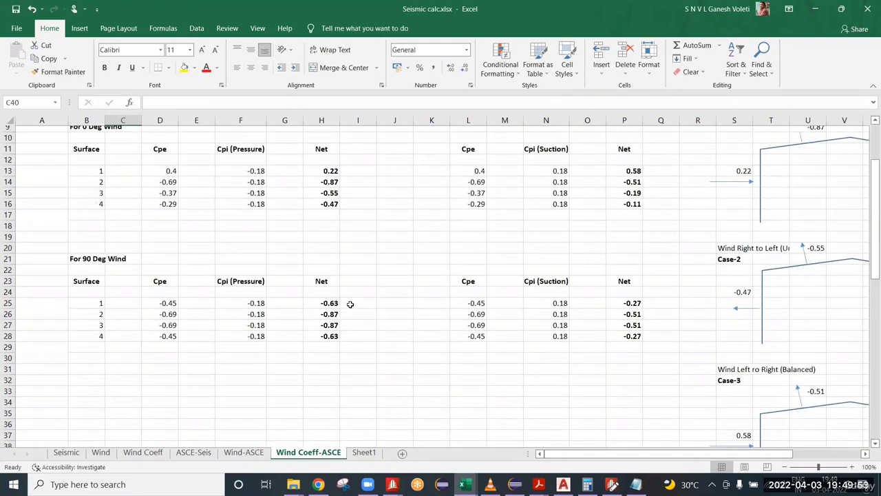
pyautogui.click(322, 233)
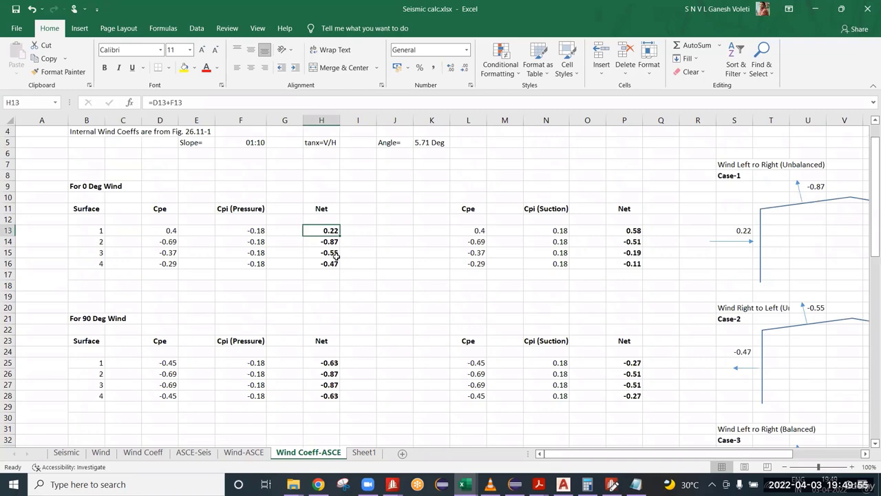
pyautogui.click(636, 229)
pyautogui.click(630, 262)
pyautogui.scroll(-2, 356, 320)
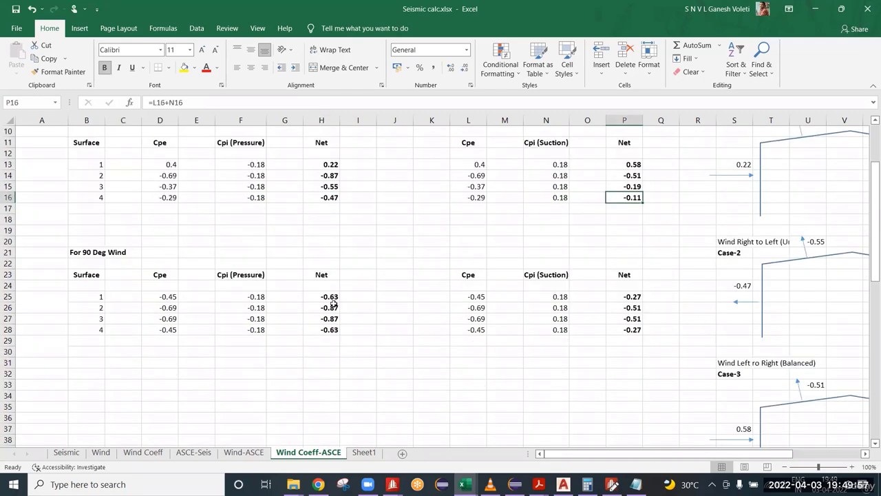
pyautogui.click(322, 296)
pyautogui.click(321, 330)
pyautogui.moveTo(629, 297); pyautogui.dragTo(631, 341)
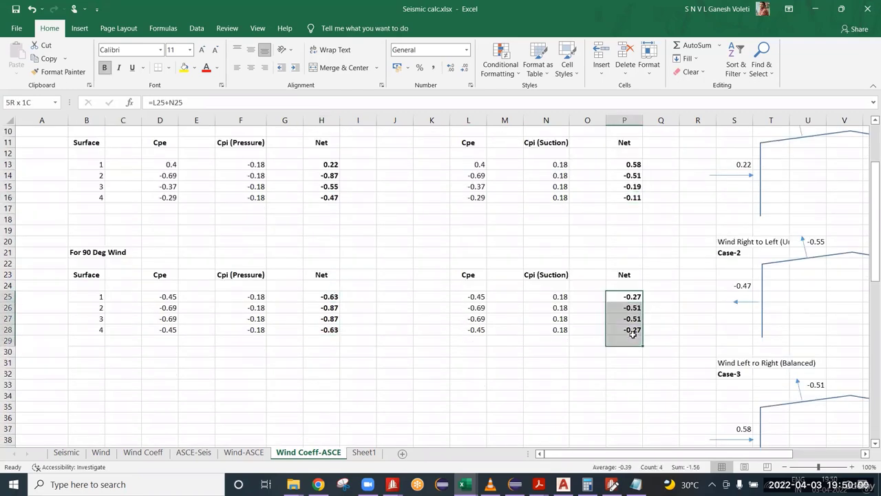
pyautogui.click(329, 297)
pyautogui.click(637, 298)
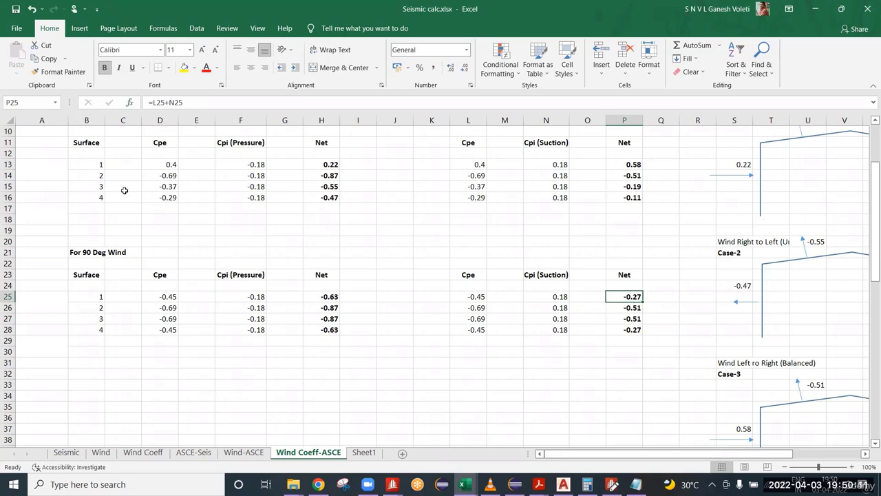
# Step: Highlight the 0-degree wind table, A8:Q19, and examine it against the 90-degree table and the listed case coefficients
pyautogui.scroll(1, 105, 172)
pyautogui.moveTo(74, 157); pyautogui.dragTo(641, 243)
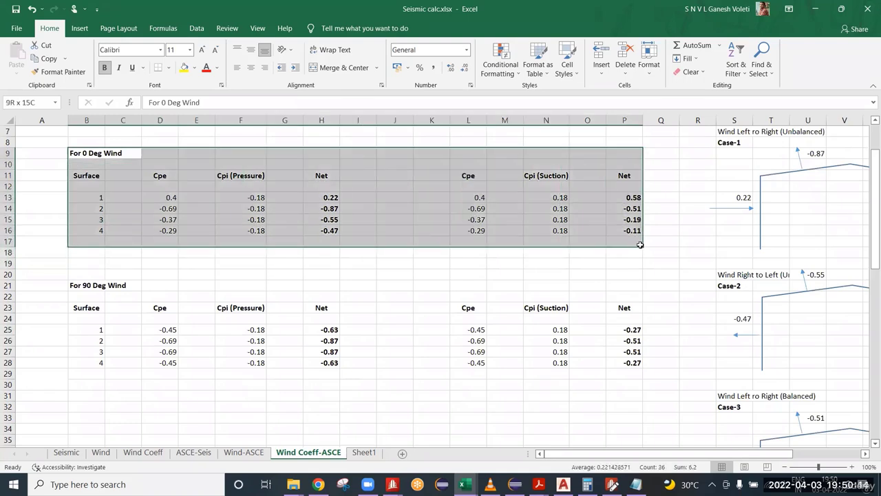
pyautogui.click(197, 265)
pyautogui.moveTo(66, 141); pyautogui.dragTo(674, 264)
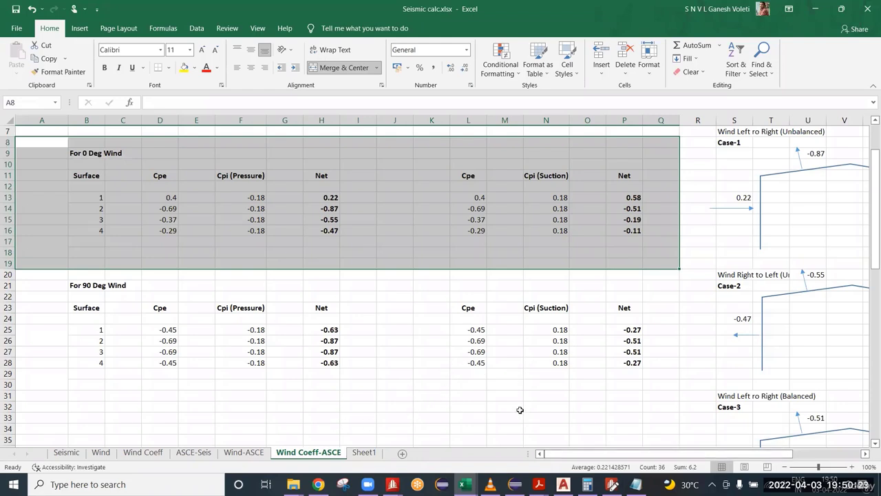
pyautogui.scroll(-4, 454, 403)
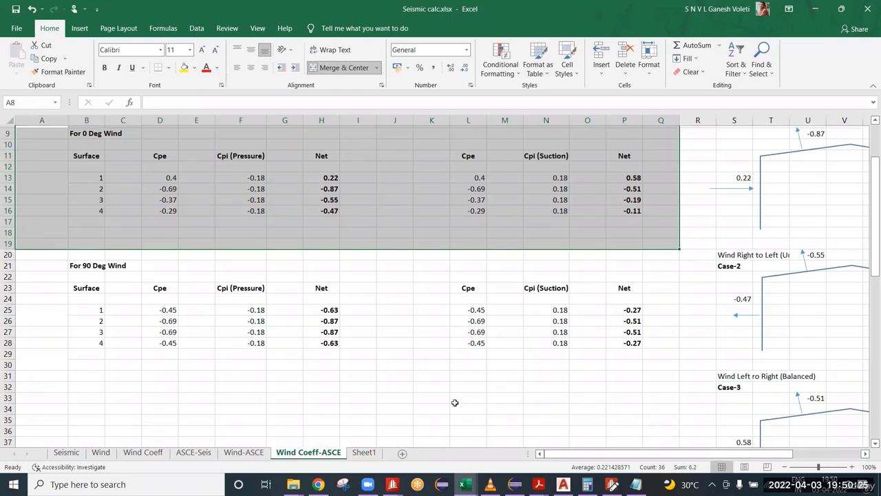
pyautogui.scroll(4, 426, 303)
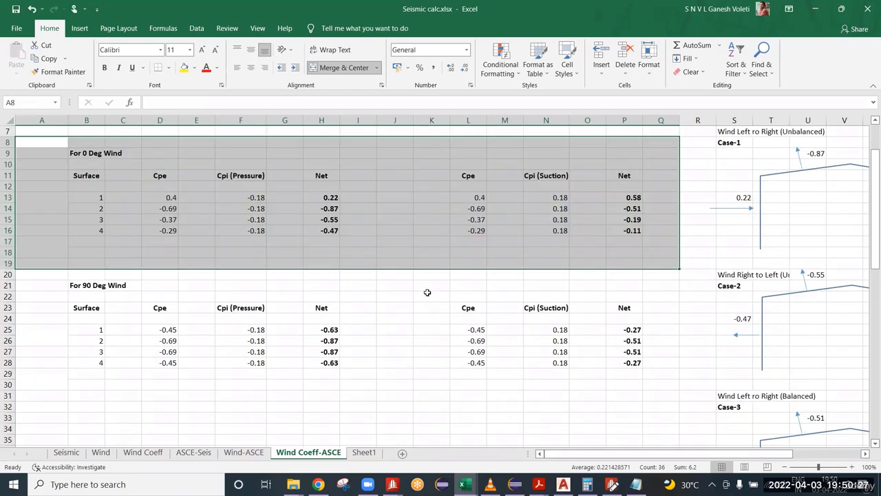
pyautogui.scroll(-3, 363, 350)
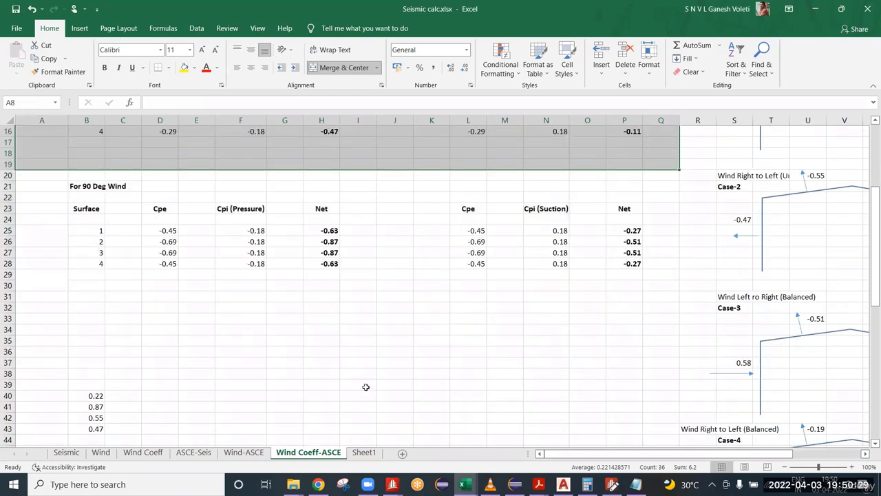
pyautogui.scroll(-5, 307, 345)
pyautogui.scroll(1, 307, 352)
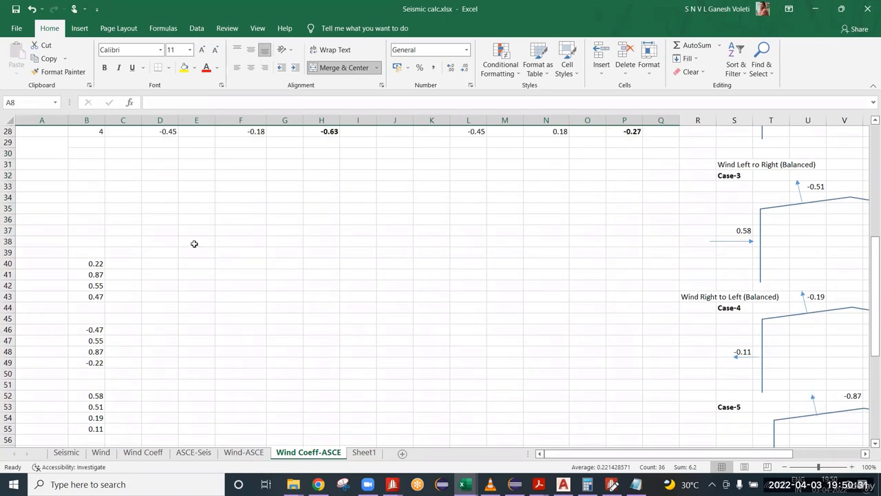
# Step: Enter 1.14 beside the first two Case-1 coefficients, in C40 and C41
pyautogui.click(124, 275)
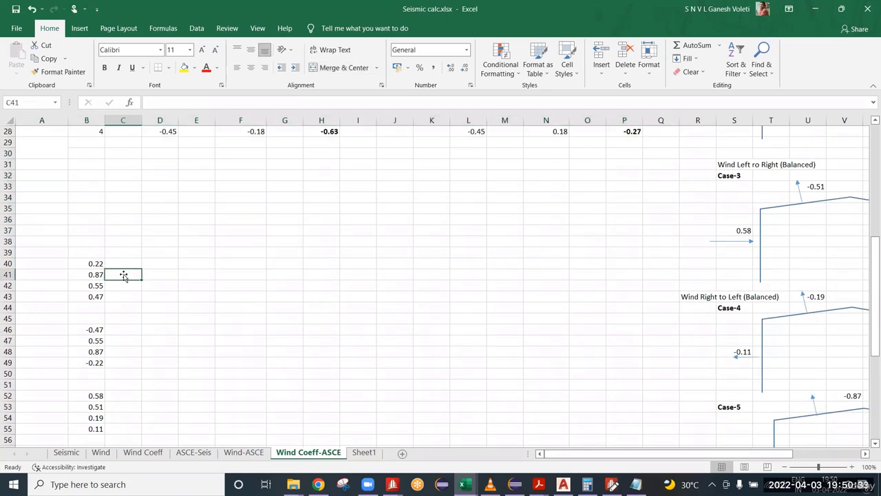
pyautogui.press('Up')
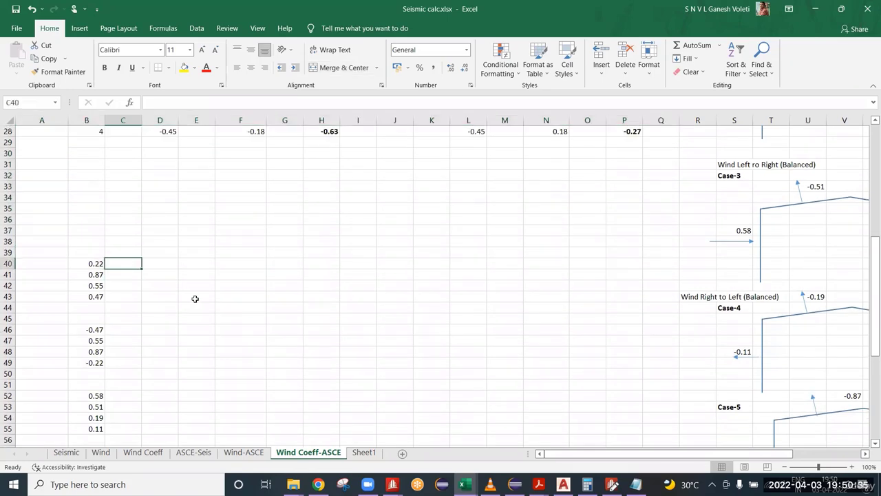
pyautogui.scroll(7, 207, 298)
pyautogui.scroll(-4, 258, 303)
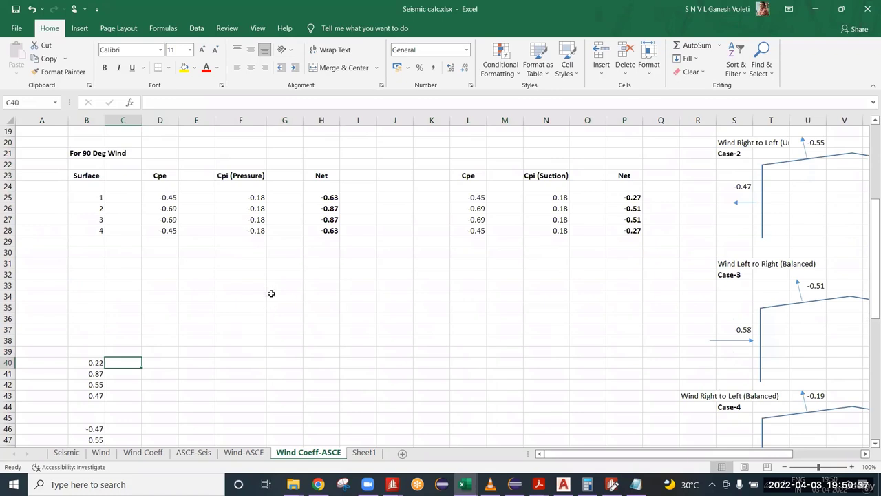
pyautogui.write('1.14')
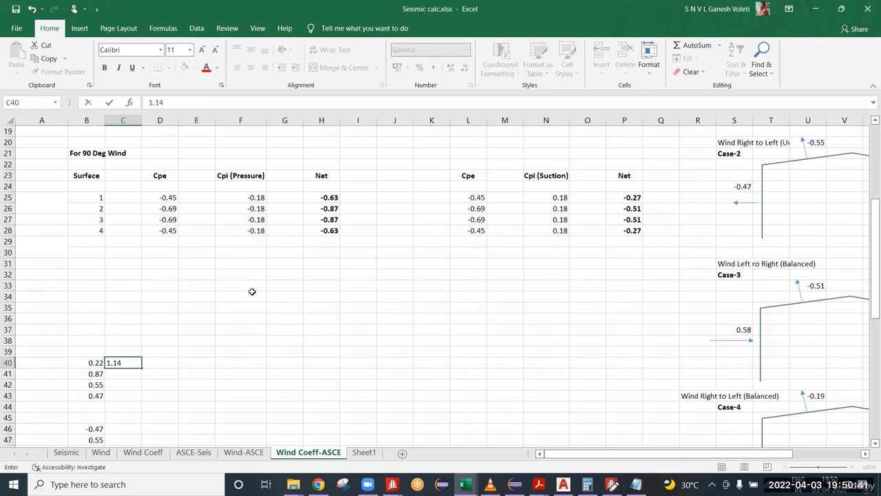
pyautogui.press('Return')
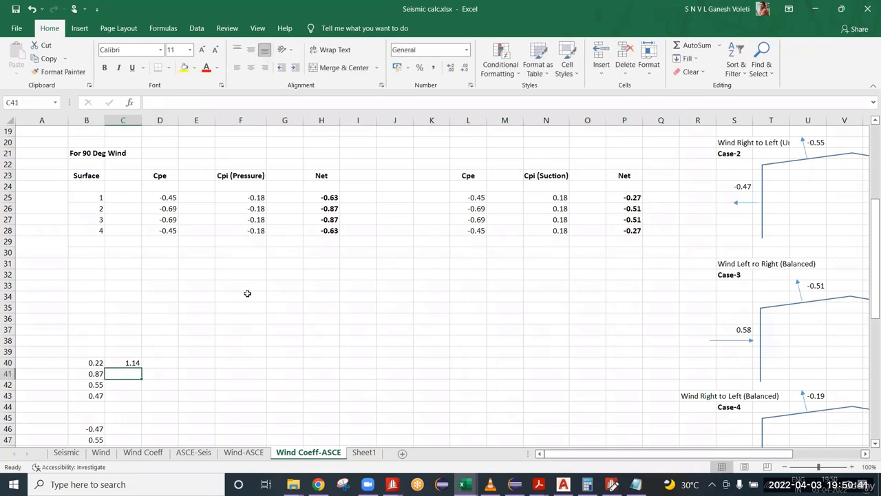
pyautogui.write('1.14')
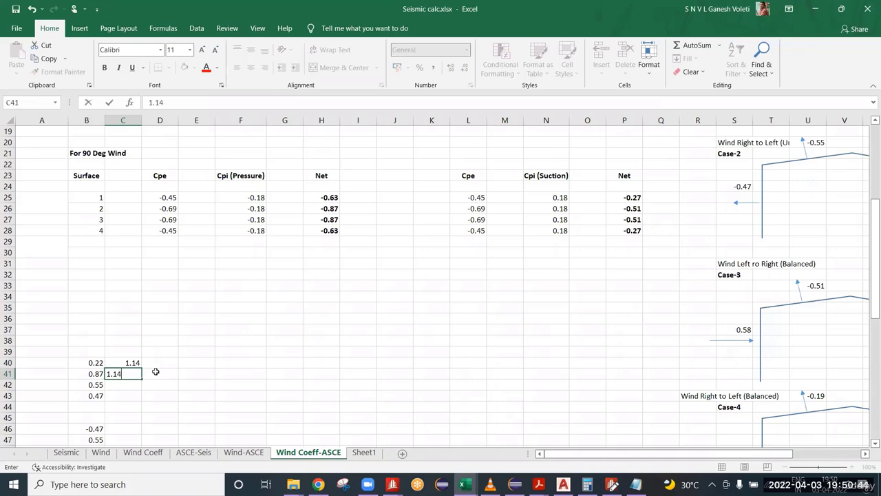
# Step: Enter 1.14 in cells C41, C42 and C43 beside the first group of coefficients
pyautogui.press('Return')
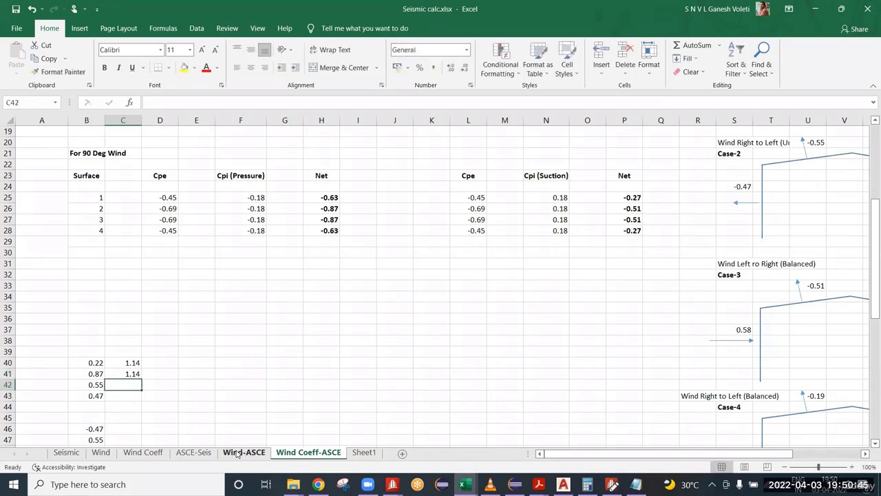
pyautogui.click(243, 452)
pyautogui.click(303, 452)
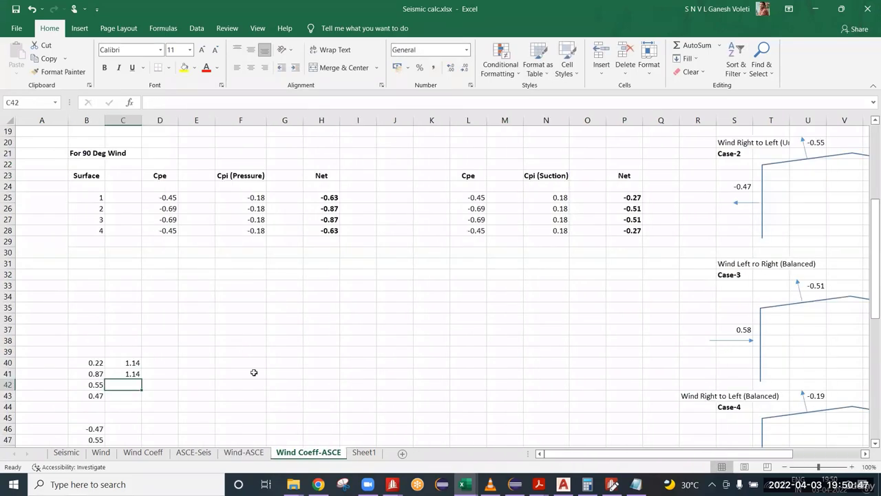
pyautogui.write('1.1')
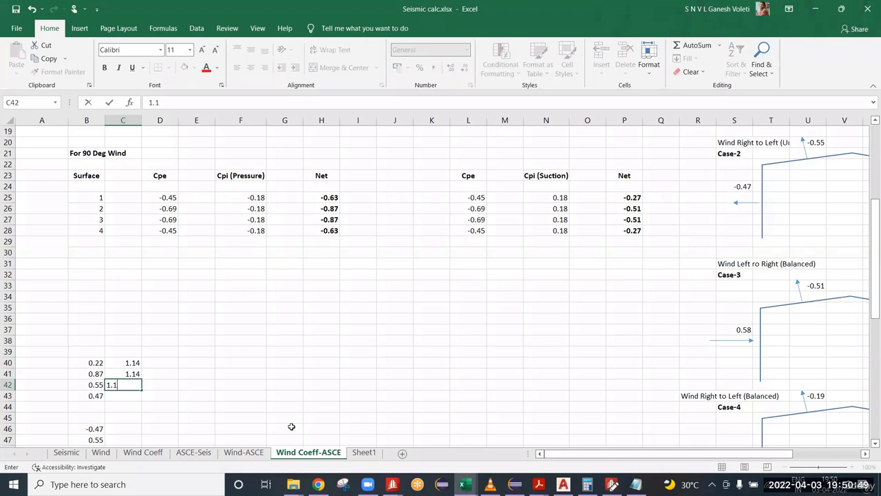
pyautogui.write('4')
pyautogui.press('Return')
pyautogui.write('1.14')
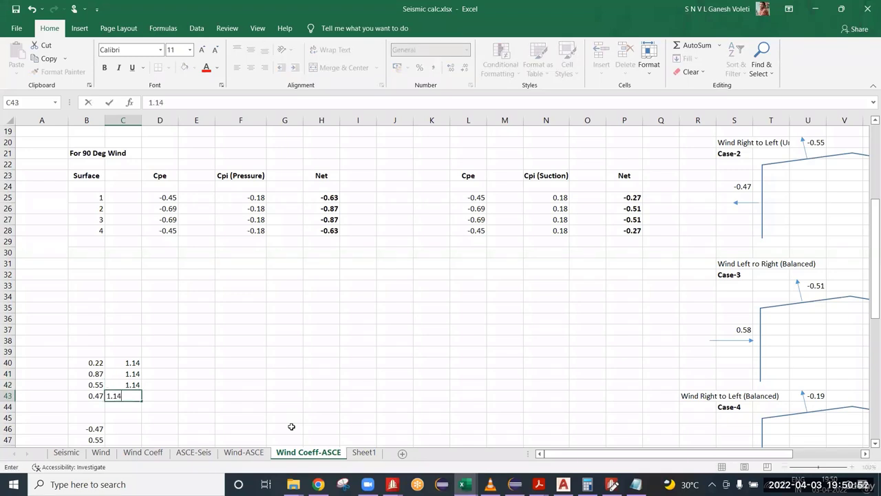
pyautogui.press('Return')
# Step: Copy the 1.14 values in C40:C43 to C46:C49 and C52:C55, beside the second and third coefficient groups
pyautogui.scroll(-6, 231, 371)
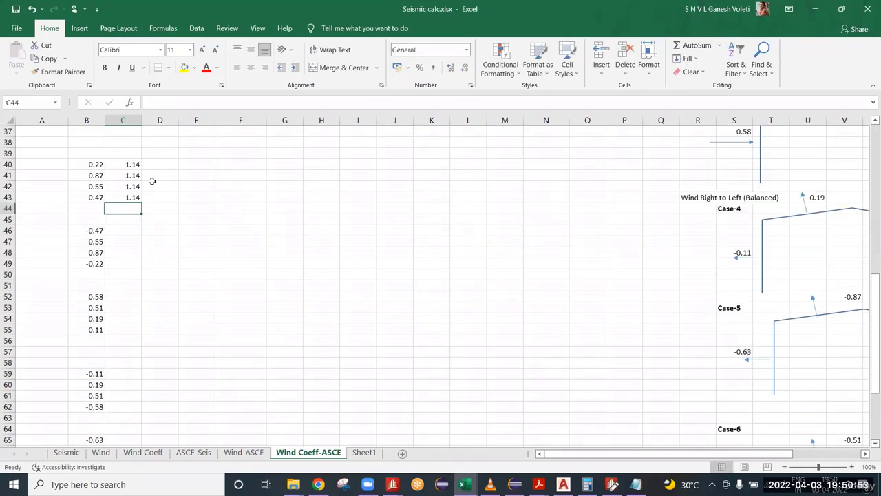
pyautogui.moveTo(130, 164); pyautogui.dragTo(133, 196)
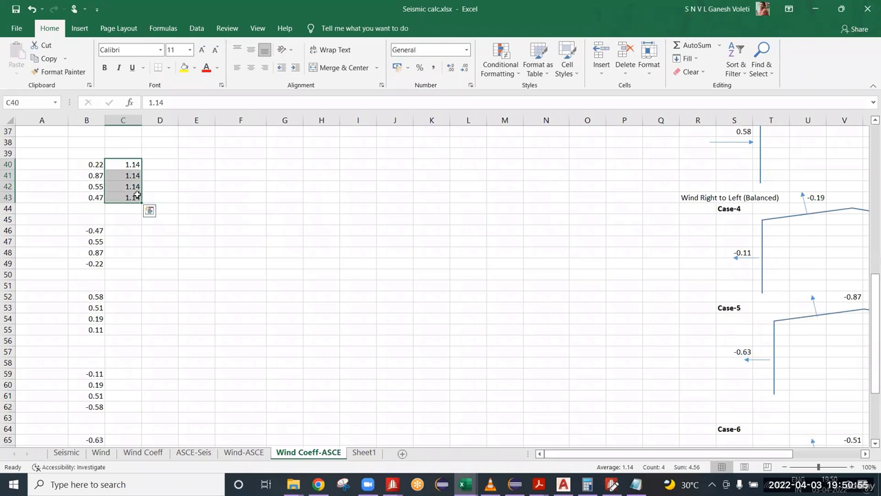
pyautogui.hotkey('ctrl', 'c')
pyautogui.click(124, 230)
pyautogui.hotkey('ctrl', 'v')
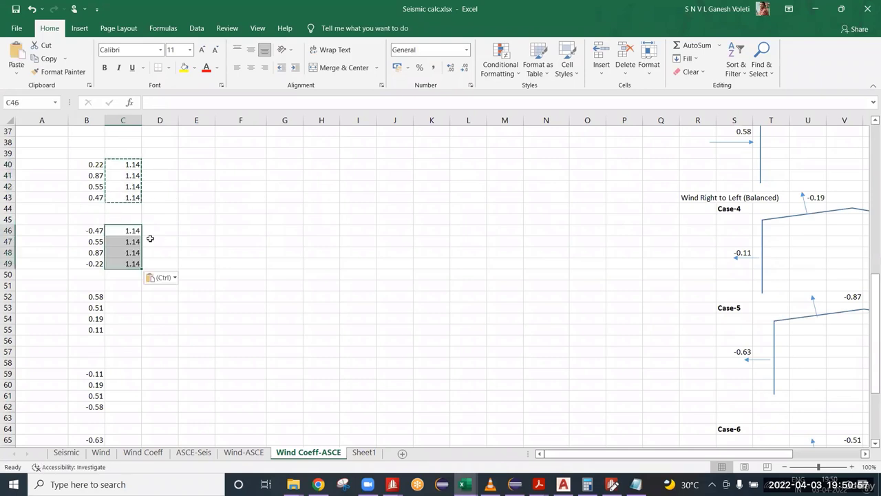
pyautogui.press('ctrl')
pyautogui.click(125, 298)
pyautogui.click(128, 296)
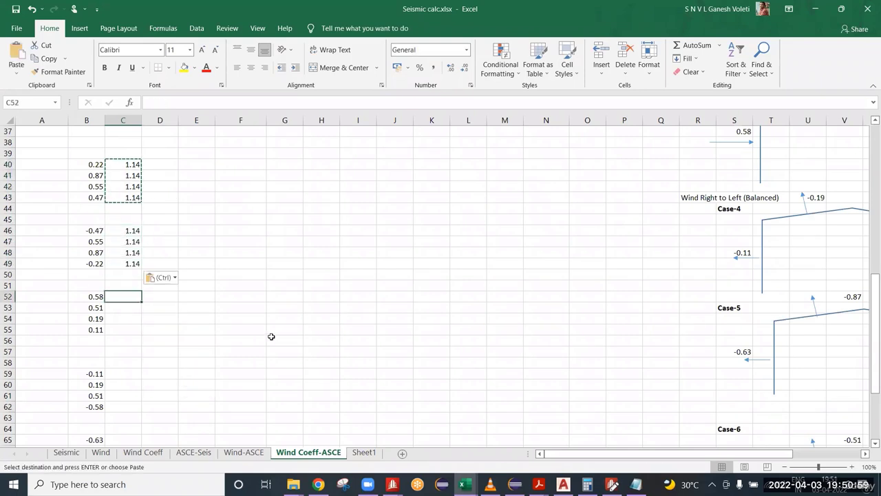
pyautogui.hotkey('ctrl', 'v')
# Step: Paste the copied 1.14 values beside the remaining coefficient groups at C59:C62, C65:C68 and C71:C74
pyautogui.scroll(-2, 142, 351)
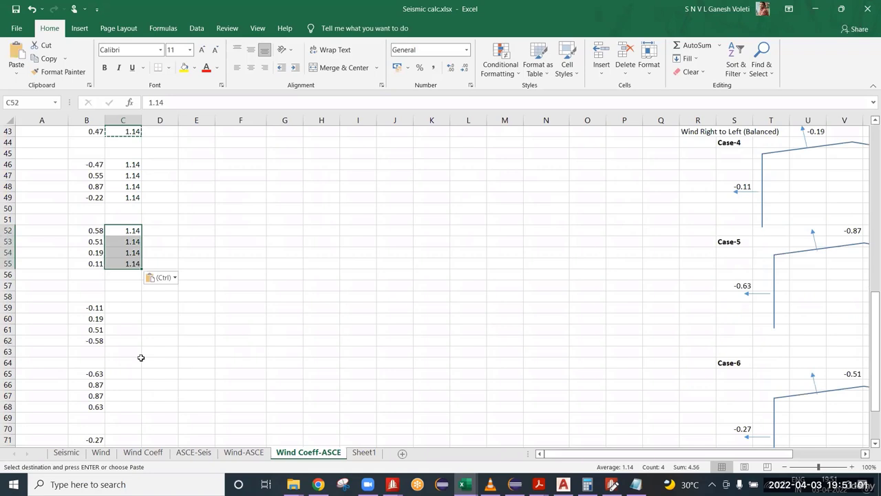
pyautogui.click(121, 308)
pyautogui.hotkey('ctrl', 'v')
pyautogui.scroll(-3, 128, 295)
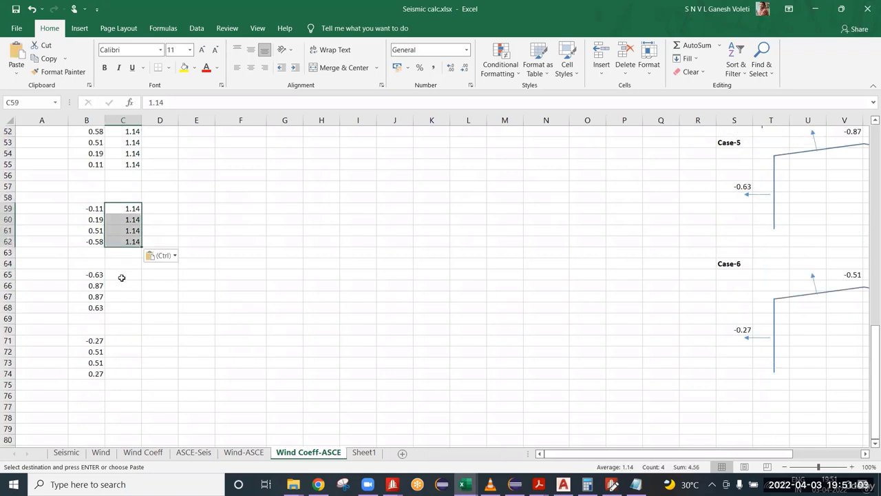
pyautogui.click(121, 277)
pyautogui.hotkey('ctrl', 'v')
pyautogui.click(124, 340)
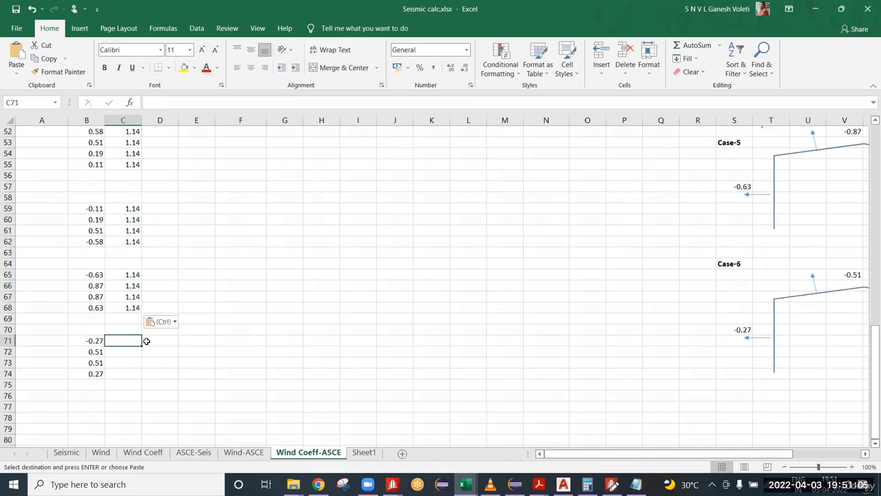
pyautogui.hotkey('ctrl', 'v')
pyautogui.click(207, 275)
pyautogui.scroll(7, 193, 248)
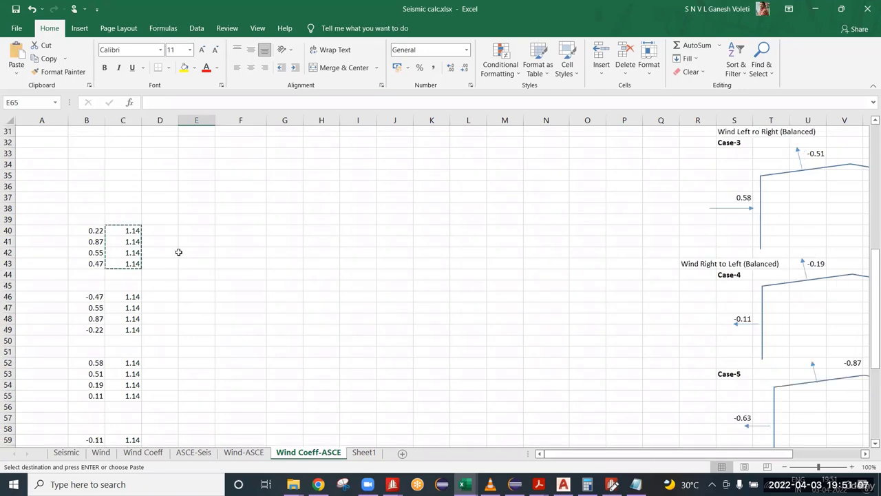
pyautogui.press('Escape')
# Step: Enter 7.5 in each of the cells D40 to D43 beside the first coefficient group
pyautogui.scroll(-7, 175, 258)
pyautogui.scroll(9, 195, 271)
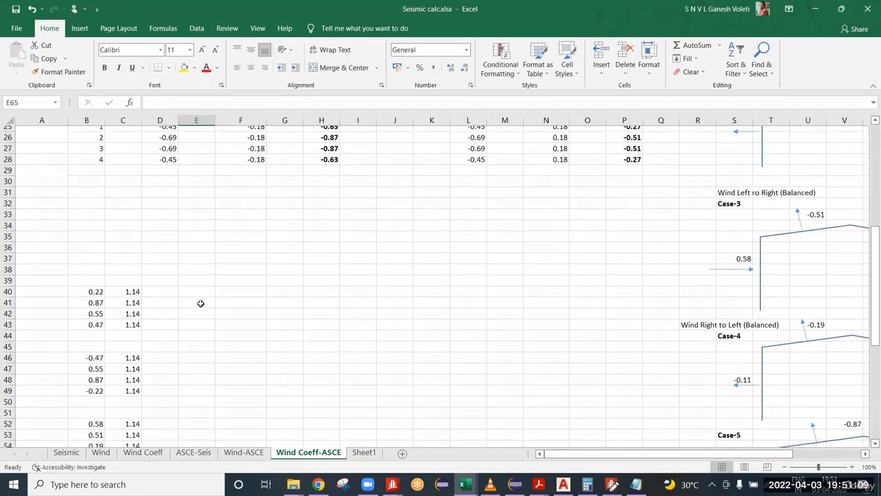
pyautogui.scroll(-2, 200, 303)
pyautogui.click(159, 242)
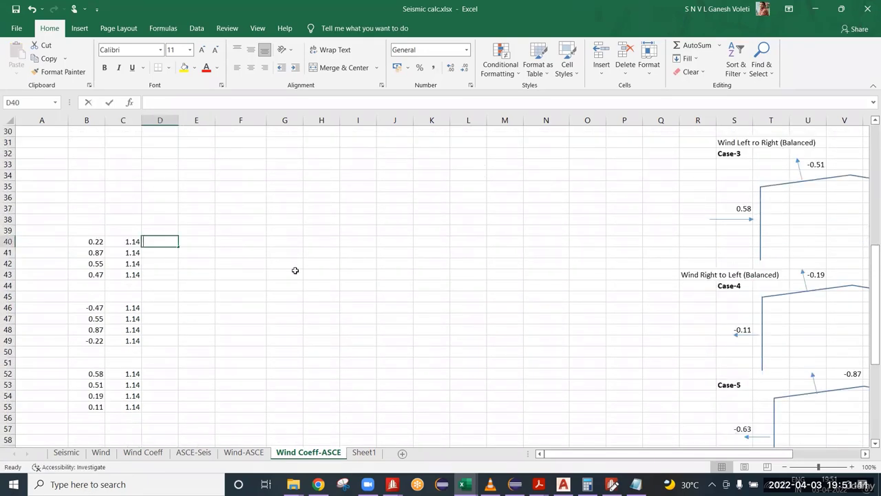
pyautogui.write('7.5')
pyautogui.press('Return')
pyautogui.write('7.5')
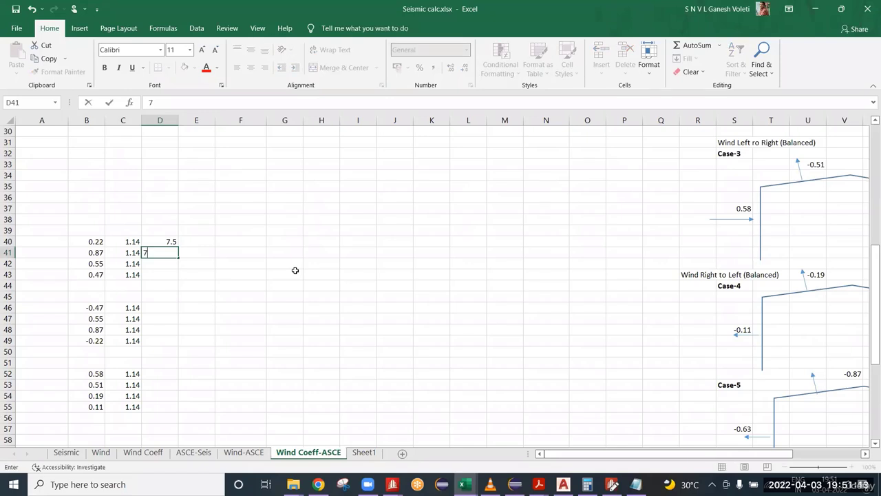
pyautogui.press('Return')
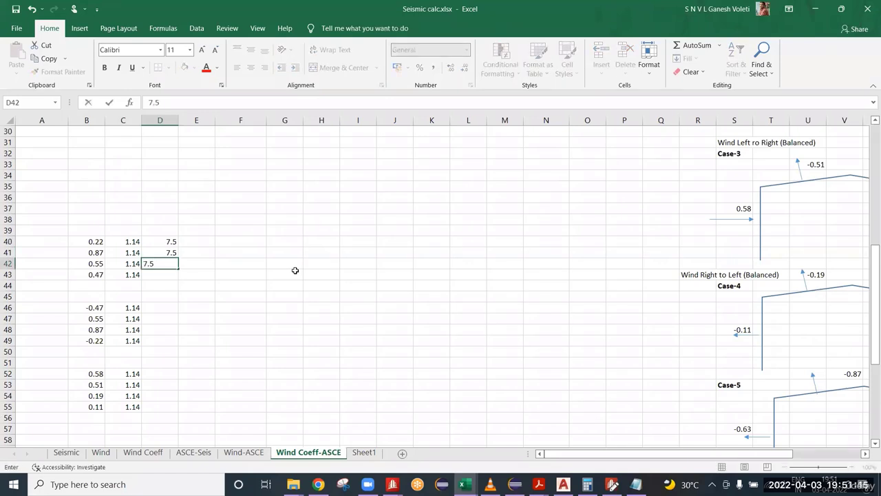
pyautogui.press('Return')
pyautogui.write('7.5')
pyautogui.press('Return')
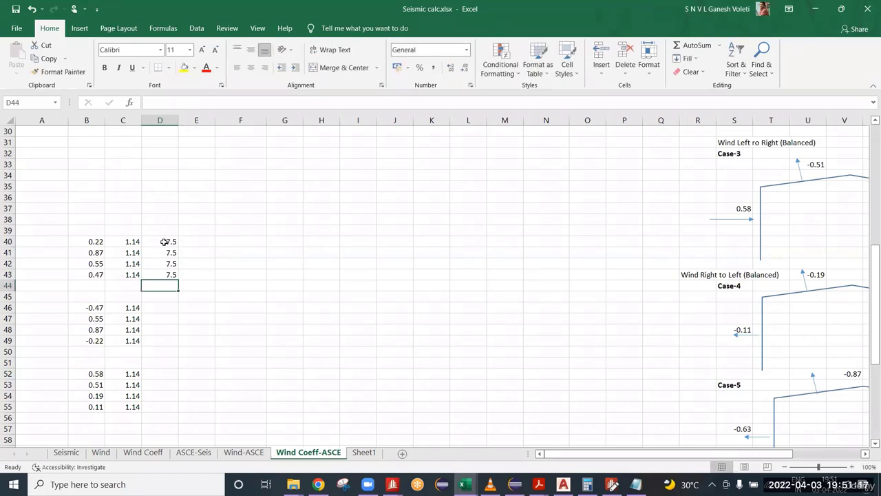
# Step: Copy the 7.5 values in D40:D43 to D46:D49, D52:D55 and D59:D62
pyautogui.moveTo(162, 241); pyautogui.dragTo(168, 274)
pyautogui.hotkey('ctrl', 'c')
pyautogui.scroll(-3, 172, 282)
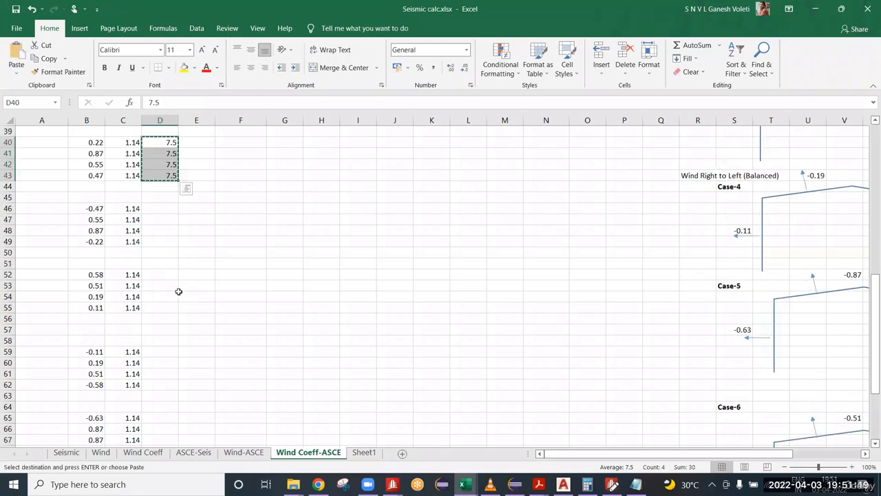
pyautogui.click(157, 209)
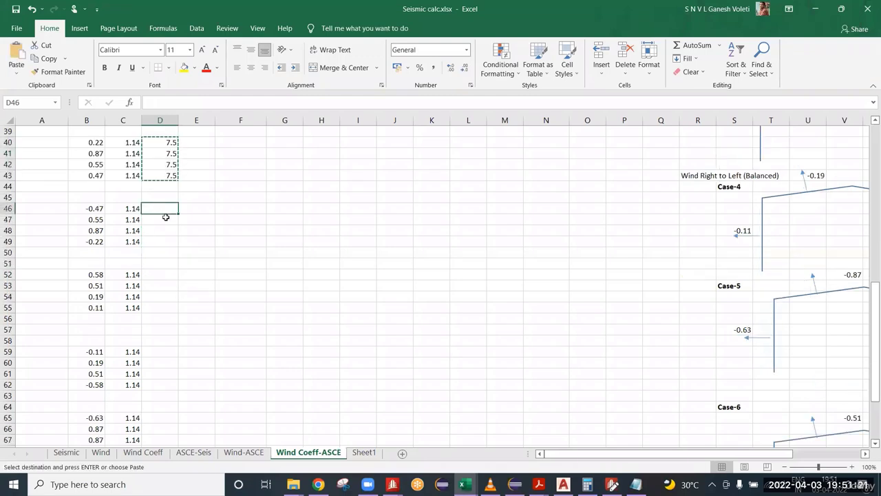
pyautogui.hotkey('ctrl', 'v')
pyautogui.click(157, 276)
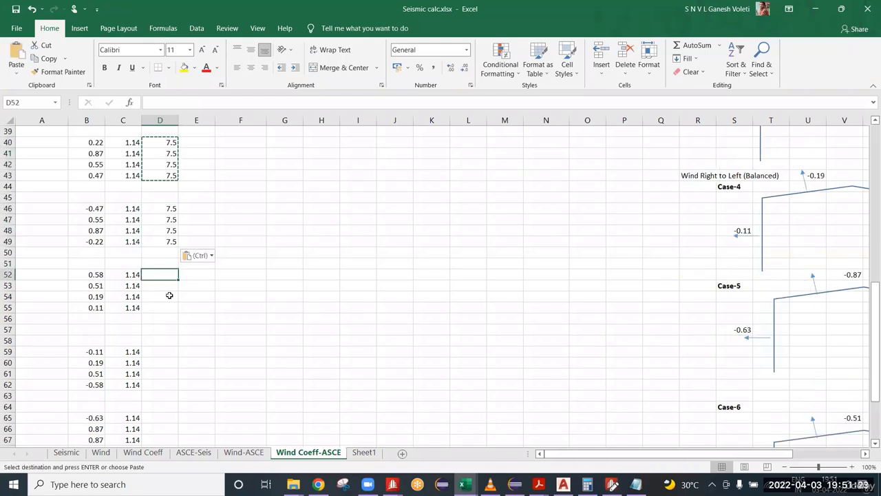
pyautogui.hotkey('ctrl', 'v')
pyautogui.click(160, 353)
pyautogui.hotkey('ctrl', 'v')
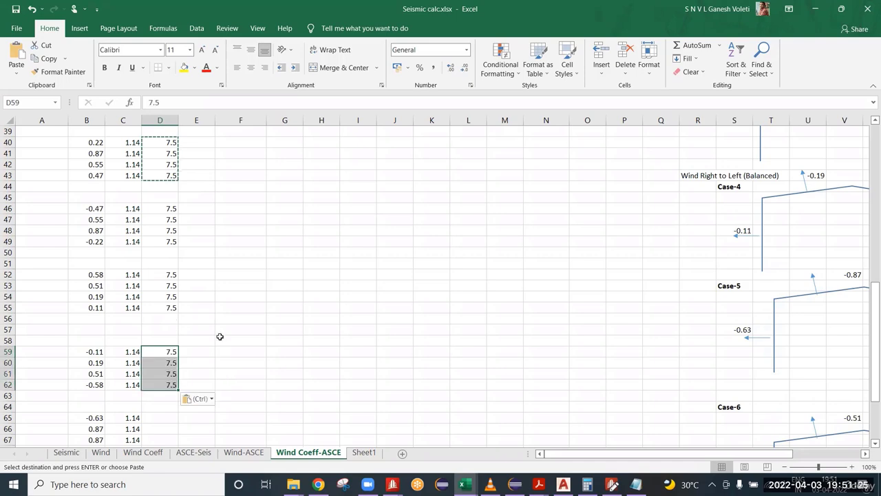
# Step: Paste the copied 7.5 values beside the last two coefficient groups at D65:D68 and D71:D74
pyautogui.scroll(-4, 173, 319)
pyautogui.click(164, 289)
pyautogui.hotkey('ctrl', 'v')
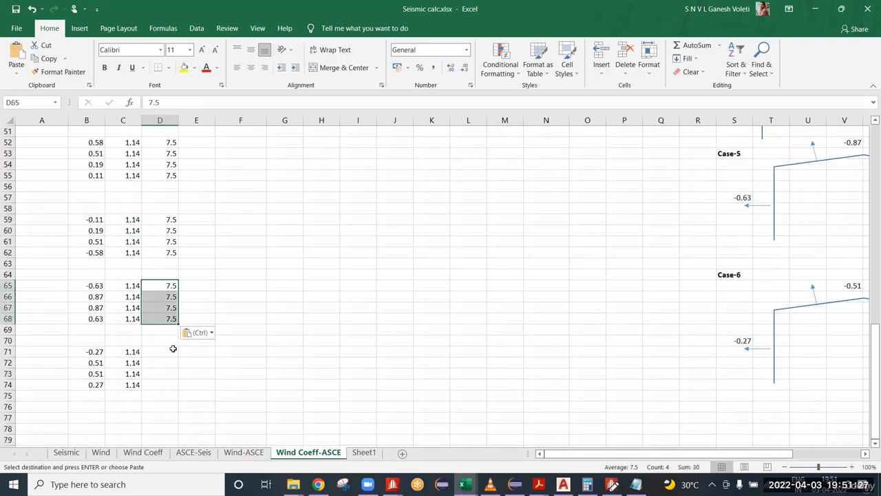
pyautogui.click(165, 351)
pyautogui.hotkey('ctrl', 'v')
pyautogui.click(238, 329)
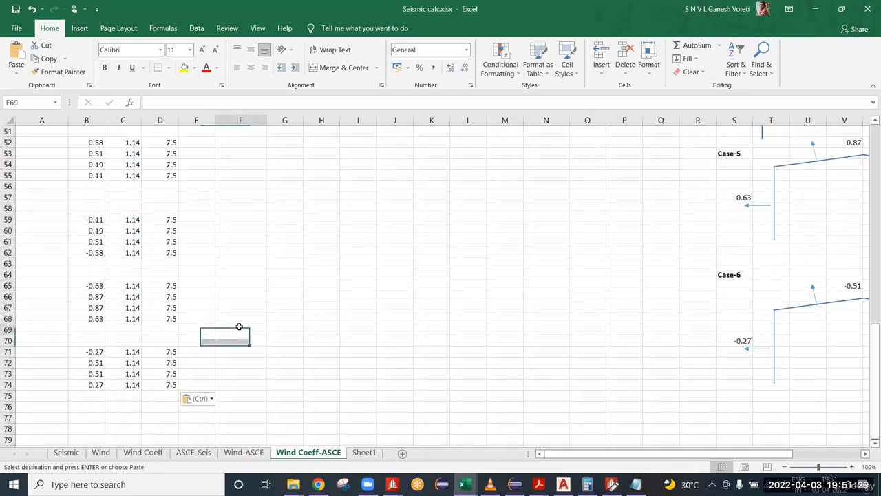
pyautogui.scroll(6, 234, 326)
pyautogui.click(238, 195)
pyautogui.press('Escape')
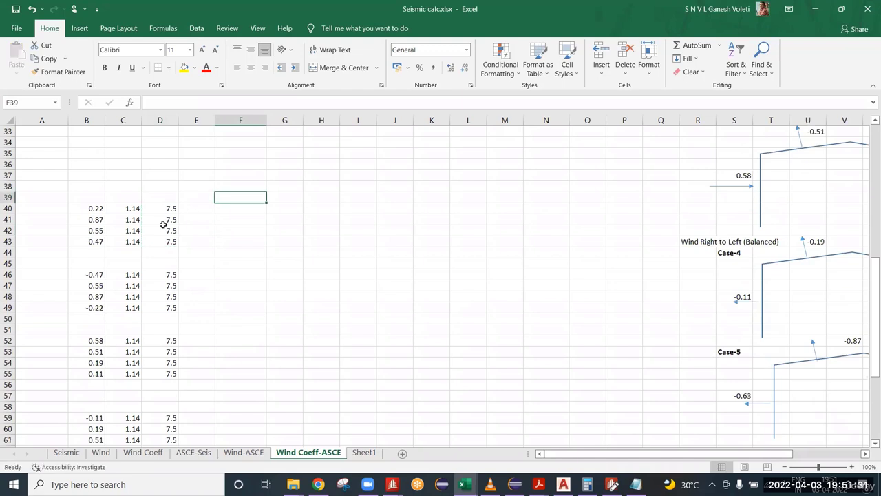
# Step: Check the design wind pressure in kN/m2 on the Wind-ASCE sheet and review the first group's factors on Wind Coeff-ASCE
pyautogui.click(129, 206)
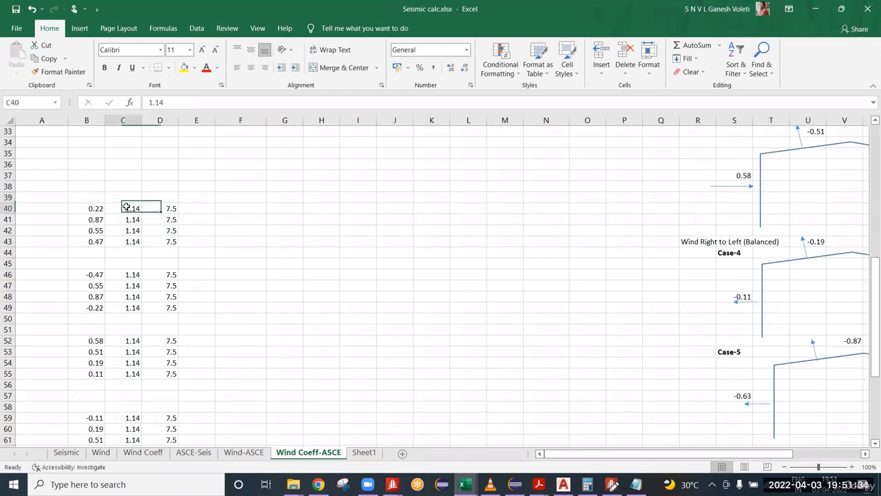
pyautogui.click(245, 452)
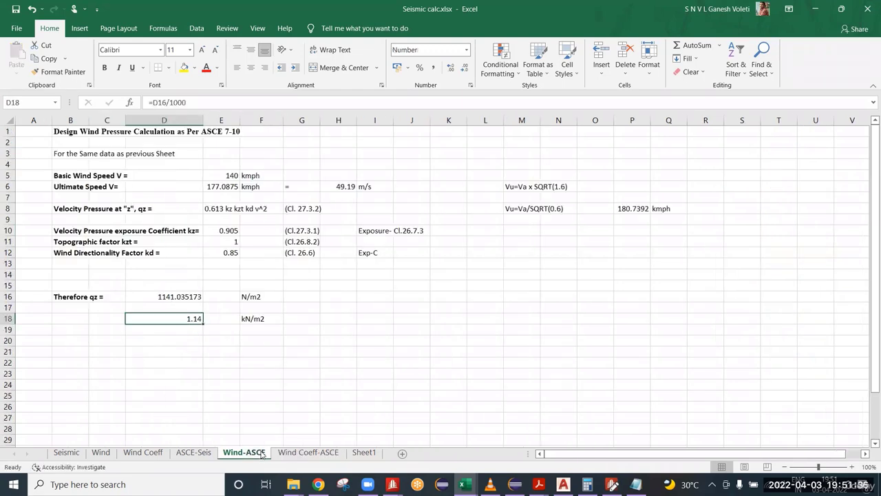
pyautogui.click(246, 320)
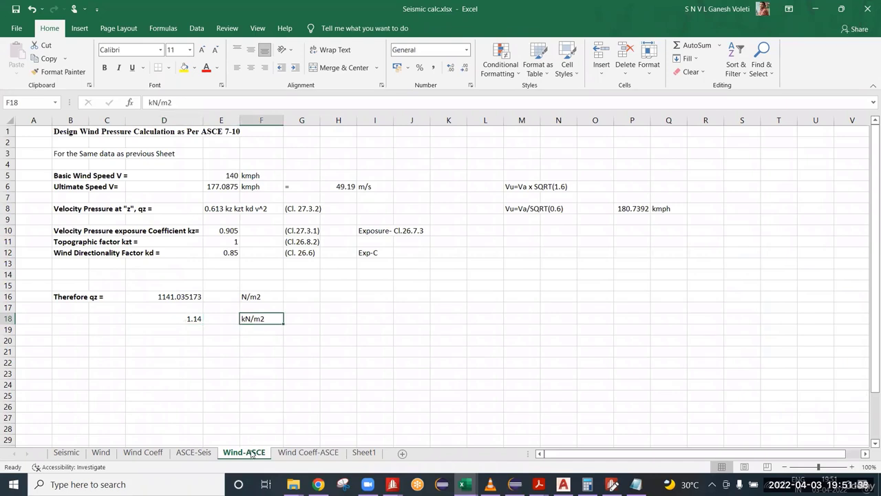
pyautogui.click(301, 453)
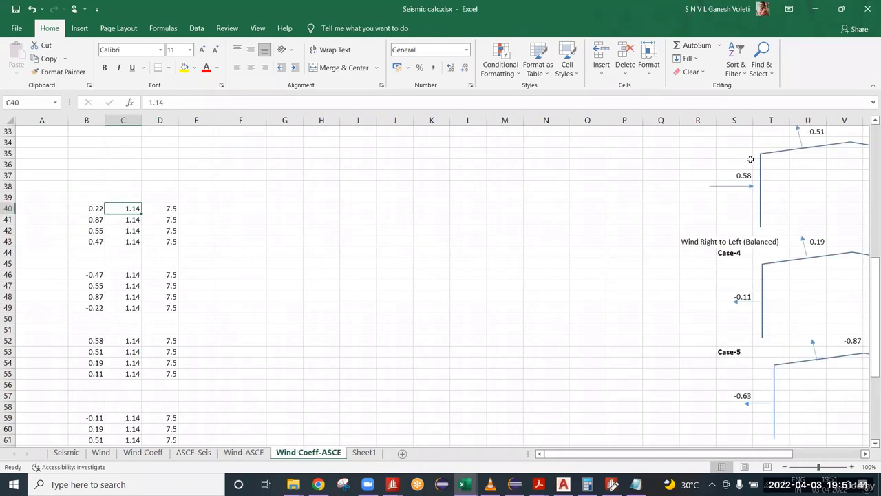
pyautogui.click(157, 208)
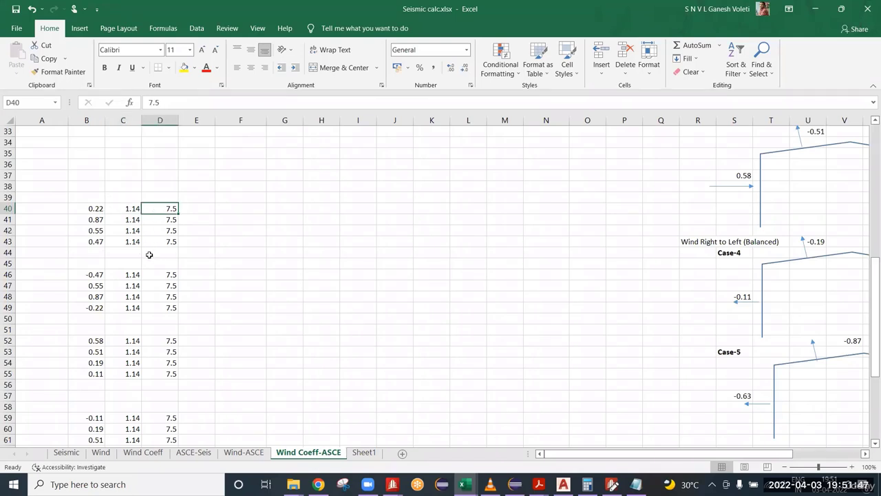
pyautogui.click(162, 219)
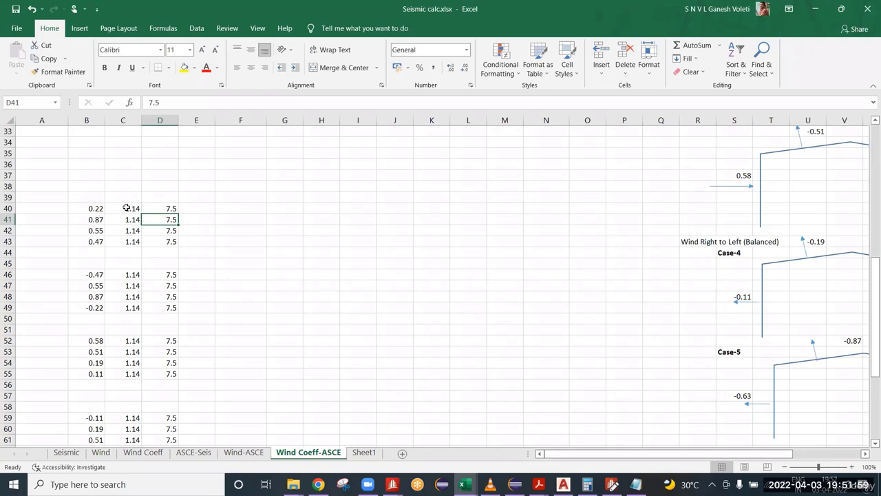
pyautogui.click(97, 211)
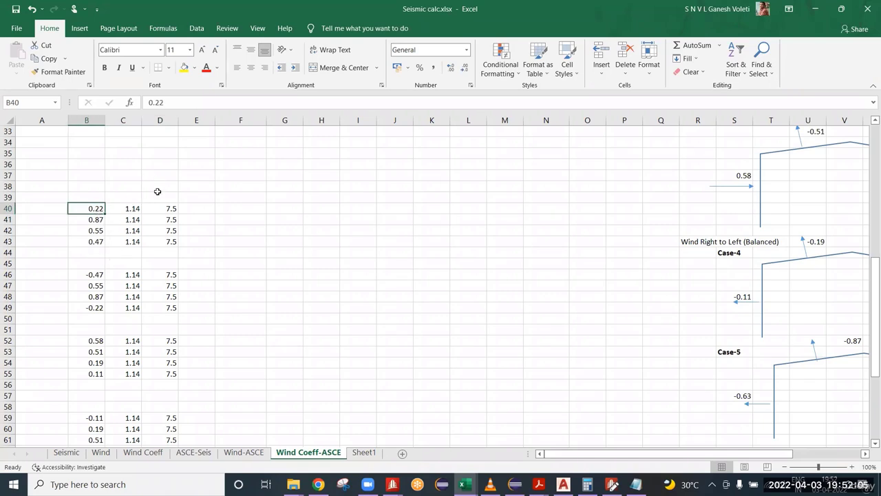
pyautogui.click(234, 209)
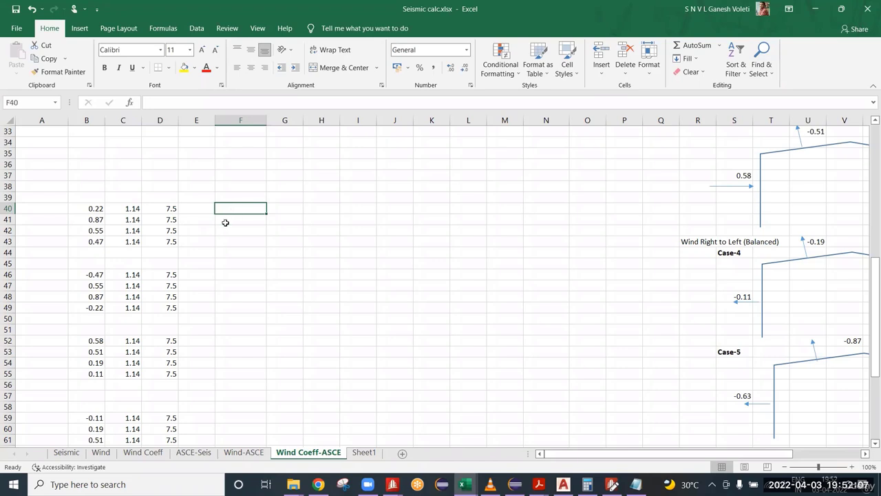
# Step: Calculate the first wind load in H40 with the formula =B40*C40*D40
pyautogui.click(314, 211)
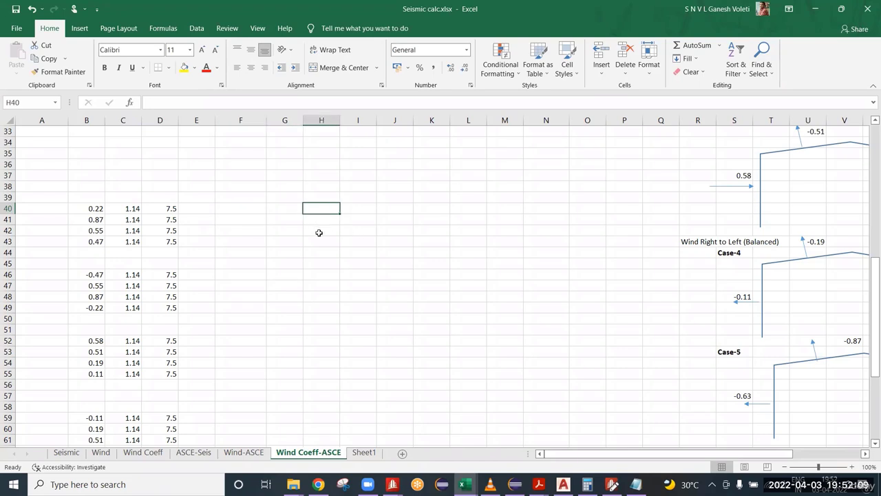
pyautogui.scroll(1, 310, 230)
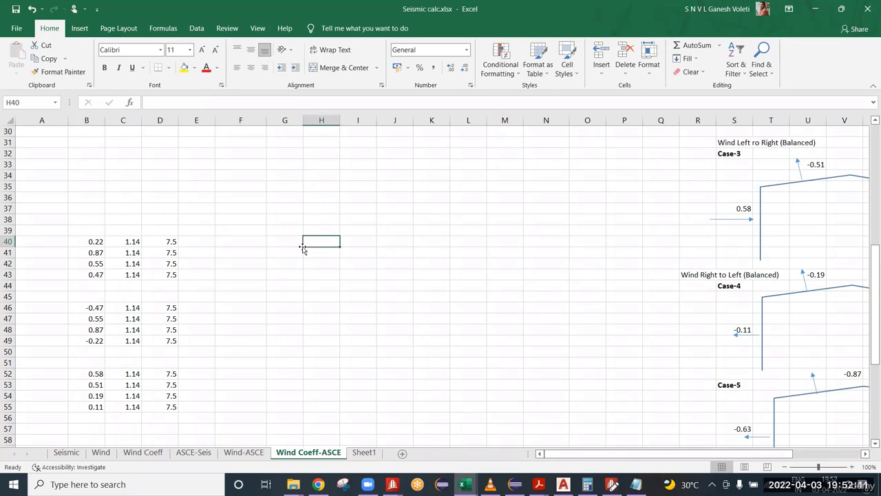
pyautogui.write('=')
pyautogui.click(99, 245)
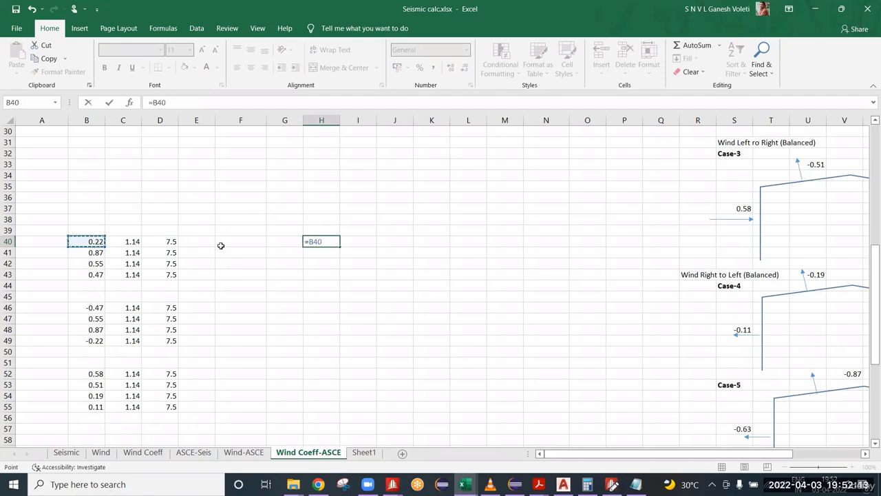
pyautogui.write('*')
pyautogui.click(131, 244)
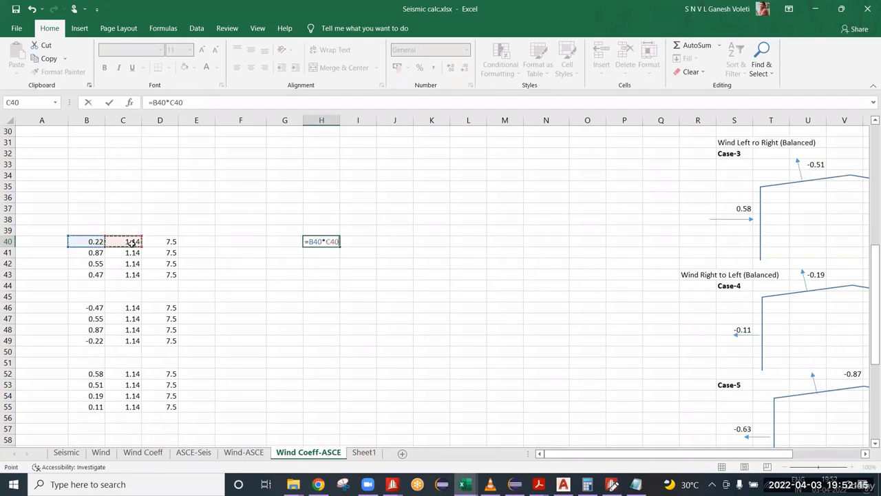
pyautogui.write('*')
pyautogui.click(169, 242)
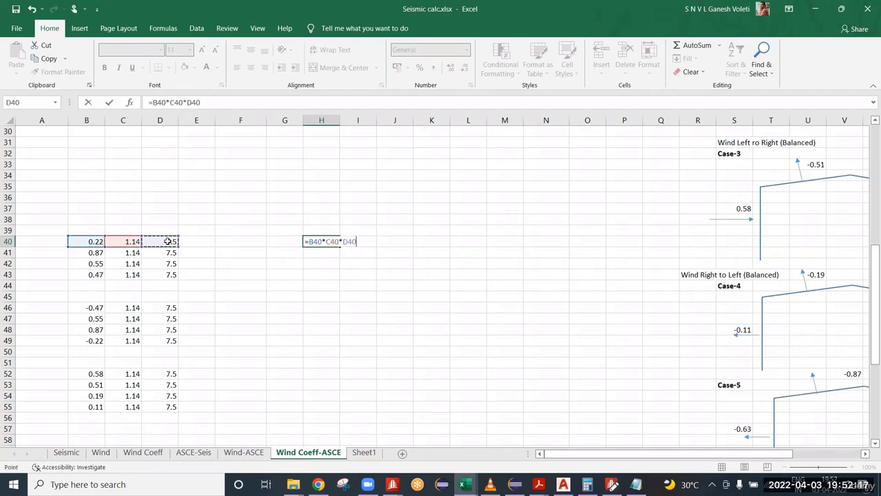
pyautogui.press('Return')
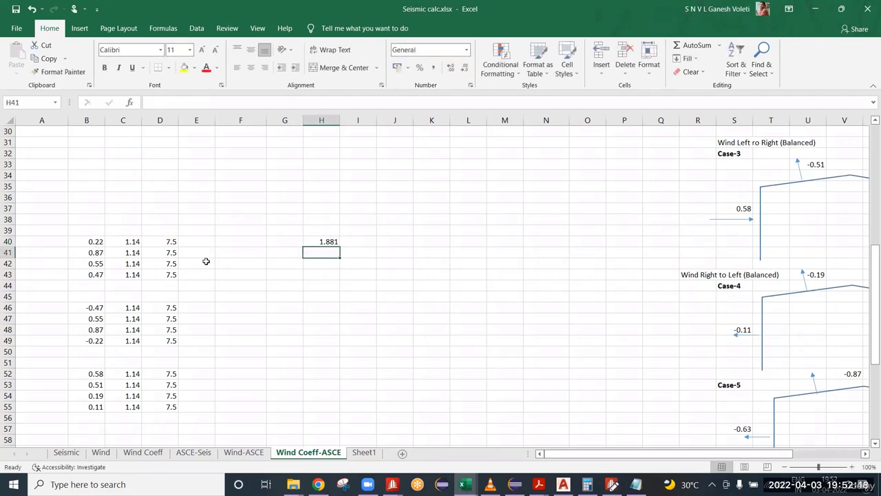
# Step: Fill the H40 wind load formula down column H through row 74 to cover all coefficient groups
pyautogui.click(328, 241)
pyautogui.moveTo(338, 248); pyautogui.dragTo(336, 314)
pyautogui.scroll(8, 384, 296)
pyautogui.click(429, 265)
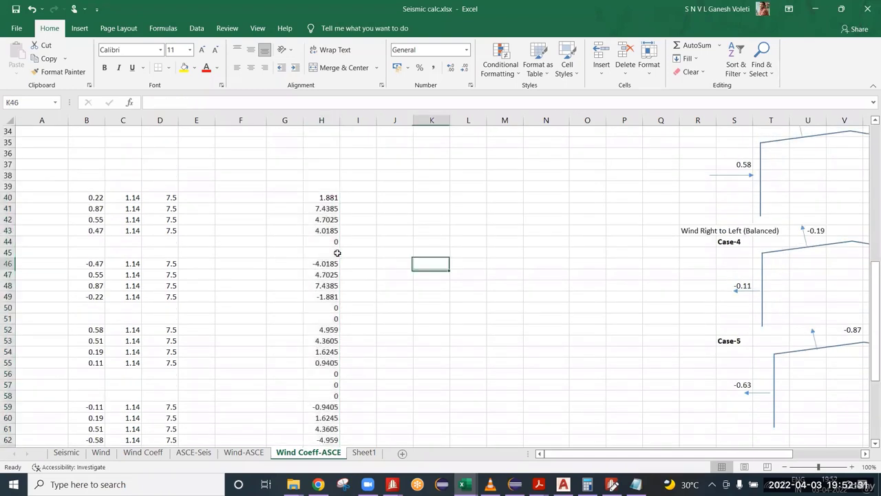
# Step: Clear the zero results in the blank rows H44:H45, H50:H51 and H56:H58 between the first four load groups
pyautogui.moveTo(335, 243); pyautogui.dragTo(335, 251)
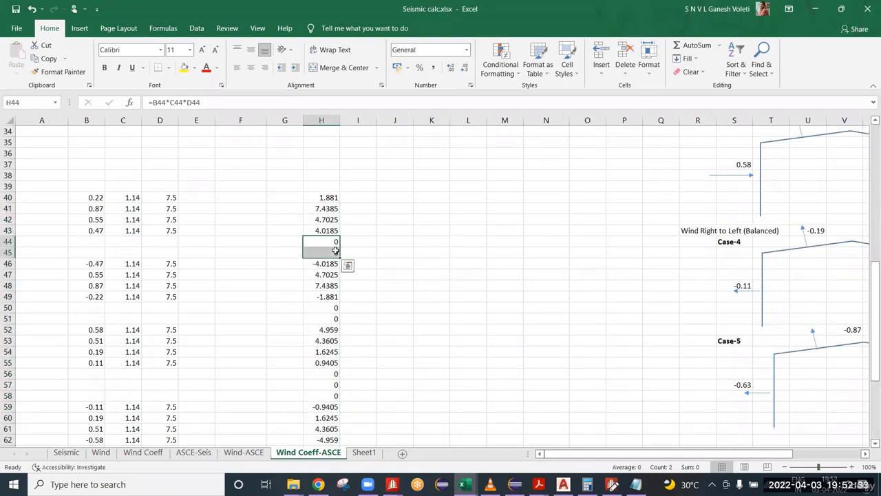
pyautogui.scroll(-3, 335, 250)
pyautogui.moveTo(326, 209); pyautogui.dragTo(326, 262)
pyautogui.press('Delete')
pyautogui.scroll(-1, 296, 247)
pyautogui.press('Delete')
pyautogui.scroll(-3, 495, 292)
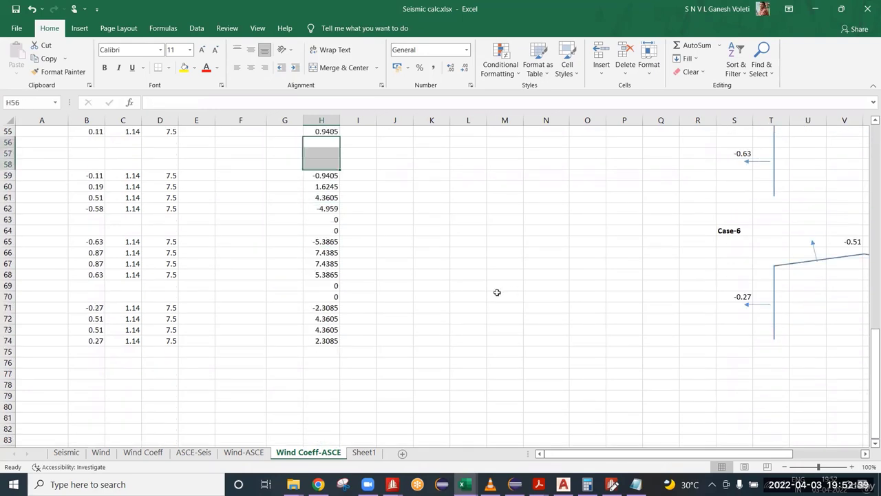
# Step: Clear the zero results in the blank rows H63:H64 and H69:H70 between the last three load groups
pyautogui.moveTo(332, 220); pyautogui.dragTo(333, 230)
pyautogui.press('Delete')
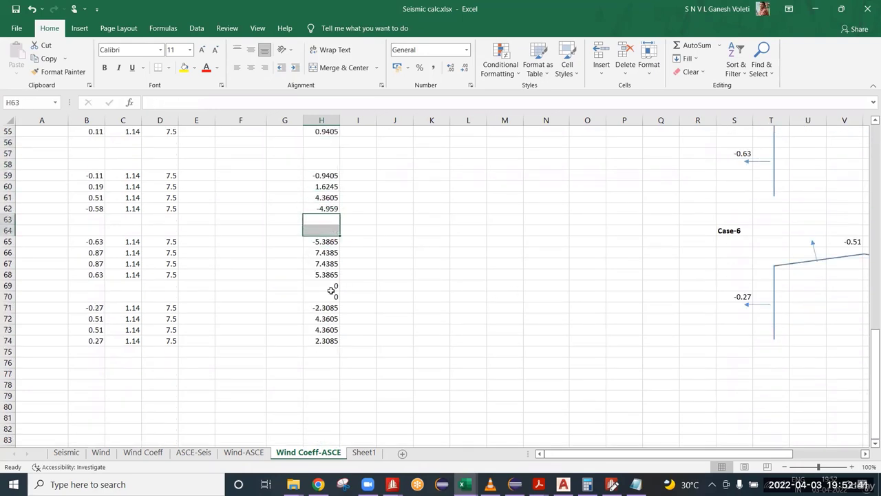
pyautogui.moveTo(331, 283); pyautogui.dragTo(335, 296)
pyautogui.press('Delete')
pyautogui.scroll(7, 397, 248)
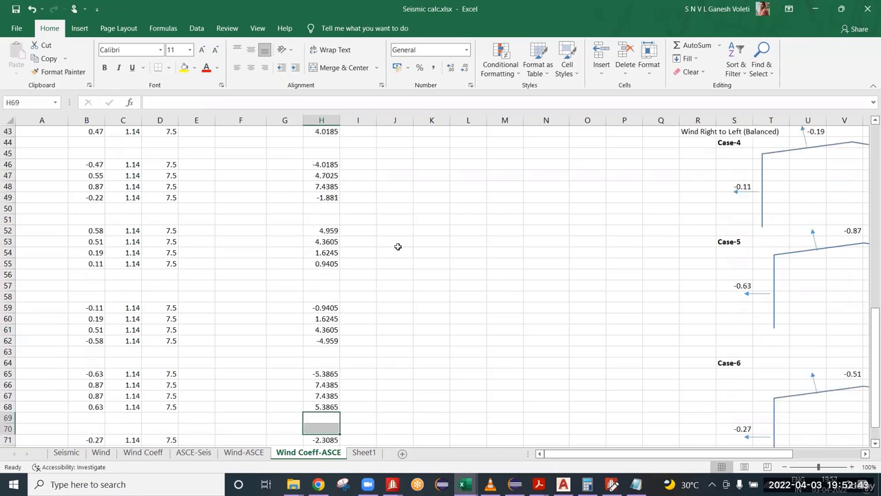
pyautogui.click(256, 198)
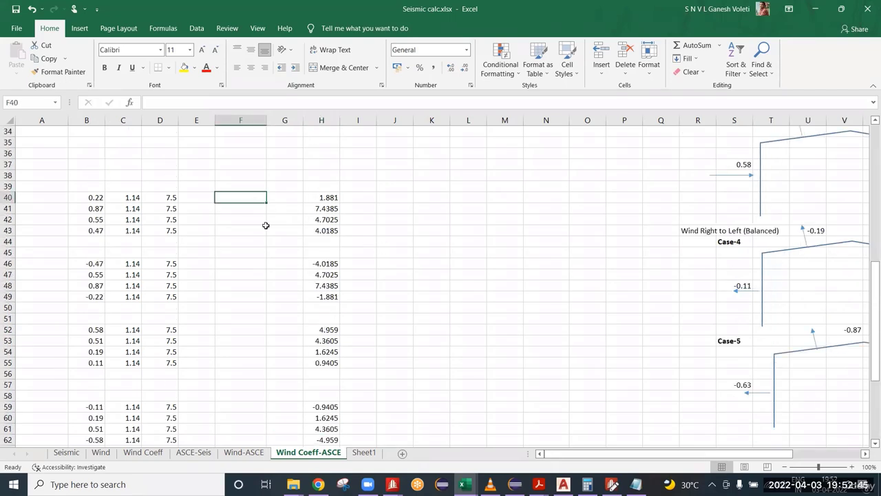
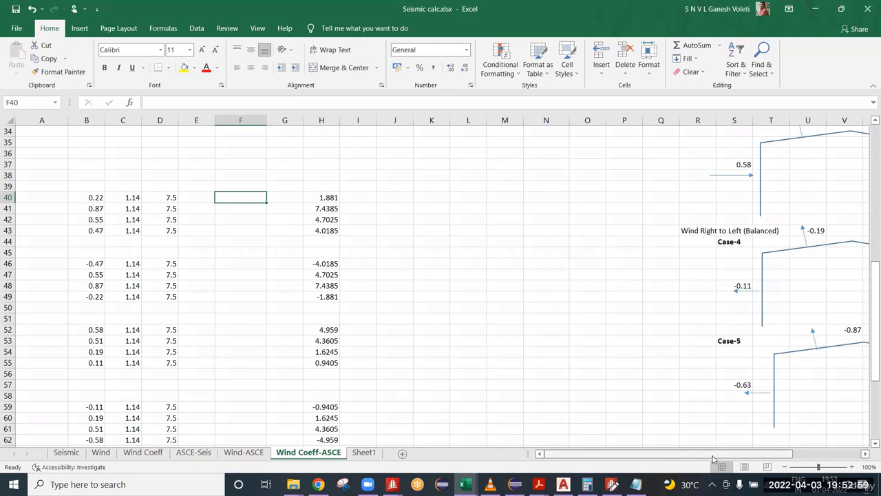
# Step: Examine the Case-1 frame diagram and its wall and roof coefficients in S13 and U9
pyautogui.hscroll(3, 713, 458)
pyautogui.scroll(5, 664, 344)
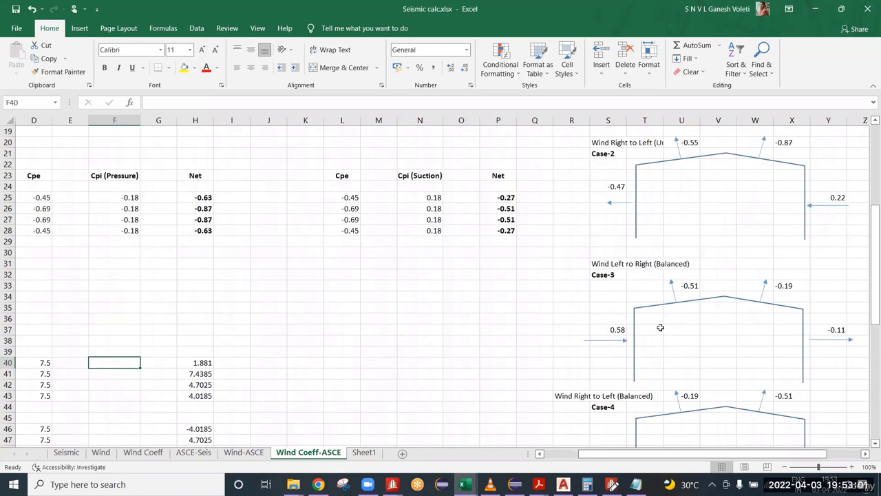
pyautogui.scroll(6, 660, 328)
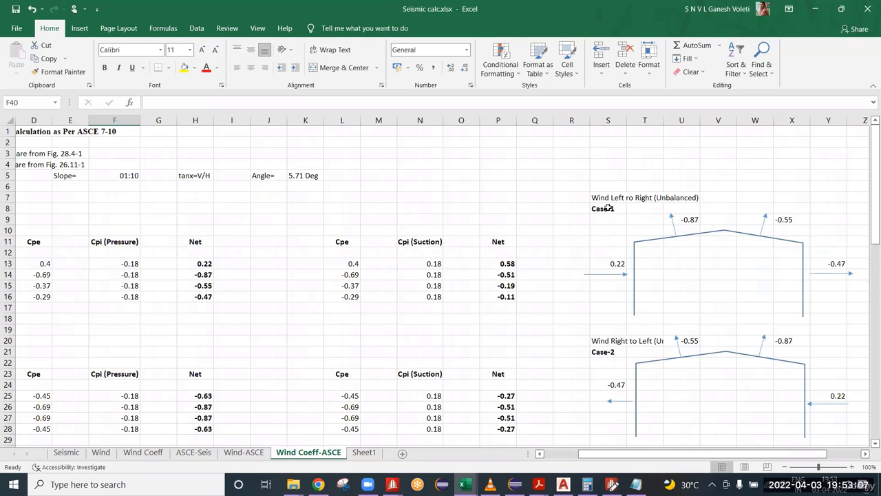
pyautogui.moveTo(607, 175); pyautogui.dragTo(841, 325)
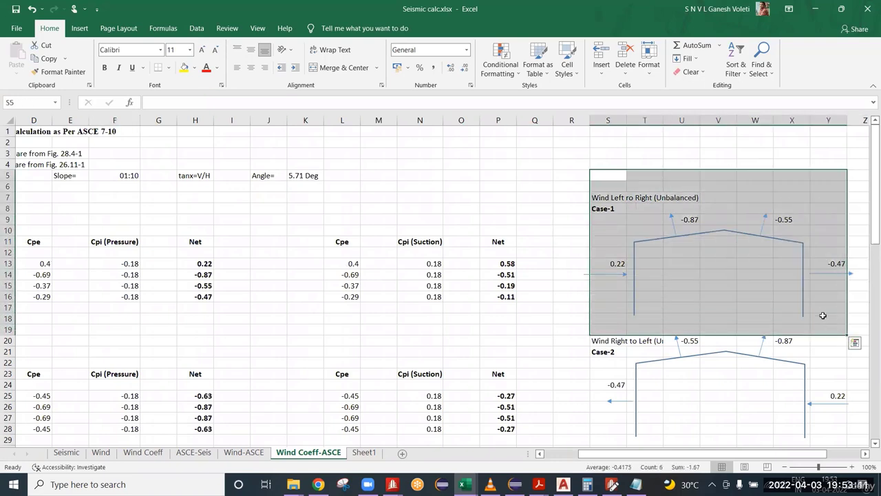
pyautogui.click(823, 308)
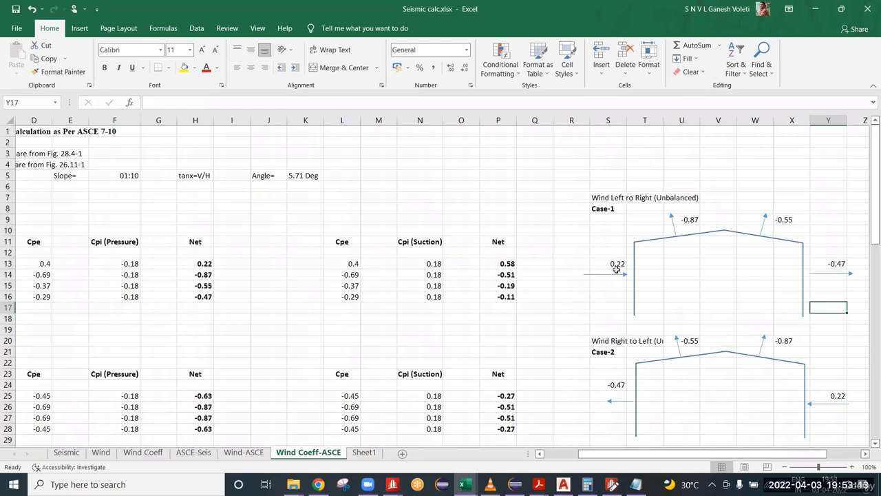
pyautogui.click(616, 268)
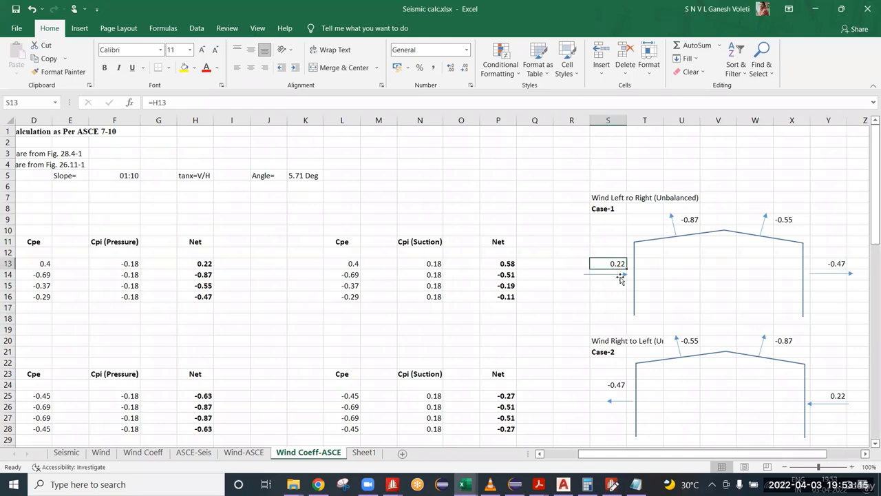
pyautogui.click(685, 220)
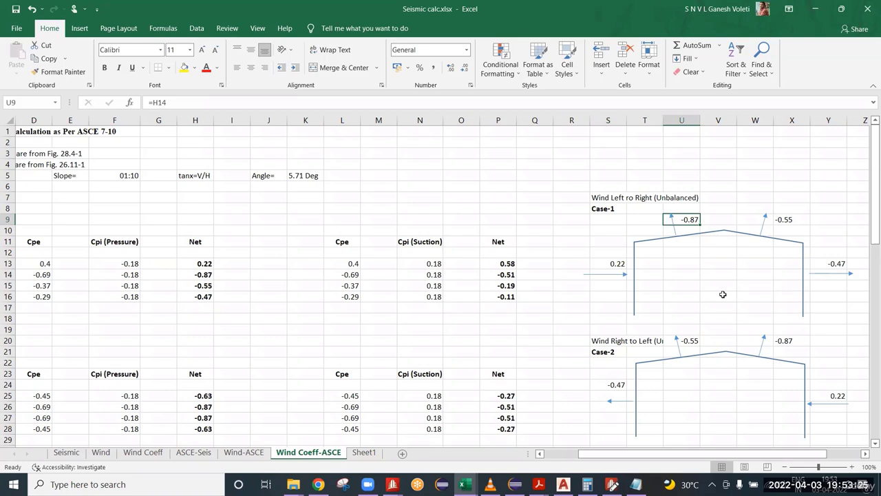
pyautogui.click(621, 264)
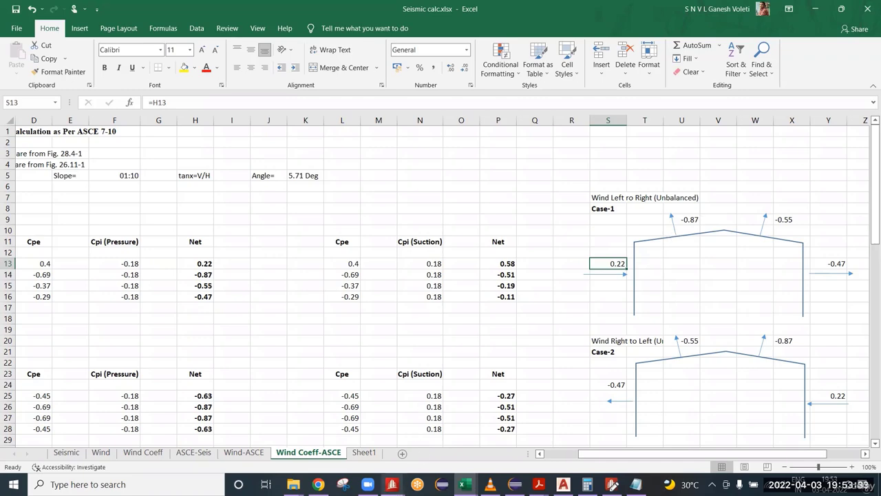
# Step: Switch to STAAD.Pro to check the axis directions of the Rigidframe_7.5m bay model, and return to the Excel workbook
pyautogui.click(392, 484)
pyautogui.click(444, 448)
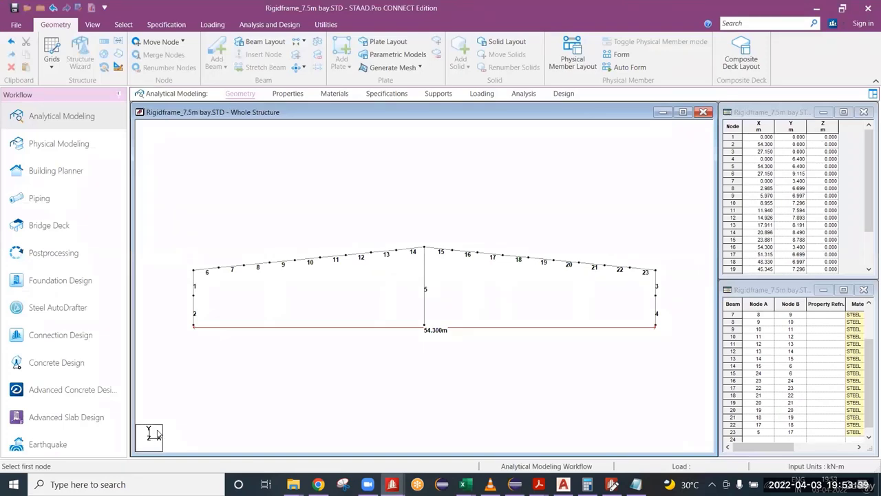
pyautogui.click(819, 5)
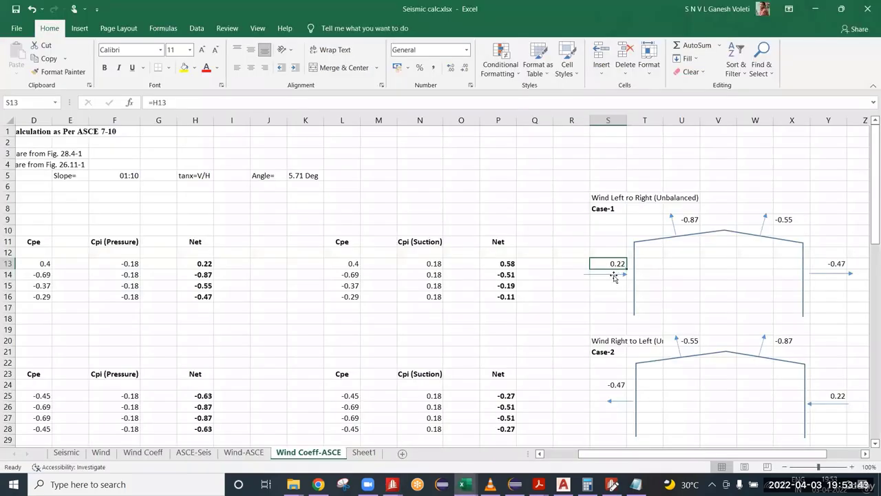
# Step: Compare the Case-1 wall arrow directions with the calculated wall loads in H40 and H43
pyautogui.click(614, 273)
pyautogui.click(841, 273)
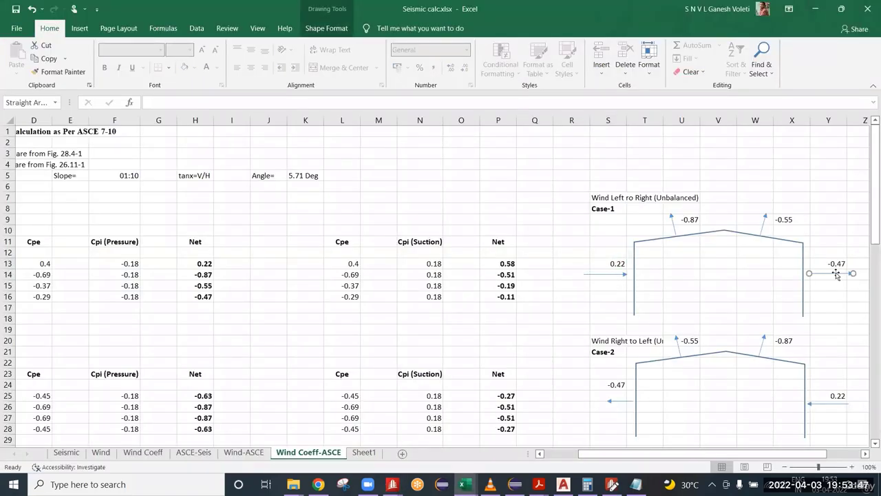
pyautogui.scroll(-8, 490, 288)
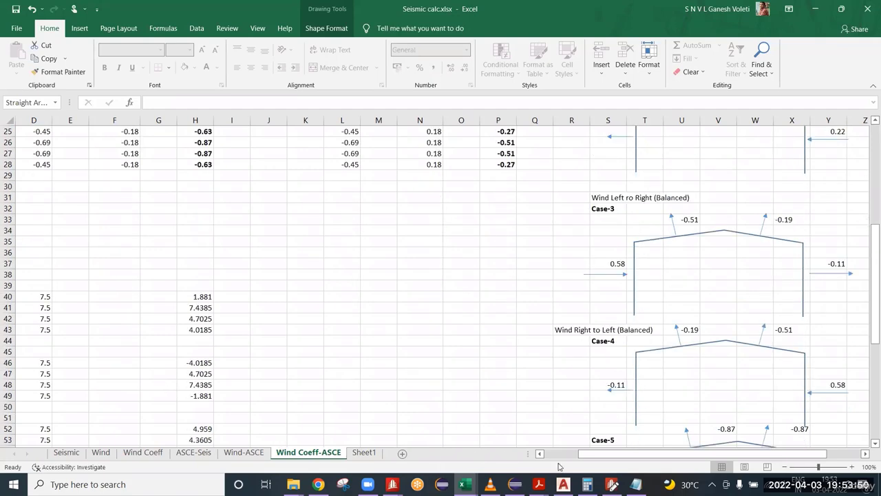
pyautogui.click(190, 294)
pyautogui.click(203, 331)
# Step: Compare the Case-1 roof coefficients in U9 and X9 with the calculated roof loads in H41 and H42
pyautogui.scroll(8, 475, 354)
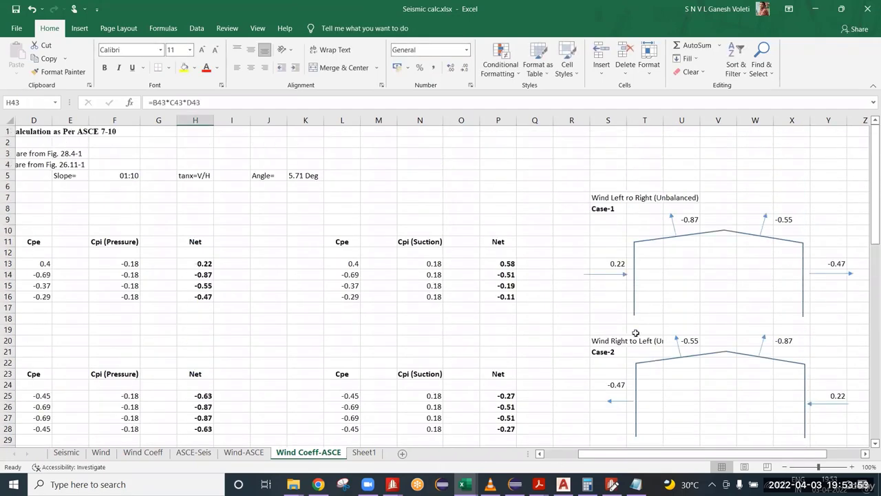
pyautogui.click(687, 219)
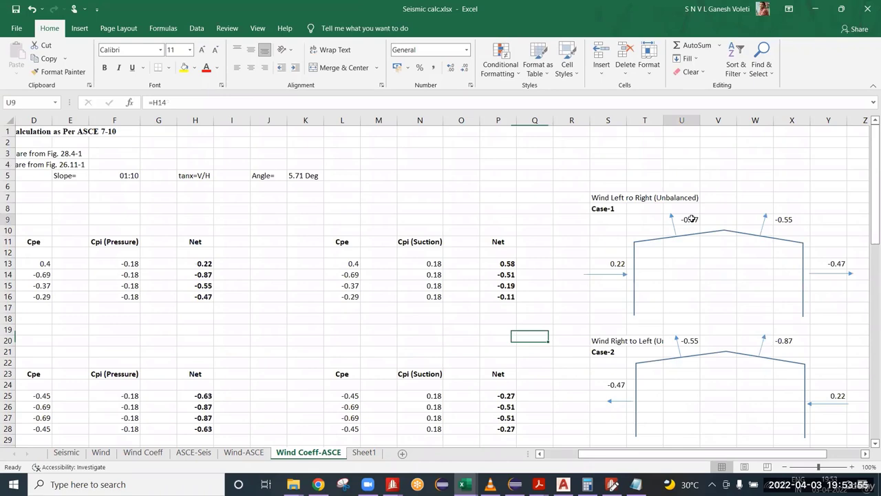
pyautogui.click(783, 218)
pyautogui.scroll(-3, 624, 259)
pyautogui.scroll(-4, 624, 259)
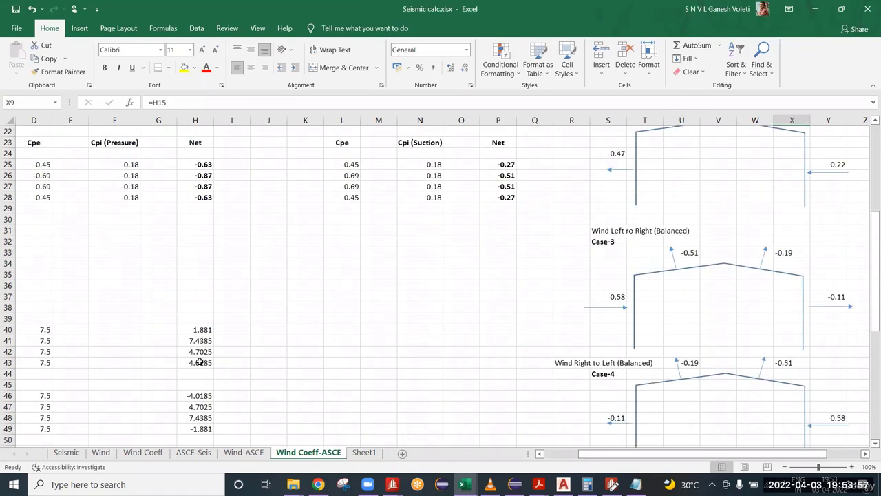
pyautogui.click(194, 341)
pyautogui.press('Down')
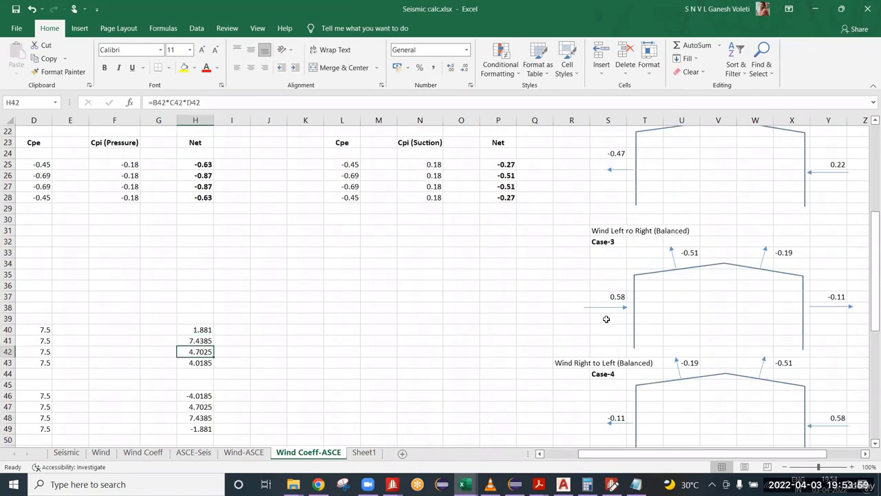
# Step: Compare the Case-2 wall arrow directions with the calculated wall loads in H46 and H49
pyautogui.scroll(3, 651, 296)
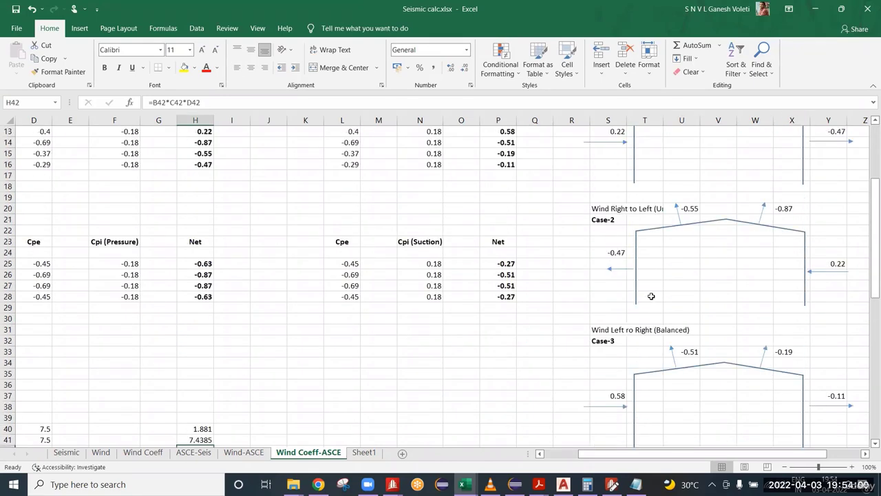
pyautogui.click(617, 269)
pyautogui.click(834, 272)
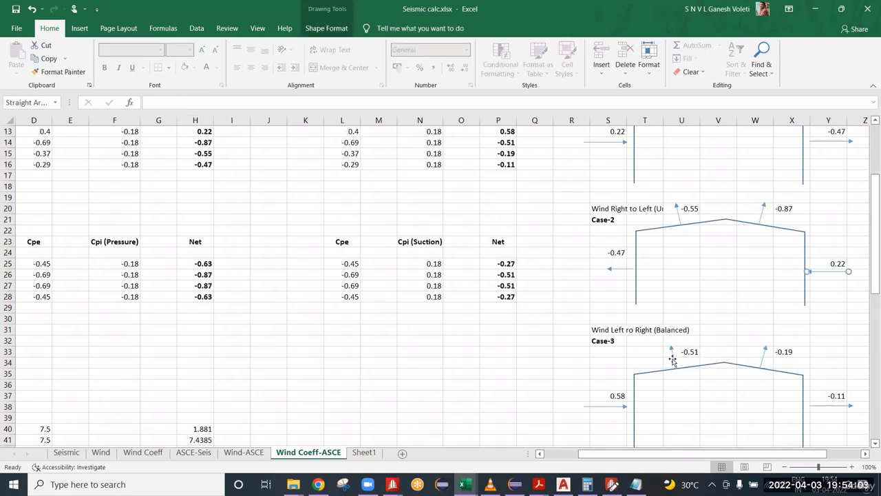
pyautogui.scroll(-6, 413, 361)
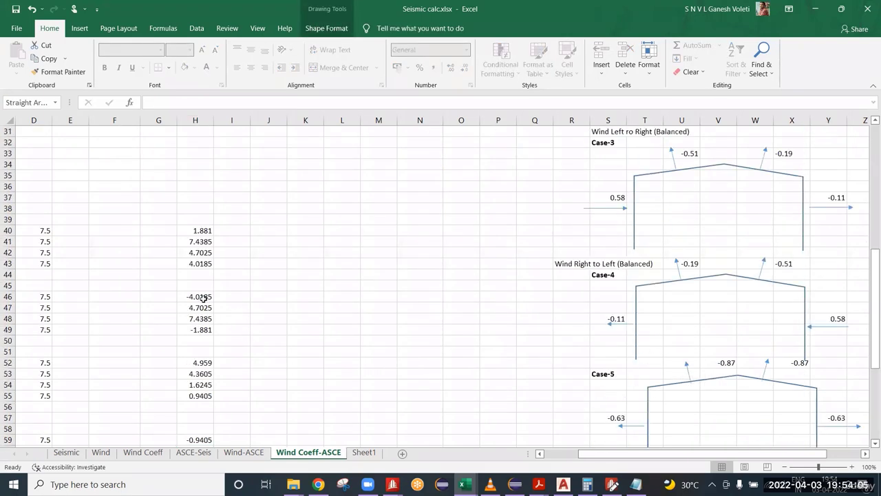
pyautogui.click(203, 297)
pyautogui.click(204, 329)
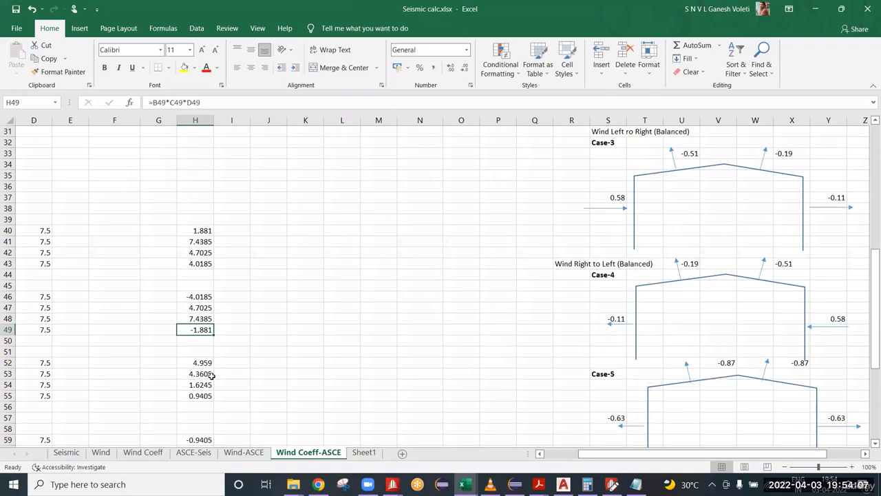
# Step: Compare the Case-2 roof coefficients in U20 and X20 with the calculated roof loads in H47 and H48
pyautogui.scroll(2, 723, 279)
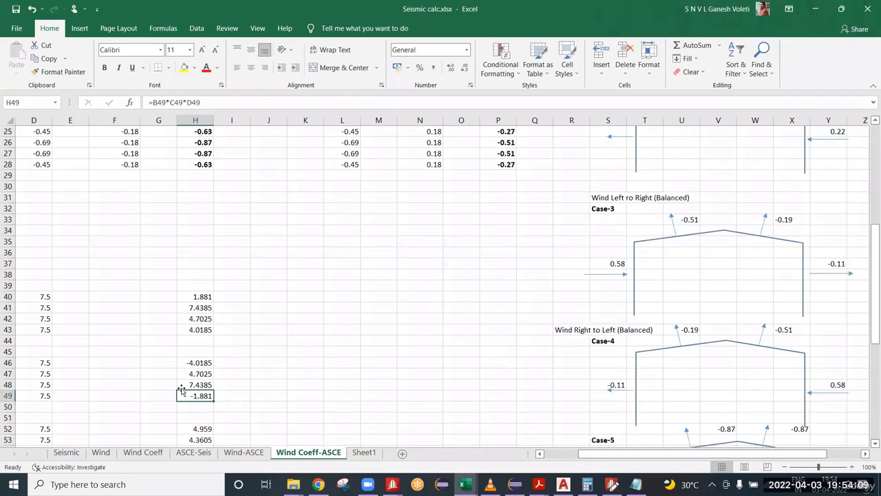
pyautogui.scroll(3, 802, 264)
pyautogui.click(689, 174)
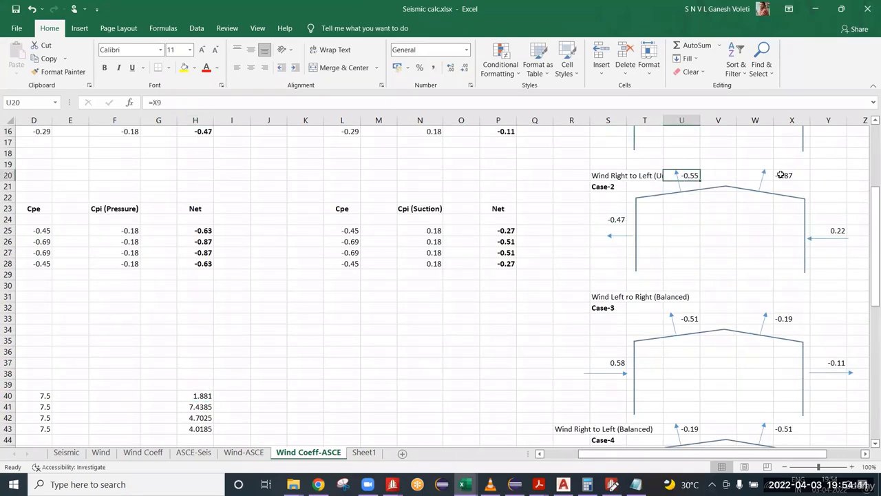
pyautogui.click(782, 175)
pyautogui.scroll(-3, 177, 369)
pyautogui.click(206, 374)
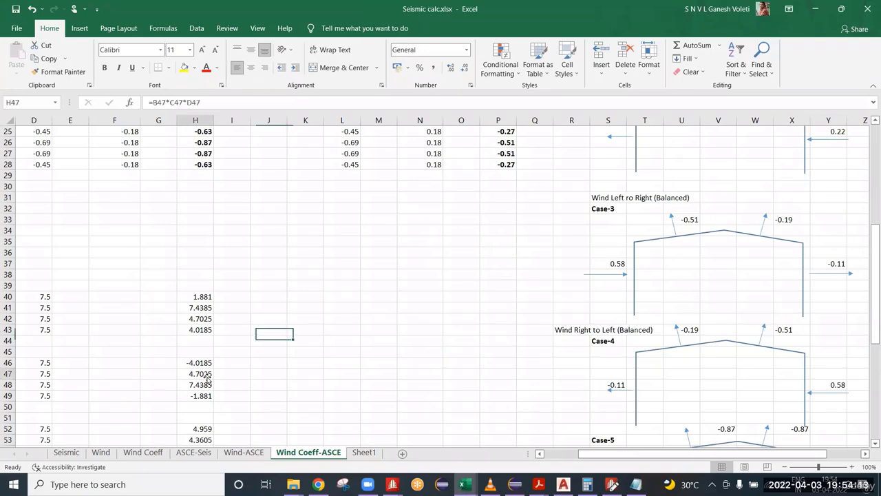
pyautogui.click(201, 384)
pyautogui.scroll(-4, 252, 362)
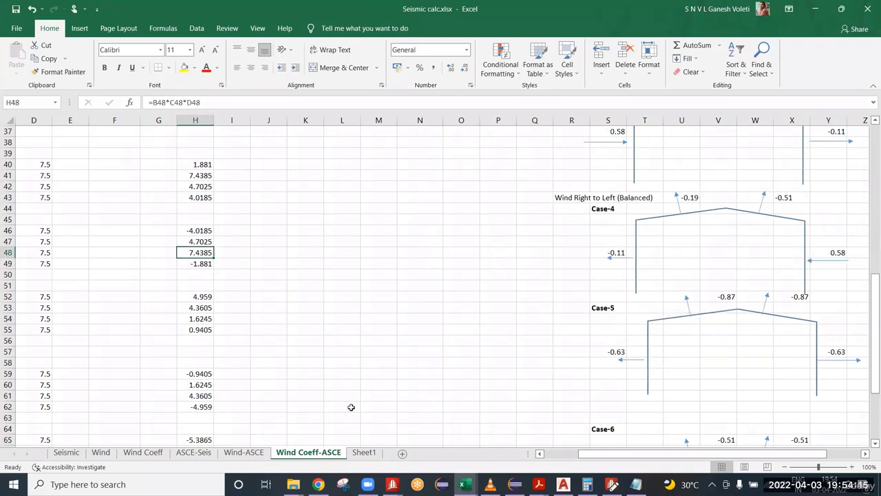
# Step: Widen column G slightly, beside the calculated wind loads
pyautogui.moveTo(584, 453); pyautogui.dragTo(550, 454)
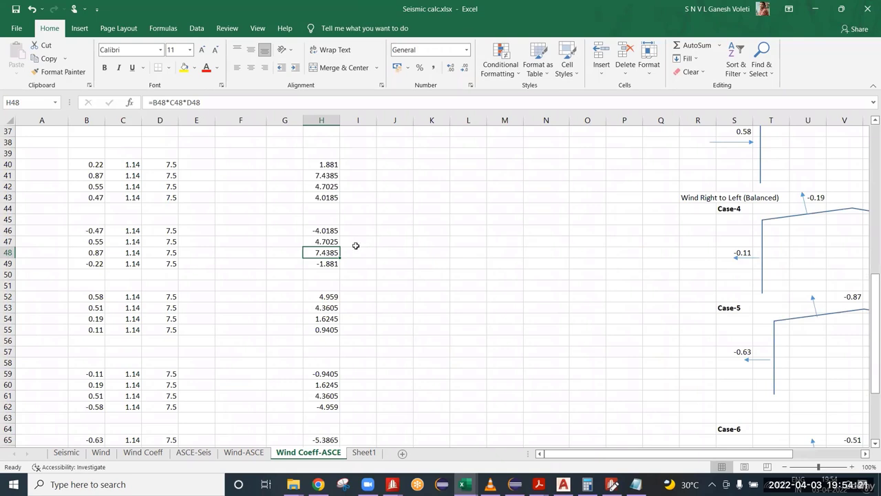
pyautogui.scroll(1, 238, 219)
pyautogui.click(239, 199)
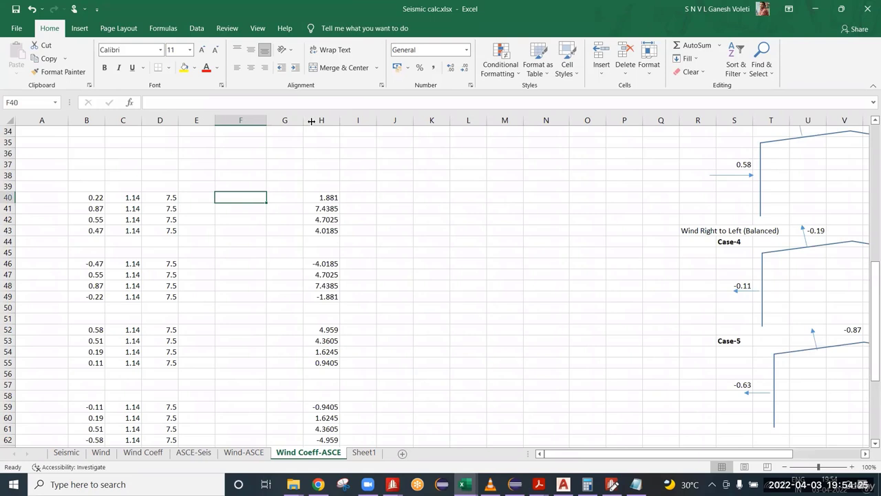
pyautogui.moveTo(311, 120); pyautogui.dragTo(318, 120)
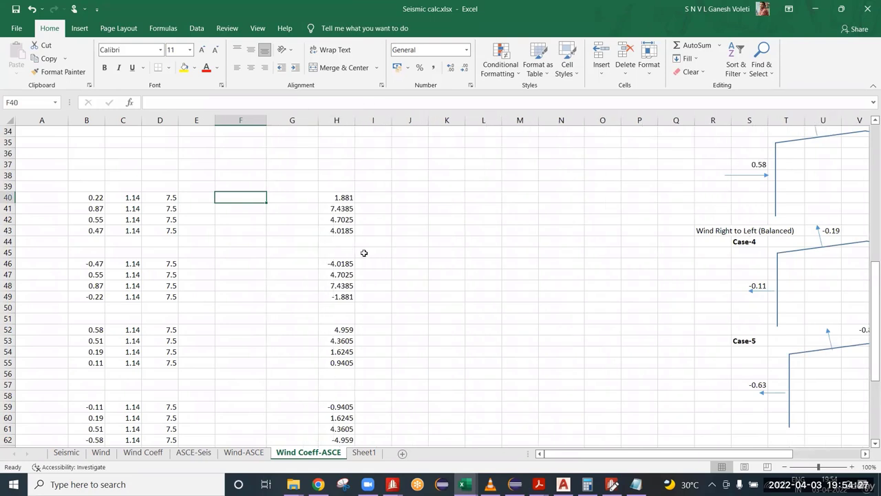
# Step: Compare the calculated load in H40 with the Case-1 wall coefficient in S13 and the Case-1 frame diagram
pyautogui.click(348, 199)
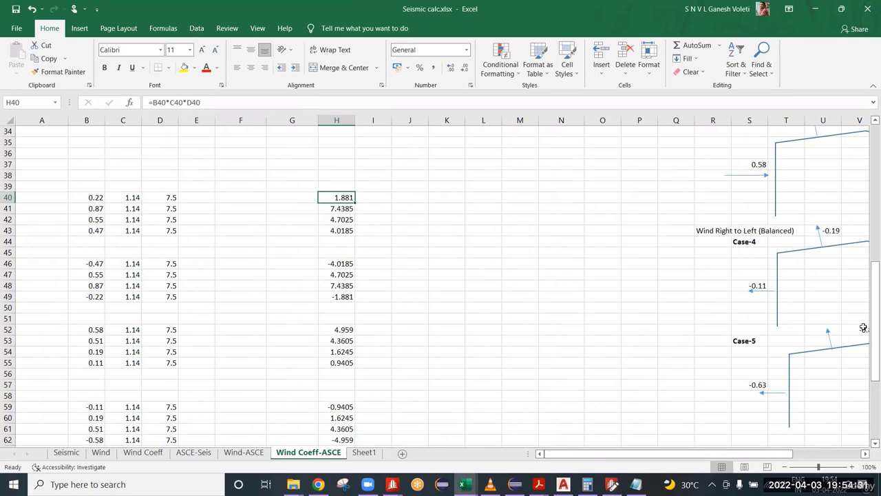
pyautogui.scroll(11, 864, 328)
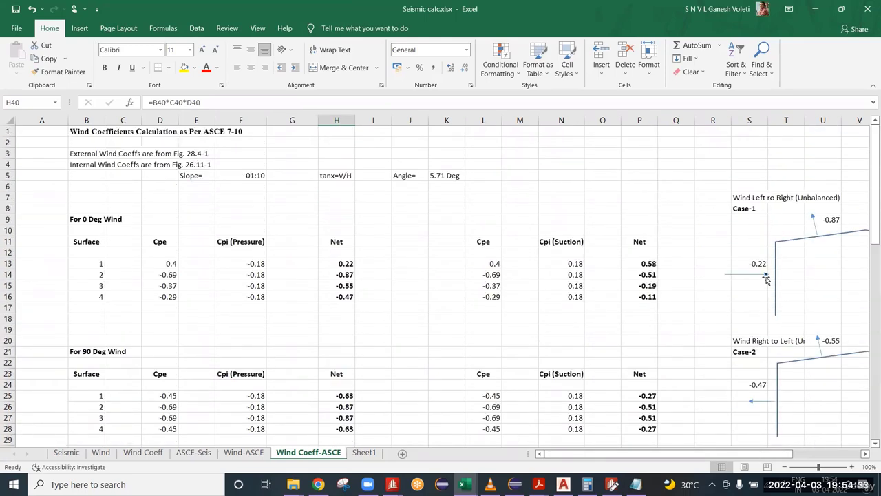
pyautogui.click(765, 266)
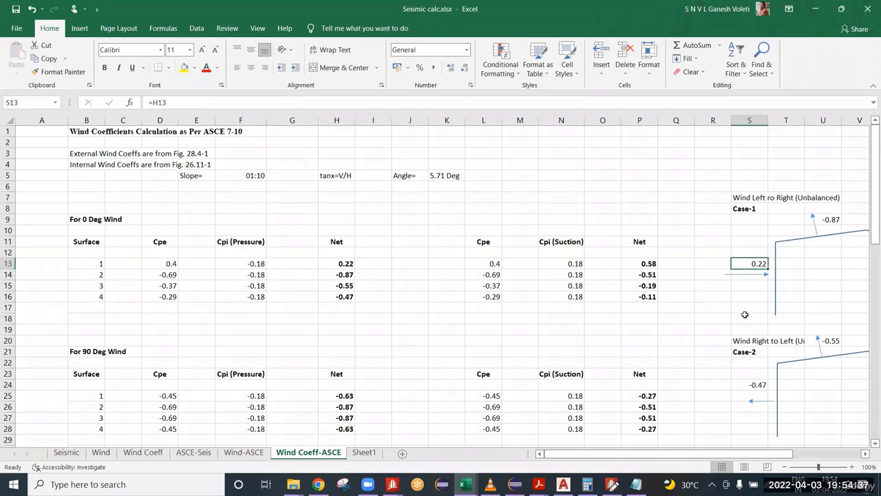
pyautogui.moveTo(691, 445); pyautogui.dragTo(747, 238)
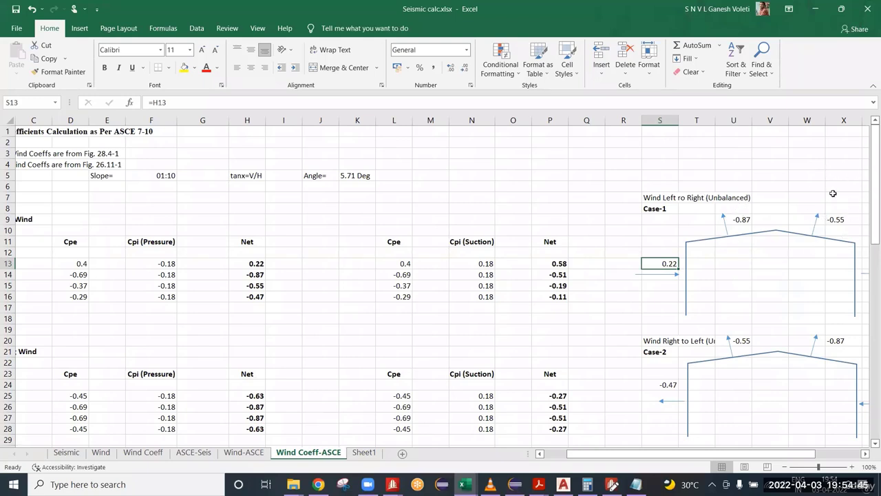
pyautogui.moveTo(808, 453); pyautogui.dragTo(712, 455)
pyautogui.scroll(-8, 354, 371)
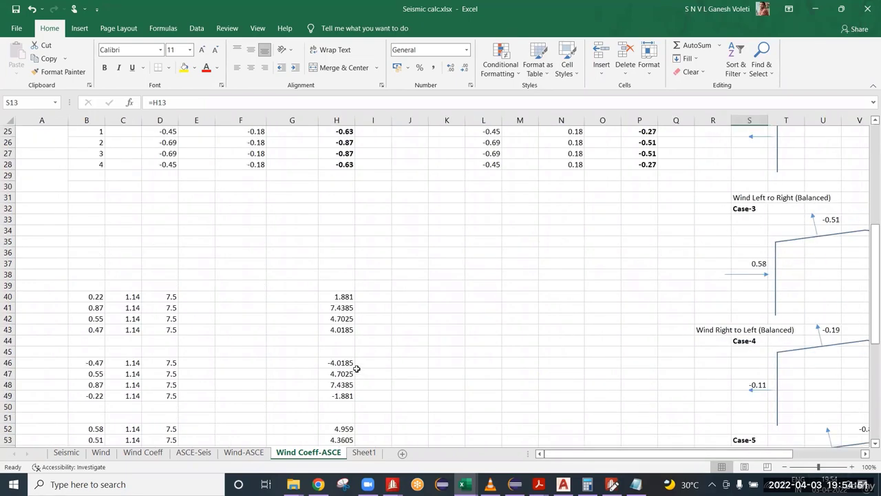
# Step: Check the column beam numbers in STAAD.Pro and enter member lists 1 2 in F40 and 3 4 in F43 of the Excel sheet
pyautogui.click(247, 298)
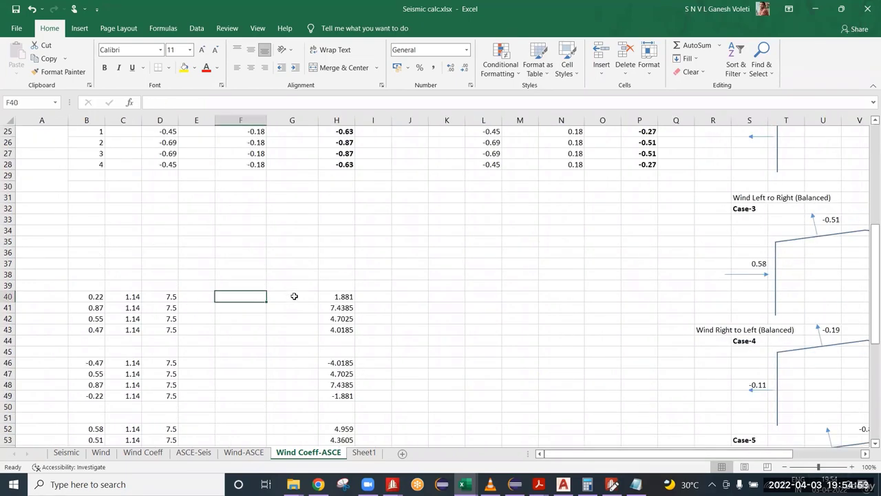
pyautogui.click(393, 484)
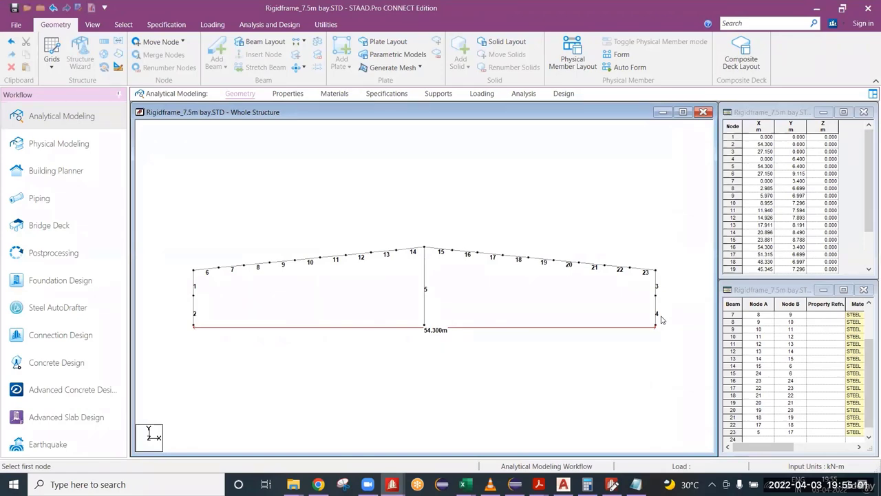
pyautogui.hotkey('alt', 'Tab')
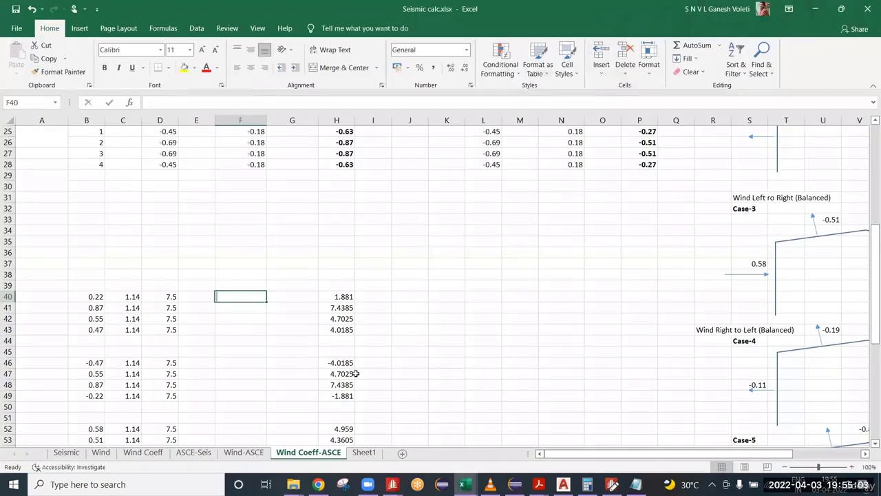
pyautogui.write('1 2')
pyautogui.press('Return')
pyautogui.press('Return')
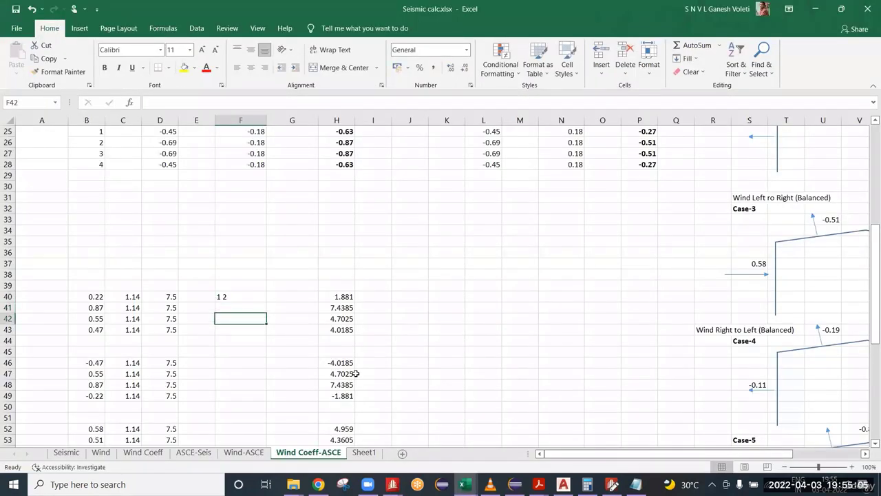
pyautogui.press('Return')
pyautogui.write('3 4')
pyautogui.press('Up')
pyautogui.press('Up')
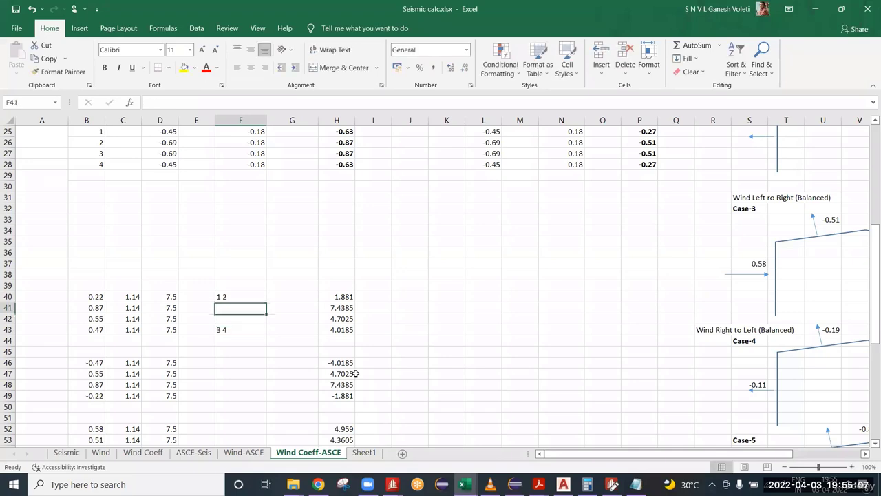
# Step: Identify the first rafter's end beams in the STAAD.Pro model and enter 6 TO 14 in F41 of the Excel sheet
pyautogui.hotkey('alt', 'Tab')
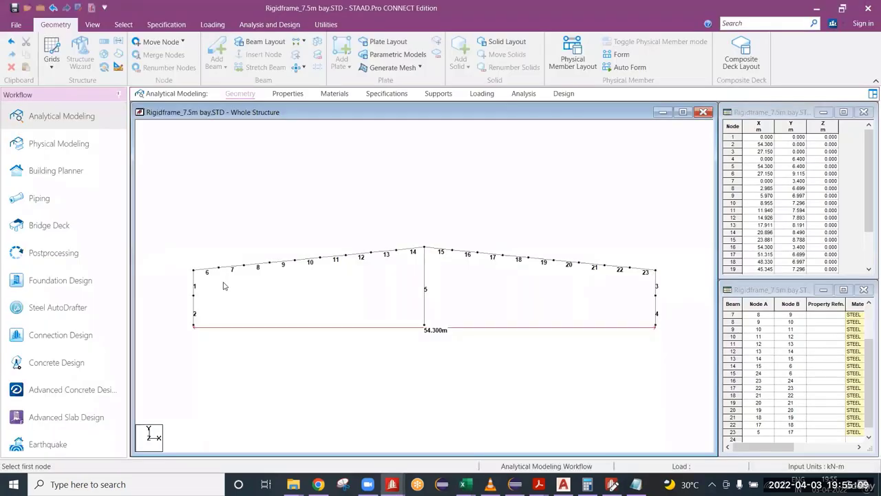
pyautogui.click(203, 270)
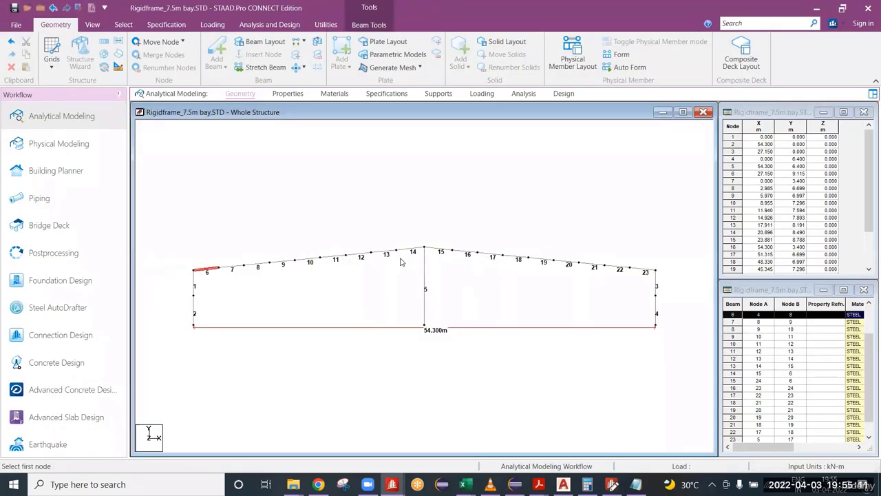
pyautogui.click(412, 250)
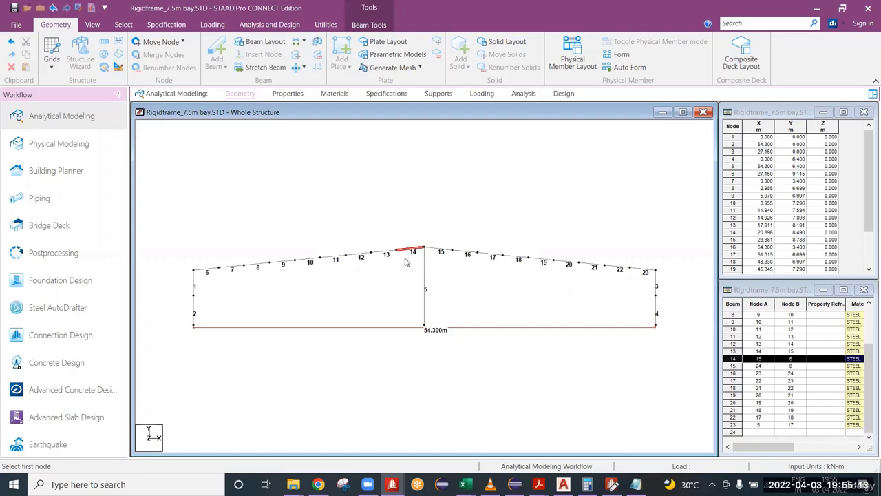
pyautogui.hotkey('alt', 'Tab')
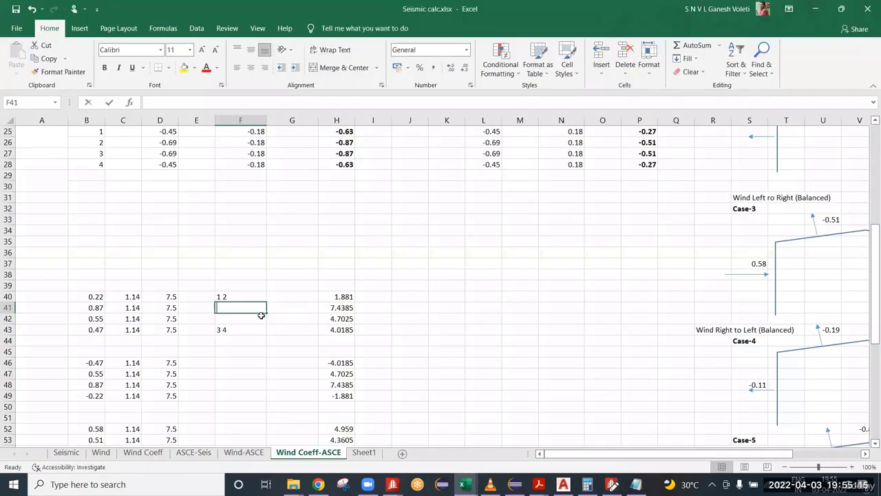
pyautogui.write('6 TO 14')
pyautogui.press('Return')
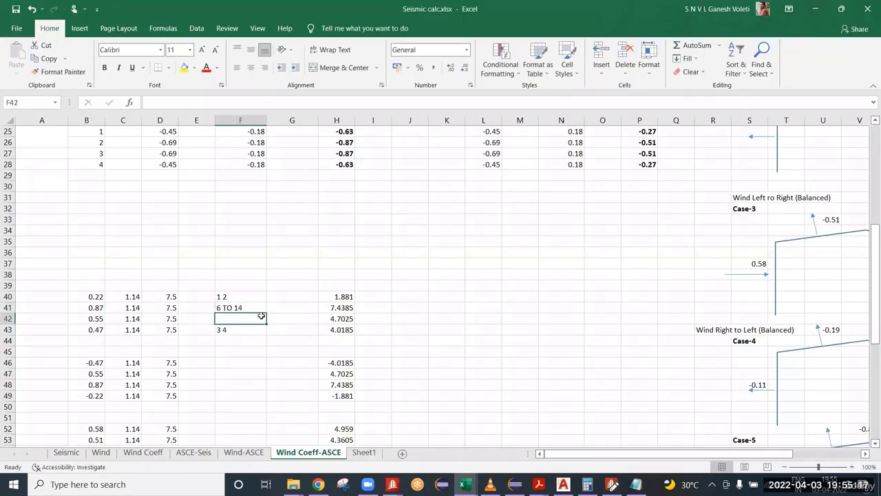
# Step: Check the other rafter's beam numbers in STAAD.Pro and enter 15 TO 23 in F42 of the Excel sheet
pyautogui.hotkey('alt', 'Tab')
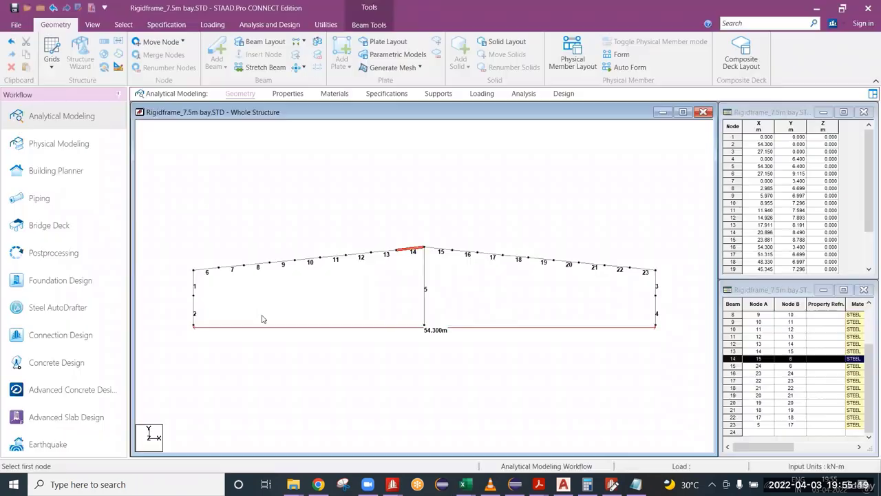
pyautogui.hotkey('alt', 'Tab')
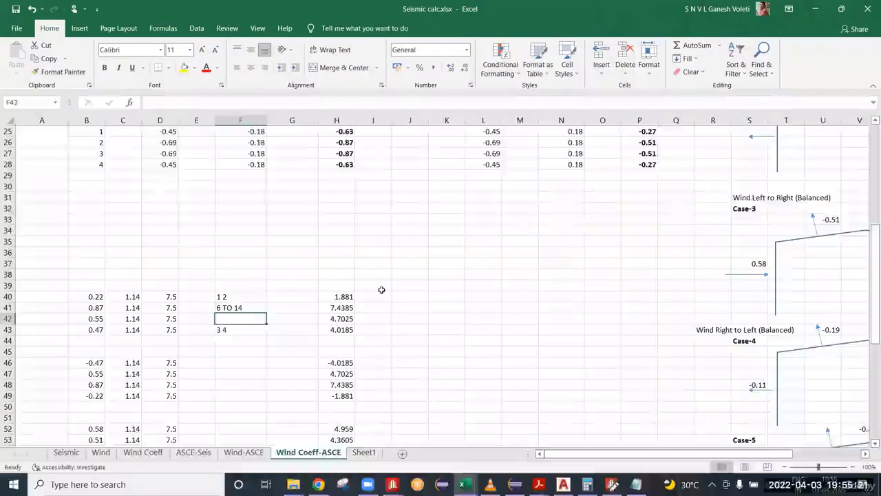
pyautogui.write('15 TO 23')
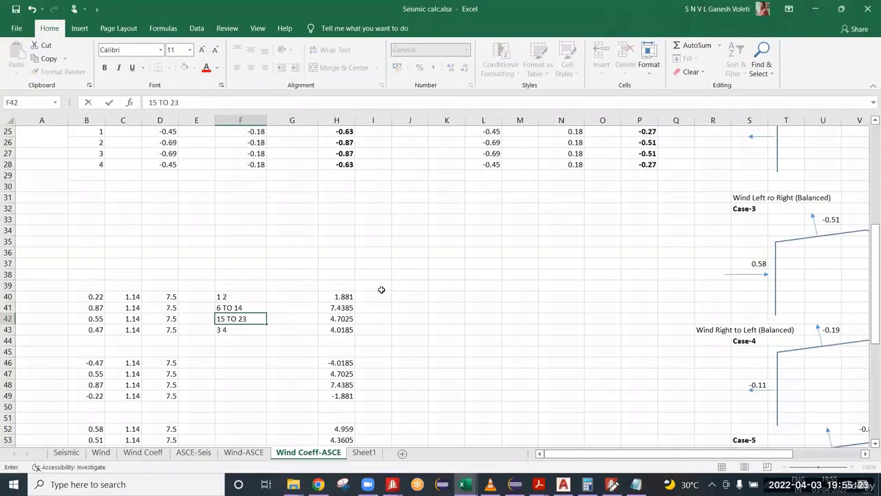
pyautogui.press('Return')
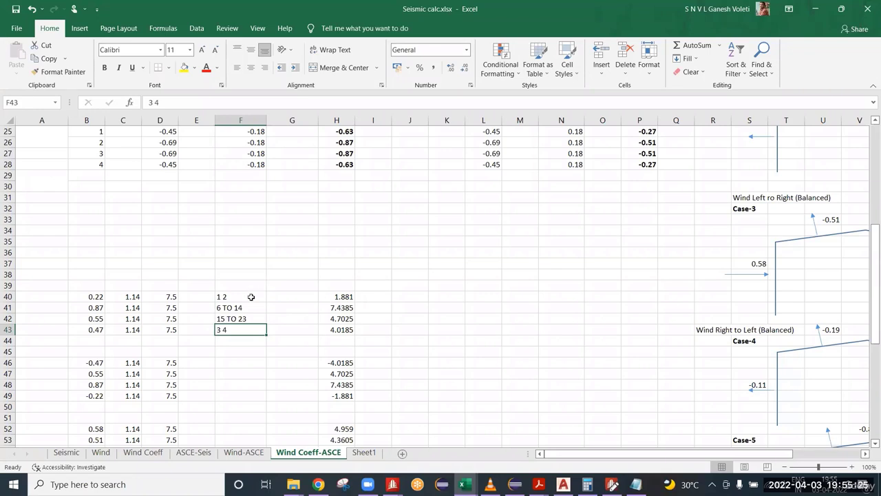
# Step: Copy the member lists in F40:F43 to the second and third load blocks, starting at F46 and F52
pyautogui.moveTo(252, 294); pyautogui.dragTo(249, 333)
pyautogui.hotkey('ctrl', 'c')
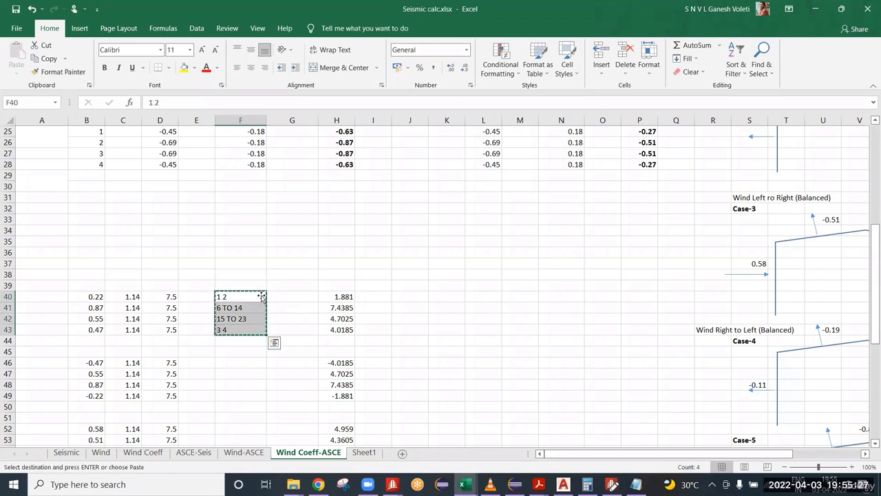
pyautogui.scroll(-2, 368, 321)
pyautogui.click(238, 301)
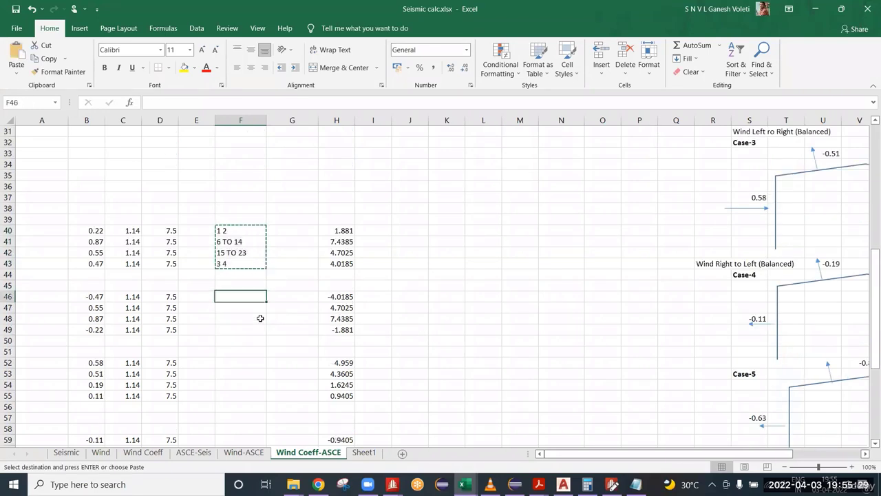
pyautogui.hotkey('ctrl', 'v')
pyautogui.scroll(-3, 274, 307)
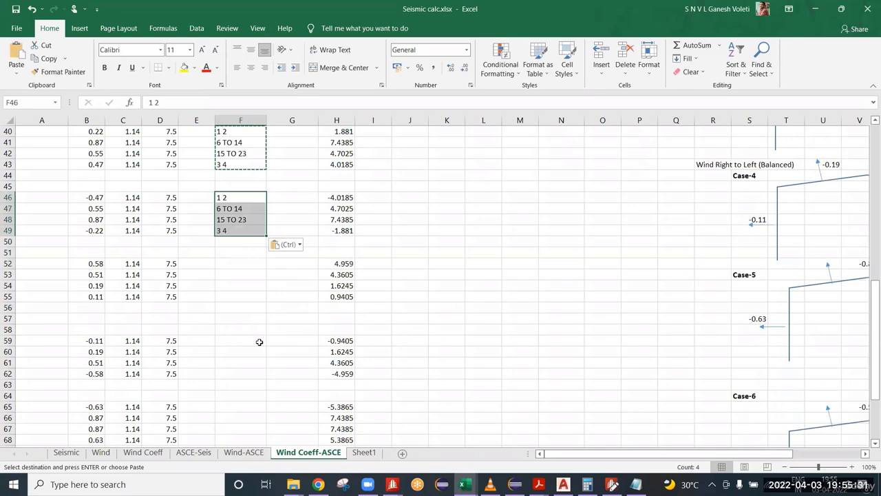
pyautogui.click(241, 263)
pyautogui.hotkey('ctrl', 'v')
pyautogui.scroll(-4, 257, 273)
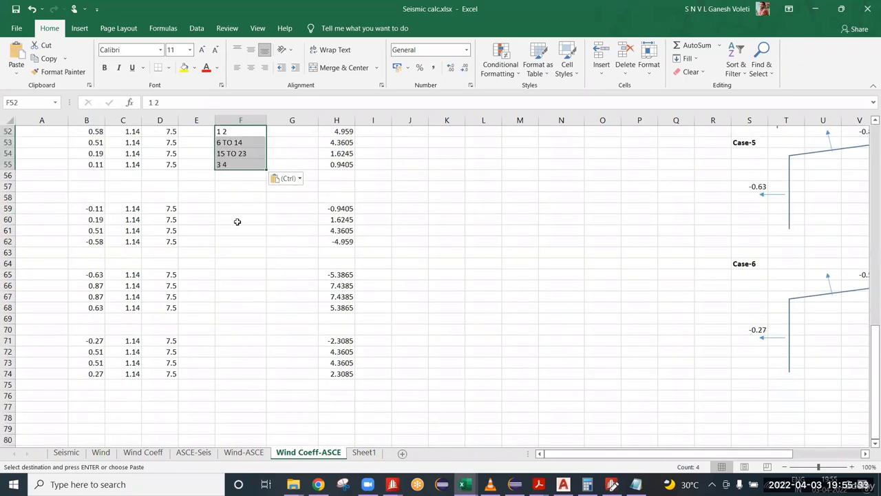
# Step: Paste the copied member lists into the remaining load blocks starting at F59, F65 and F71, and clear the copy selection
pyautogui.click(238, 209)
pyautogui.hotkey('ctrl', 'v')
pyautogui.scroll(-1, 238, 248)
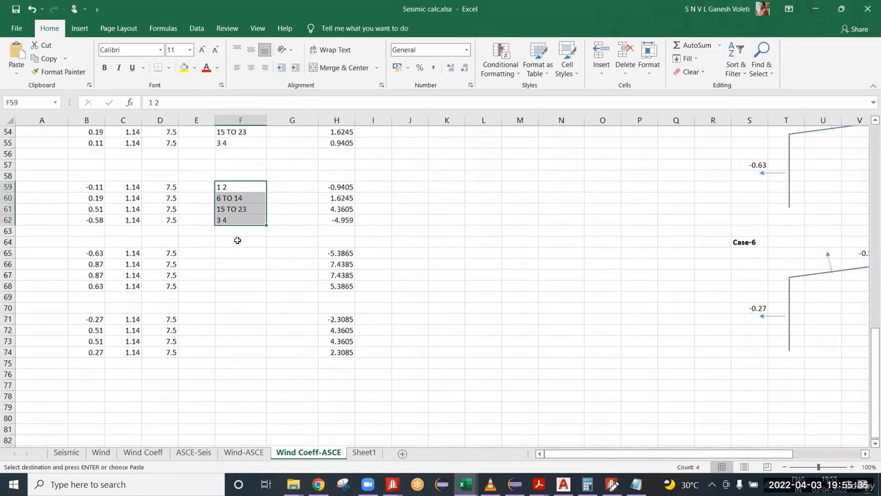
pyautogui.click(239, 243)
pyautogui.hotkey('ctrl', 'v')
pyautogui.click(234, 311)
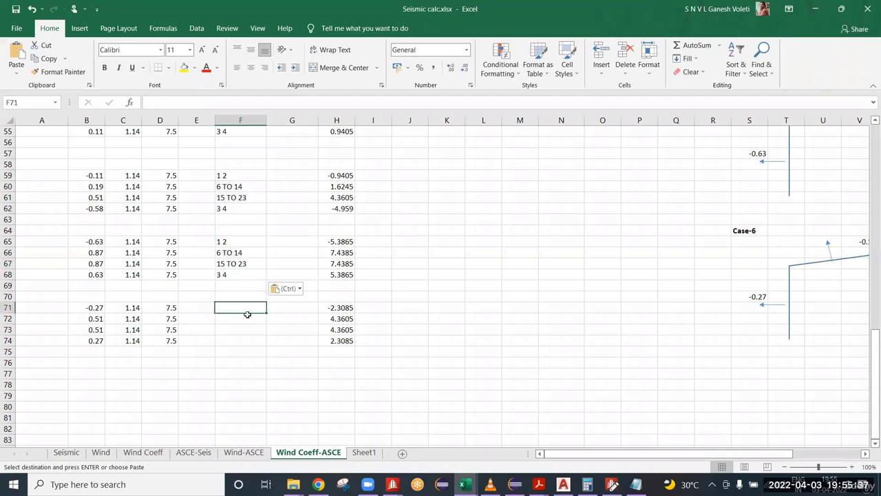
pyautogui.hotkey('ctrl', 'v')
pyautogui.click(424, 301)
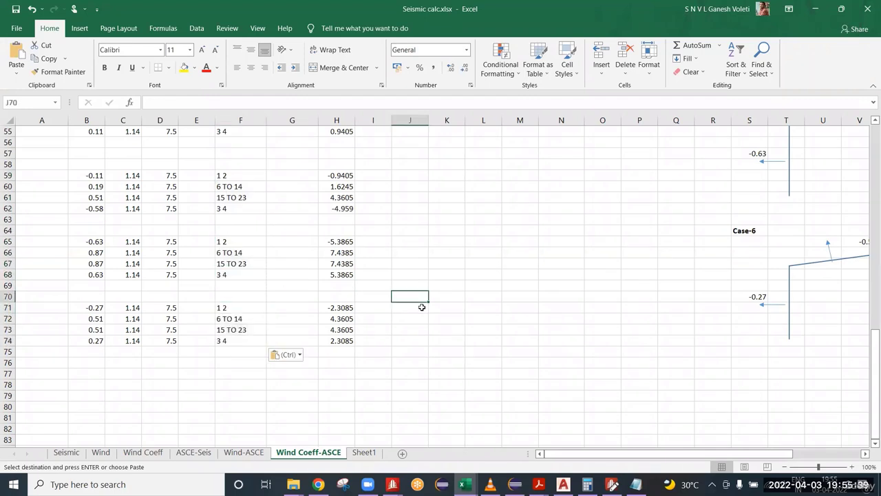
pyautogui.press('Escape')
pyautogui.scroll(6, 413, 279)
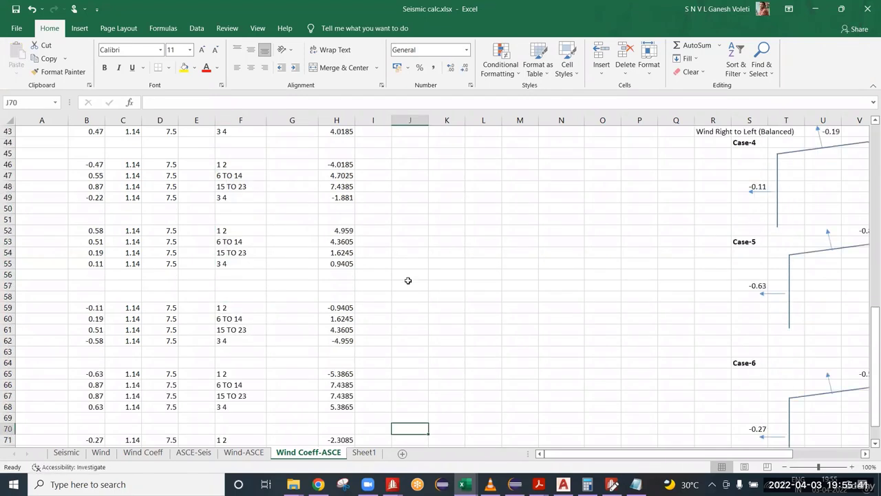
pyautogui.scroll(1, 386, 265)
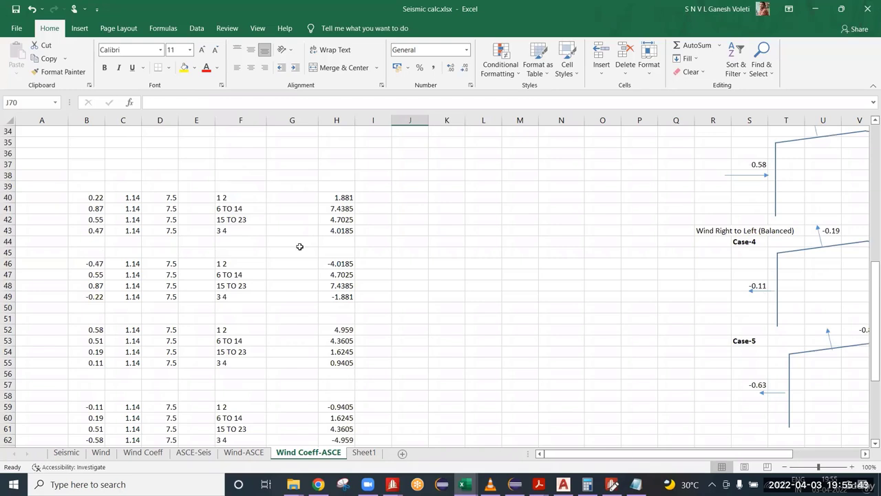
# Step: Enter UNI GX in G40 as the load type and direction for members 1 2
pyautogui.click(281, 201)
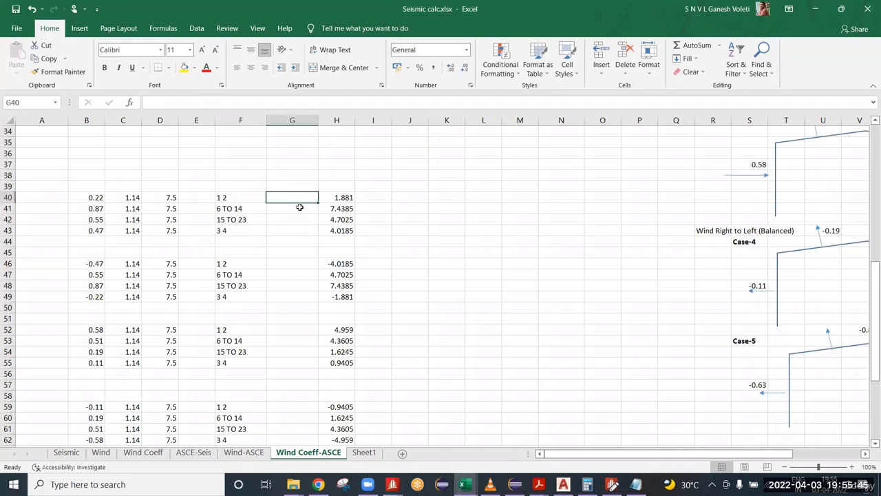
pyautogui.click(344, 198)
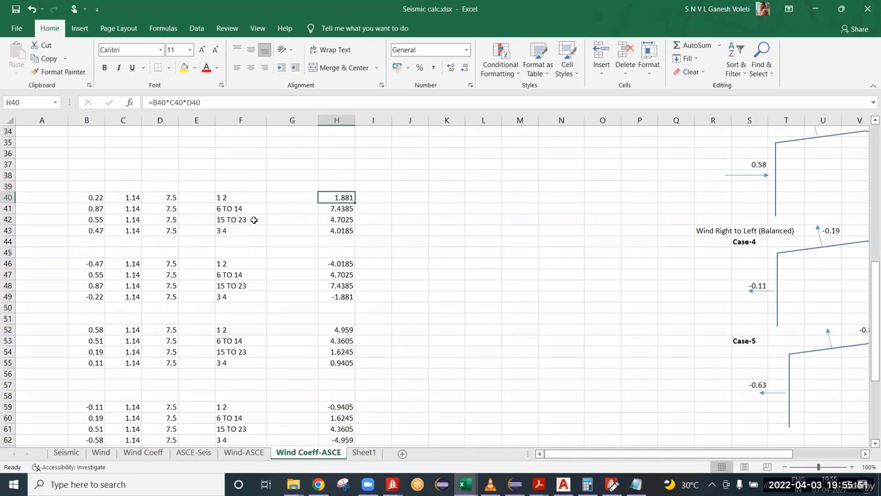
pyautogui.click(288, 199)
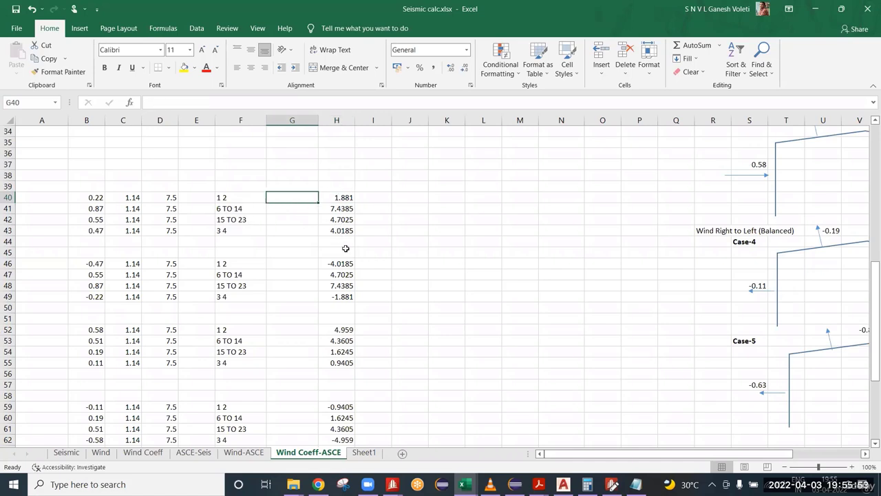
pyautogui.write('UNI')
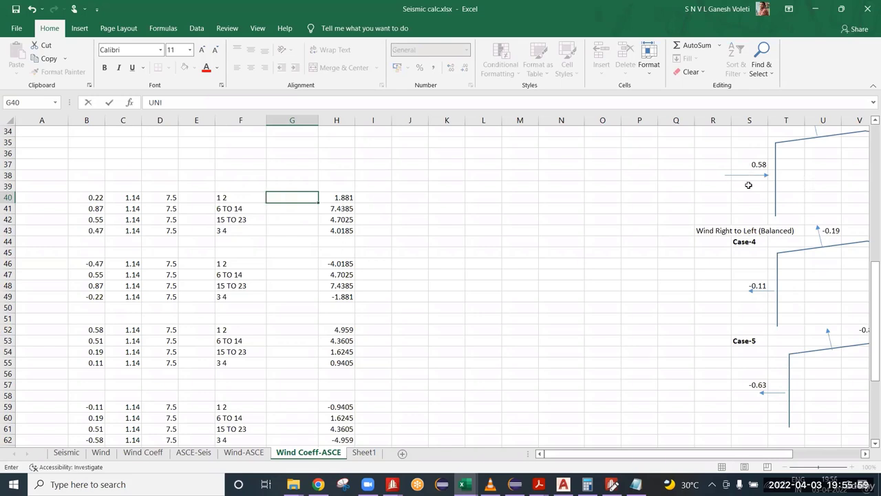
pyautogui.scroll(1, 748, 185)
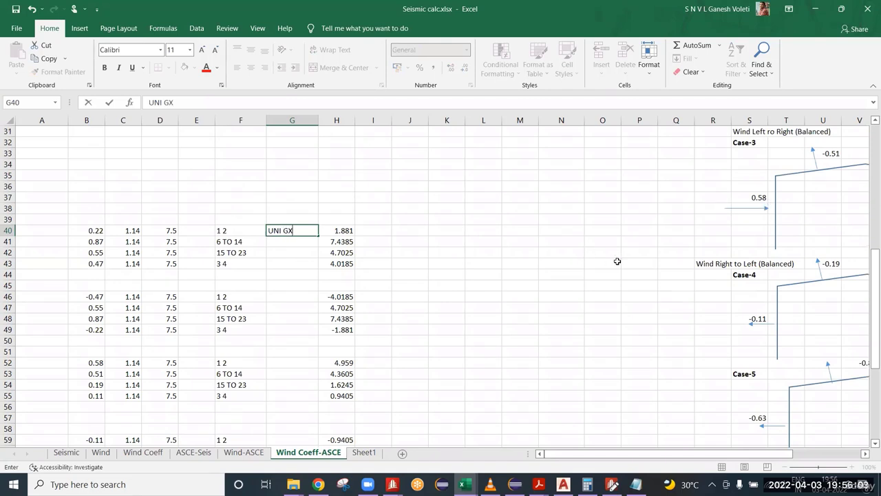
pyautogui.press('Return')
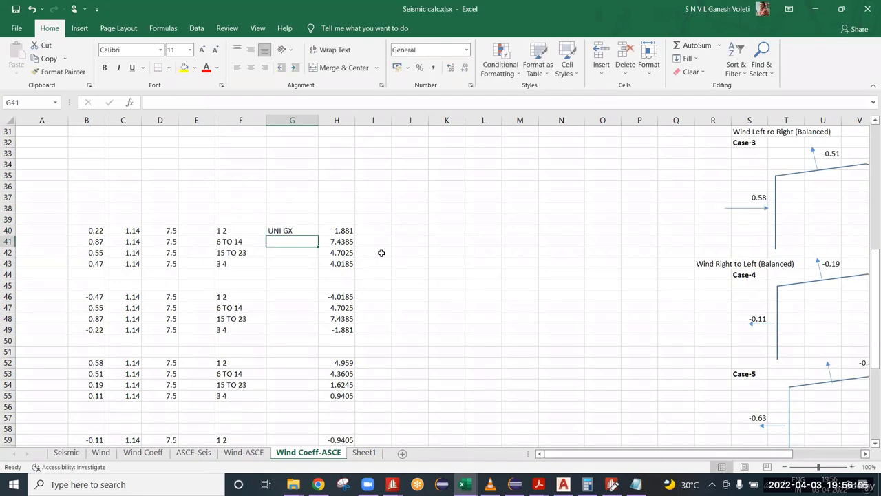
# Step: Review the calculated loads in column H and examine the rafter load arrows in the Case-3 frame diagram
pyautogui.moveTo(336, 234); pyautogui.dragTo(338, 262)
pyautogui.moveTo(350, 301); pyautogui.dragTo(344, 329)
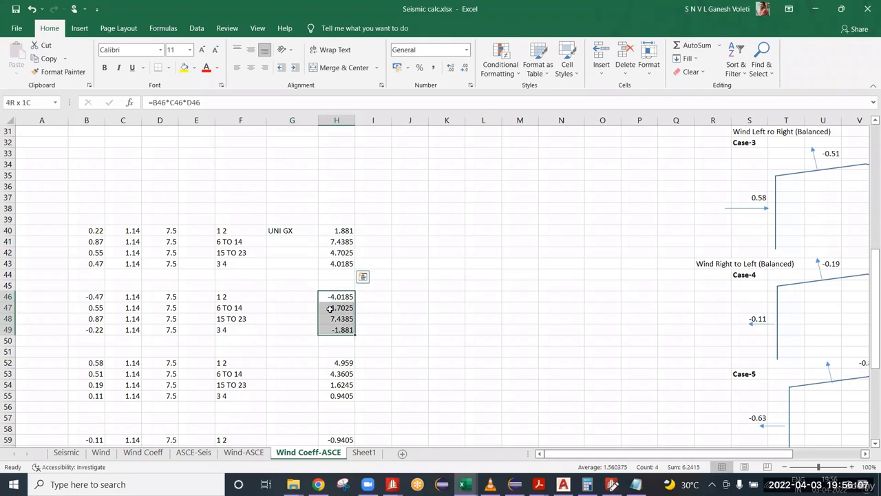
pyautogui.click(291, 232)
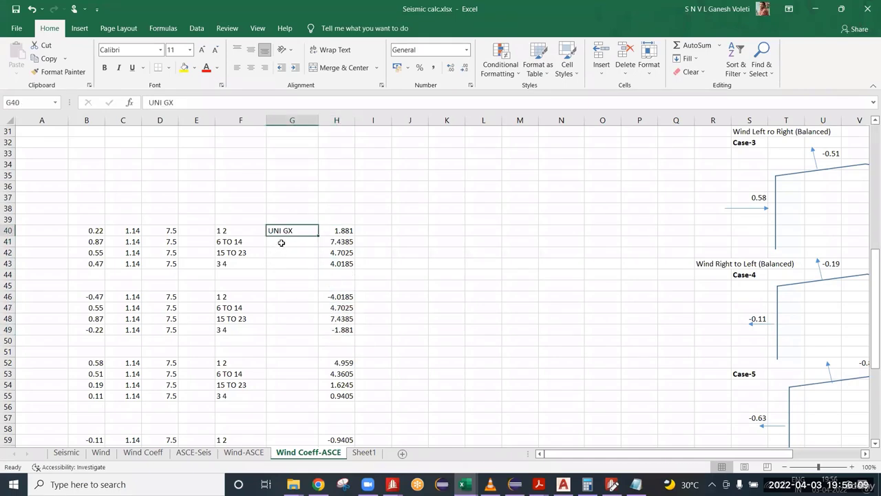
pyautogui.hscroll(2, 751, 174)
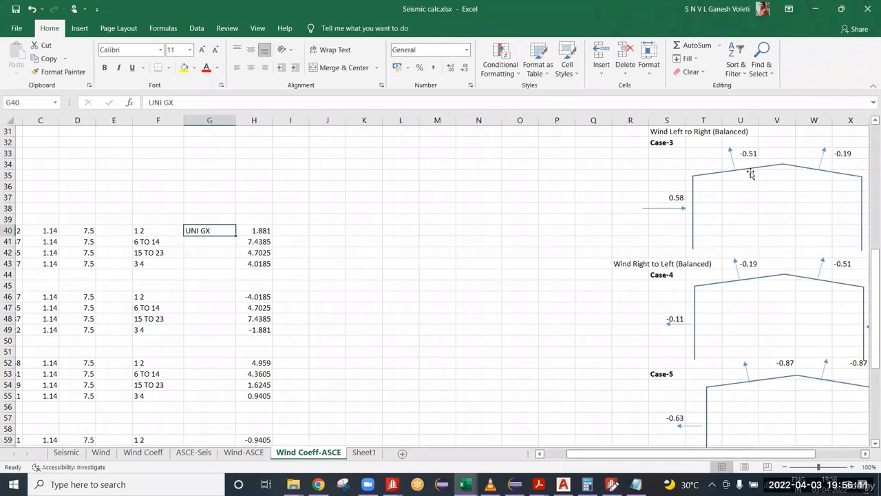
pyautogui.scroll(3, 751, 174)
pyautogui.click(736, 256)
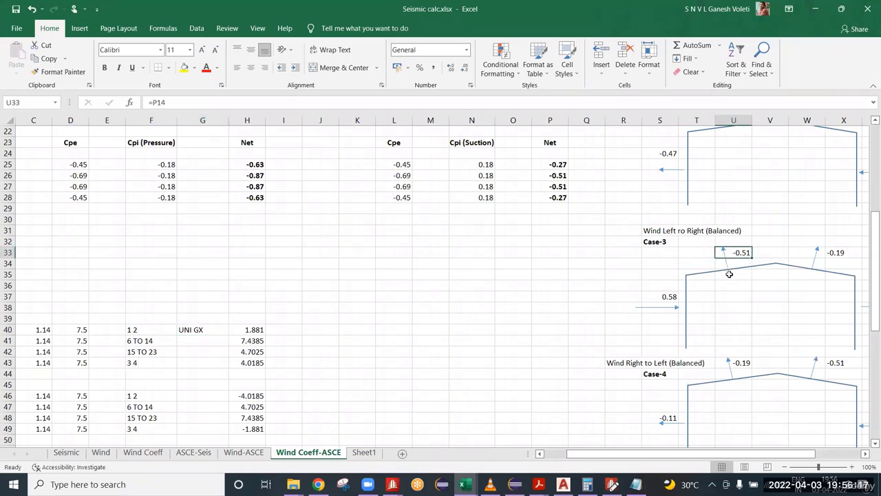
pyautogui.moveTo(742, 287); pyautogui.dragTo(734, 227)
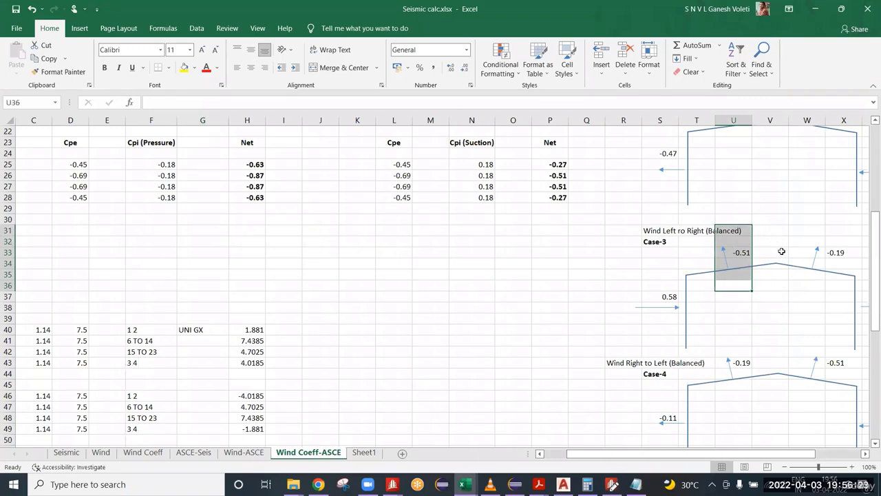
pyautogui.click(767, 313)
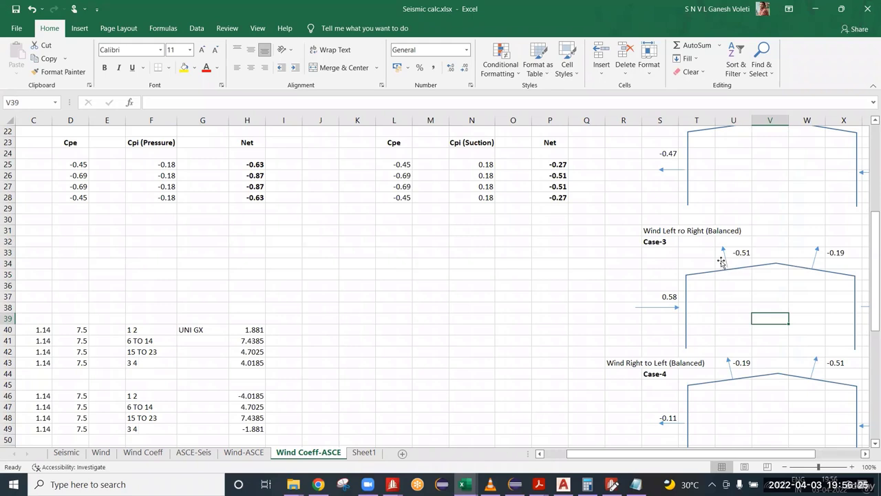
pyautogui.click(724, 262)
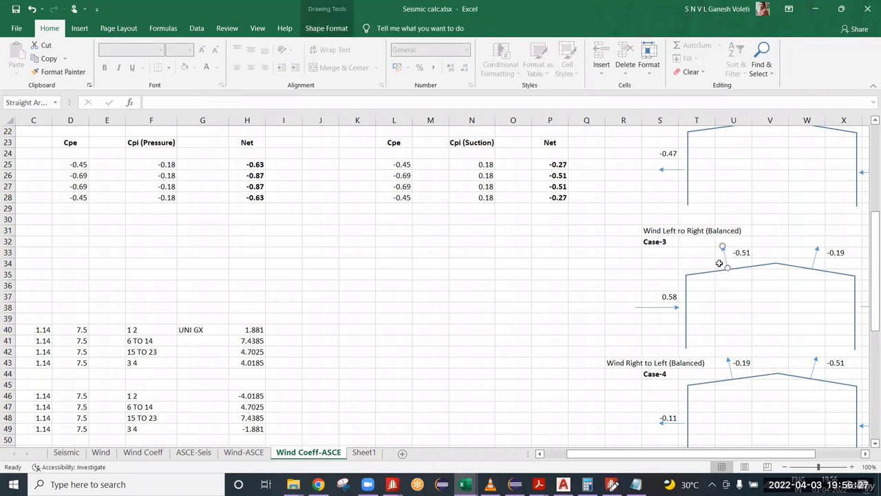
# Step: Enter UNI Y in G41 and G42 as the load direction for rafter members 6 TO 14 and 15 TO 23
pyautogui.scroll(-2, 298, 282)
pyautogui.click(223, 271)
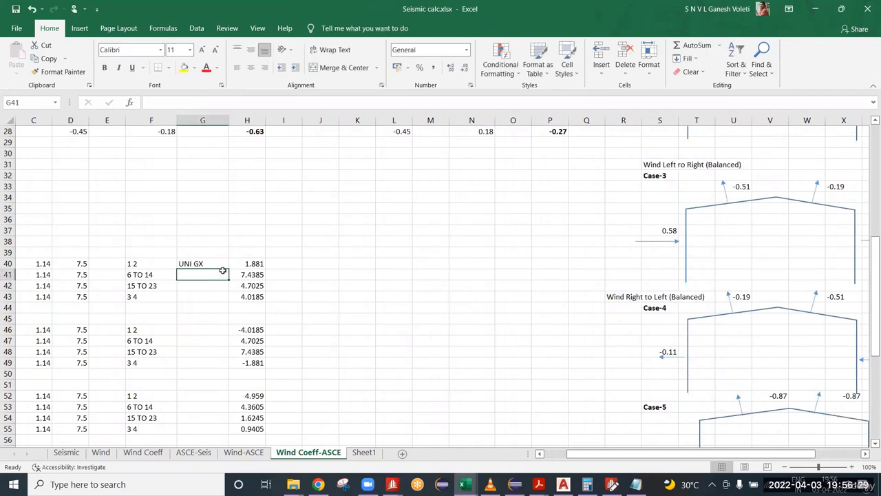
pyautogui.write('UN')
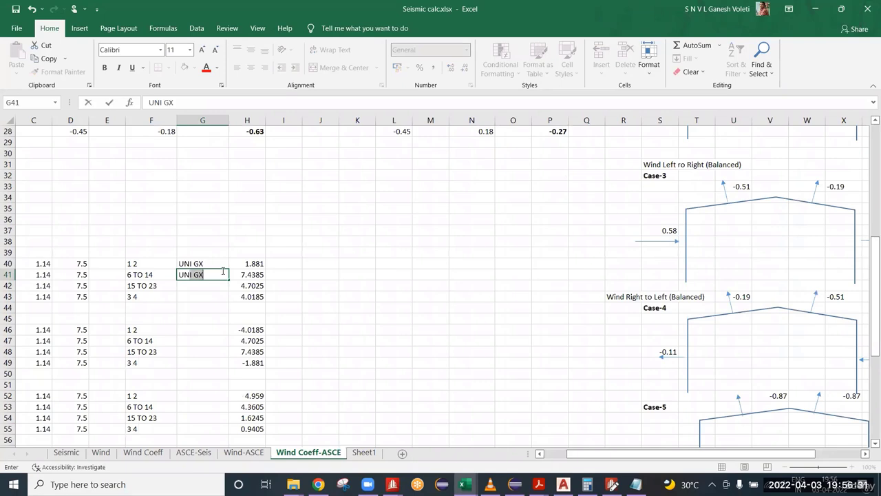
pyautogui.write('I Y')
pyautogui.press('Return')
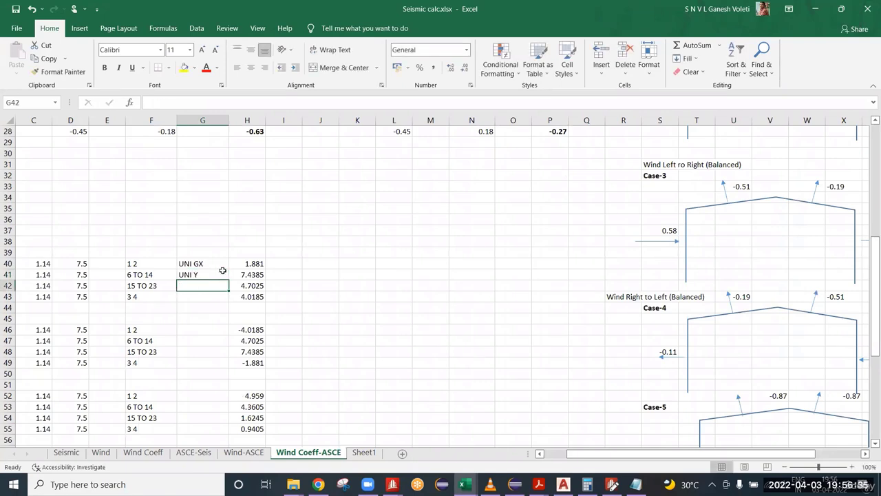
pyautogui.write('U')
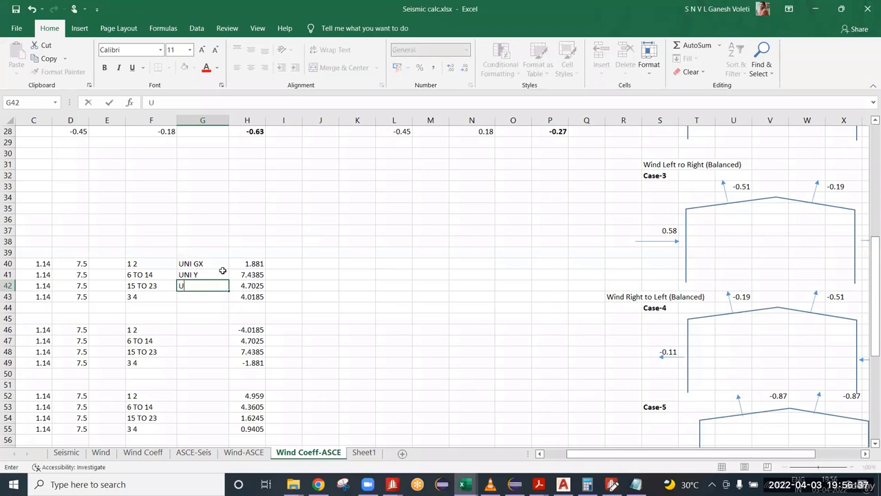
pyautogui.write('NI Y')
pyautogui.press('Return')
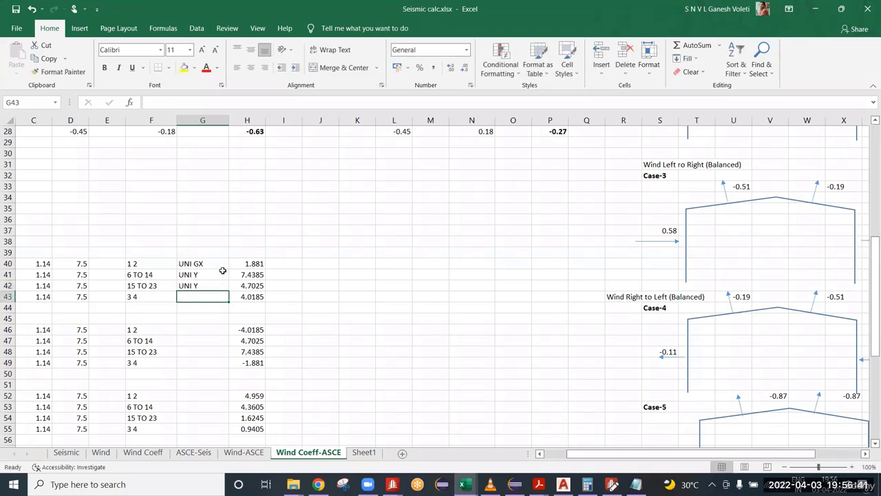
# Step: Enter UNI GX in G43 as the load direction for members 3 4
pyautogui.write('I')
pyautogui.write('UN')
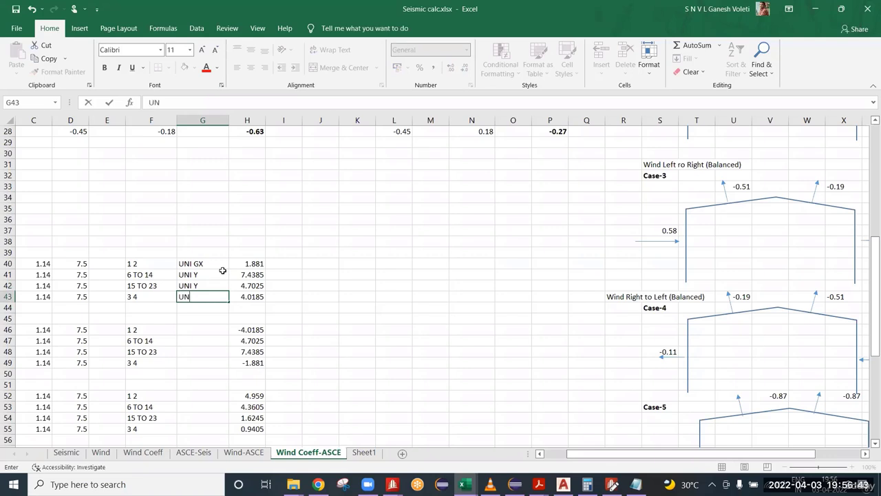
pyautogui.write(' GX')
pyautogui.press('Return')
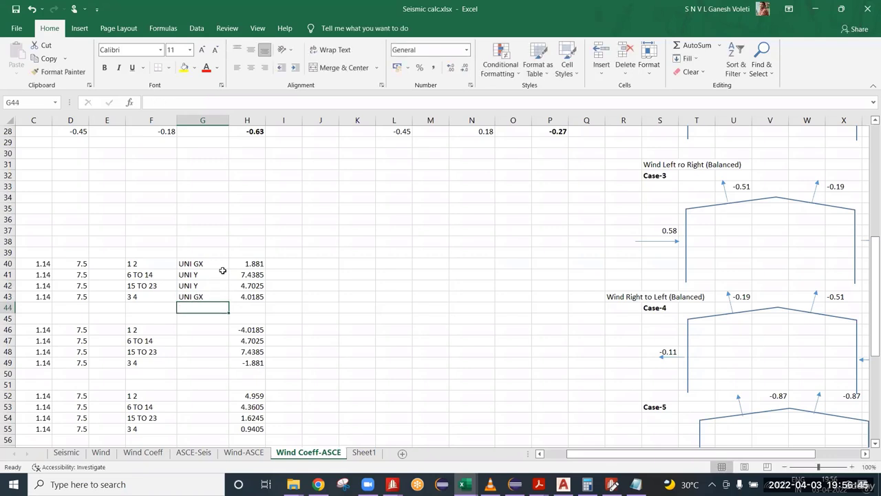
# Step: Check the G40 and G41 direction entries against the column and rafter load arrows in the Case-3 diagram
pyautogui.click(188, 267)
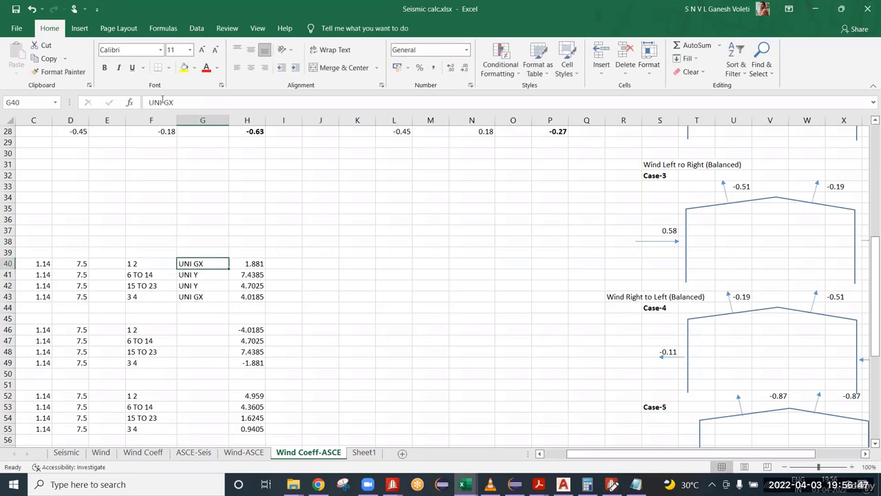
pyautogui.moveTo(162, 102); pyautogui.dragTo(138, 102)
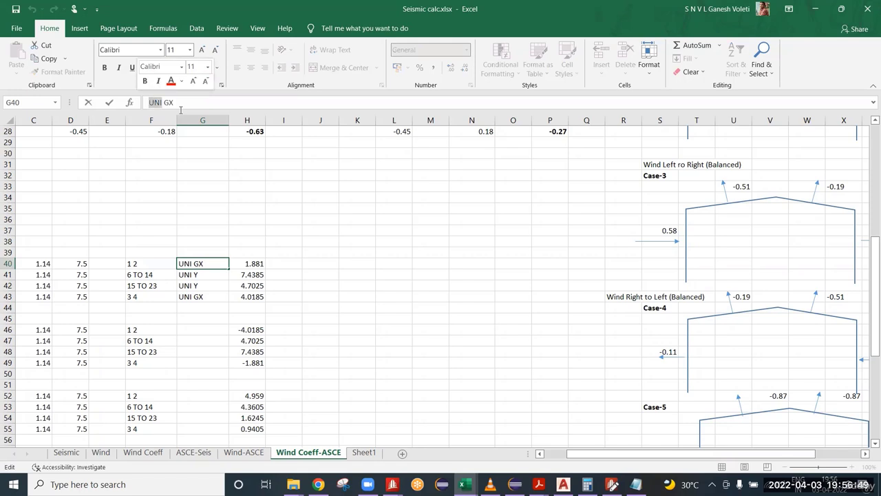
pyautogui.click(165, 103)
pyautogui.press('Escape')
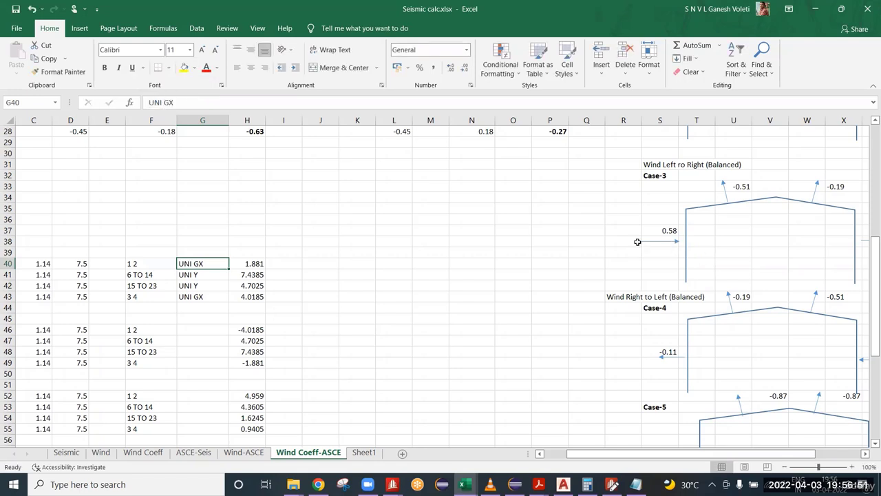
pyautogui.moveTo(708, 455); pyautogui.dragTo(731, 454)
pyautogui.click(589, 233)
pyautogui.click(820, 235)
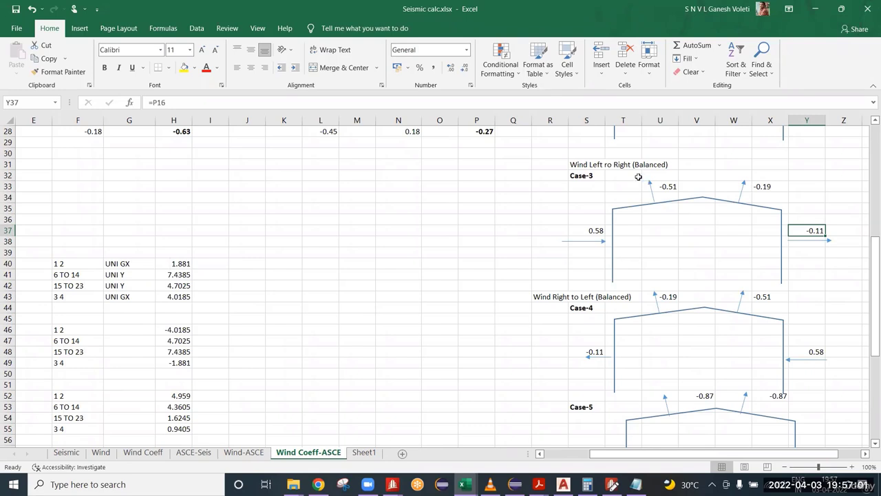
pyautogui.moveTo(638, 177); pyautogui.dragTo(675, 220)
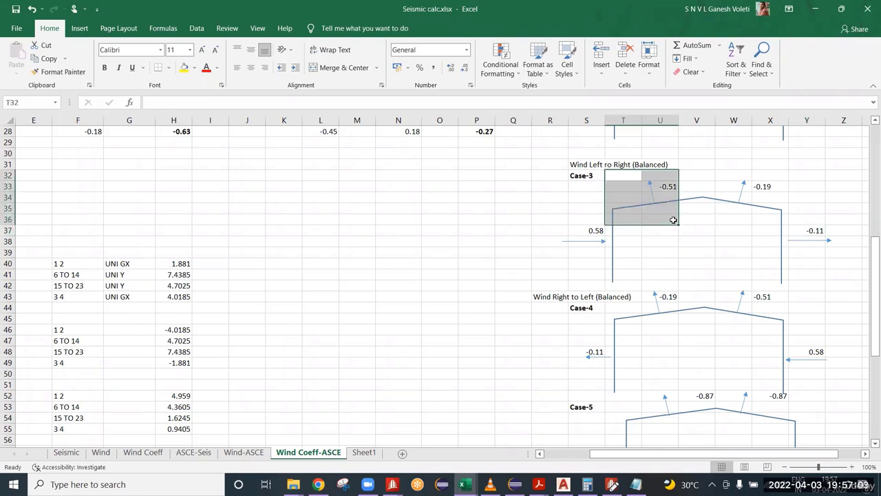
pyautogui.click(694, 230)
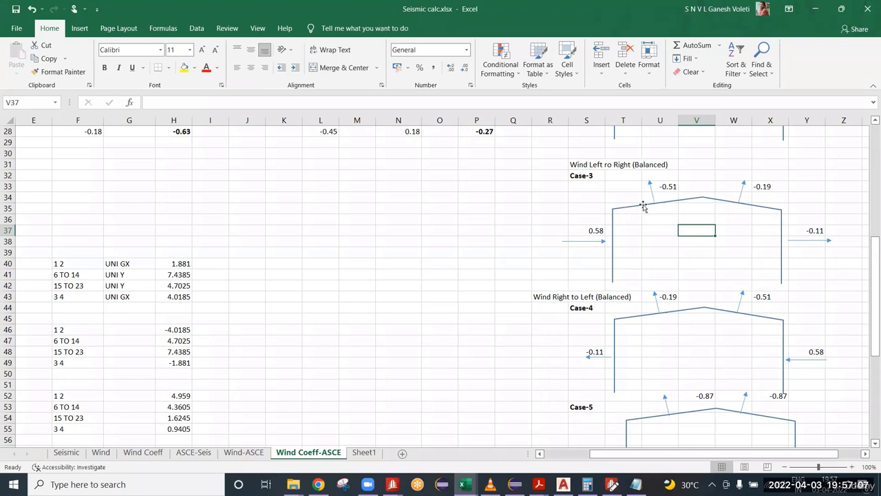
pyautogui.click(125, 274)
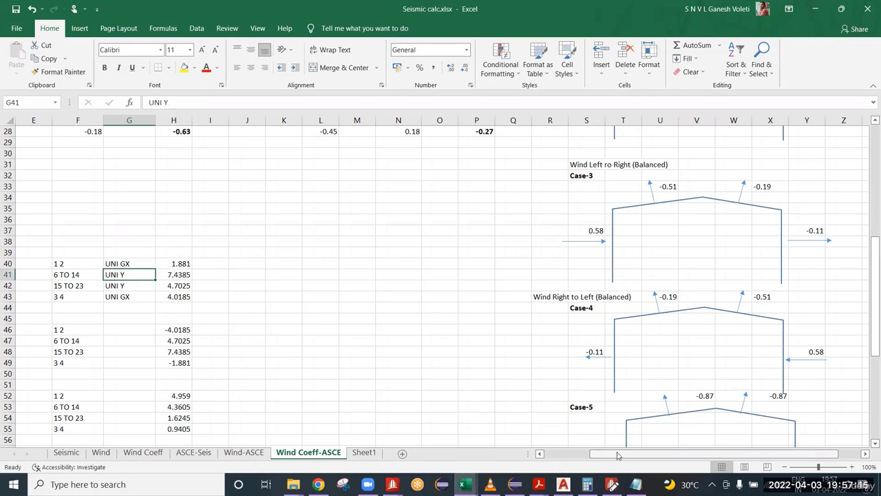
# Step: Copy the load directions in G40:G43 to the second and third load blocks, starting at G46 and G52
pyautogui.moveTo(617, 455); pyautogui.dragTo(571, 455)
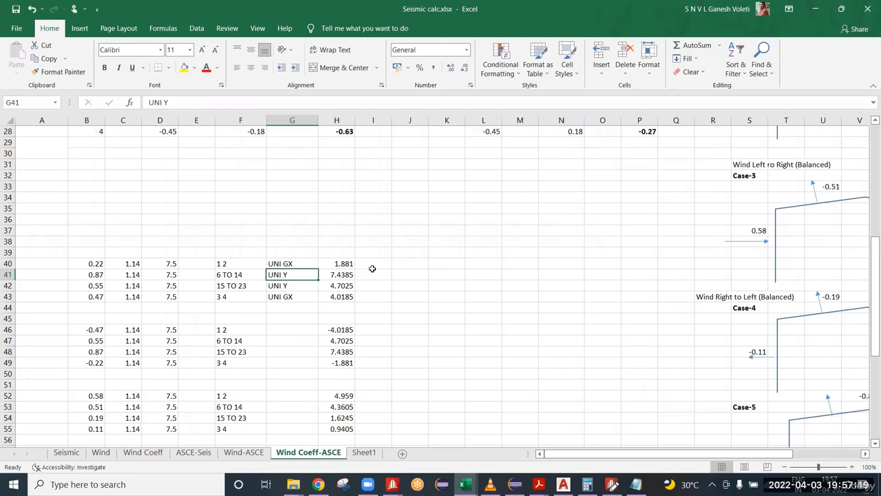
pyautogui.moveTo(293, 264); pyautogui.dragTo(292, 297)
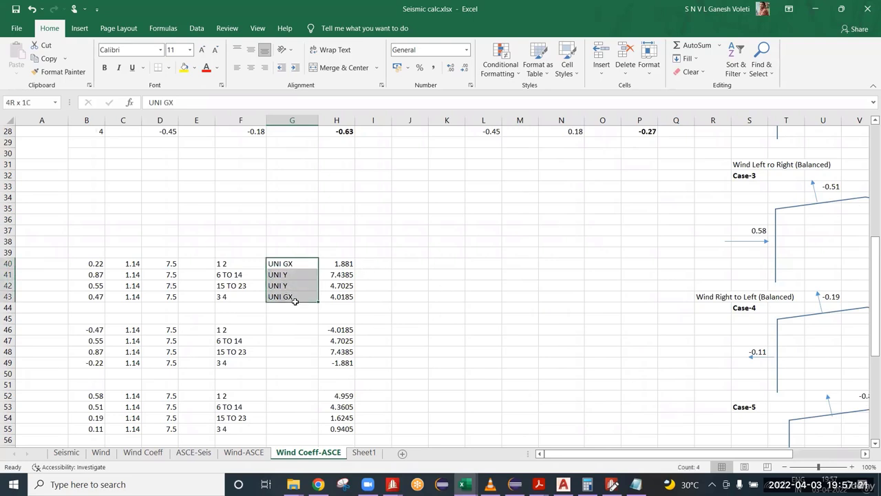
pyautogui.hotkey('ctrl', 'c')
pyautogui.click(289, 328)
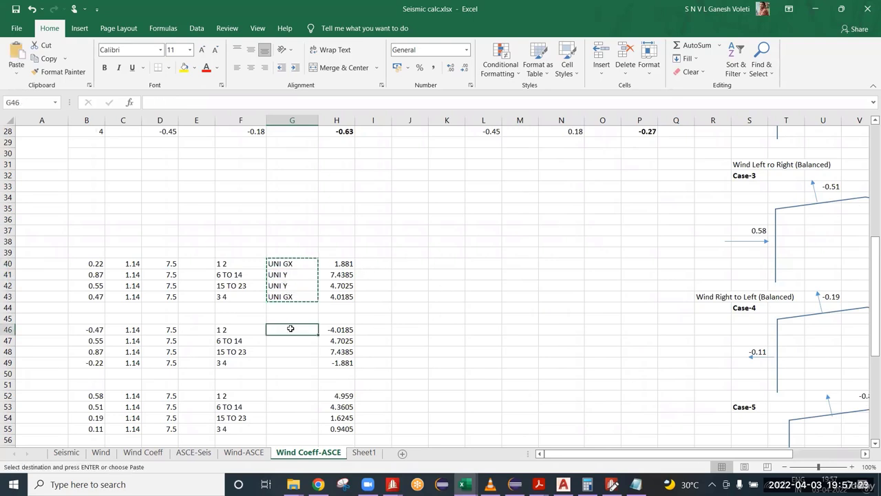
pyautogui.hotkey('ctrl', 'v')
pyautogui.scroll(-4, 281, 266)
pyautogui.click(281, 266)
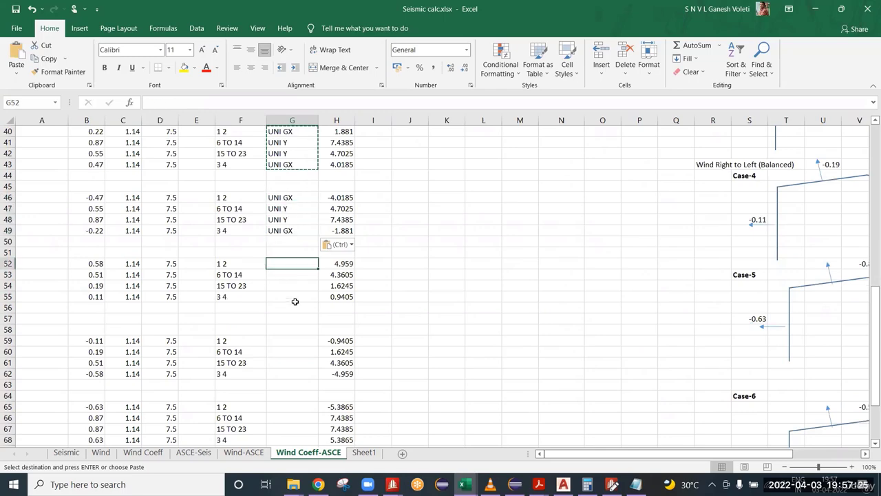
pyautogui.hotkey('ctrl', 'v')
# Step: Paste the copied load directions into the remaining load blocks starting at G59, G65 and G71
pyautogui.scroll(-2, 275, 263)
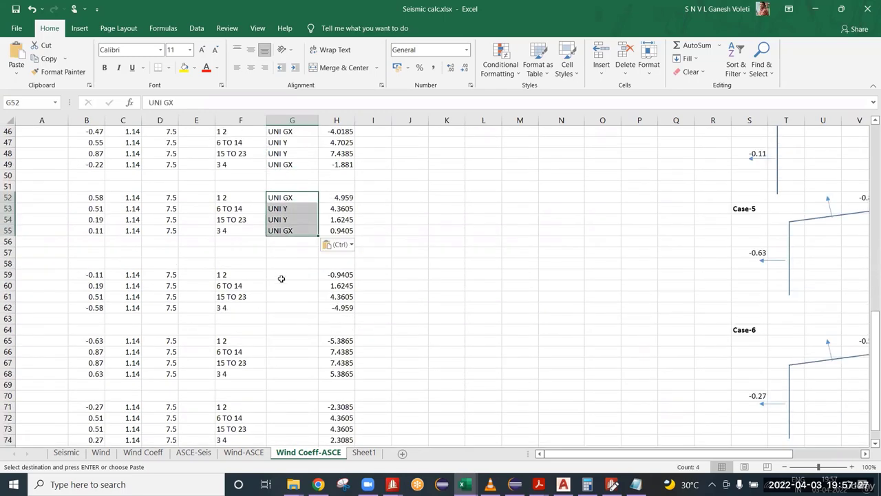
pyautogui.click(281, 276)
pyautogui.hotkey('ctrl', 'v')
pyautogui.scroll(-3, 282, 272)
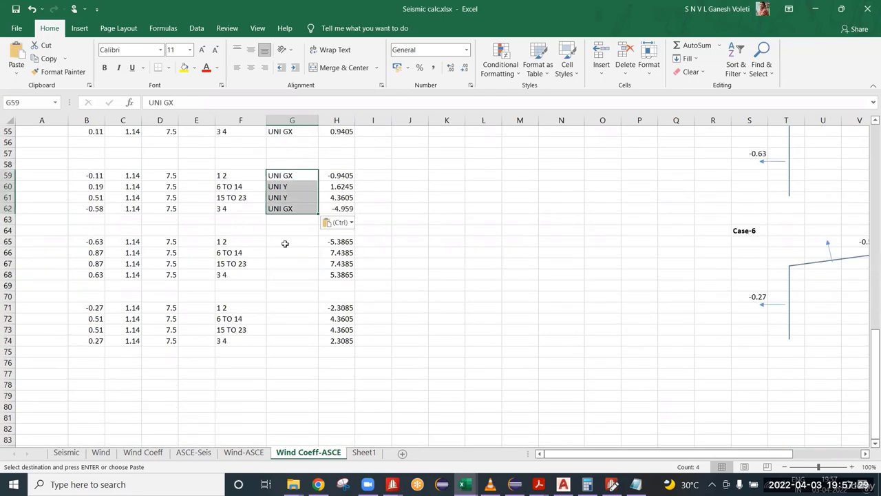
pyautogui.click(285, 244)
pyautogui.hotkey('ctrl', 'v')
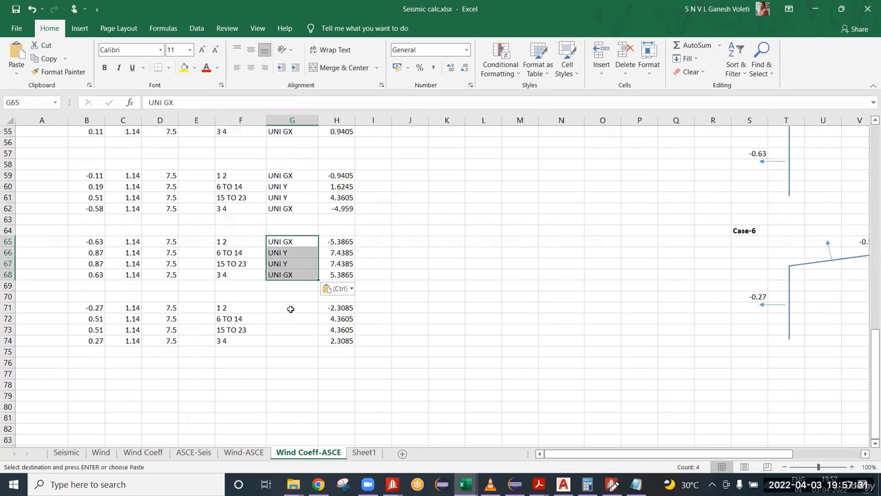
pyautogui.click(291, 308)
pyautogui.hotkey('ctrl', 'v')
pyautogui.click(483, 306)
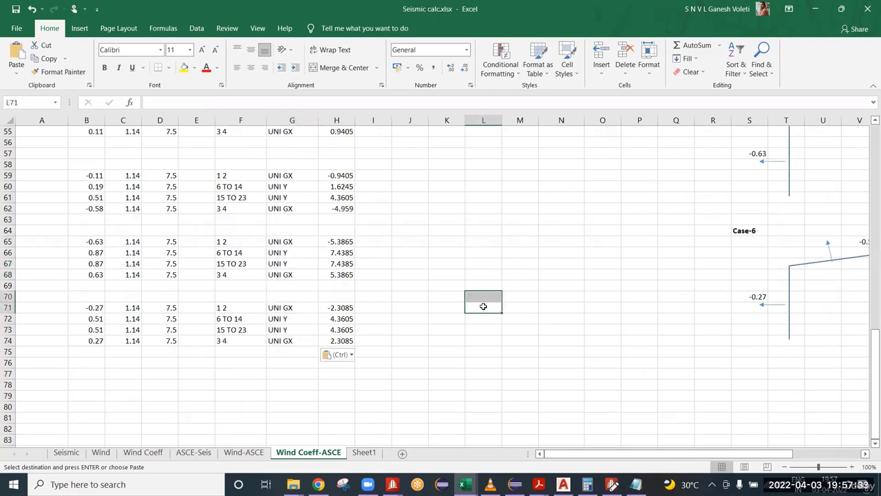
# Step: Return to the first load block at row 40 and cancel the pending copy of G40:G43
pyautogui.scroll(7, 484, 306)
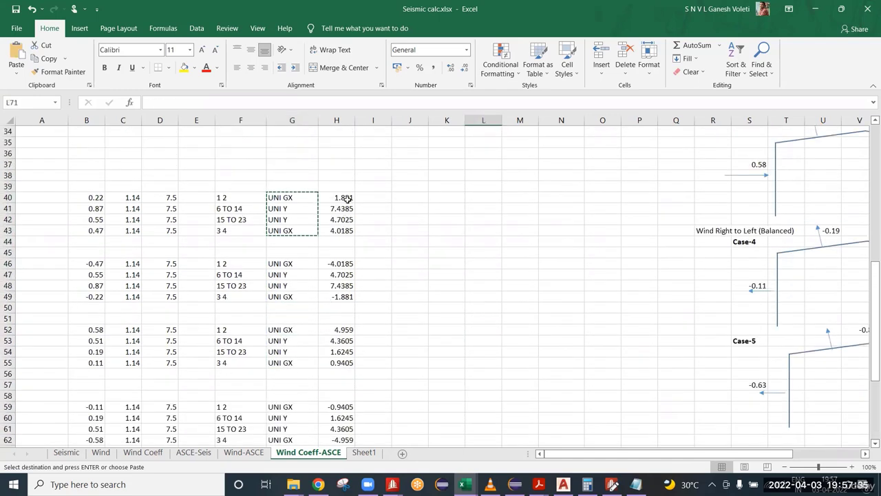
pyautogui.click(373, 210)
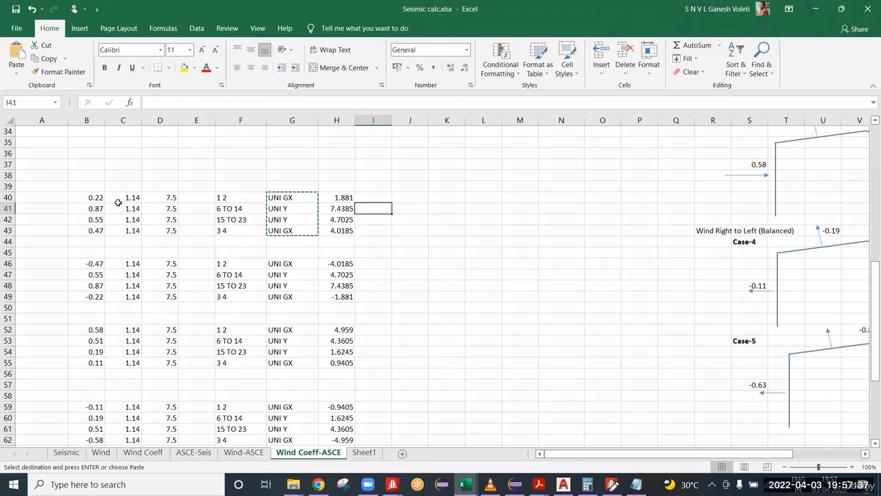
pyautogui.click(249, 183)
pyautogui.press('Escape')
pyautogui.click(366, 200)
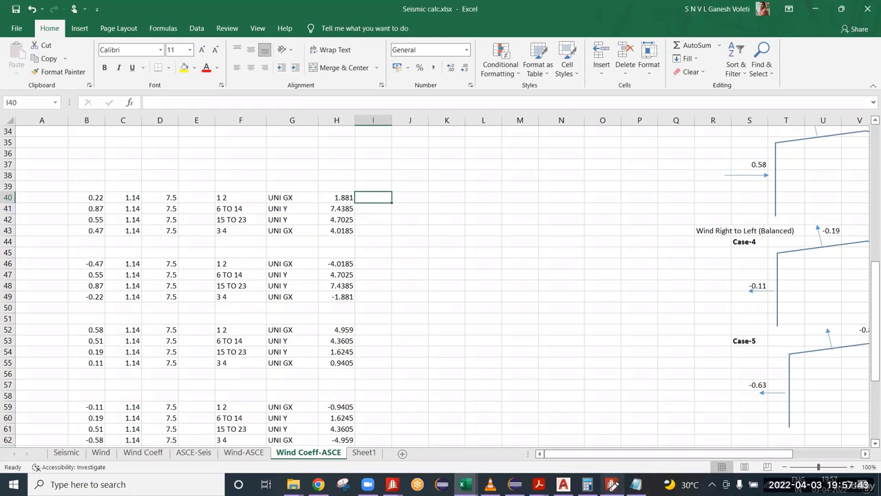
# Step: Switch to the STAAD.Pro editor and add the load case LOAD 6 WL1 below the wind pressure comment
pyautogui.click(610, 448)
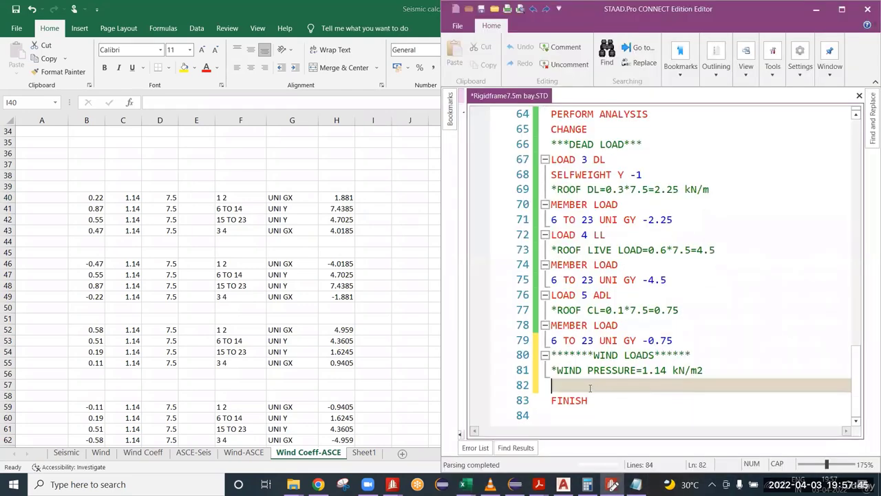
pyautogui.click(559, 294)
pyautogui.click(564, 384)
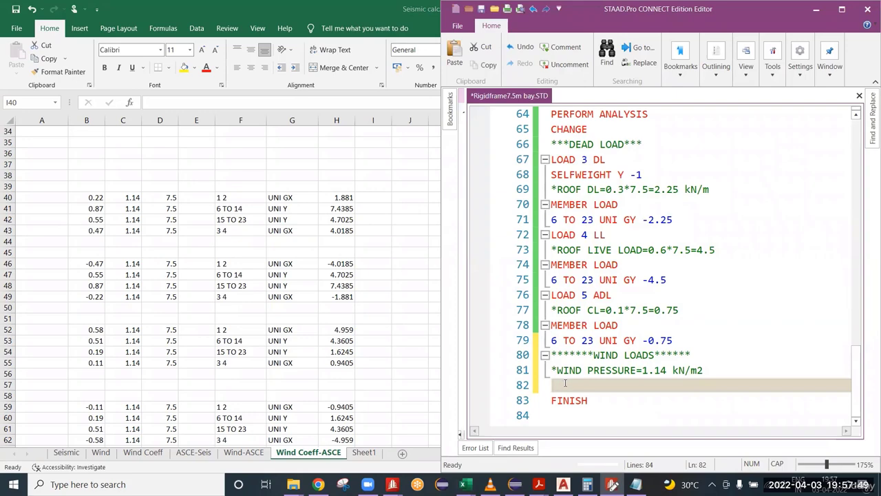
pyautogui.write('LOAD 6 ')
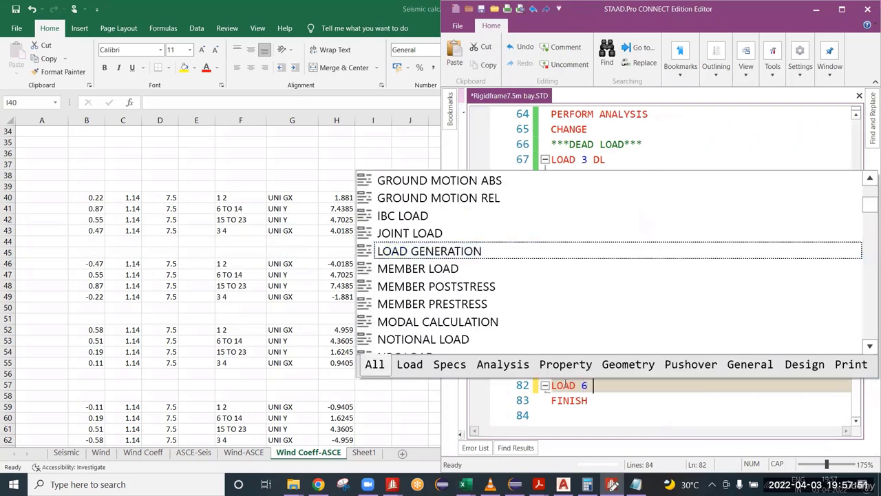
pyautogui.write('WL1')
pyautogui.press('Escape')
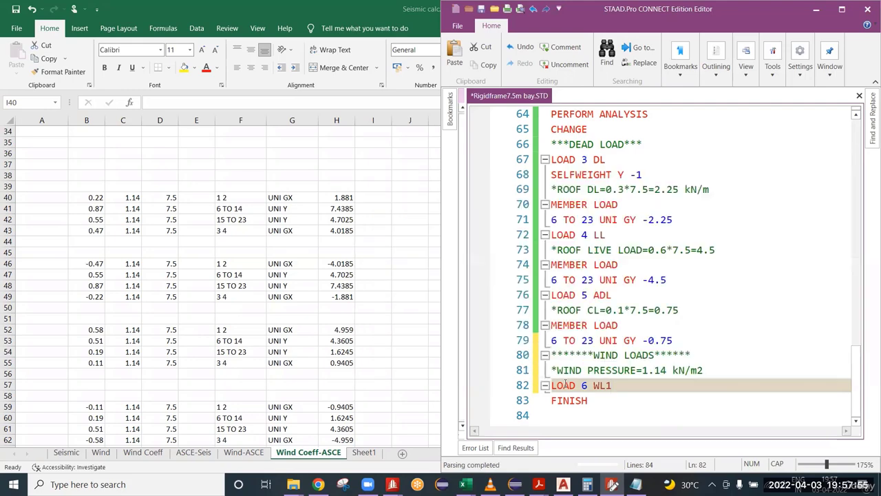
# Step: Add a MEMBER LOAD command under LOAD 6 WL1, followed by an empty line for the load entries
pyautogui.press('Return')
pyautogui.write('M')
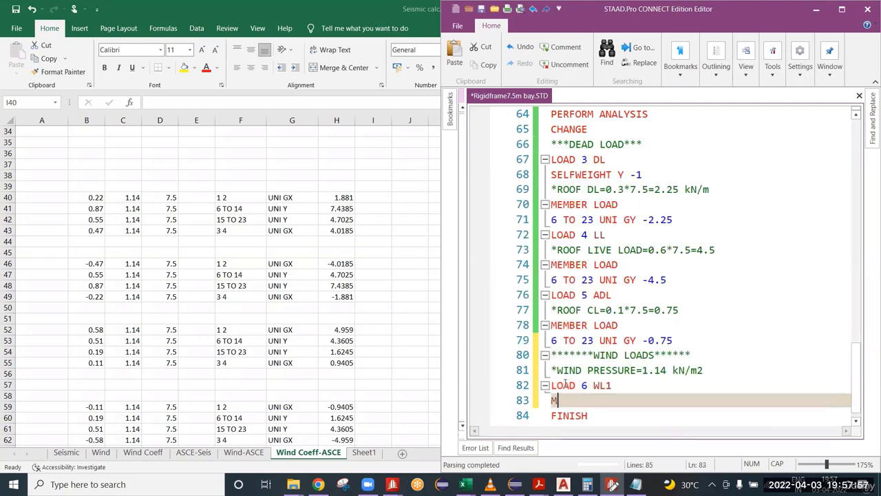
pyautogui.write('EM')
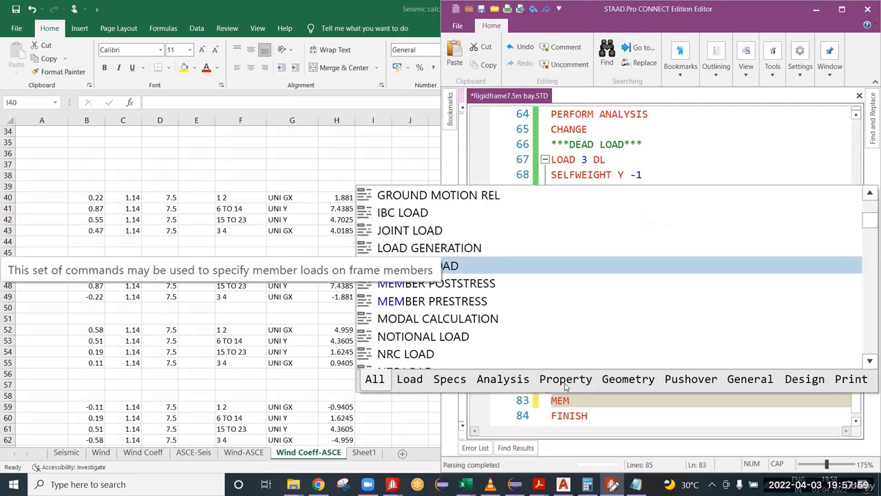
pyautogui.write('BER LOAD')
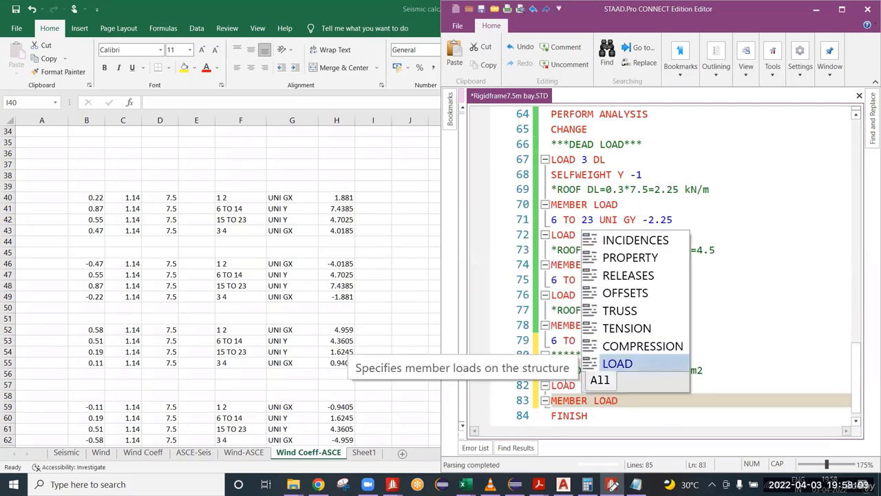
pyautogui.press('Return')
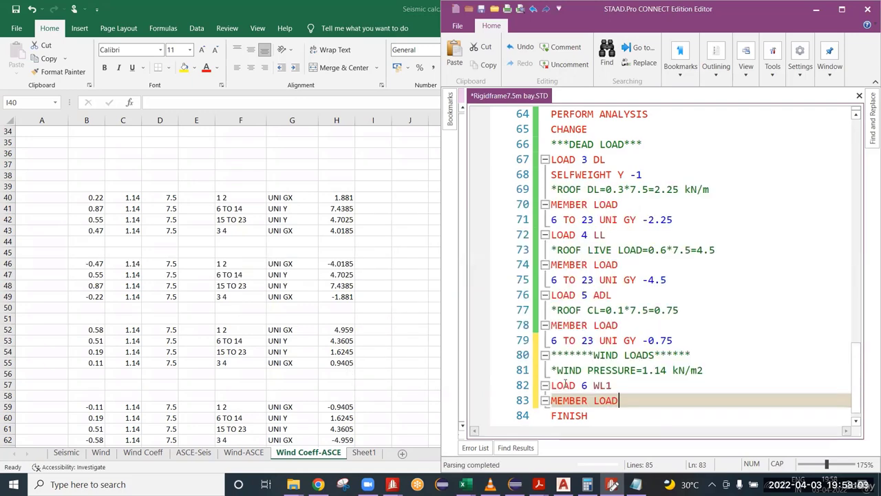
pyautogui.press('Return')
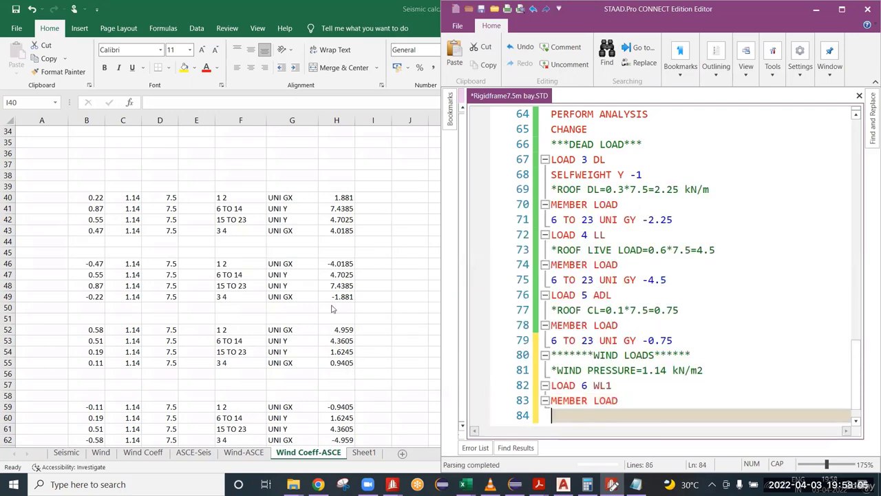
# Step: Copy the first load block F40:H43 from Excel and paste it under MEMBER LOAD in the STAAD file
pyautogui.moveTo(241, 197); pyautogui.dragTo(331, 227)
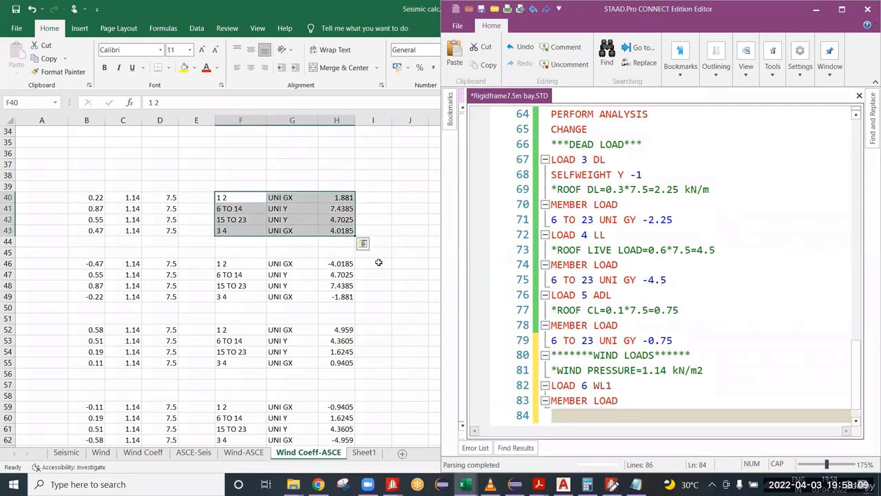
pyautogui.hotkey('ctrl', 'c')
pyautogui.click(560, 410)
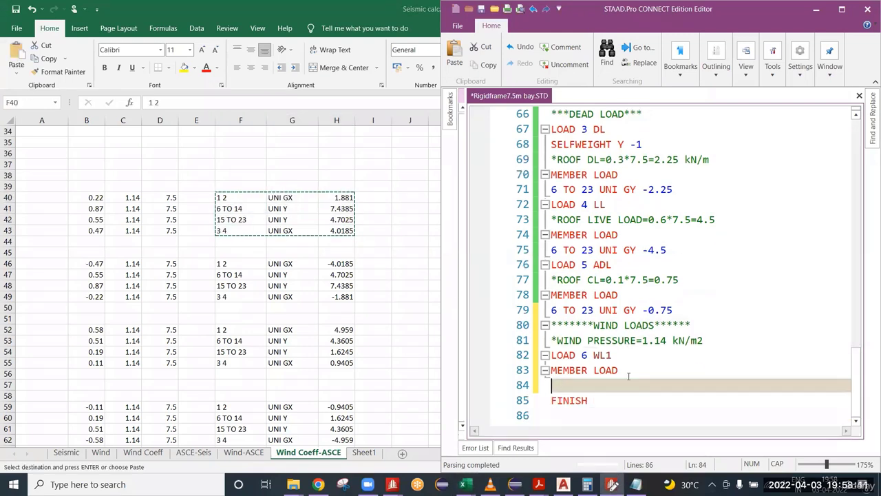
pyautogui.hotkey('ctrl', 'v')
pyautogui.scroll(-1, 659, 358)
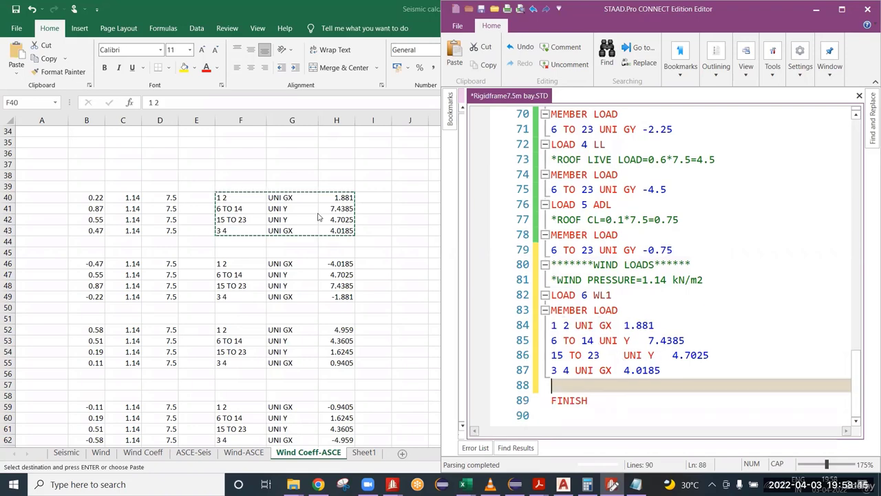
# Step: Remove the wide gap between 15 TO 23 and UNI Y in line 86 of the STAAD file
pyautogui.click(257, 219)
pyautogui.doubleClick(257, 219)
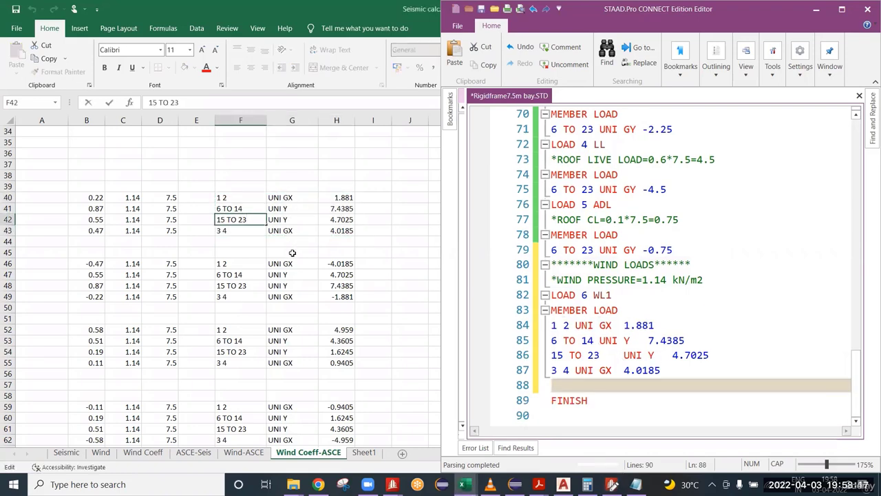
pyautogui.click(621, 359)
pyautogui.press('BackSpace')
pyautogui.press('BackSpace')
pyautogui.press('BackSpace')
pyautogui.press('BackSpace')
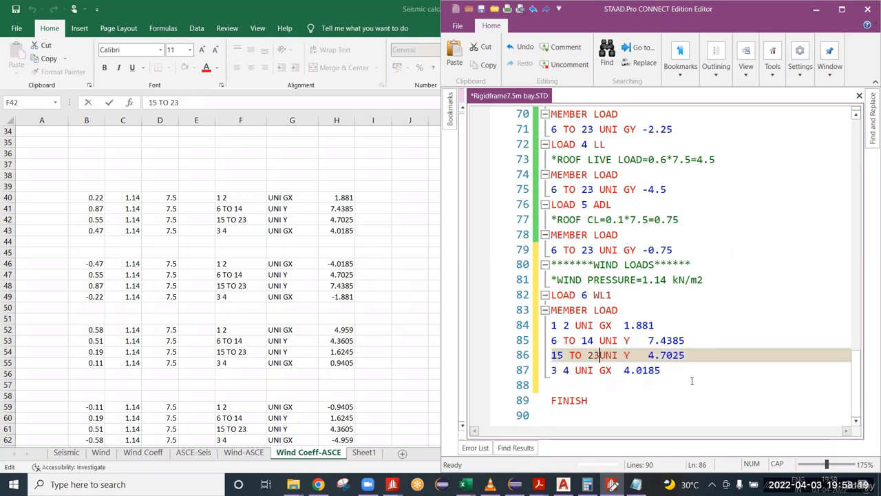
# Step: Reduce the gaps around the load directions to single spaces in the pasted member load lines 84 to 87
pyautogui.click(647, 341)
pyautogui.press('BackSpace')
pyautogui.press('BackSpace')
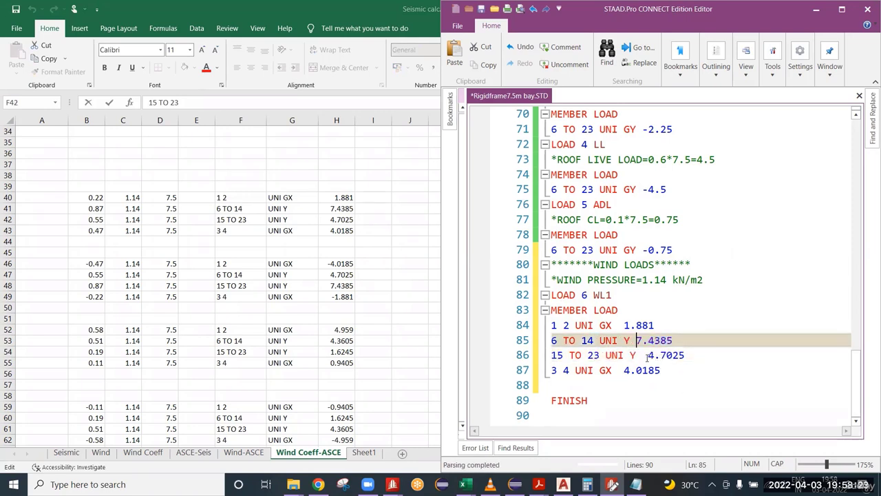
pyautogui.click(647, 356)
pyautogui.press('BackSpace')
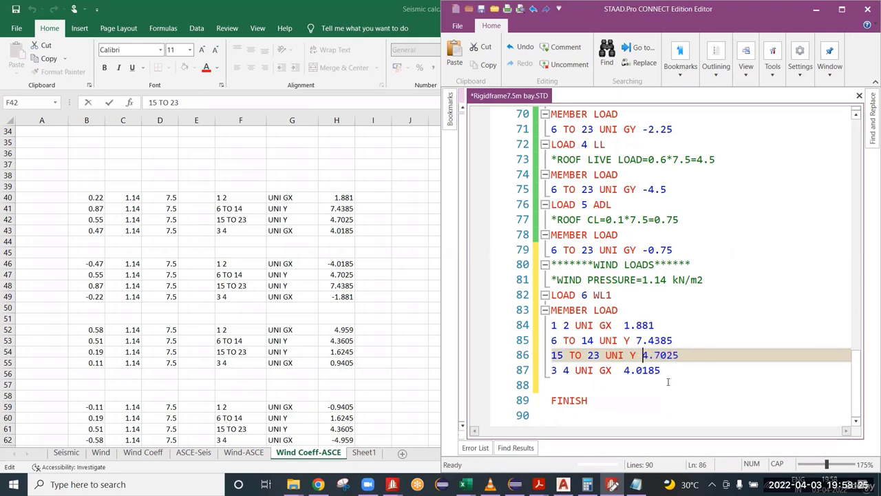
pyautogui.click(622, 372)
pyautogui.press('BackSpace')
pyautogui.press('BackSpace')
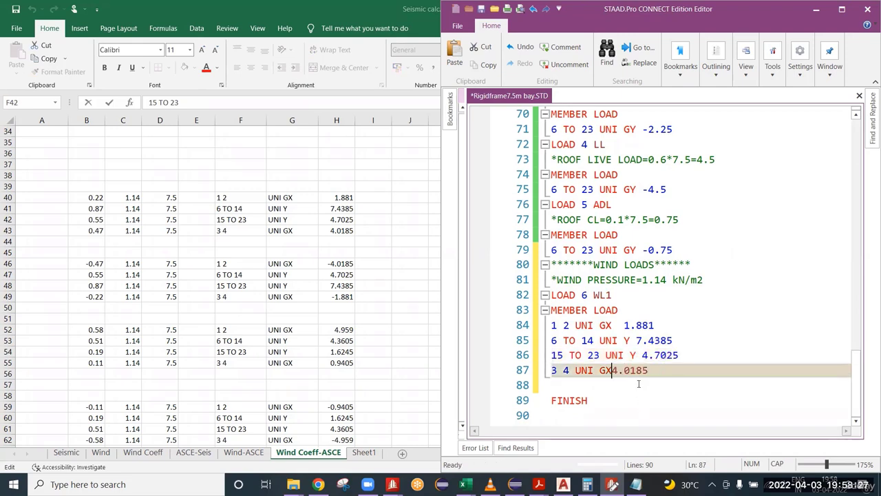
pyautogui.click(625, 326)
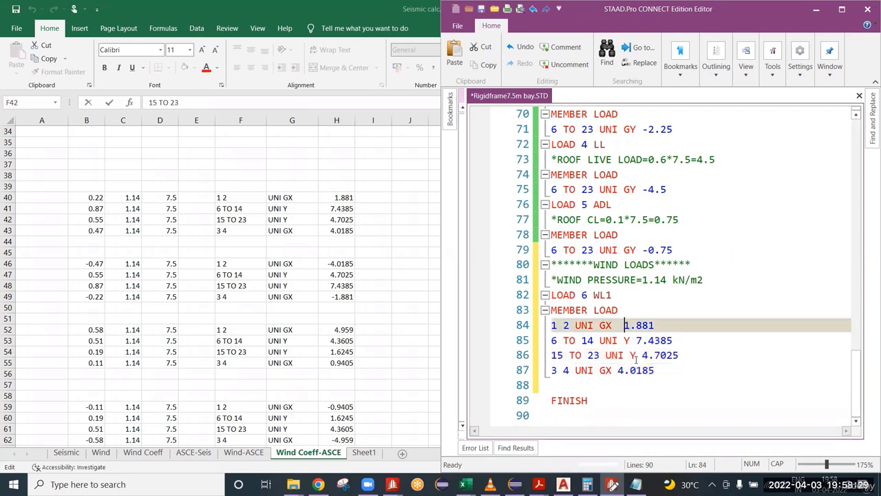
pyautogui.press('BackSpace')
pyautogui.press('BackSpace')
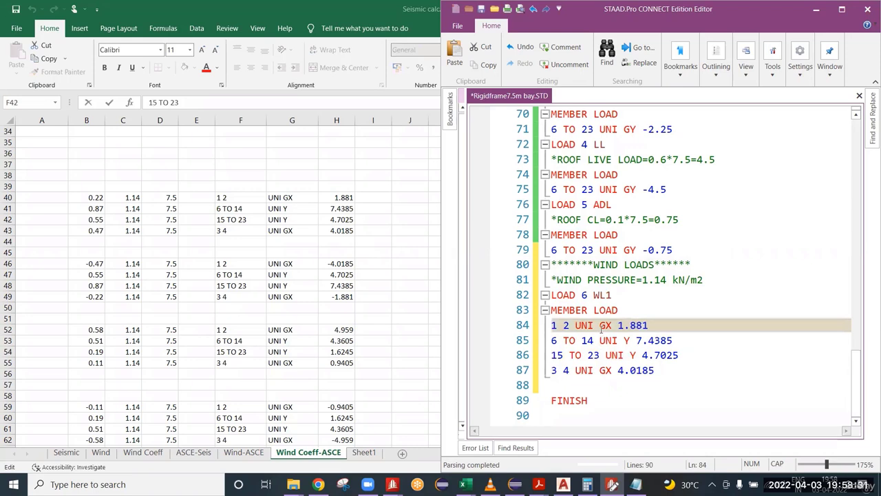
pyautogui.press('Left')
pyautogui.press('Left')
pyautogui.press('Left')
pyautogui.click(667, 345)
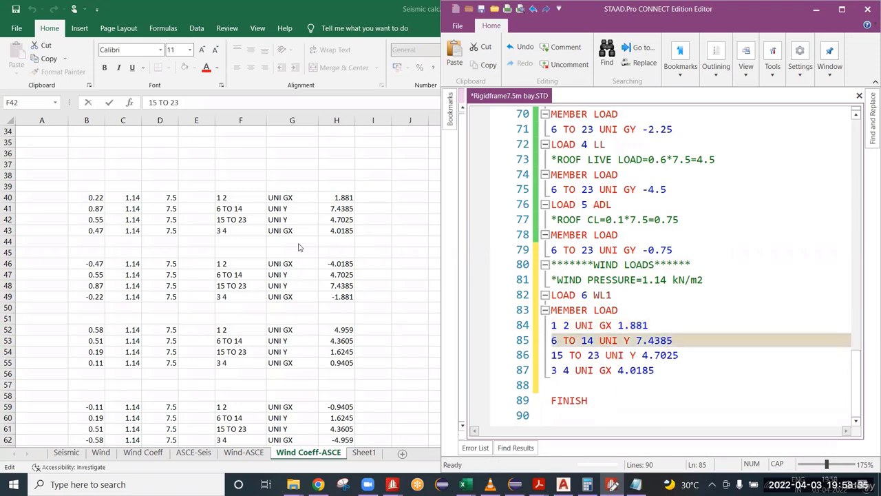
# Step: Right-align the member number entries in F40:F74 of the Excel sheet
pyautogui.click(317, 218)
pyautogui.click(250, 196)
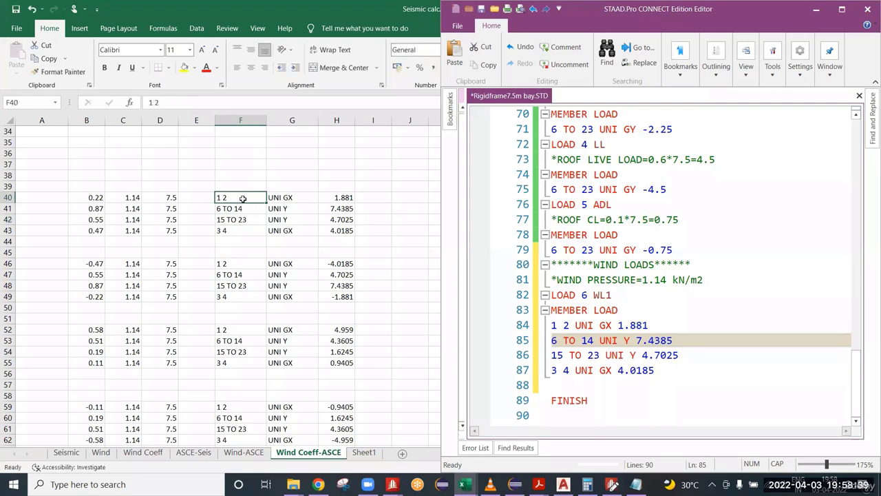
pyautogui.moveTo(242, 199); pyautogui.dragTo(240, 413)
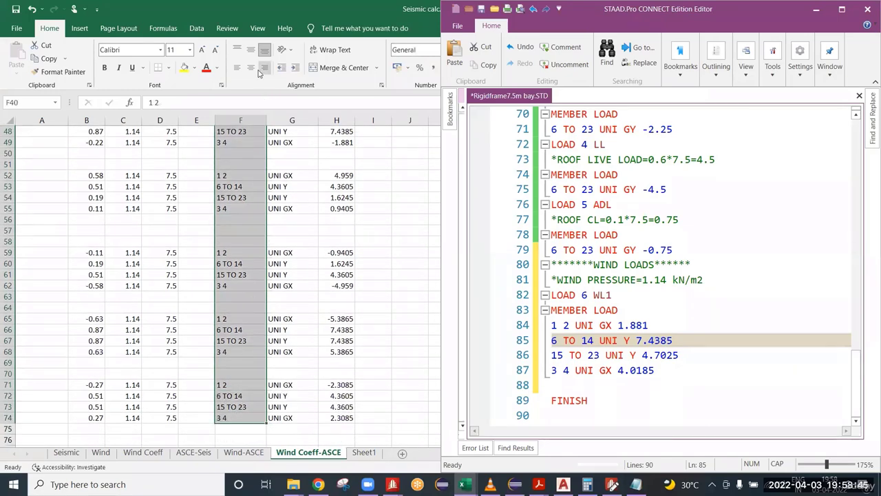
pyautogui.click(264, 67)
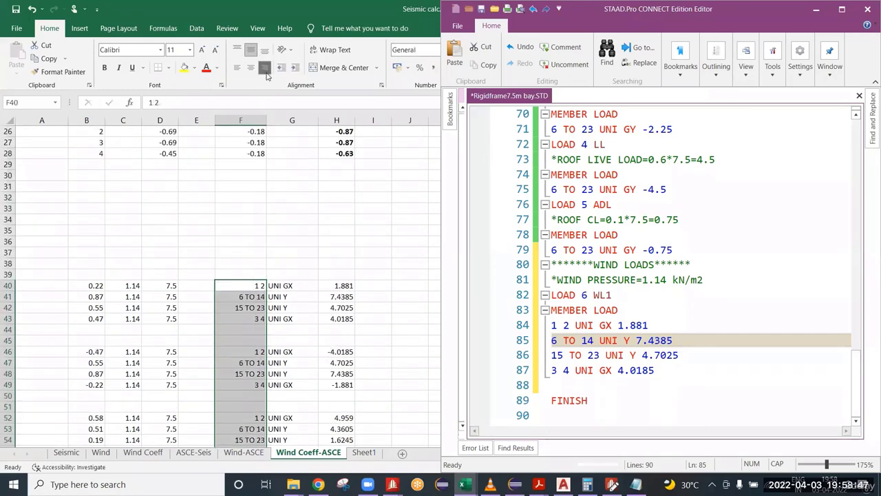
# Step: Add a leading space before the UNI load directions in G40, G41 and G42
pyautogui.scroll(-4, 318, 226)
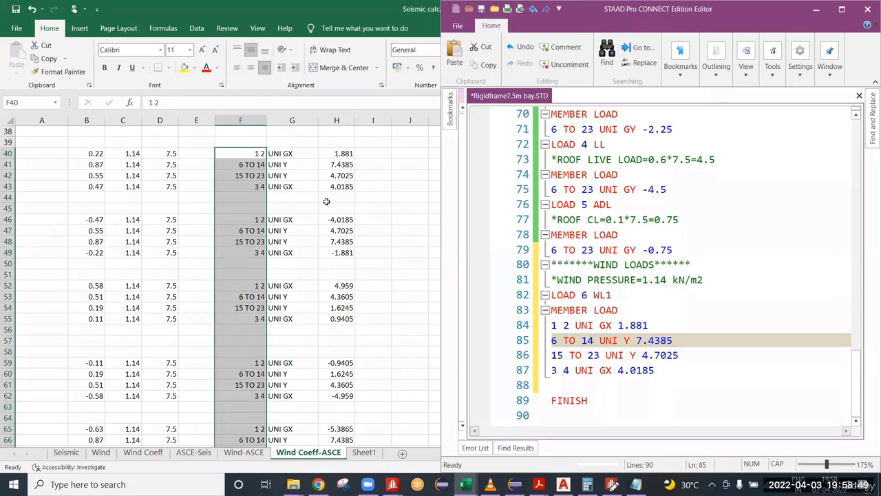
pyautogui.click(283, 155)
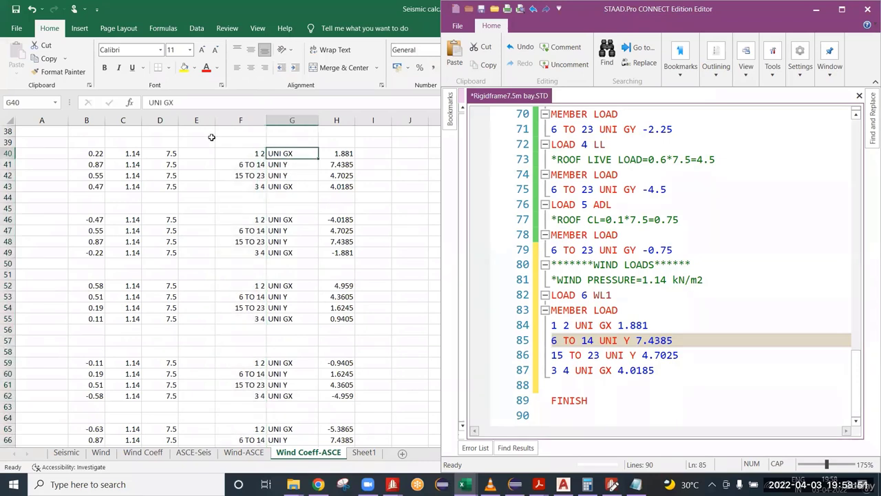
pyautogui.click(150, 102)
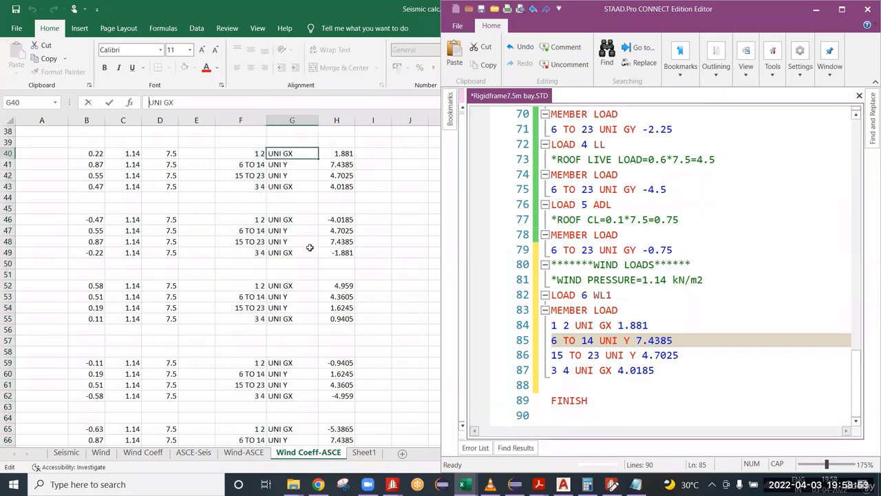
pyautogui.click(278, 165)
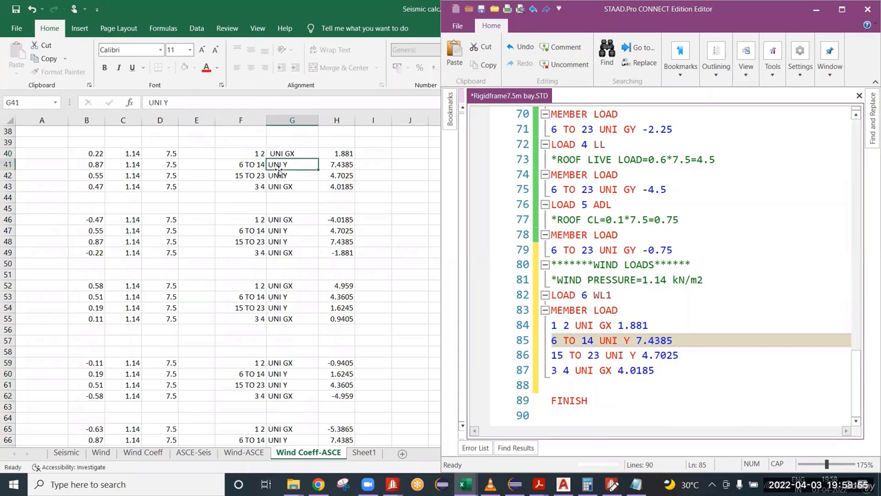
pyautogui.click(149, 102)
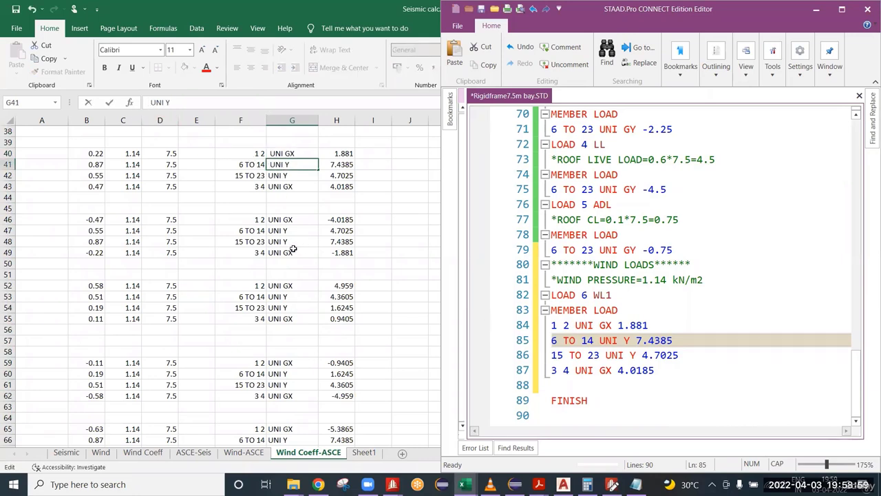
pyautogui.press('Return')
pyautogui.write('.')
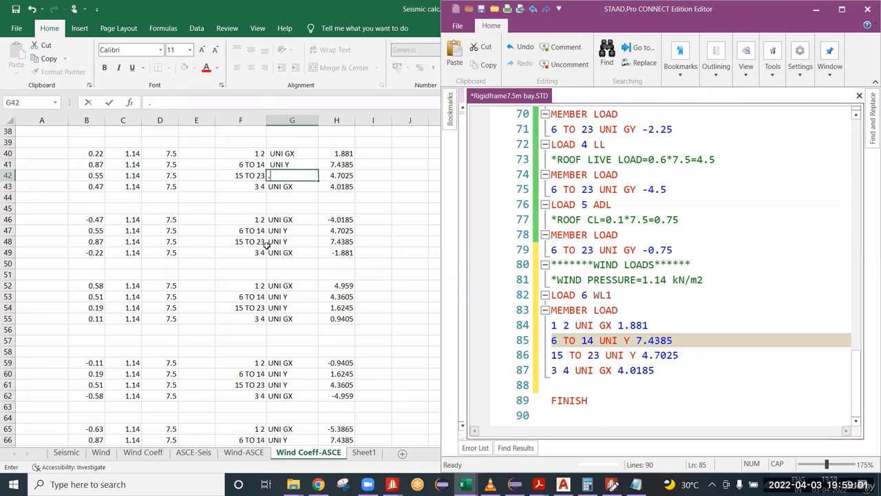
pyautogui.press('Escape')
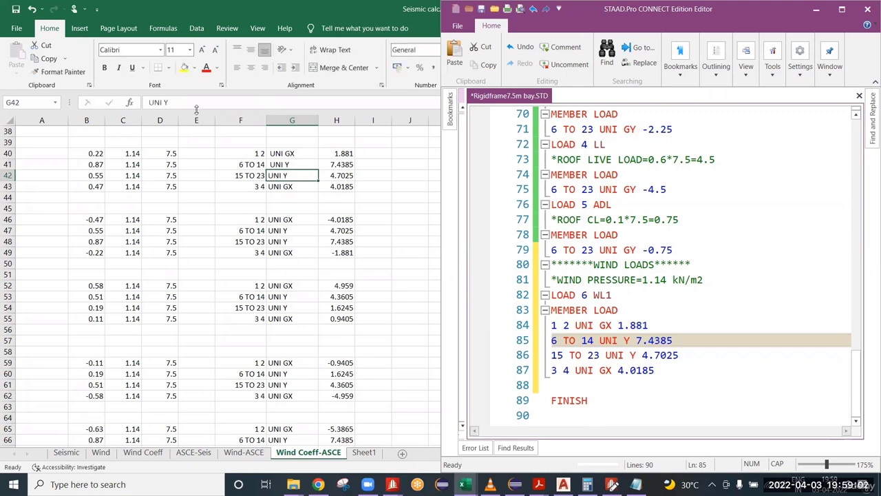
pyautogui.click(150, 102)
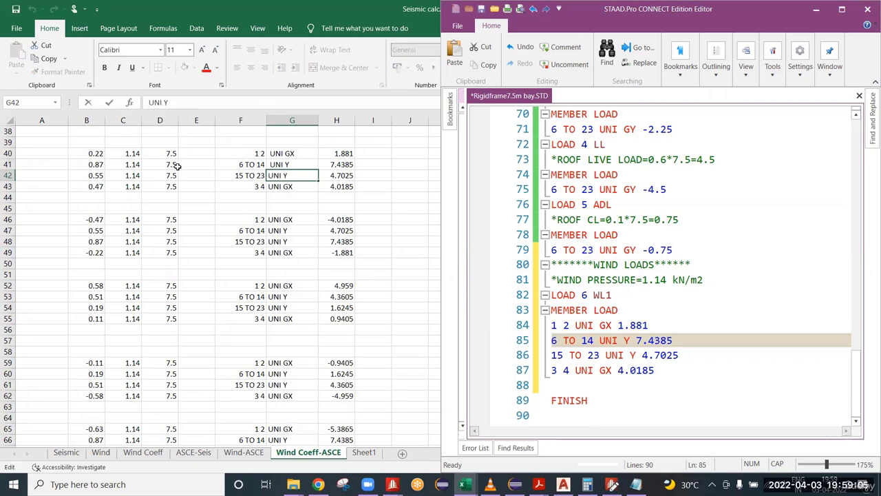
pyautogui.press('Return')
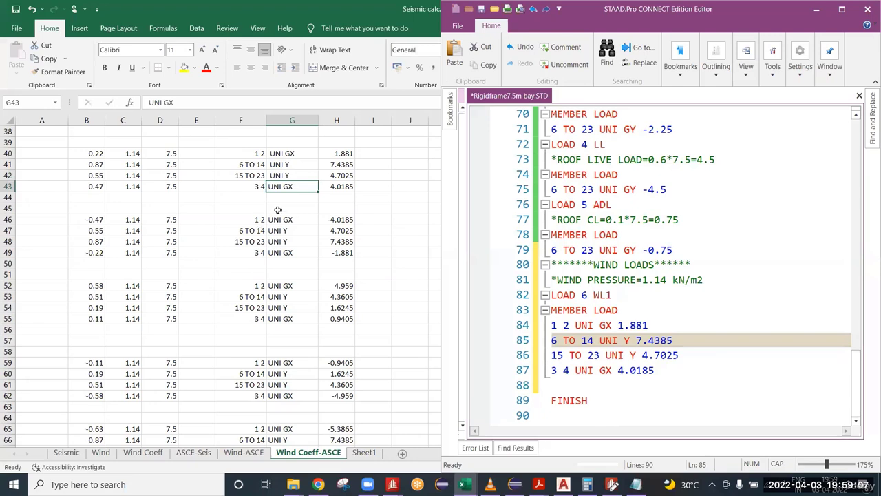
# Step: Add a leading space to UNI GX in G43 and copy directions G40:G43 over G46:G49 and G52:G55
pyautogui.click(150, 103)
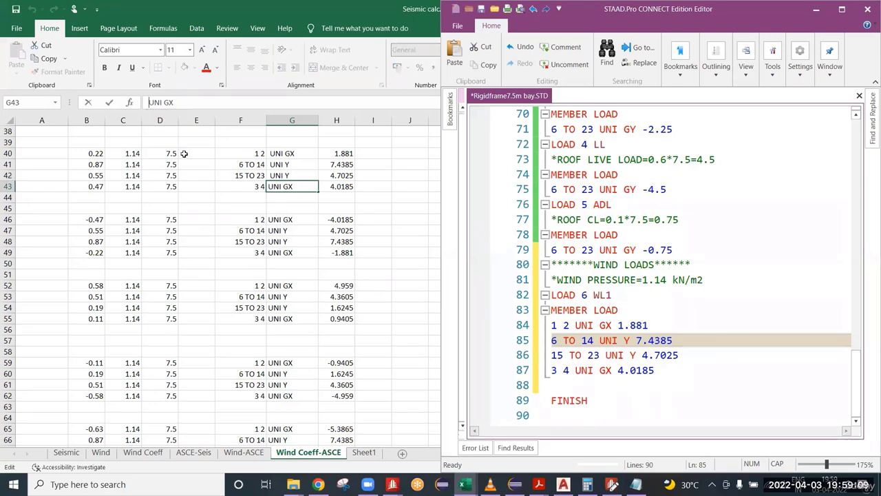
pyautogui.press('Escape')
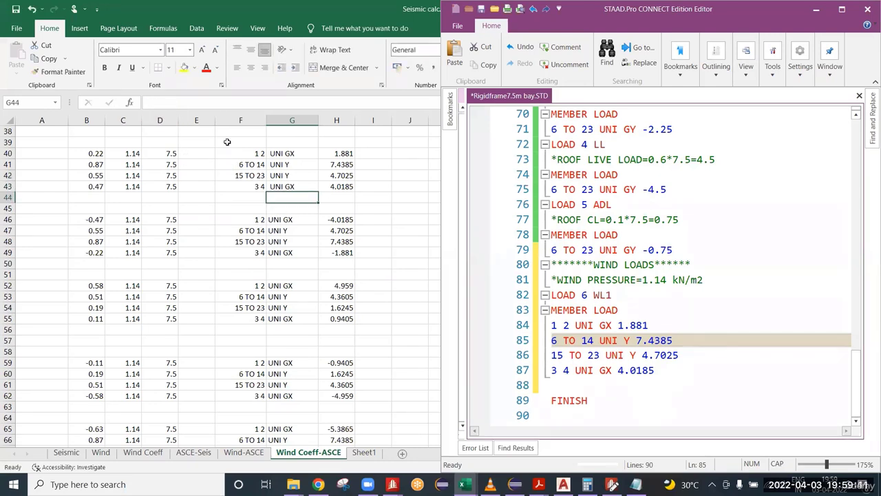
pyautogui.moveTo(285, 151); pyautogui.dragTo(285, 186)
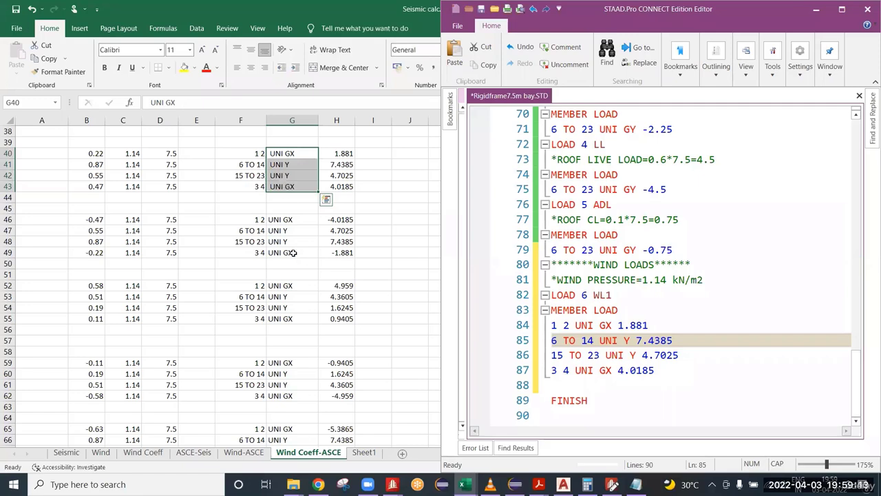
pyautogui.hotkey('ctrl', 'c')
pyautogui.click(292, 220)
pyautogui.hotkey('ctrl', 'v')
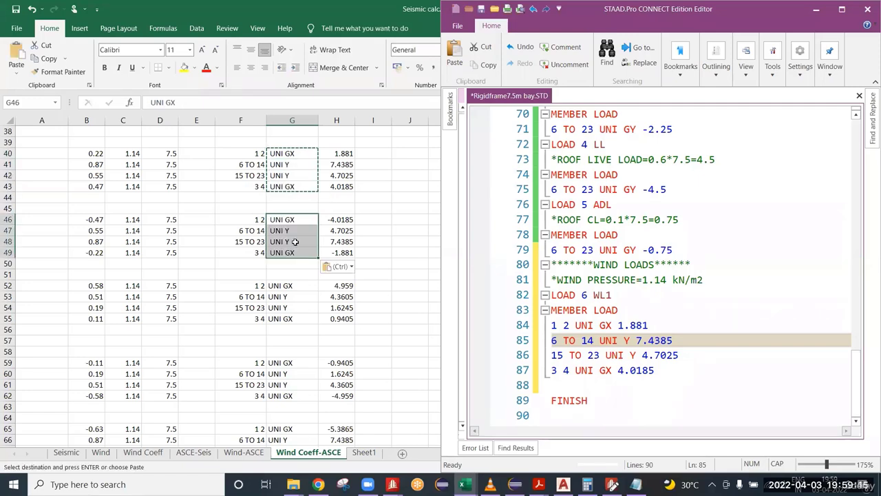
pyautogui.click(280, 287)
pyautogui.hotkey('ctrl', 'v')
# Step: Paste the copied spaced load directions over G59:G62, G65:G68 and G71:G74
pyautogui.scroll(-4, 283, 231)
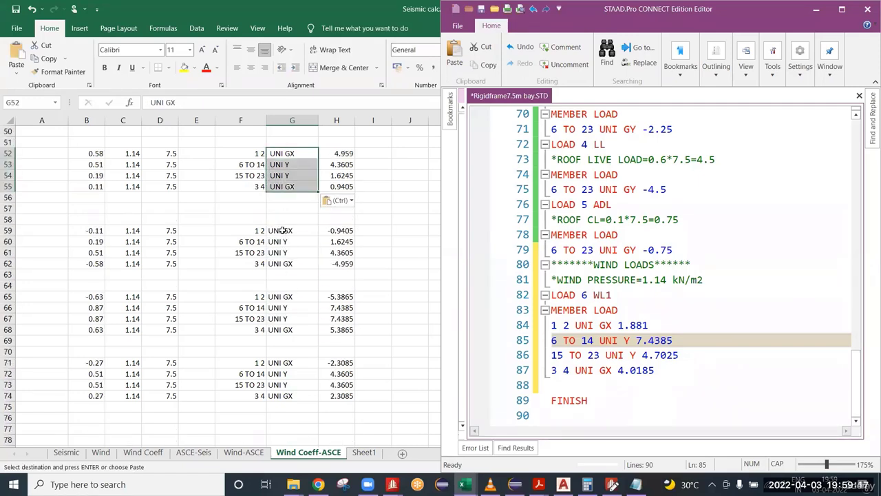
pyautogui.click(283, 231)
pyautogui.hotkey('ctrl', 'v')
pyautogui.click(286, 296)
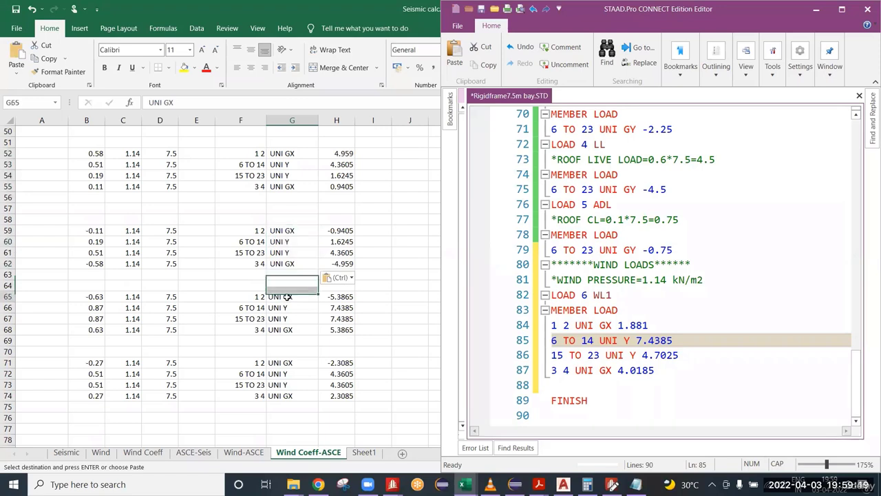
pyautogui.hotkey('ctrl', 'v')
pyautogui.click(286, 363)
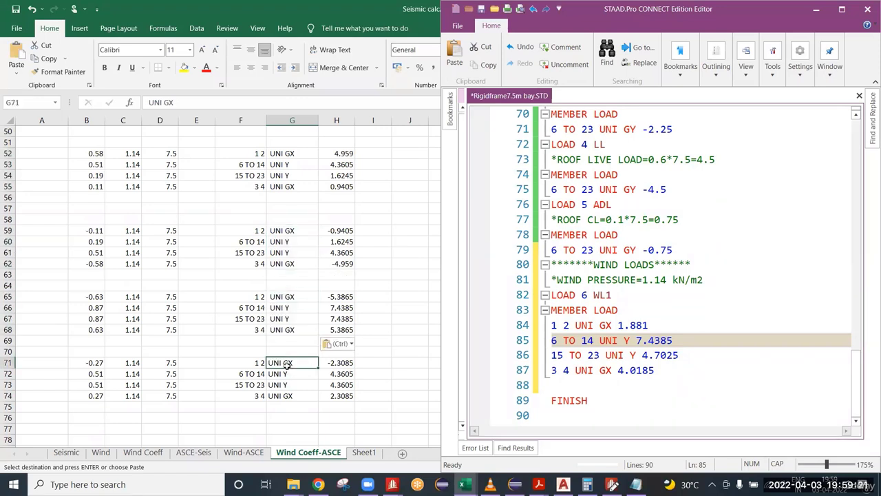
pyautogui.hotkey('ctrl', 'v')
pyautogui.click(394, 308)
# Step: Left-align the load values in H40:H74, keeping the formula in H40
pyautogui.scroll(5, 394, 308)
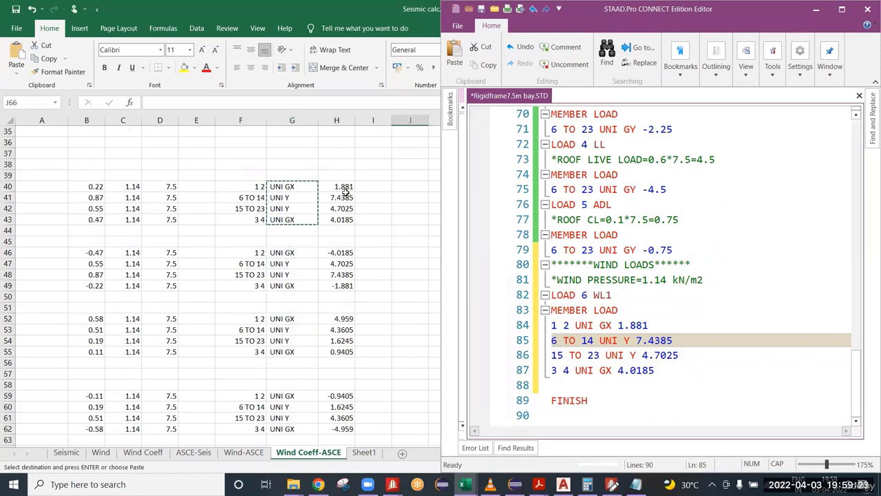
pyautogui.moveTo(345, 188); pyautogui.dragTo(341, 429)
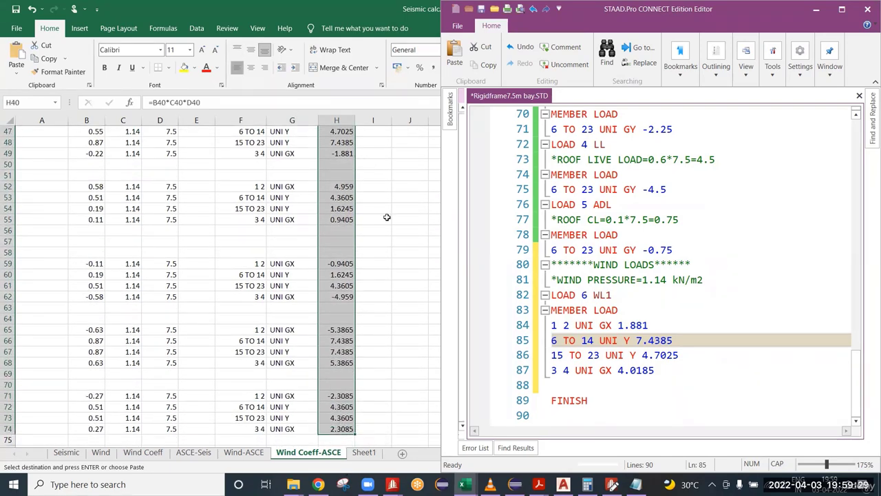
pyautogui.press('Escape')
pyautogui.scroll(7, 378, 240)
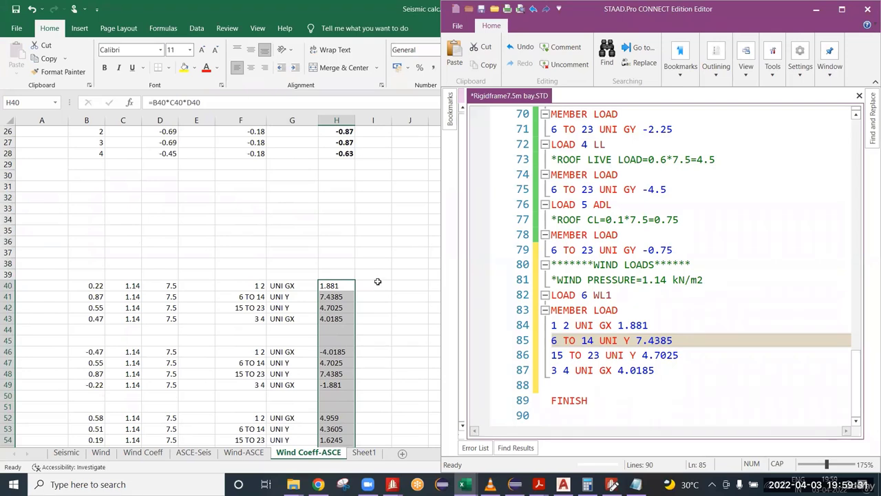
pyautogui.scroll(-2, 378, 269)
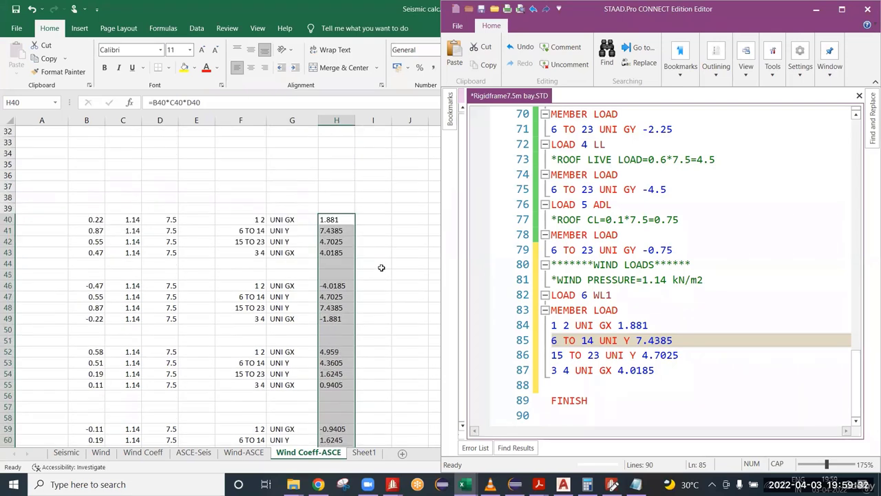
pyautogui.click(148, 102)
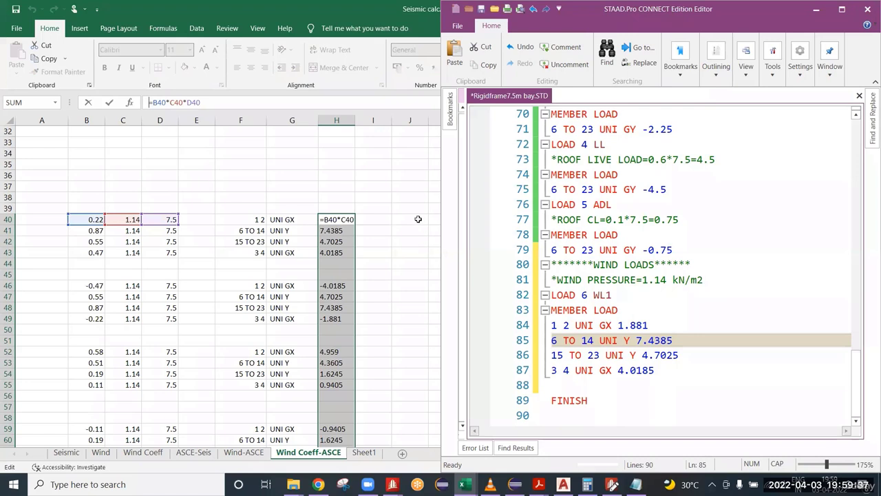
pyautogui.press('Return')
pyautogui.click(378, 263)
pyautogui.scroll(-2, 382, 261)
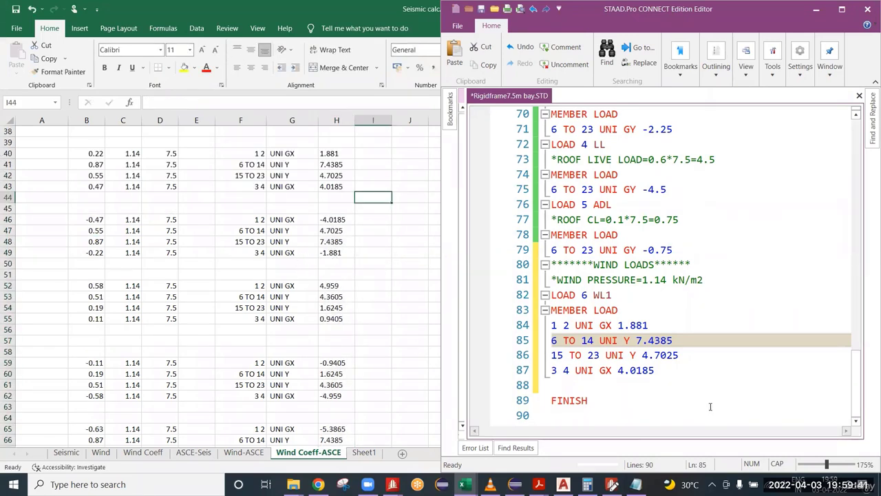
# Step: Add a LOAD 7 WL2 line after the WL1 member loads in the STAAD file
pyautogui.click(596, 386)
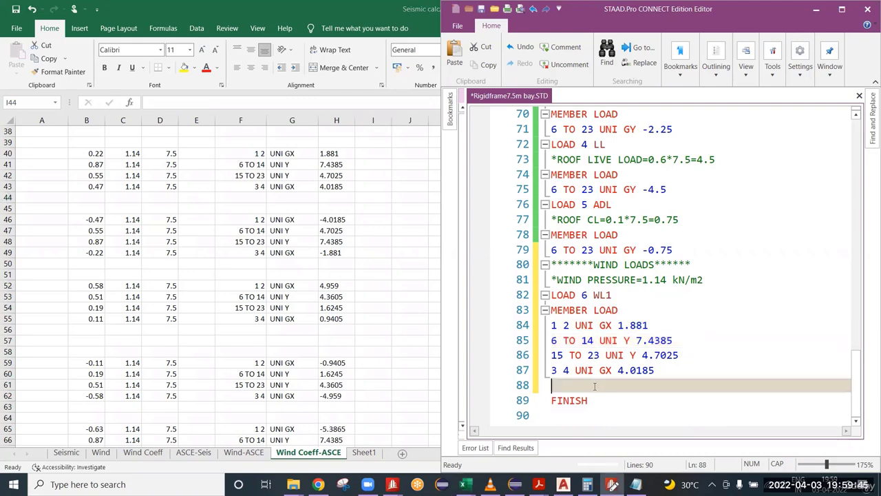
pyautogui.write('LOAD 7 ')
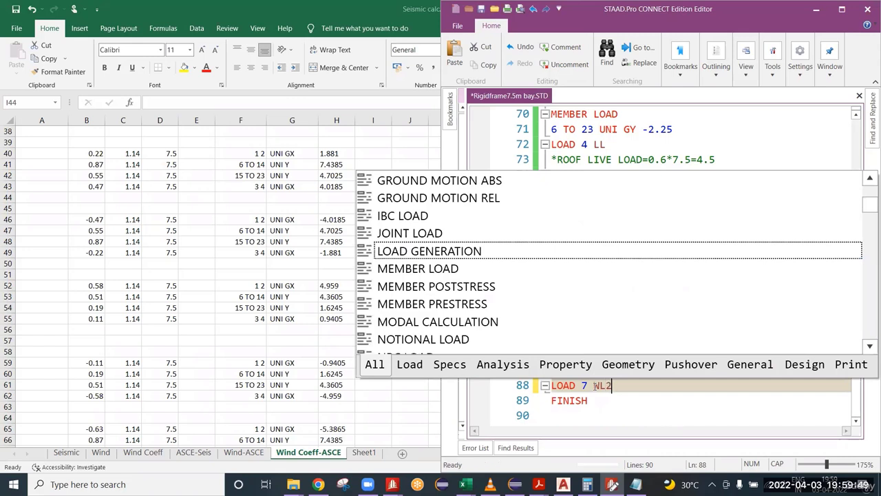
pyautogui.write('WL2')
pyautogui.press('Escape')
pyautogui.press('Return')
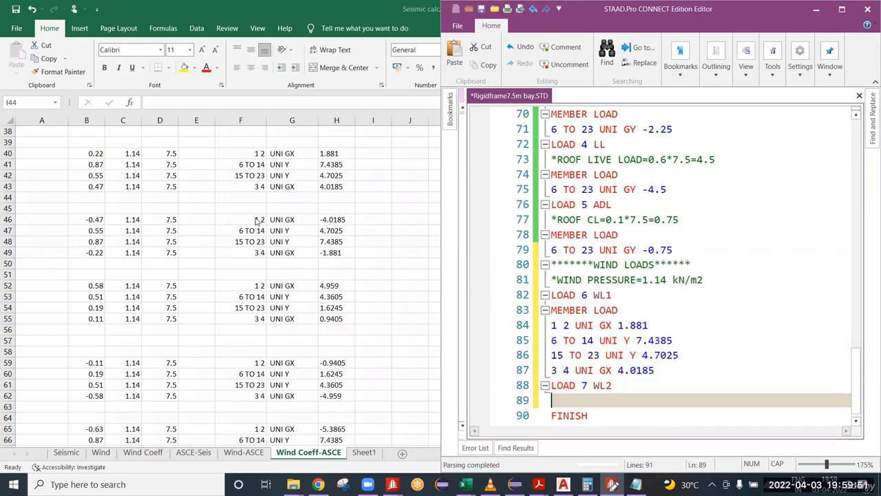
# Step: Copy the second wind case's load lines F46:H49 from Excel into the STAAD file under LOAD 7 WL2
pyautogui.moveTo(255, 220); pyautogui.dragTo(332, 253)
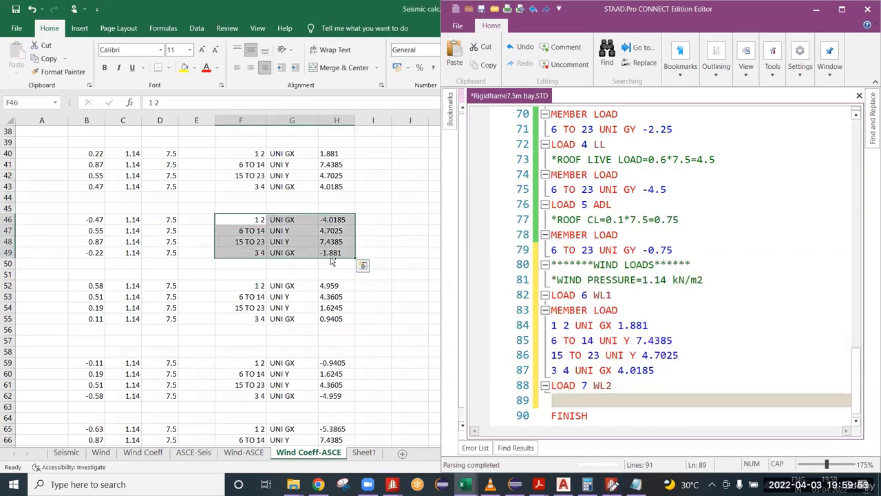
pyautogui.hotkey('ctrl', 'c')
pyautogui.scroll(1, 330, 276)
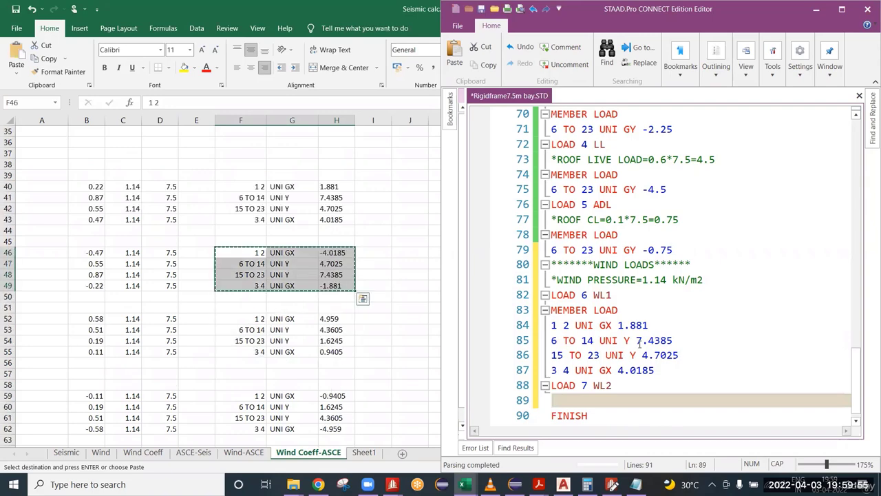
pyautogui.click(582, 398)
pyautogui.hotkey('ctrl', 'v')
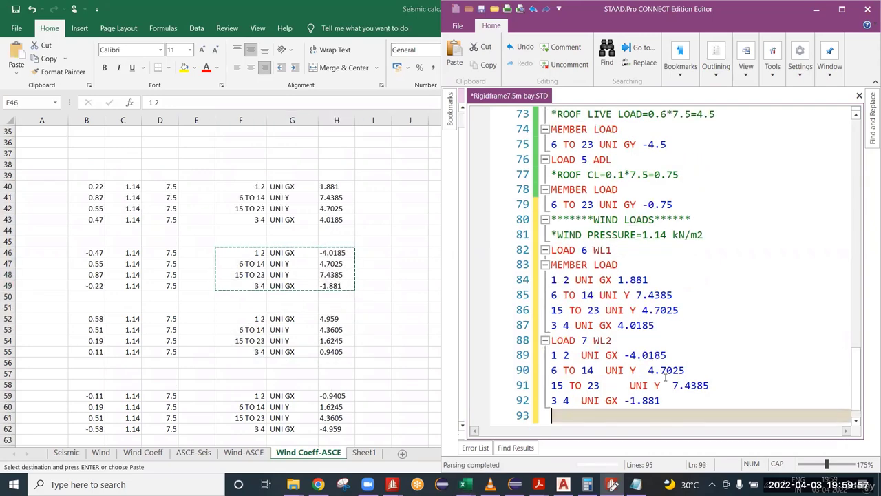
# Step: Reduce the gaps before UNI to single spaces in the pasted WL2 lines 90, 91 and 92
pyautogui.click(626, 386)
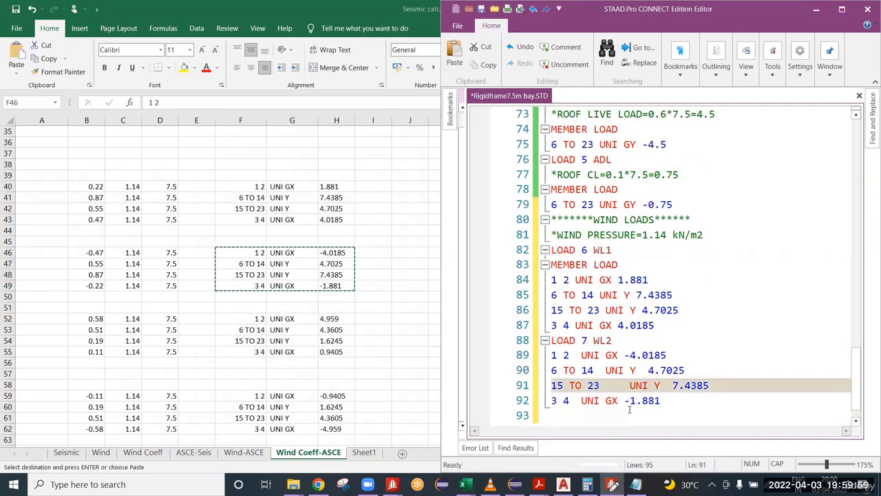
pyautogui.press('Delete')
pyautogui.click(602, 370)
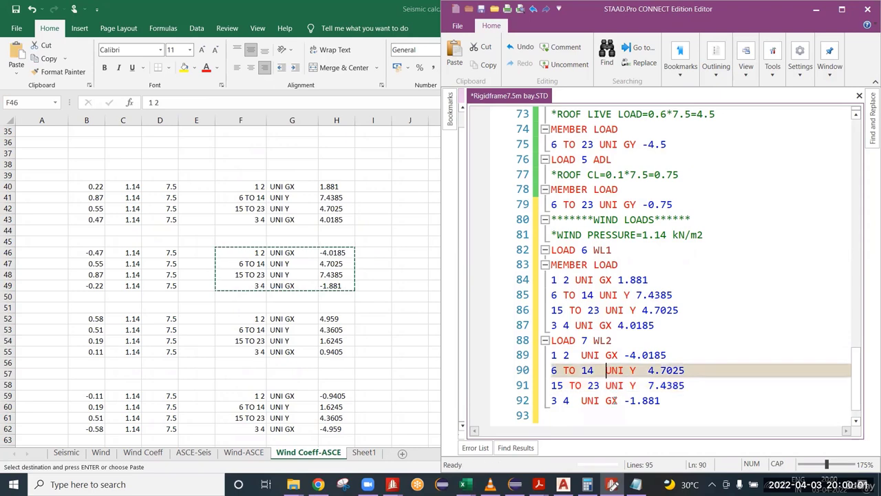
pyautogui.press('Delete')
pyautogui.scroll(-1, 631, 392)
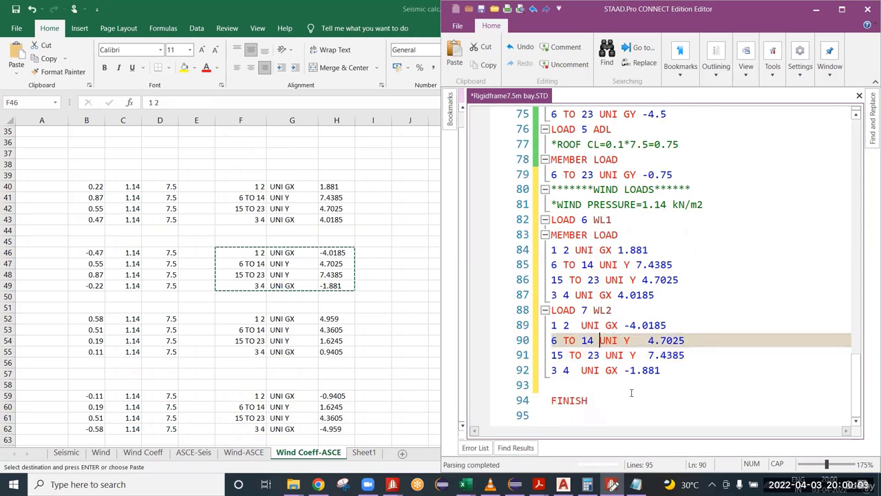
pyautogui.click(578, 371)
pyautogui.press('Delete')
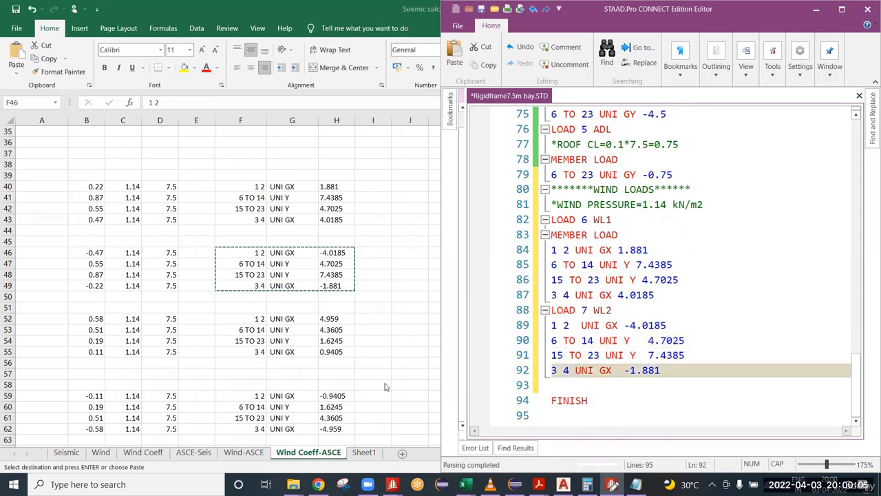
pyautogui.press('End')
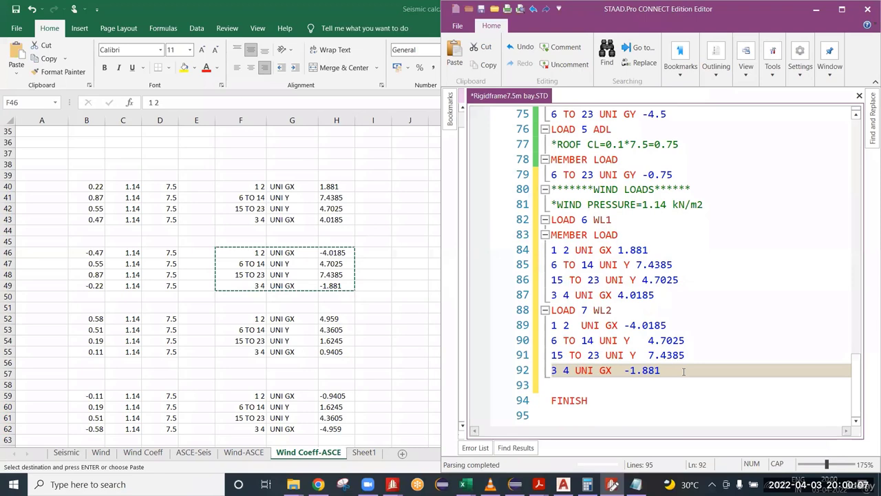
# Step: Reduce the gaps to single spaces before the load values in lines 90 to 92 and before UNI GX in line 89
pyautogui.click(641, 342)
pyautogui.press('Delete')
pyautogui.press('BackSpace')
pyautogui.press('BackSpace')
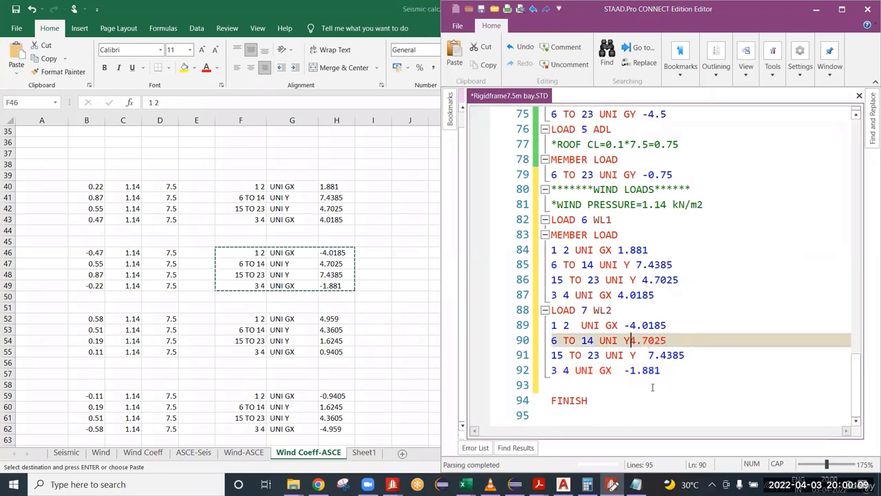
pyautogui.click(647, 356)
pyautogui.press('BackSpace')
pyautogui.press('BackSpace')
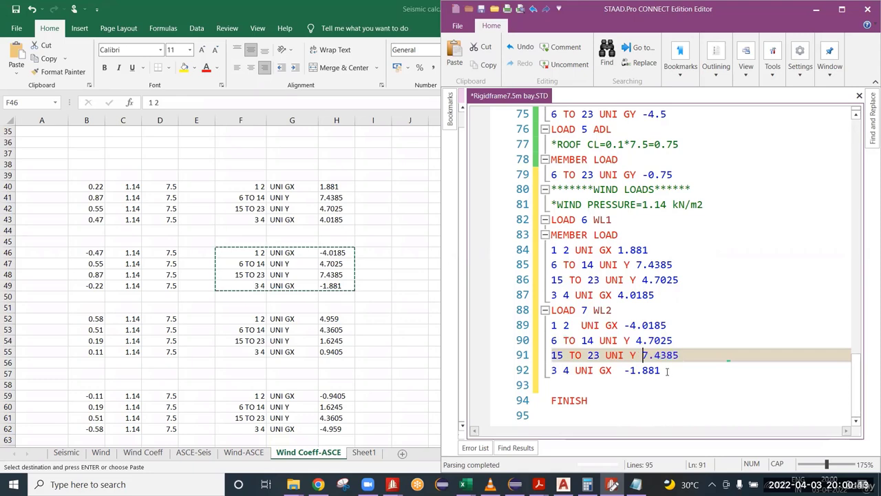
pyautogui.click(666, 370)
pyautogui.click(618, 373)
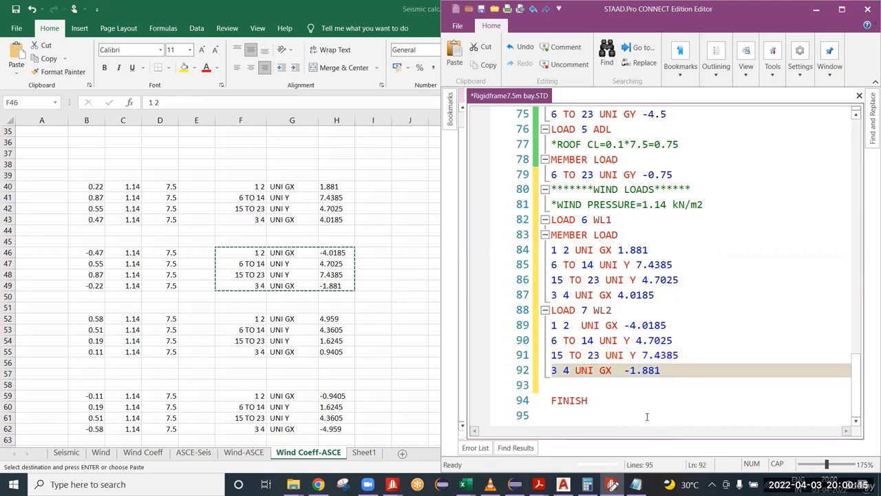
pyautogui.press('Delete')
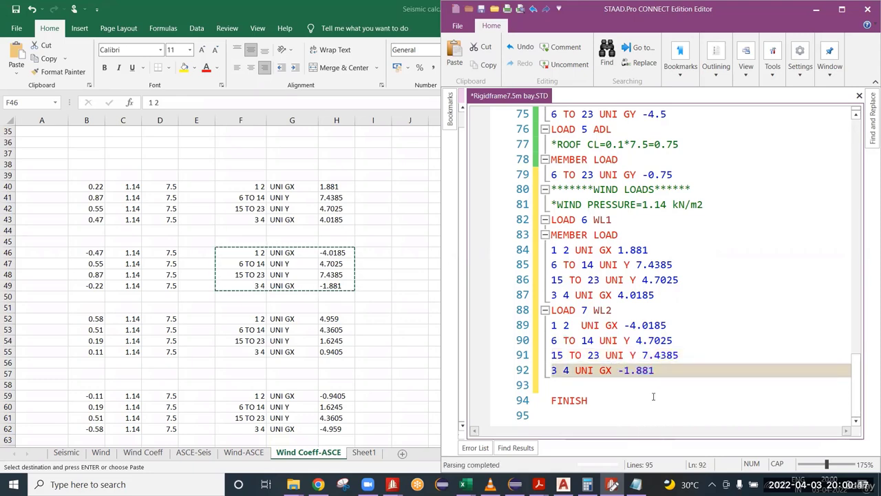
pyautogui.click(581, 325)
pyautogui.press('BackSpace')
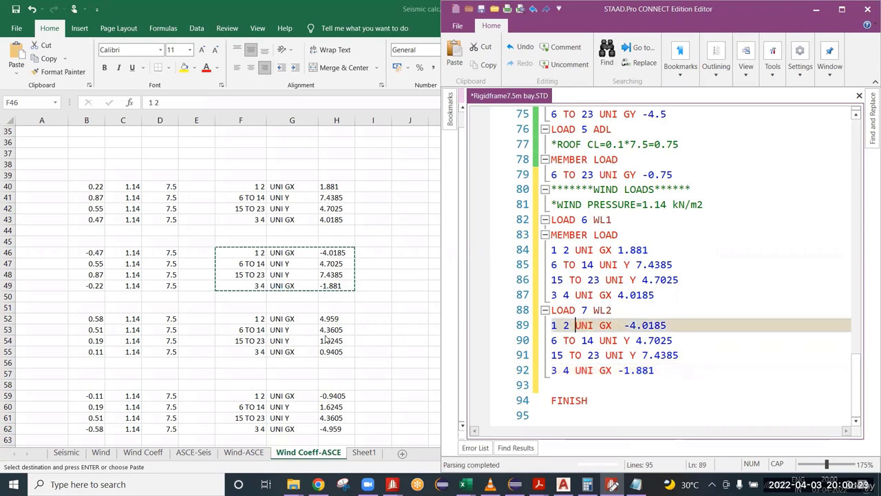
# Step: Add a LOAD 3 WL3 line below the WL2 member loads in the STAAD file
pyautogui.click(260, 320)
pyautogui.press('Escape')
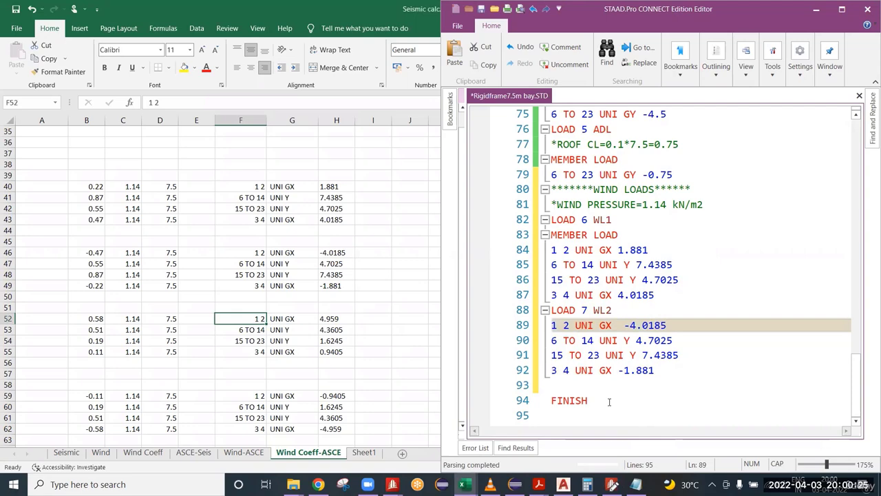
pyautogui.click(575, 385)
pyautogui.write('LOAD ')
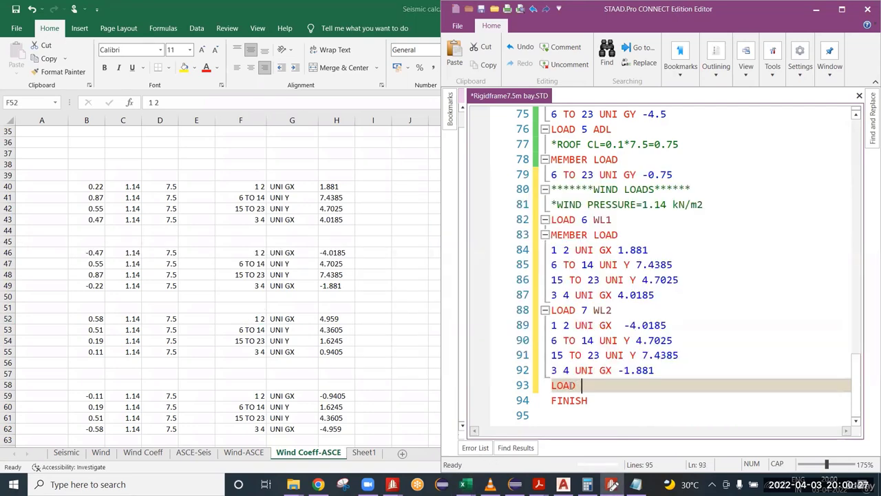
pyautogui.write('3 WL3')
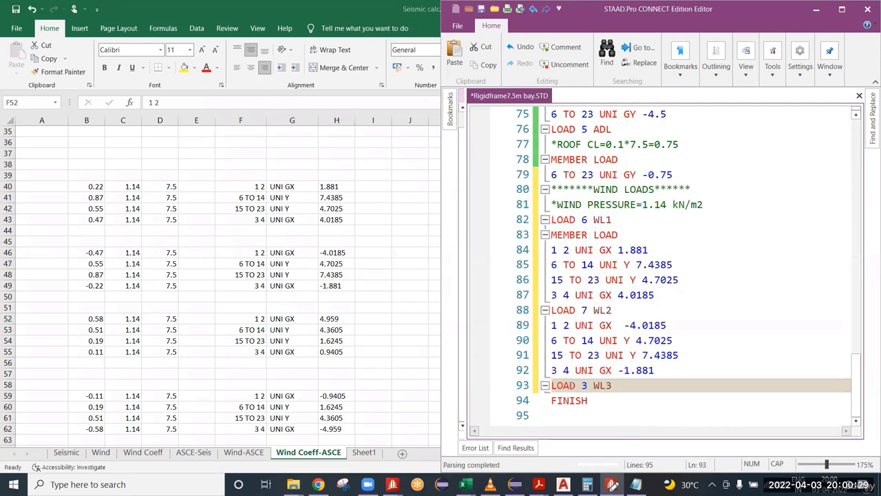
pyautogui.press('Return')
pyautogui.click(241, 316)
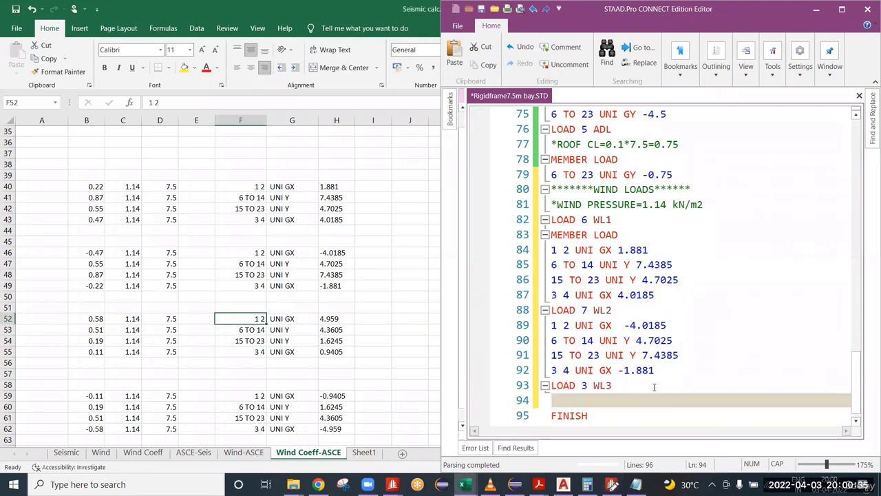
# Step: Change the load number of the WL3 case on line 93 to 8
pyautogui.click(588, 386)
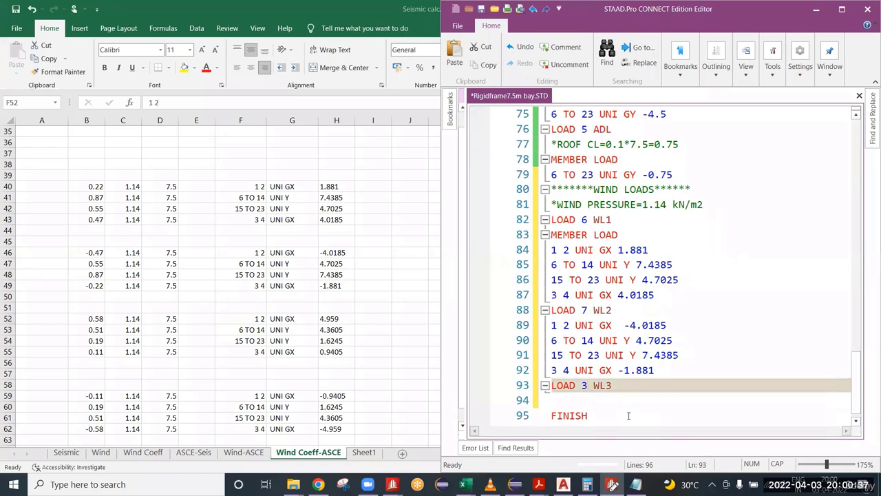
pyautogui.doubleClick(583, 386)
pyautogui.write('8')
pyautogui.click(580, 399)
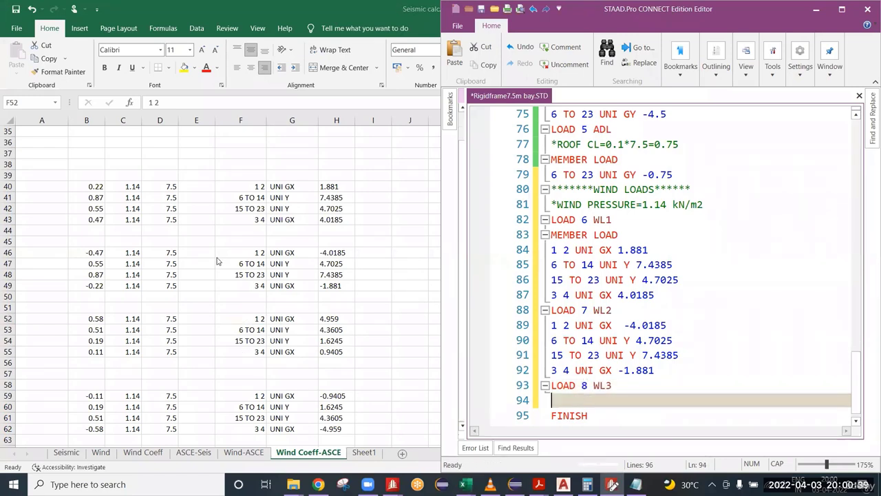
# Step: Copy the member load block in F53:H56 from Excel and paste it below LOAD 8 WL3 in the STAAD editor
pyautogui.moveTo(257, 318); pyautogui.dragTo(355, 368)
pyautogui.hotkey('ctrl', 'c')
pyautogui.click(575, 397)
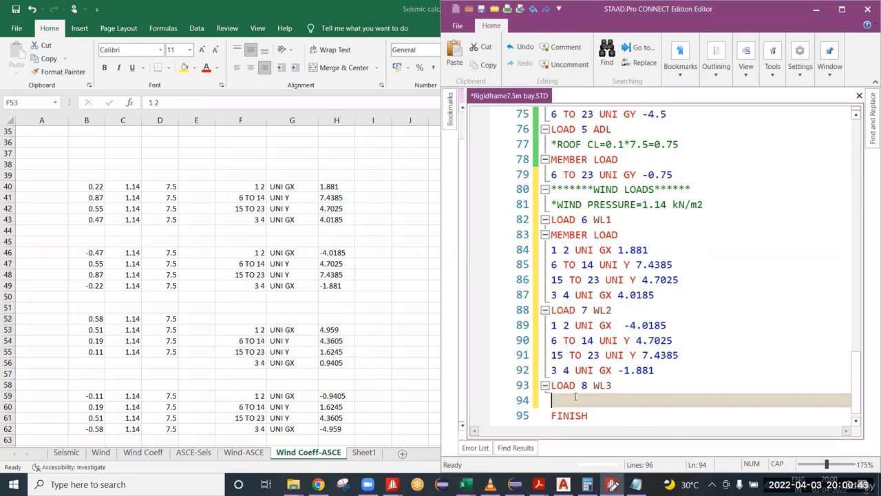
pyautogui.click(272, 340)
pyautogui.hotkey('ctrl', 'c')
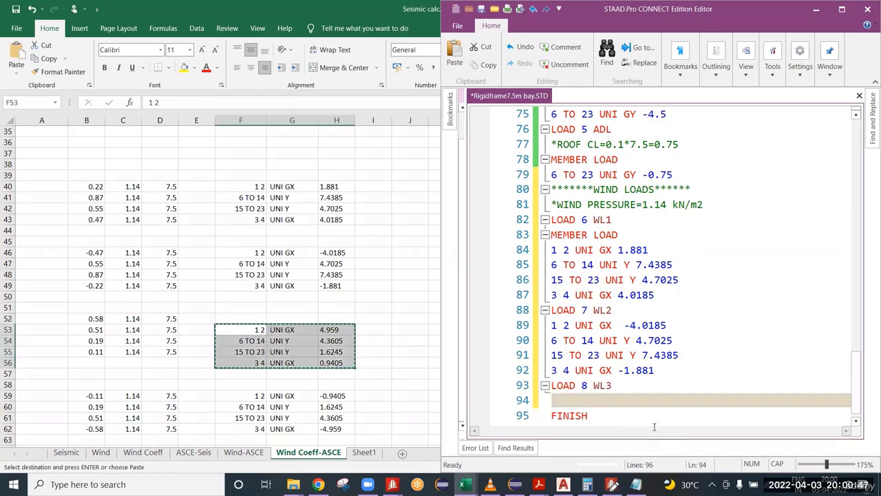
pyautogui.click(582, 403)
pyautogui.hotkey('ctrl', 'v')
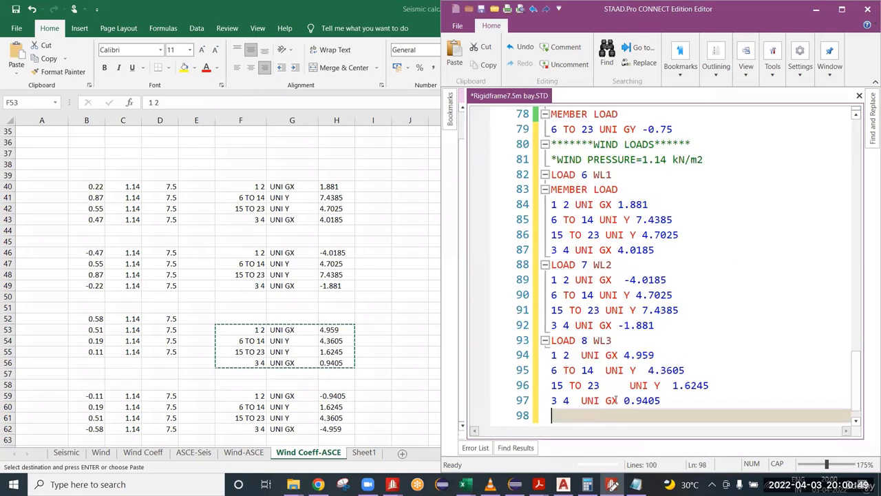
# Step: Copy the MEMBER LOAD line of WL1 and insert it below LOAD 7 WL2 and LOAD 8 WL3
pyautogui.click(622, 266)
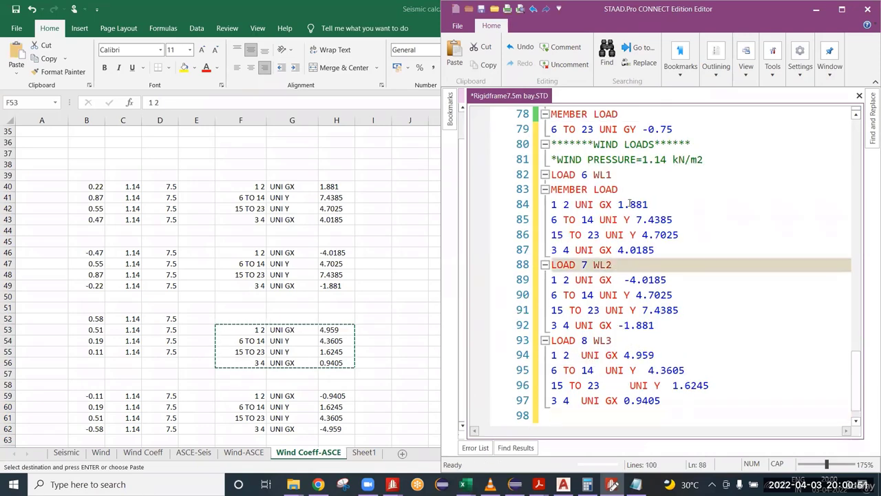
pyautogui.moveTo(620, 190); pyautogui.dragTo(549, 191)
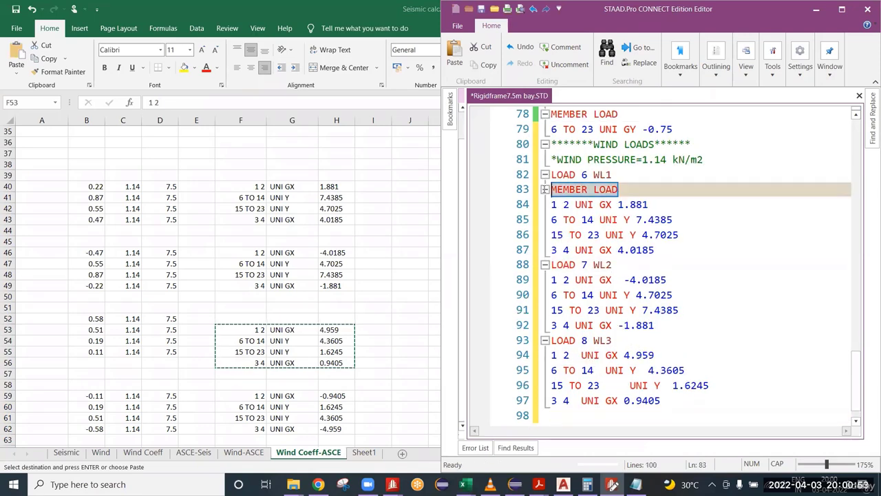
pyautogui.click(626, 269)
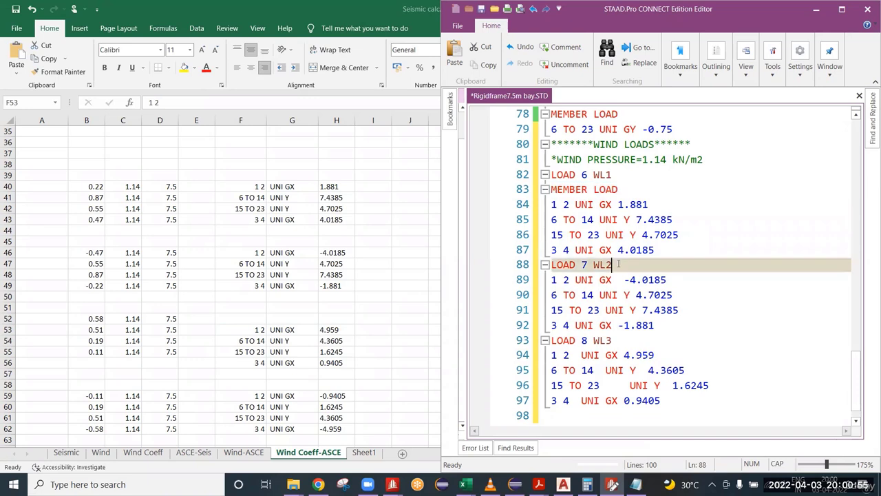
pyautogui.press('Return')
pyautogui.hotkey('ctrl', 'v')
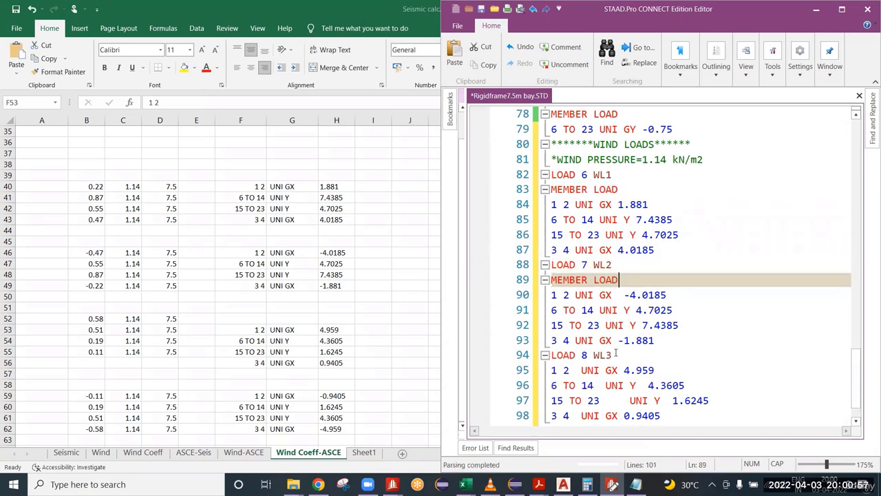
pyautogui.click(621, 352)
pyautogui.press('Return')
pyautogui.hotkey('ctrl', 'v')
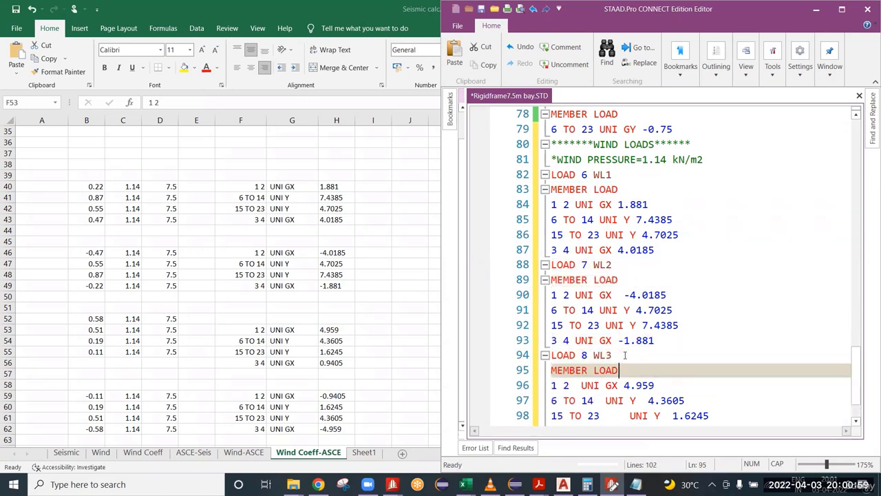
# Step: Add a LOAD 9 WL4 line followed by a MEMBER LOAD line below the WL3 member loads
pyautogui.scroll(-1, 623, 355)
pyautogui.scroll(-1, 622, 354)
pyautogui.click(563, 383)
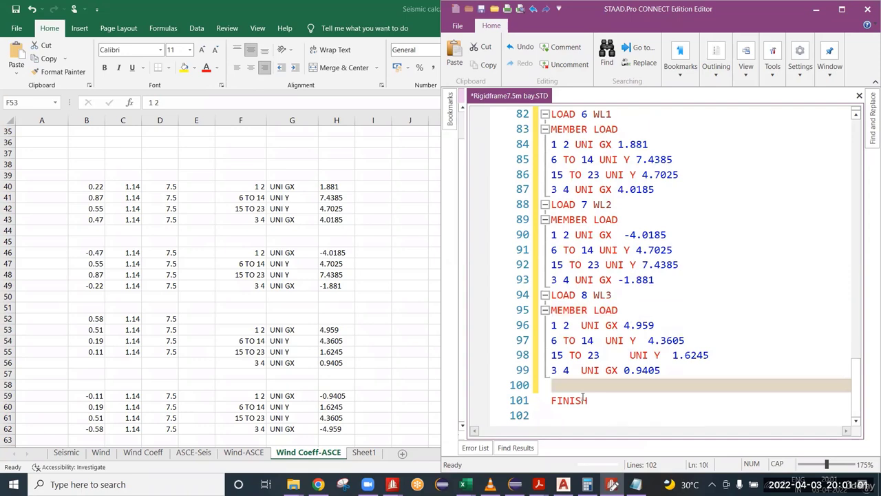
pyautogui.write('LOAD')
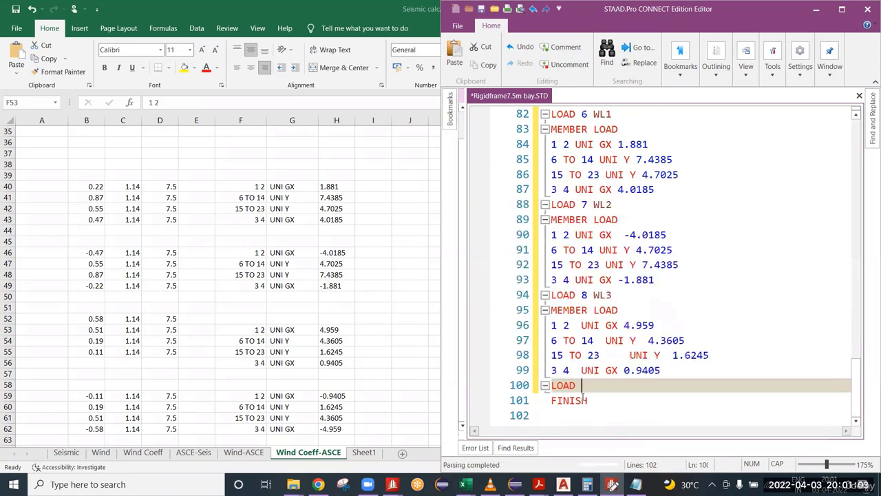
pyautogui.write(' 9 WL')
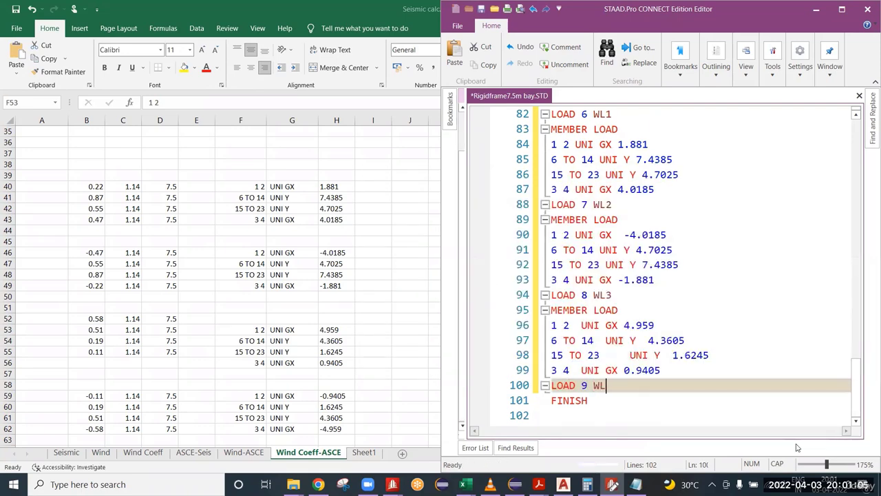
pyautogui.write('4')
pyautogui.press('Return')
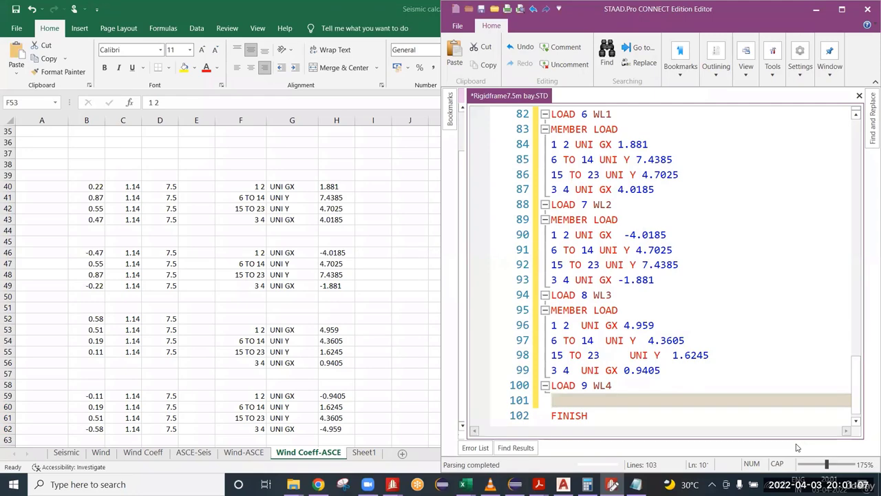
pyautogui.write('MEMB\\ER')
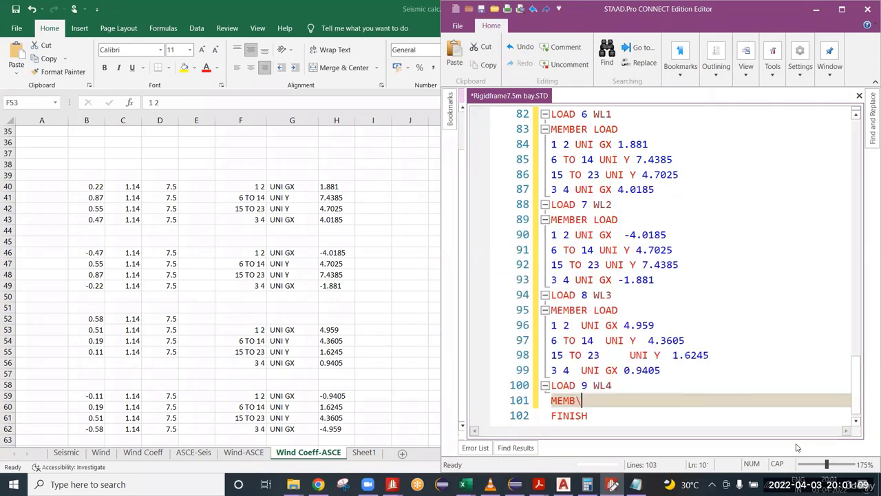
pyautogui.press('BackSpace')
pyautogui.press('BackSpace')
pyautogui.press('BackSpace')
pyautogui.write('ER LOAD')
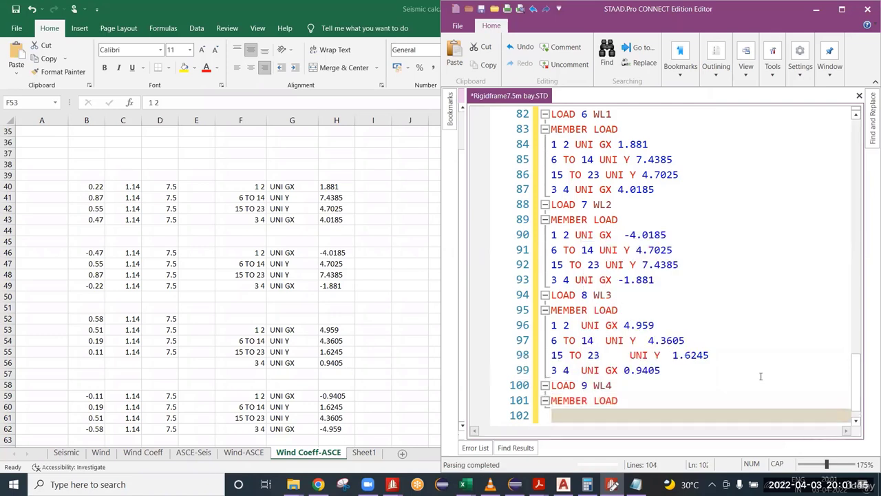
# Step: Copy the member load block in F59:H62 from Excel and paste it below the WL4 MEMBER LOAD line in the STAAD editor
pyautogui.scroll(-1, 550, 400)
pyautogui.keyDown('shift'); pyautogui.click(337, 362); pyautogui.keyUp('shift')
pyautogui.scroll(-3, 282, 372)
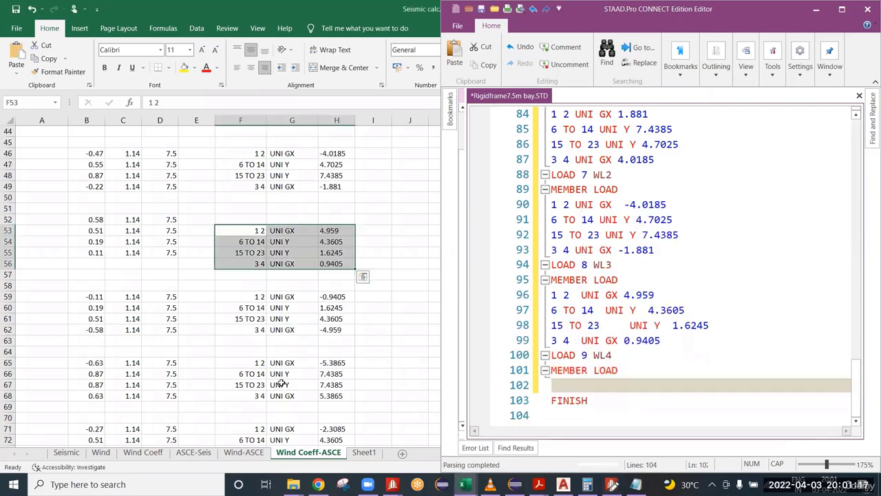
pyautogui.moveTo(255, 297); pyautogui.dragTo(324, 330)
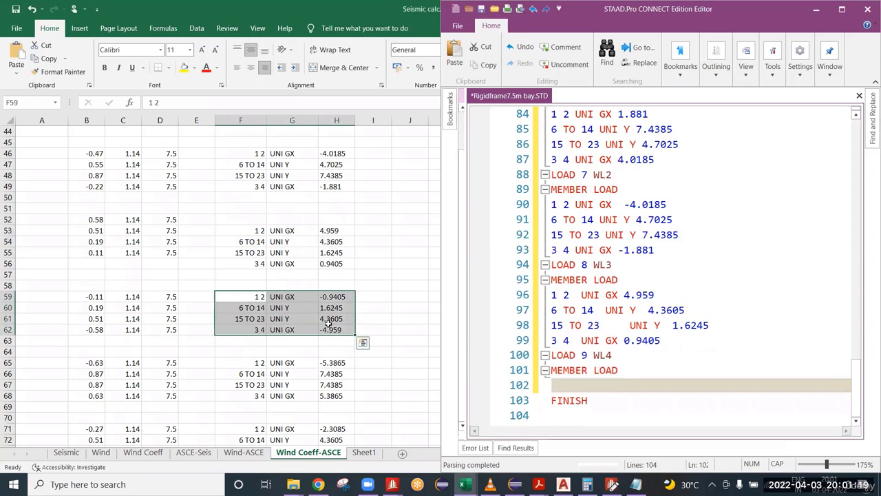
pyautogui.hotkey('ctrl', 'c')
pyautogui.click(577, 382)
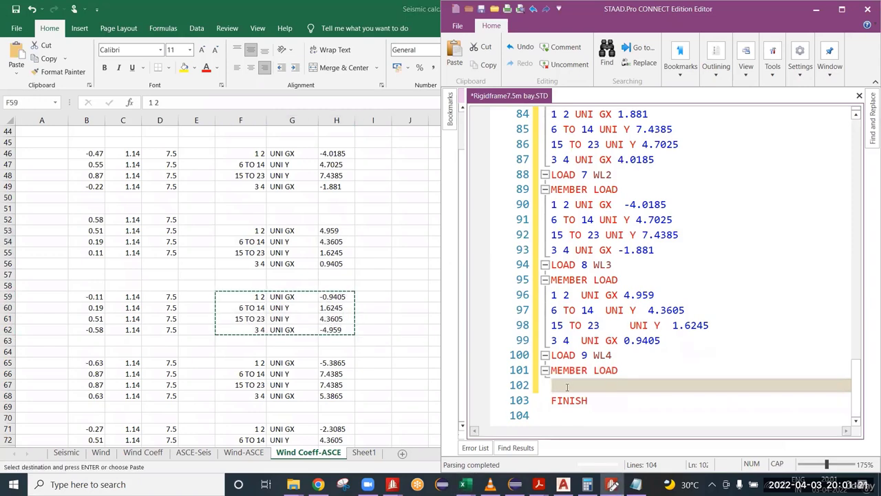
pyautogui.hotkey('ctrl', 'v')
# Step: Reduce the gaps before UNI to single spaces in the WL4 lines 102 to 105
pyautogui.click(623, 386)
pyautogui.press('BackSpace')
pyautogui.press('BackSpace')
pyautogui.press('BackSpace')
pyautogui.press('BackSpace')
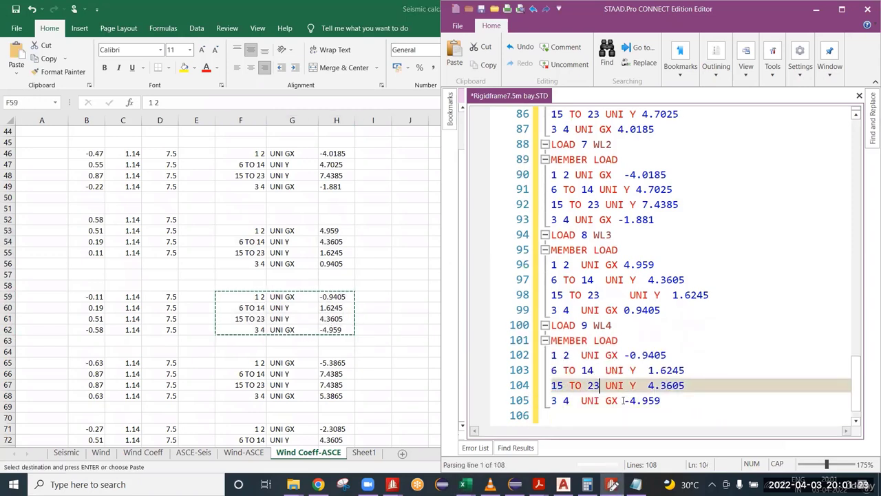
pyautogui.press('Up')
pyautogui.press('BackSpace')
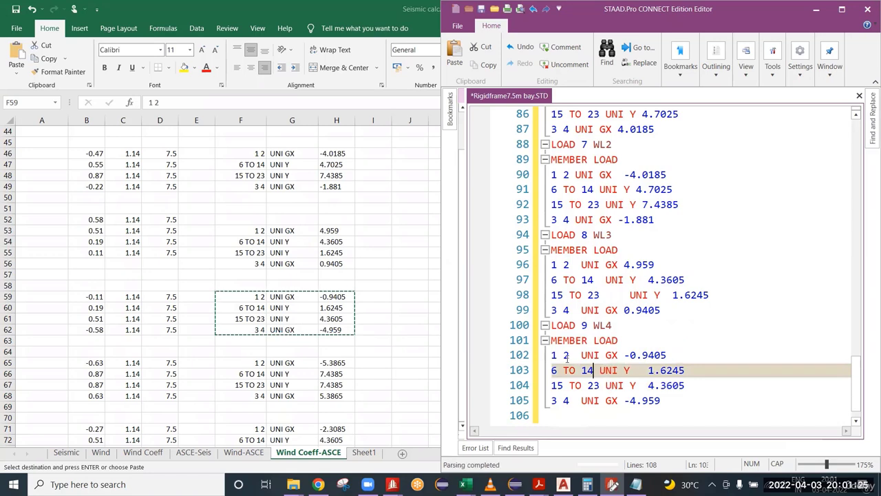
pyautogui.press('Up')
pyautogui.press('BackSpace')
pyautogui.click(582, 401)
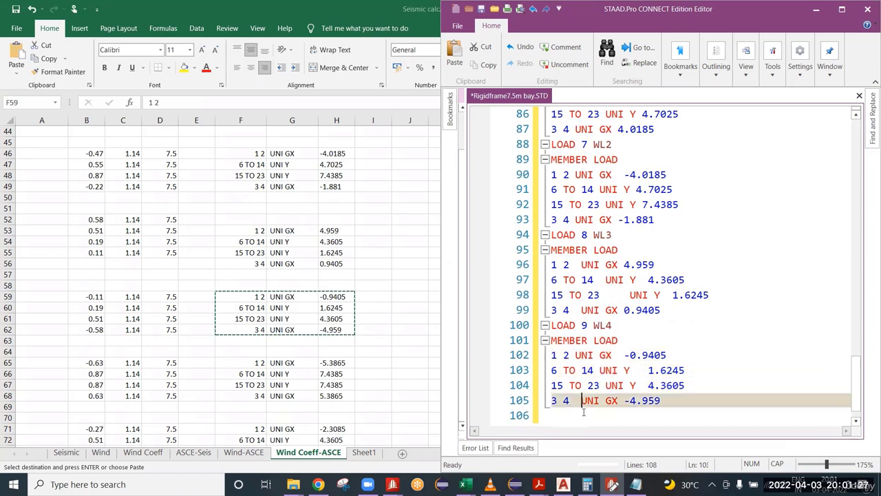
pyautogui.press('BackSpace')
# Step: Reduce the gaps before UNI to single spaces in the WL3 lines 96 to 99
pyautogui.click(623, 297)
pyautogui.press('BackSpace')
pyautogui.press('BackSpace')
pyautogui.press('BackSpace')
pyautogui.press('BackSpace')
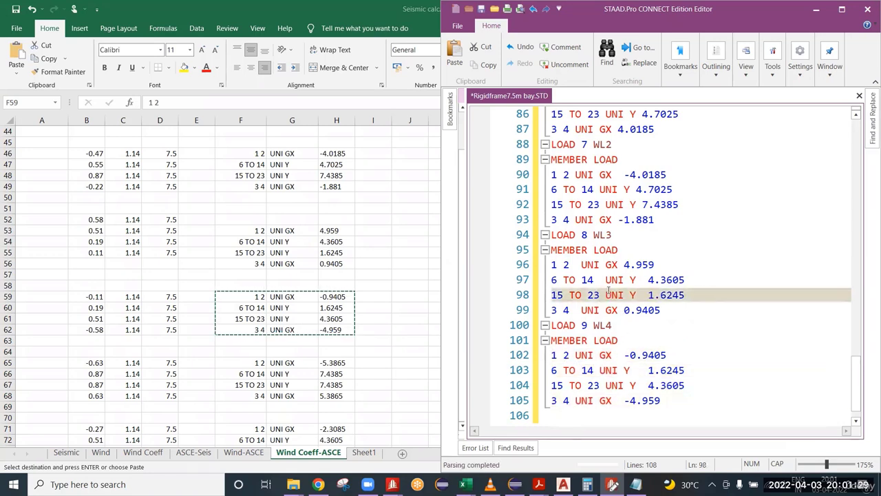
pyautogui.click(603, 279)
pyautogui.press('BackSpace')
pyautogui.click(580, 265)
pyautogui.press('BackSpace')
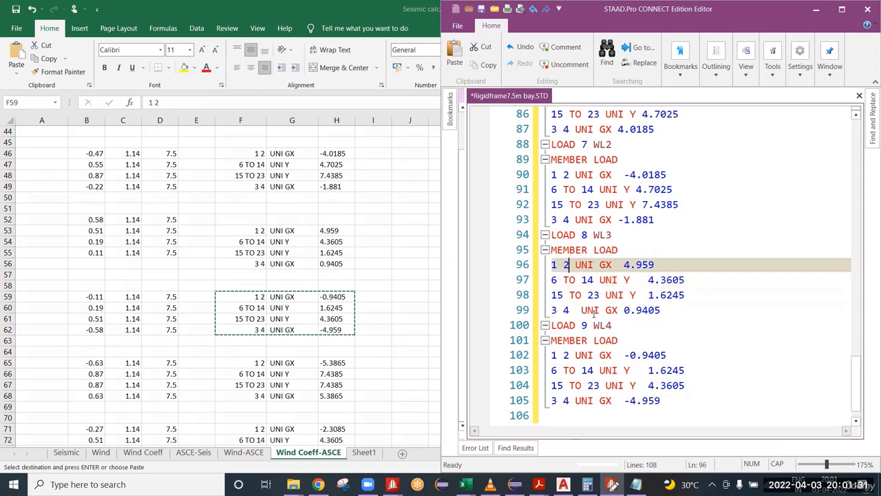
pyautogui.click(578, 310)
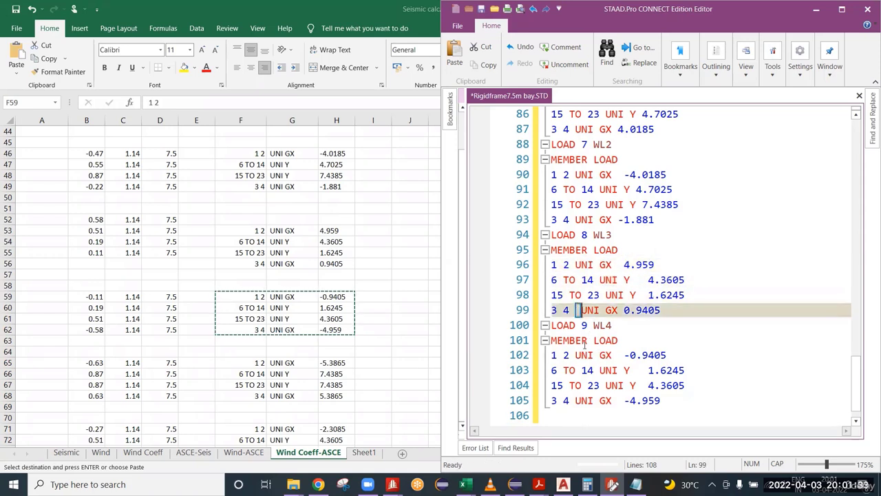
pyautogui.press('BackSpace')
# Step: Reduce the gaps before the load values to single spaces in the WL4 lines 103 and 104
pyautogui.scroll(-1, 645, 386)
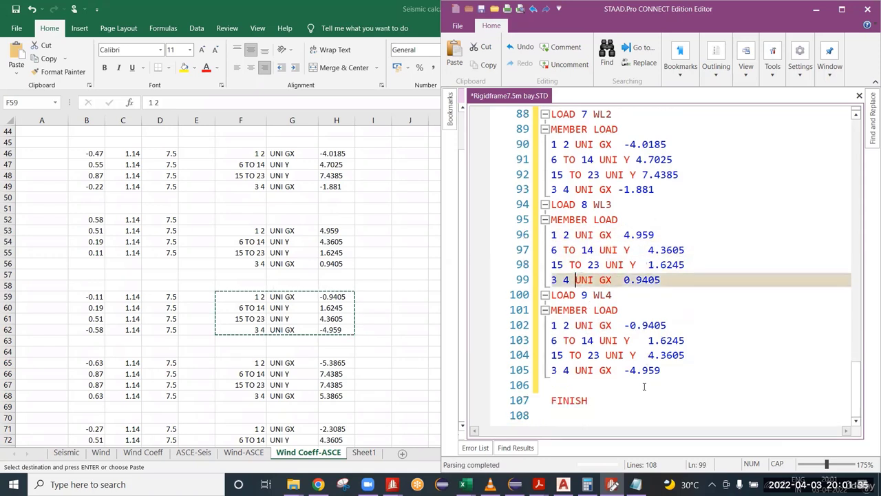
pyautogui.click(648, 340)
pyautogui.press('BackSpace')
pyautogui.press('BackSpace')
pyautogui.press('BackSpace')
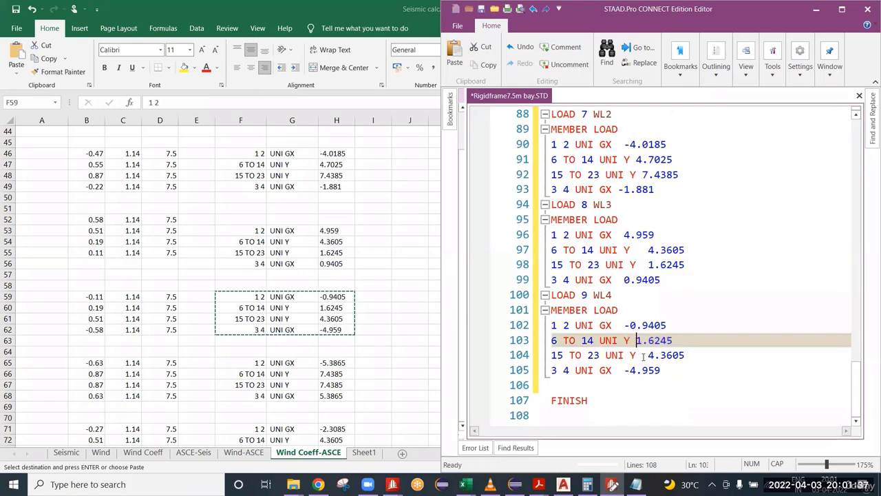
pyautogui.click(647, 355)
pyautogui.press('BackSpace')
pyautogui.press('BackSpace')
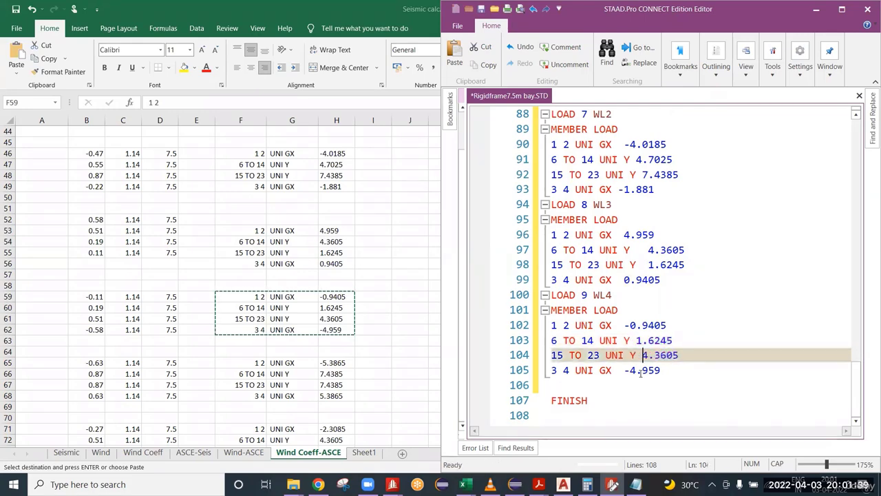
# Step: Add a LOAD 10 WL5 line followed by a MEMBER LOAD line below the WL4 member loads
pyautogui.click(588, 386)
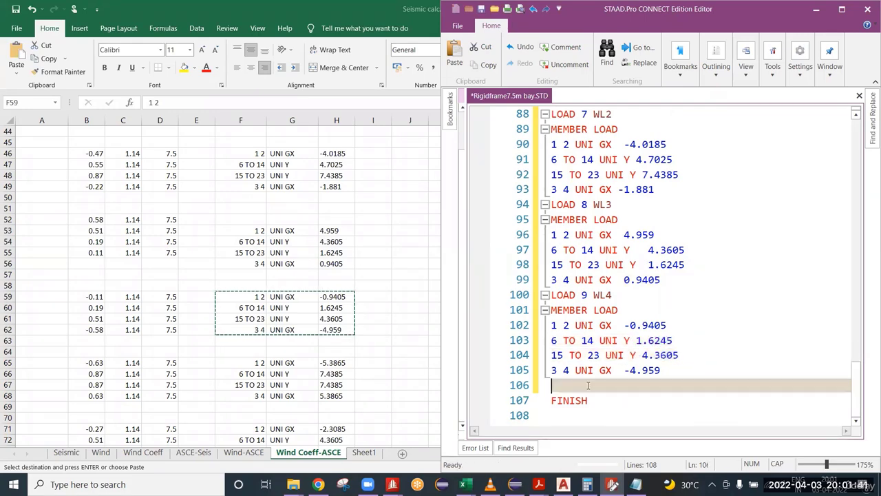
pyautogui.write('LOAD')
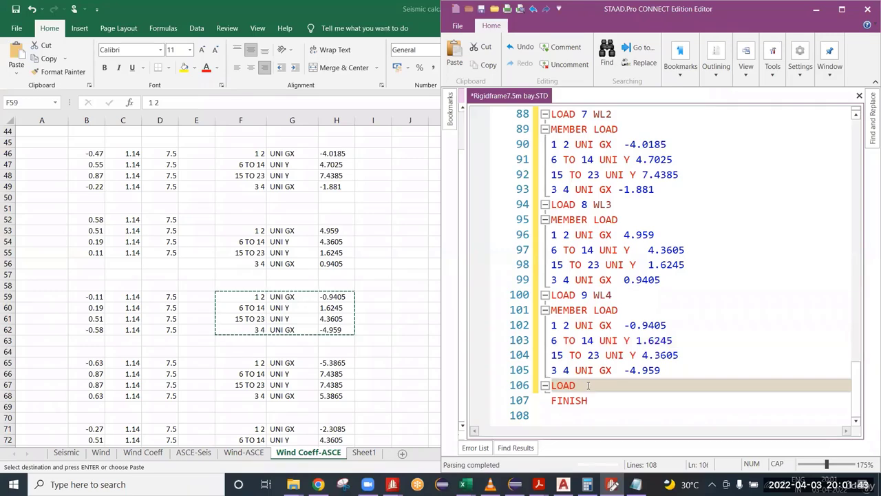
pyautogui.write(' 10 WL5')
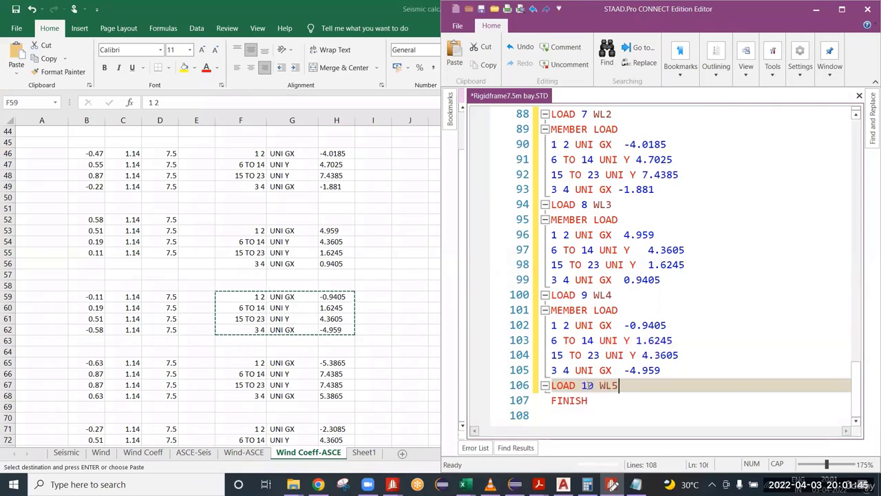
pyautogui.press('Return')
pyautogui.write('MEM')
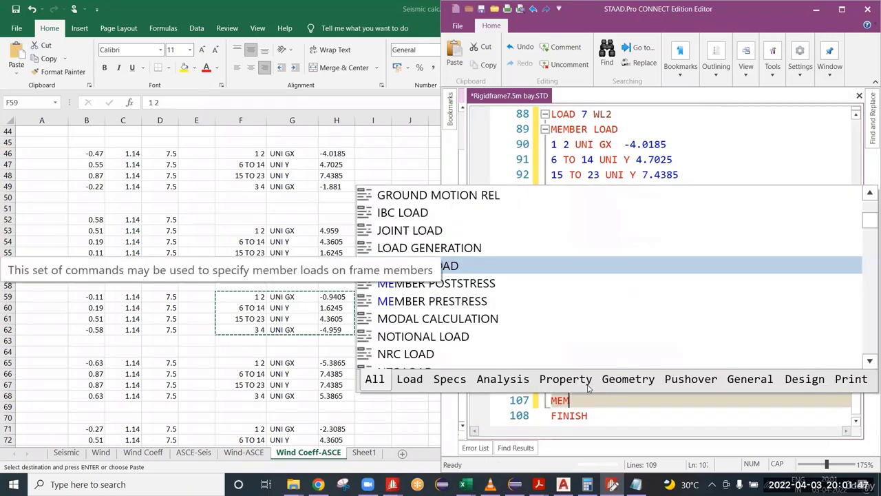
pyautogui.write('BER LOA')
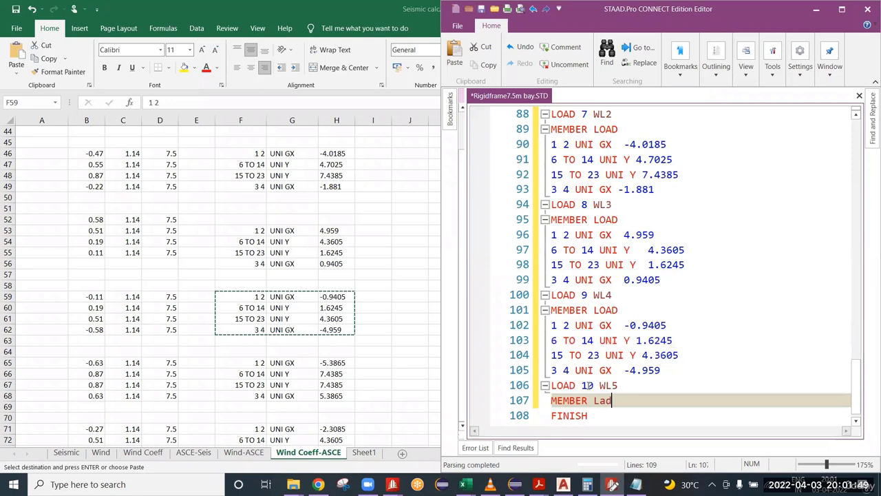
pyautogui.press('BackSpace')
pyautogui.press('BackSpace')
pyautogui.press('BackSpace')
pyautogui.press('capslock')
pyautogui.write('LOAD')
pyautogui.press('Return')
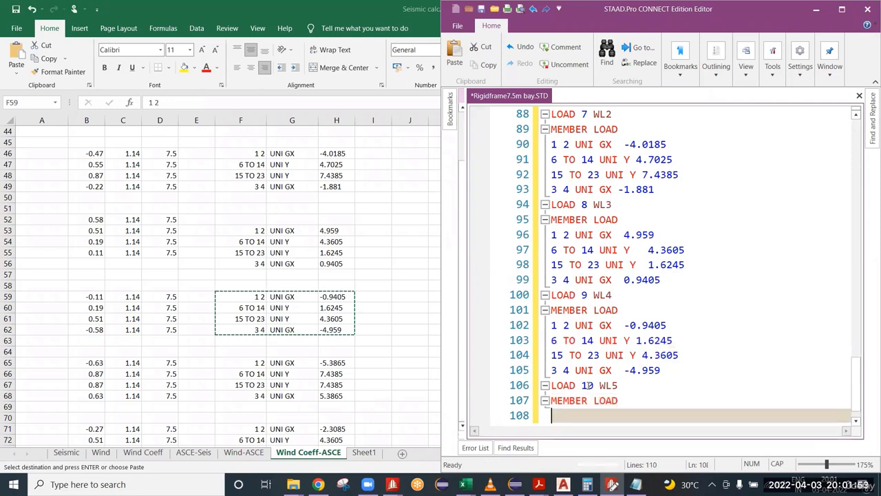
# Step: Copy the member load rows F65:H68 from the Wind Coeff-ASCE sheet and paste them under the WL5 MEMBER LOAD line in the input file
pyautogui.scroll(-6, 279, 348)
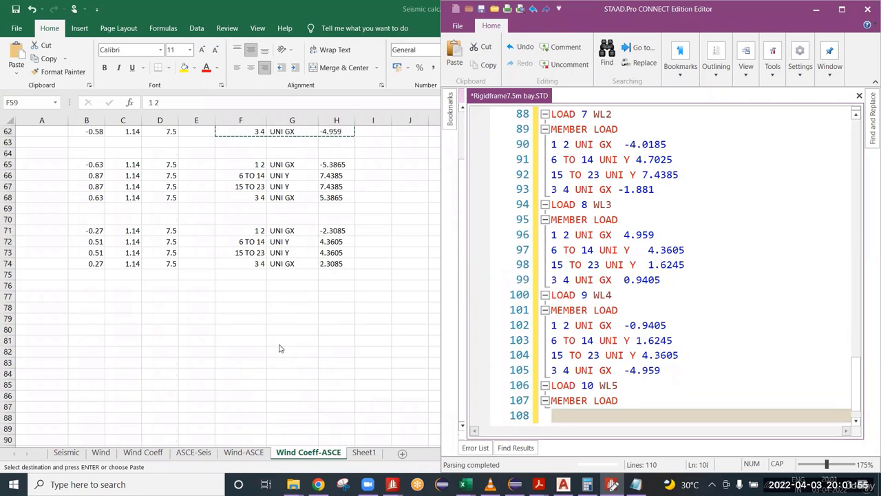
pyautogui.scroll(2, 272, 276)
pyautogui.write('1 2\tUNI GX\t-0.9405 6 TO 14\tUNI Y\t1.6245 15 TO 23\tUNI Y\t4.3605 3 4\tUNI GX\t-4.959')
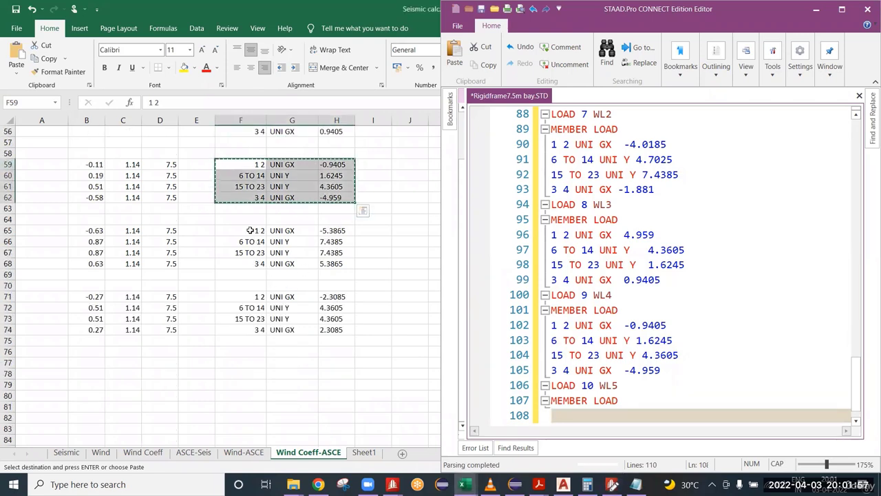
pyautogui.moveTo(250, 230); pyautogui.dragTo(347, 265)
pyautogui.hotkey('ctrl', 'c')
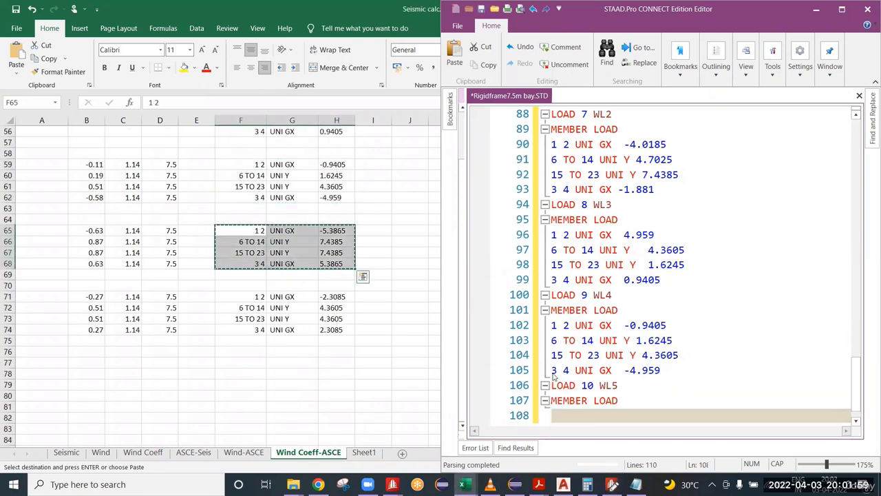
pyautogui.click(570, 408)
pyautogui.scroll(-1, 619, 423)
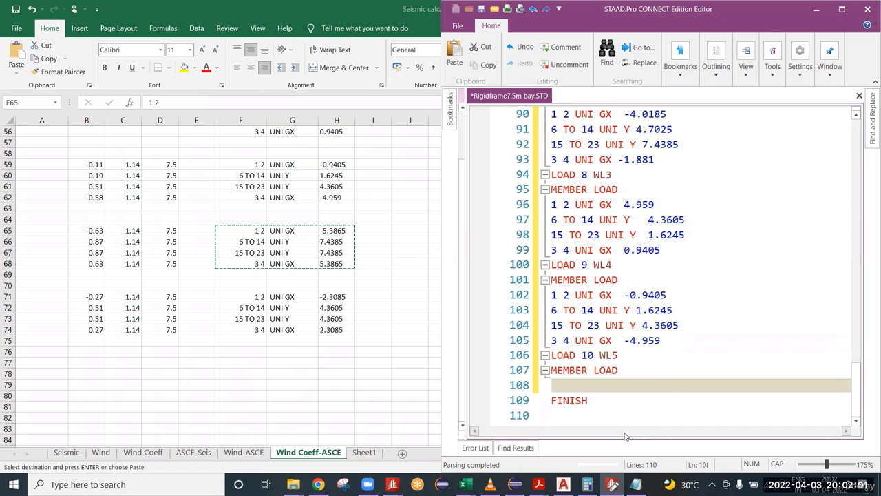
pyautogui.hotkey('ctrl', 'v')
# Step: Reduce the gaps before UNI to single spaces in the WL5 lines 108 to 111
pyautogui.click(626, 387)
pyautogui.press('BackSpace')
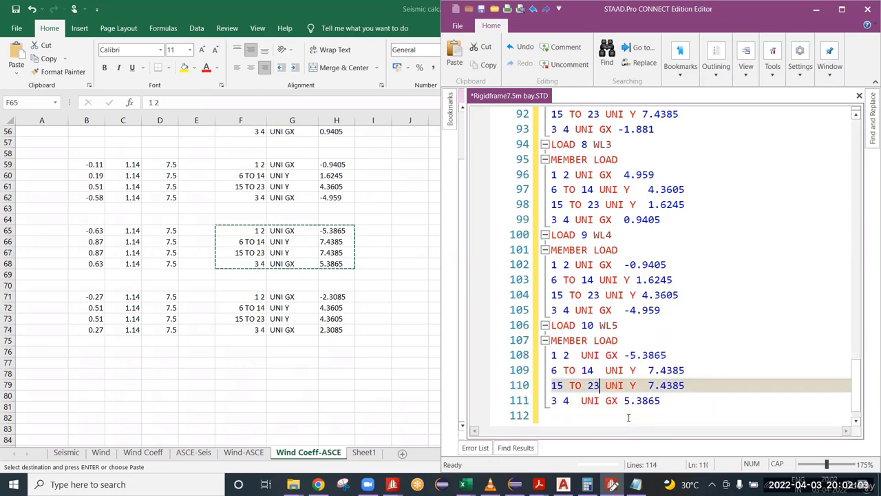
pyautogui.click(604, 374)
pyautogui.press('BackSpace')
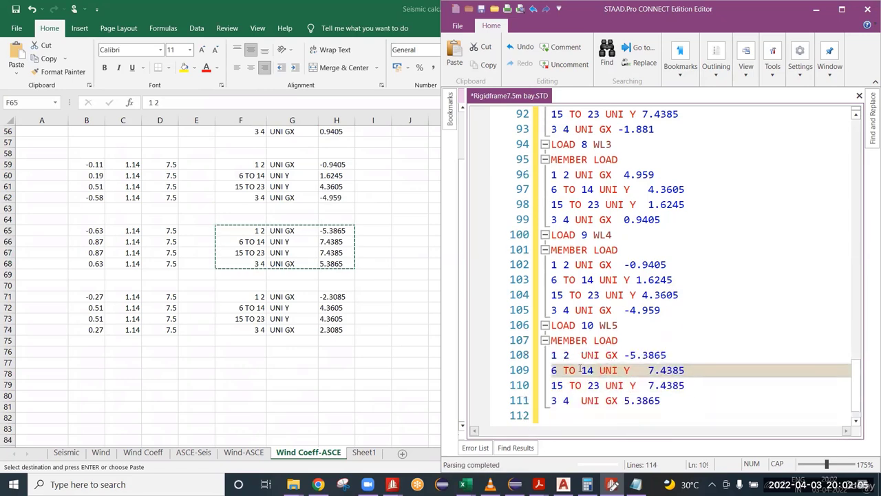
pyautogui.click(581, 358)
pyautogui.press('BackSpace')
pyautogui.click(582, 402)
pyautogui.press('BackSpace')
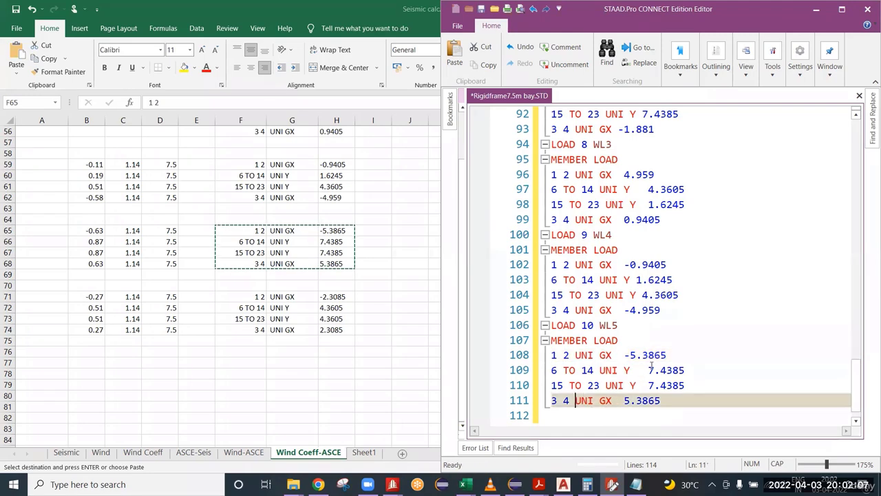
# Step: Reduce the gaps before the load values to single spaces in the WL5 lines 109 and 110, and save the input file
pyautogui.click(649, 370)
pyautogui.press('BackSpace')
pyautogui.press('BackSpace')
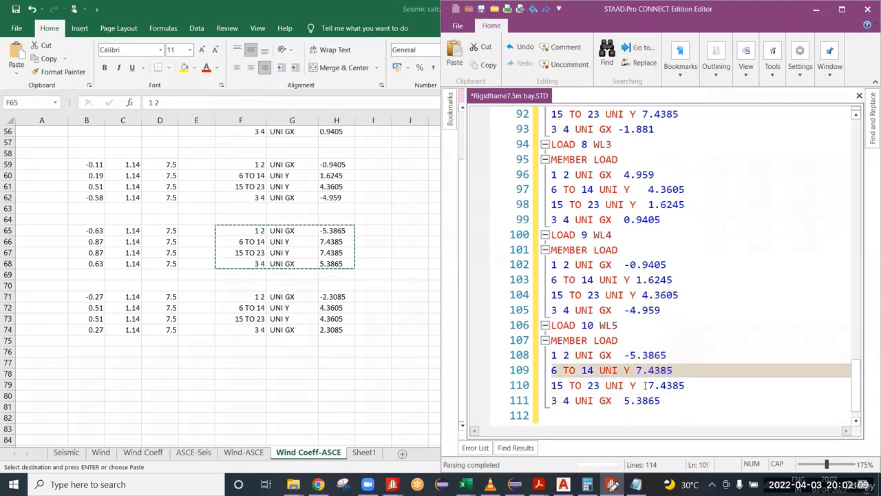
pyautogui.click(648, 386)
pyautogui.press('BackSpace')
pyautogui.press('BackSpace')
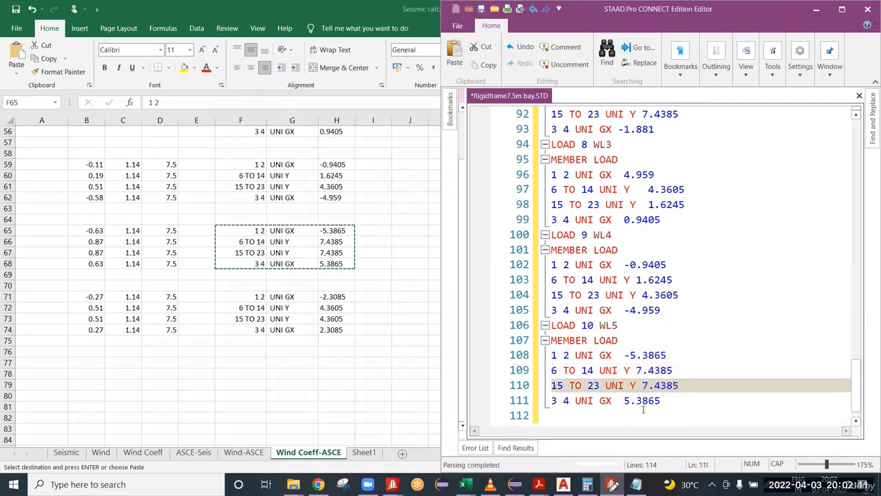
pyautogui.hotkey('ctrl', 's')
# Step: Add a LOAD 11 WL6 line below the WL5 member loads
pyautogui.click(680, 395)
pyautogui.scroll(-1, 680, 395)
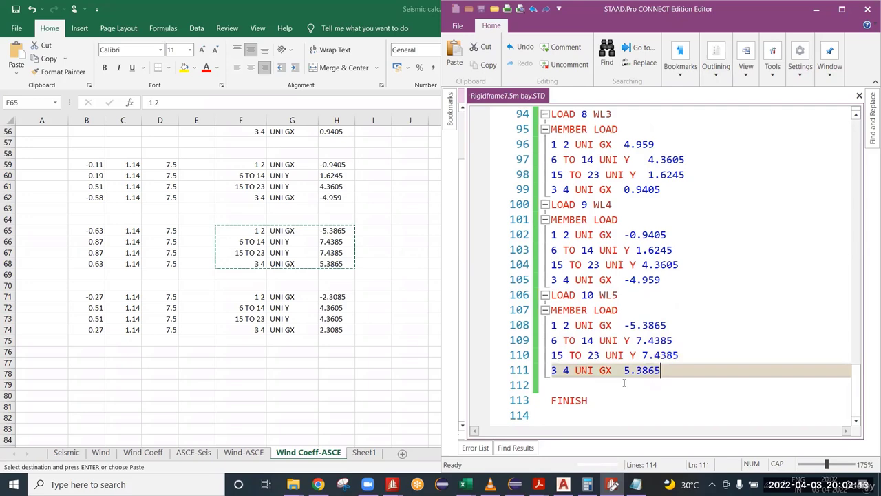
pyautogui.click(587, 390)
pyautogui.write('LOAD ')
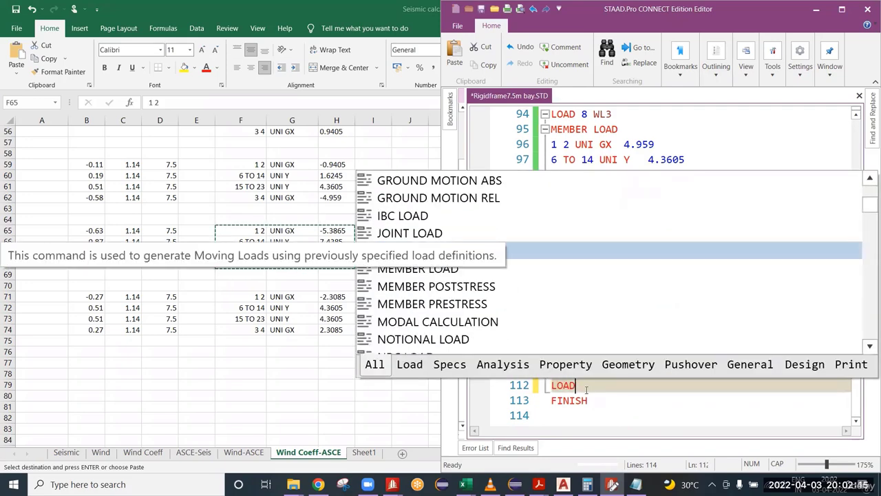
pyautogui.write('11')
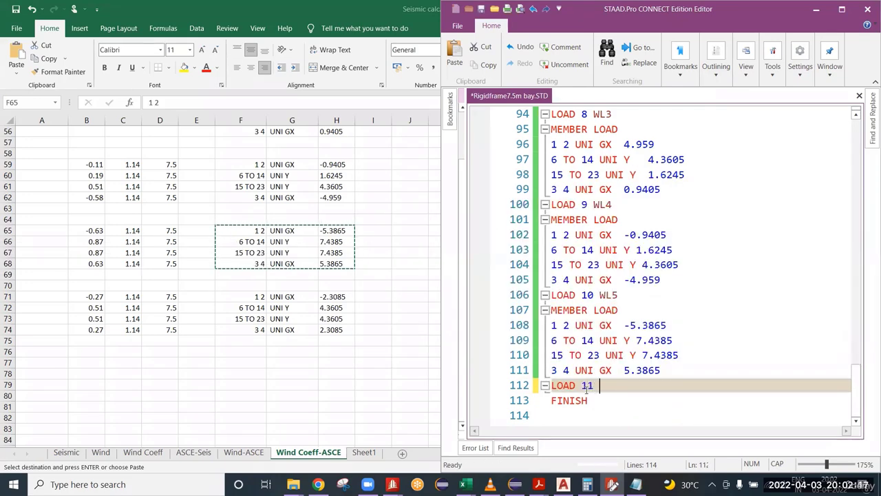
pyautogui.write(' WL 6')
pyautogui.press('BackSpace')
pyautogui.press('BackSpace')
pyautogui.write('6')
pyautogui.press('Return')
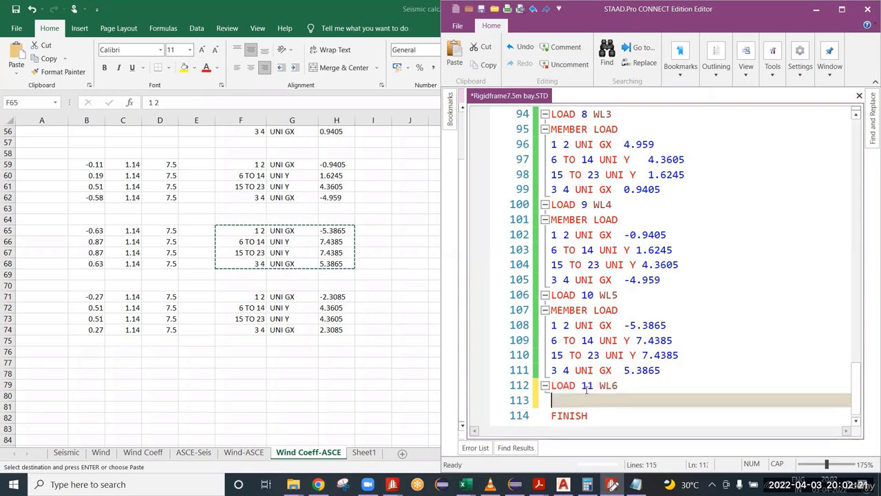
# Step: Add a MEMBER LOAD line under LOAD 11 WL6, followed by an empty line
pyautogui.write('MEMBER ')
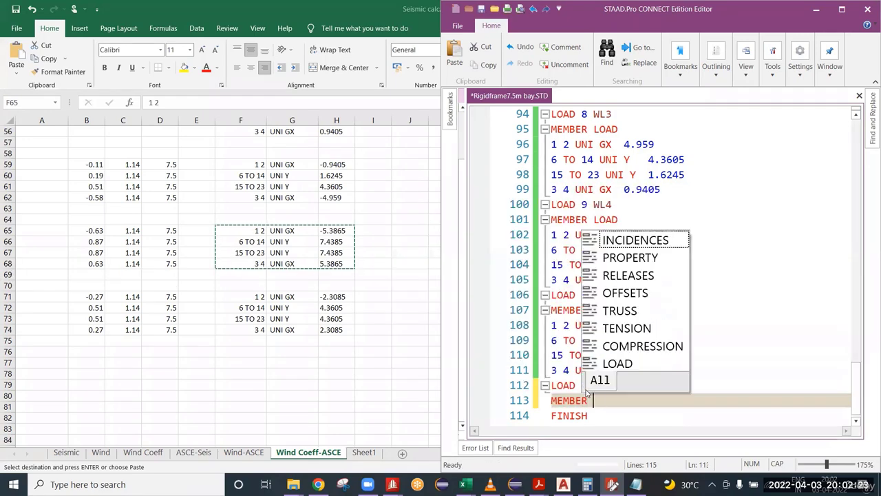
pyautogui.write('LOAD')
pyautogui.press('Return')
pyautogui.press('Return')
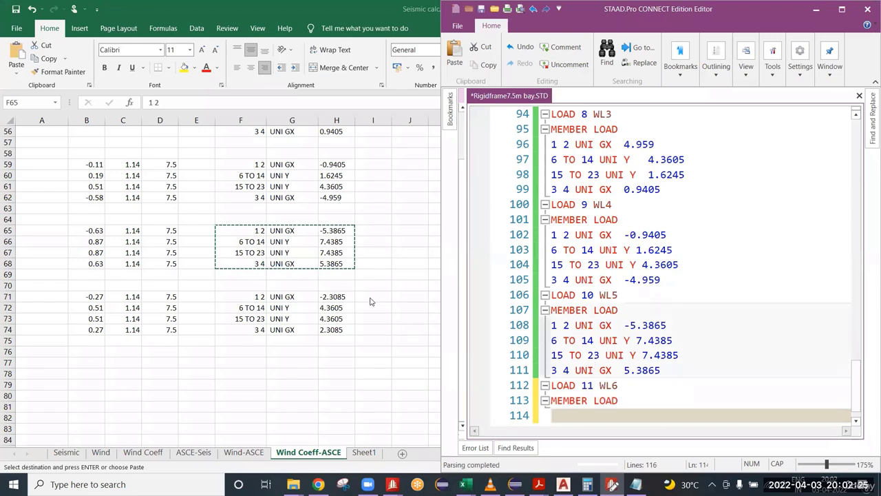
# Step: Copy the member load rows F71:H74 from the Excel sheet and paste them under the WL6 MEMBER LOAD line
pyautogui.moveTo(256, 296); pyautogui.dragTo(329, 324)
pyautogui.hotkey('ctrl', 'c')
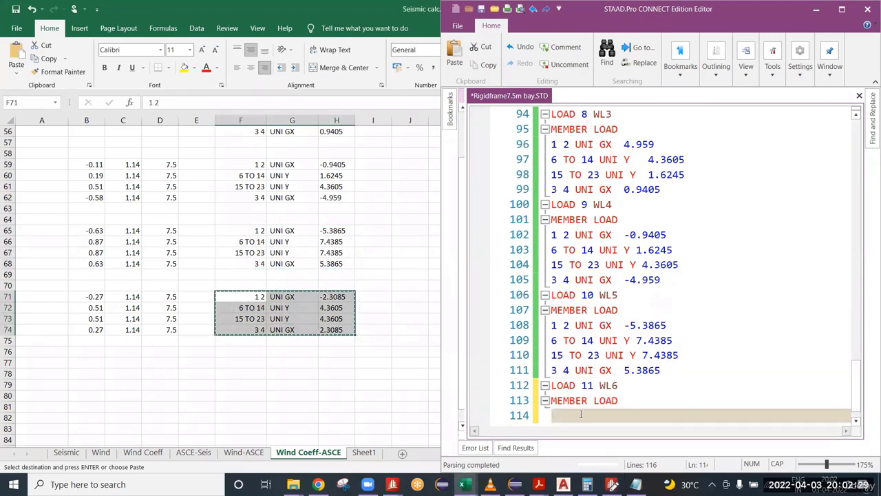
pyautogui.click(568, 420)
pyautogui.hotkey('ctrl', 'v')
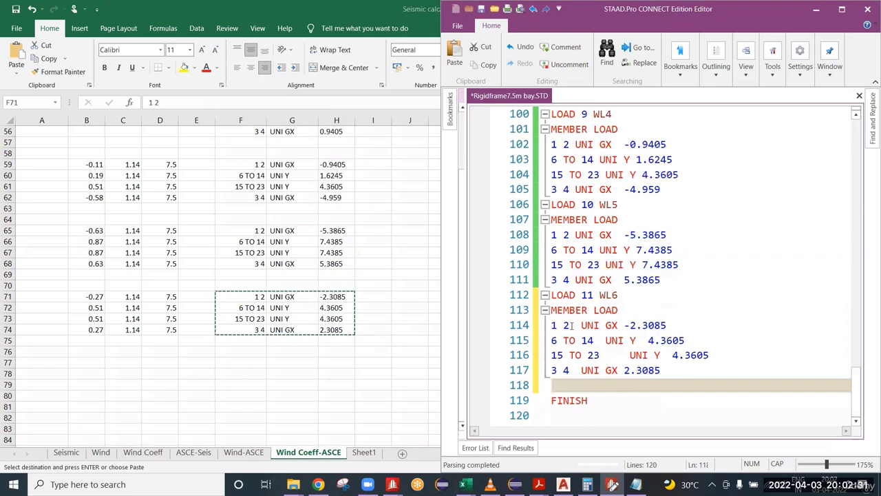
# Step: Reduce the gaps before UNI to single spaces in the WL6 lines 114 to 117
pyautogui.click(570, 325)
pyautogui.press('Delete')
pyautogui.click(594, 340)
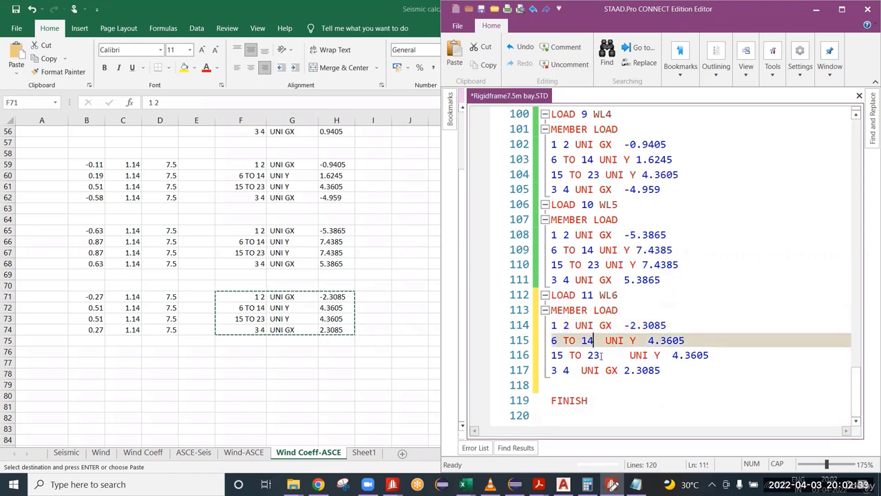
pyautogui.press('Delete')
pyautogui.click(599, 355)
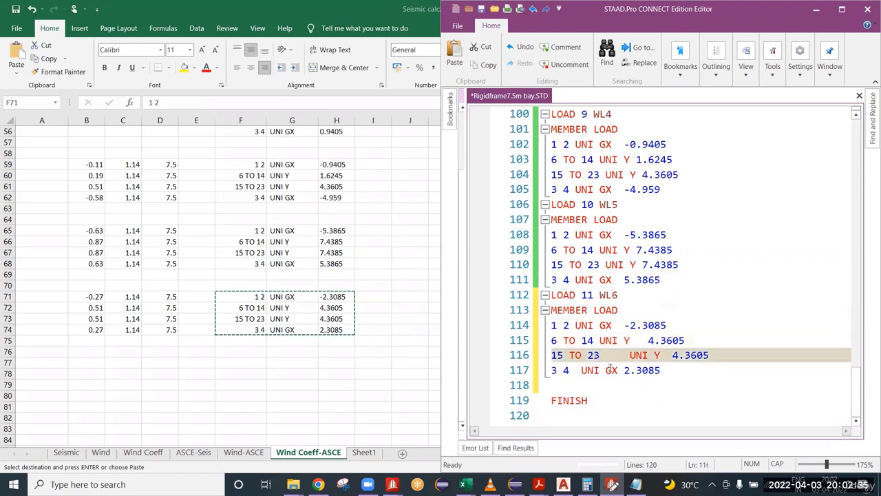
pyautogui.press('Delete')
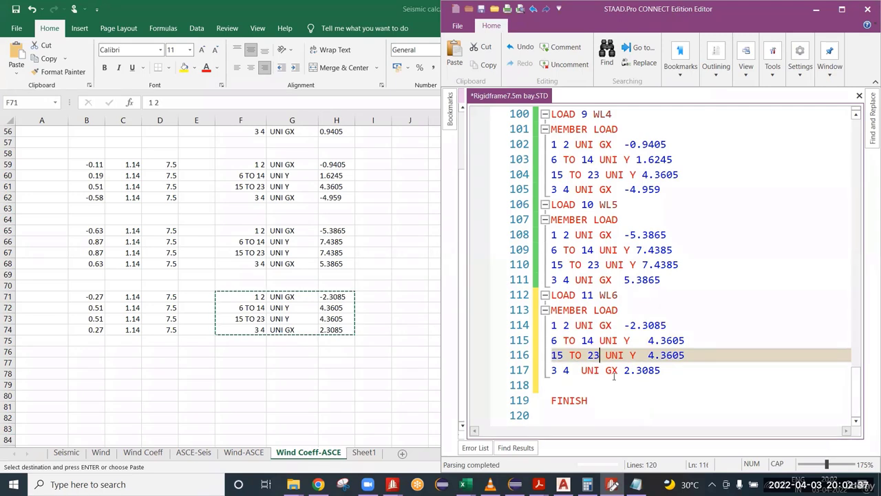
pyautogui.click(583, 371)
pyautogui.press('Delete')
pyautogui.write('U')
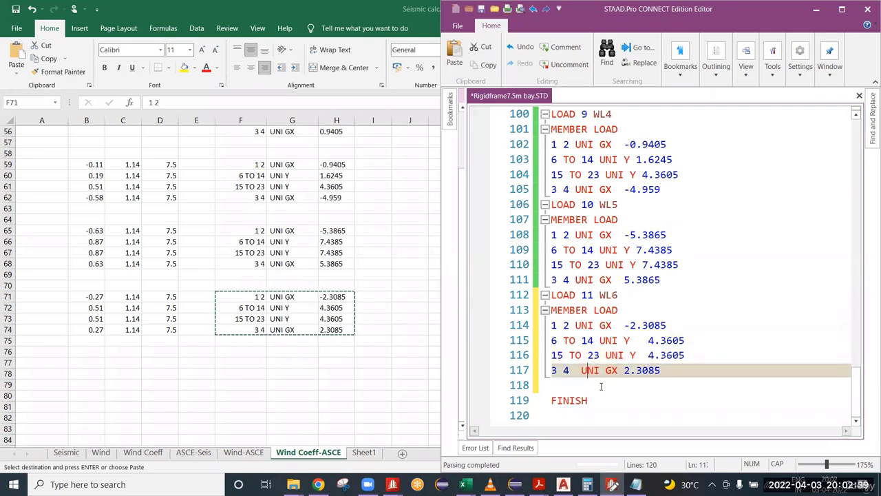
pyautogui.press('Left')
pyautogui.press('BackSpace')
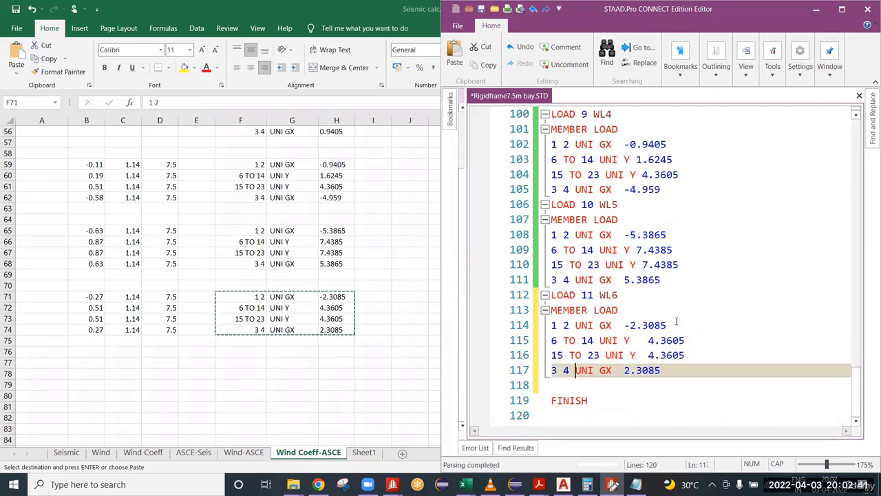
# Step: Reduce the gaps before the load values to single spaces in the WL6 lines 115 and 116, and save the input file
pyautogui.click(649, 340)
pyautogui.press('BackSpace')
pyautogui.press('BackSpace')
pyautogui.press('BackSpace')
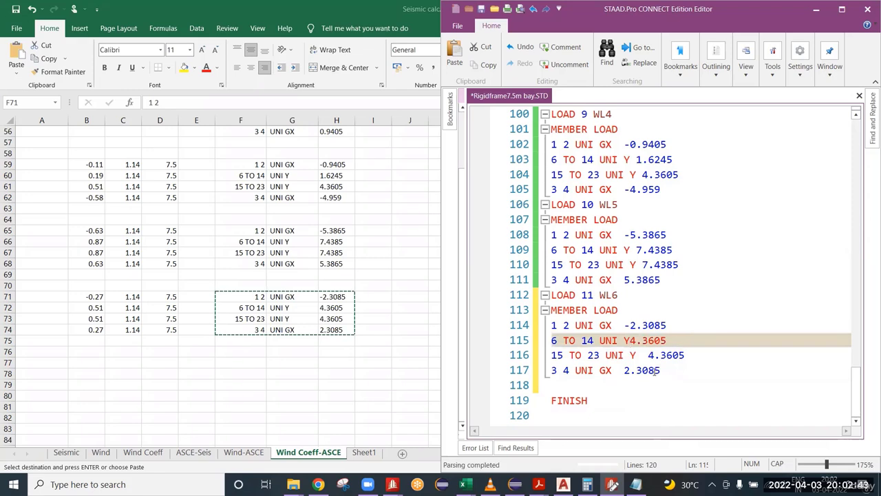
pyautogui.click(648, 355)
pyautogui.press('BackSpace')
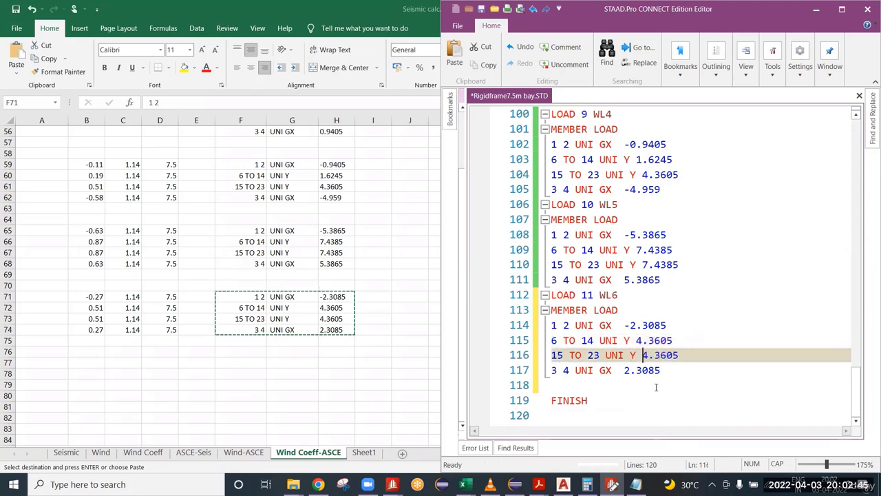
pyautogui.hotkey('ctrl', 's')
# Step: Check the temperature load case names in the Notepad load list
pyautogui.click(586, 390)
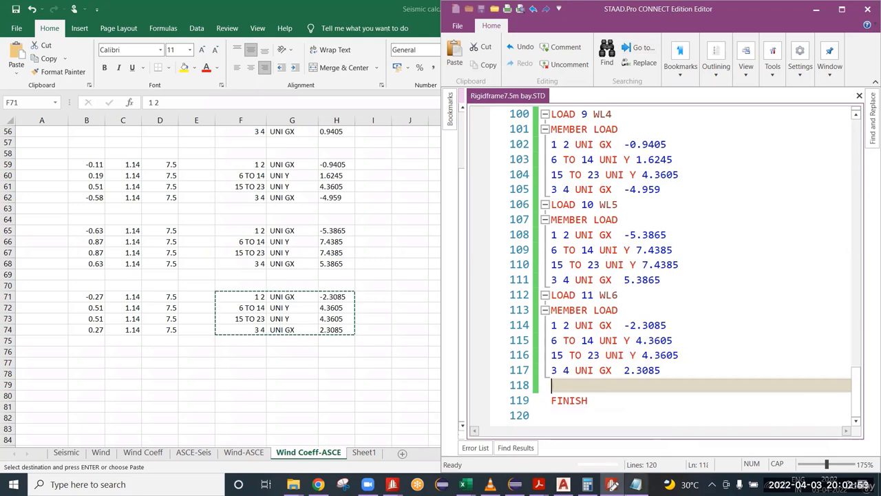
pyautogui.hotkey('alt', 'Tab')
pyautogui.moveTo(76, 226); pyautogui.dragTo(4, 210)
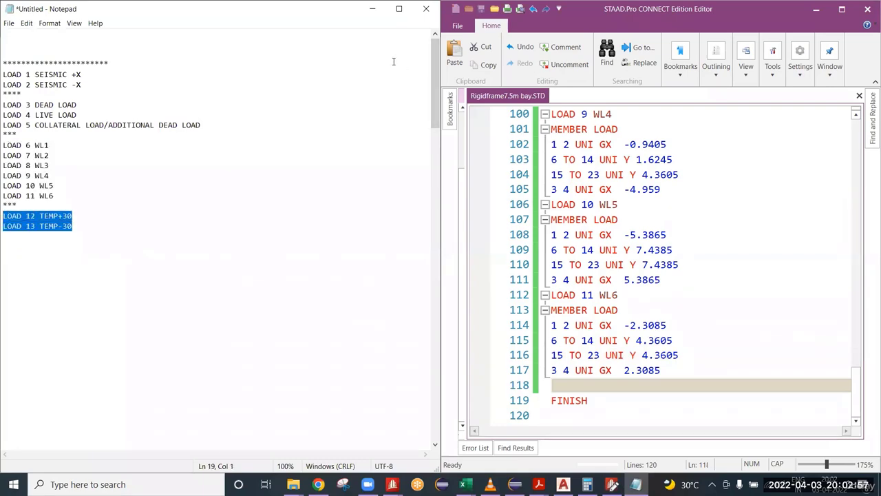
pyautogui.click(372, 8)
# Step: Add the comment line ***TEMP LOAD below the WL6 member loads in the STAAD.Pro input file
pyautogui.click(562, 387)
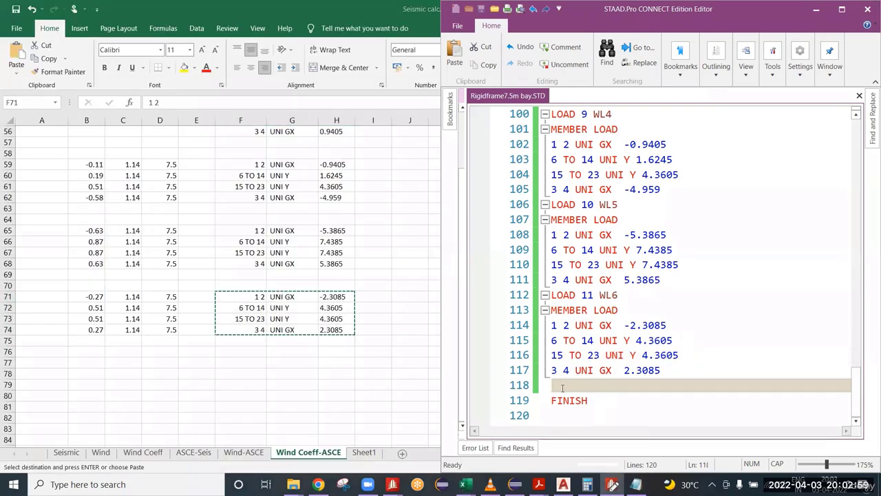
pyautogui.write('***')
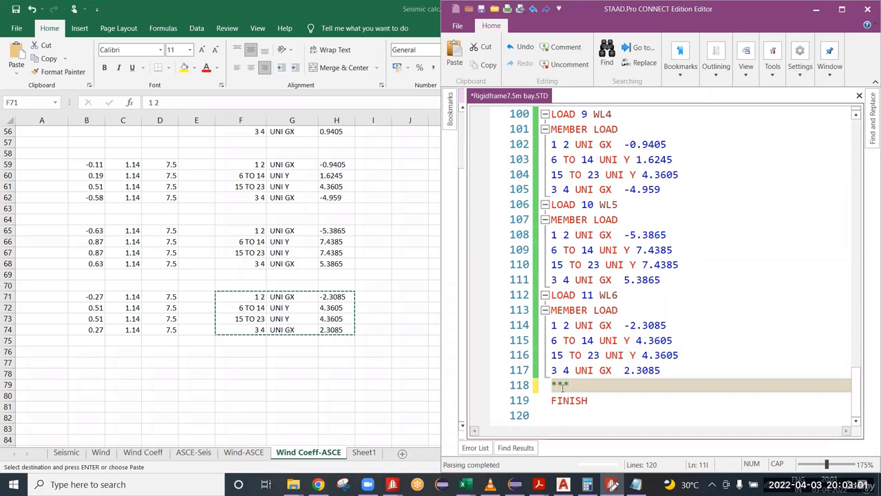
pyautogui.write('TEMP LOAD')
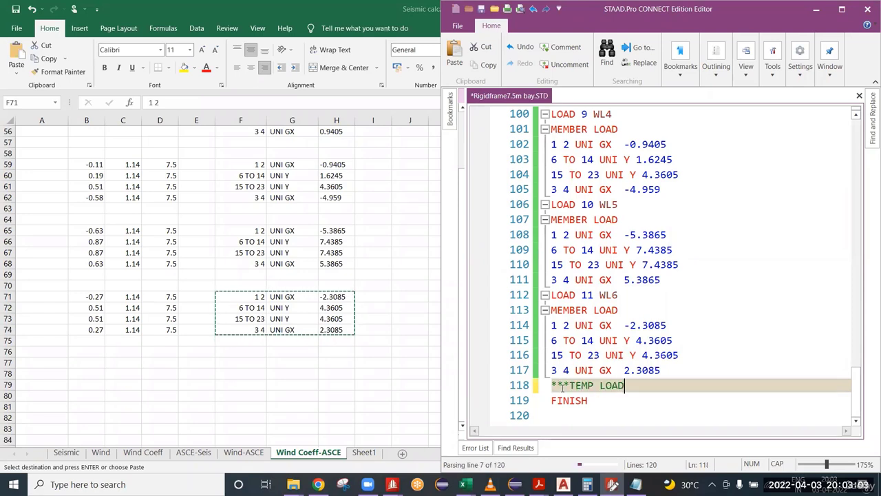
pyautogui.press('Return')
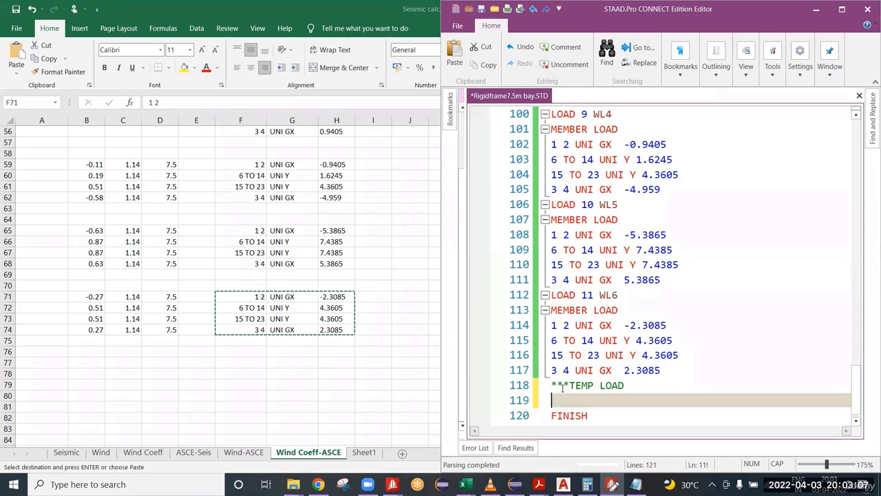
# Step: Add a LOAD 12 TEMP+30 line below the ***TEMP LOAD comment, followed by an empty line
pyautogui.write('LOAD 12 TE')
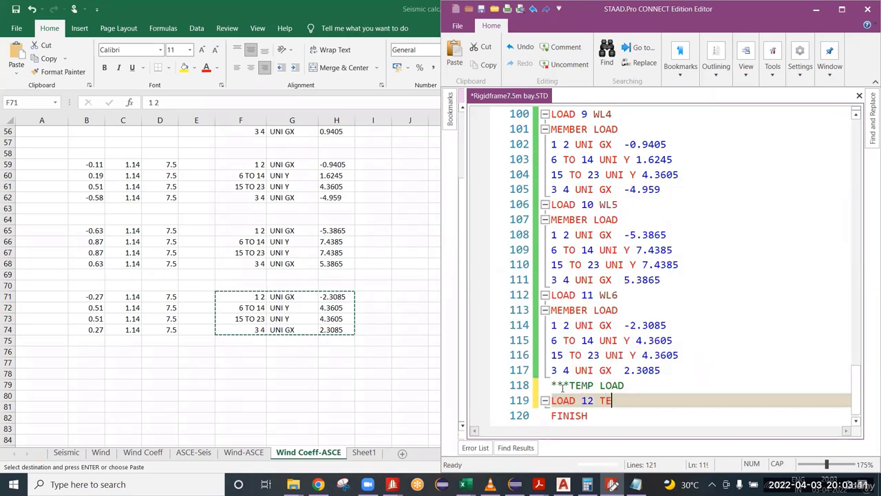
pyautogui.write('MP+30')
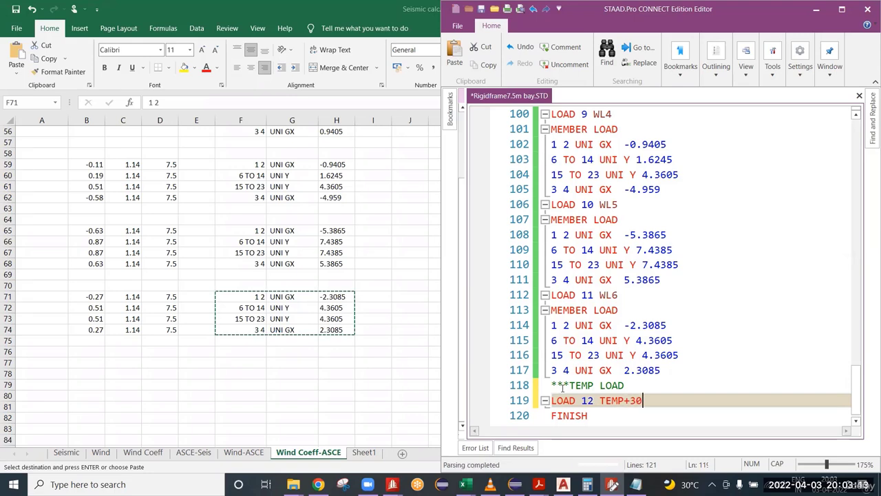
pyautogui.press('Return')
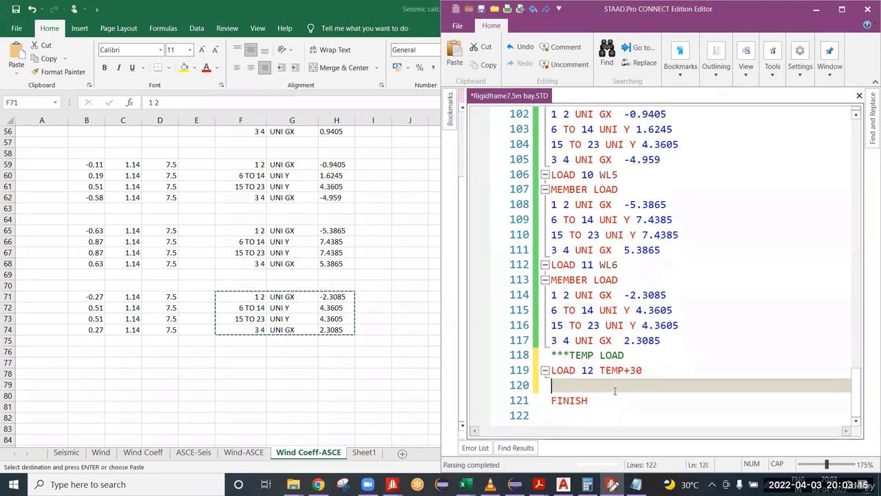
pyautogui.moveTo(600, 370); pyautogui.dragTo(628, 355)
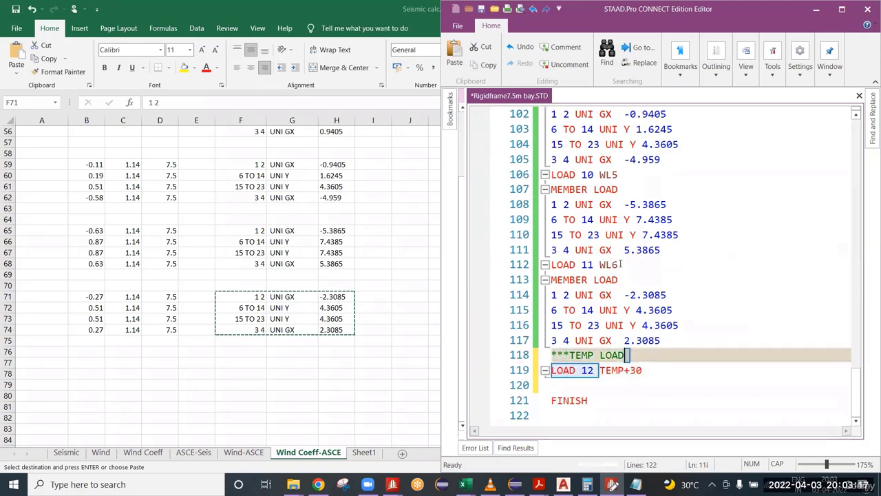
pyautogui.moveTo(620, 264); pyautogui.dragTo(587, 264)
pyautogui.moveTo(606, 370); pyautogui.dragTo(644, 371)
pyautogui.click(645, 371)
pyautogui.click(568, 385)
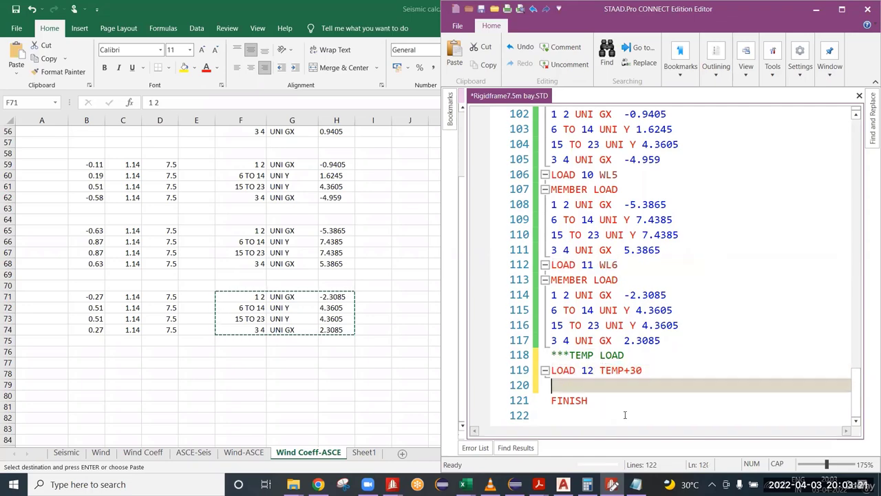
# Step: Add a TEMPERATURE LOAD line below LOAD 12 TEMP+30 in the input file, followed by an empty line
pyautogui.write('TE')
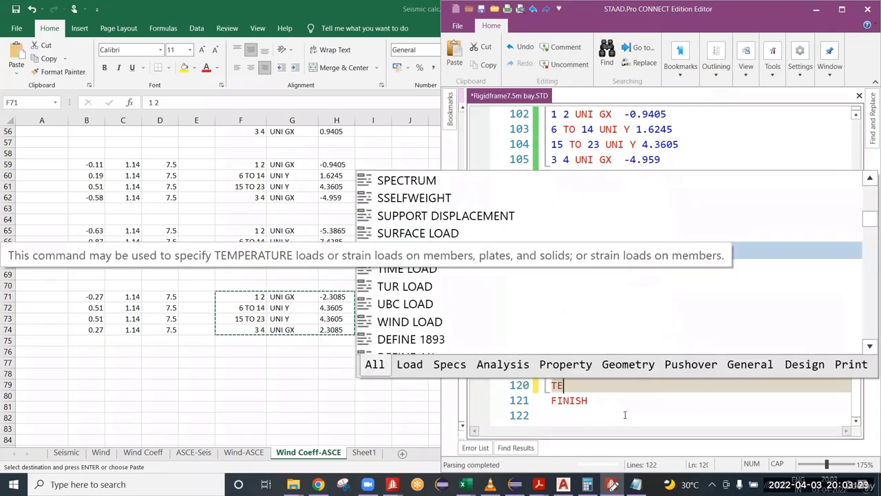
pyautogui.write('MPERAT')
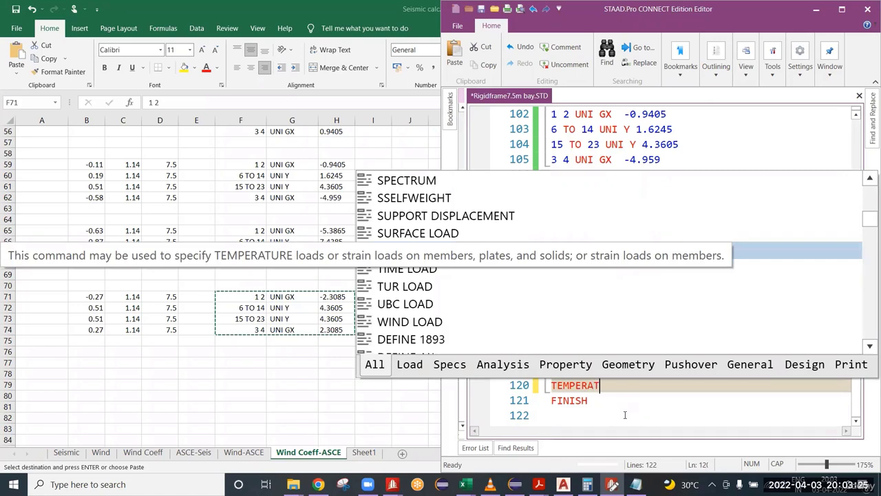
pyautogui.write('URE LOAD')
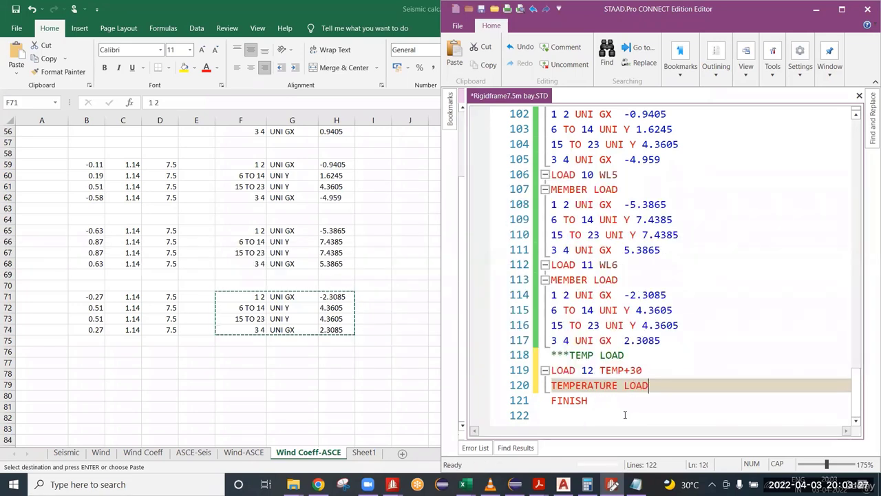
pyautogui.press('Return')
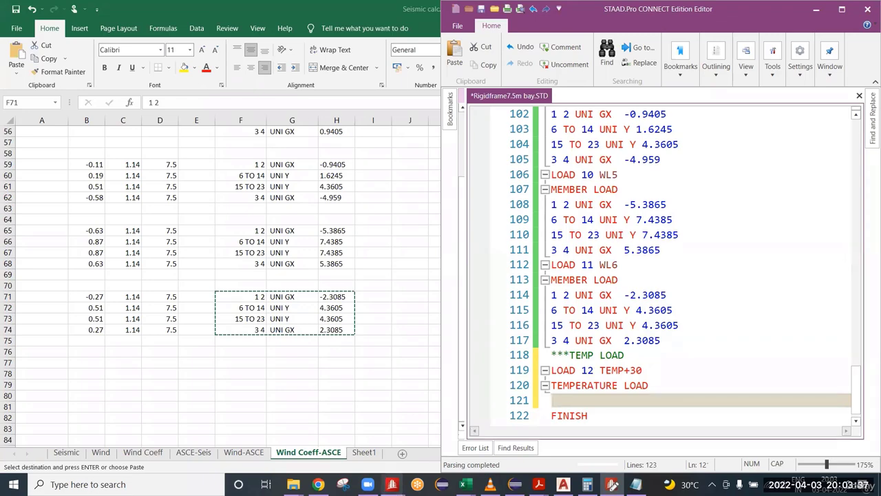
# Step: Check the frame's member numbers in the STAAD.Pro model and add the line 1 TO 23 TEMP +30 below TEMPERATURE LOAD
pyautogui.moveTo(400, 481)
pyautogui.click(451, 413)
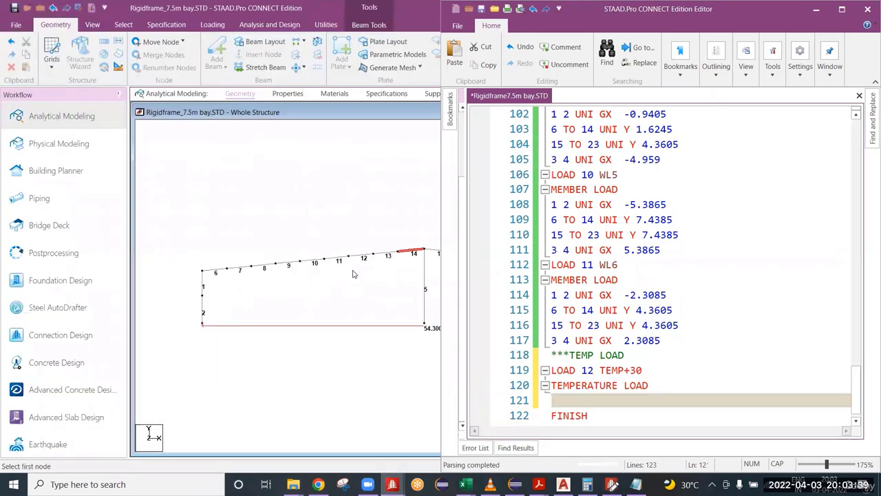
pyautogui.moveTo(357, 290); pyautogui.dragTo(200, 260, button='middle')
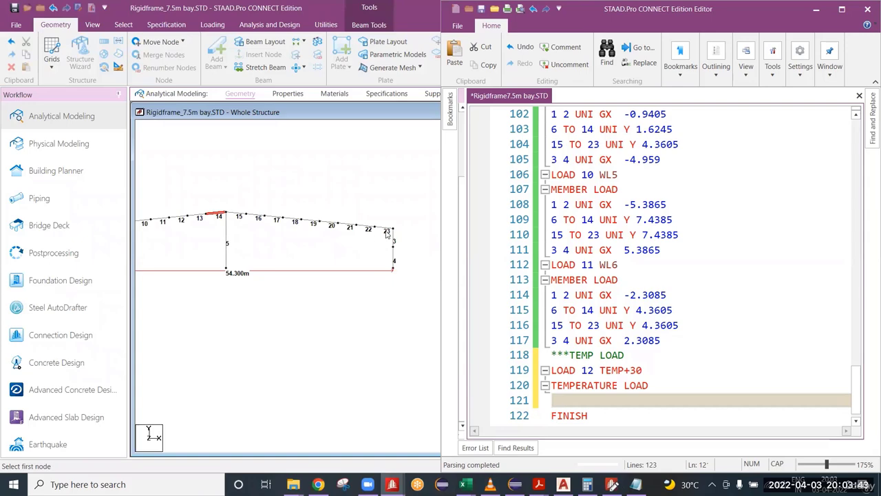
pyautogui.rightClick(303, 4)
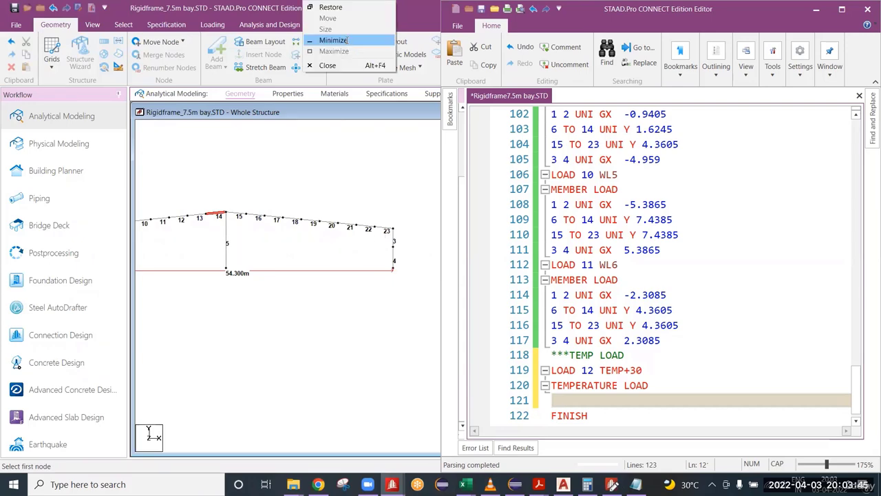
pyautogui.click(348, 41)
pyautogui.write('1 TO')
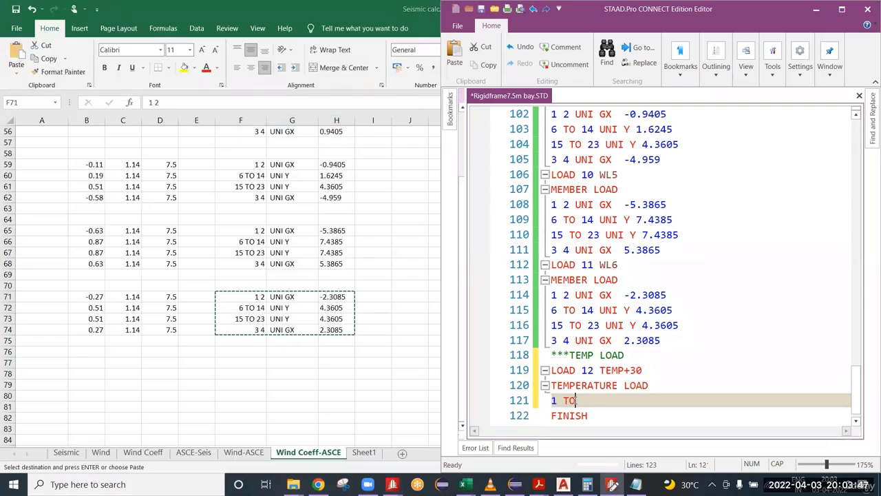
pyautogui.write(' 23 TEM')
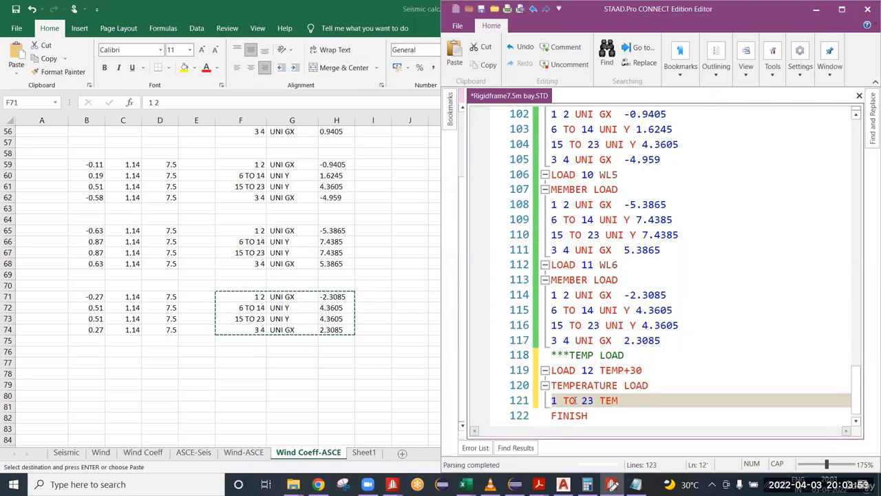
pyautogui.write('P +30')
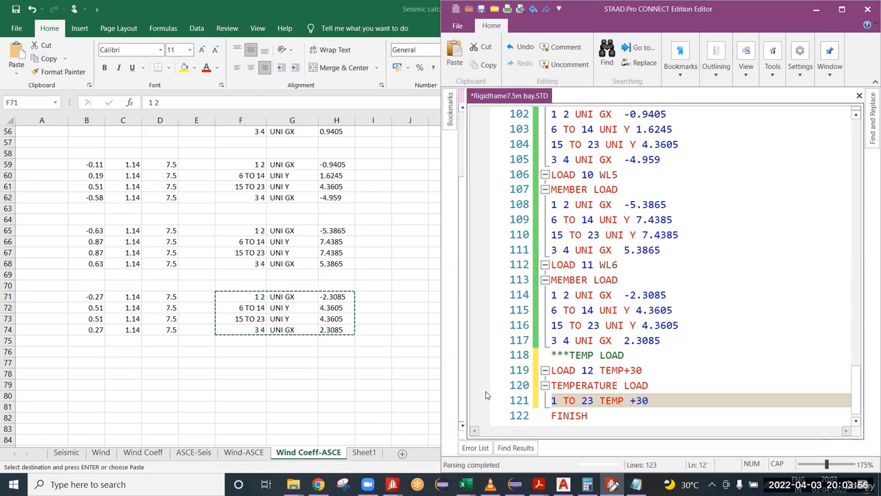
pyautogui.press('Return')
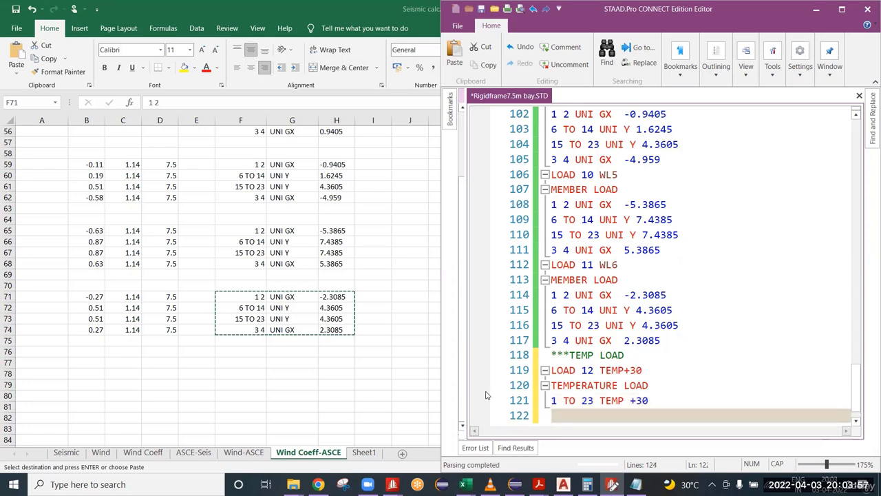
# Step: Duplicate the three-line LOAD 12 TEMP+30 block directly below itself
pyautogui.scroll(-1, 698, 340)
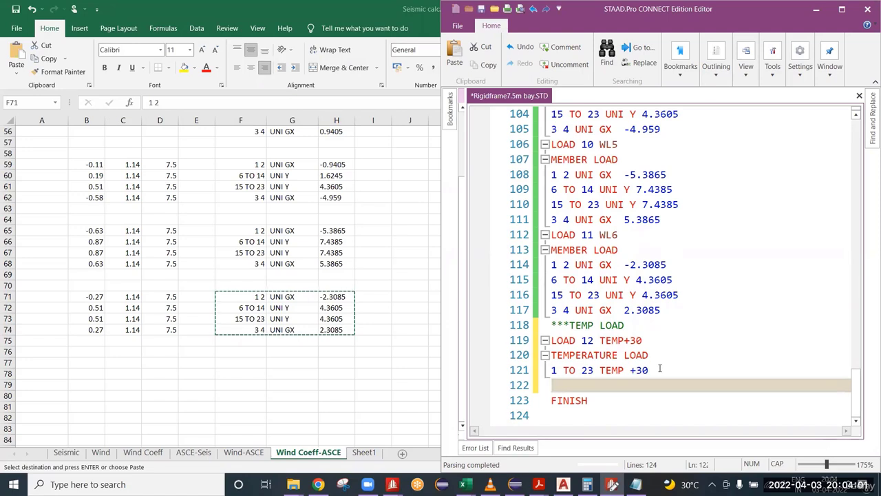
pyautogui.moveTo(649, 370); pyautogui.dragTo(551, 341)
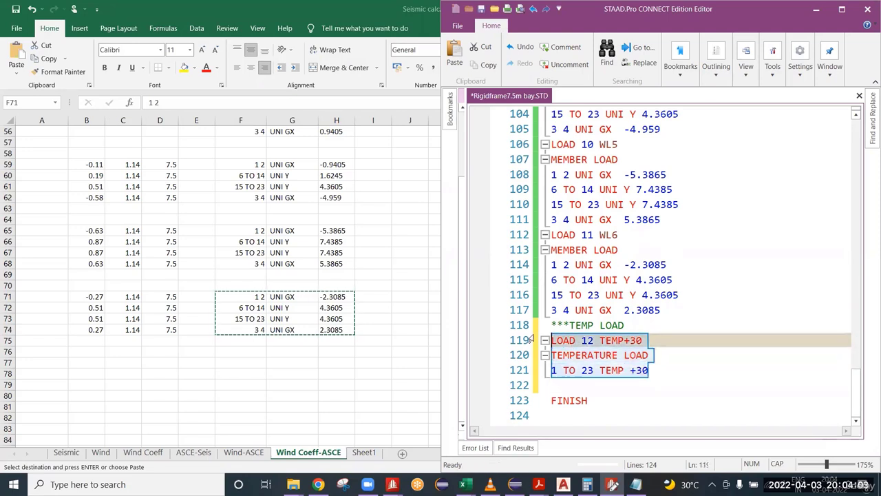
pyautogui.hotkey('ctrl', 'c')
pyautogui.click(552, 385)
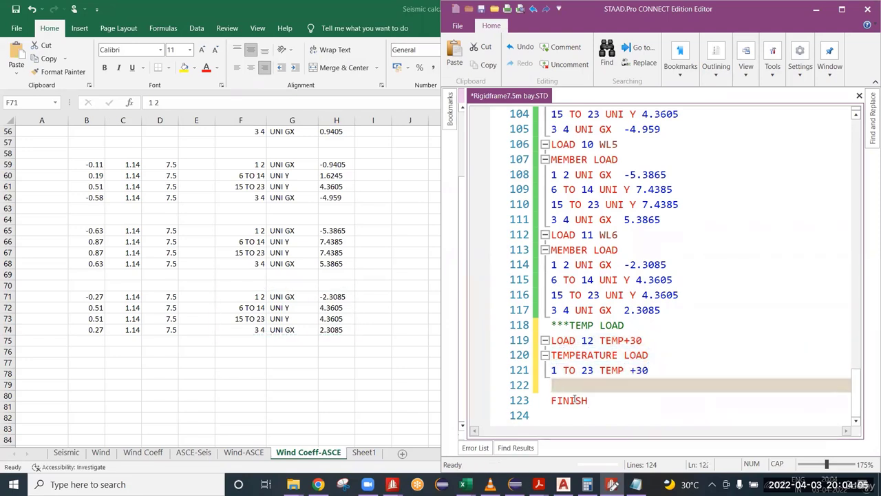
pyautogui.hotkey('ctrl', 'v')
# Step: Change the copied block's load name to TEMP-30 and its member temperature to -30, and save the input file
pyautogui.click(630, 386)
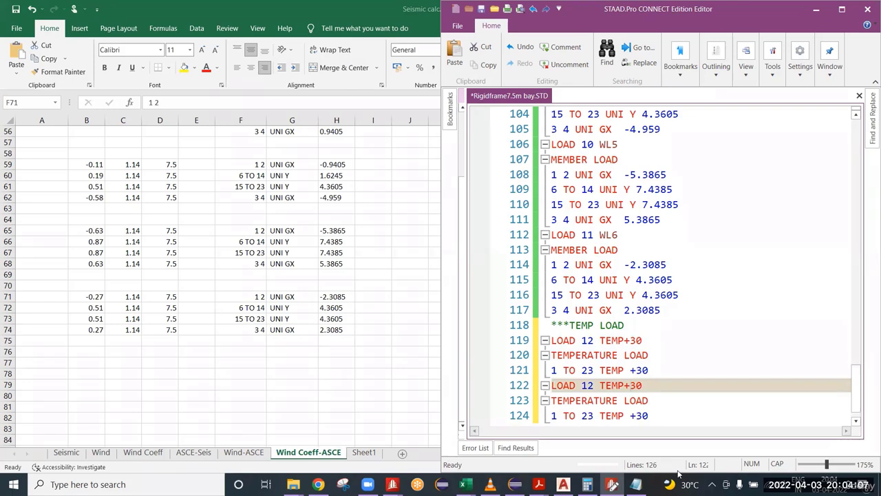
pyautogui.press('BackSpace')
pyautogui.write('-')
pyautogui.press('Down')
pyautogui.press('Down')
pyautogui.press('Delete')
pyautogui.write('-')
pyautogui.hotkey('ctrl', 's')
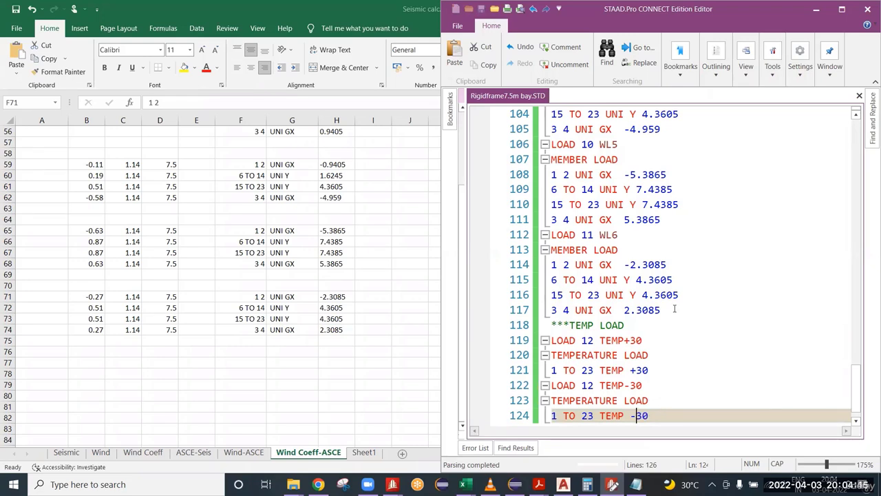
# Step: Add a comment line of asterisks below the 1 TO 23 TEMP -30 line, followed by an empty line
pyautogui.scroll(-1, 662, 408)
pyautogui.click(671, 384)
pyautogui.press('Return')
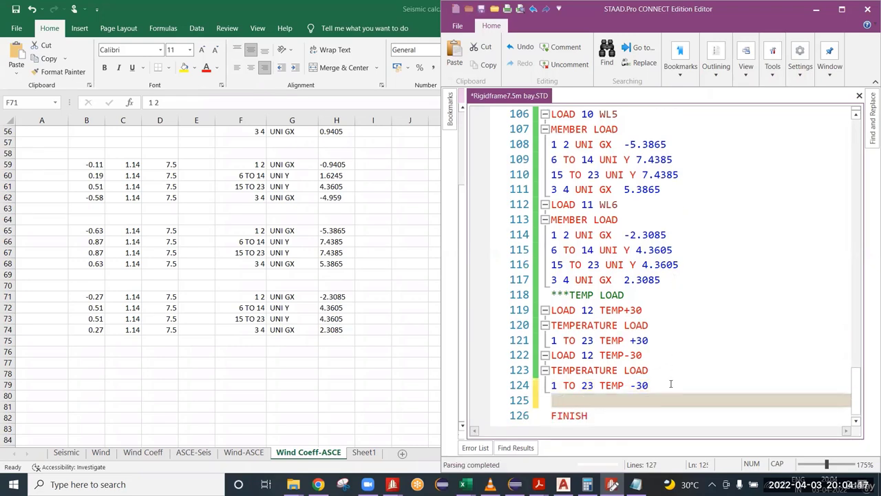
pyautogui.write('*******************************')
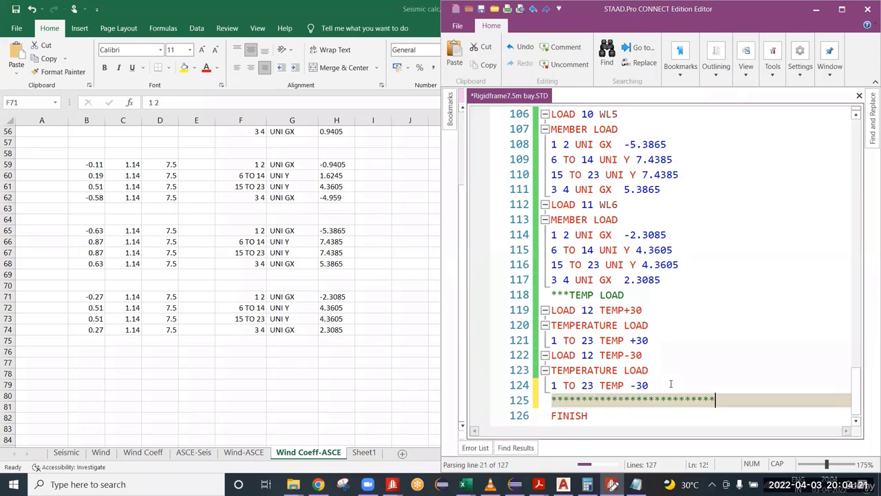
pyautogui.press('Return')
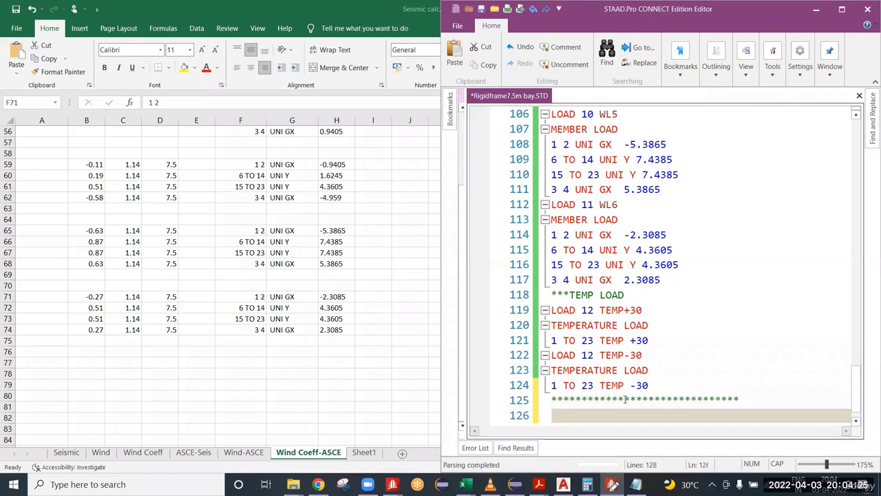
# Step: Renumber the TEMP-30 load case as LOAD 13
pyautogui.click(594, 356)
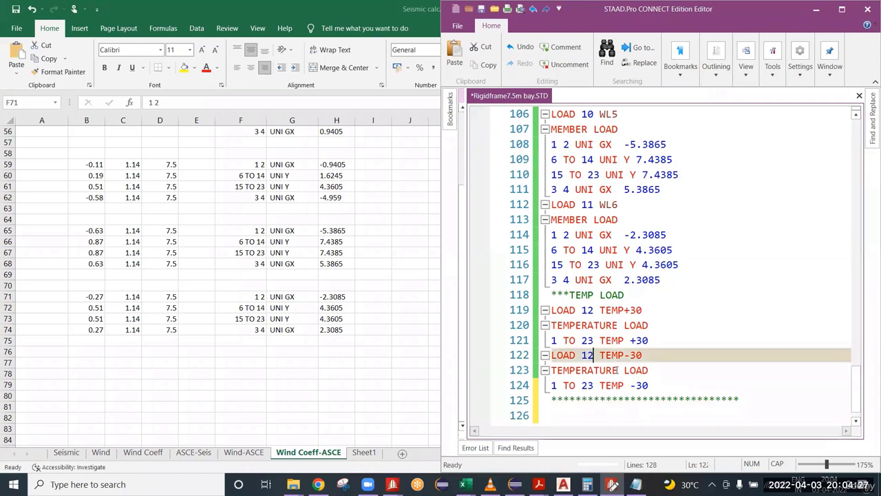
pyautogui.press('BackSpace')
pyautogui.write('3')
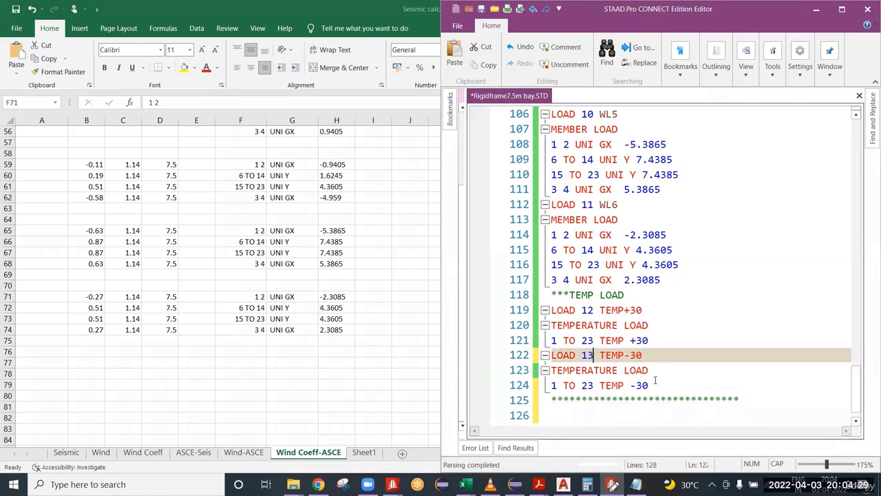
# Step: Insert a LOAD 14 MLL1 line between the TEMP -30 member line and the asterisk comment line
pyautogui.click(656, 384)
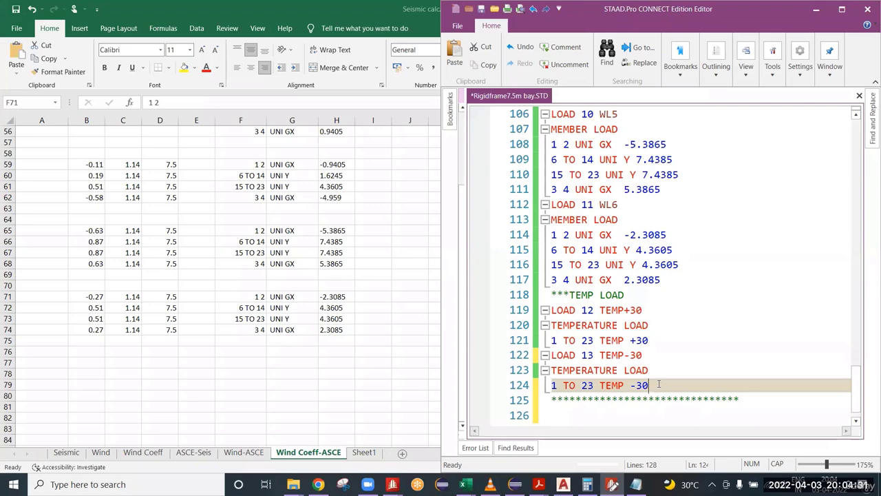
pyautogui.press('Return')
pyautogui.write('L')
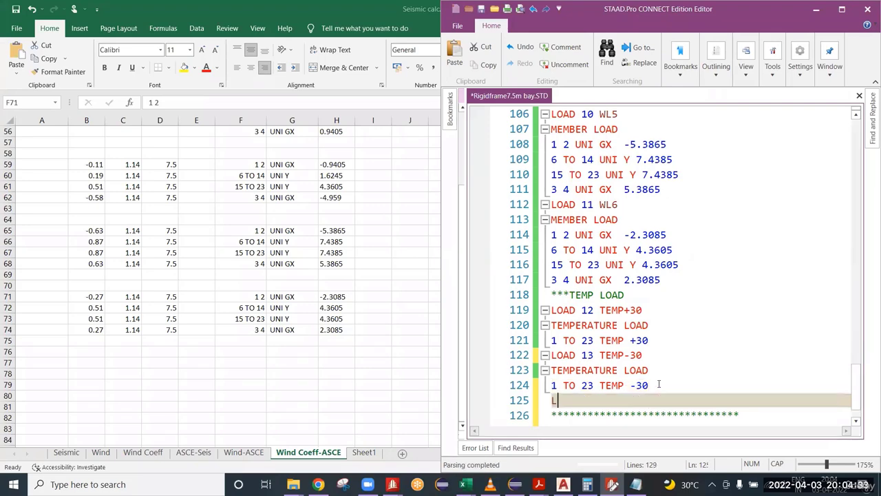
pyautogui.write('OAD')
pyautogui.write('1')
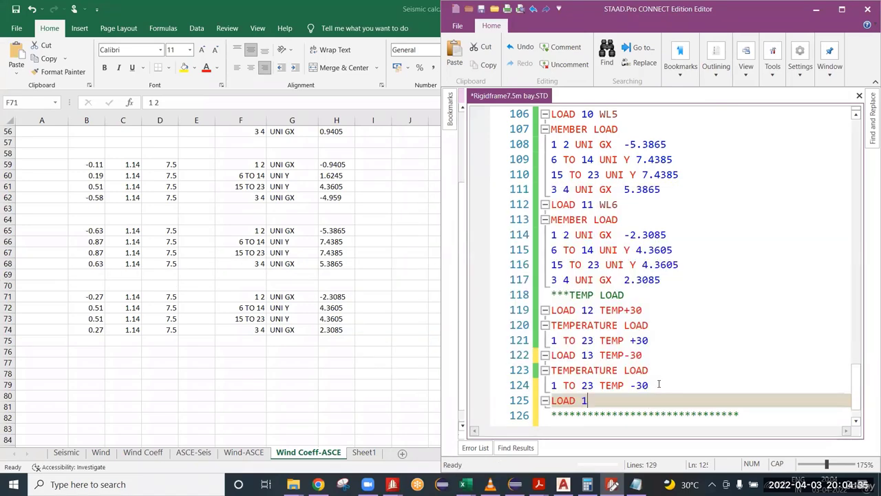
pyautogui.write('4 MLL')
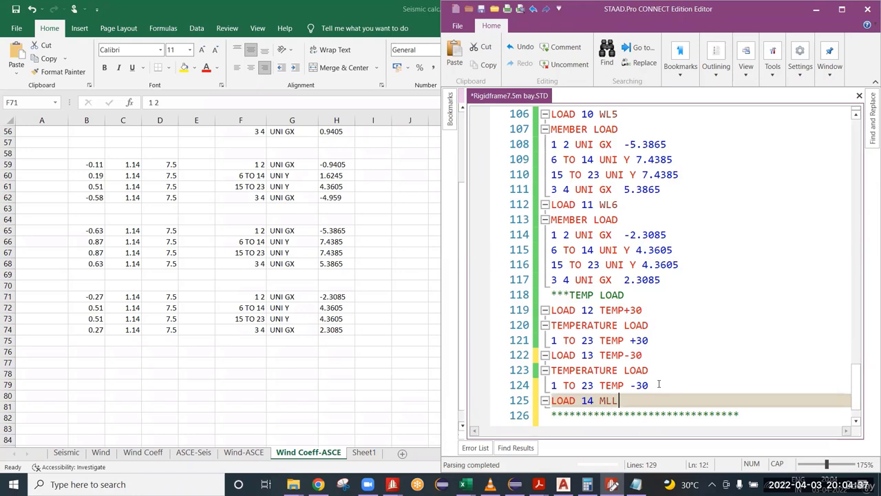
pyautogui.write('1')
pyautogui.press('Return')
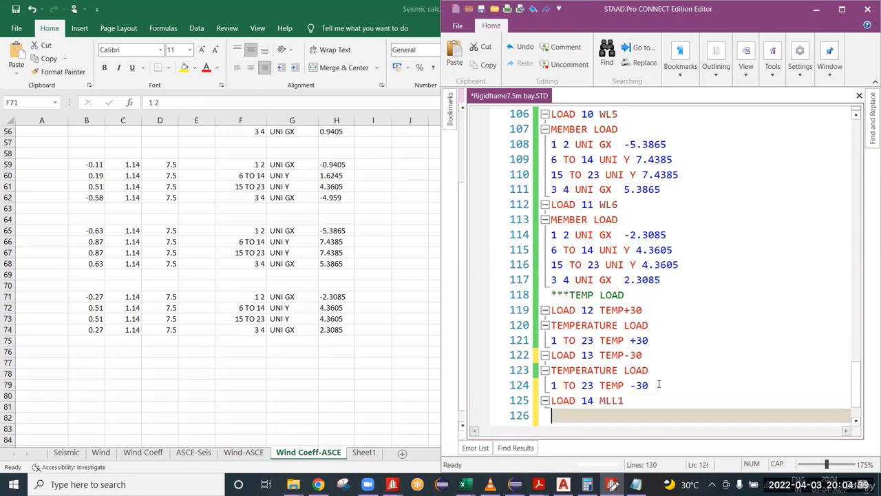
pyautogui.press('BackSpace')
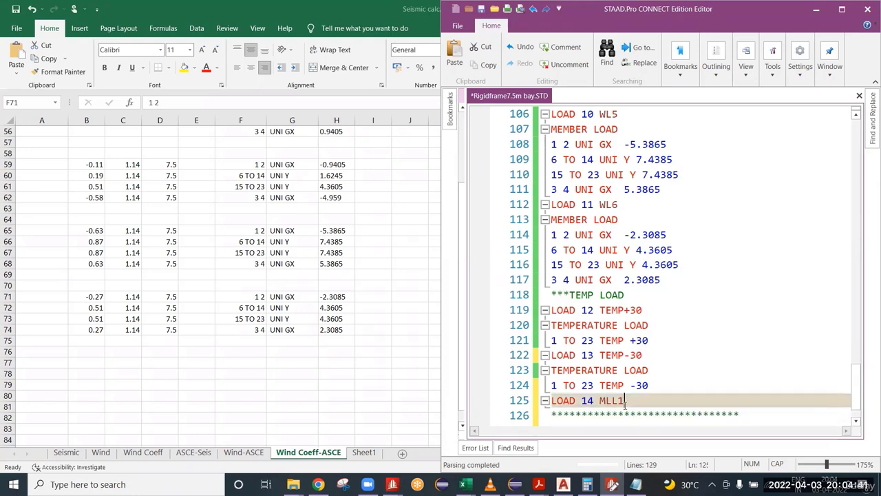
pyautogui.moveTo(625, 400); pyautogui.dragTo(551, 398)
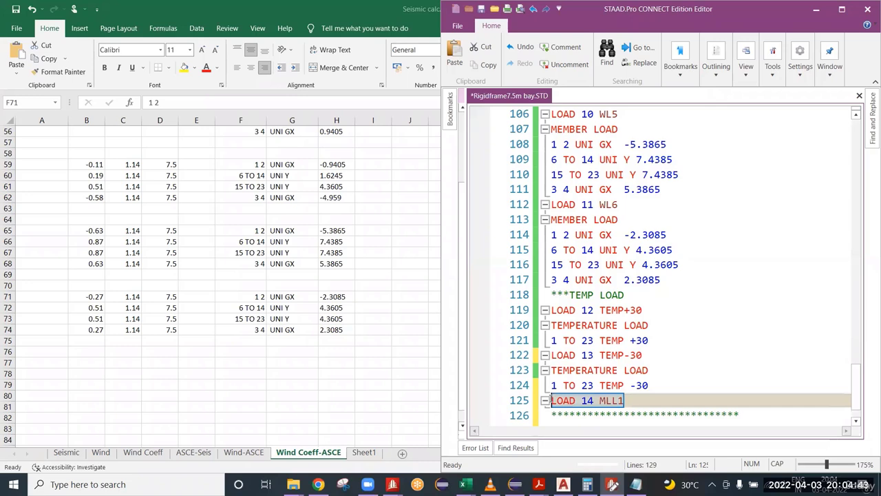
pyautogui.click(638, 402)
pyautogui.scroll(-1, 627, 399)
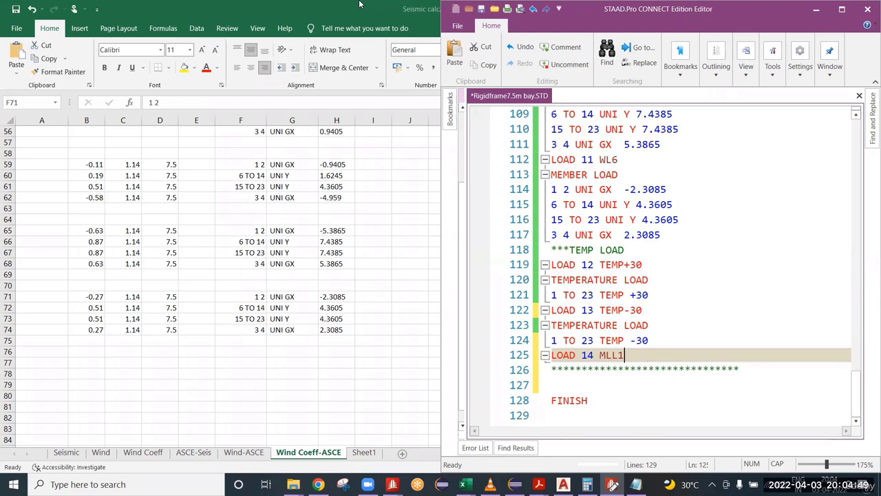
pyautogui.moveTo(628, 355); pyautogui.dragTo(551, 160)
pyautogui.moveTo(623, 355); pyautogui.dragTo(551, 355)
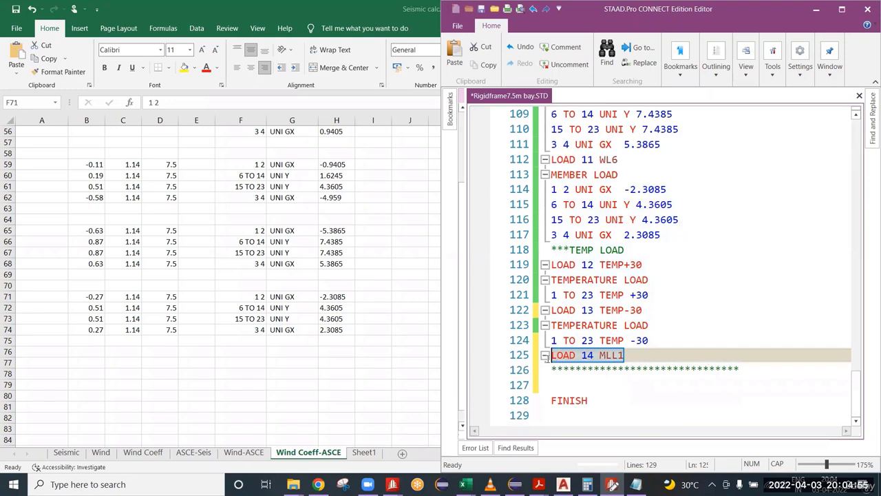
pyautogui.click(635, 356)
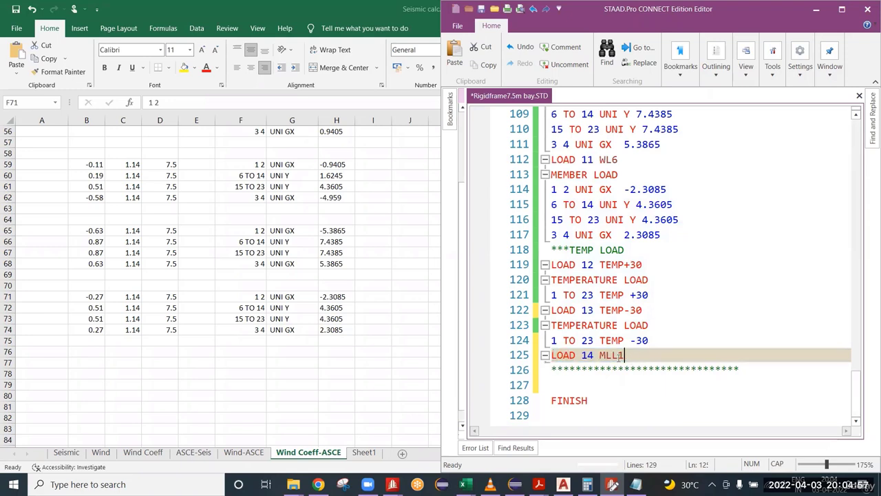
pyautogui.moveTo(623, 356); pyautogui.dragTo(552, 355)
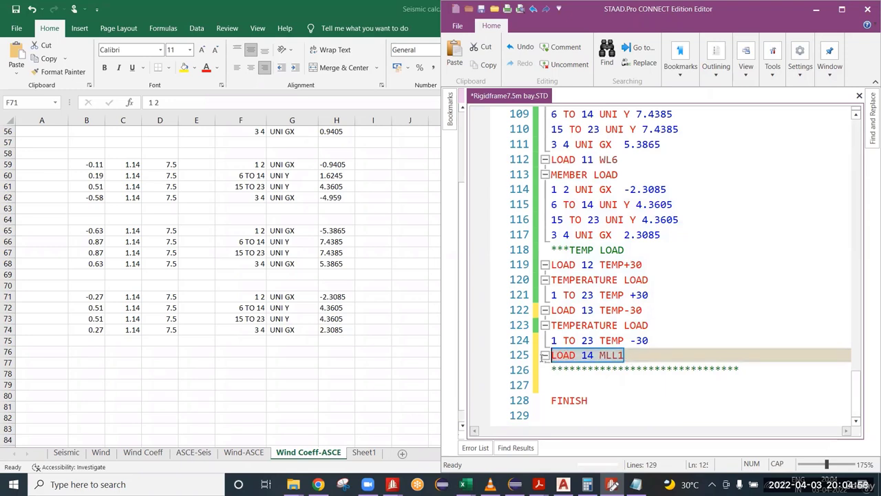
pyautogui.click(616, 356)
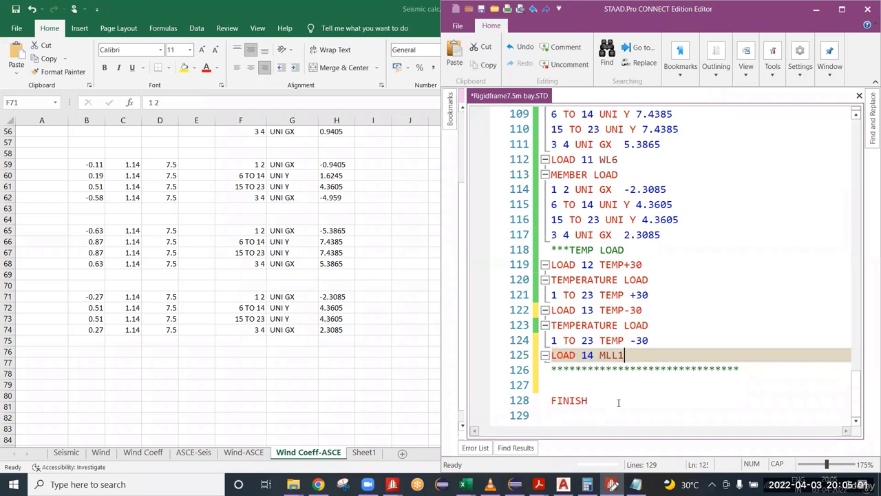
pyautogui.moveTo(626, 356); pyautogui.dragTo(552, 355)
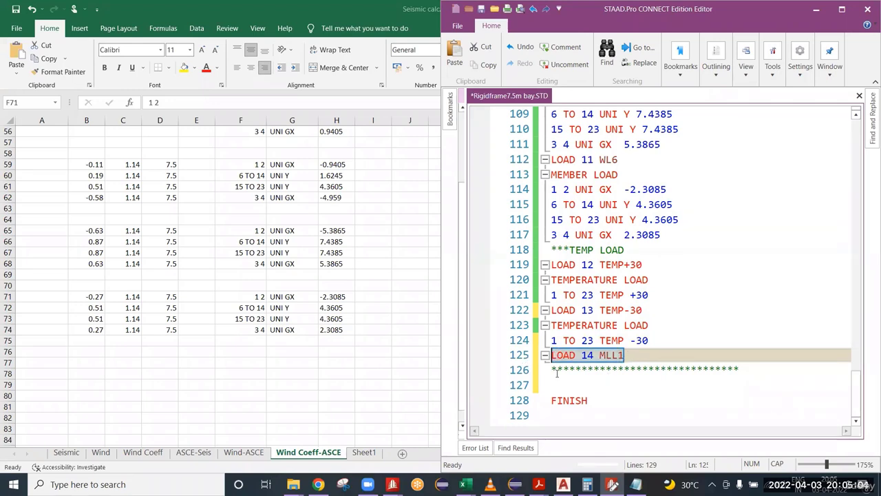
pyautogui.click(631, 356)
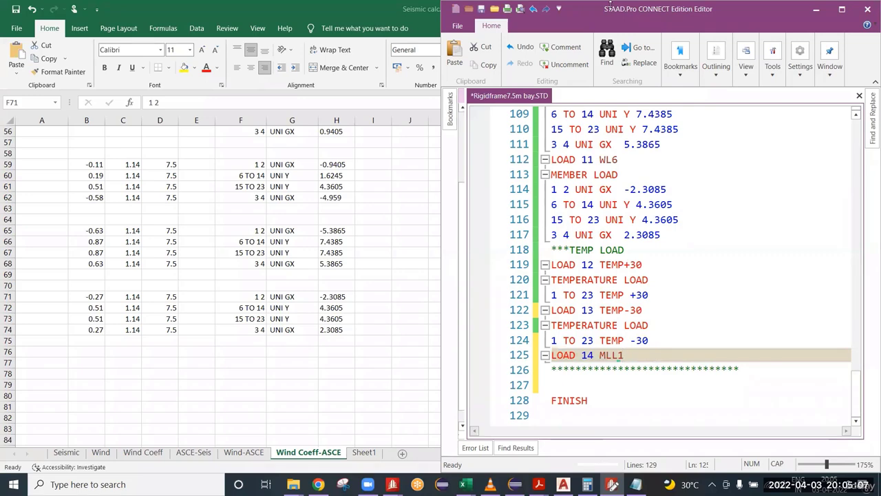